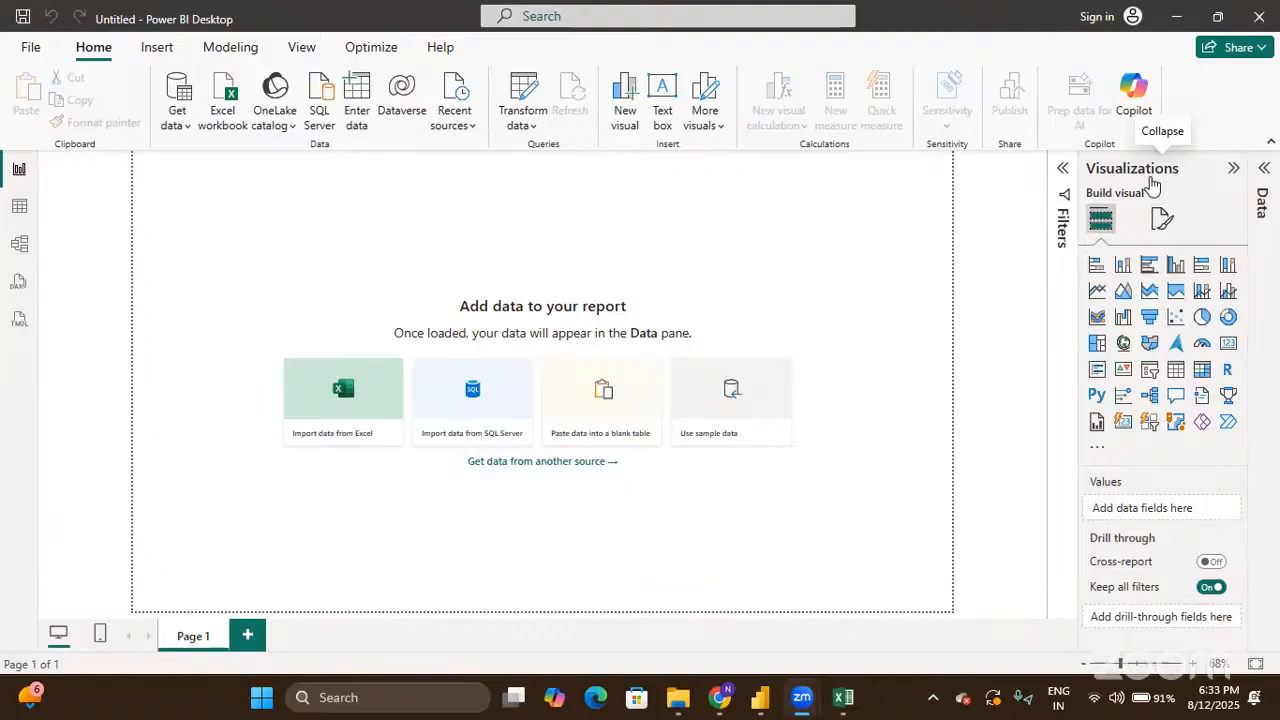
Step: Switch to Excel and examine the columns of the Customer sheet in Store_data_normalized.xlsx
click(846, 703)
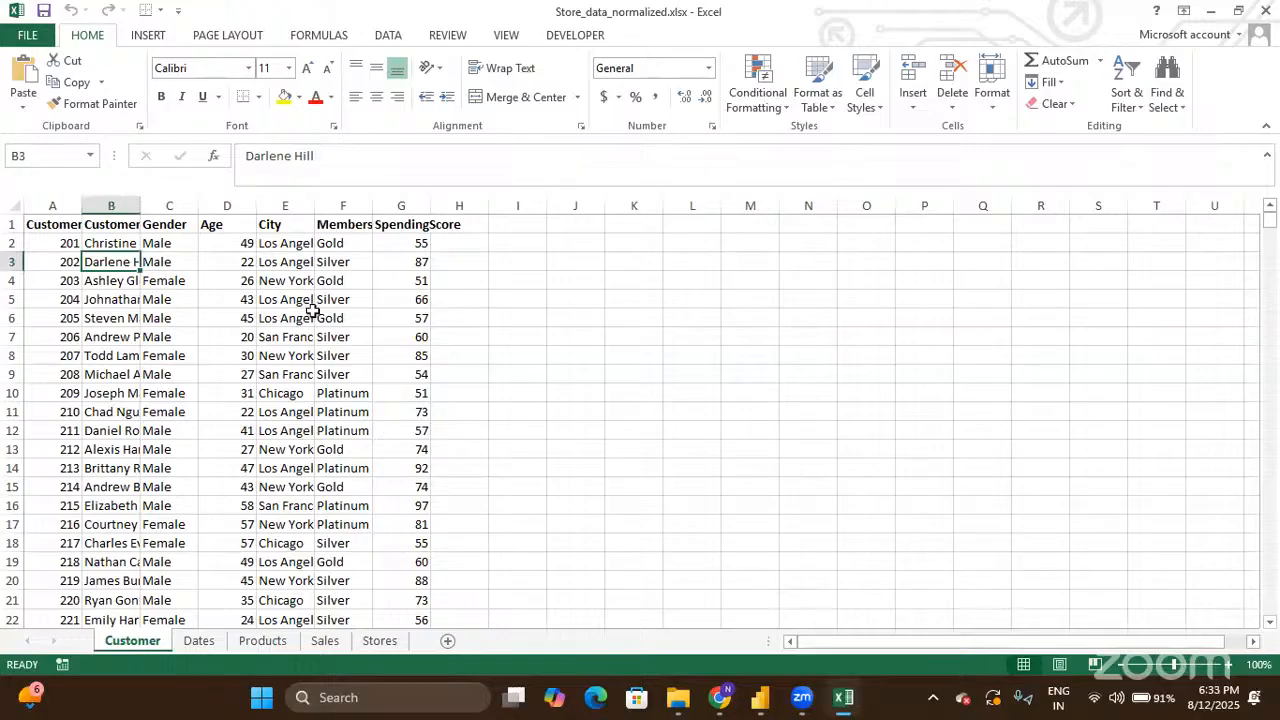
click(26, 203)
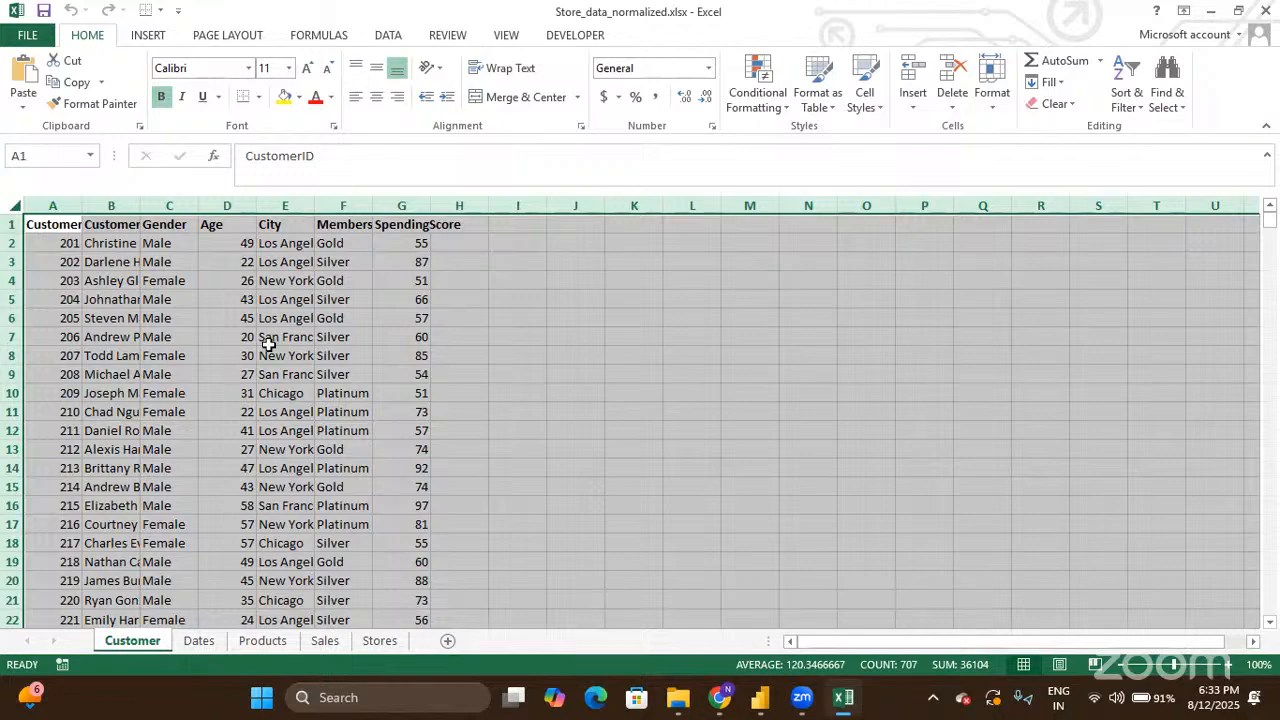
click(137, 251)
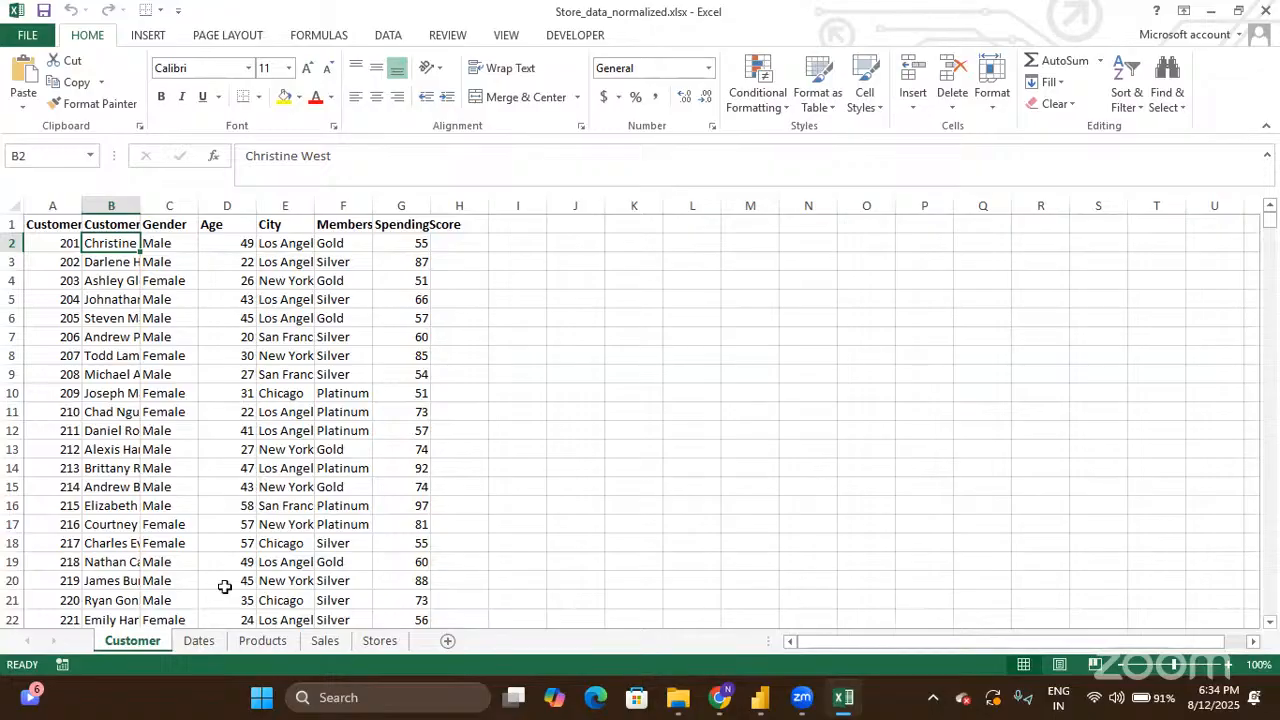
Step: Look through the workbook's Dates, Products and Sales sheets and examine their ID columns
click(203, 643)
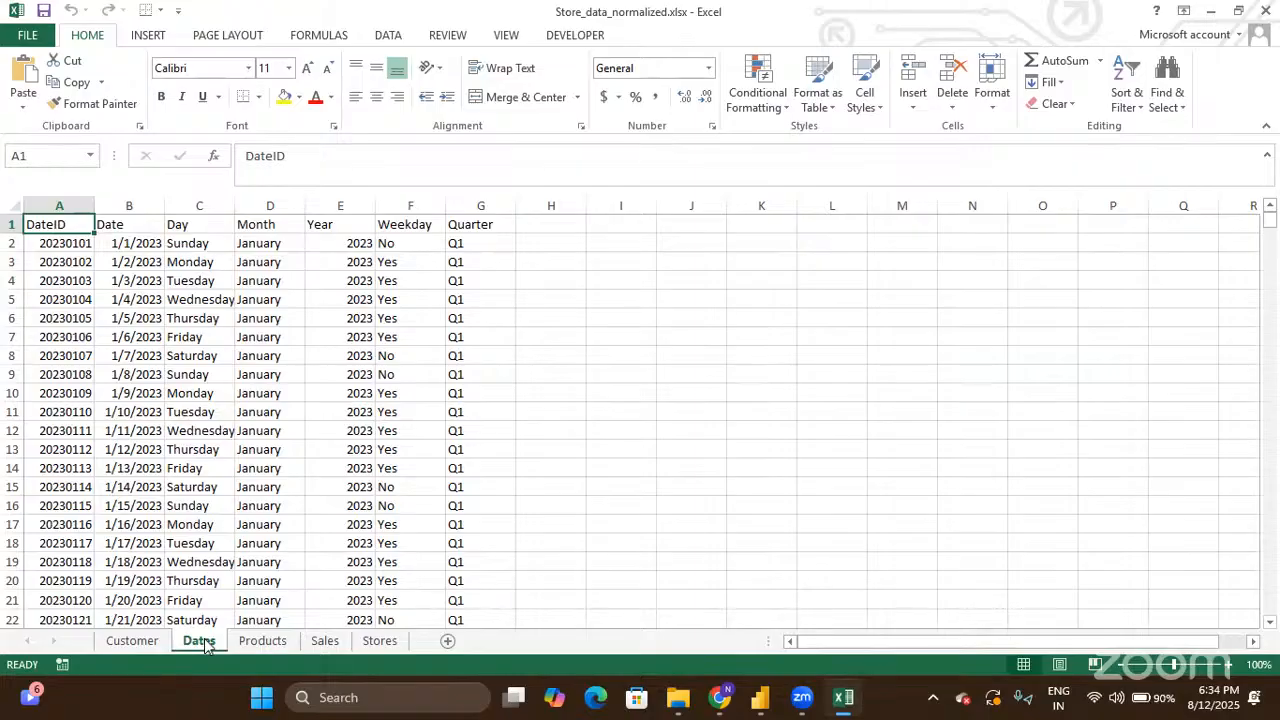
click(257, 641)
click(325, 641)
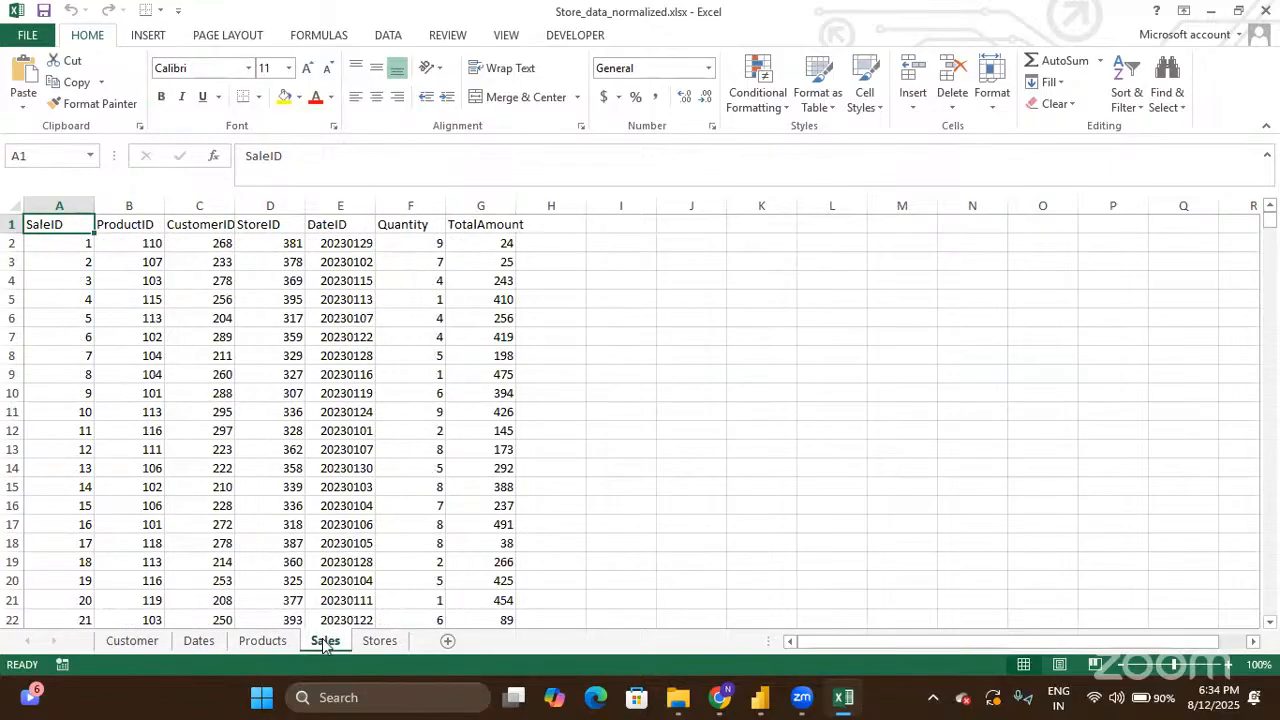
click(142, 642)
click(196, 644)
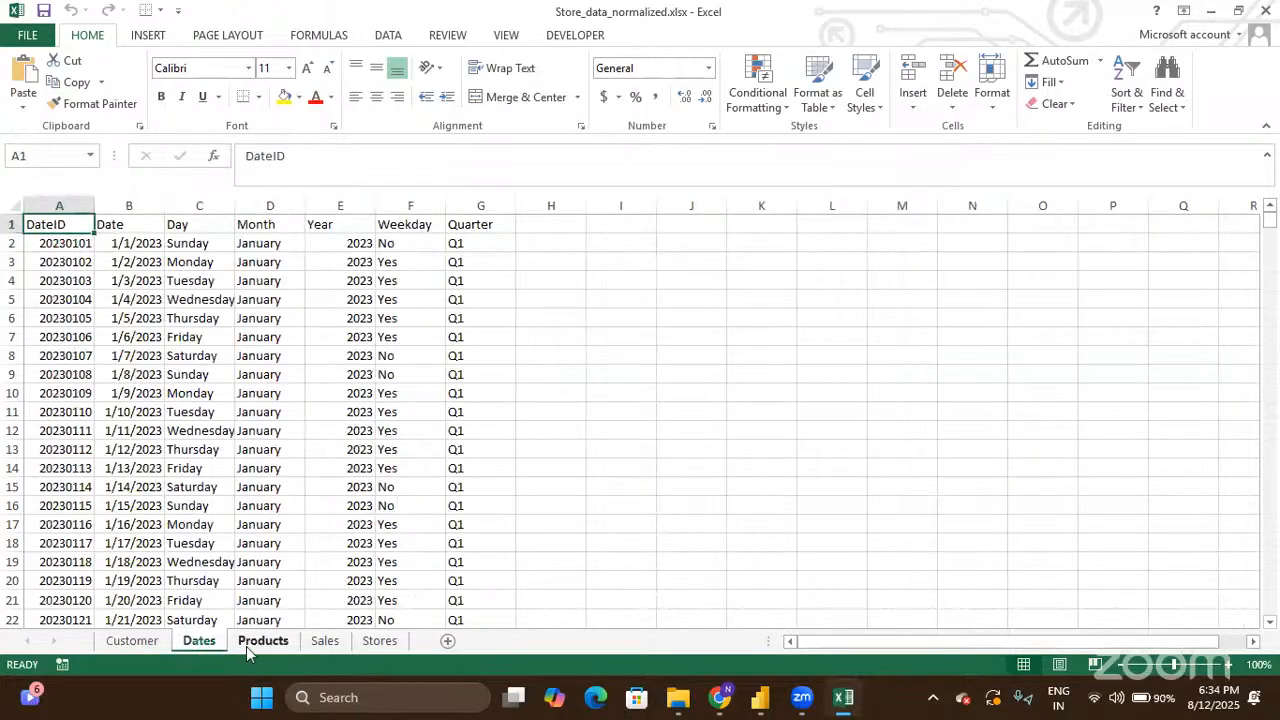
click(246, 646)
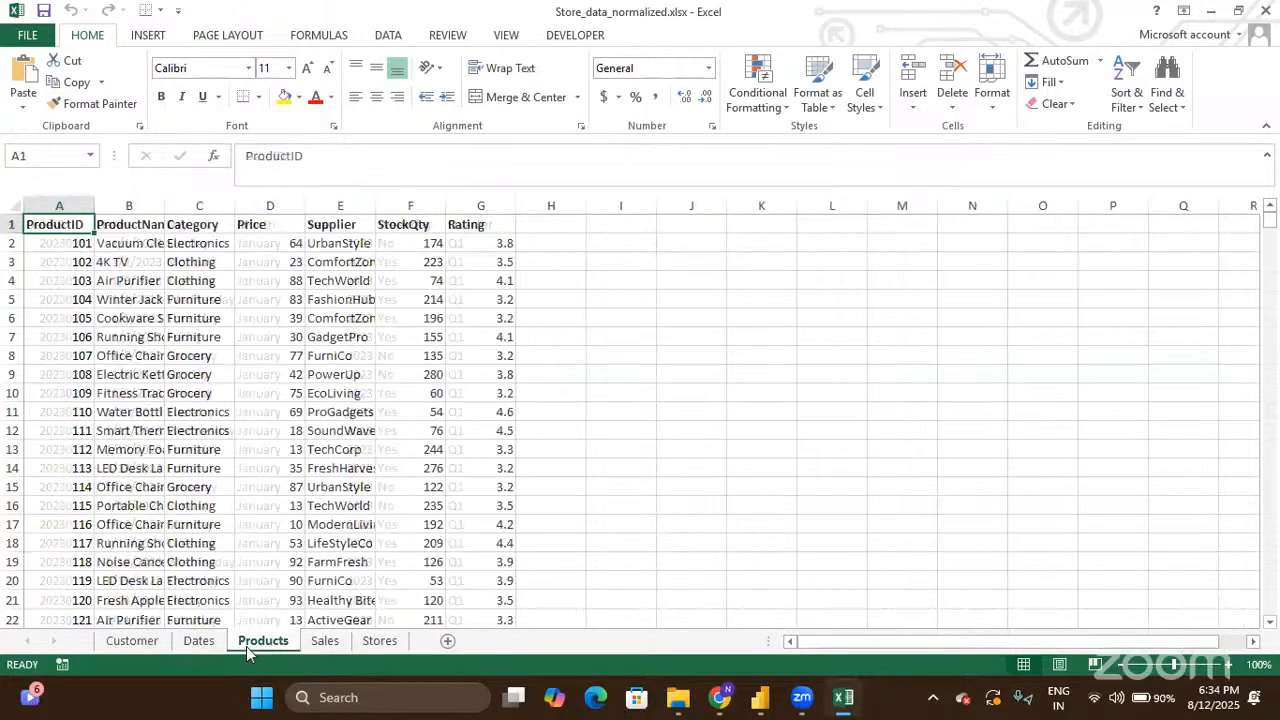
click(325, 648)
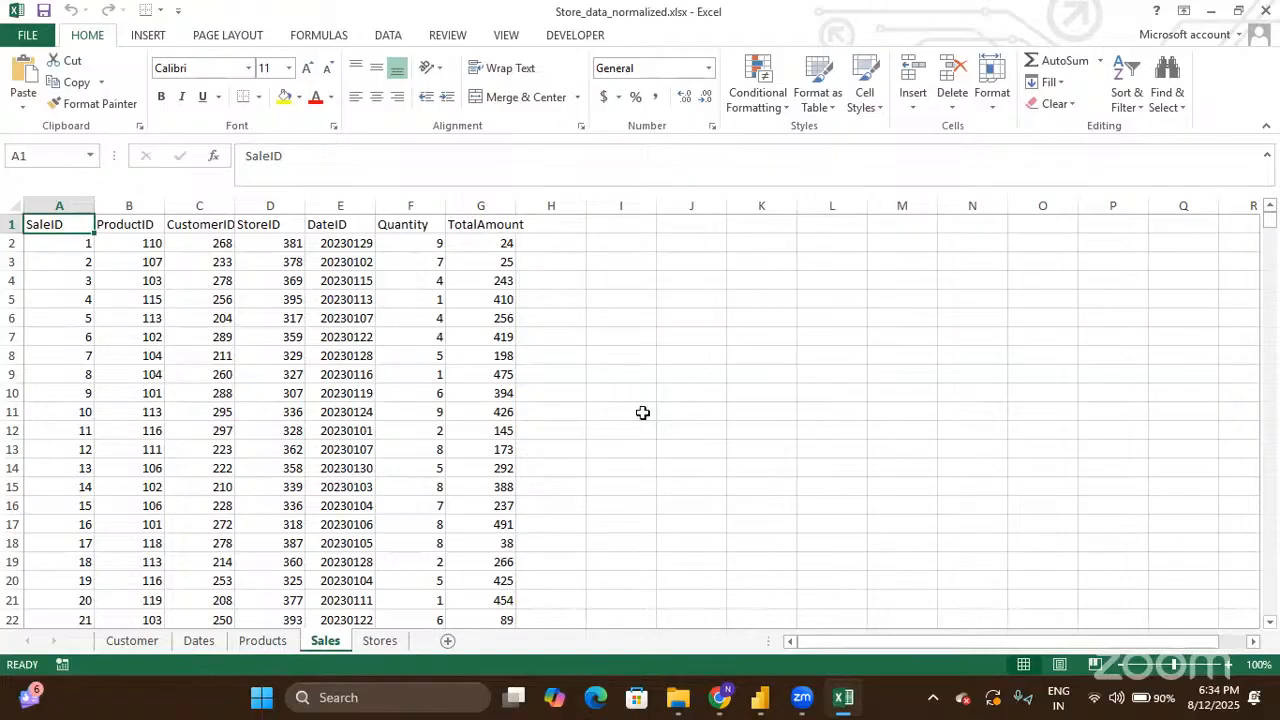
Step: Review the Customer, Dates and Products sheets again and examine the columns of the Stores sheet
click(144, 646)
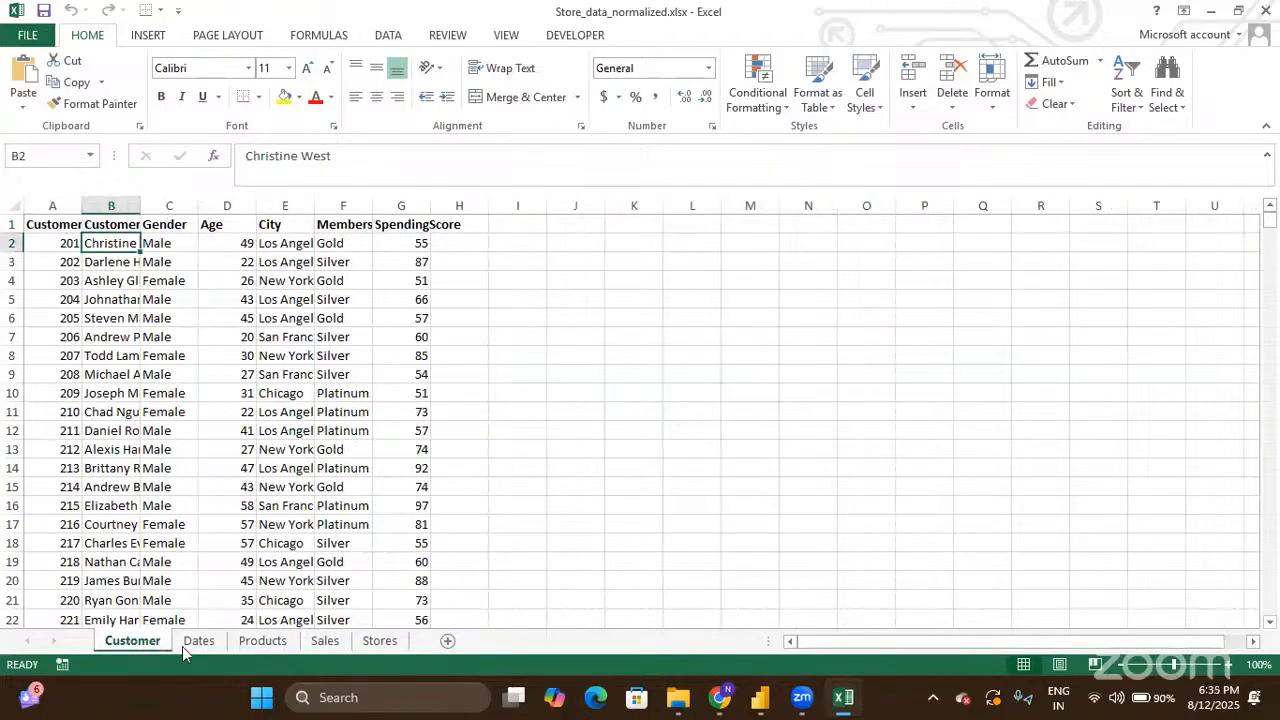
click(190, 646)
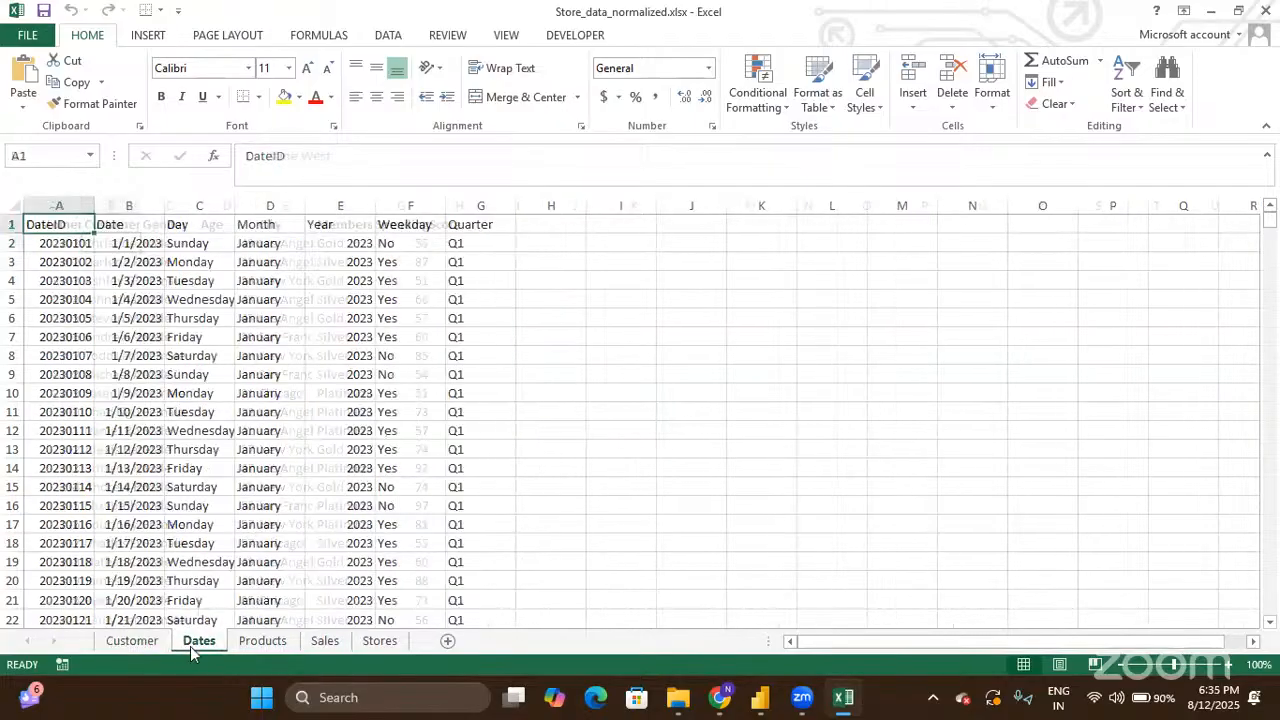
click(262, 643)
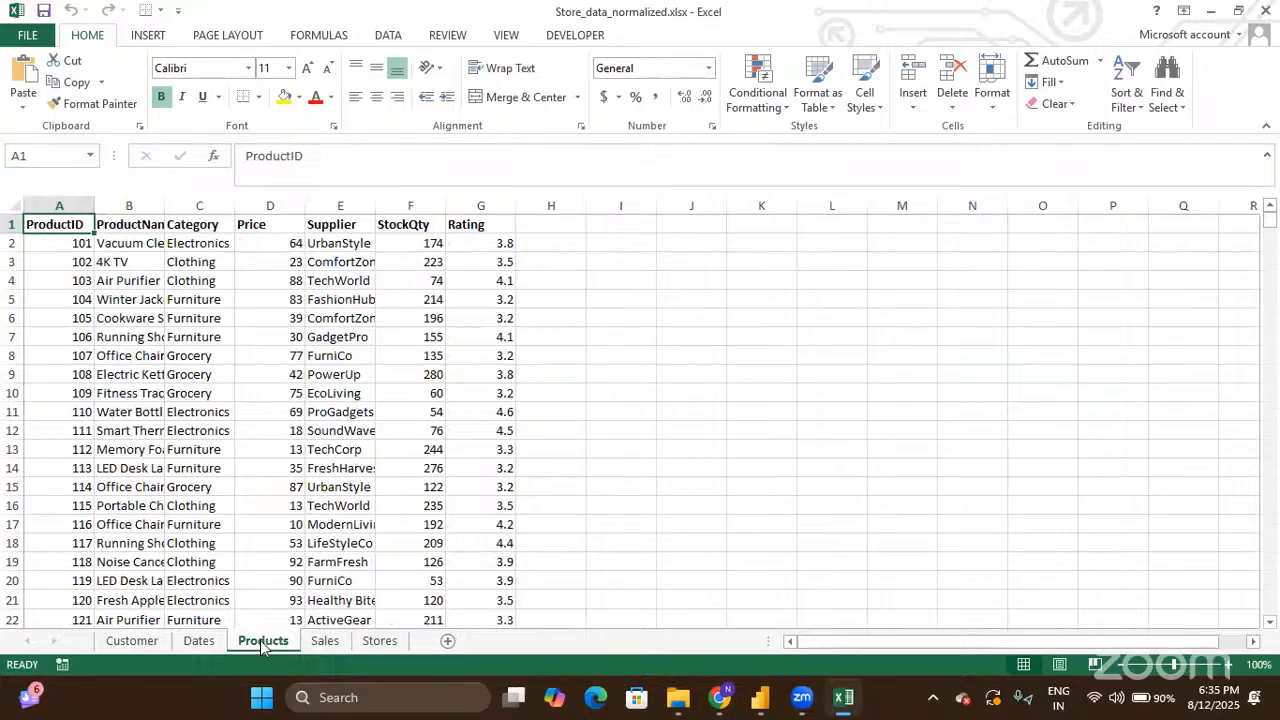
click(356, 652)
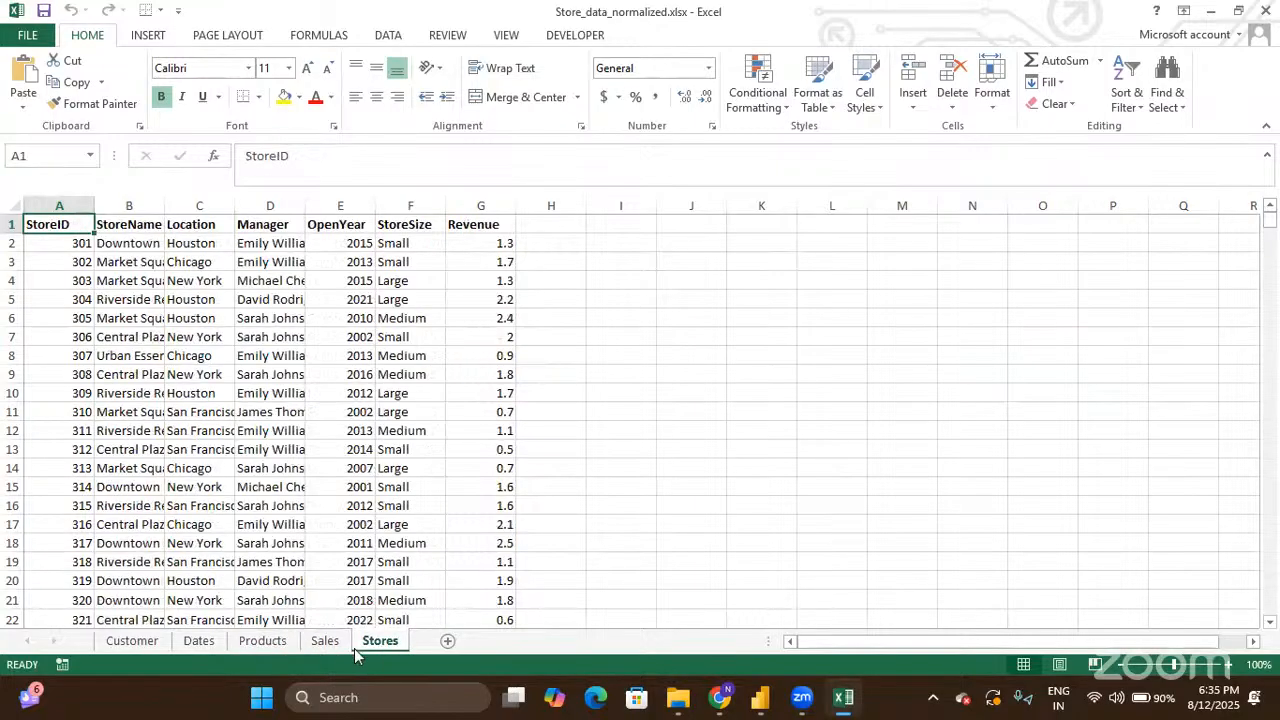
Step: Return to Power BI Desktop and view the options for getting, importing or removing visuals, leaving them unchanged
click(1208, 17)
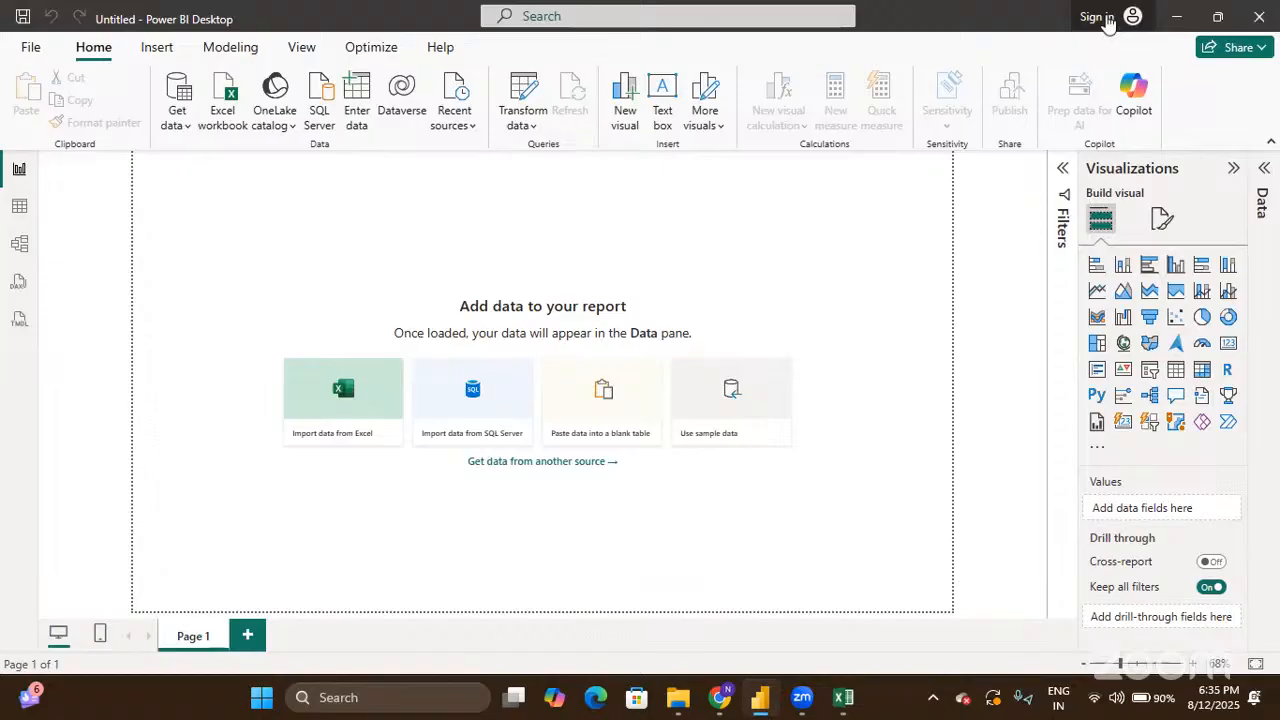
click(1097, 452)
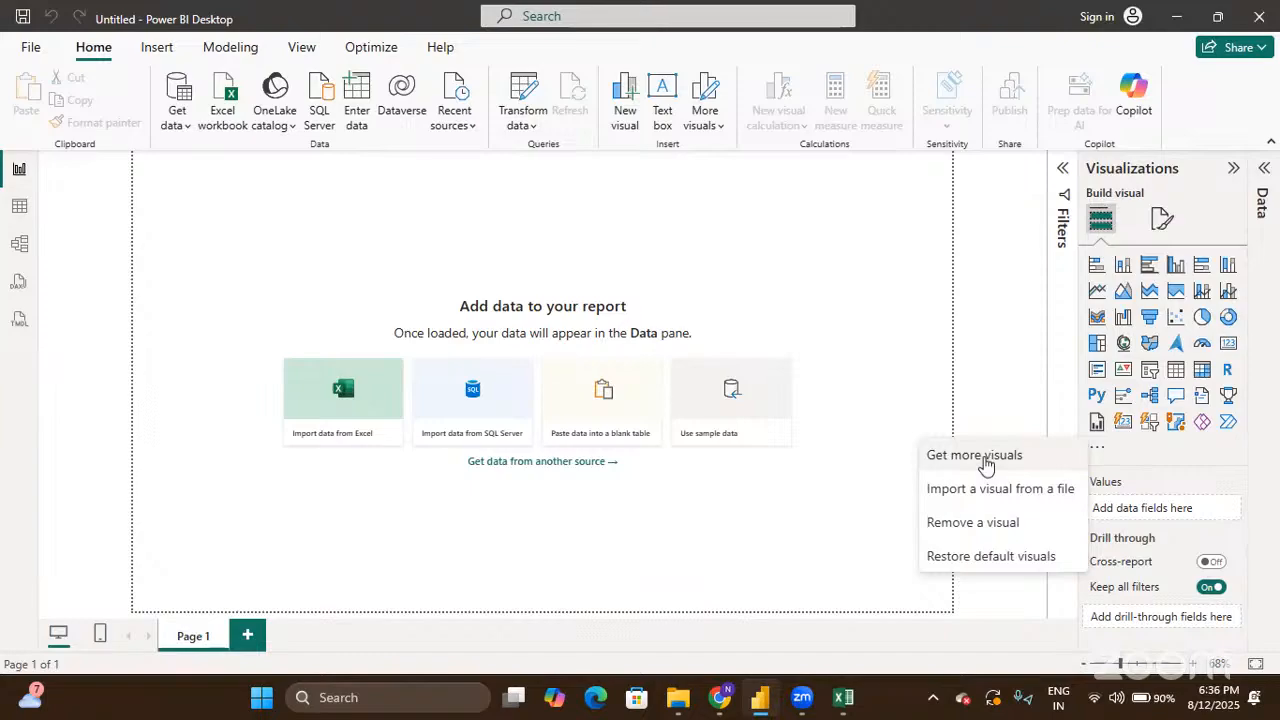
click(1011, 394)
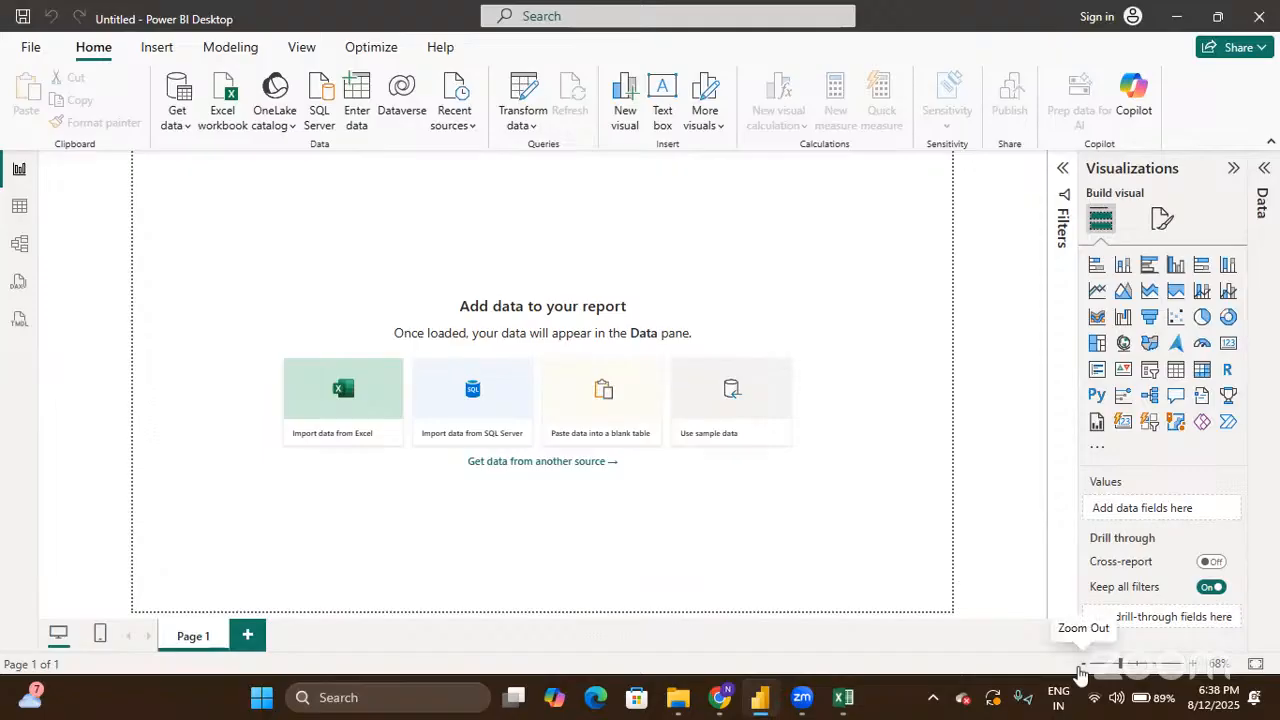
Step: Zoom the report canvas in and out, ending at 80%
click(1197, 665)
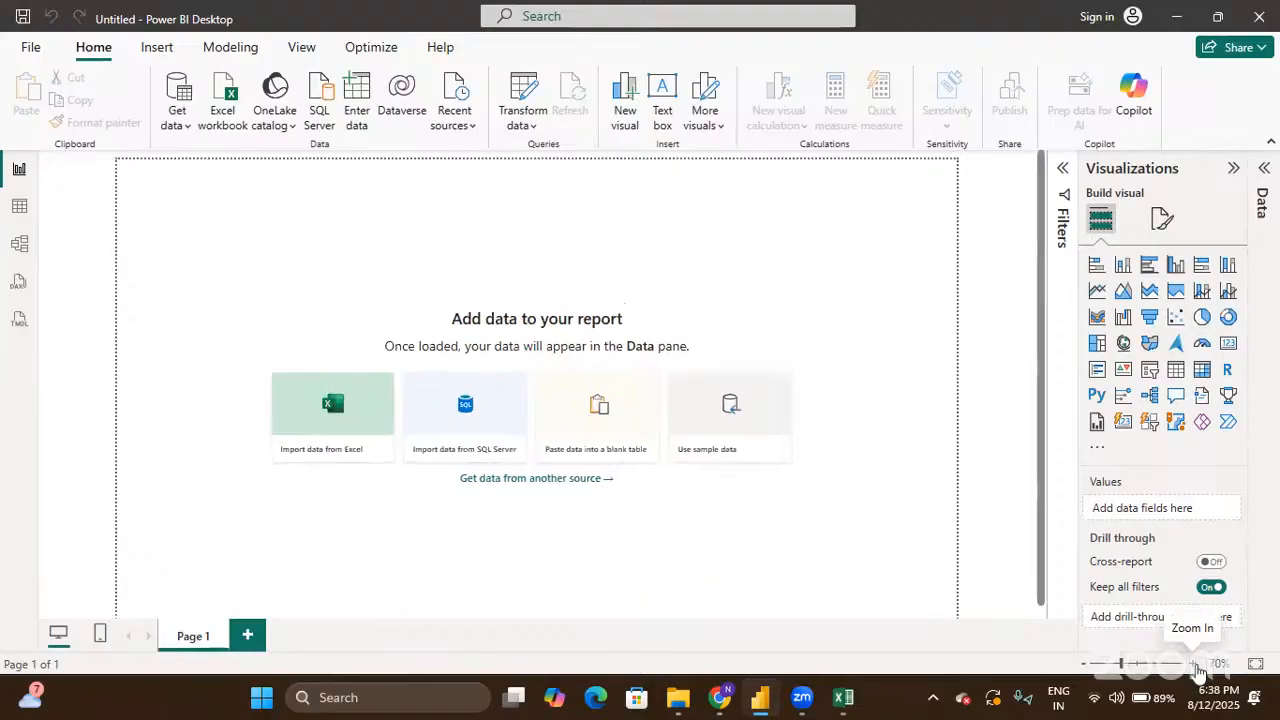
click(1197, 665)
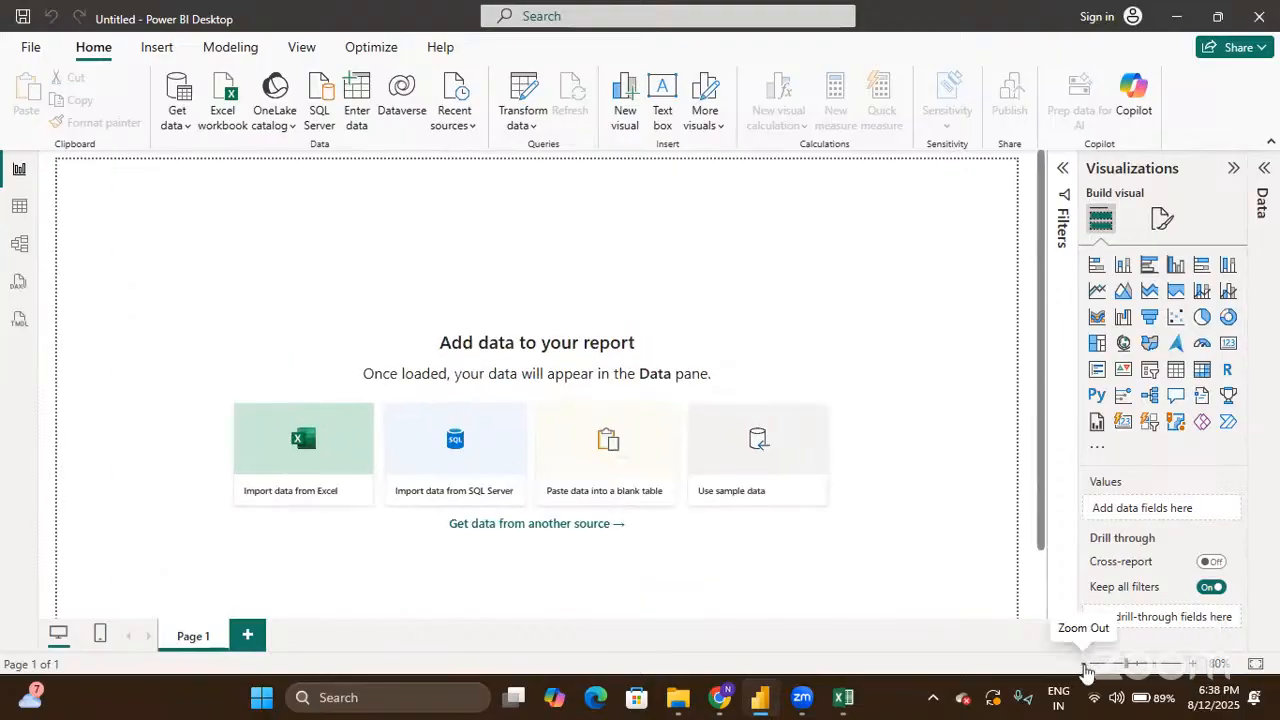
click(1086, 667)
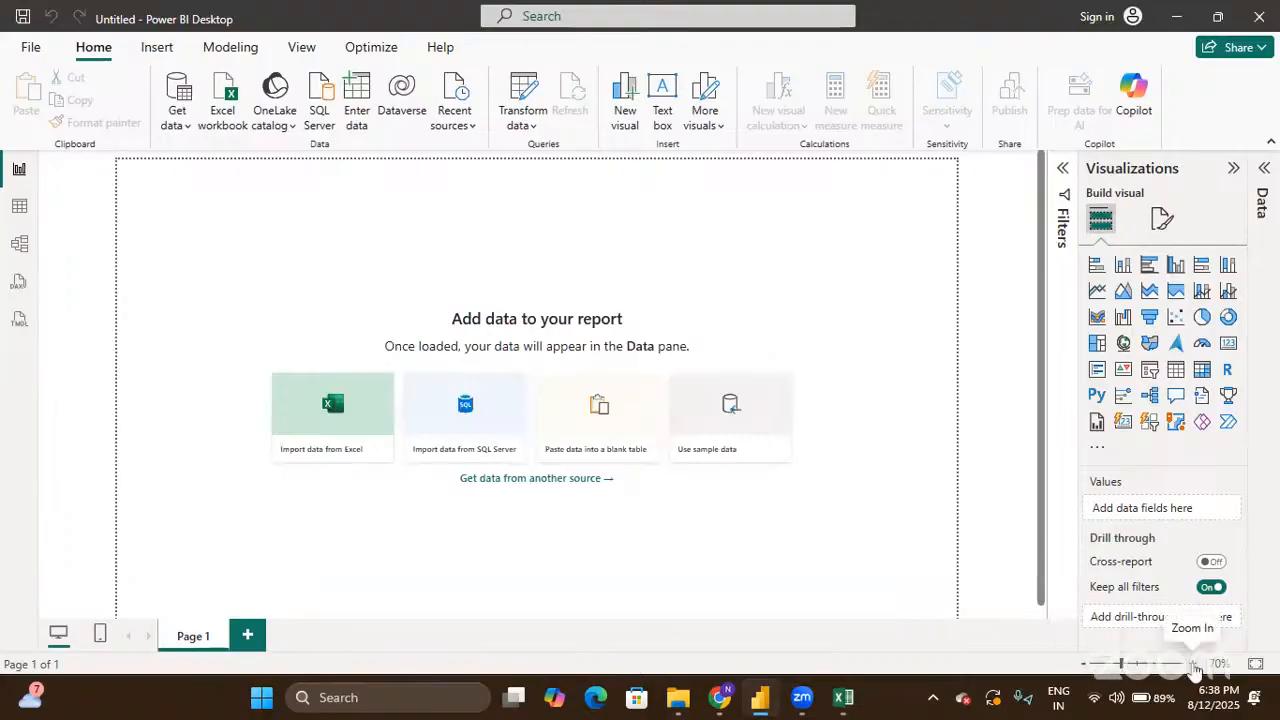
click(1194, 666)
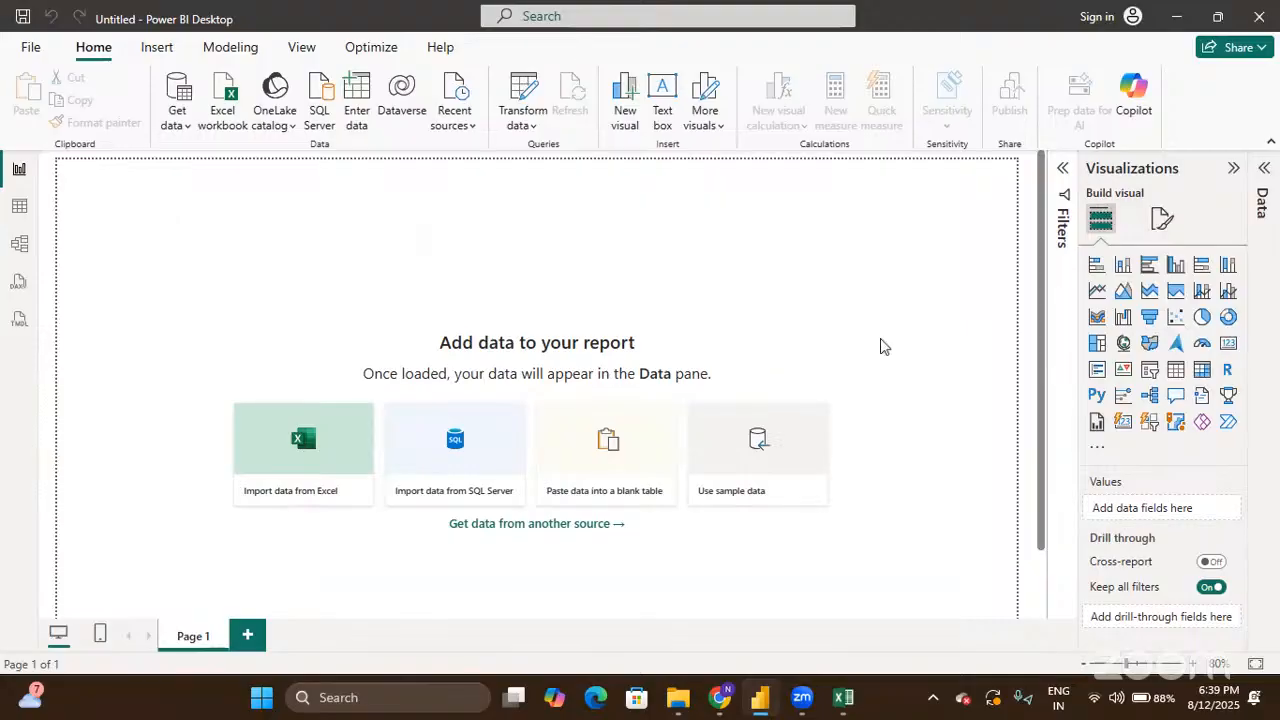
Step: Open the page formatting options and rename the report page as "Table & Matrix"
click(1162, 222)
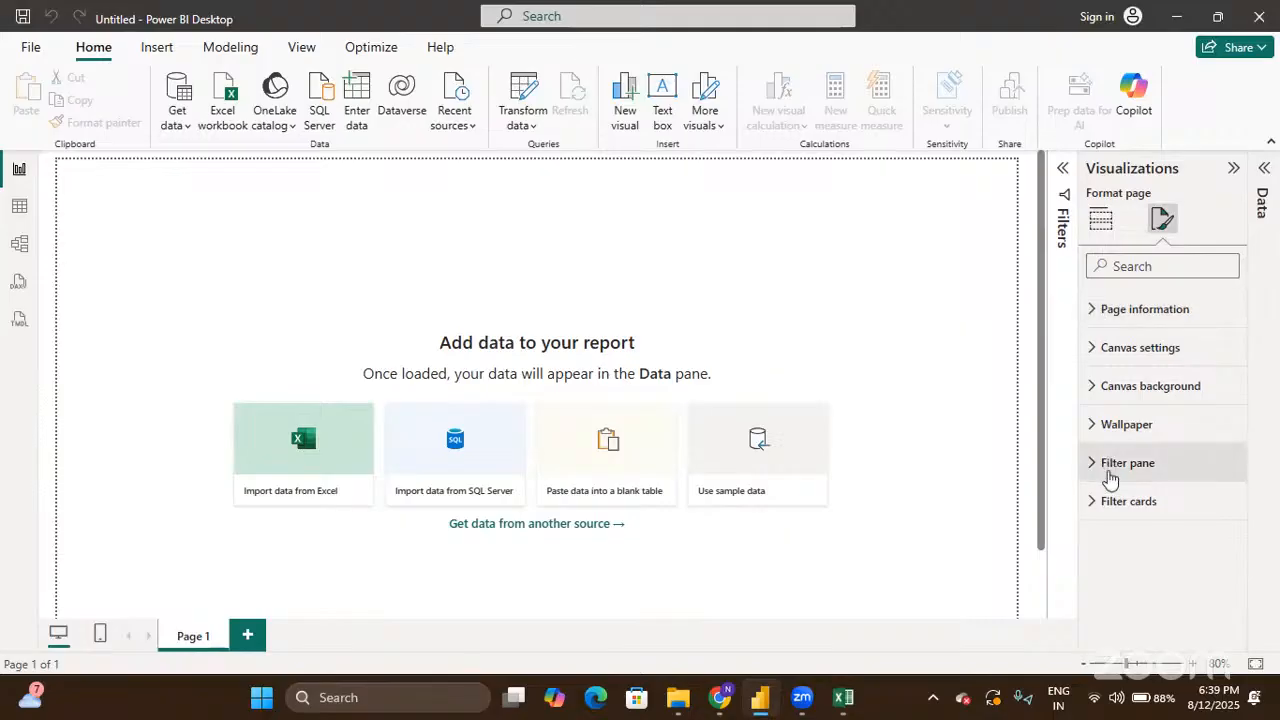
click(1096, 314)
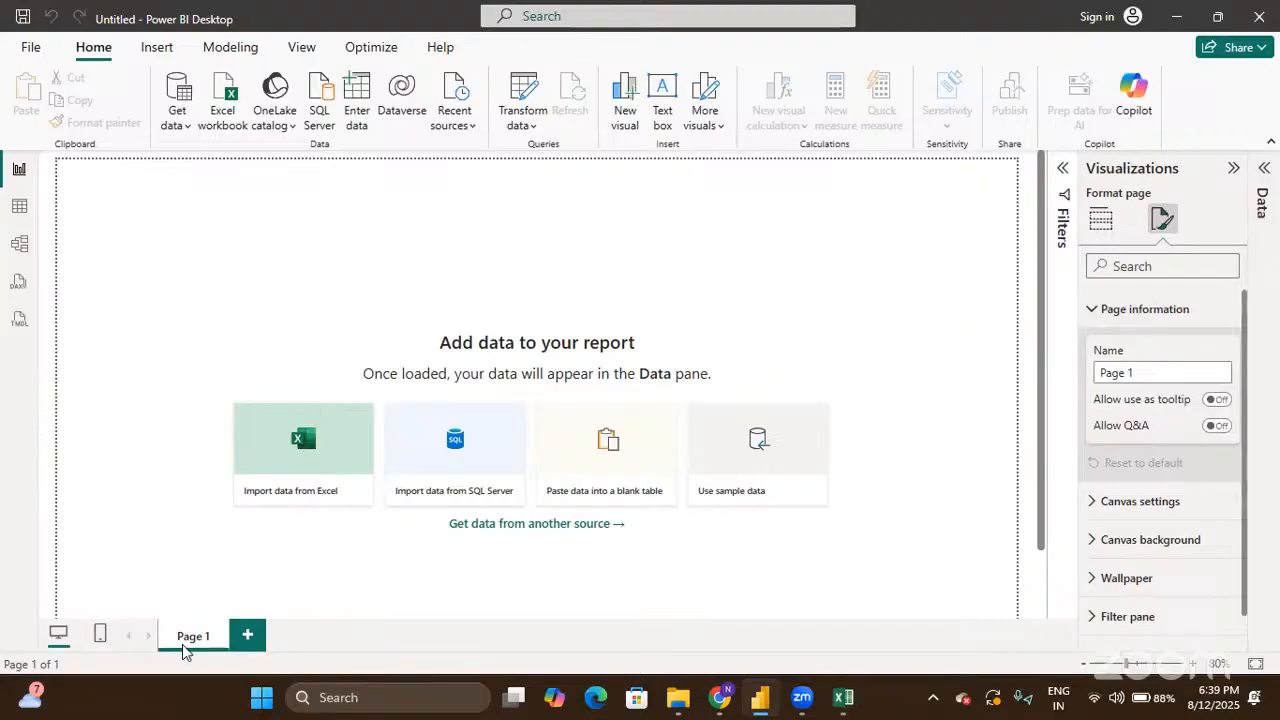
click(1147, 374)
key(ctrl+a)
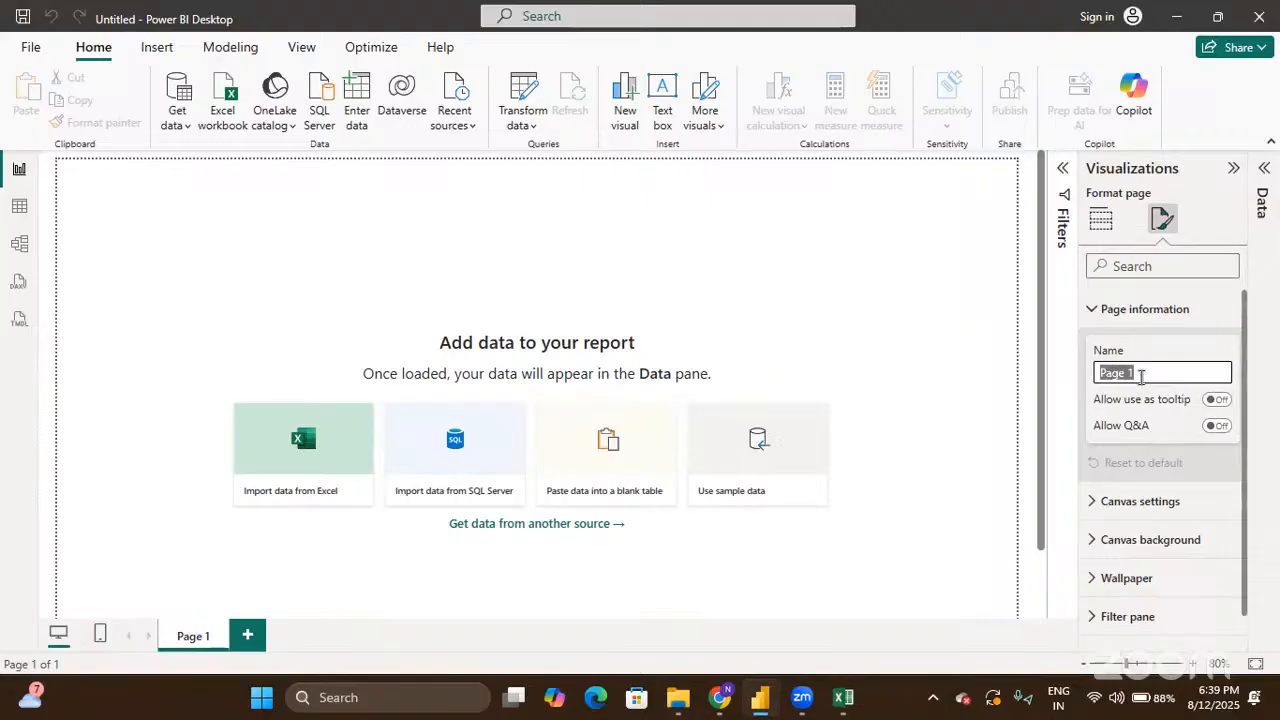
text(Tabl)
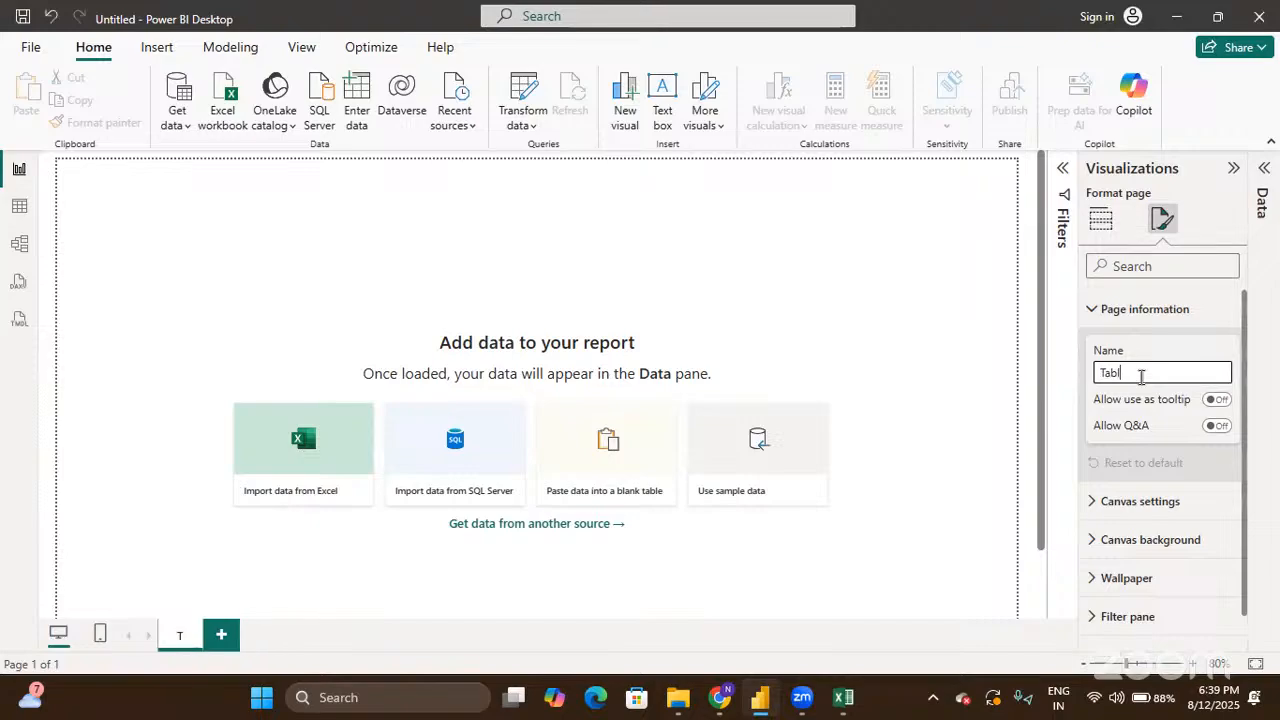
text(e &)
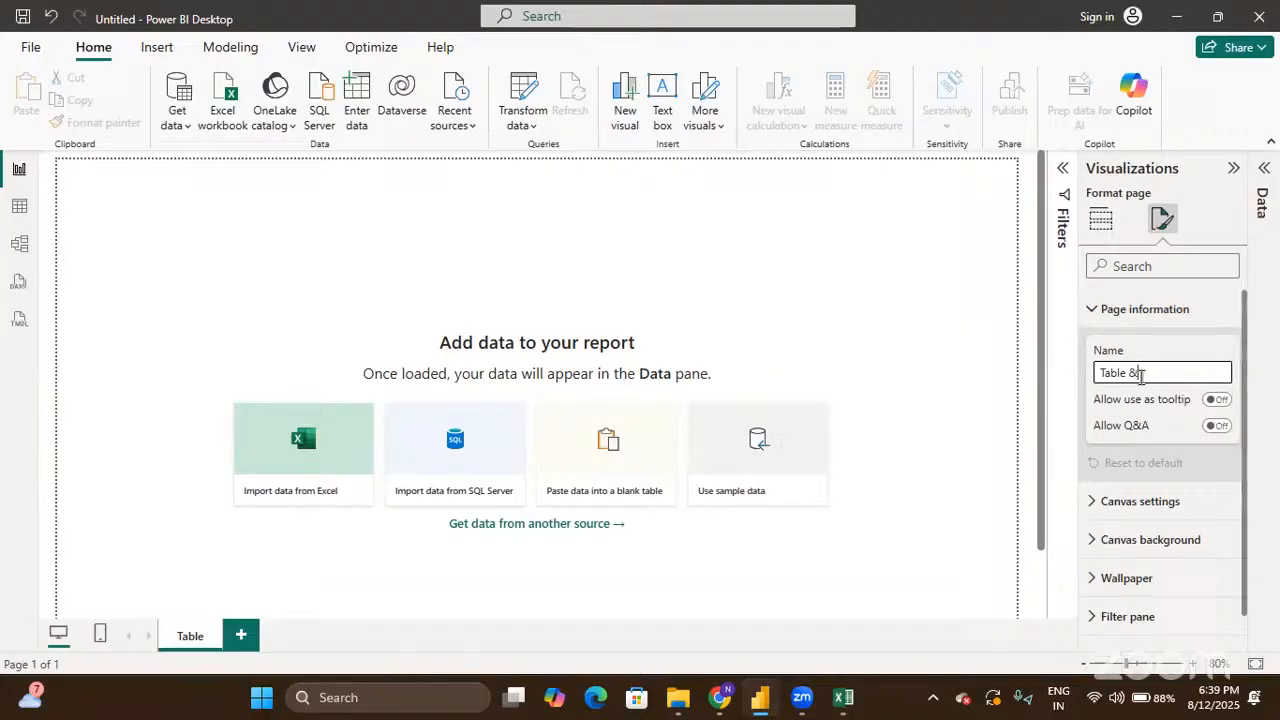
text( Matrix)
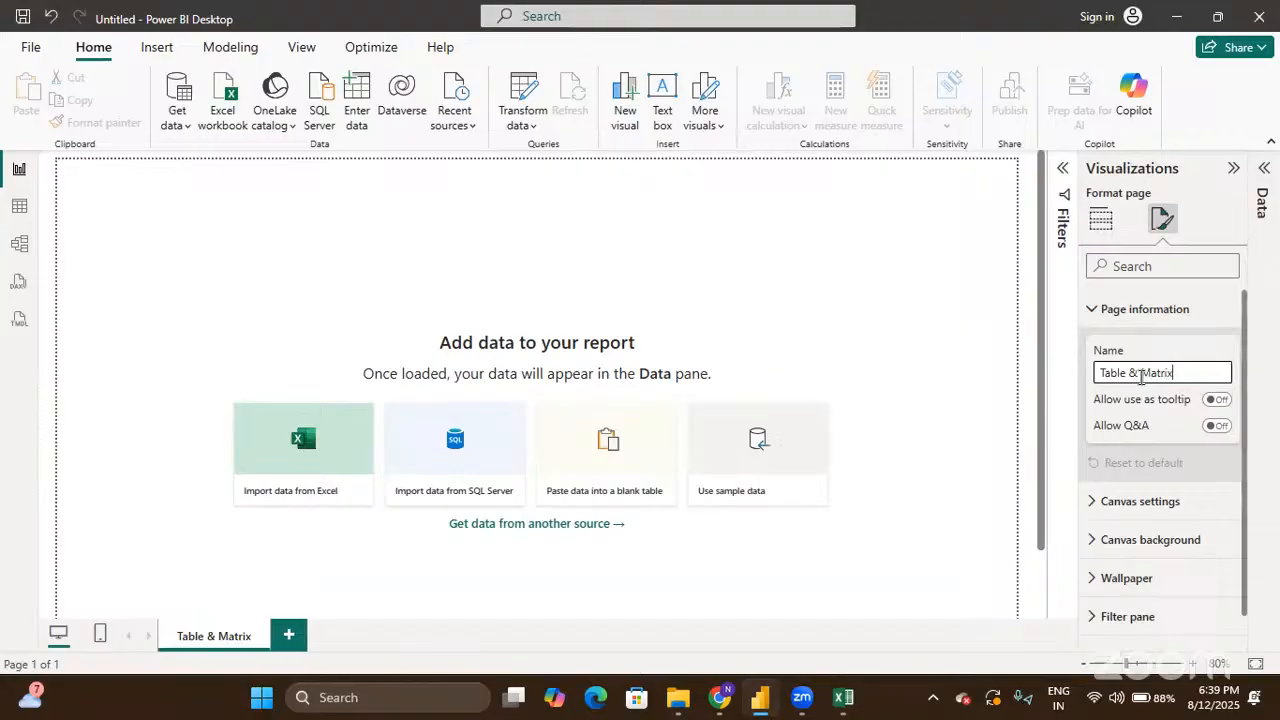
Step: Replace the report page's name with "Report"
key(ctrl+a)
key(BackSpace)
text(R)
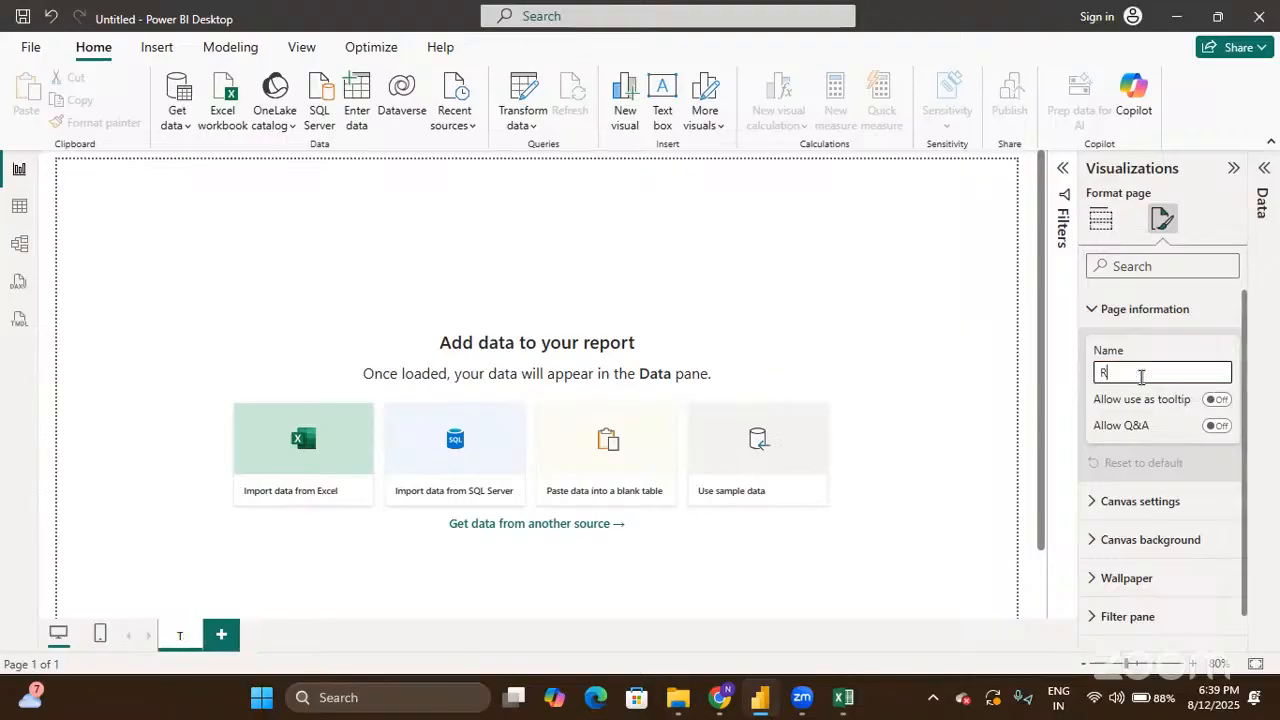
text(eport)
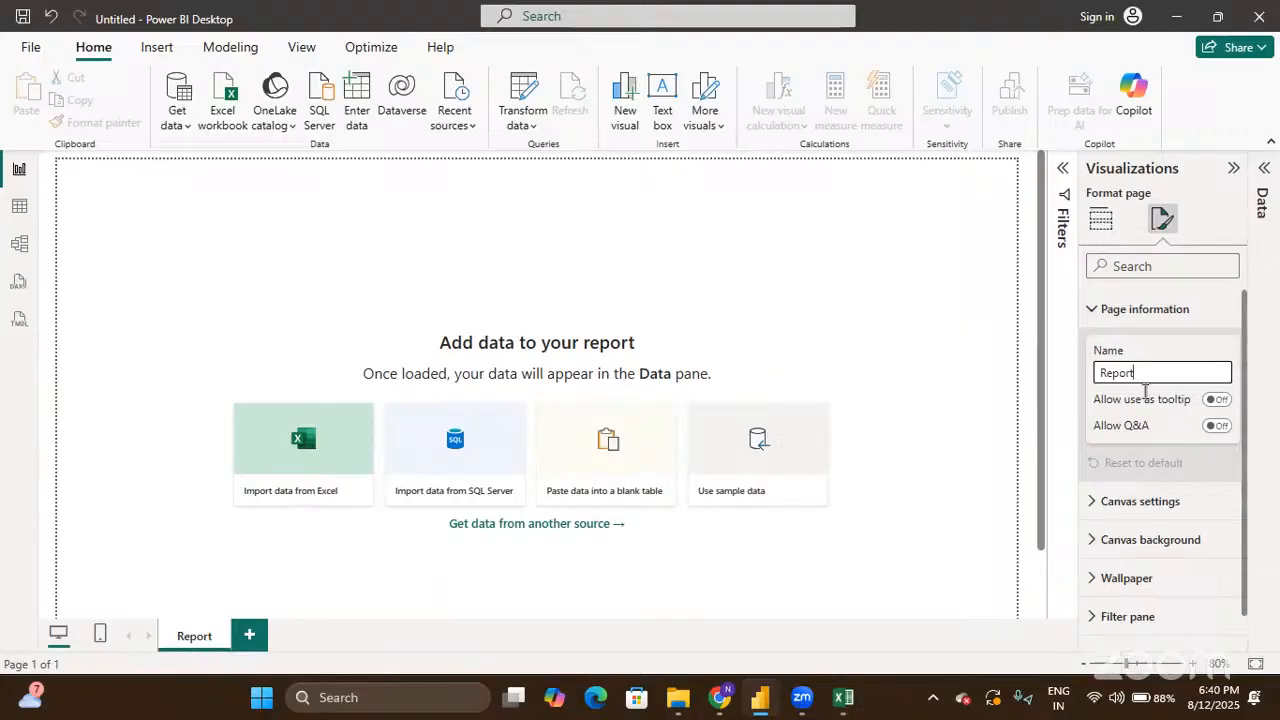
Step: Open the page's canvas settings and set the canvas type to 4:3
click(1089, 313)
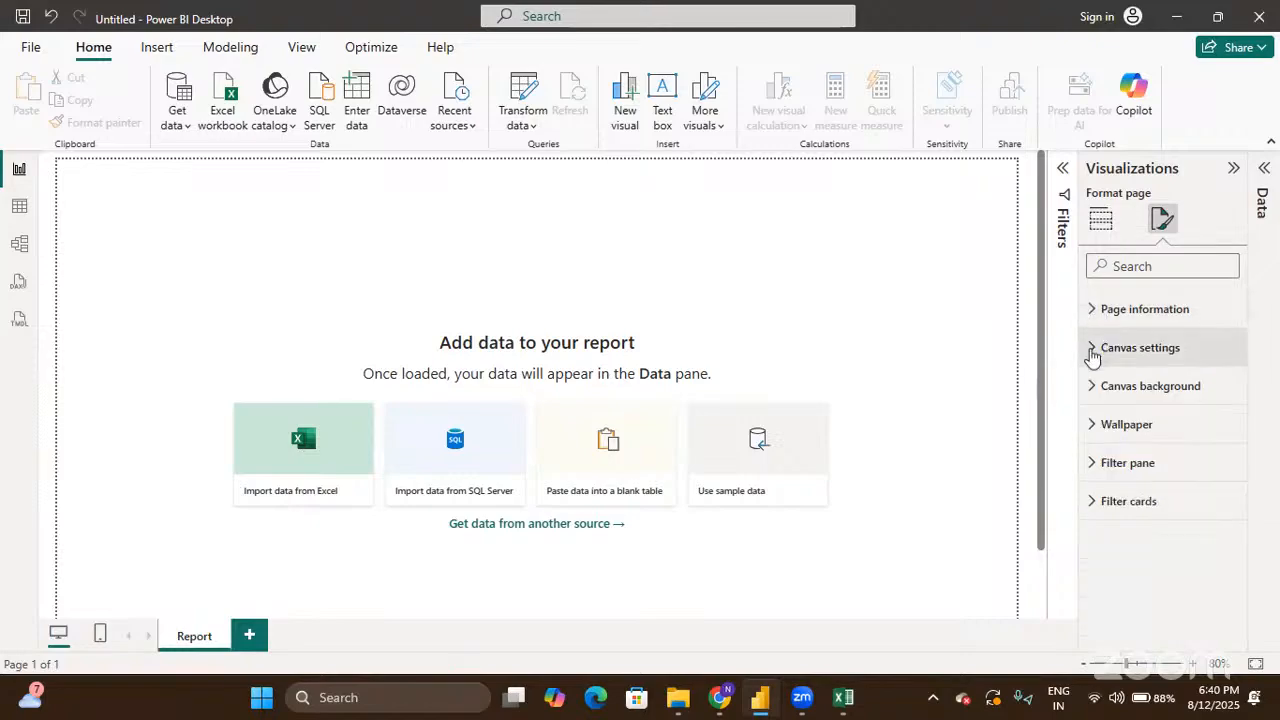
click(1092, 350)
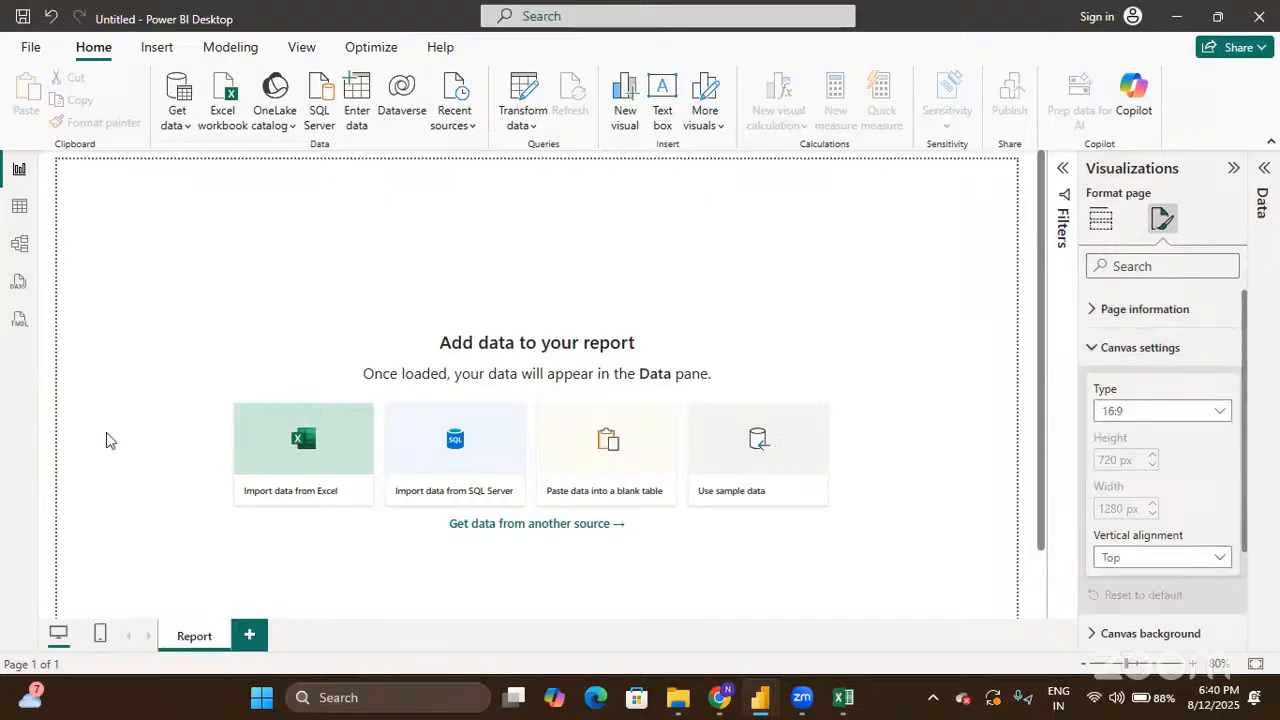
click(1142, 414)
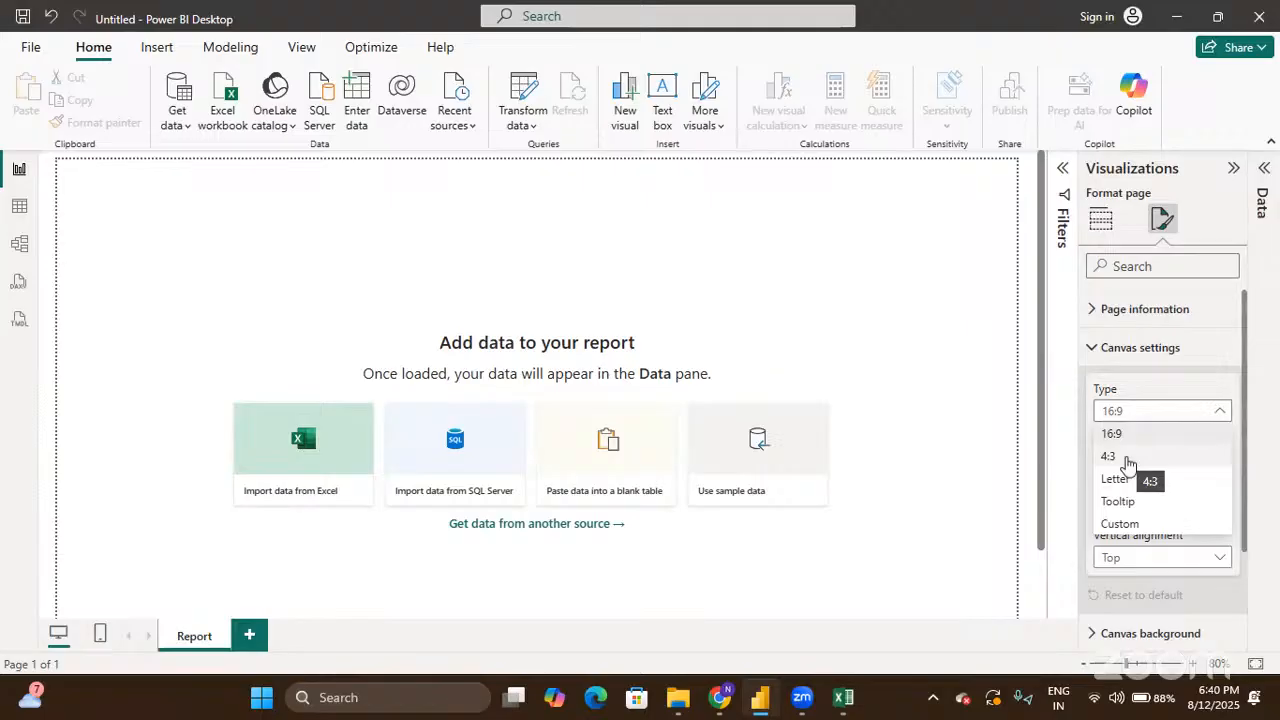
click(1127, 460)
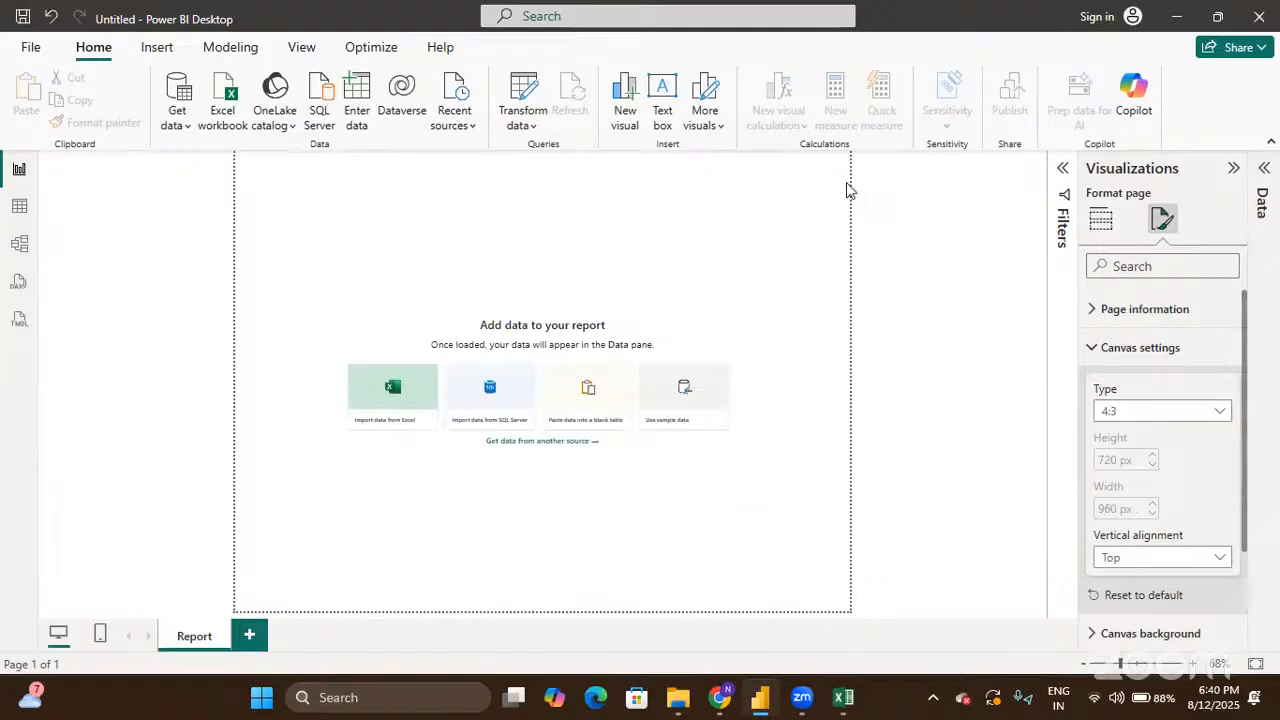
Step: Try the Letter canvas type for the page, and switch it to Tooltip
click(1158, 414)
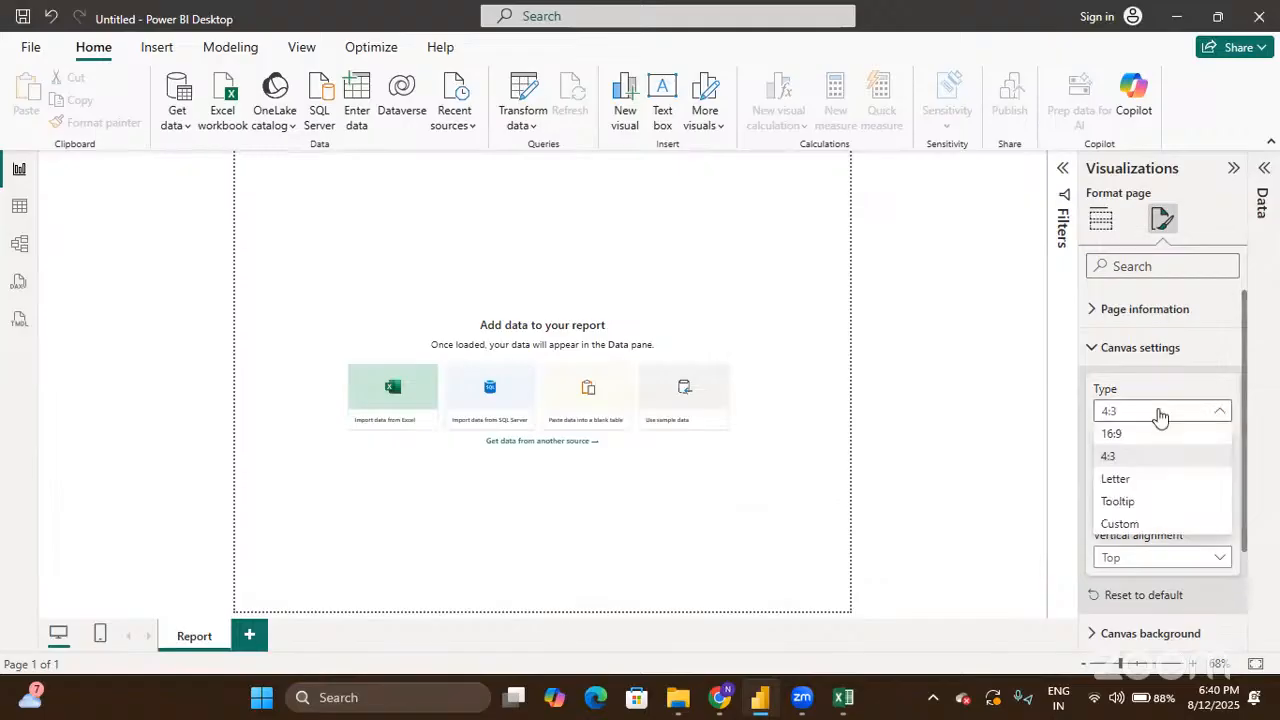
click(1116, 479)
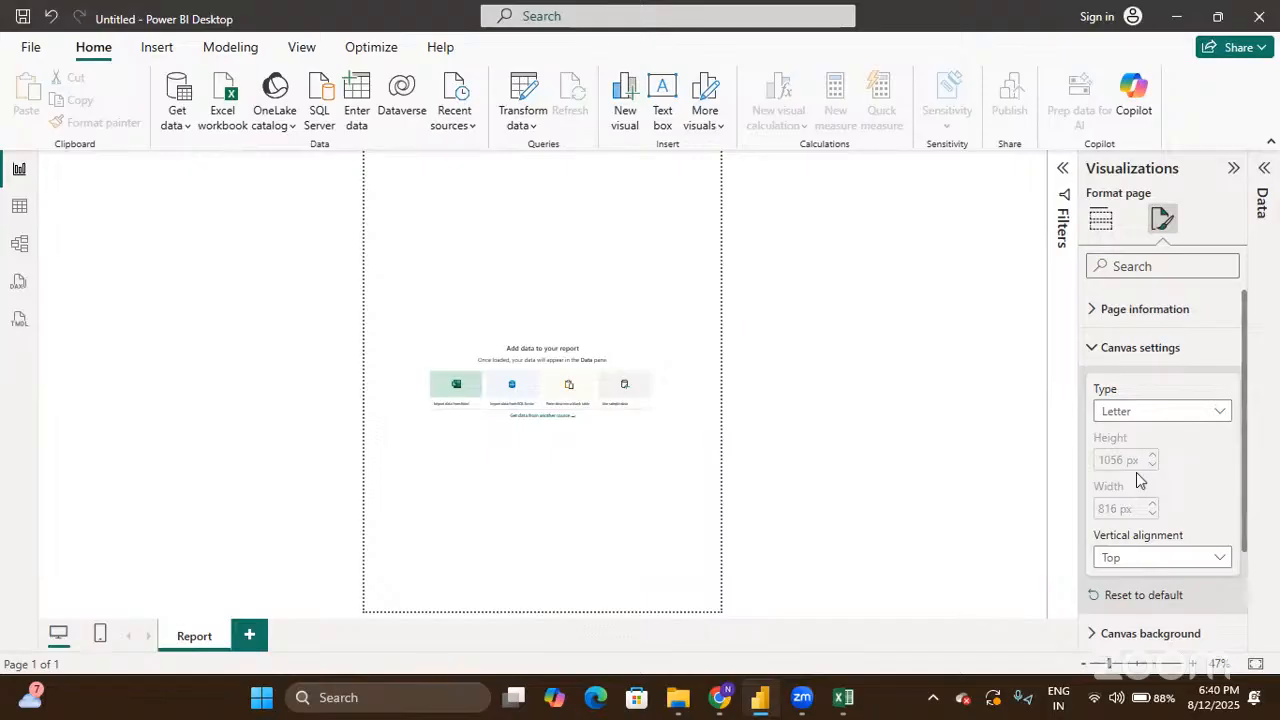
click(1158, 419)
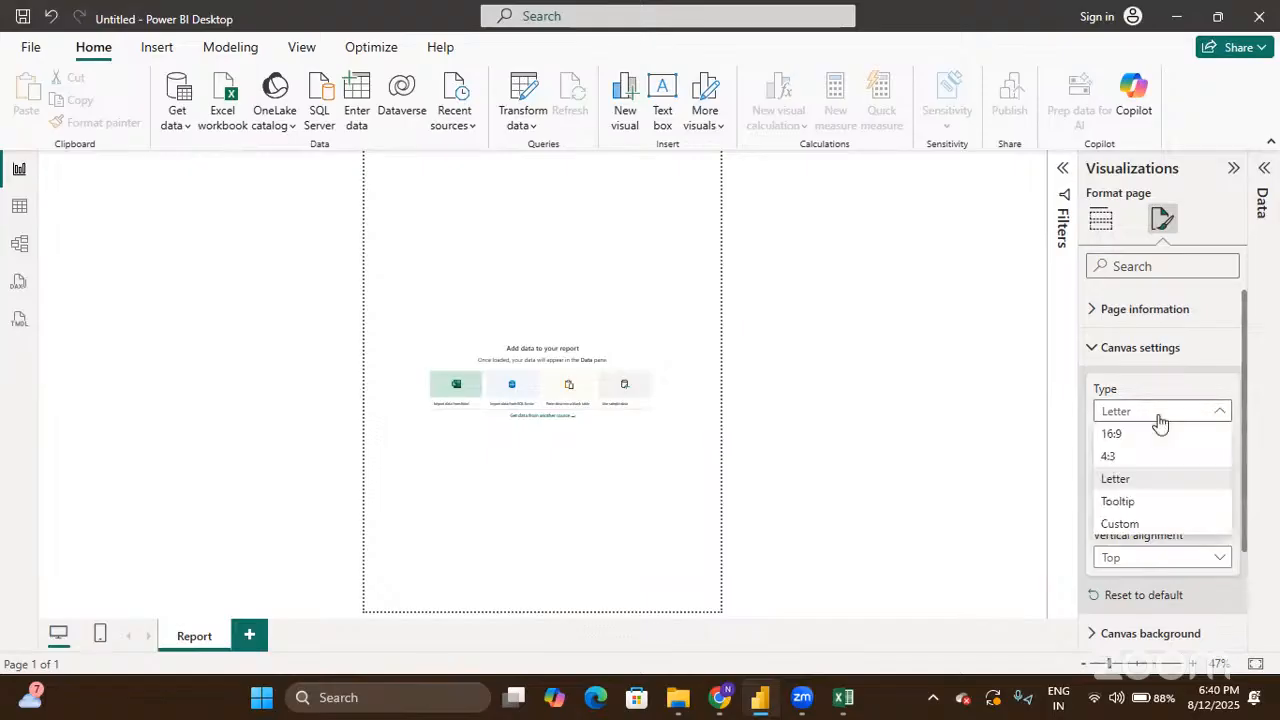
click(1142, 501)
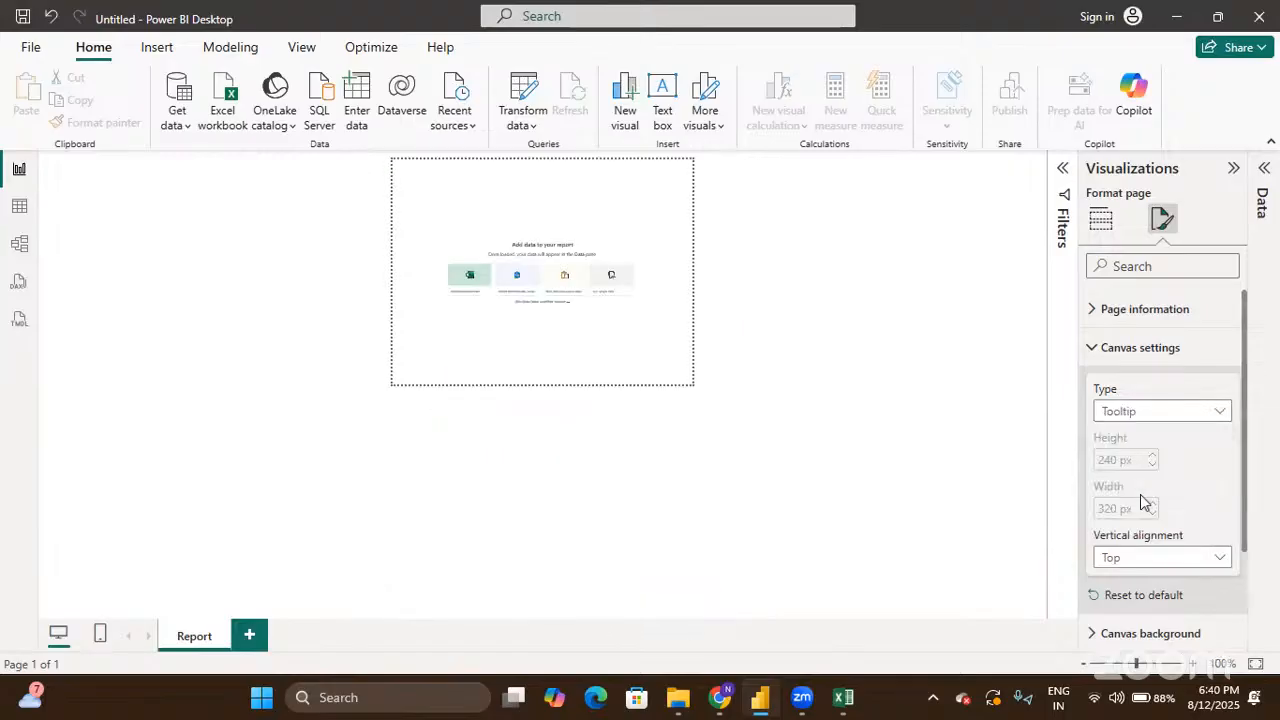
Step: Try the Custom canvas type for the page, set the type to 16:9, and collapse the canvas settings
click(1156, 420)
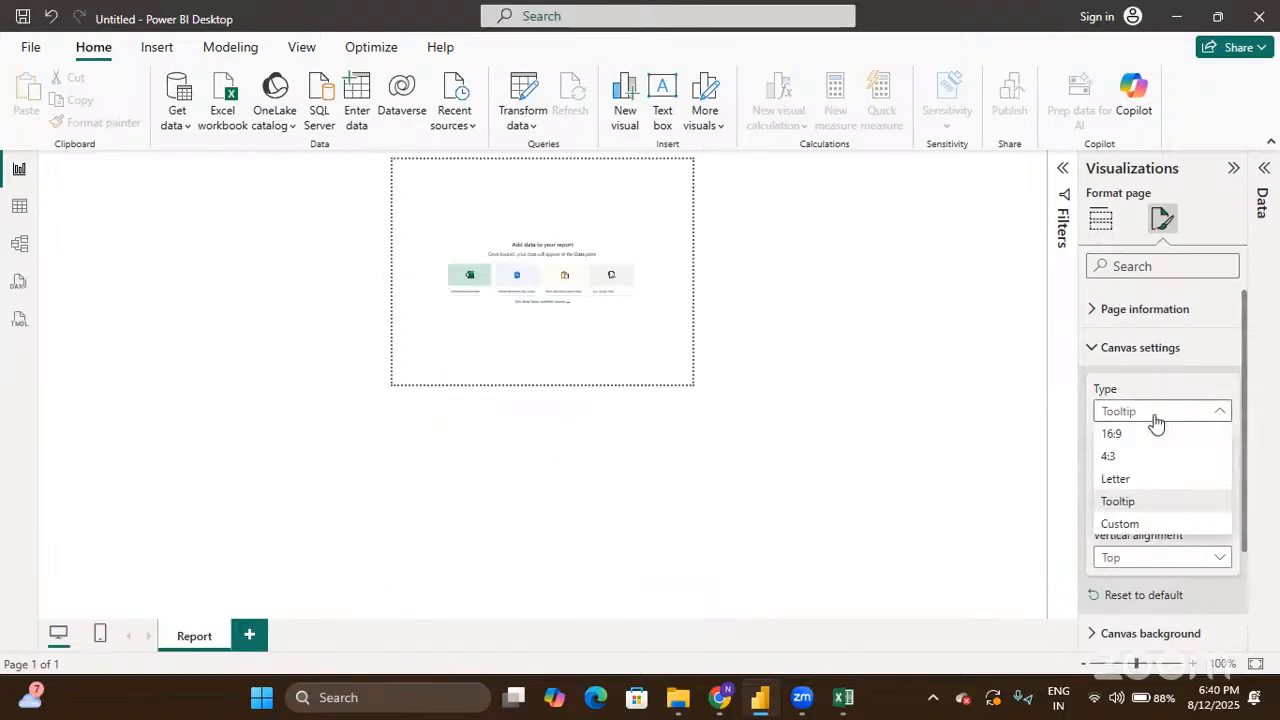
click(1132, 520)
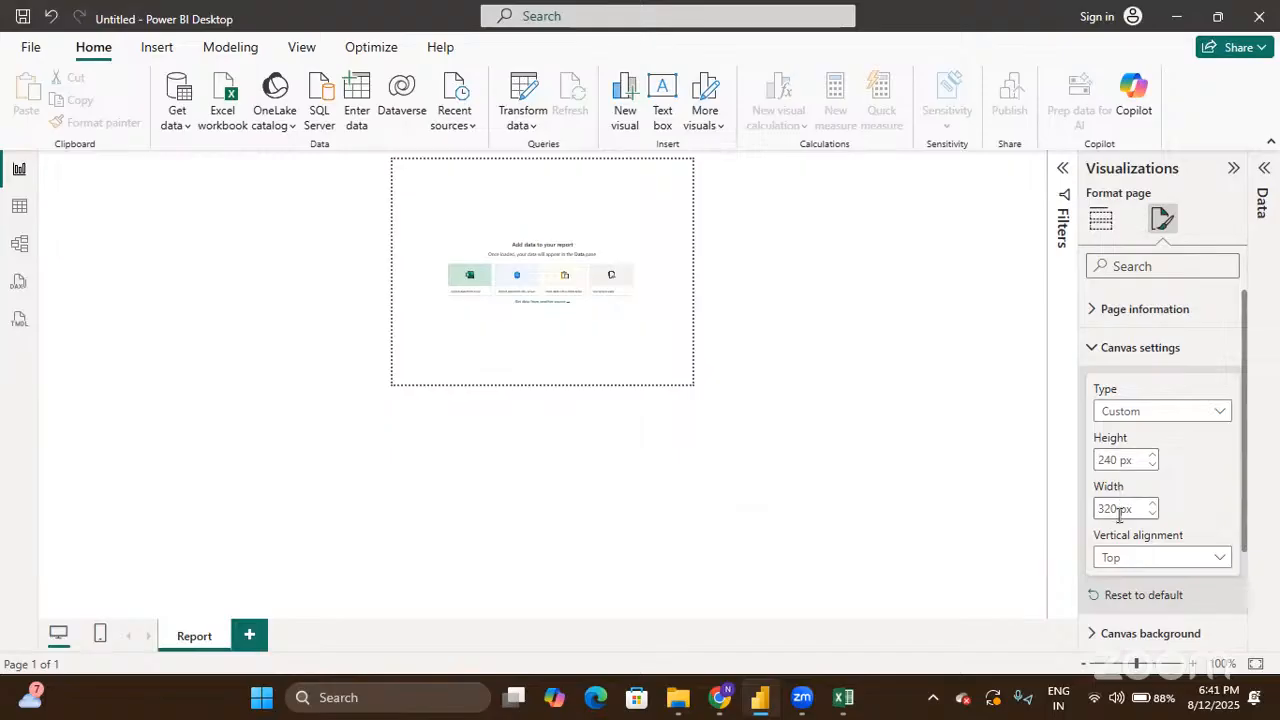
click(1168, 424)
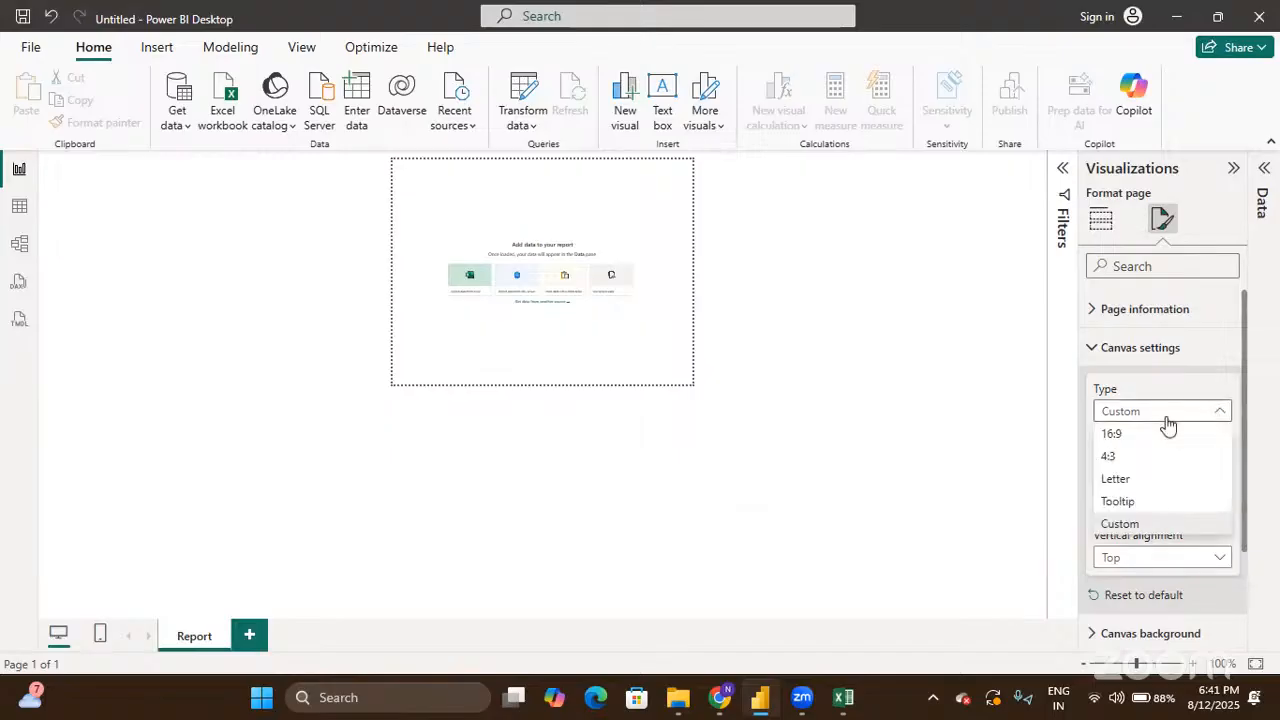
click(1144, 433)
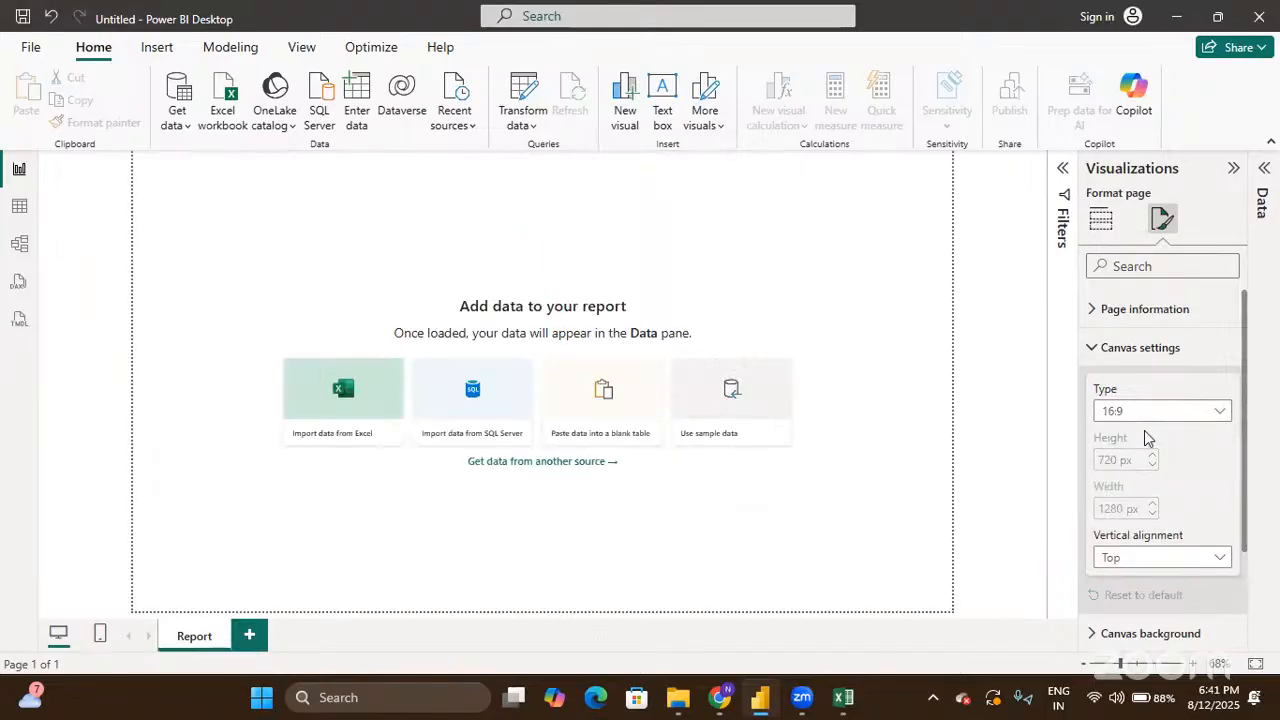
scroll(1144, 430, down, 1)
scroll(1146, 438, up, 3)
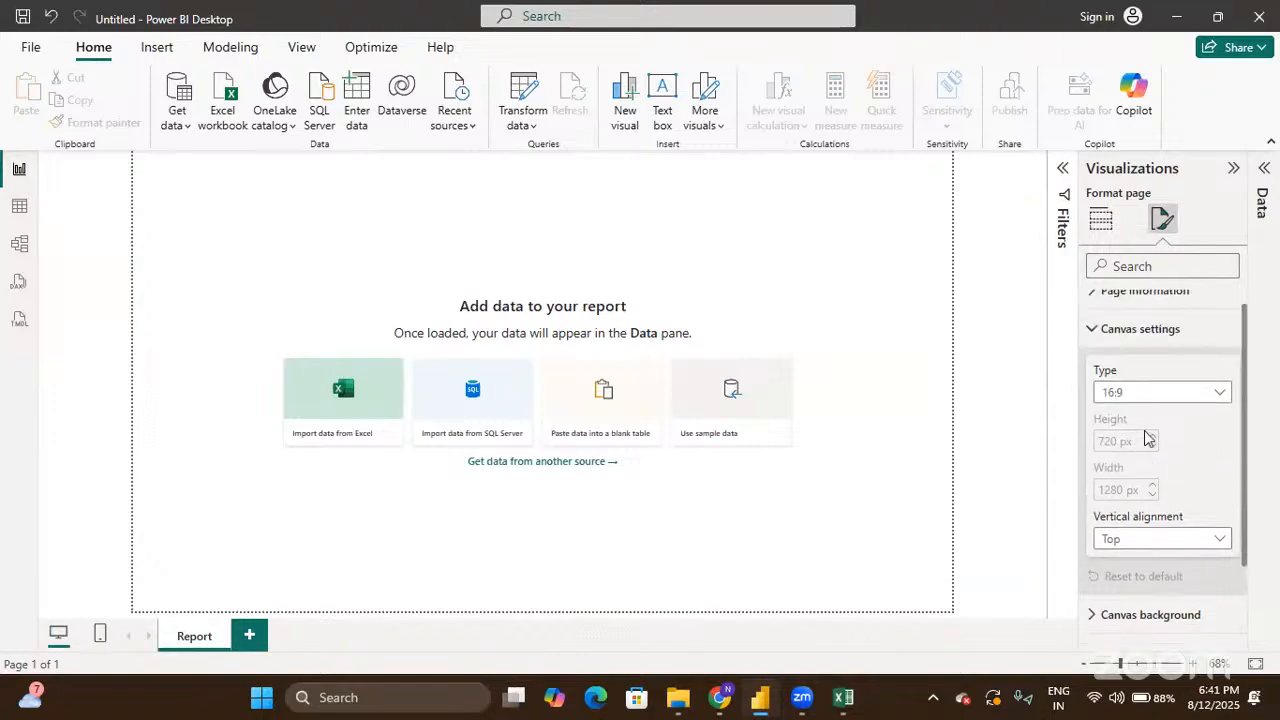
click(1098, 337)
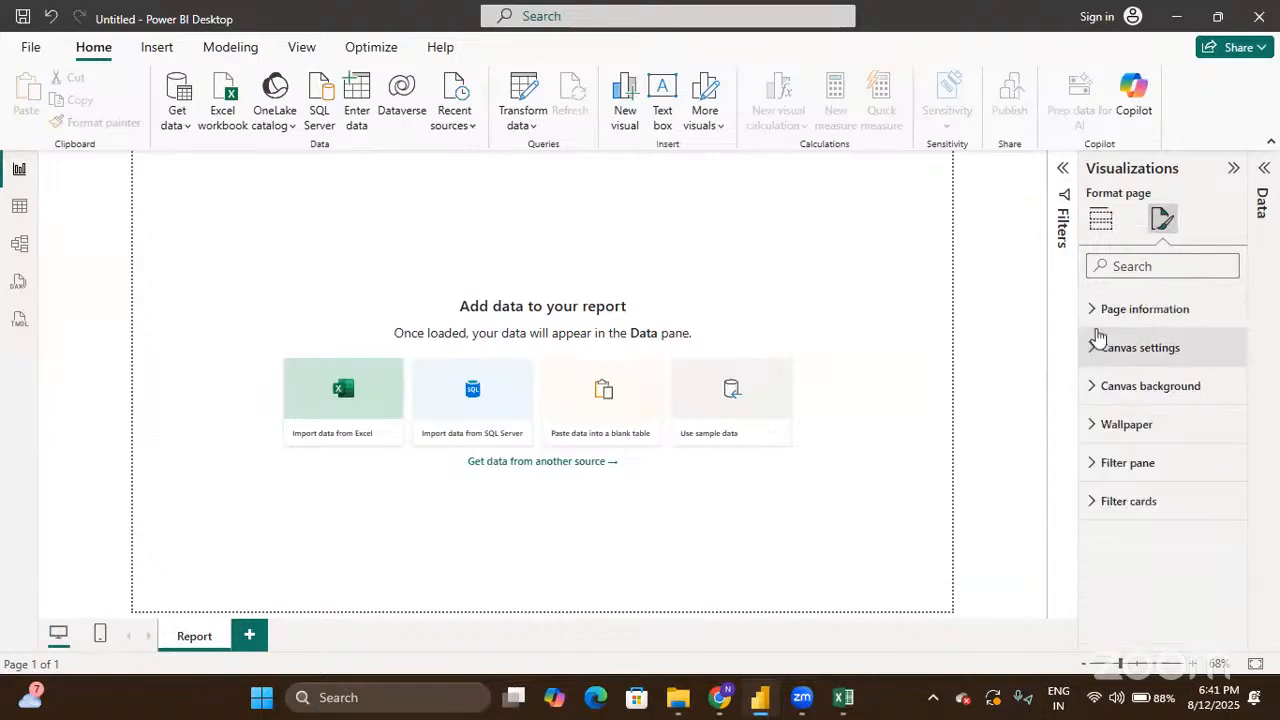
Step: Set the page's canvas background color to the blue theme color and its transparency to 25%
click(1092, 386)
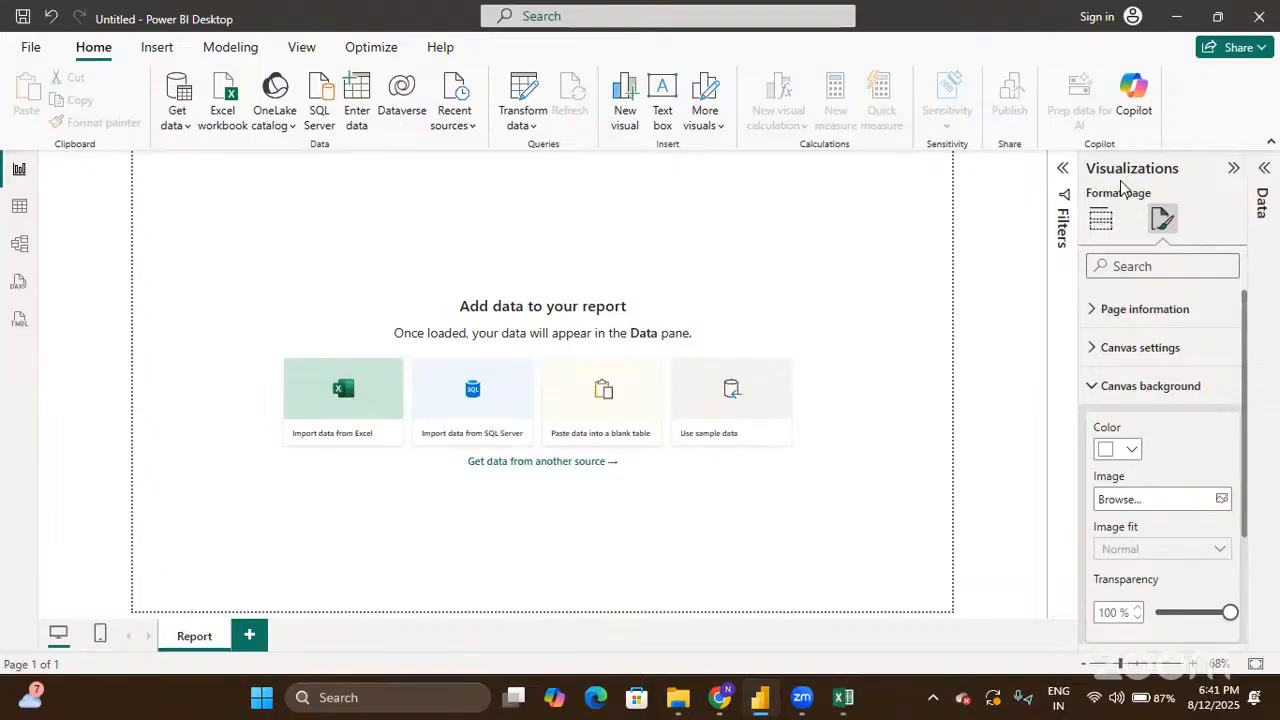
click(1131, 451)
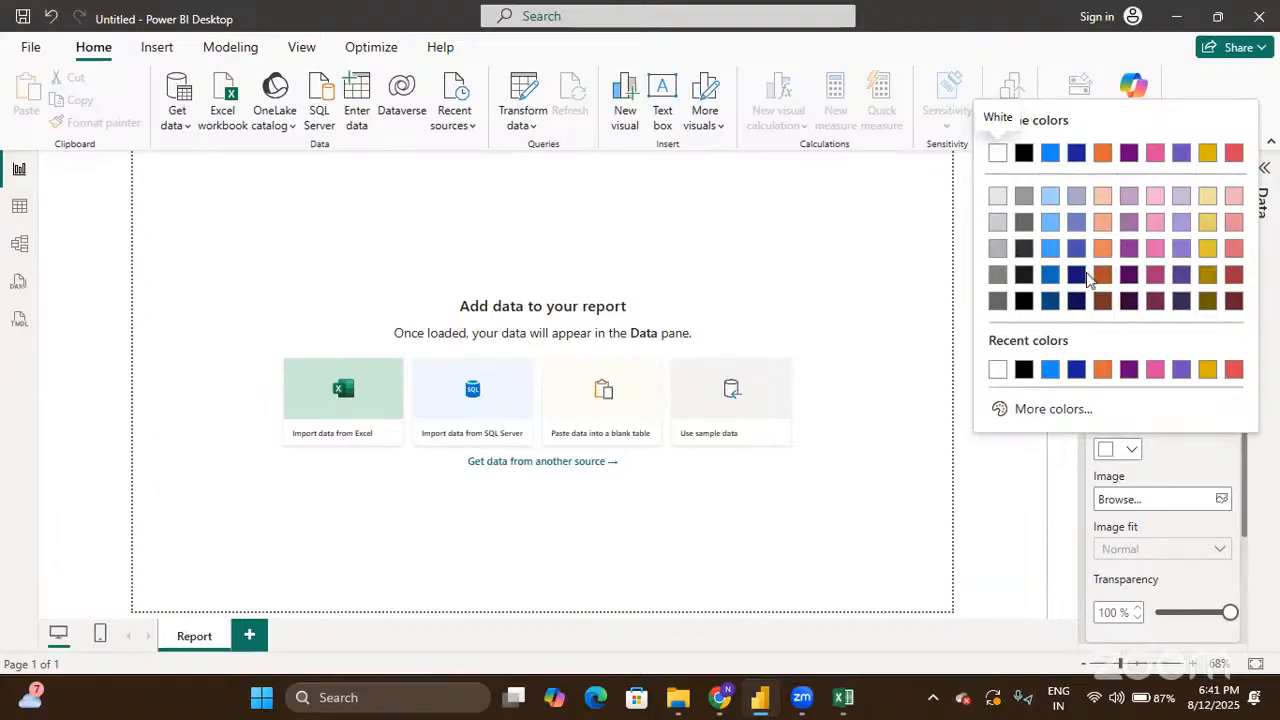
click(1049, 155)
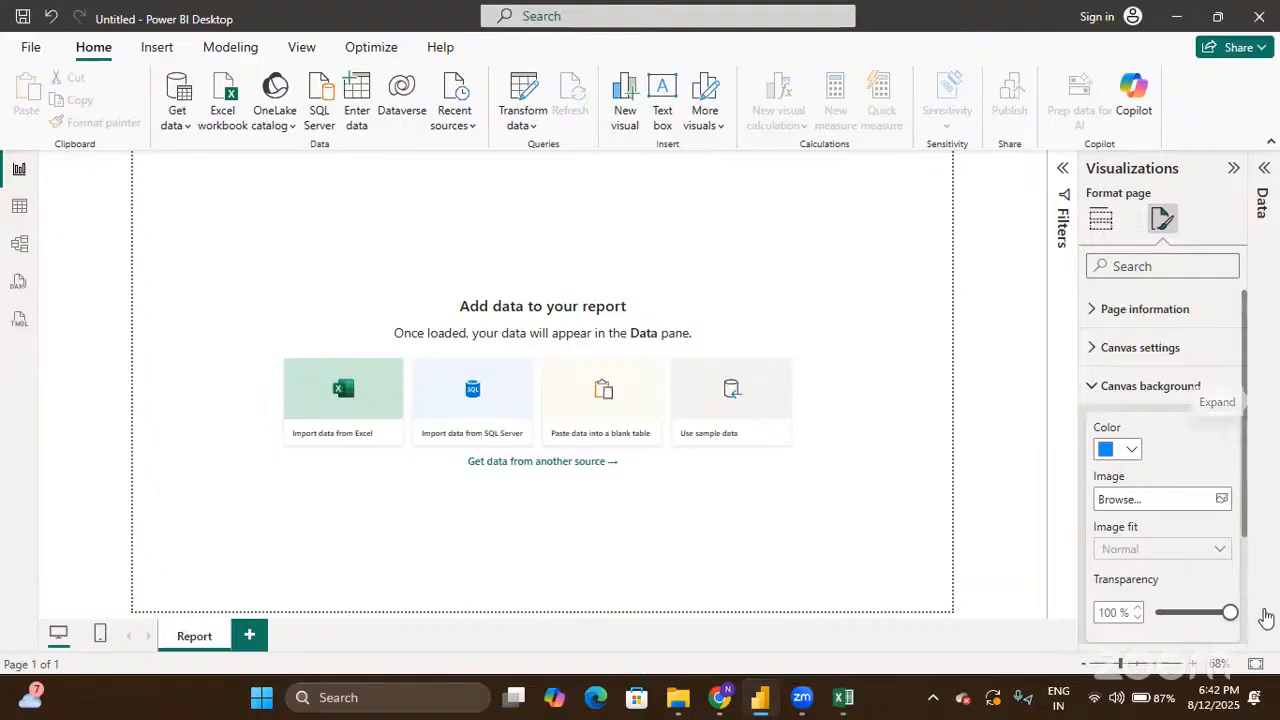
drag(1228, 617, 1183, 619)
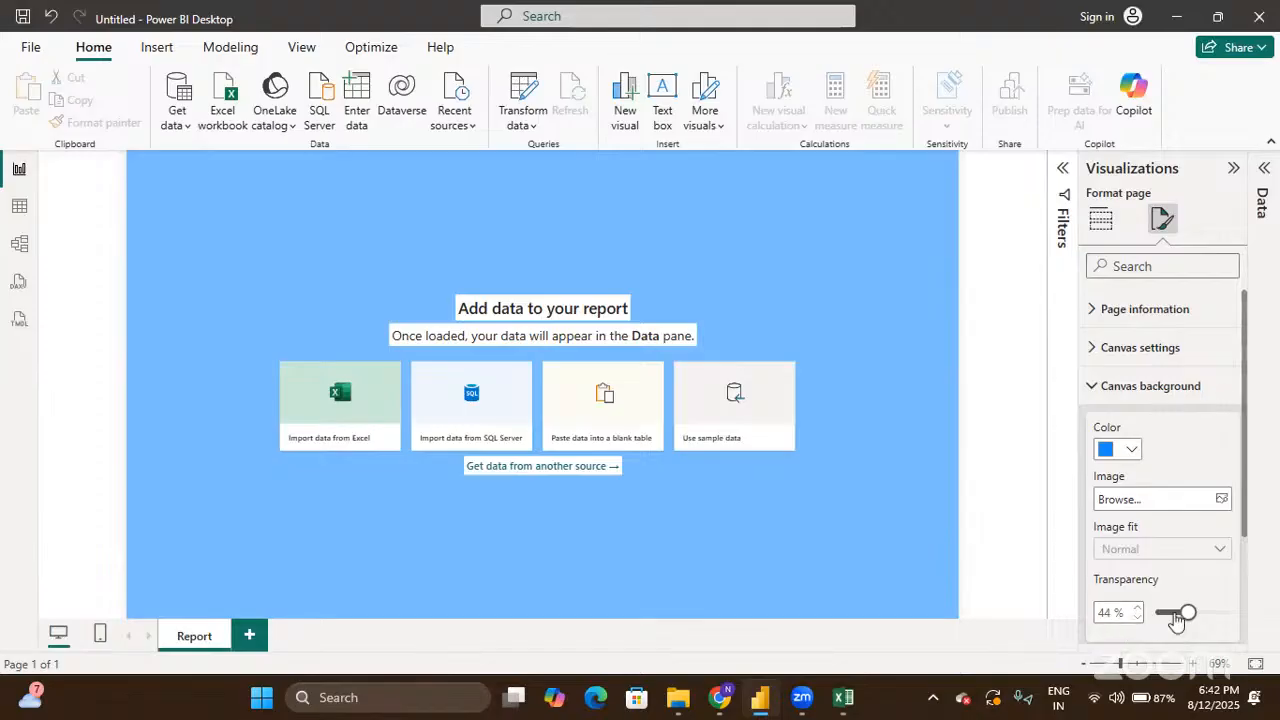
drag(1188, 612, 1140, 614)
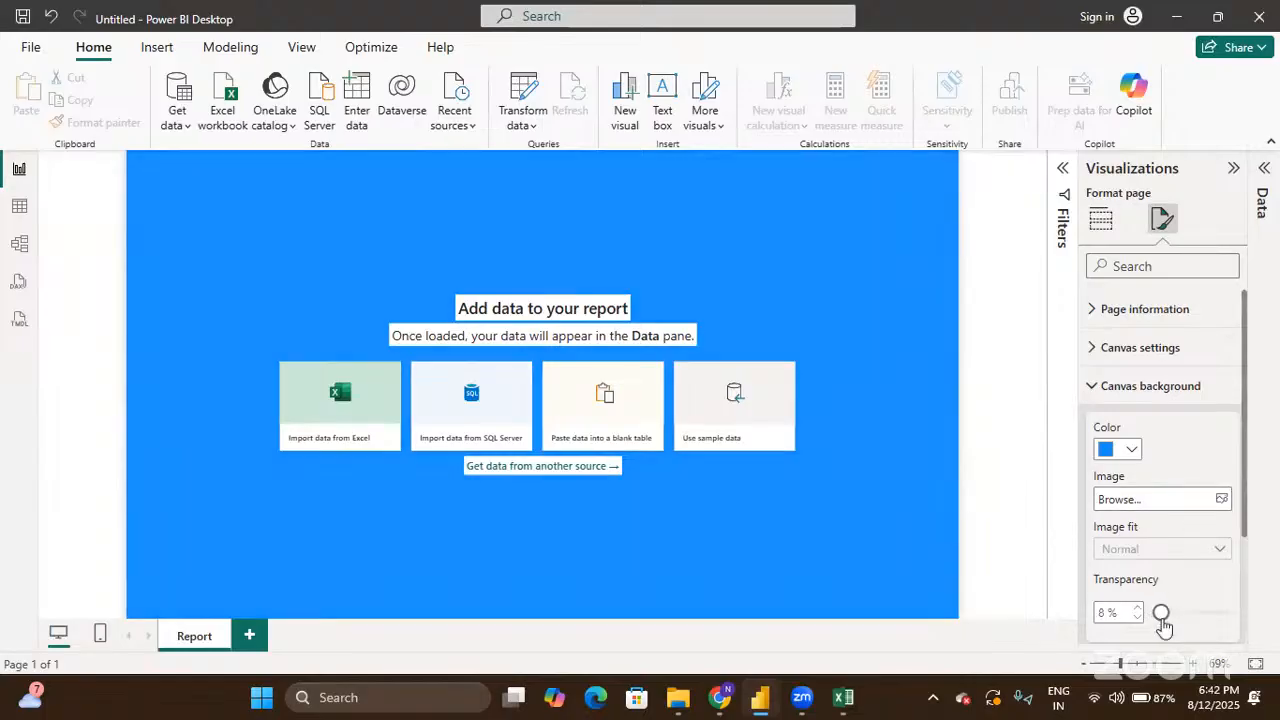
drag(1158, 614, 1176, 621)
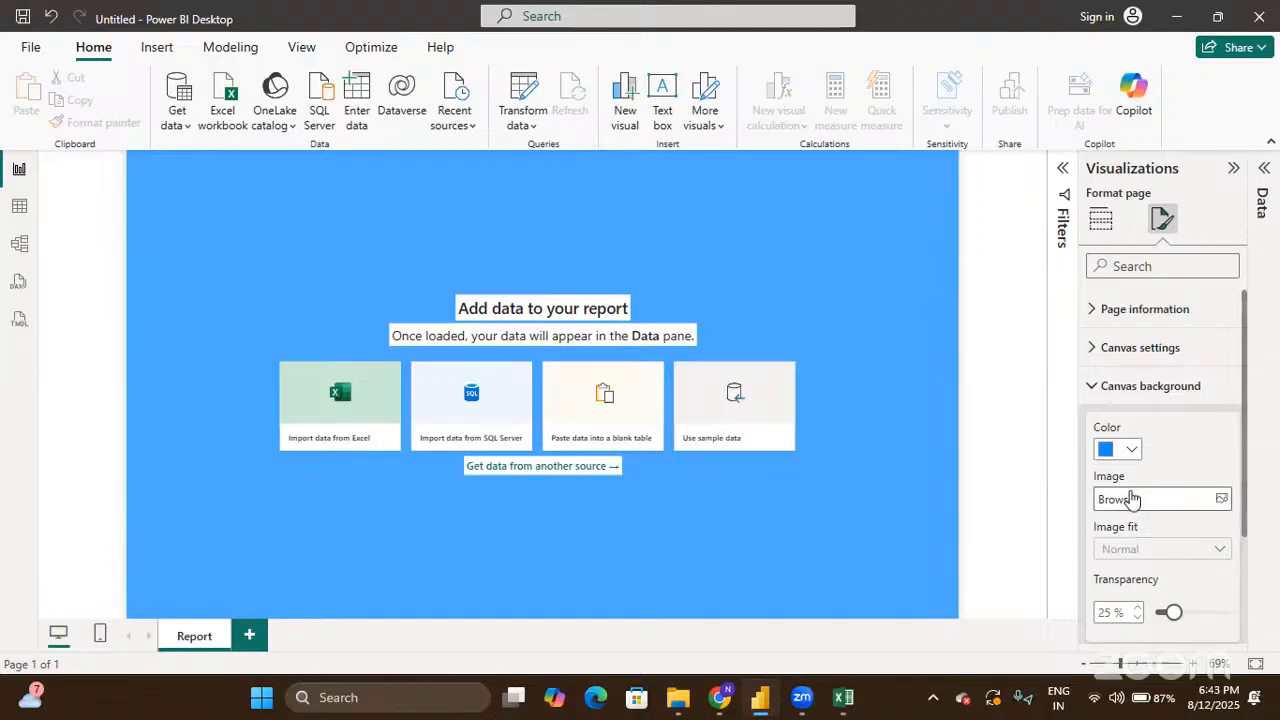
Step: Browse for a canvas background image without choosing one, and reset the canvas background to default
click(1222, 498)
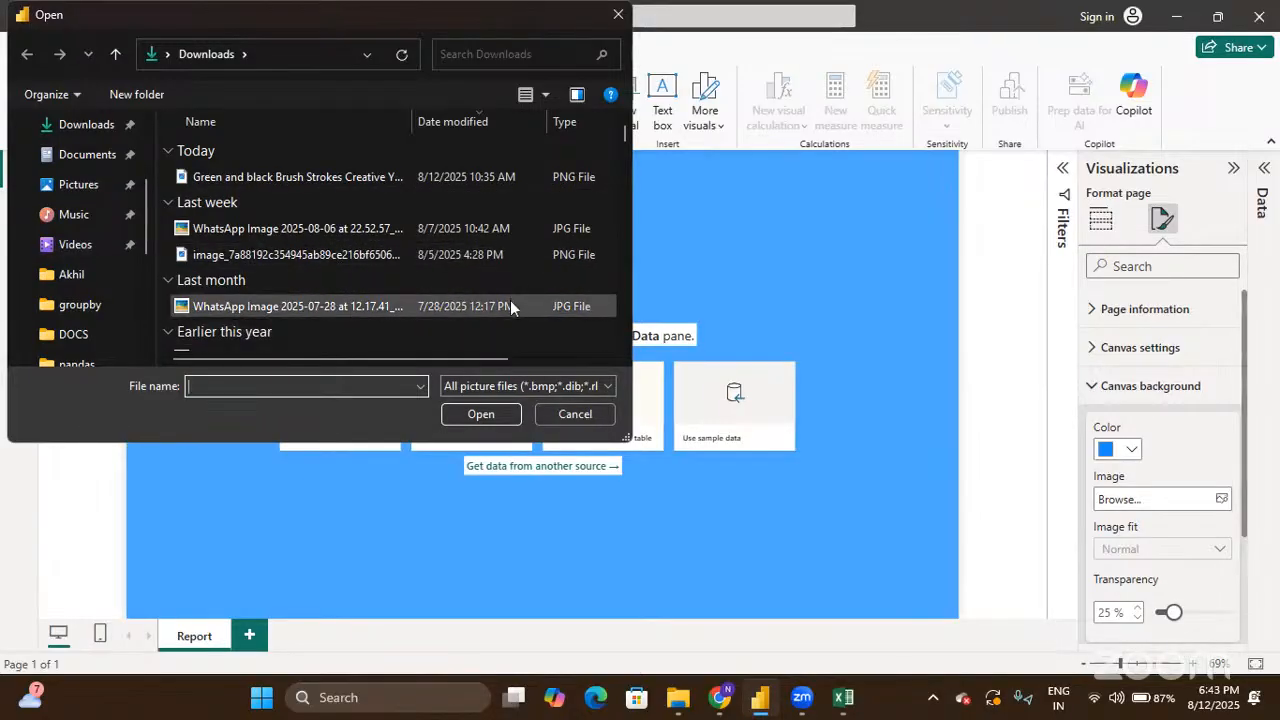
click(575, 414)
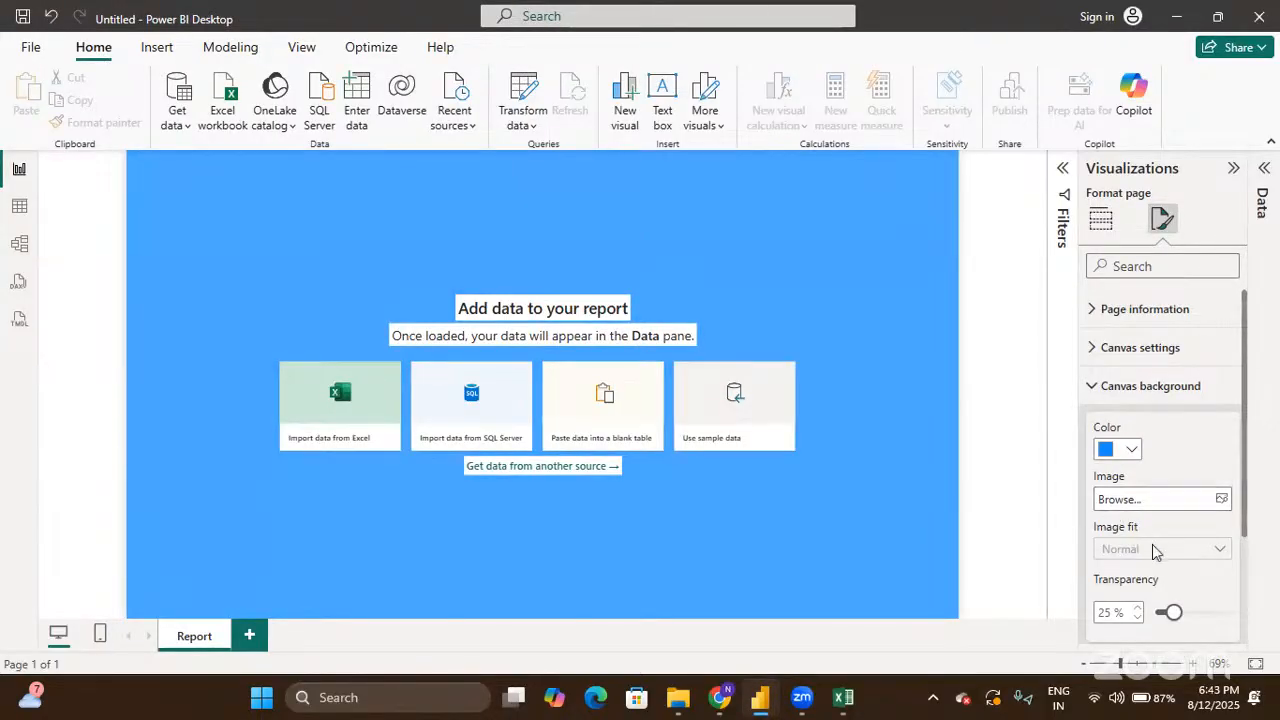
scroll(1155, 550, down, 2)
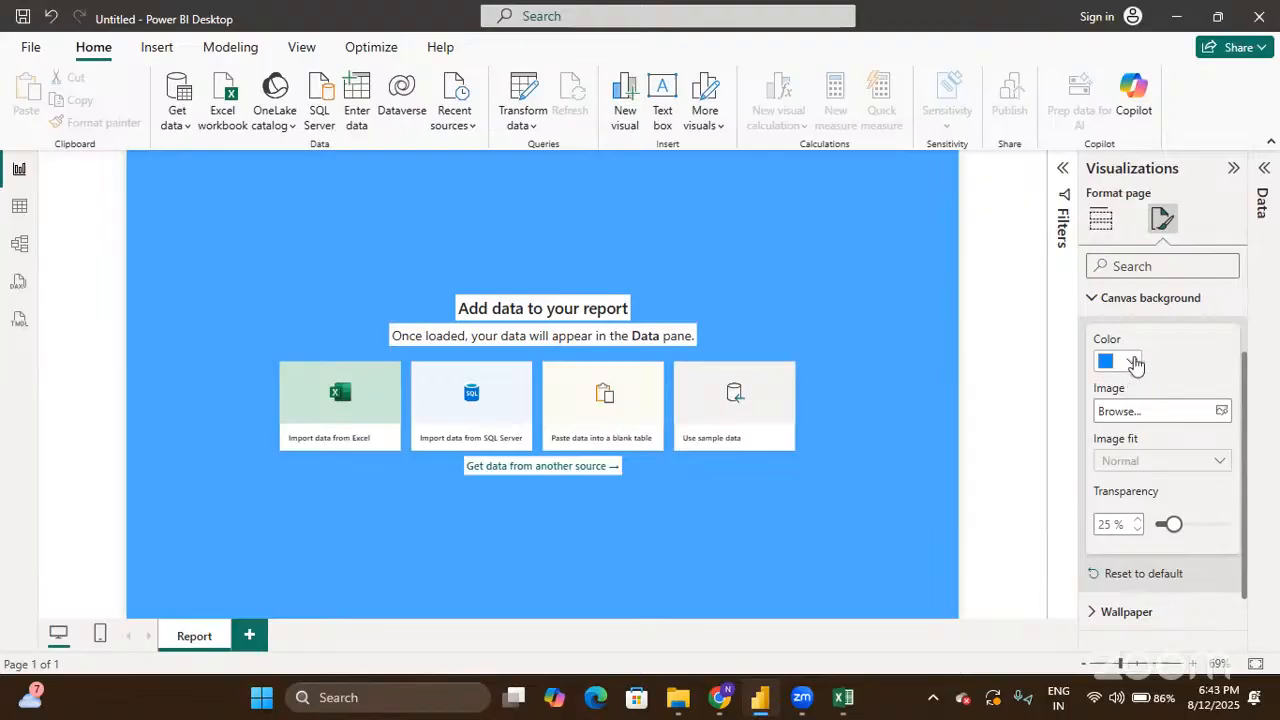
click(1143, 574)
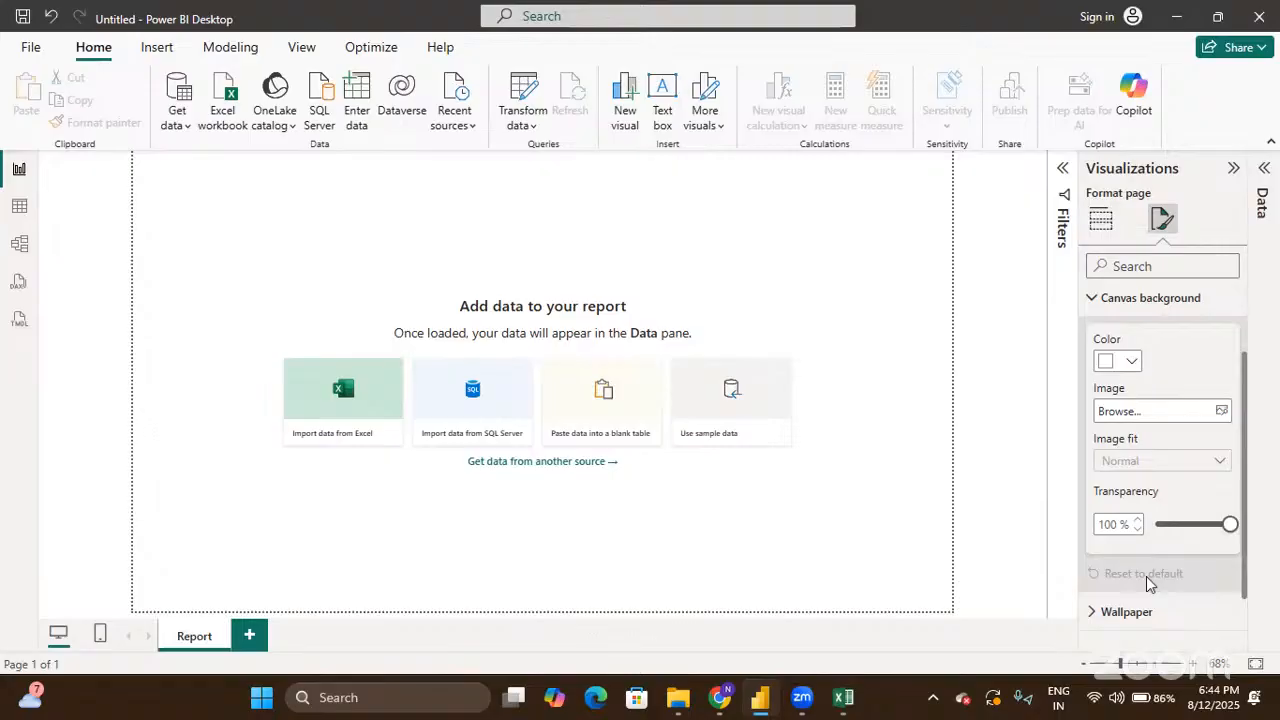
scroll(1146, 576, up, 1)
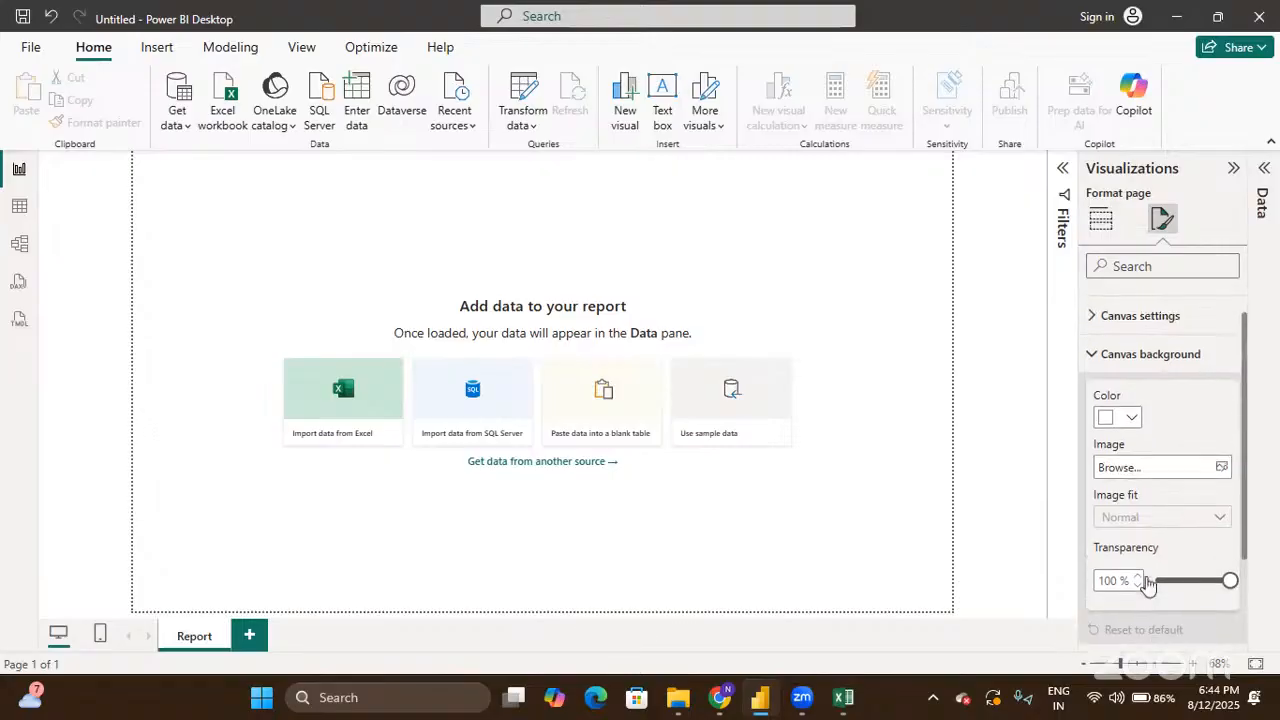
click(1096, 352)
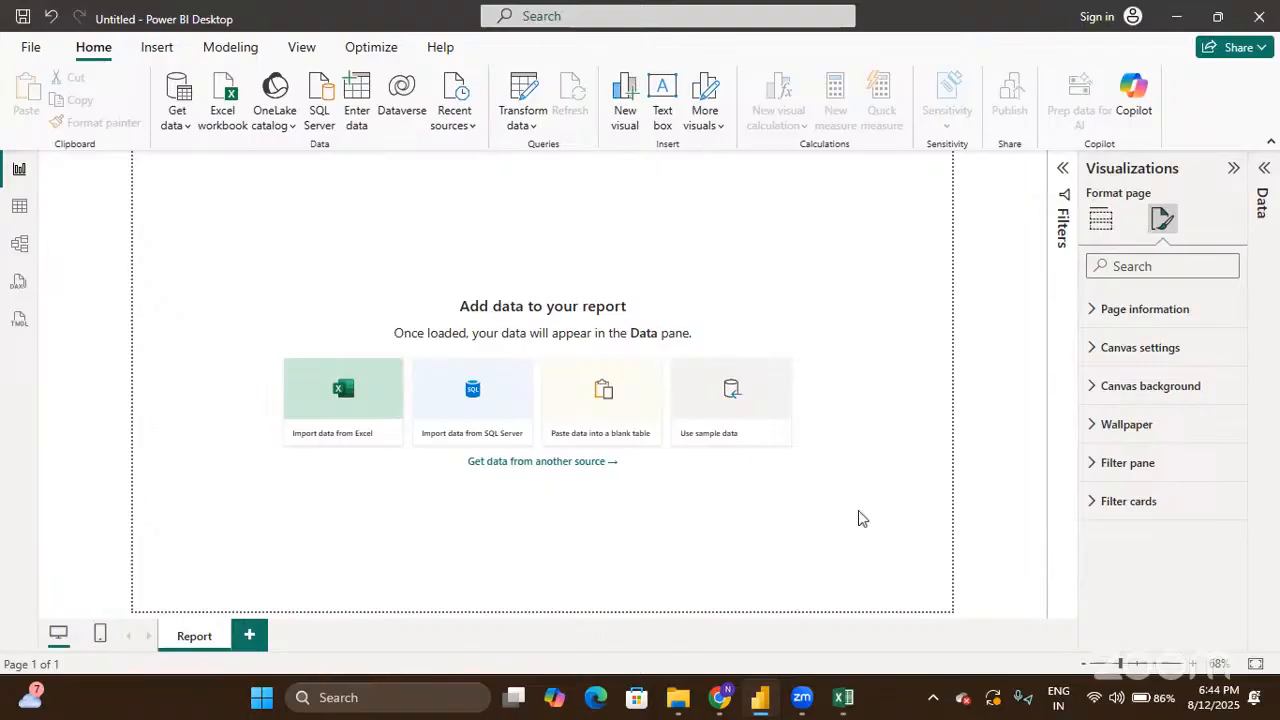
Step: Try an orange page wallpaper with 68% transparency, and reset the wallpaper to default
click(1097, 425)
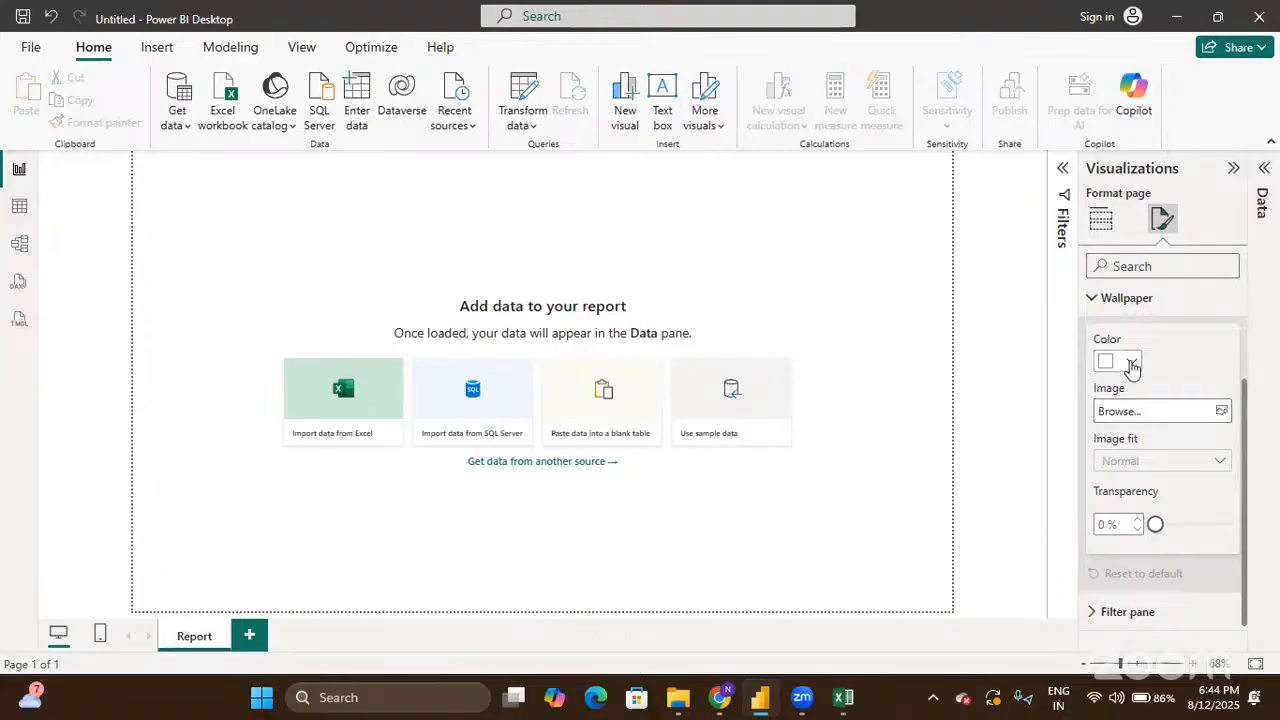
click(1130, 362)
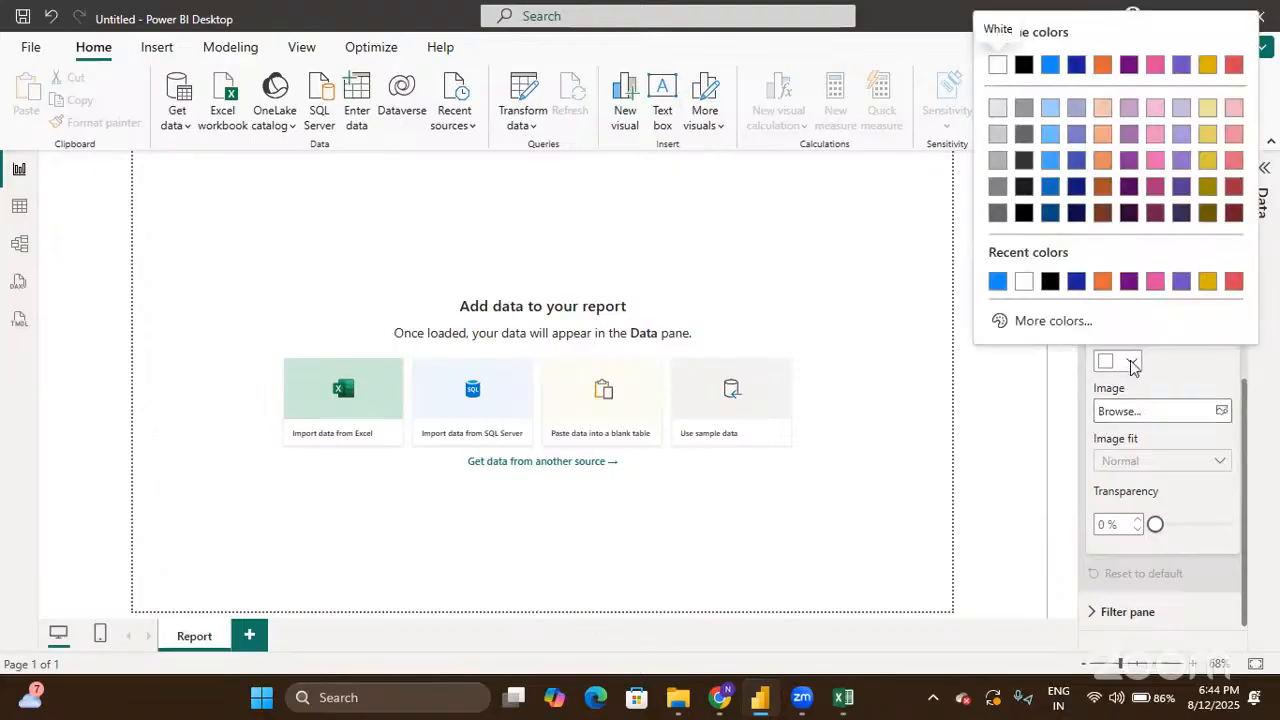
click(1102, 286)
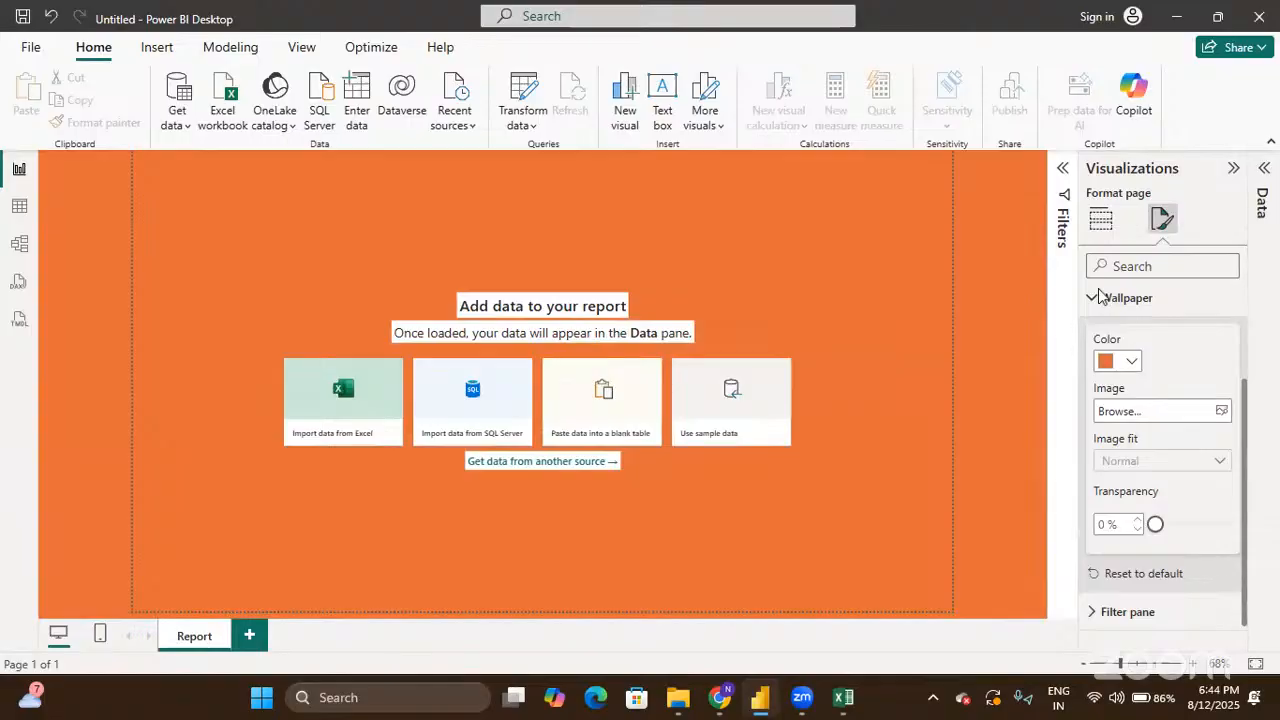
drag(1174, 537, 1183, 535)
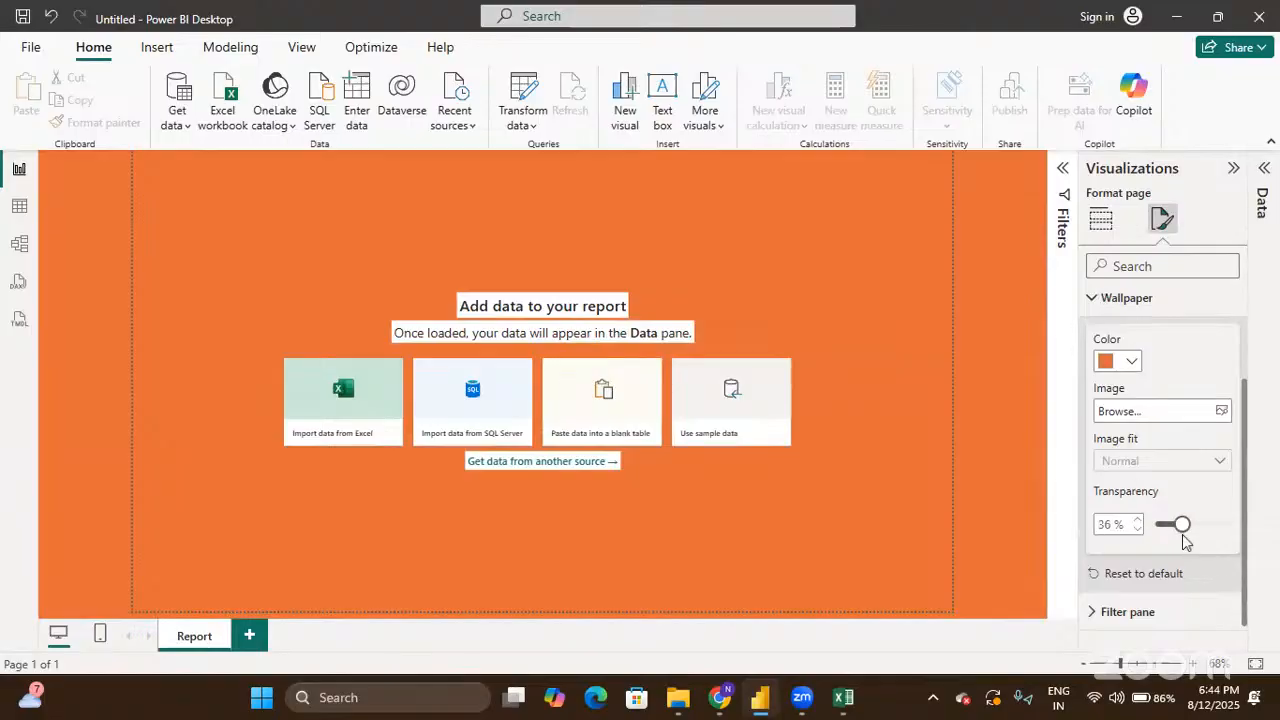
click(1206, 534)
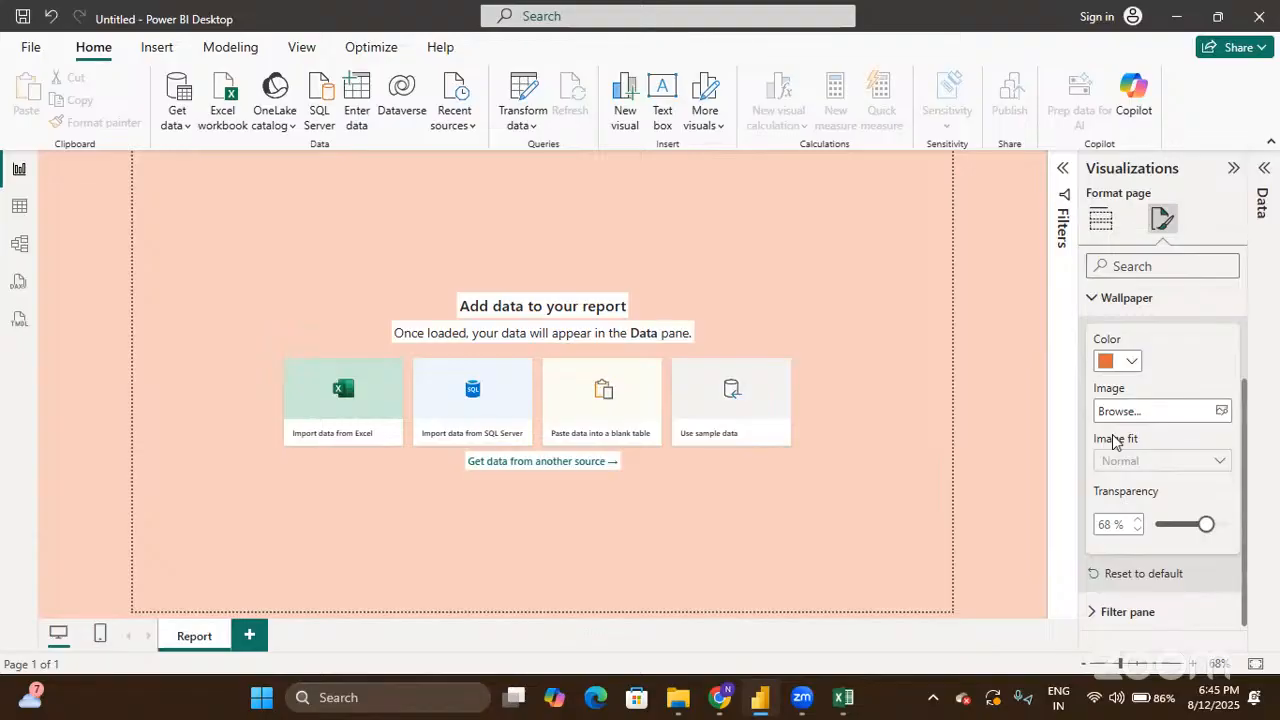
click(1130, 573)
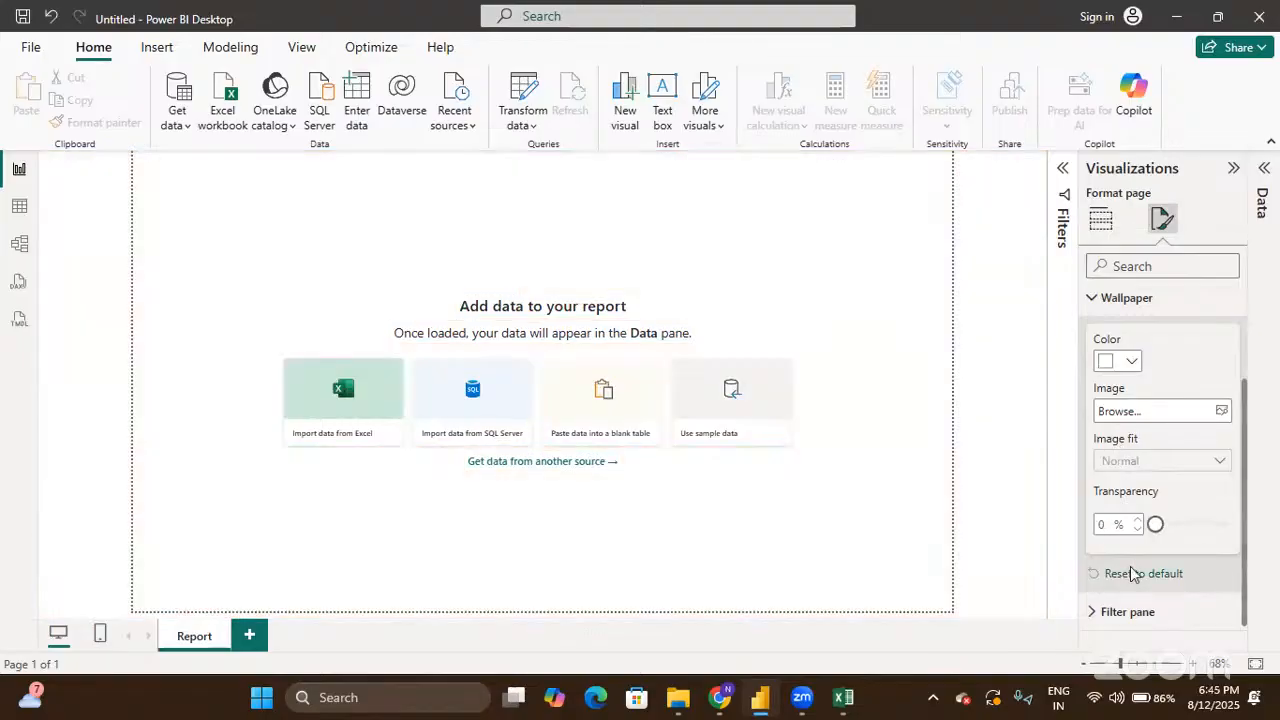
click(1092, 300)
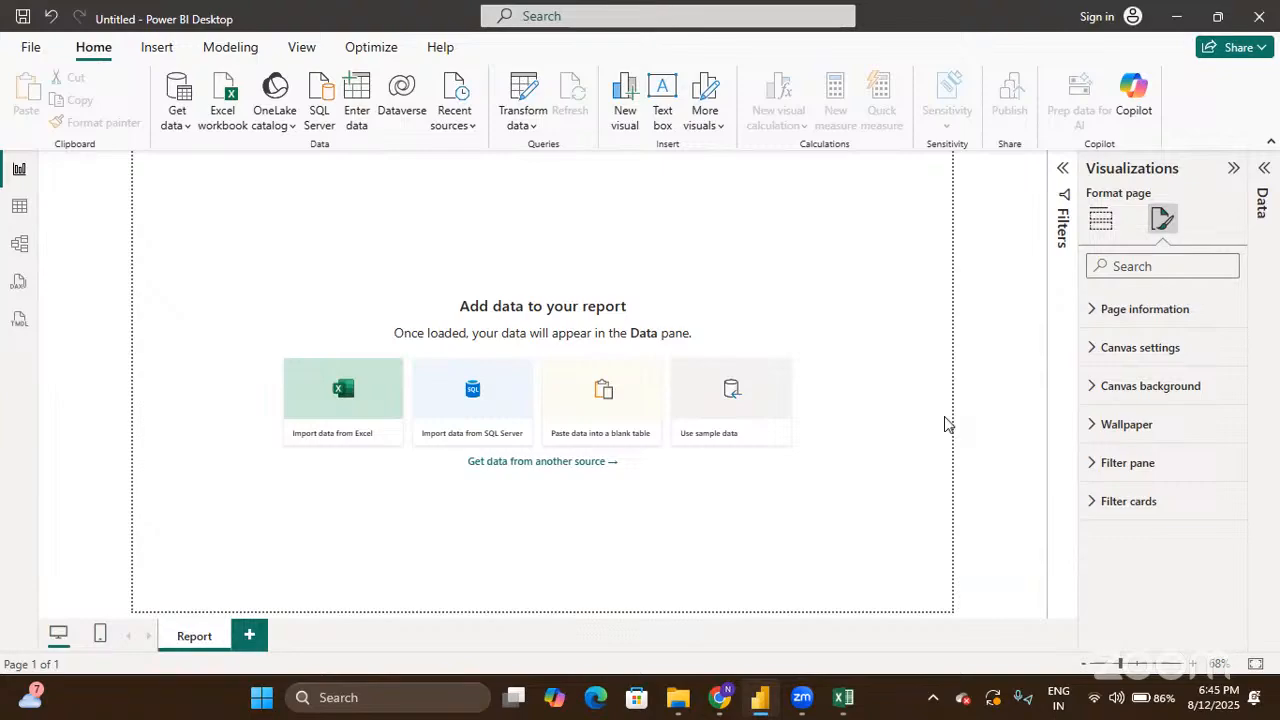
Step: Return to the visual-building options and open Store_data_normalized.xlsx from Downloads as an Excel data source
click(1102, 228)
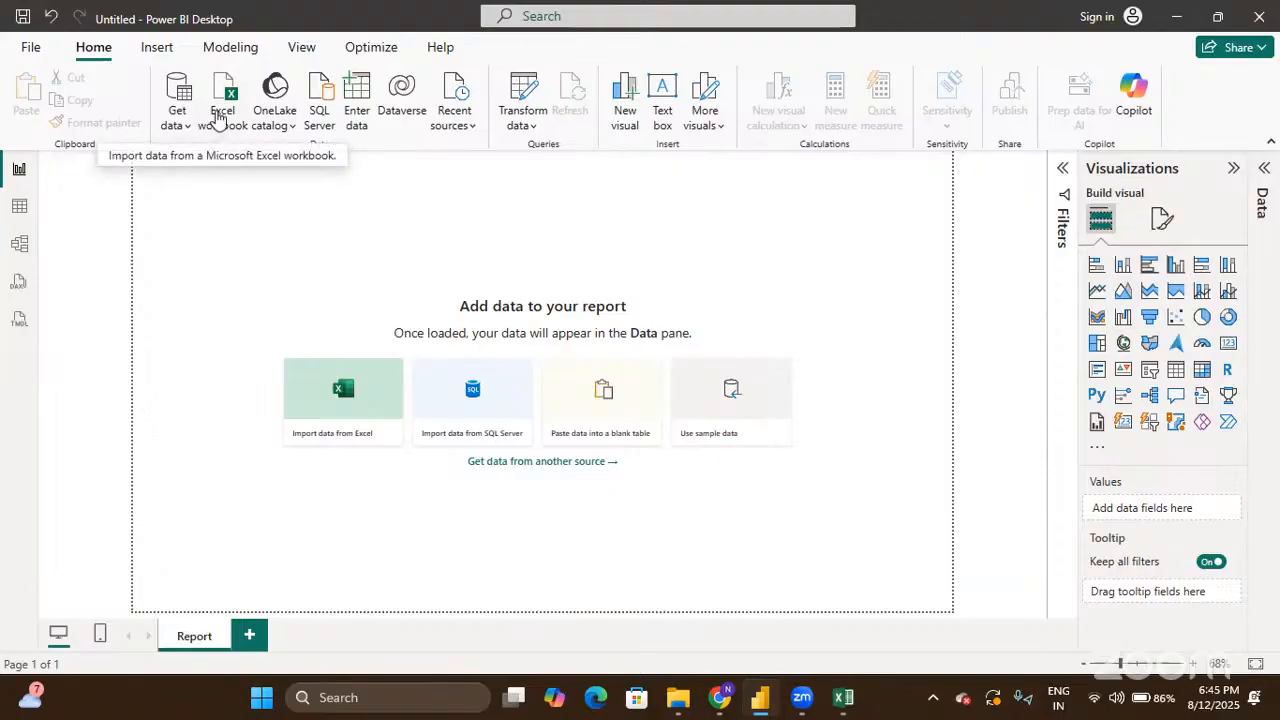
click(218, 117)
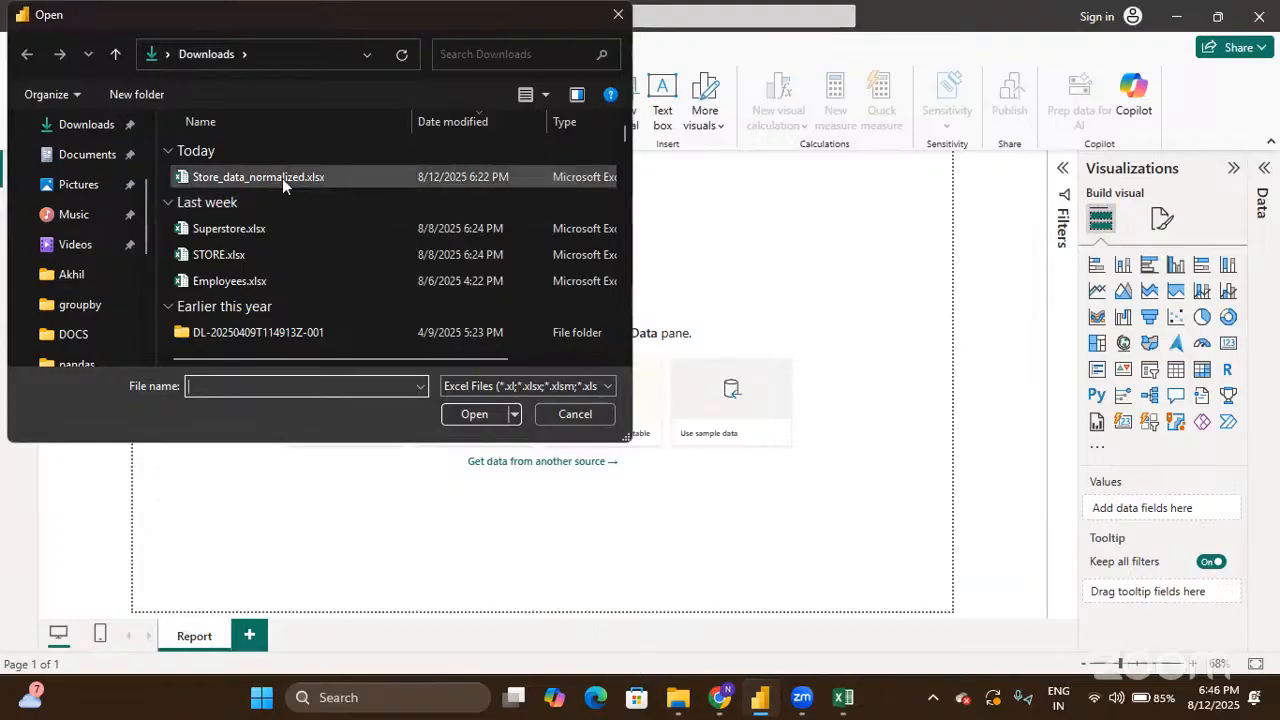
click(282, 178)
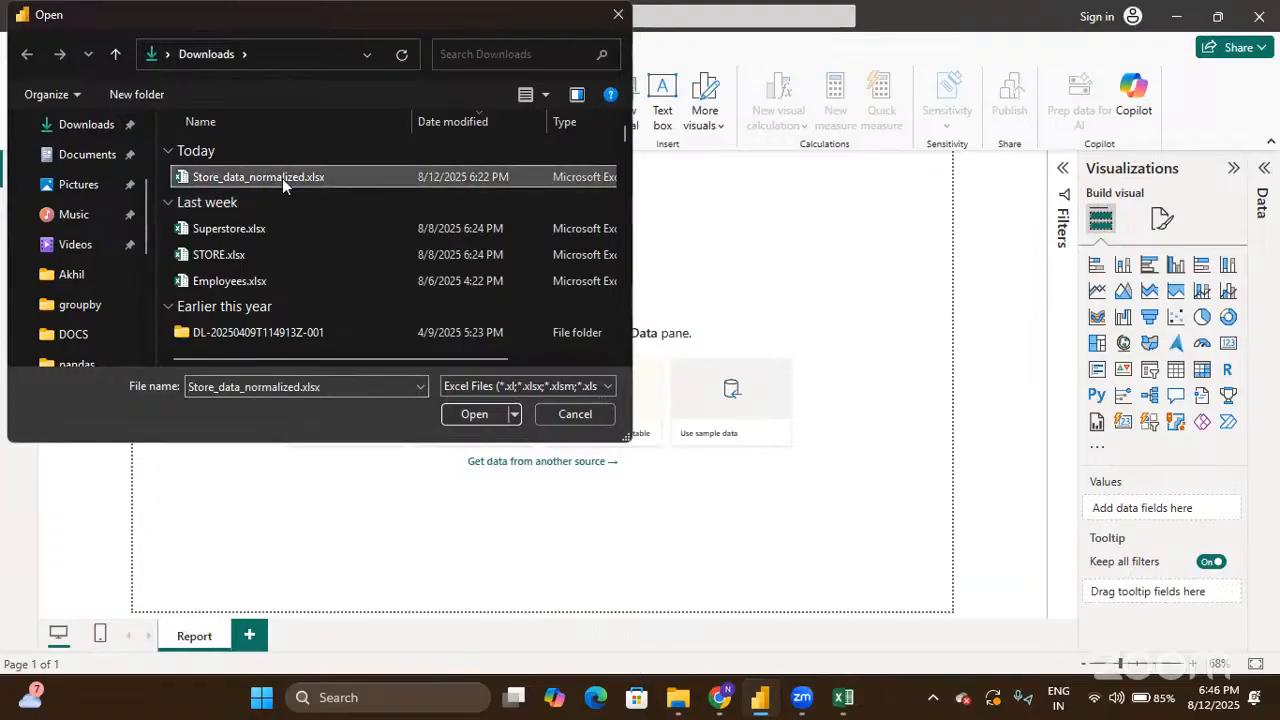
click(464, 412)
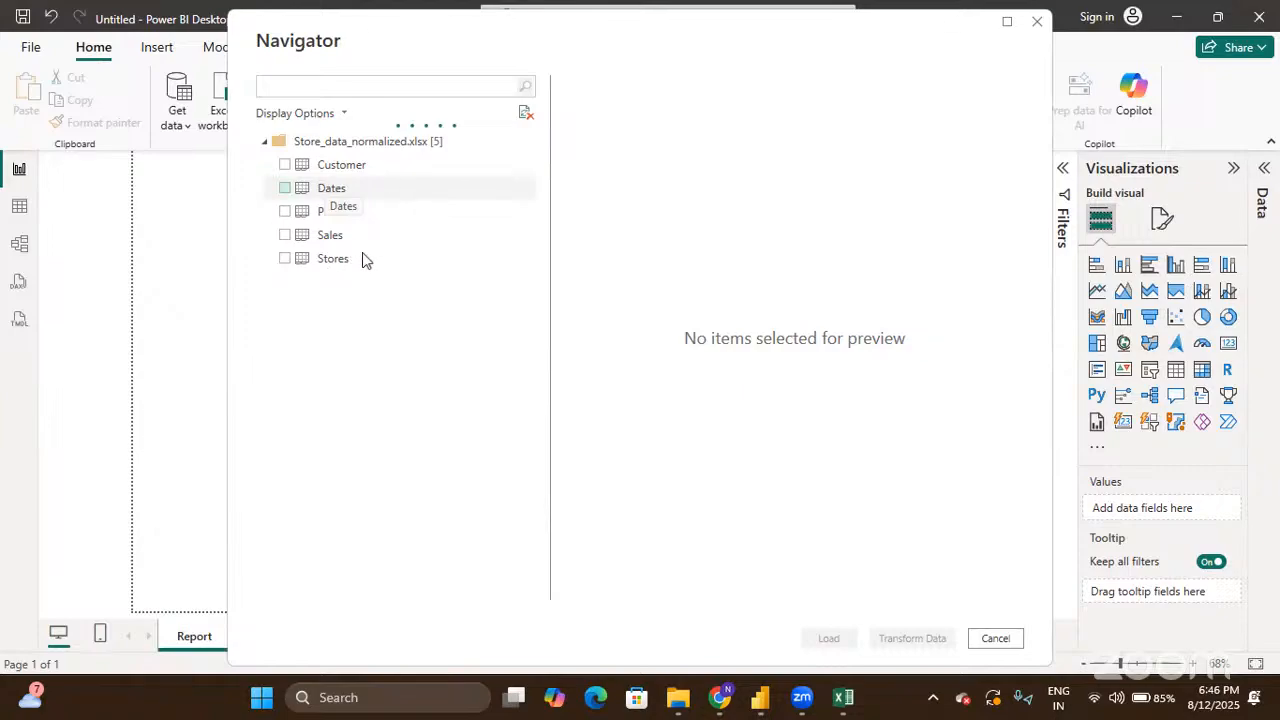
Step: Select the Customer, Dates, Products, Sales and Stores sheets of the workbook and load them into the report
click(285, 165)
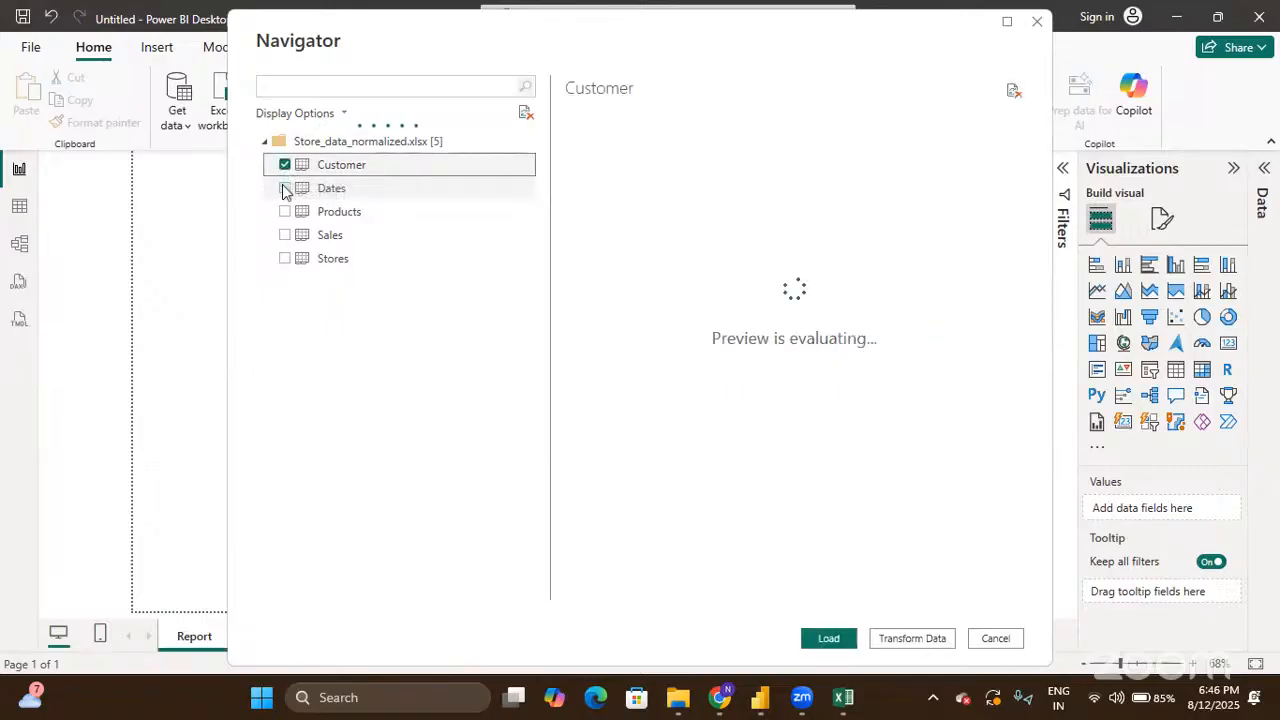
click(285, 188)
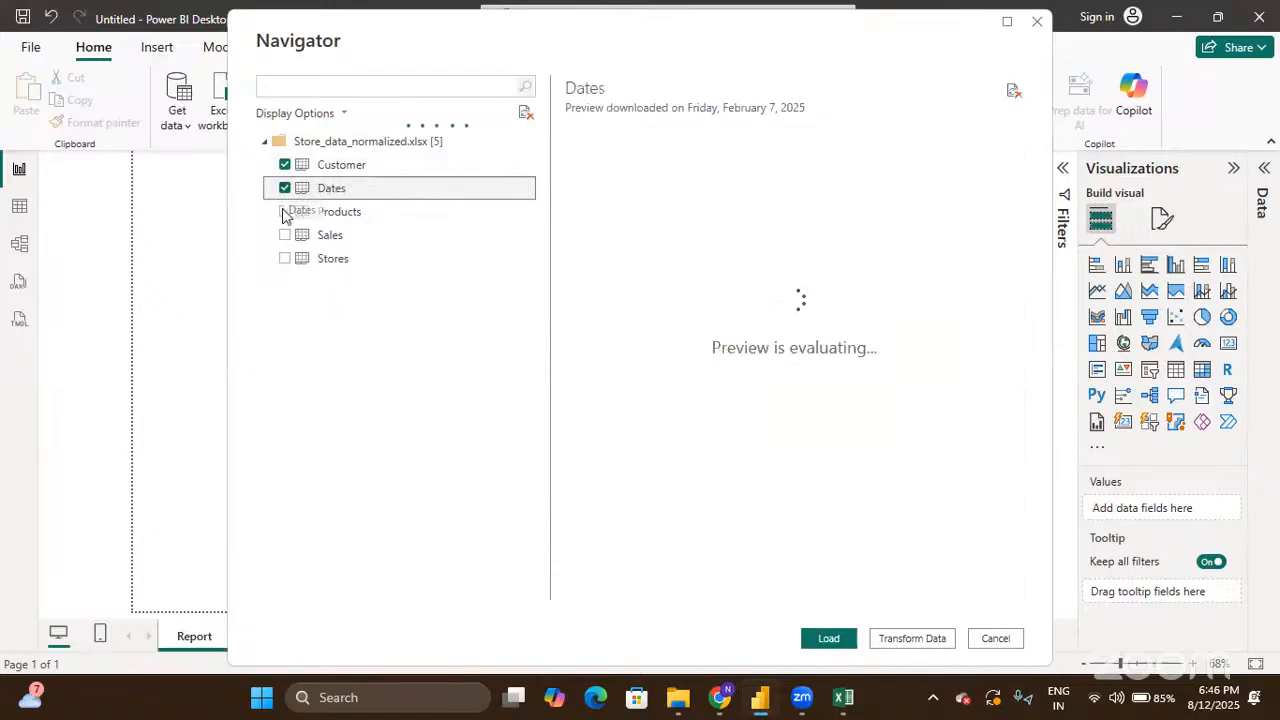
click(285, 236)
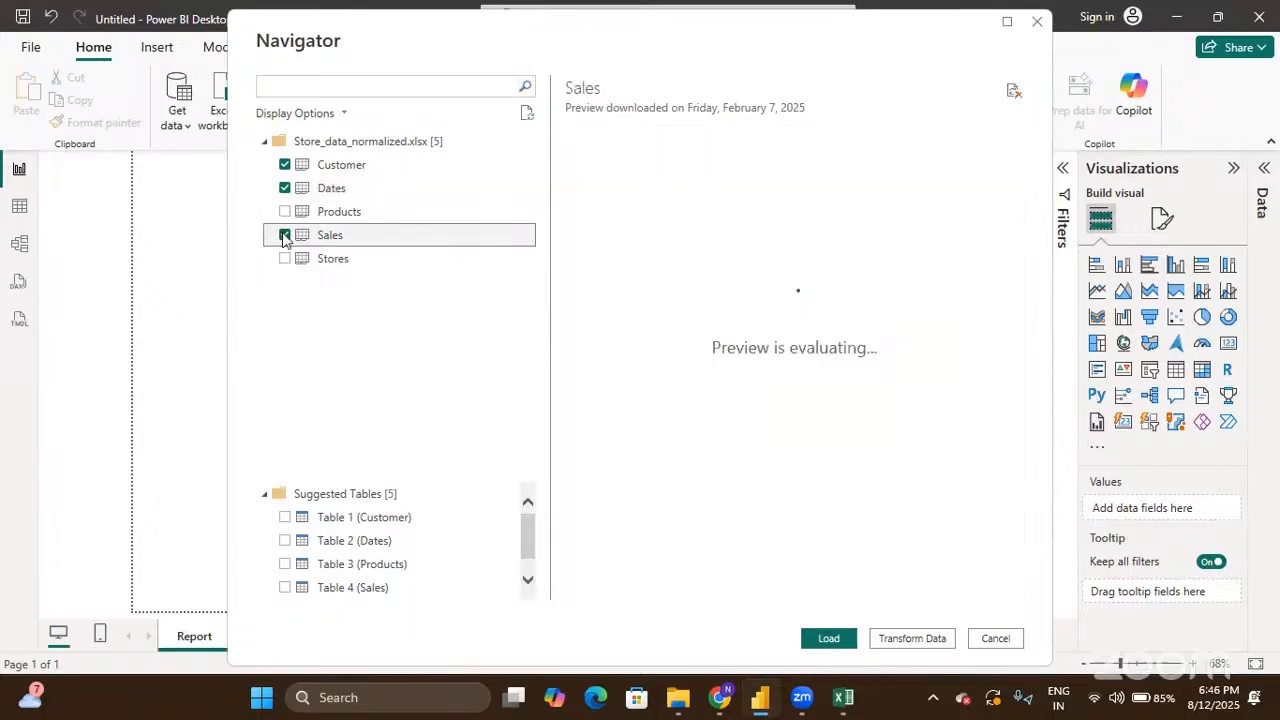
click(284, 211)
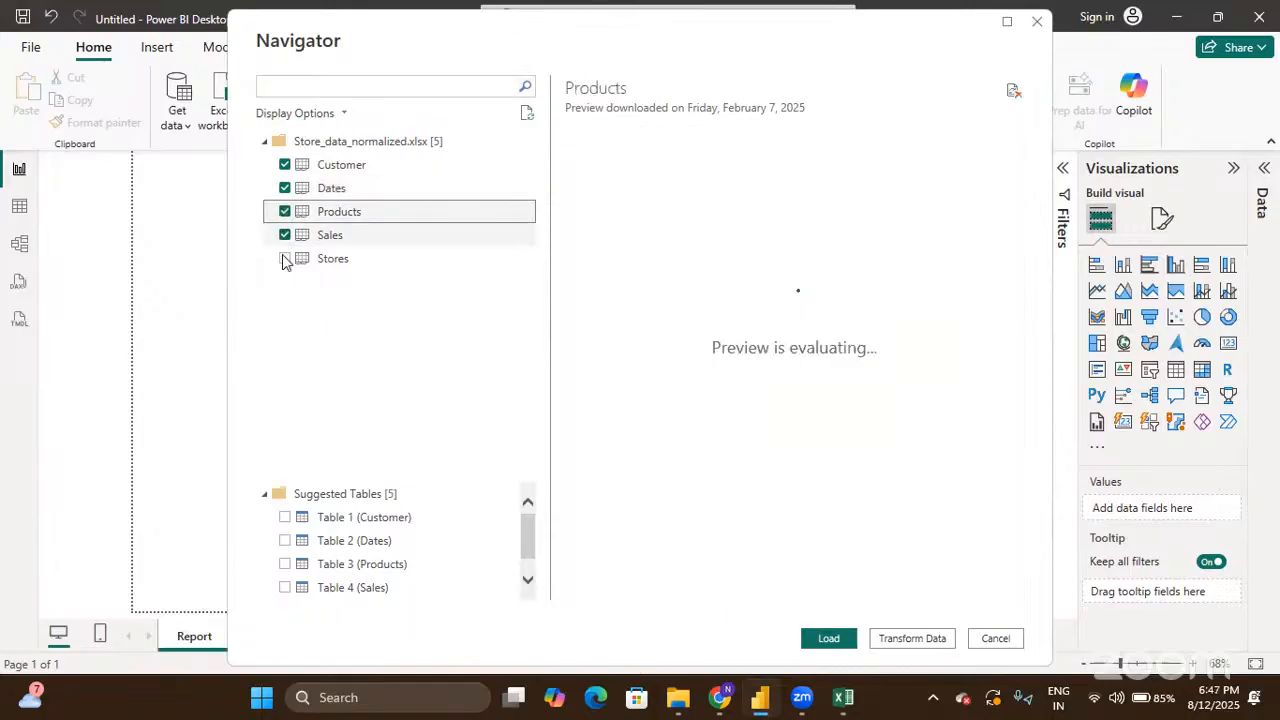
click(284, 259)
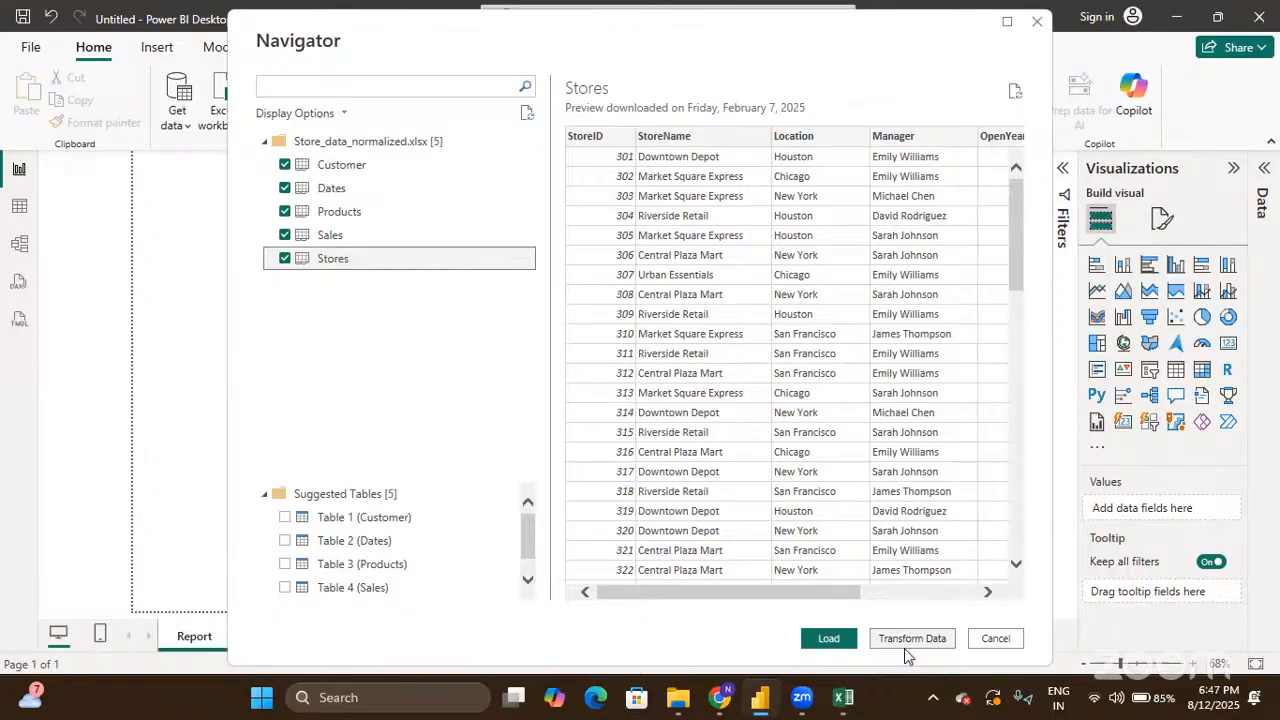
click(838, 644)
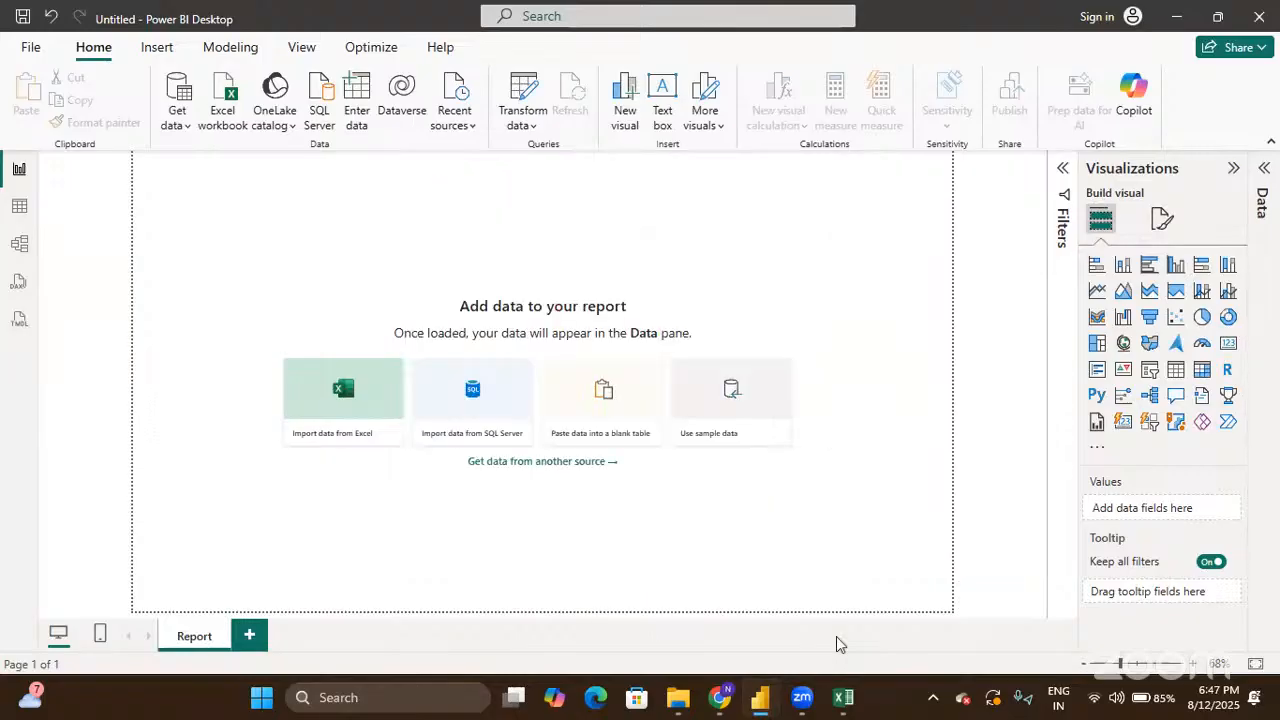
Step: Open the model view, collapse the Properties and Data panes, and look over all five table cards
click(1266, 170)
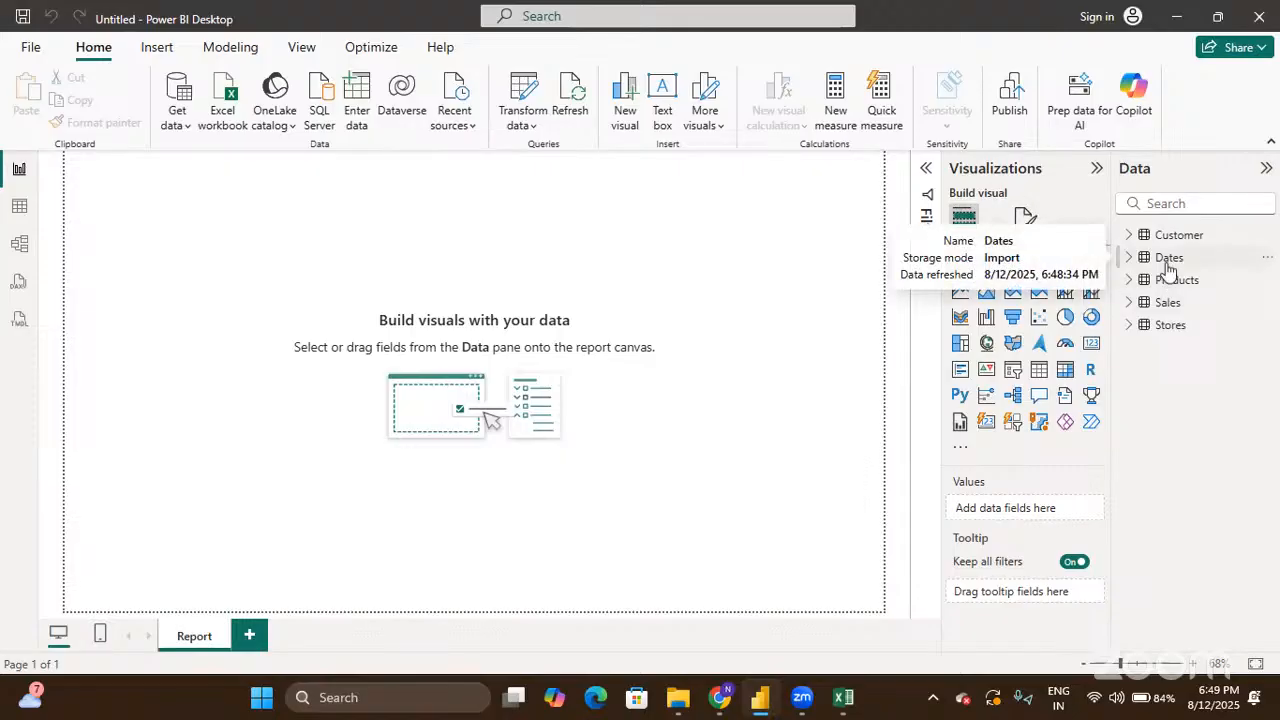
click(20, 245)
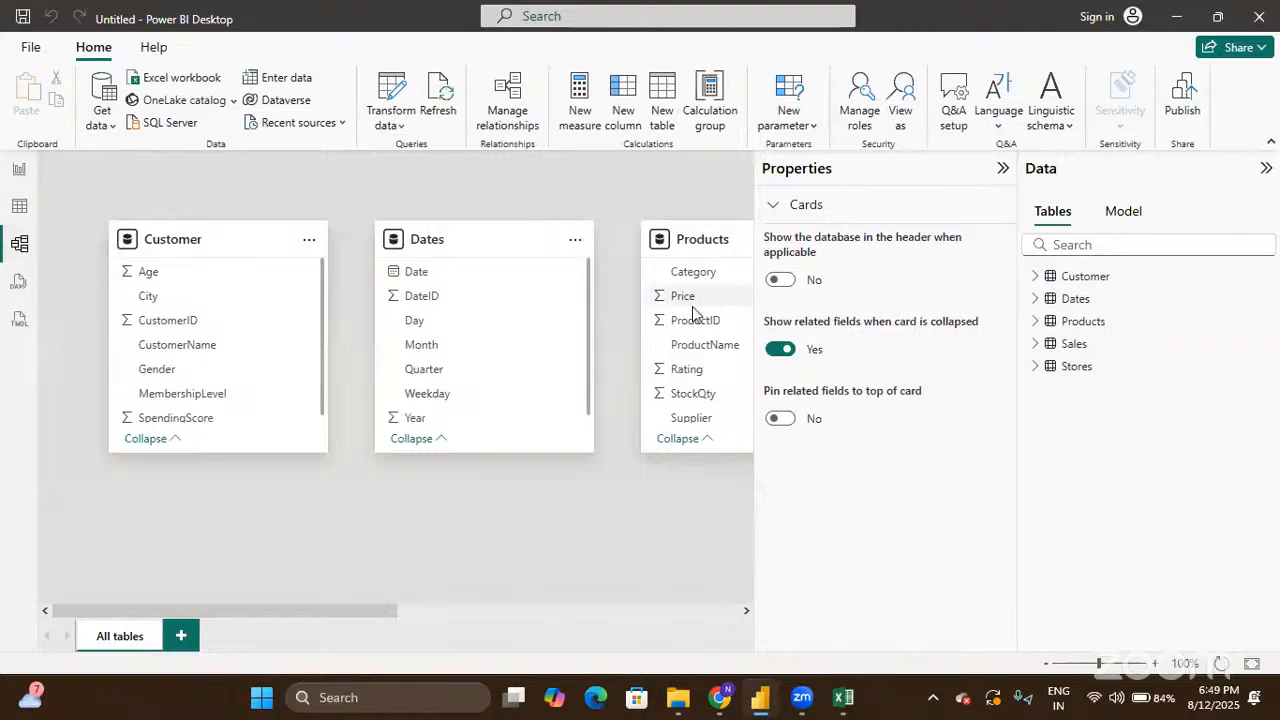
click(1003, 169)
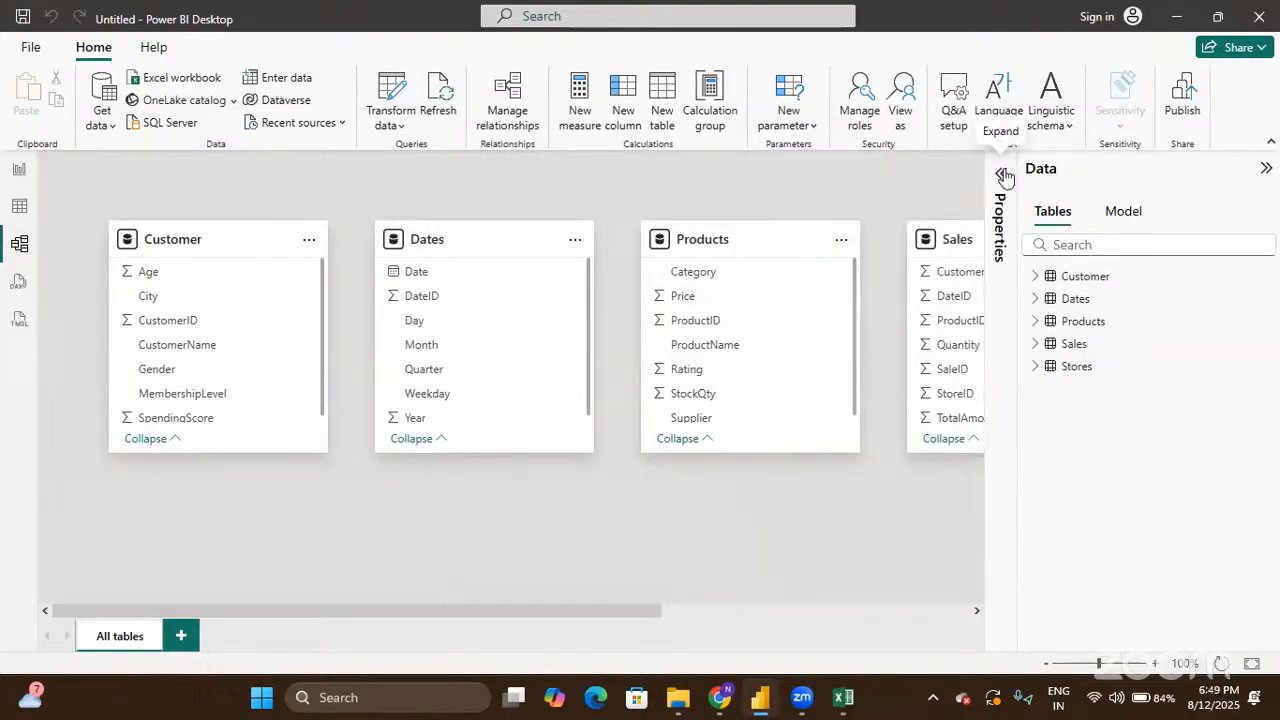
click(1266, 170)
scroll(1018, 292, right, 3)
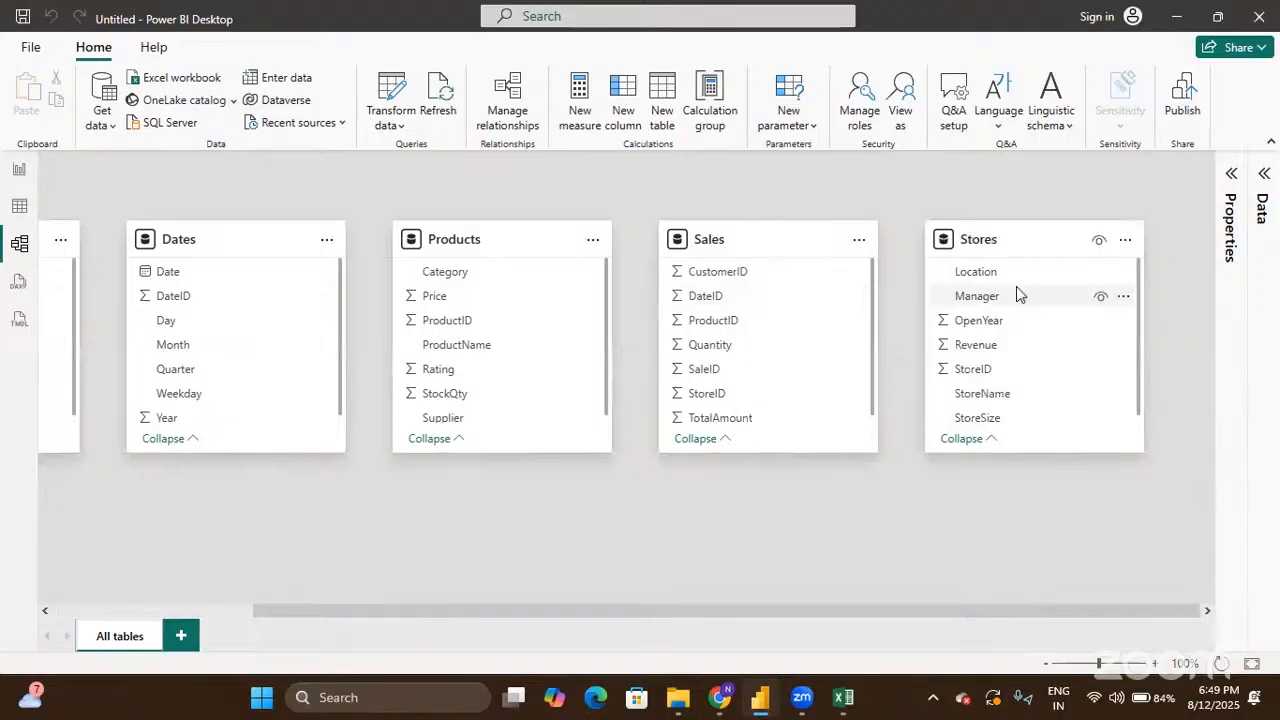
scroll(636, 315, left, 3)
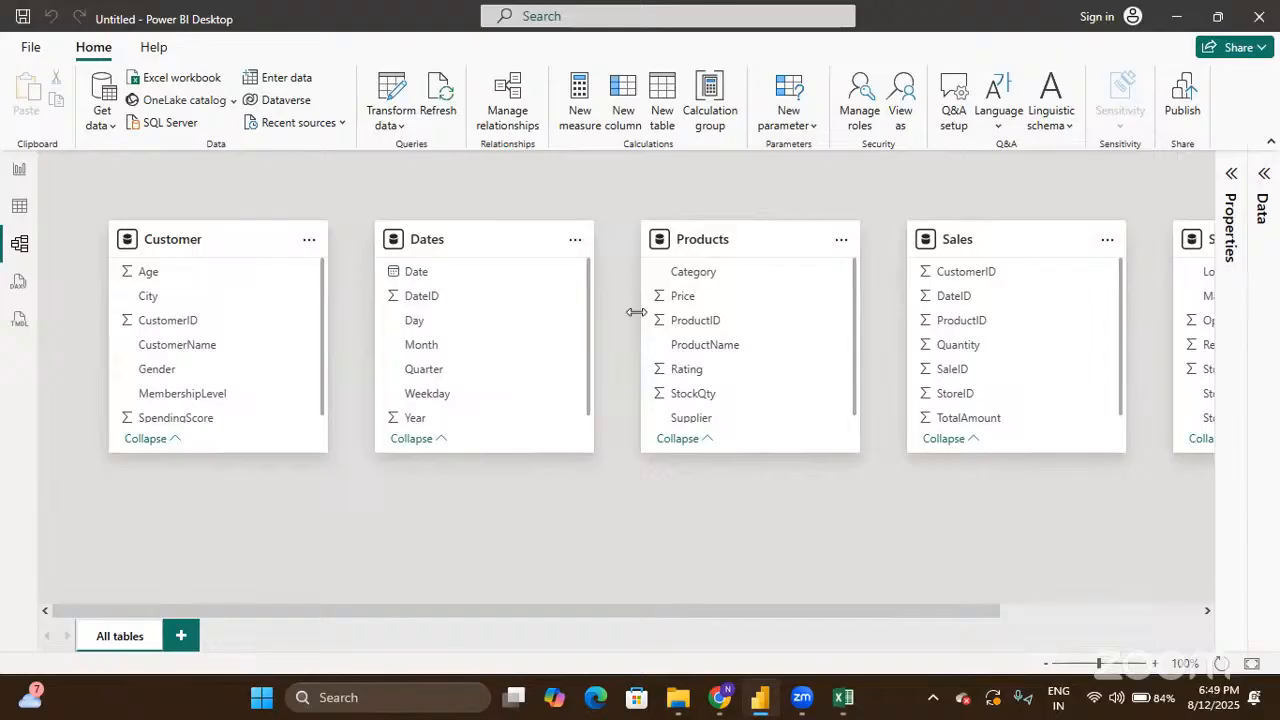
Step: Try to autodetect relationships between the loaded tables, and leave the relationship manager
click(510, 105)
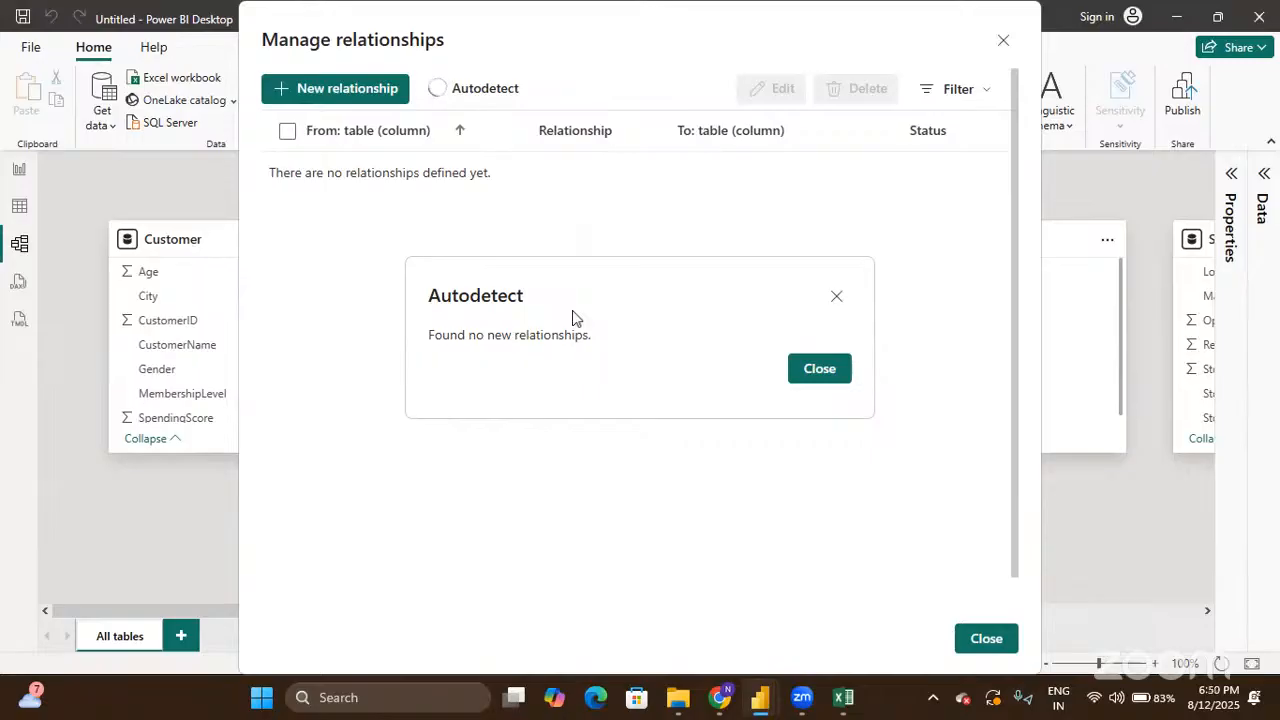
click(810, 367)
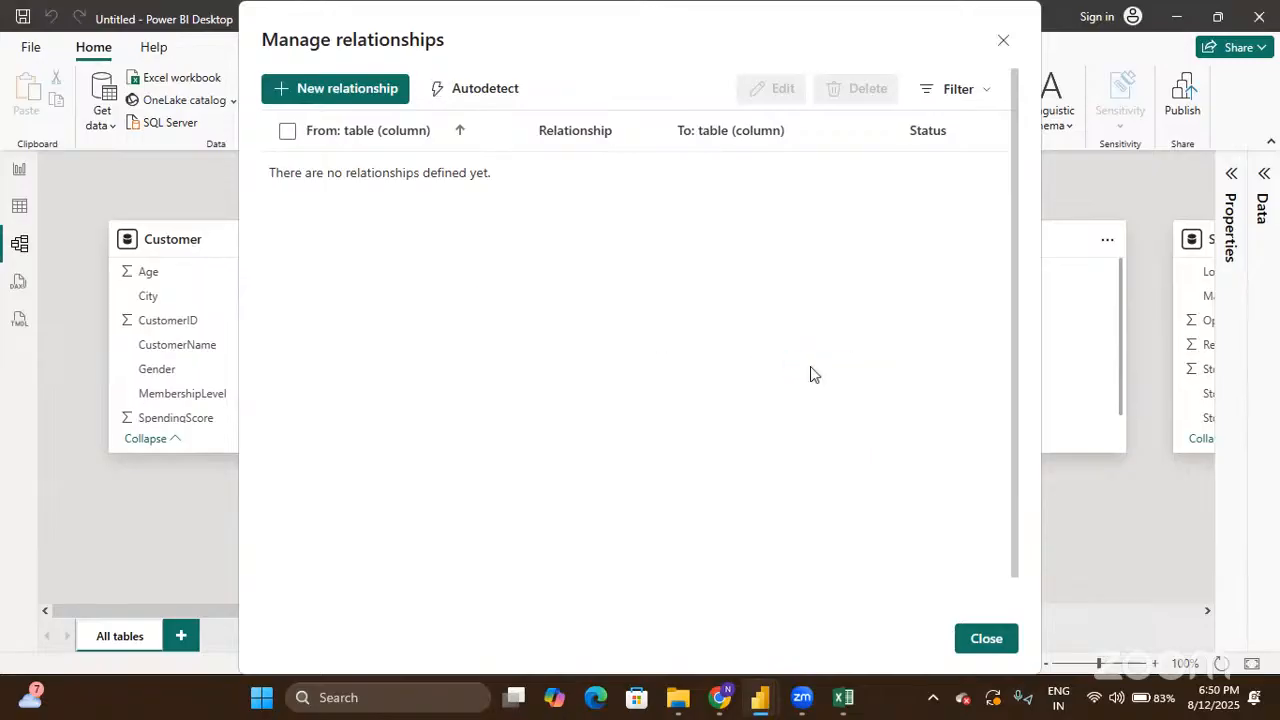
click(1003, 44)
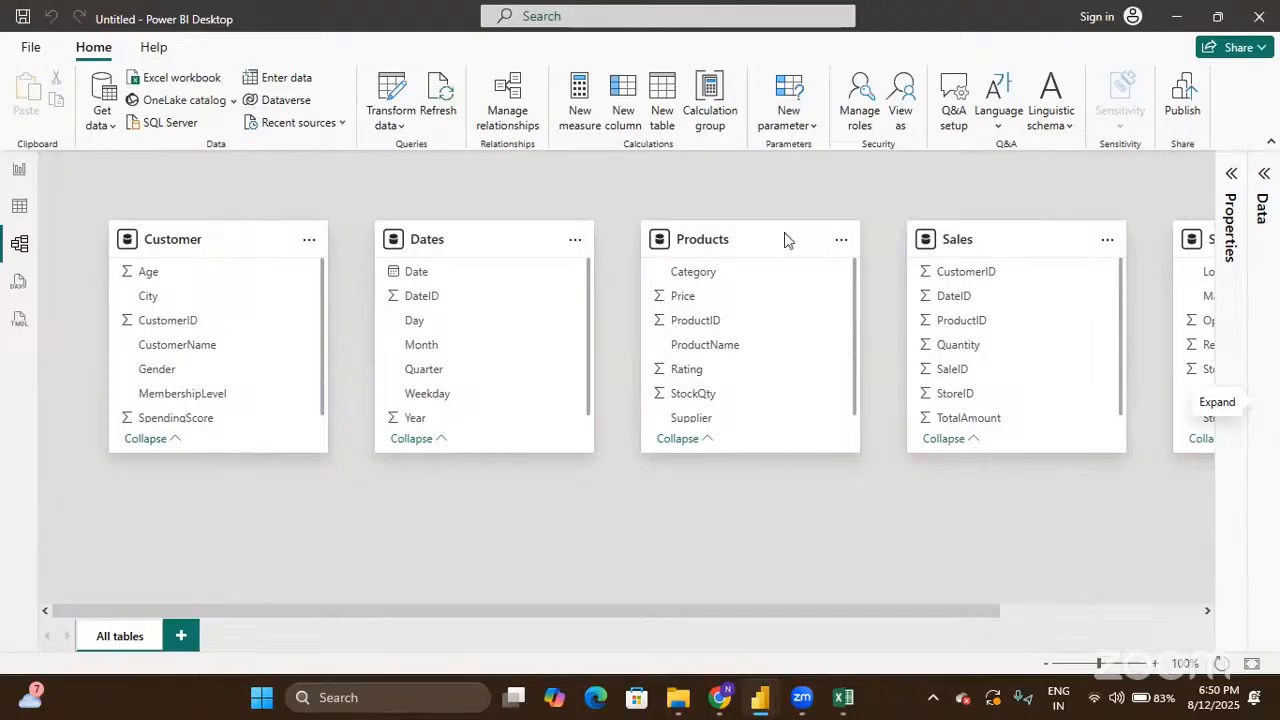
Step: Rearrange the model diagram so the Sales table sits between the Dates and Products tables
drag(786, 240, 811, 456)
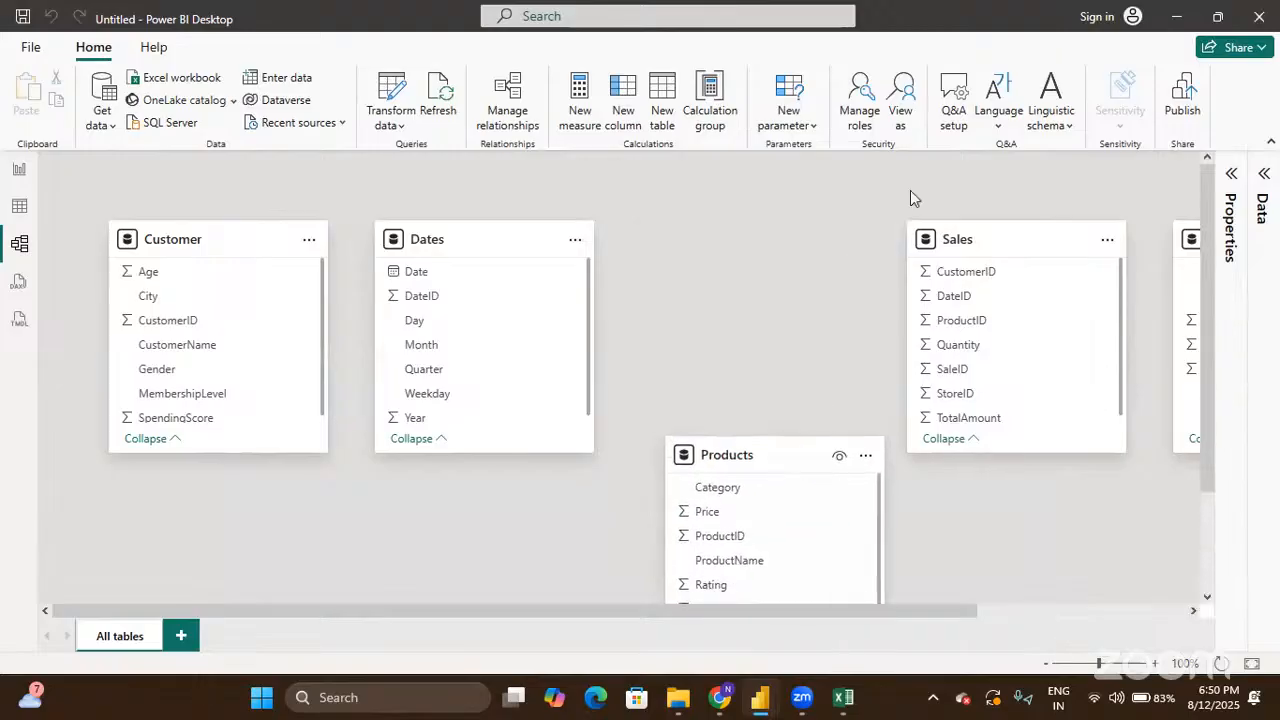
drag(980, 240, 749, 240)
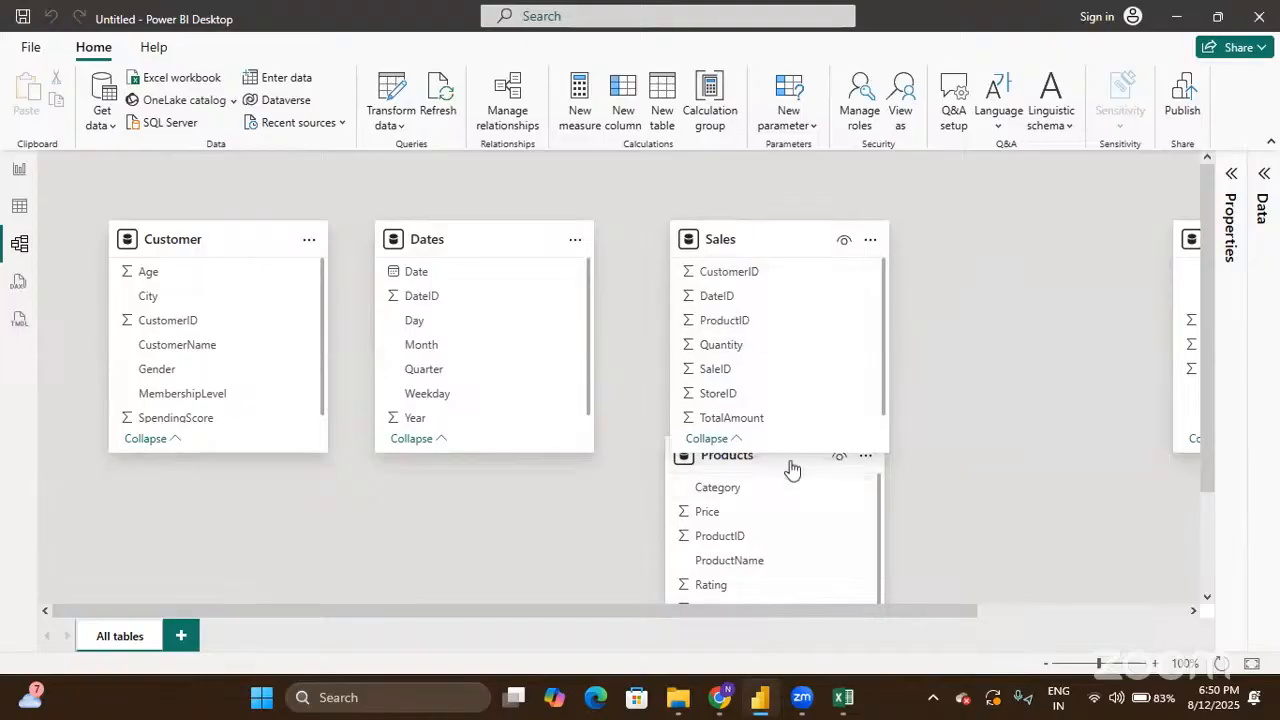
drag(800, 471, 1043, 242)
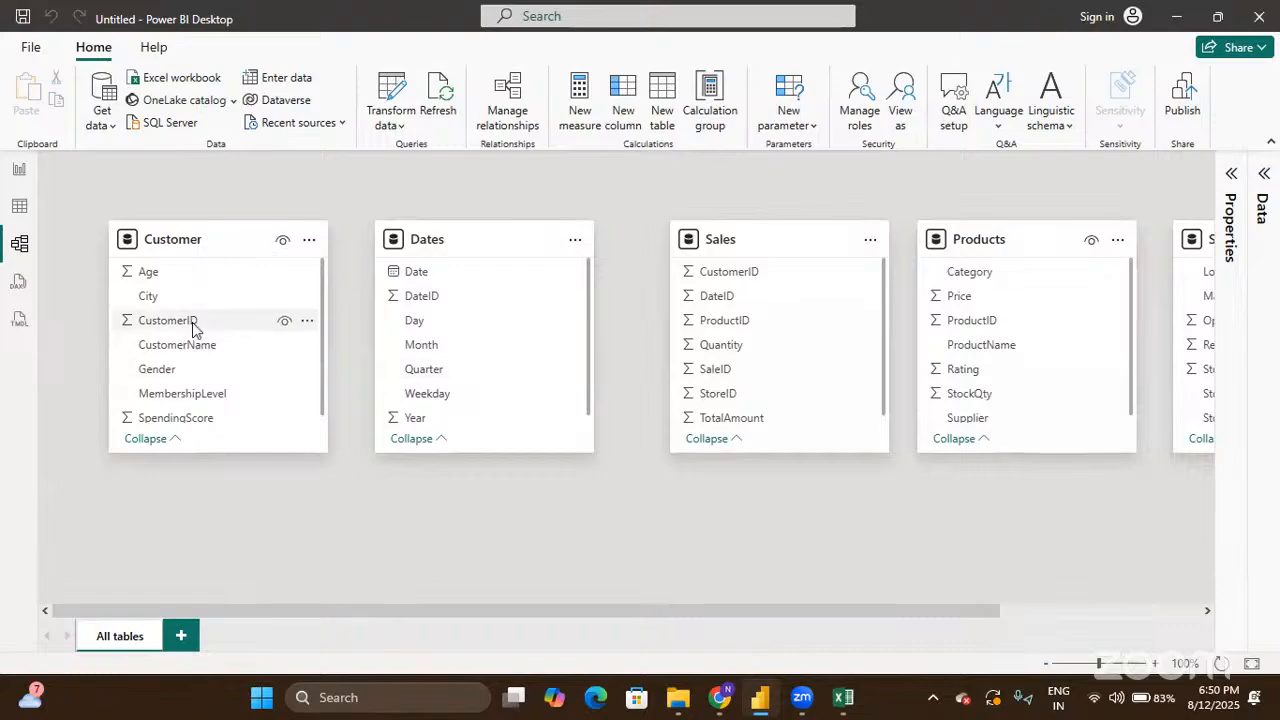
Step: Try to relate CustomerID in the Customer table to CustomerID in the Sales table, and cancel the new relationship
drag(193, 328, 764, 272)
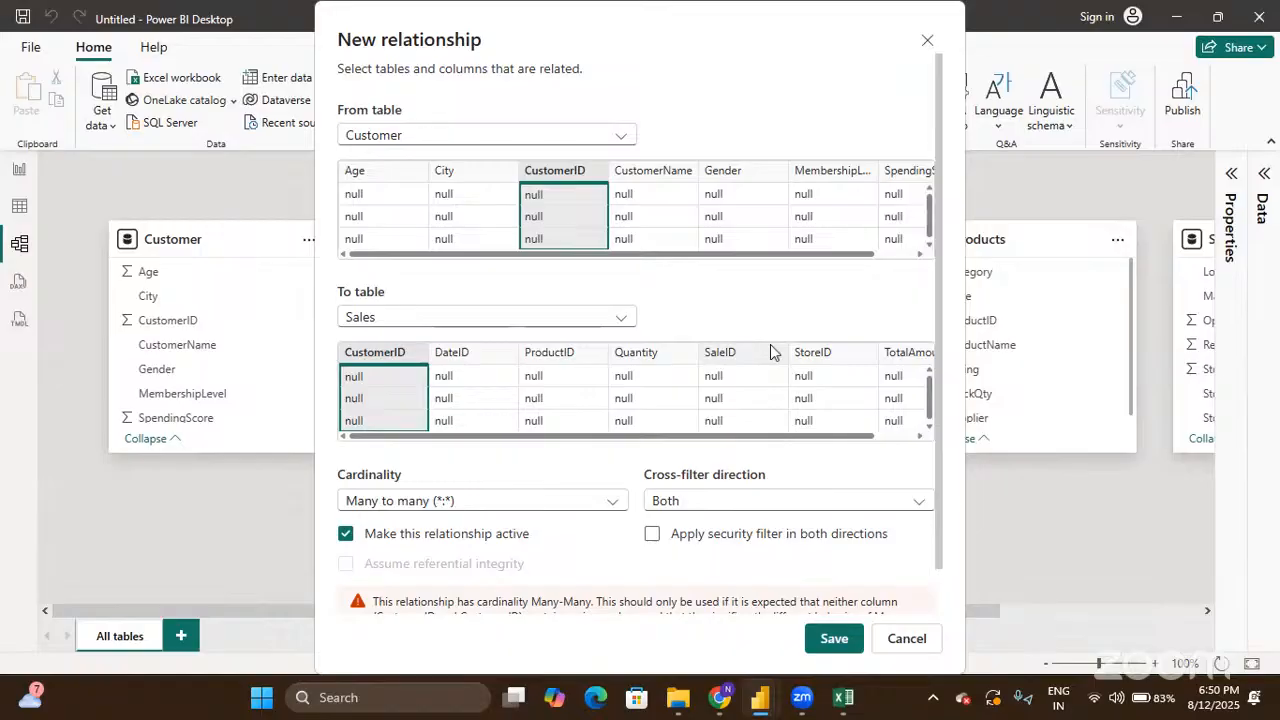
click(903, 641)
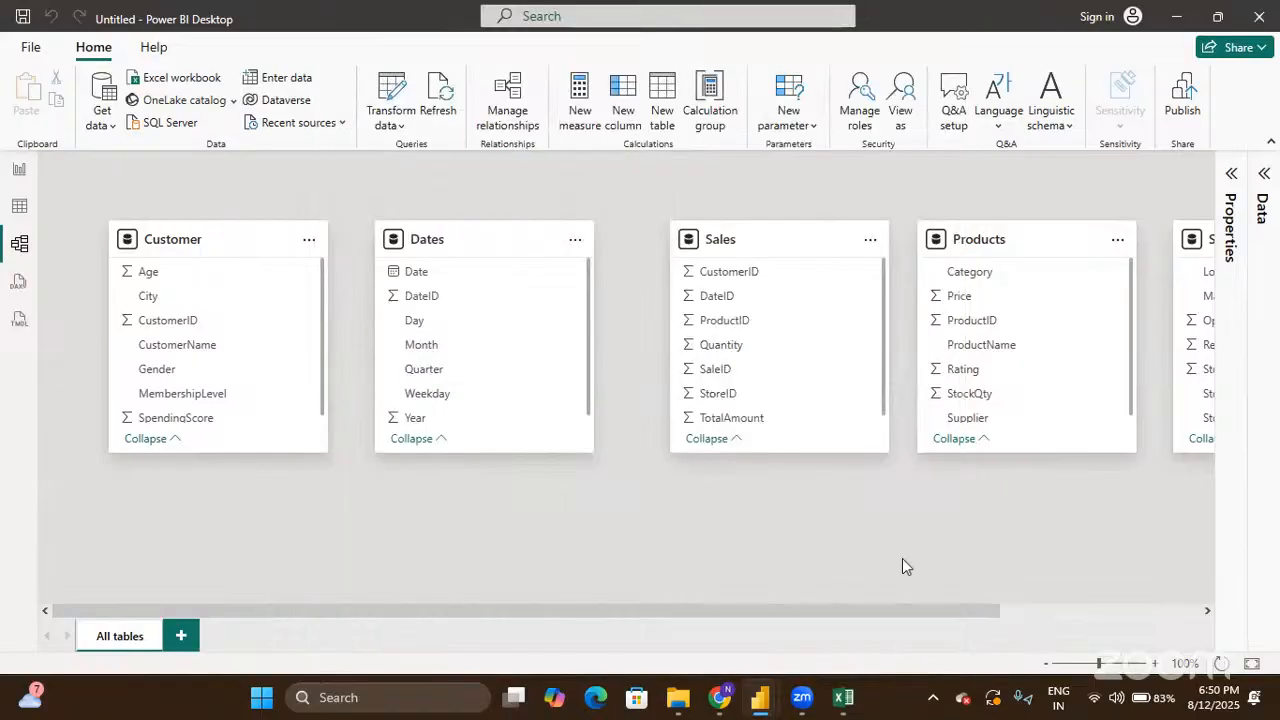
Step: Examine the rows of the Customer and Dates tables in the table view
click(14, 172)
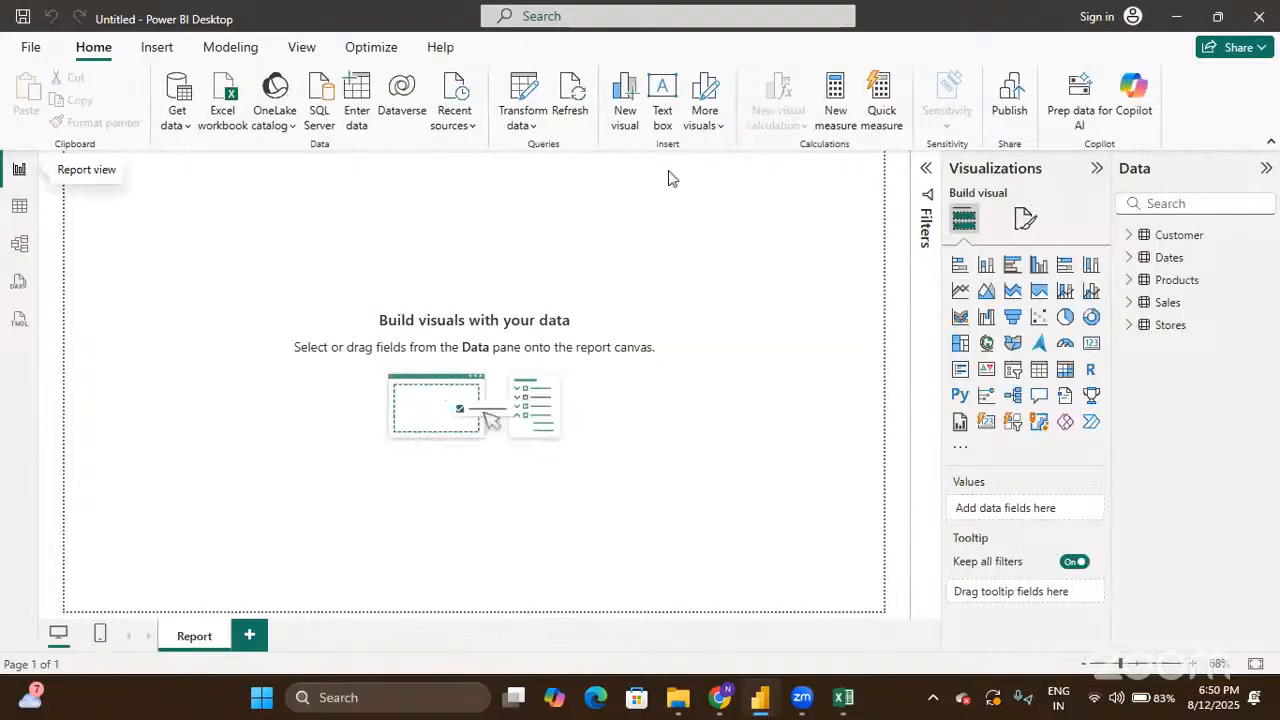
click(19, 206)
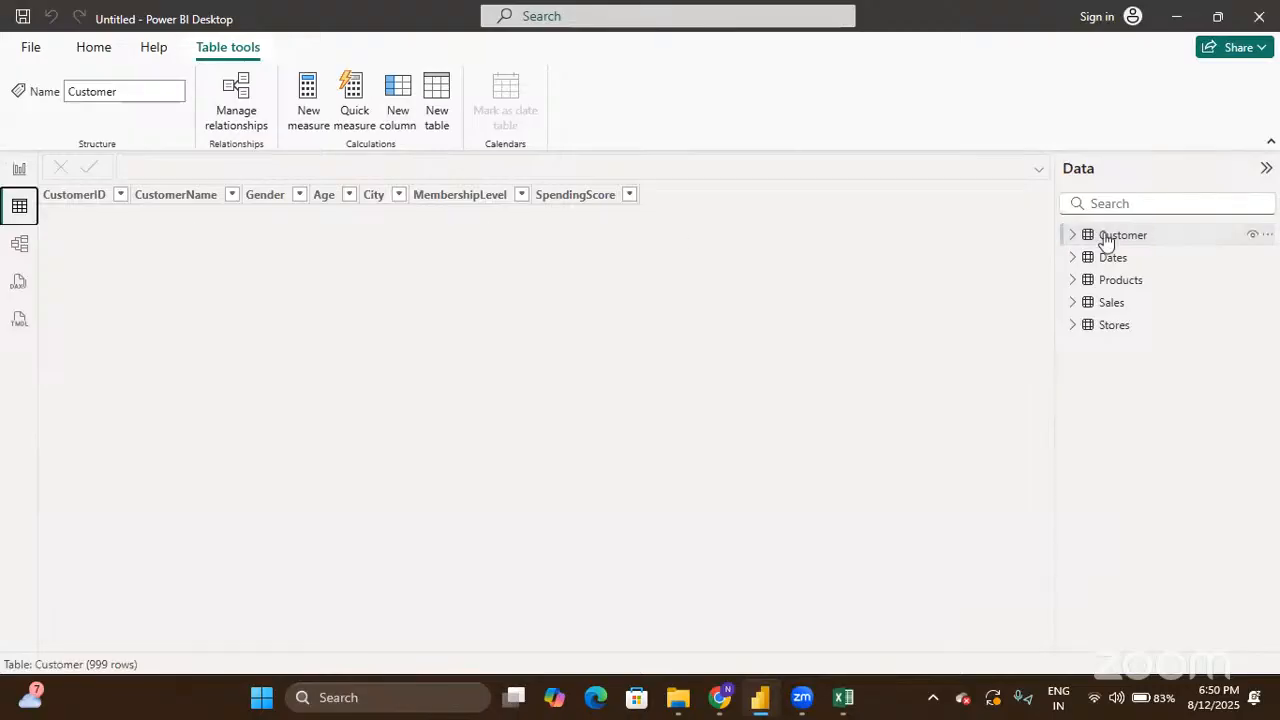
mouse_move(1108, 244)
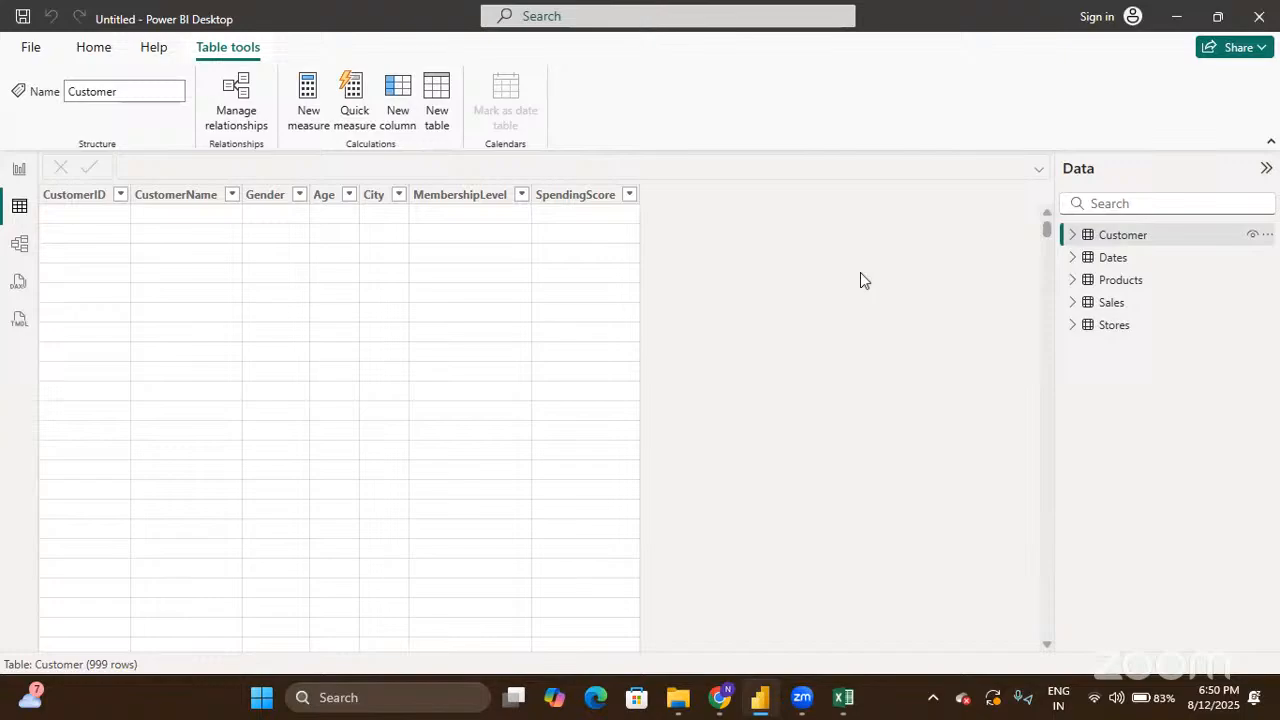
click(1100, 259)
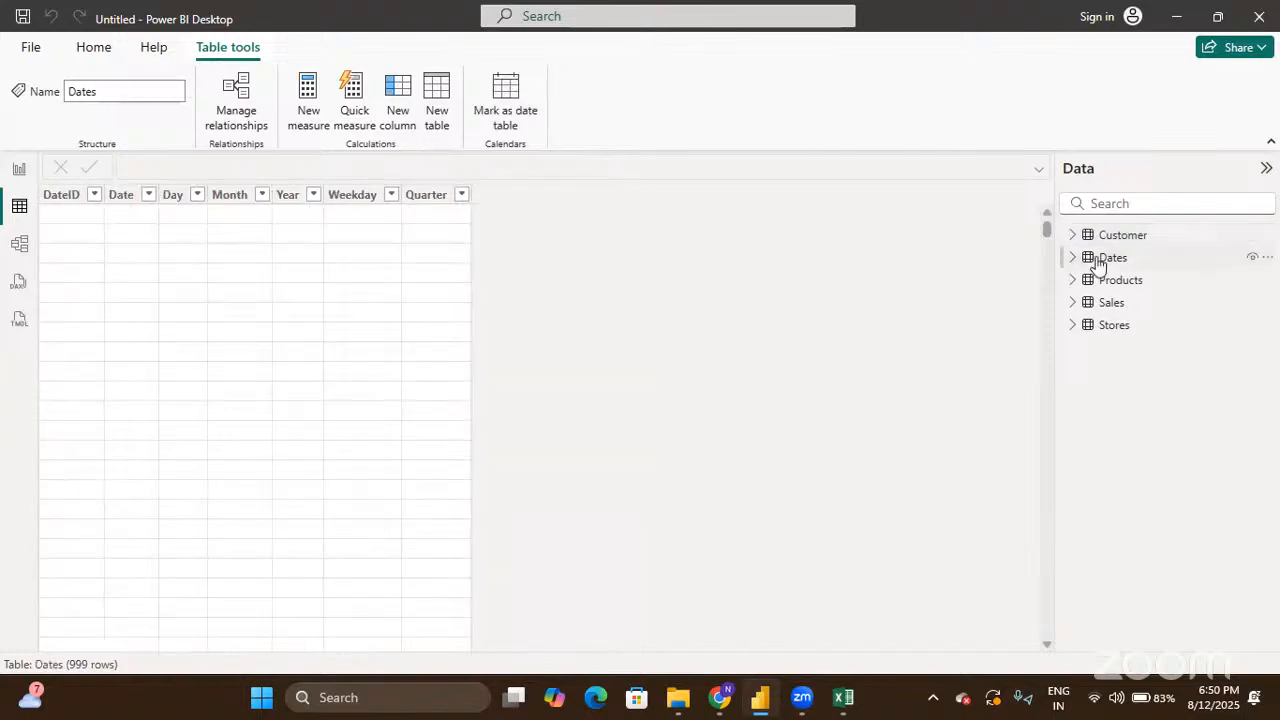
Step: Return to the report view, open the Power Query Editor, and refresh the Customer query's preview
click(22, 172)
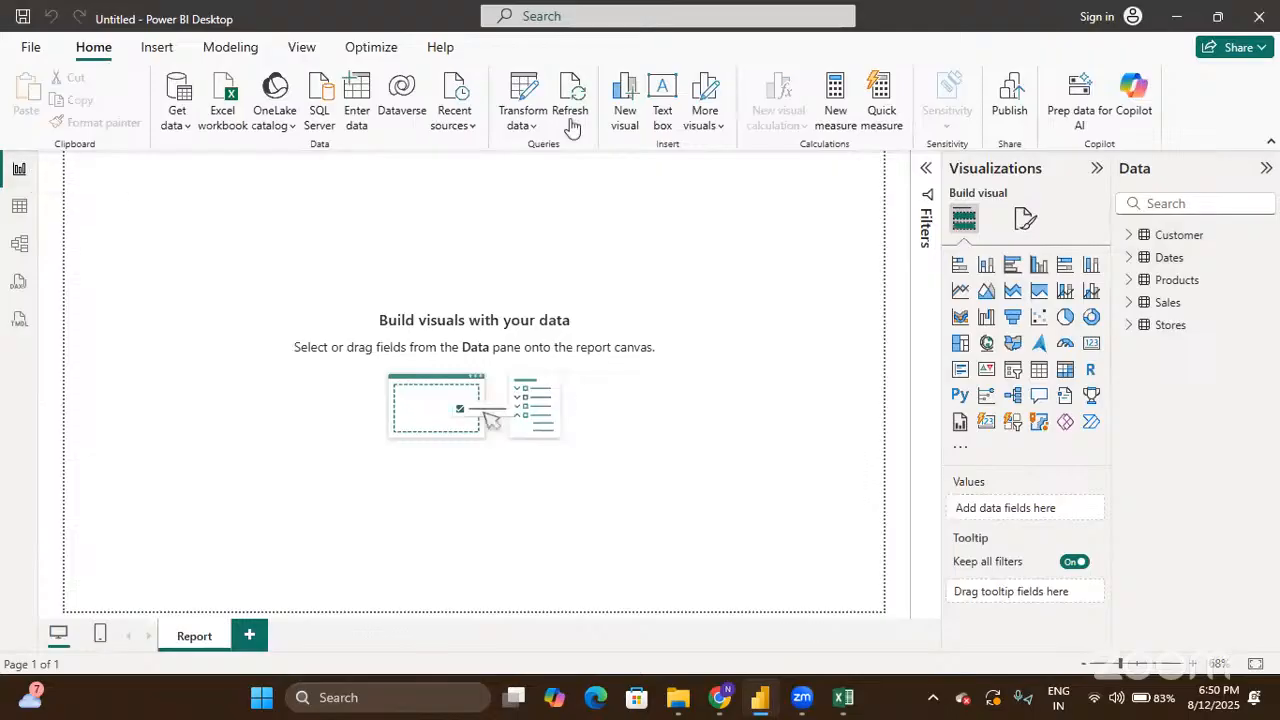
click(528, 118)
click(551, 160)
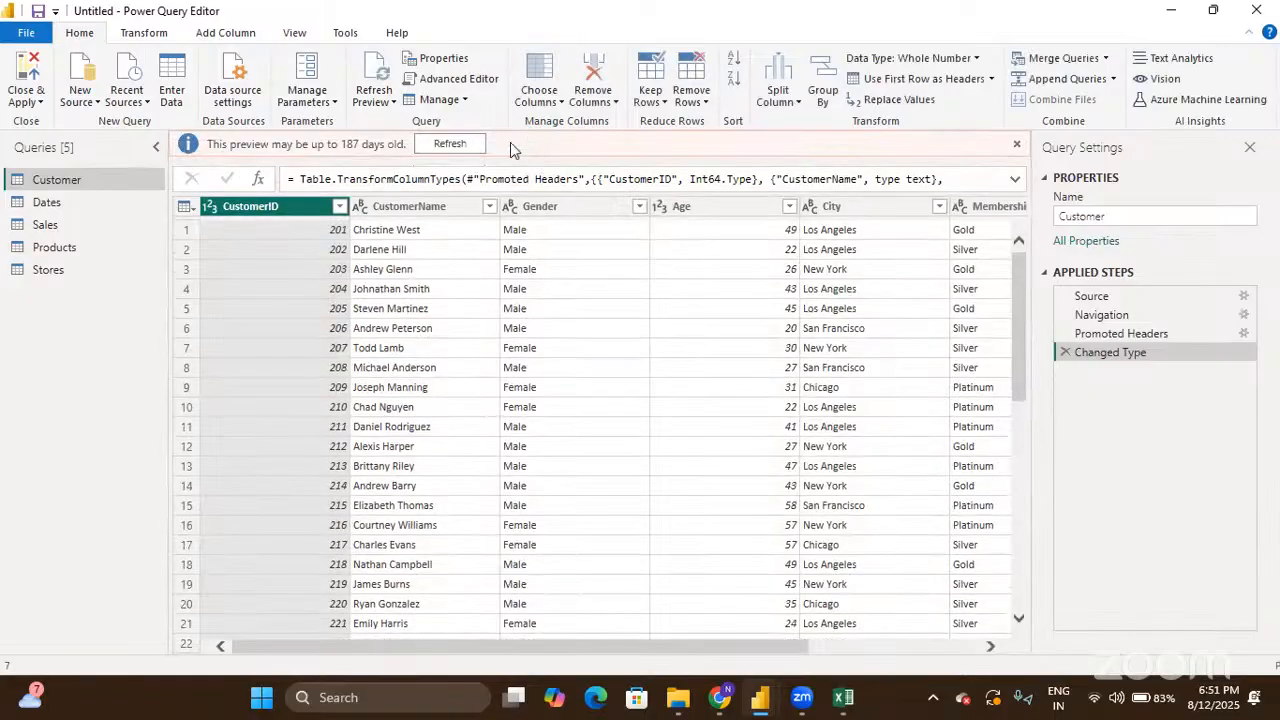
click(474, 146)
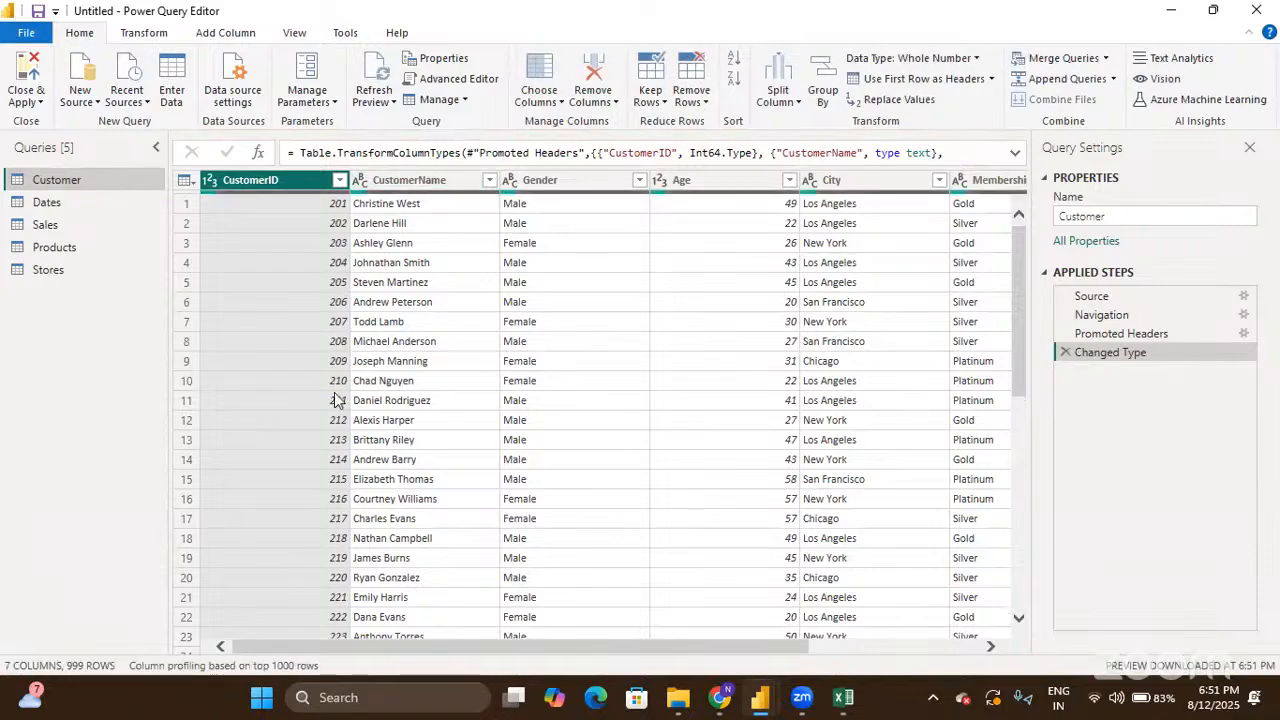
Step: Check the Customer query for null rows and remove its blank rows
scroll(340, 390, down, 1)
scroll(340, 385, down, 6)
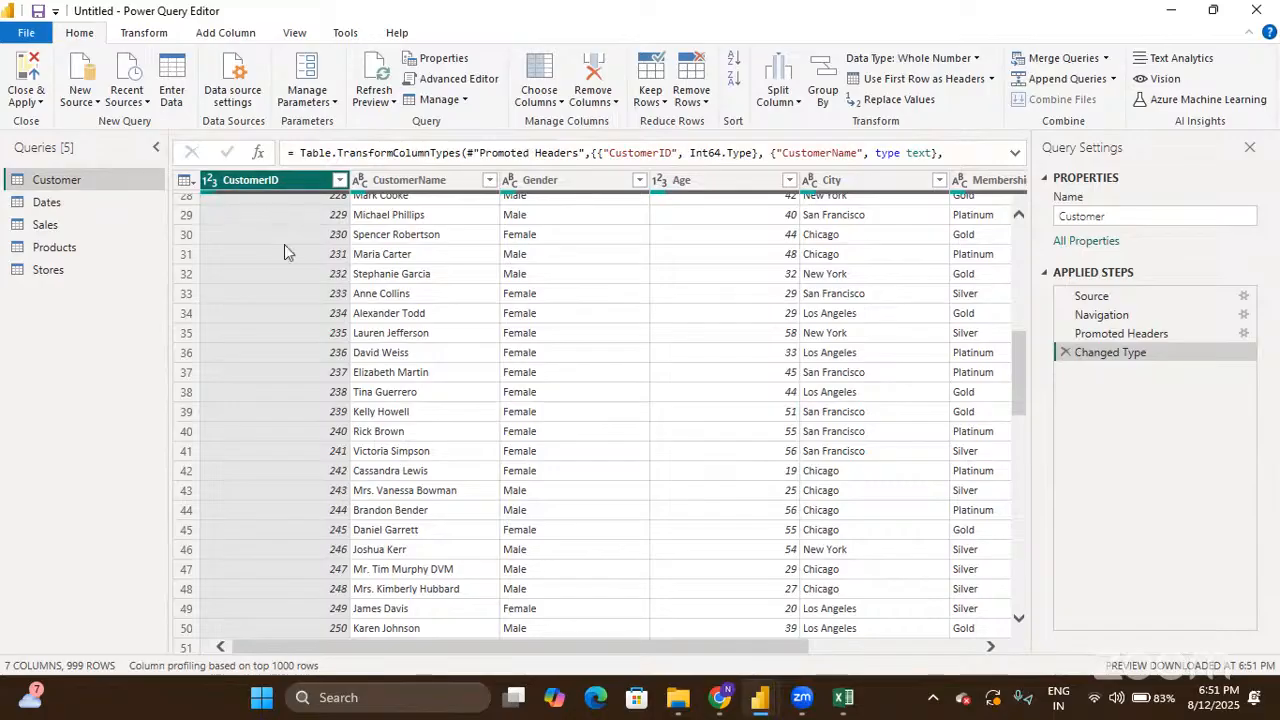
scroll(286, 310, up, 6)
scroll(286, 310, down, 6)
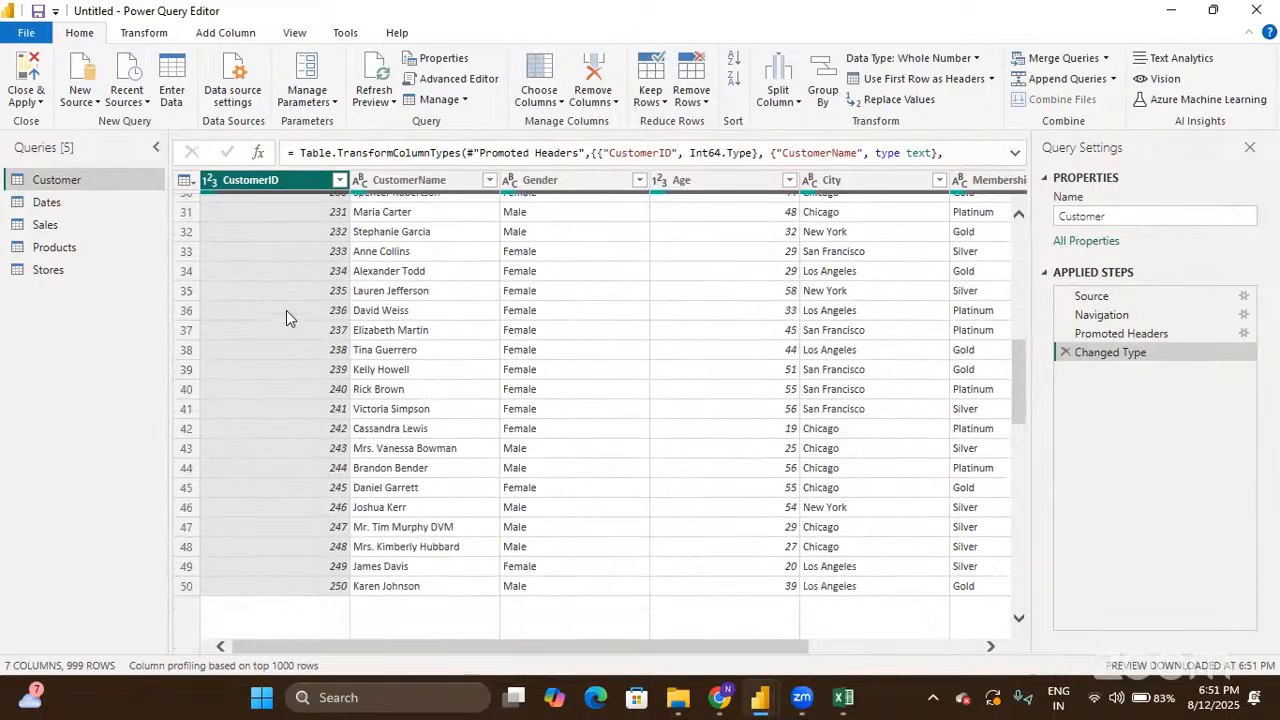
scroll(286, 312, down, 20)
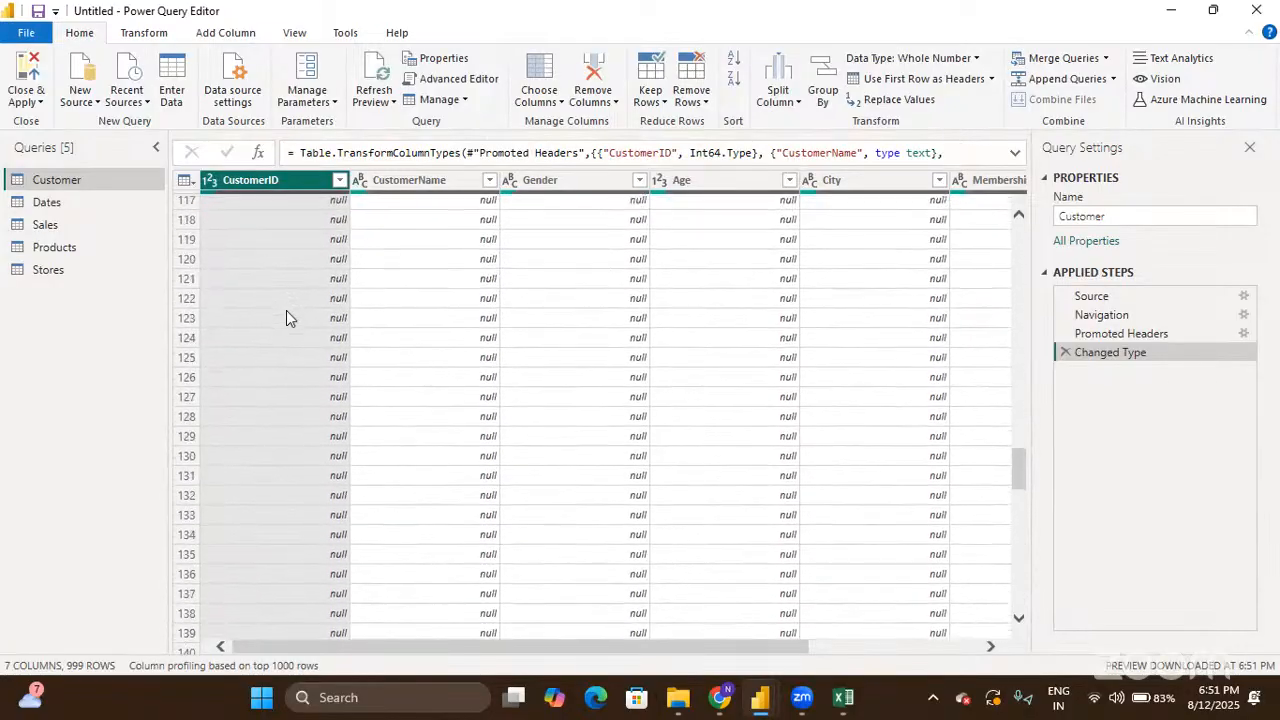
scroll(286, 316, up, 6)
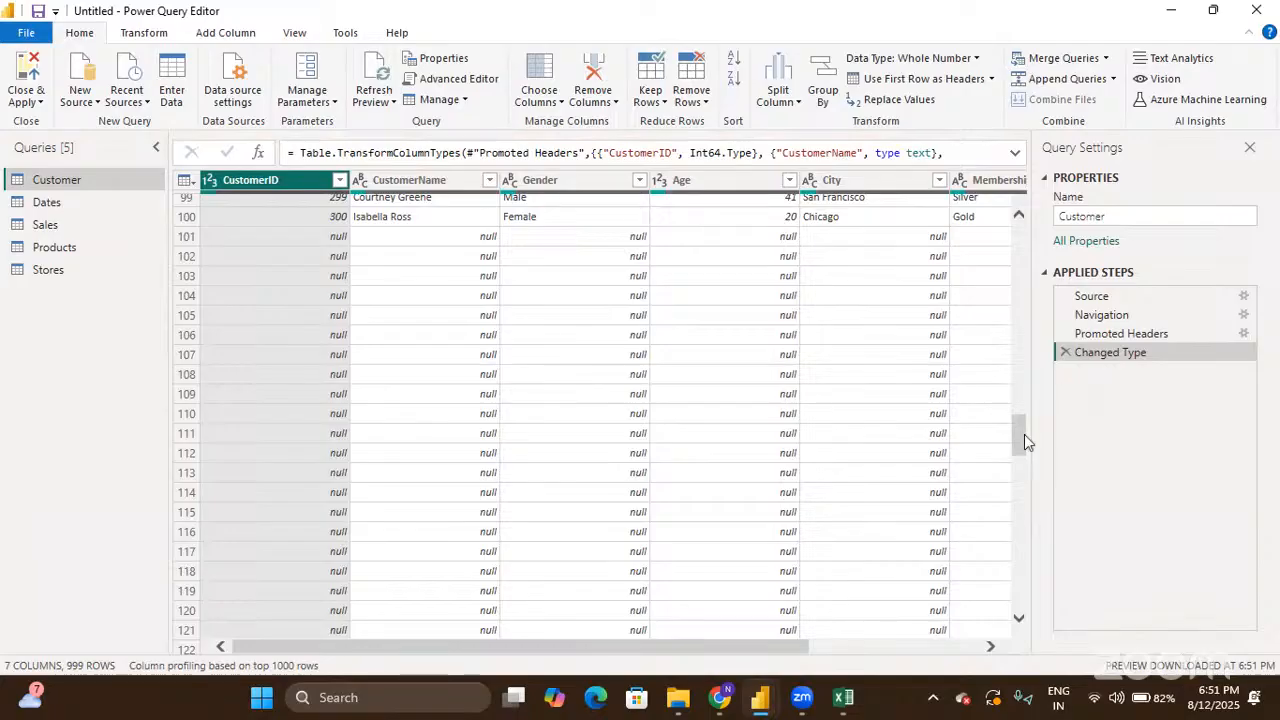
drag(1024, 434, 1070, 716)
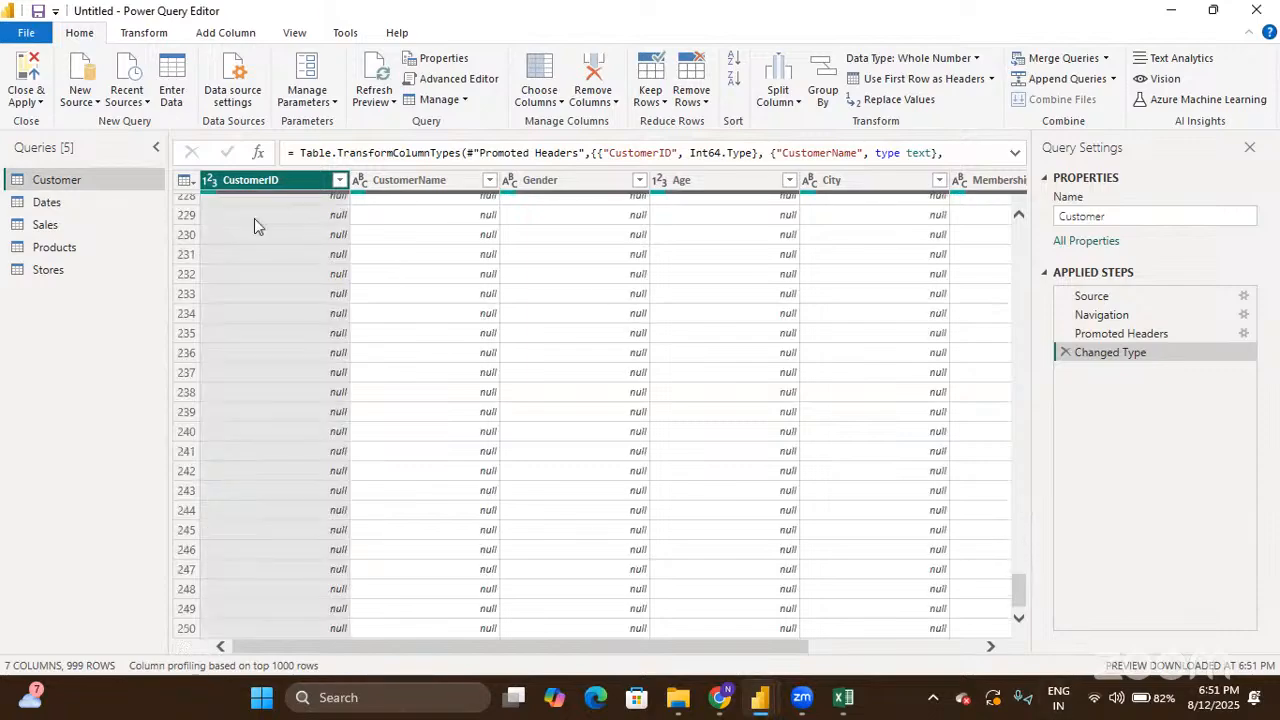
click(699, 108)
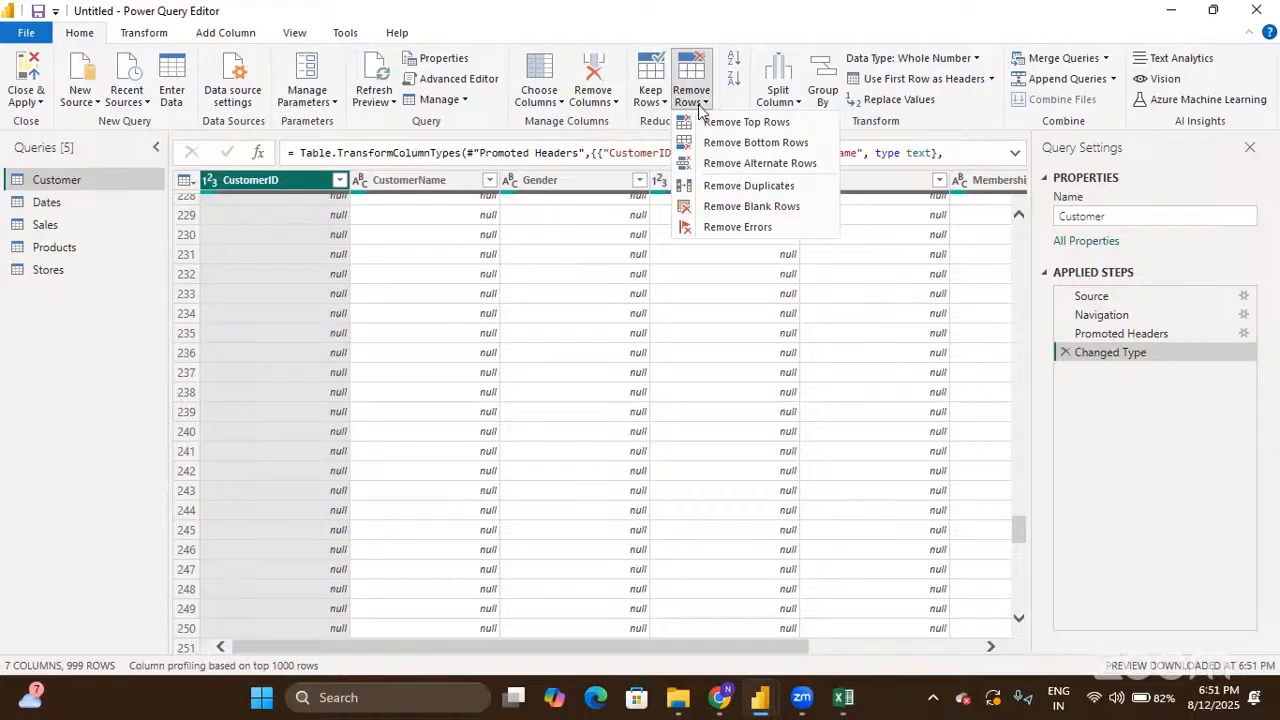
click(725, 207)
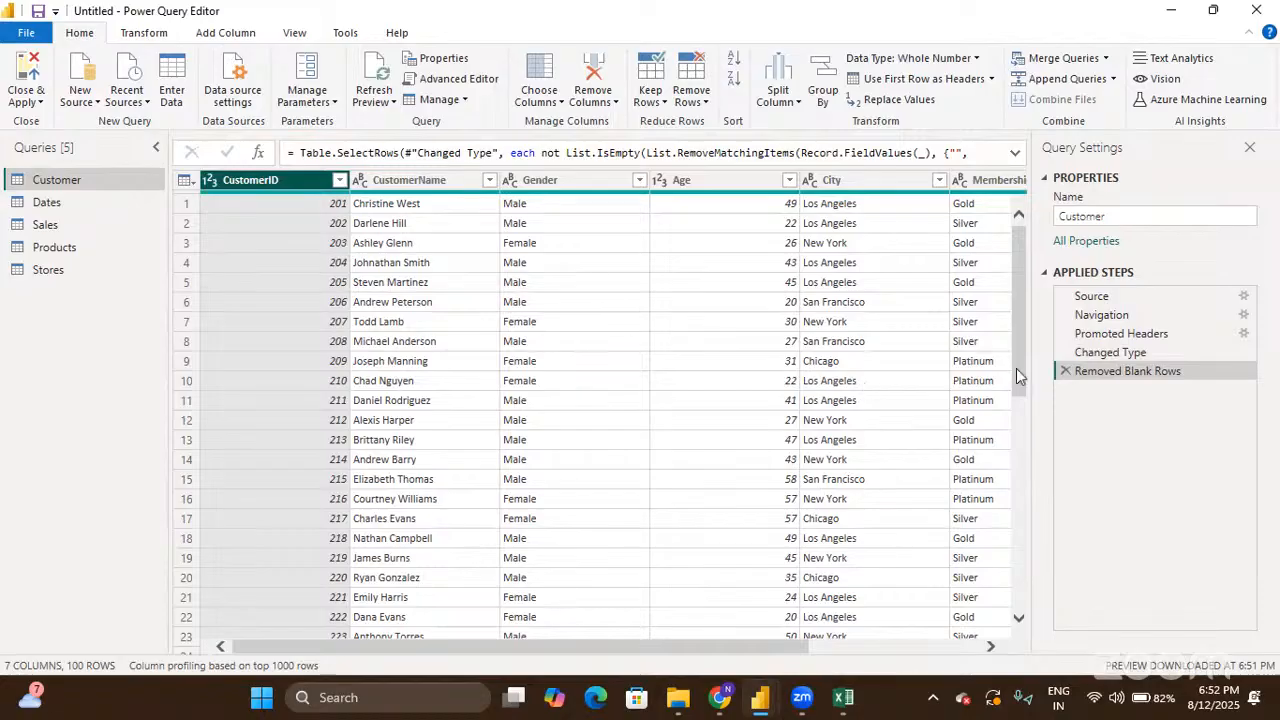
drag(1017, 369, 1040, 201)
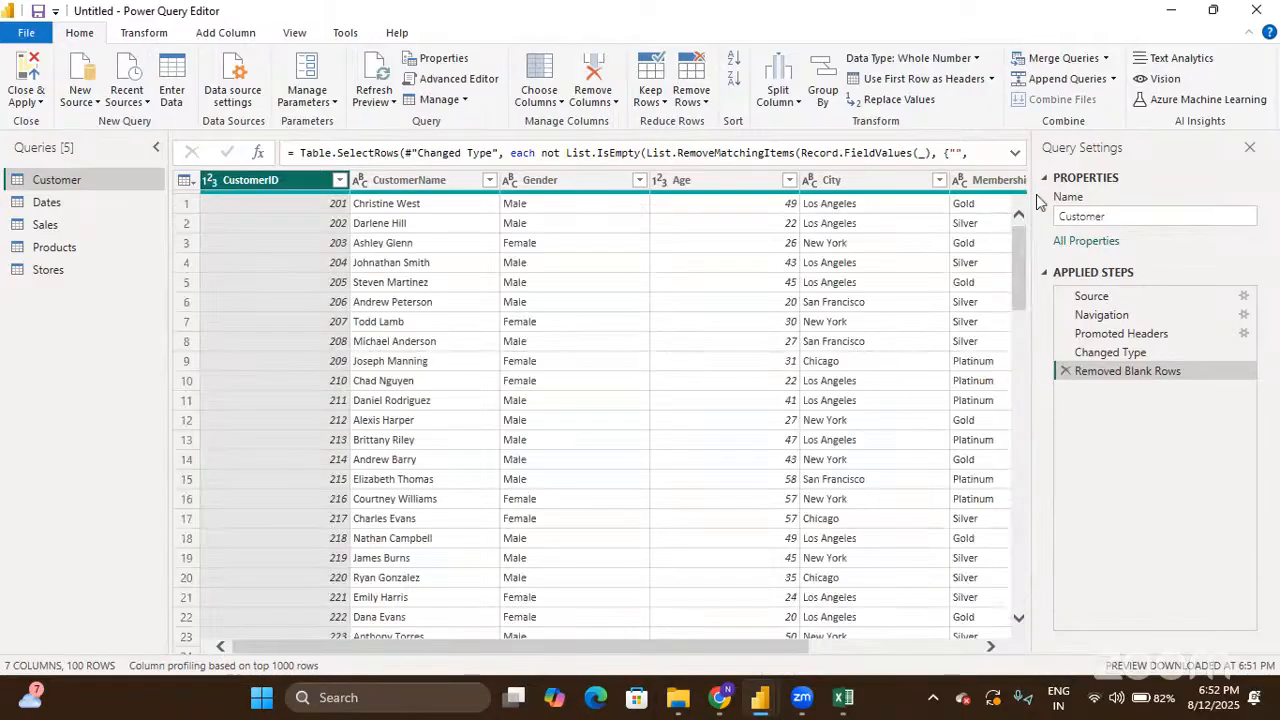
Step: Refresh the Dates query's preview and remove its blank rows
click(88, 201)
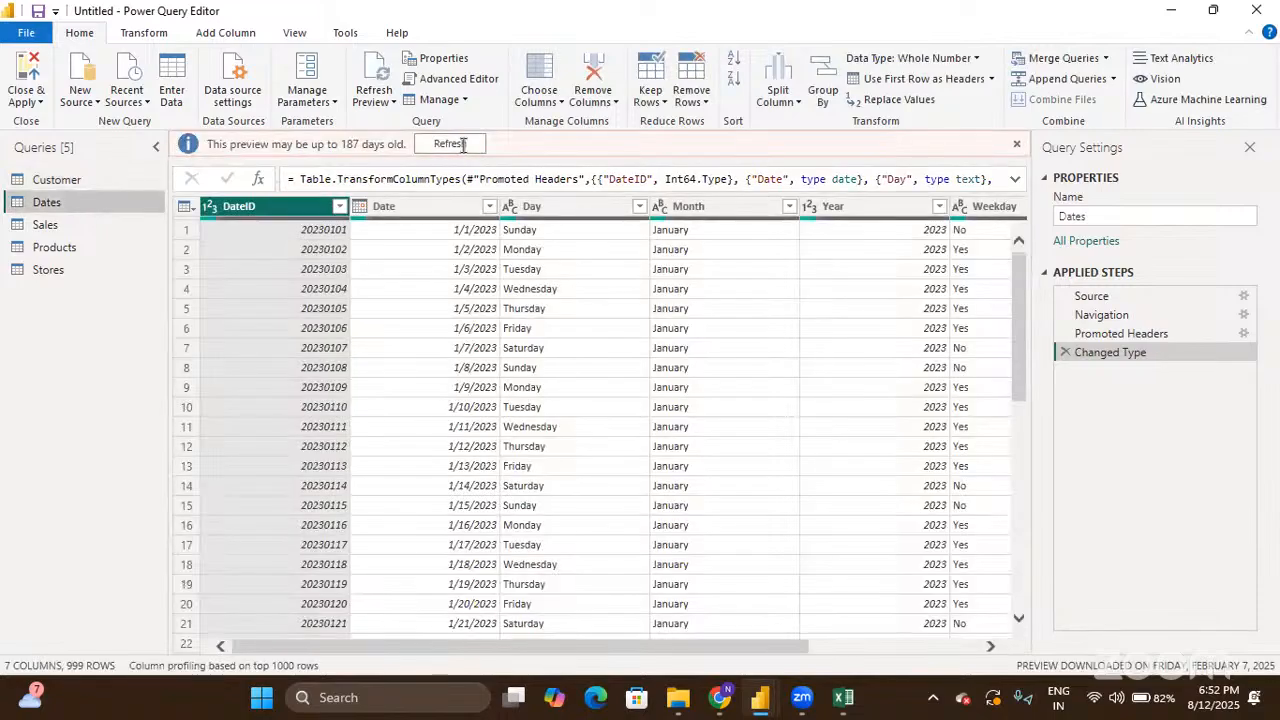
click(456, 144)
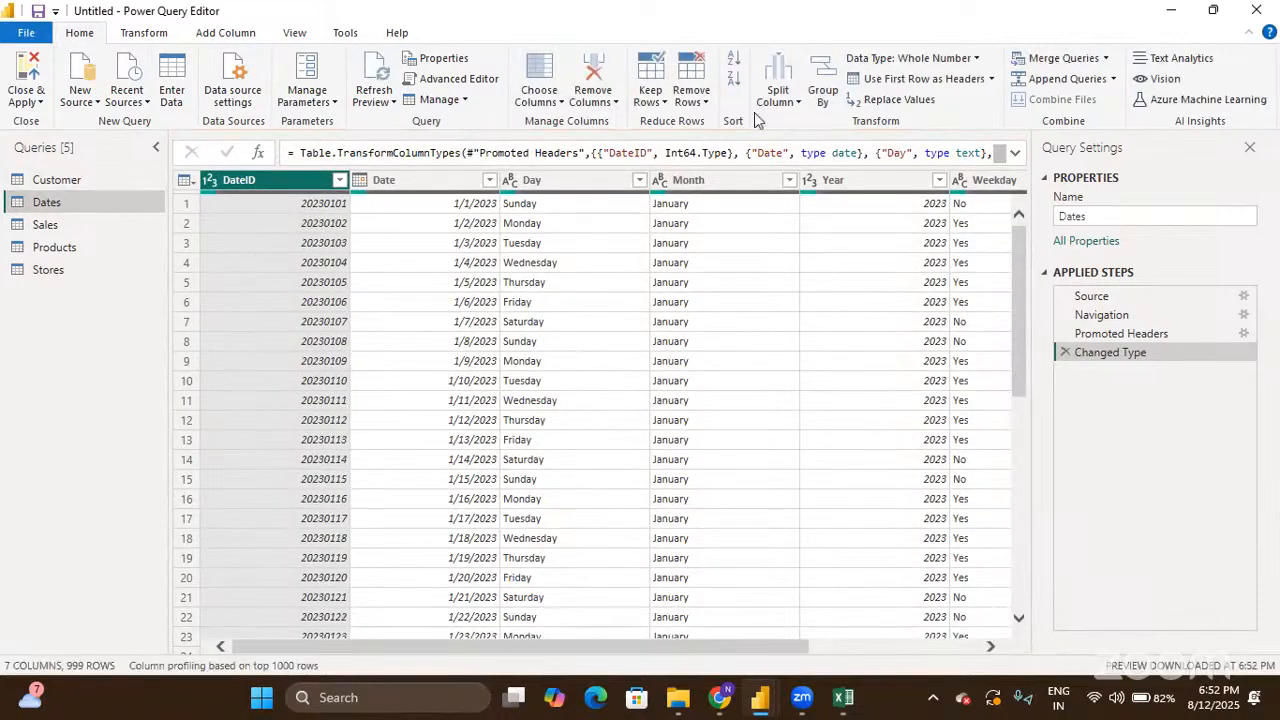
click(704, 103)
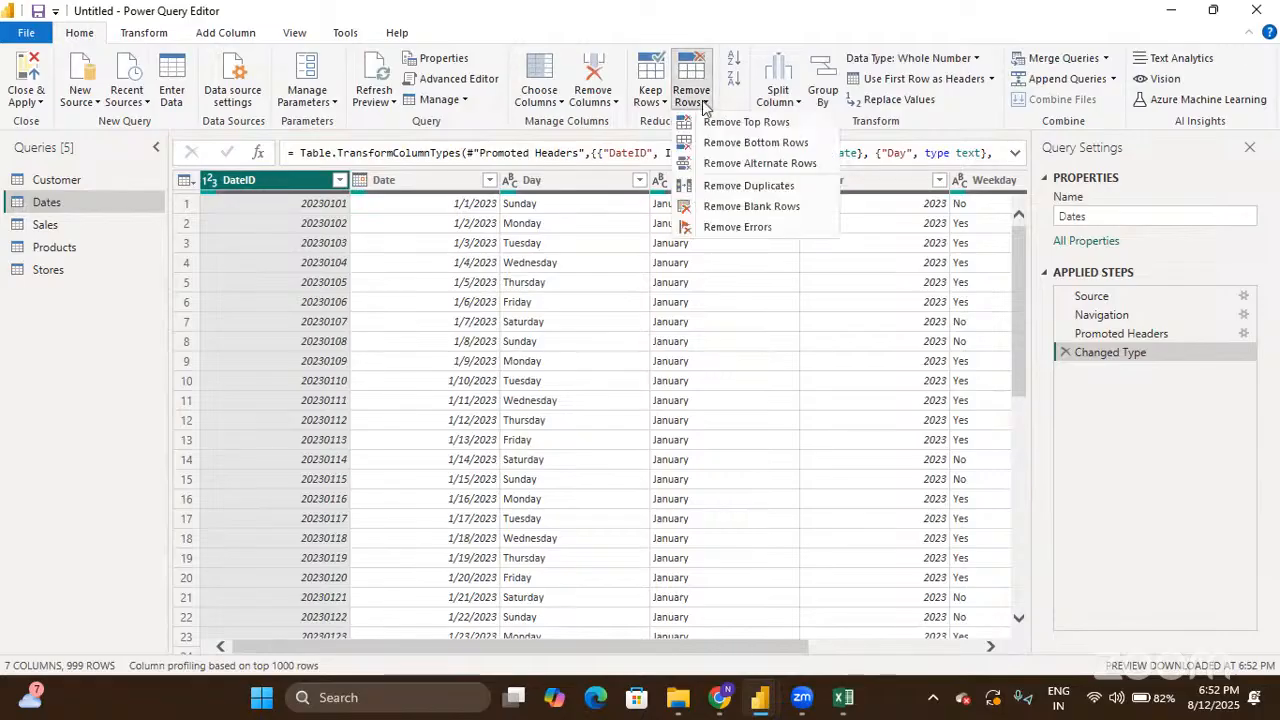
click(740, 206)
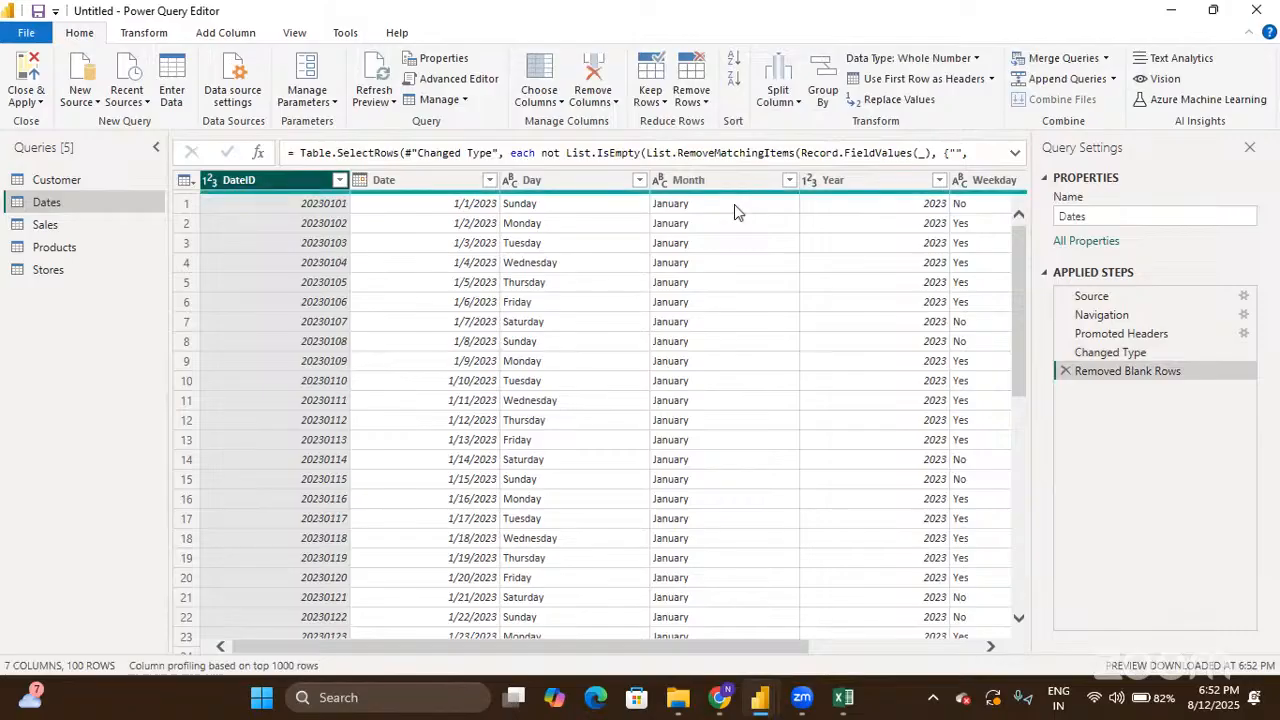
Step: Refresh the Sales query's preview and remove its blank rows
click(102, 226)
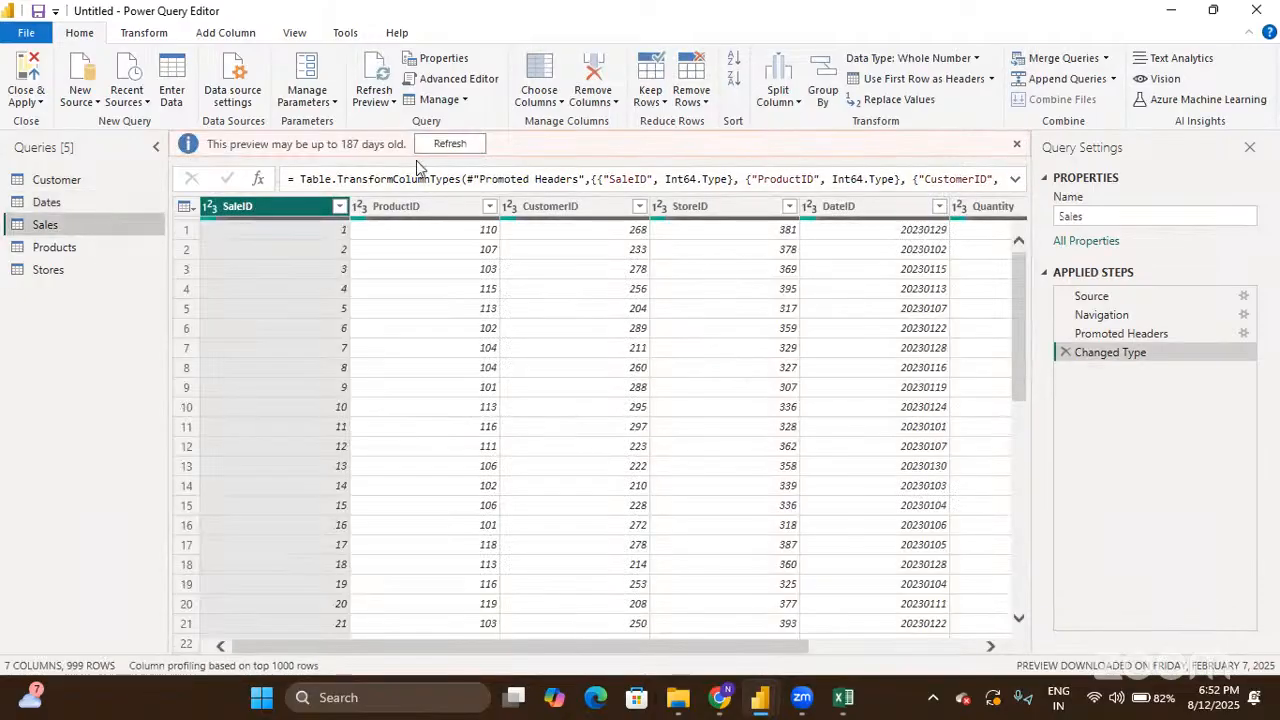
click(449, 144)
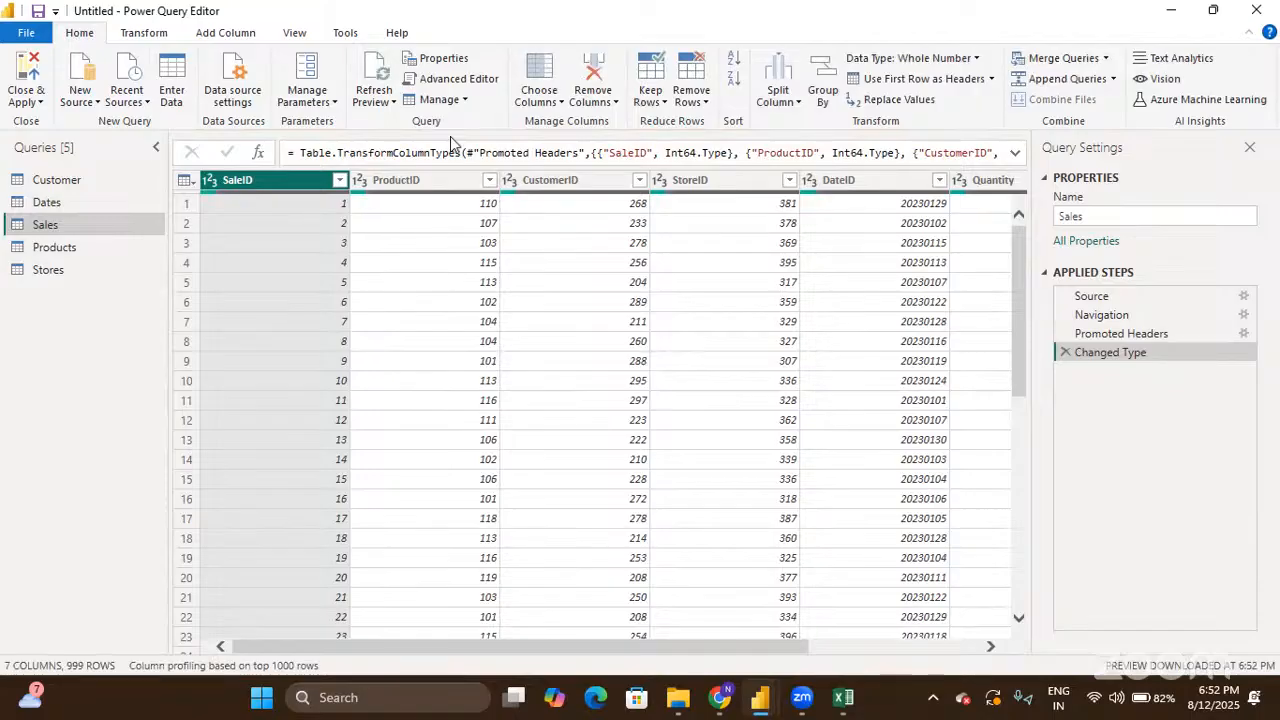
click(694, 100)
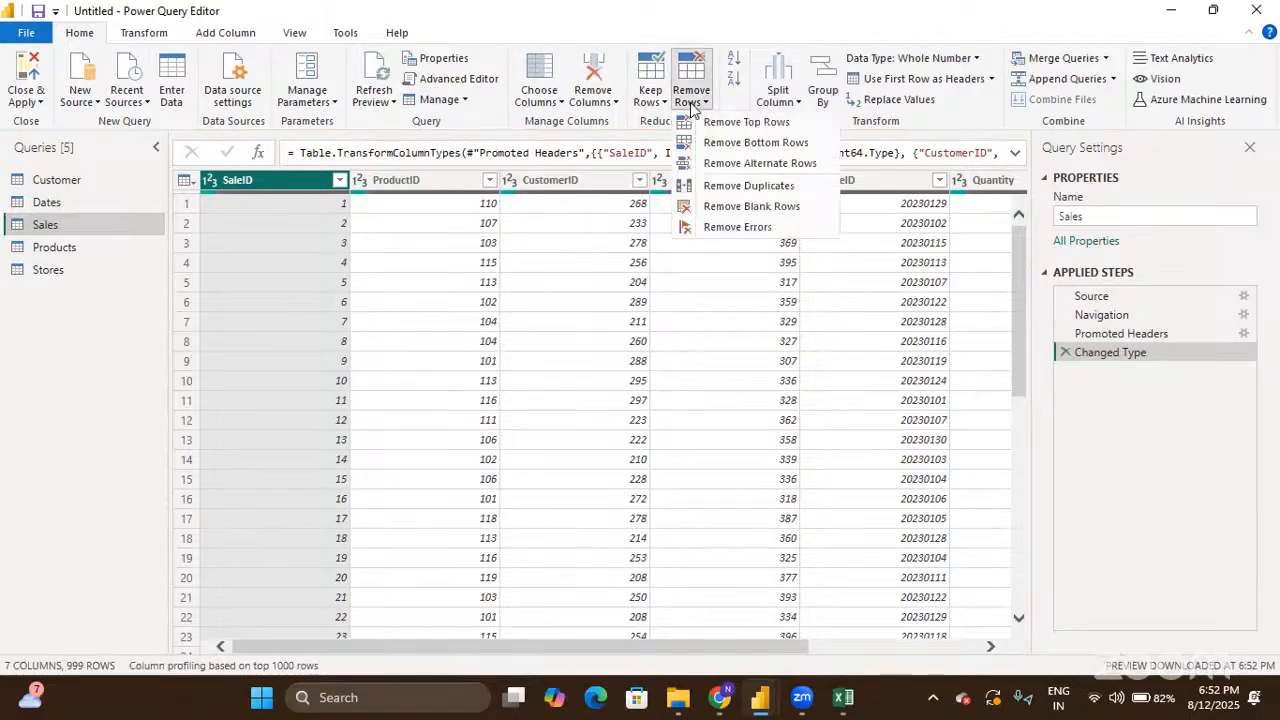
click(740, 206)
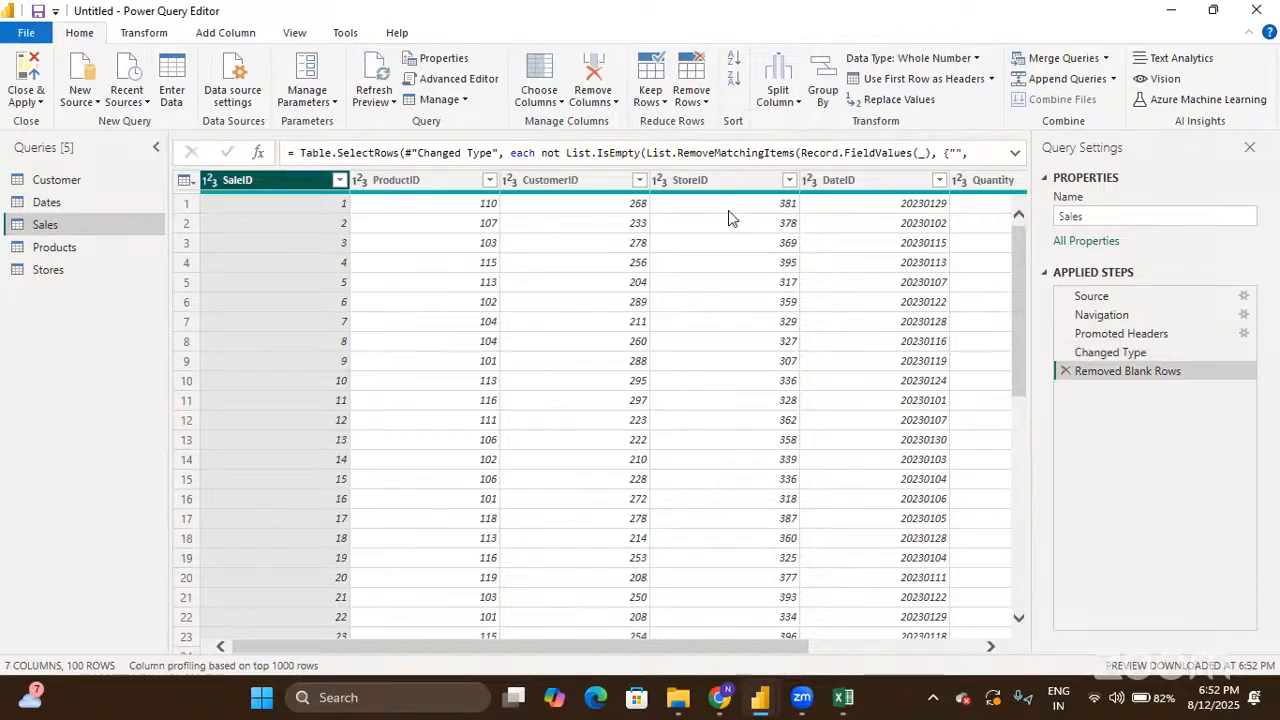
Step: Refresh the Products query's preview, remove its blank rows, and check the remaining rows down to the last one
click(80, 246)
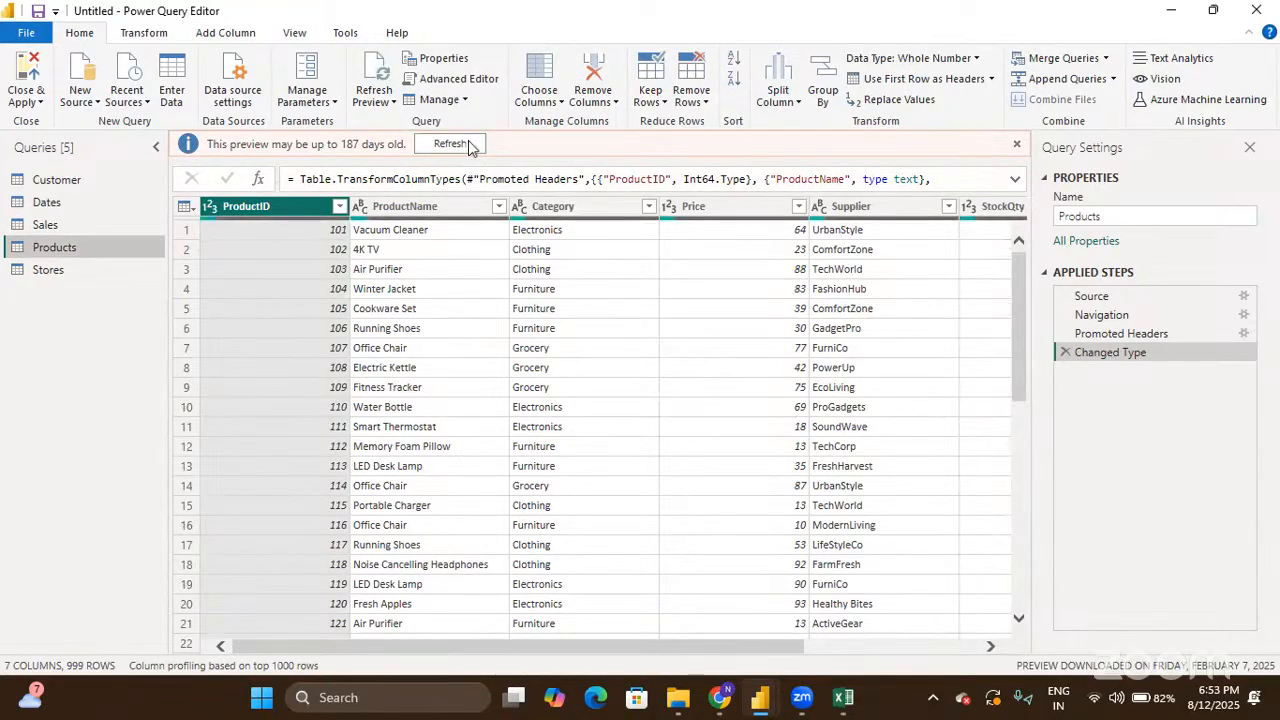
click(471, 143)
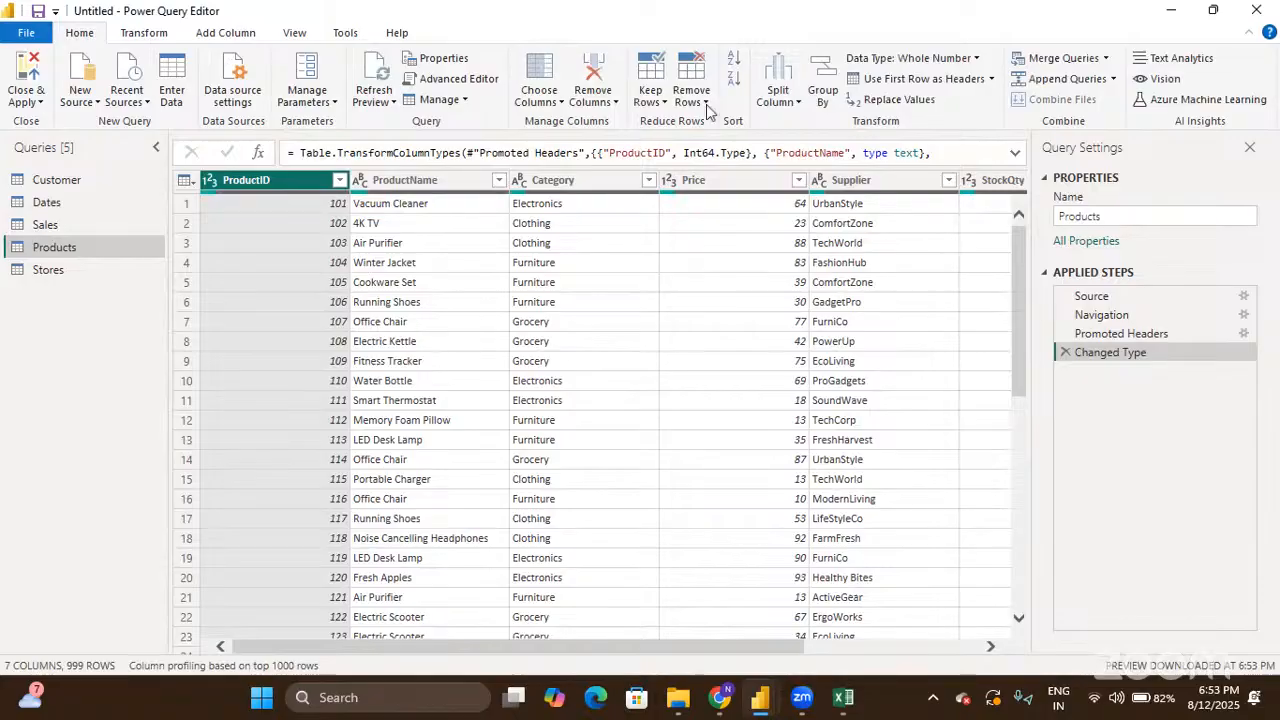
click(700, 100)
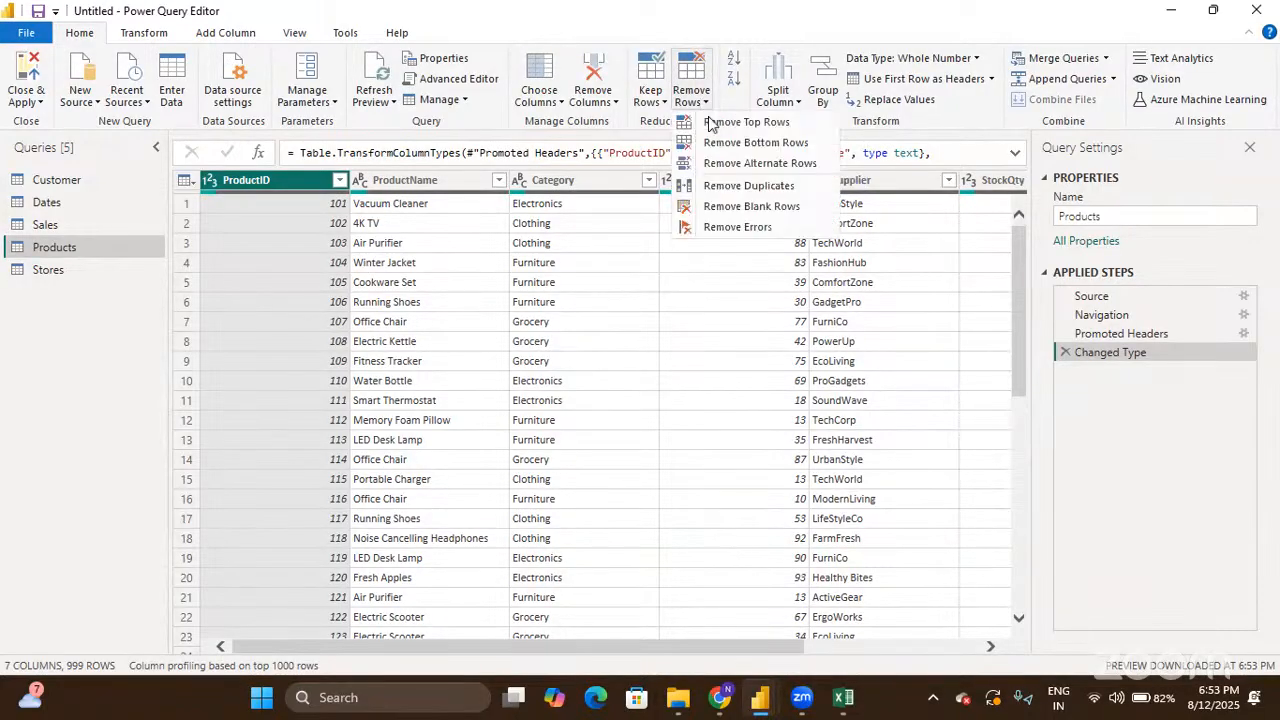
click(728, 208)
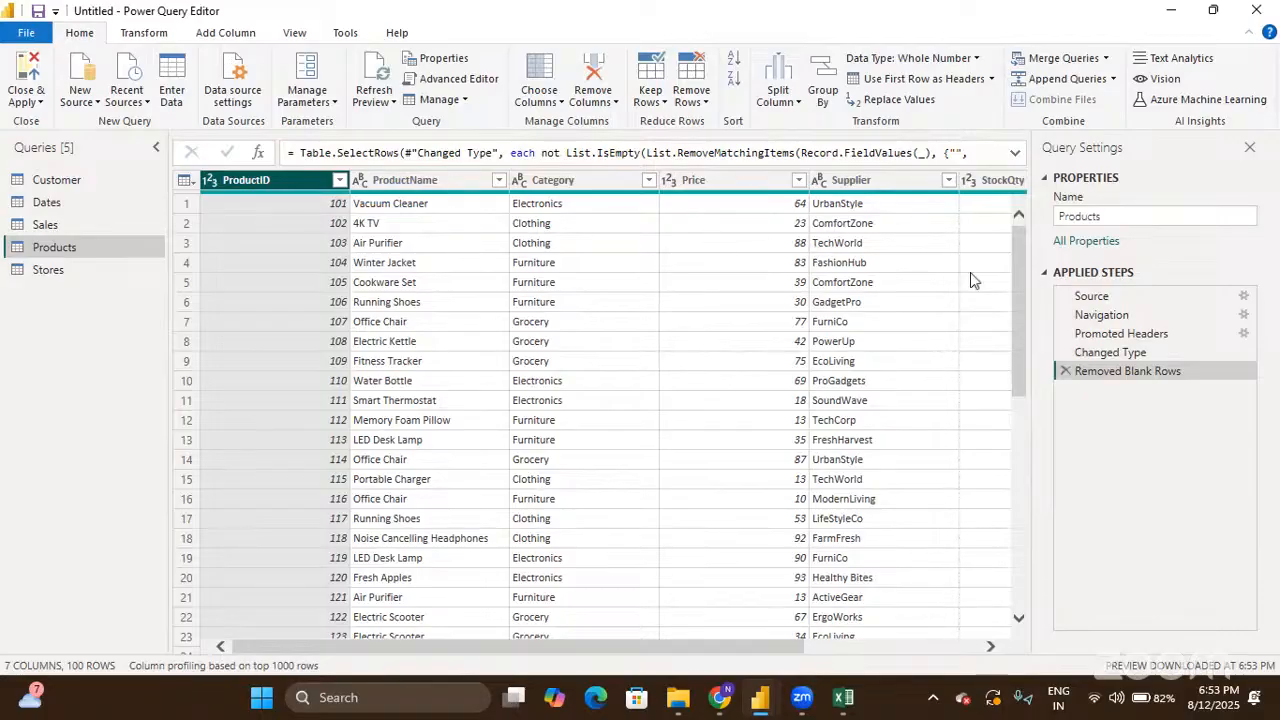
drag(1020, 304, 1042, 420)
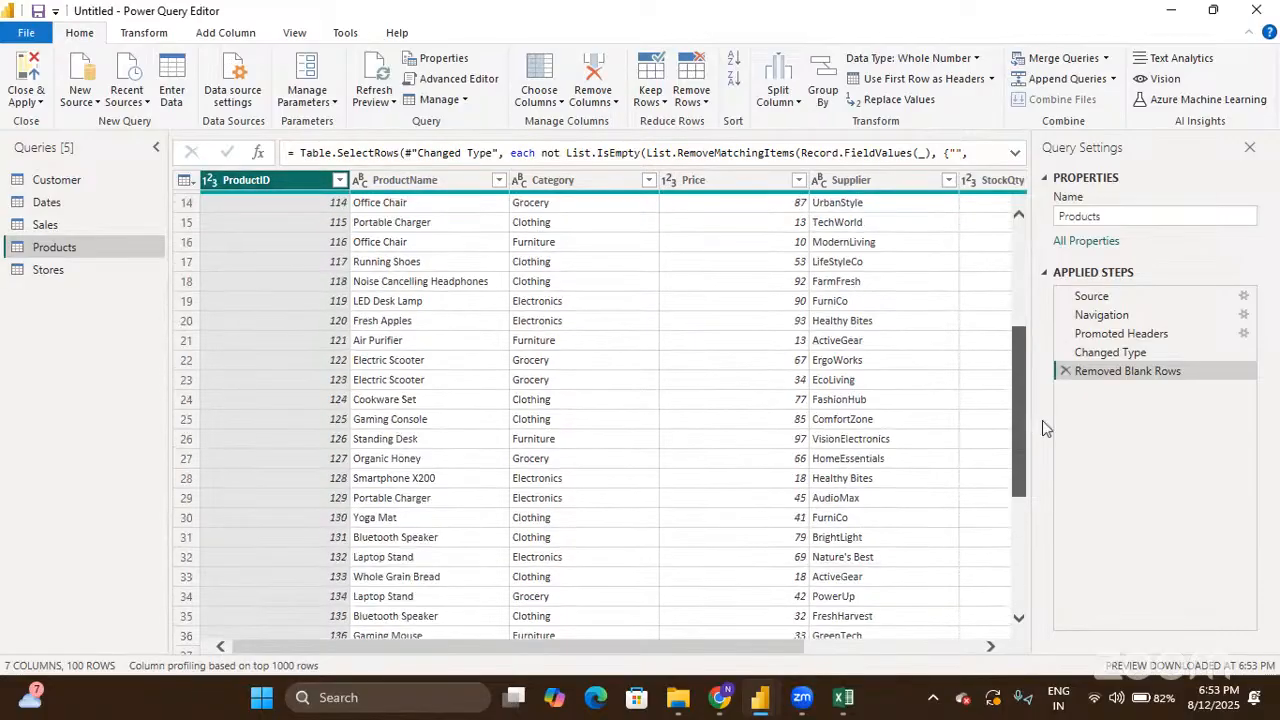
drag(1062, 492, 1084, 650)
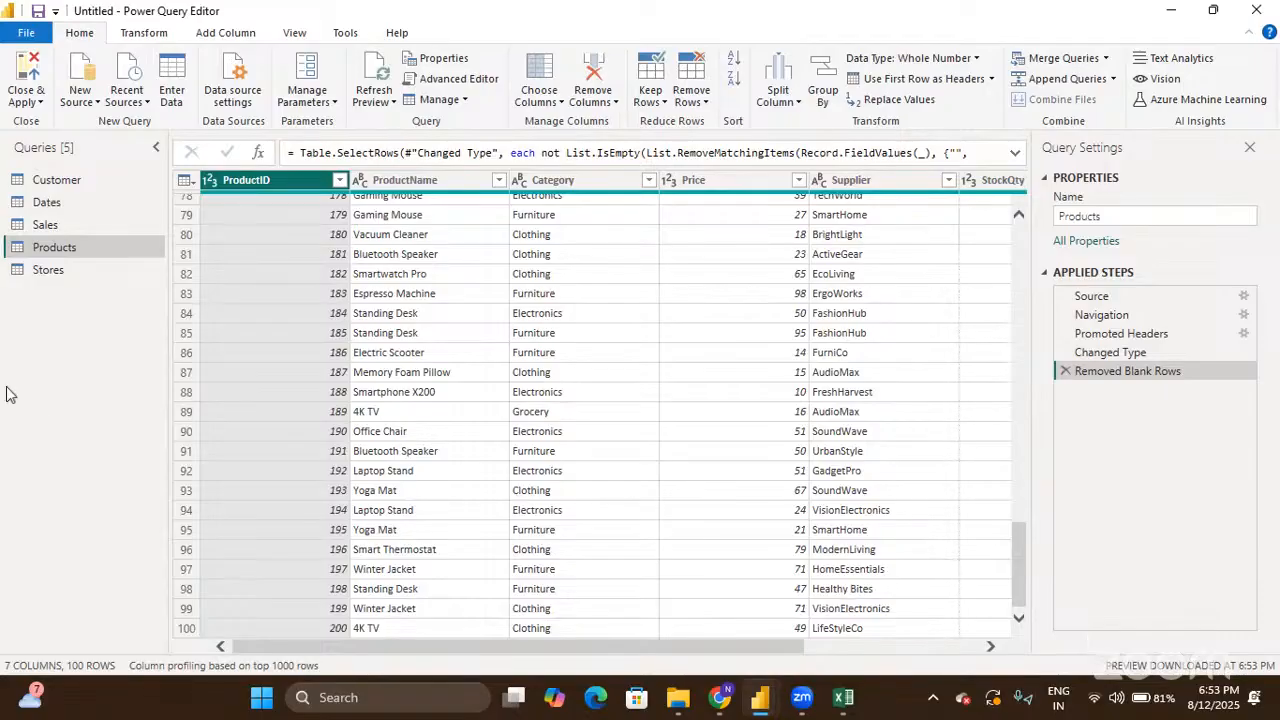
Step: Refresh the Stores query's preview and remove its blank rows
click(46, 270)
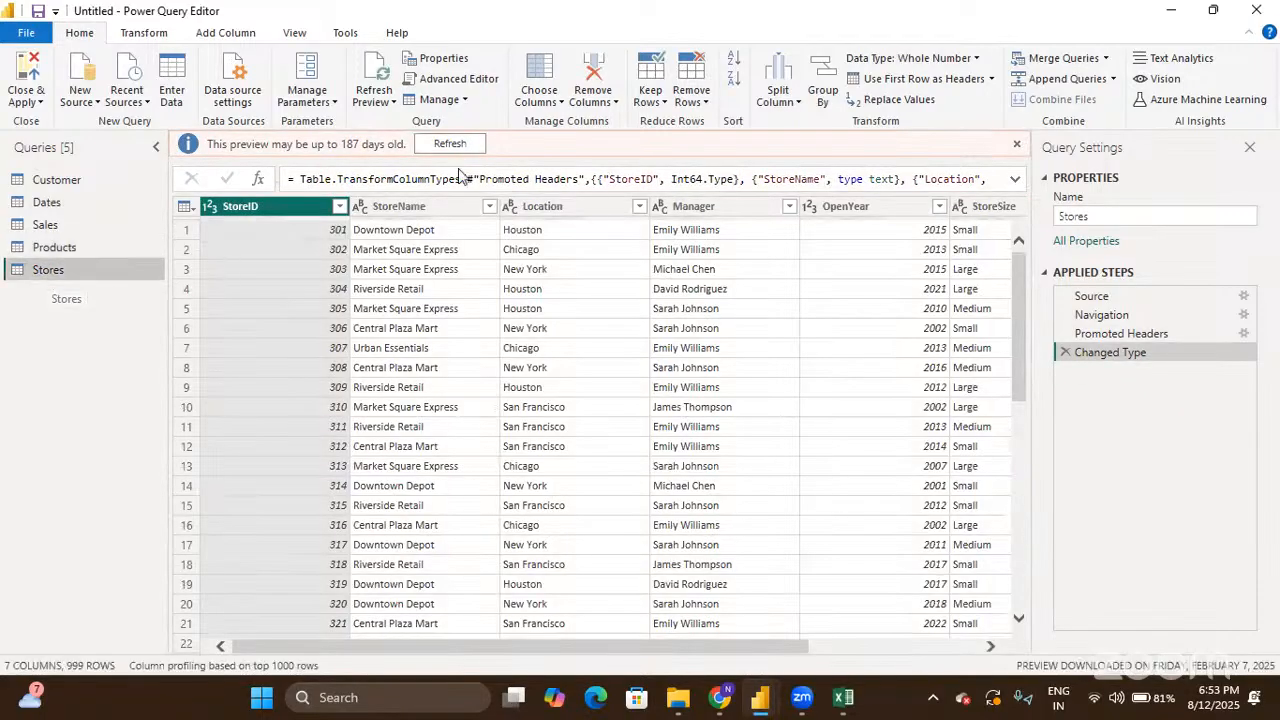
click(468, 150)
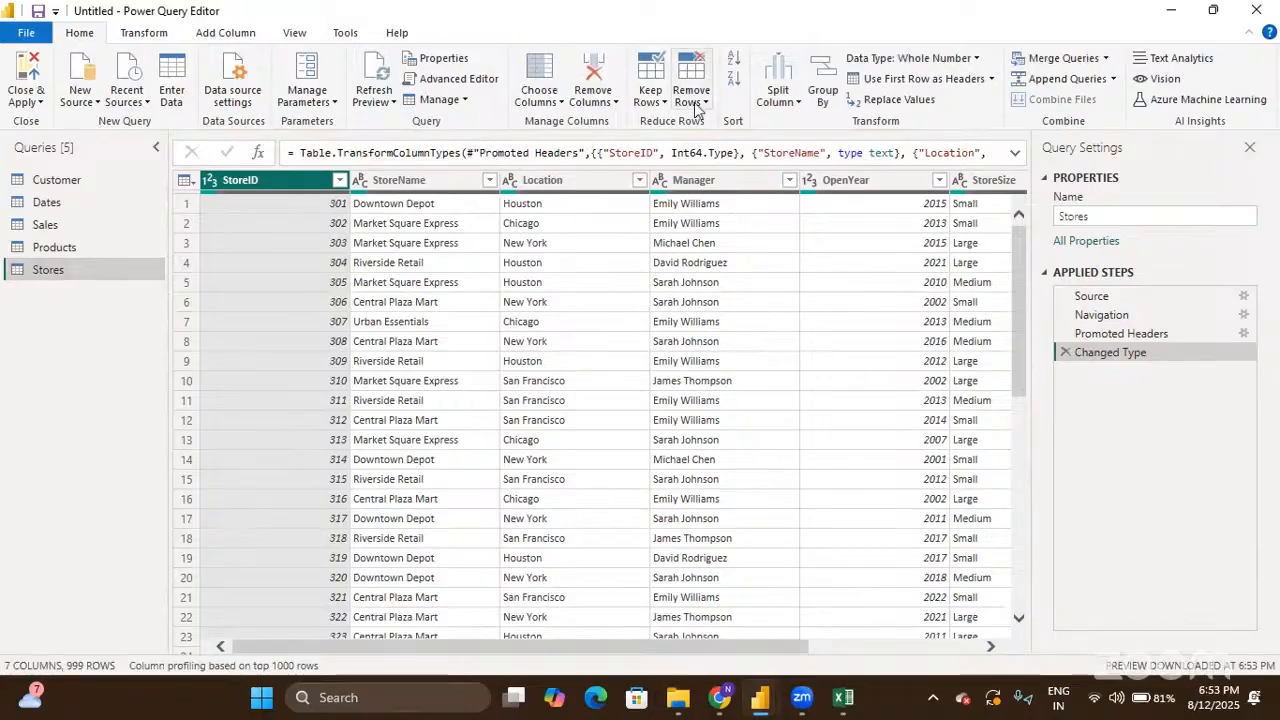
click(697, 108)
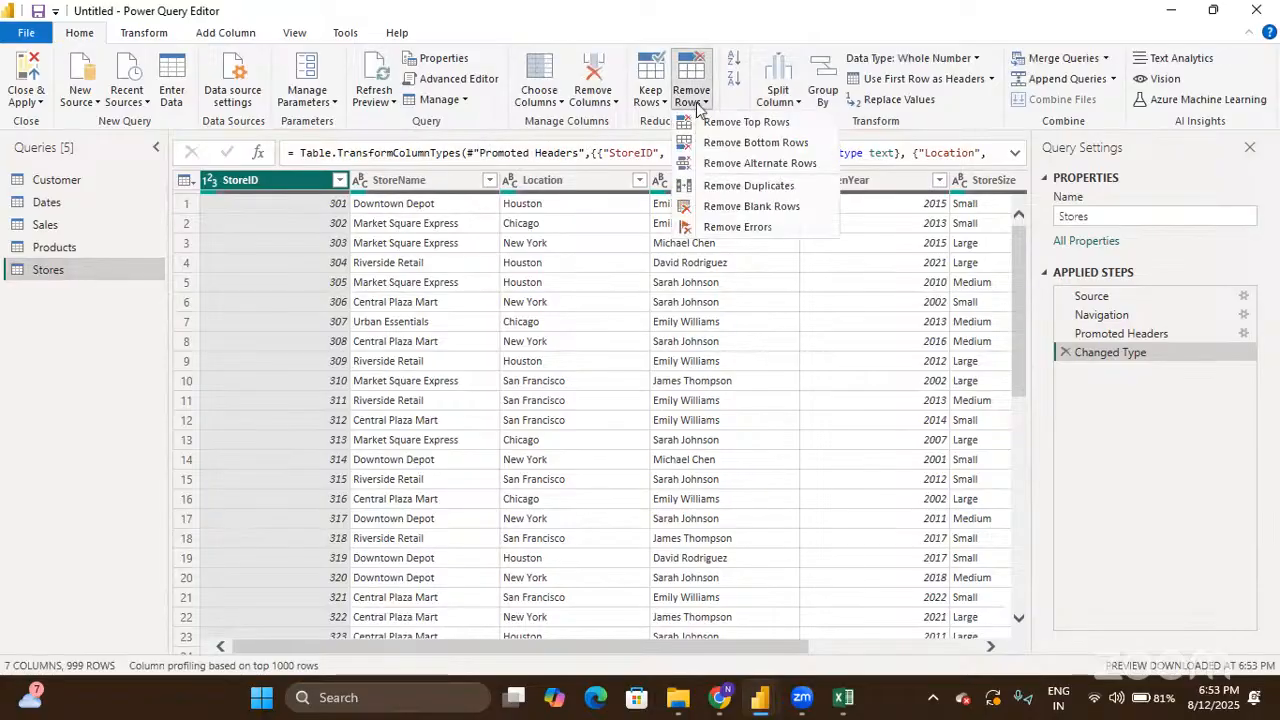
click(752, 206)
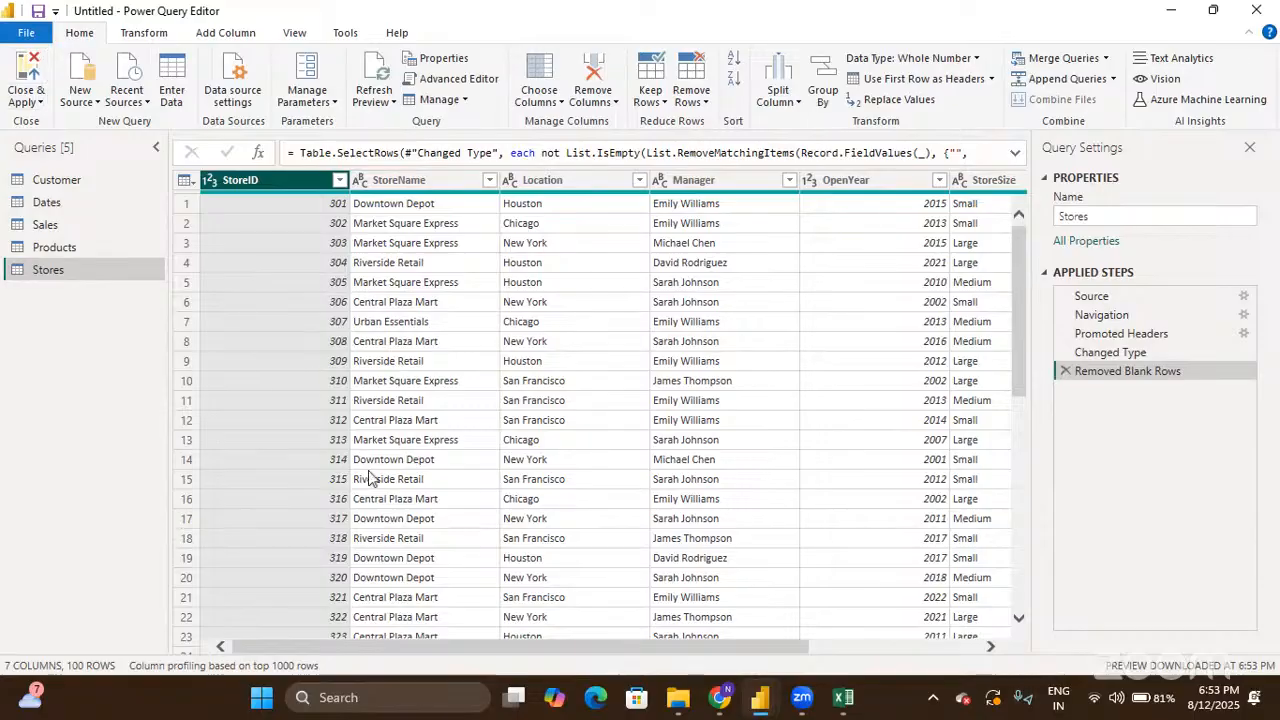
Step: Apply the query changes, close the Power Query Editor, and refresh the data from the model view
click(39, 102)
click(46, 124)
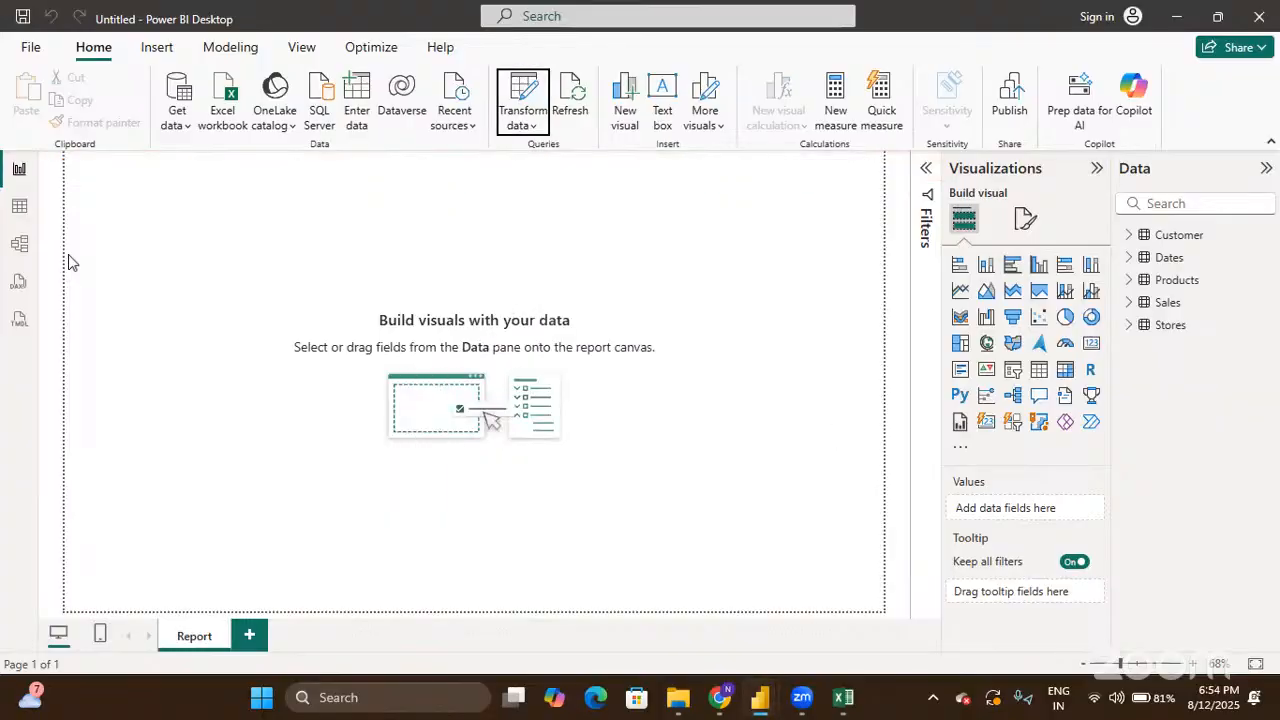
click(18, 244)
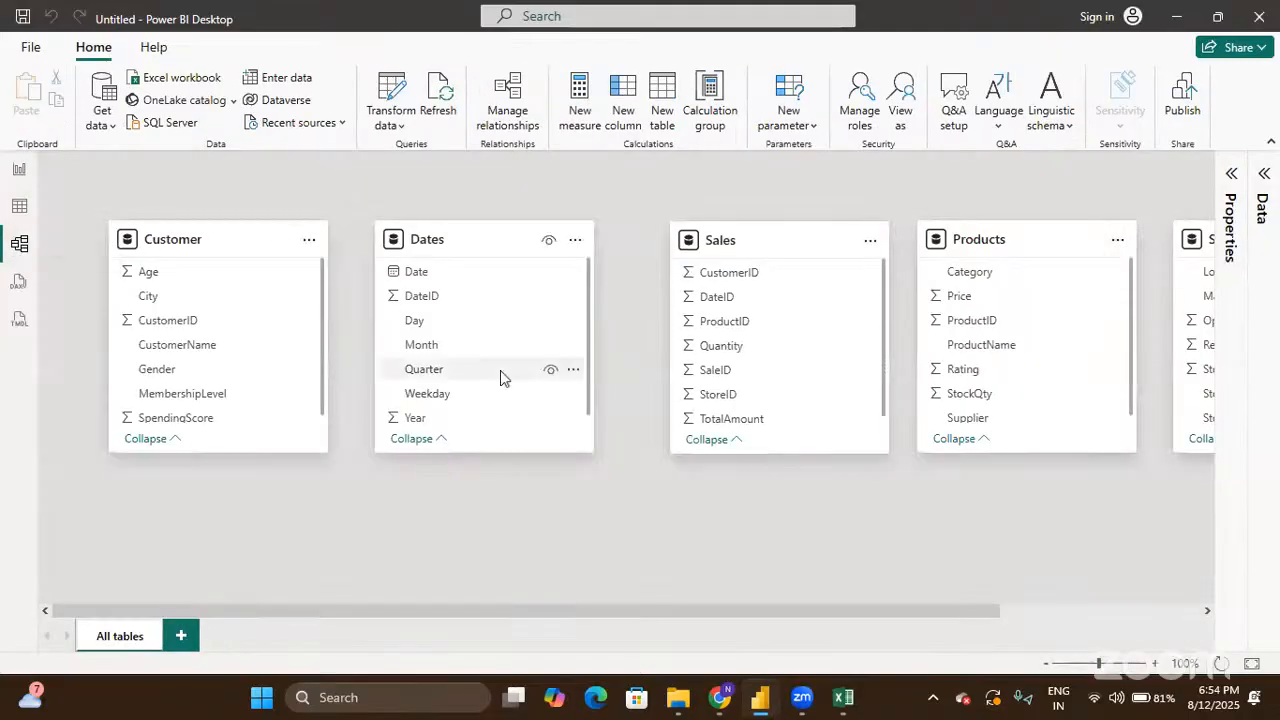
click(445, 101)
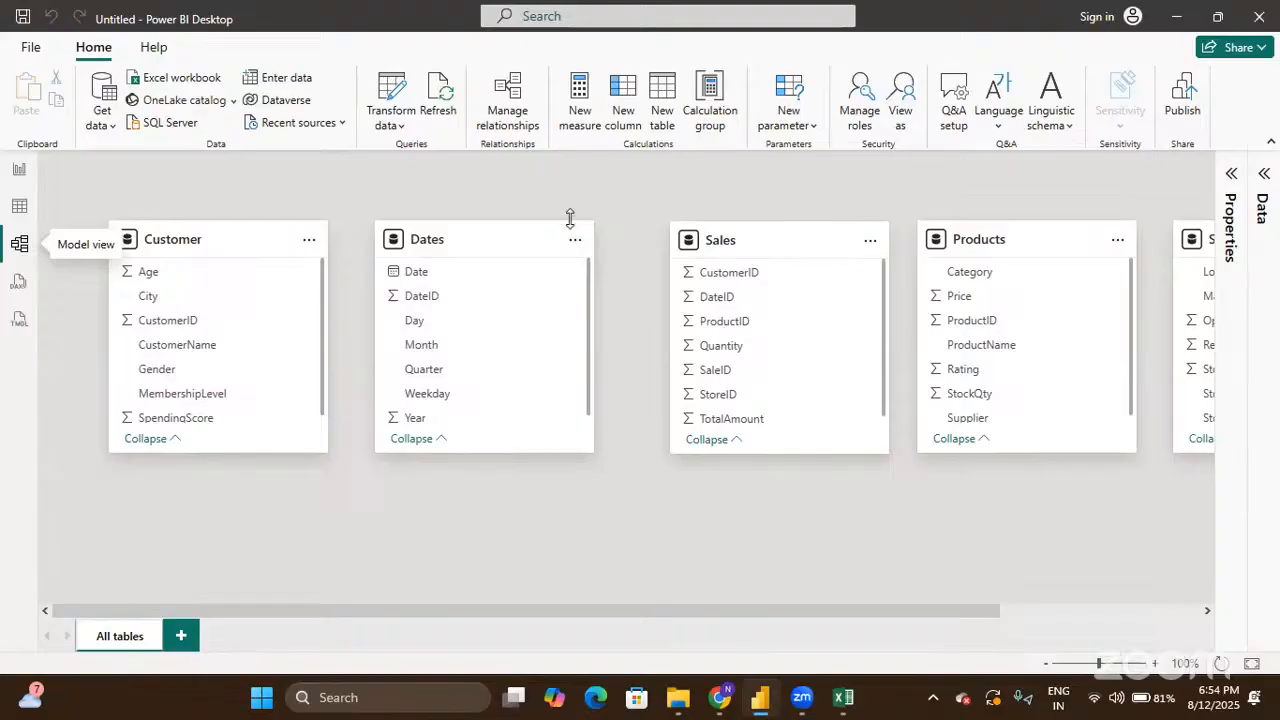
Step: Create a one-to-many relationship from Customer to Sales on CustomerID with the cross-filter direction set to Both
drag(190, 324, 736, 286)
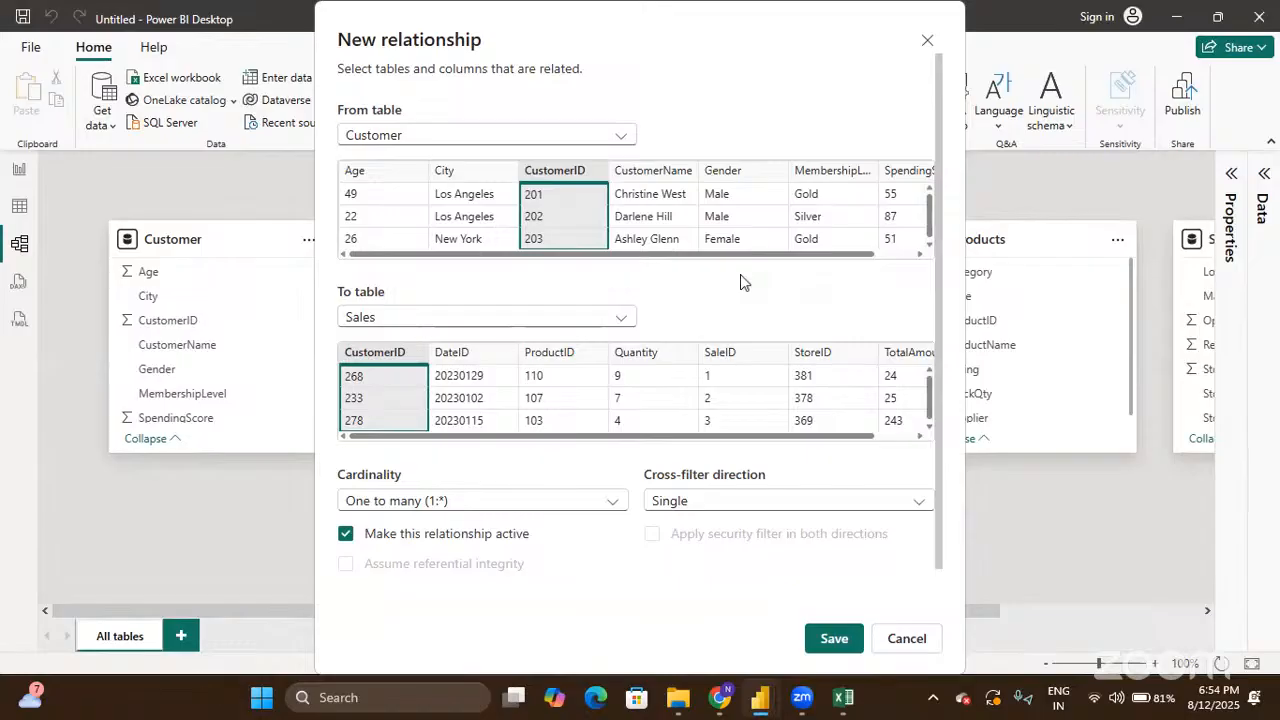
click(797, 500)
click(768, 550)
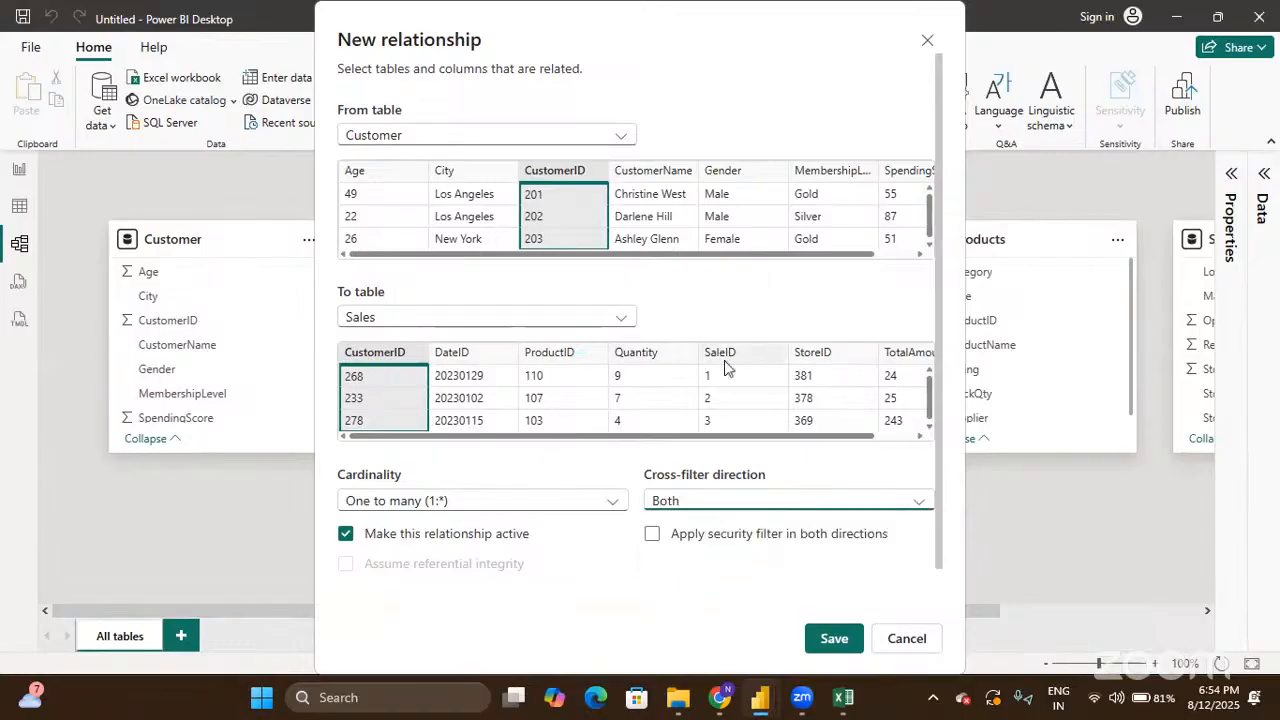
click(833, 637)
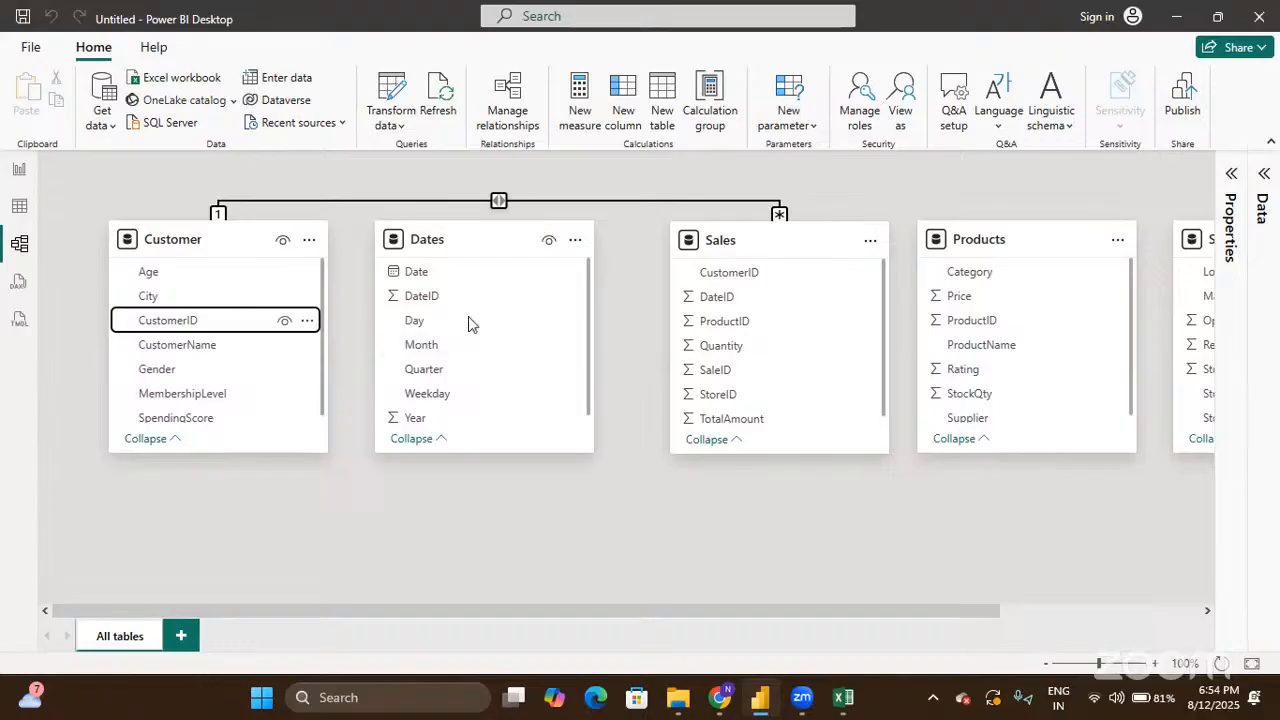
Step: Create a one-to-many relationship from Dates to Sales on DateID with the cross-filter direction set to Both
drag(450, 296, 752, 313)
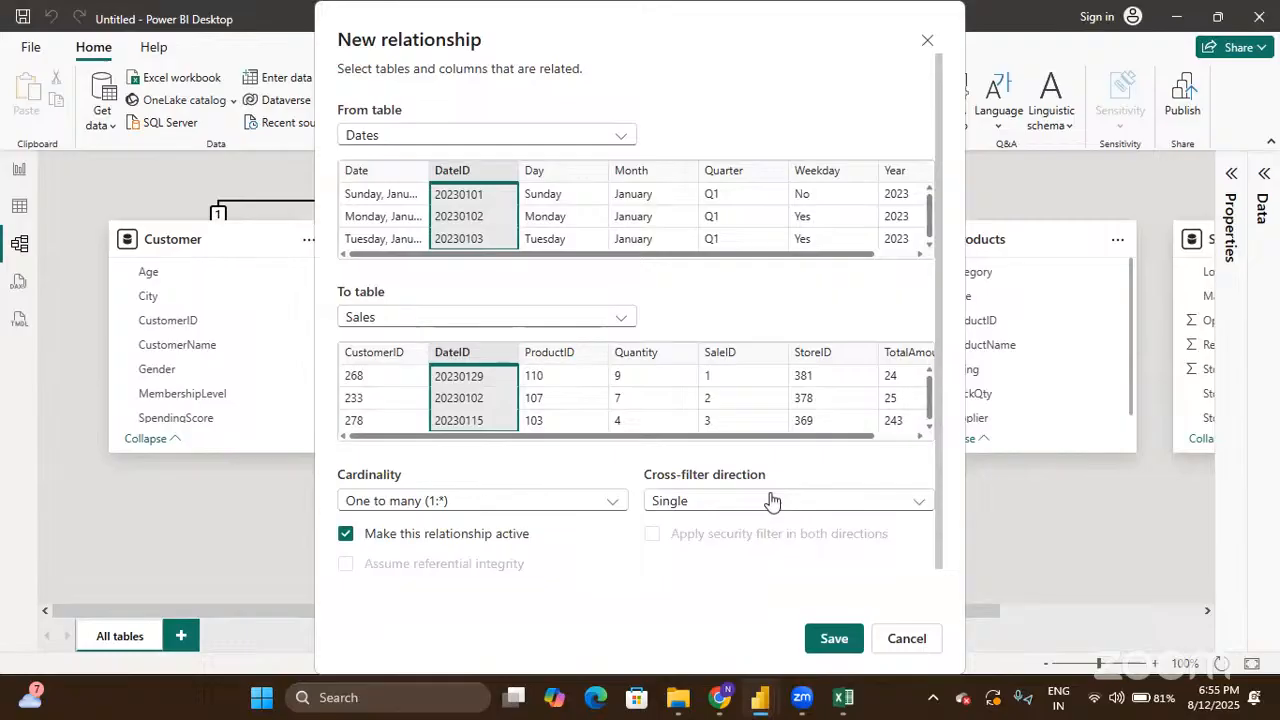
click(770, 500)
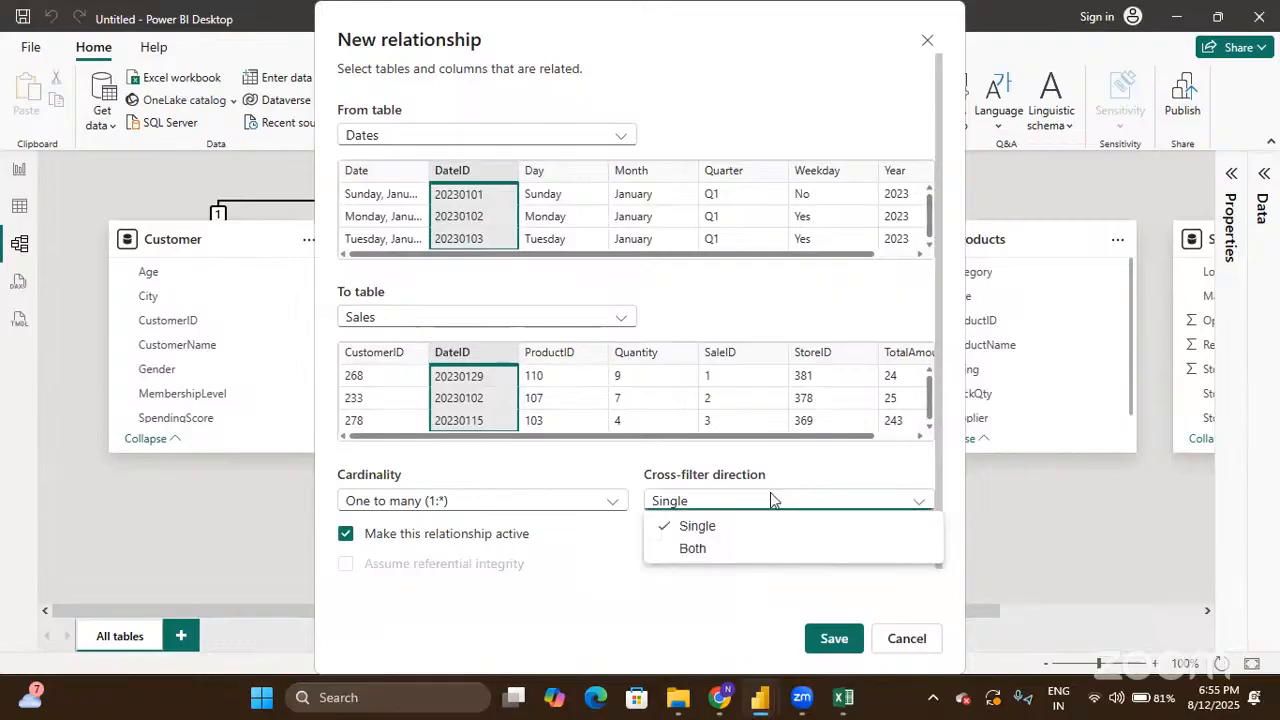
click(765, 549)
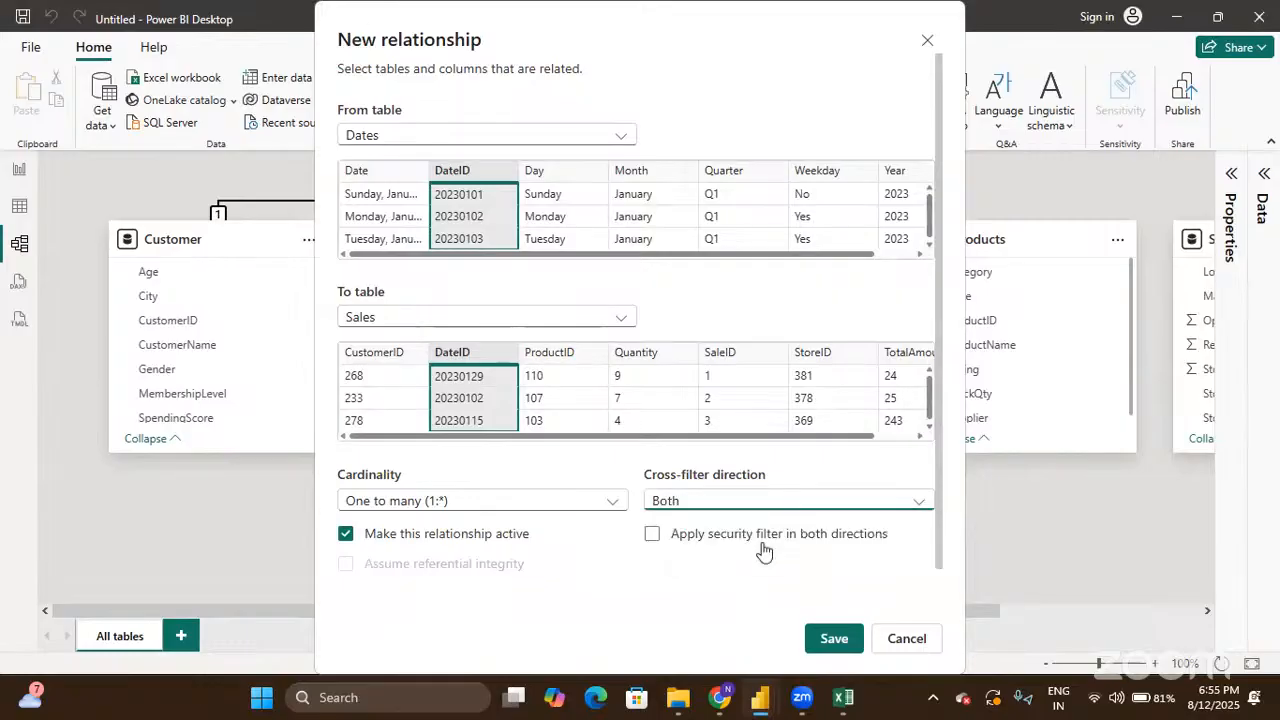
click(832, 645)
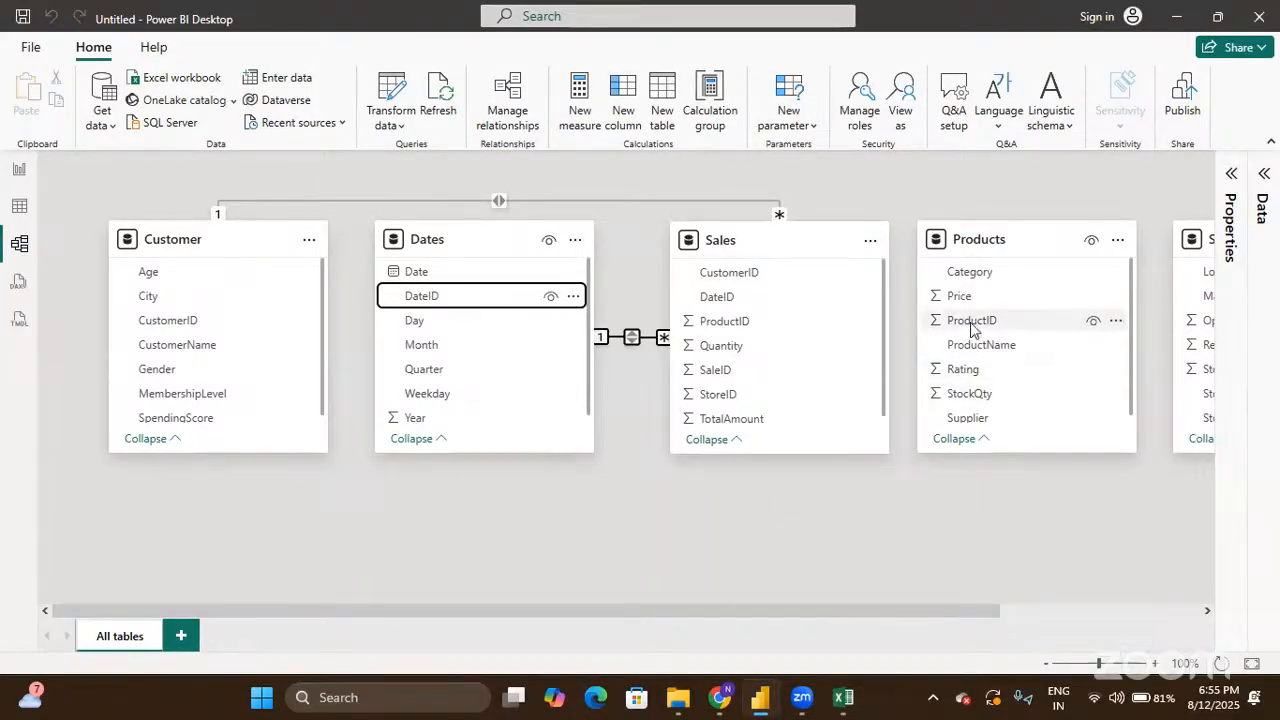
Step: Create a one-to-many relationship from Products to Sales on ProductID with the cross-filter direction set to Both
drag(972, 330, 754, 334)
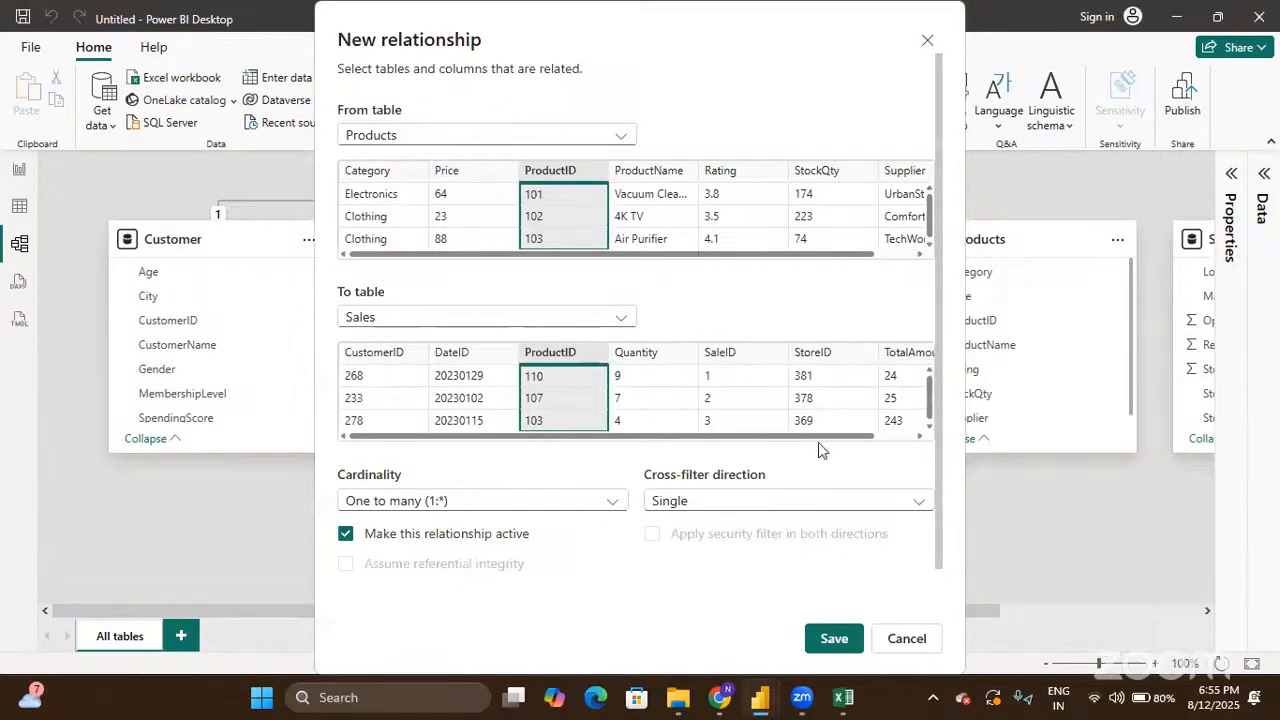
click(806, 505)
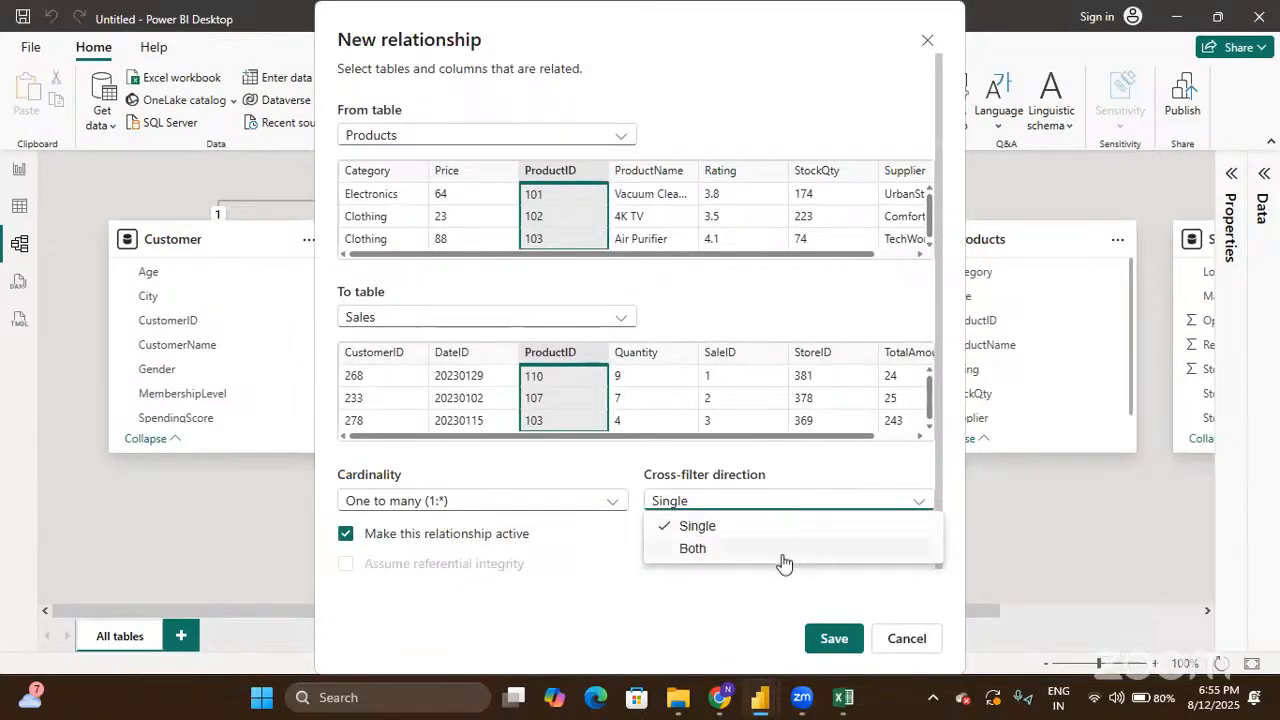
click(784, 552)
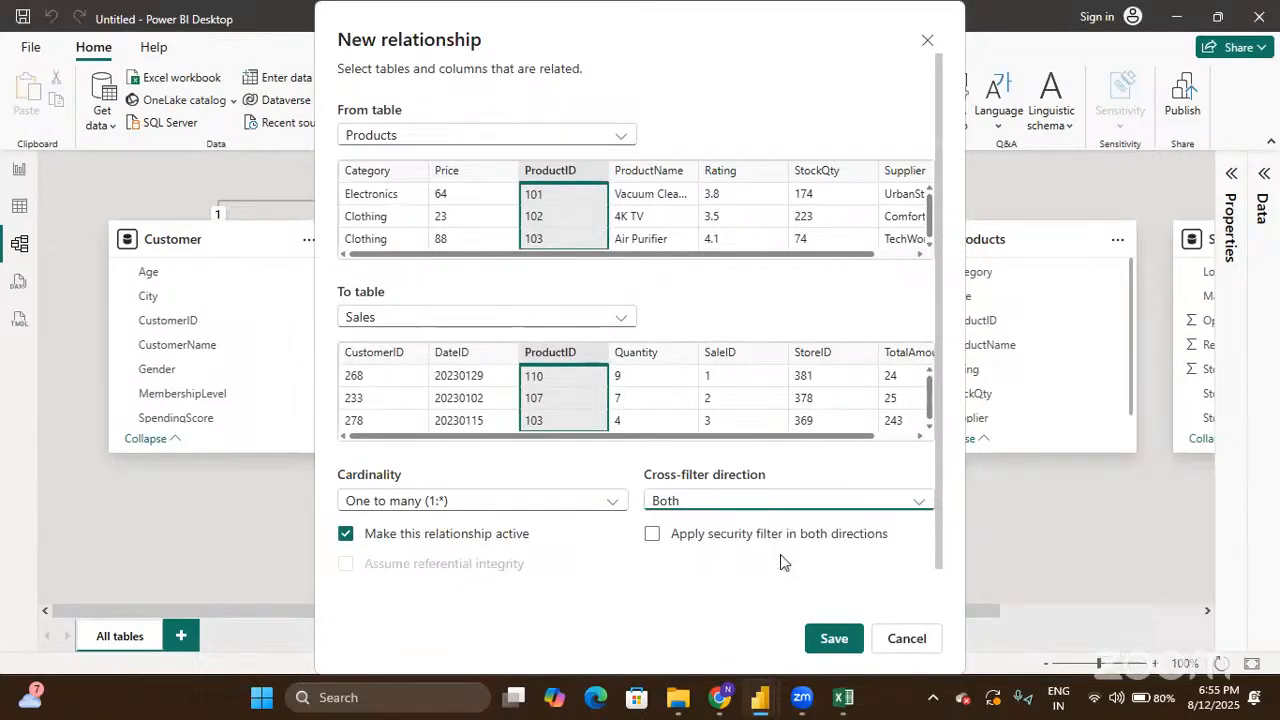
click(834, 632)
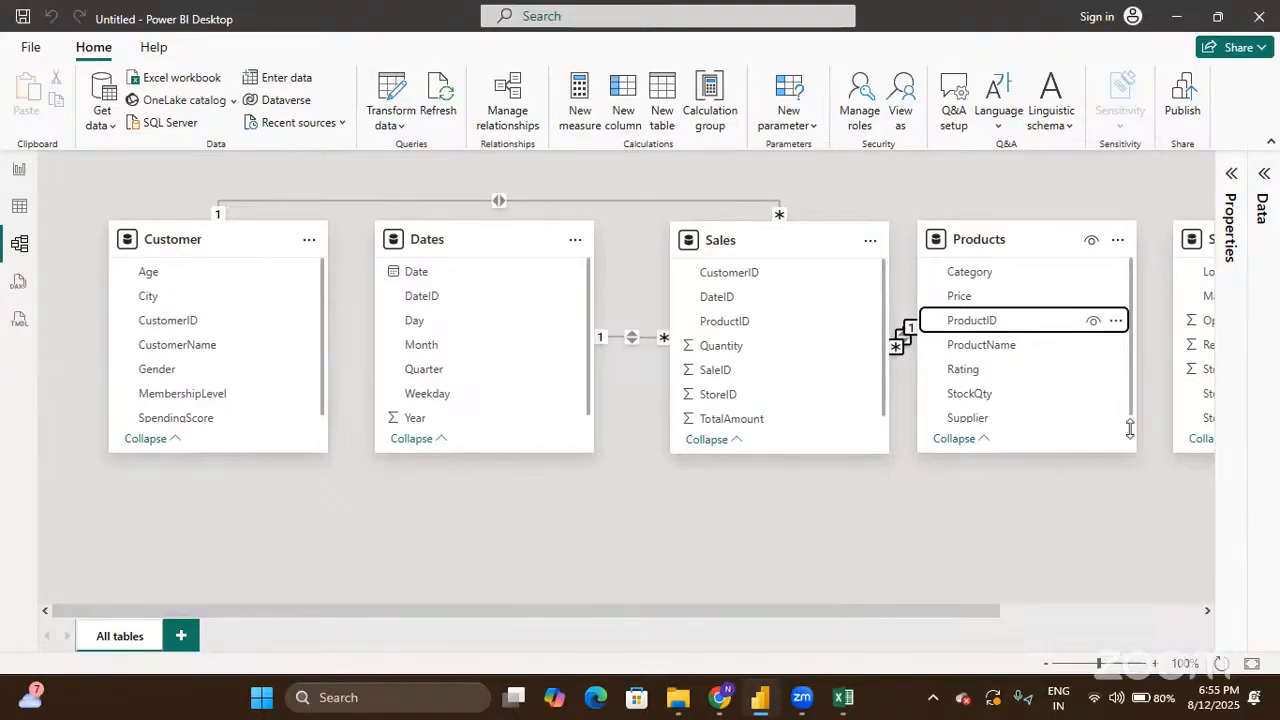
Step: Create a one-to-many relationship from Stores to Sales on StoreID with cross-filter direction Both, and review the model's relationships
scroll(1084, 447, right, 3)
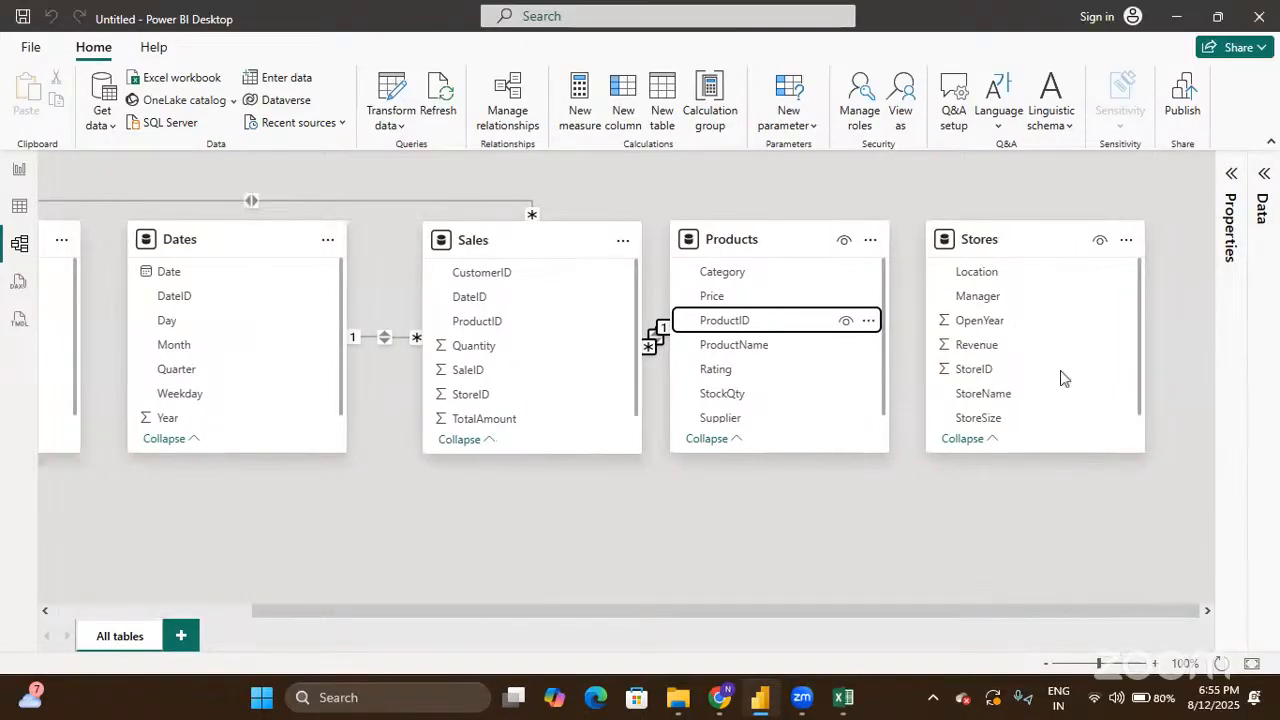
drag(1056, 369, 538, 382)
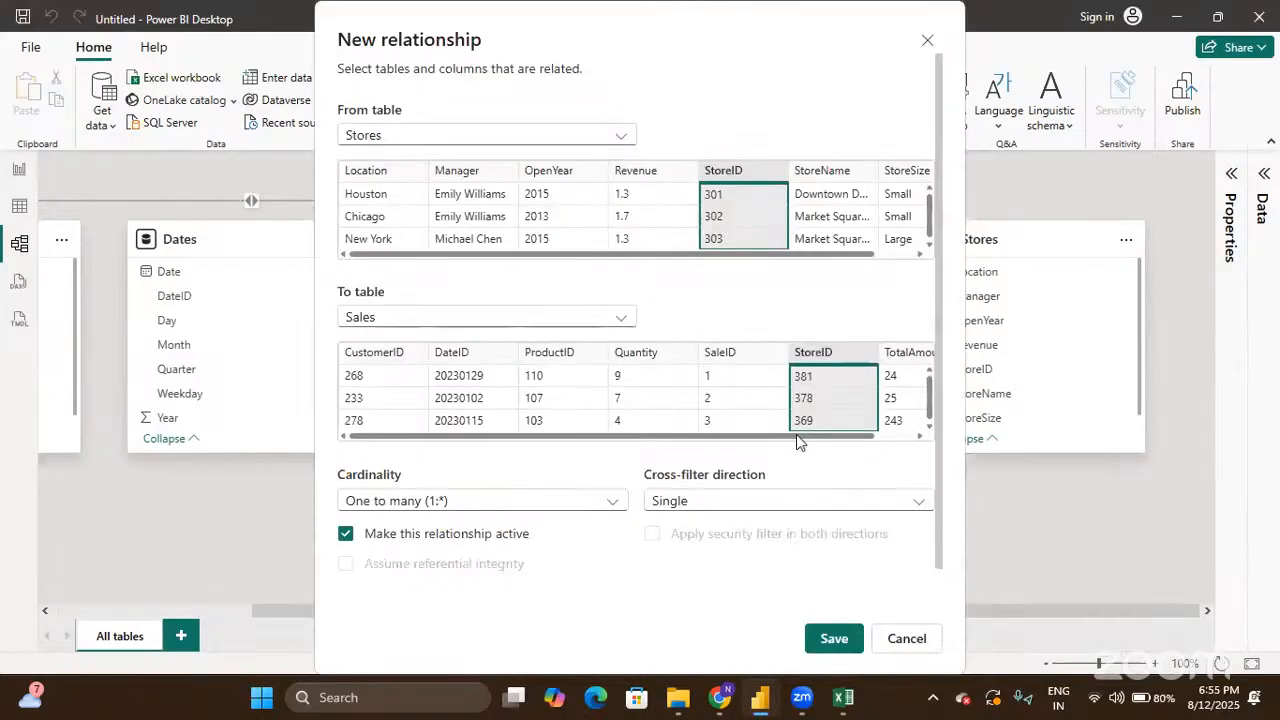
click(796, 494)
click(780, 550)
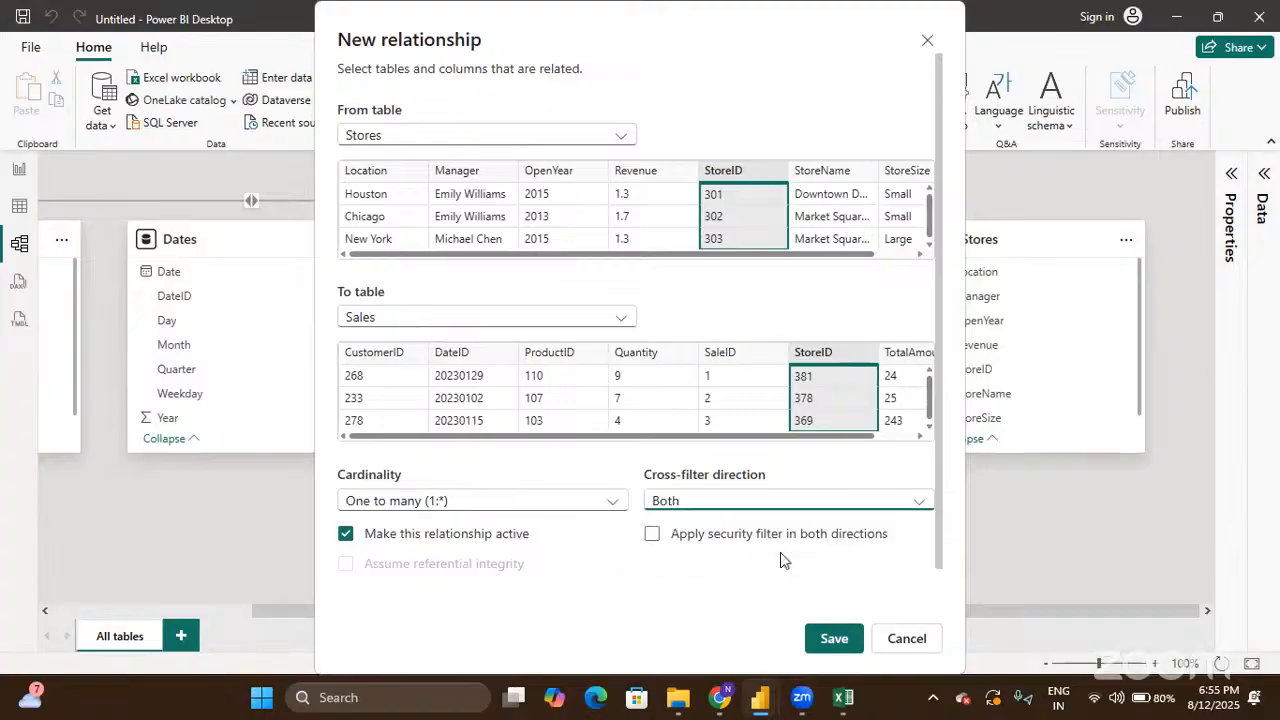
click(836, 640)
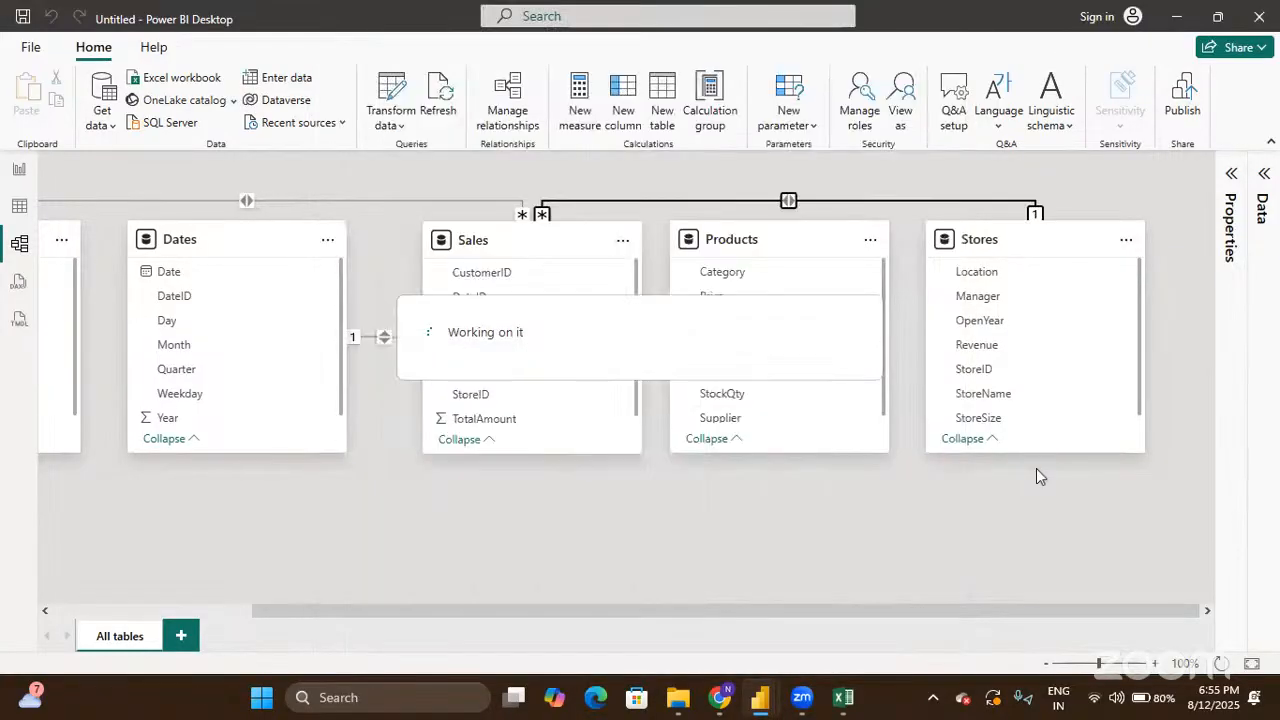
scroll(632, 462, left, 5)
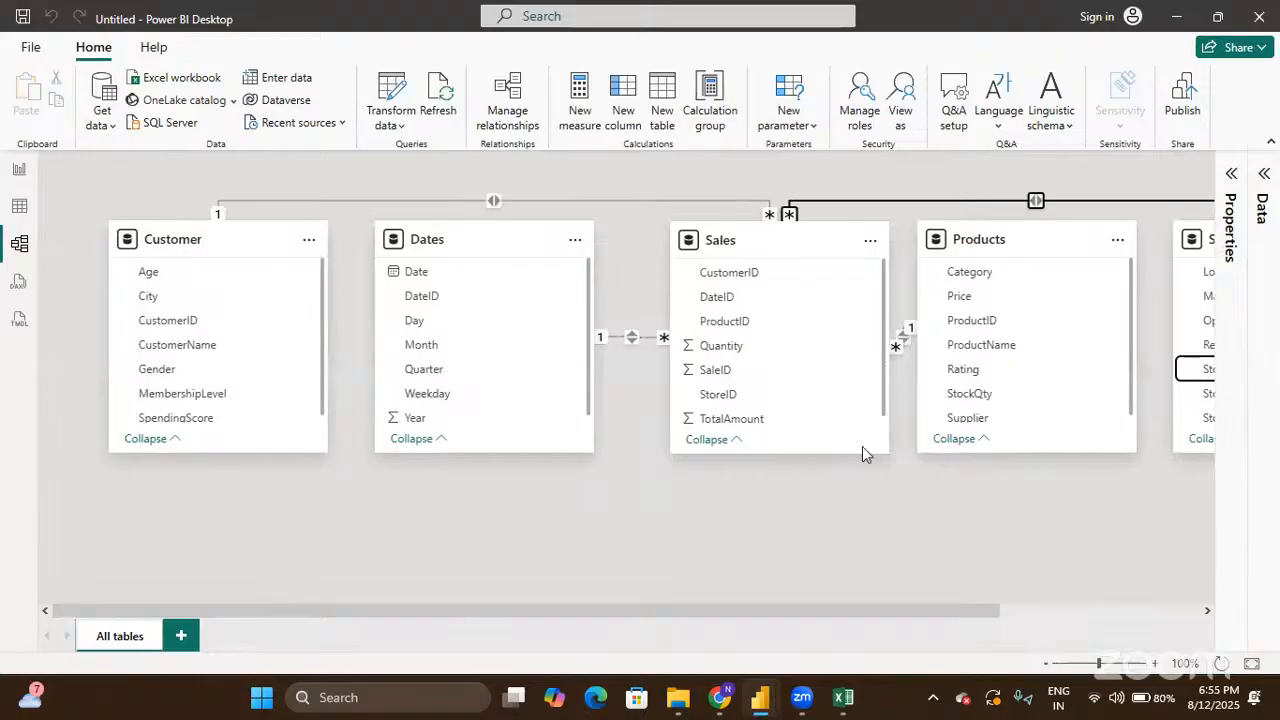
scroll(818, 504, right, 5)
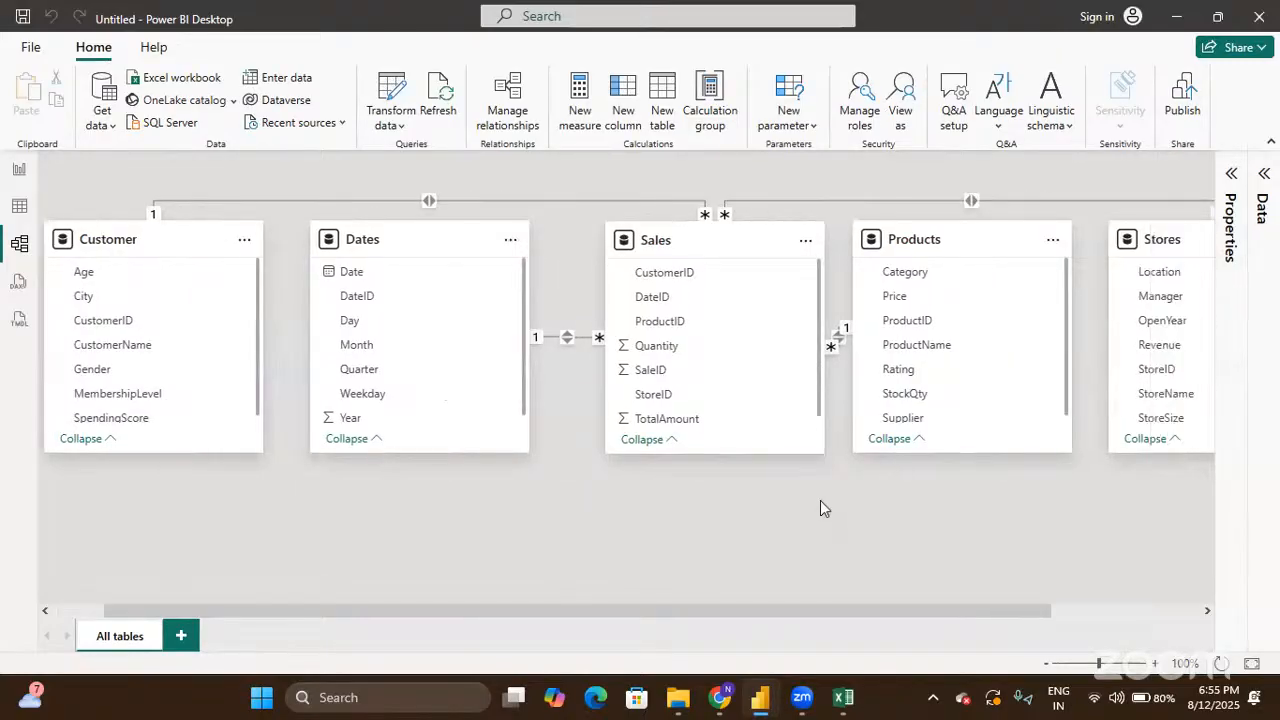
scroll(822, 506, left, 5)
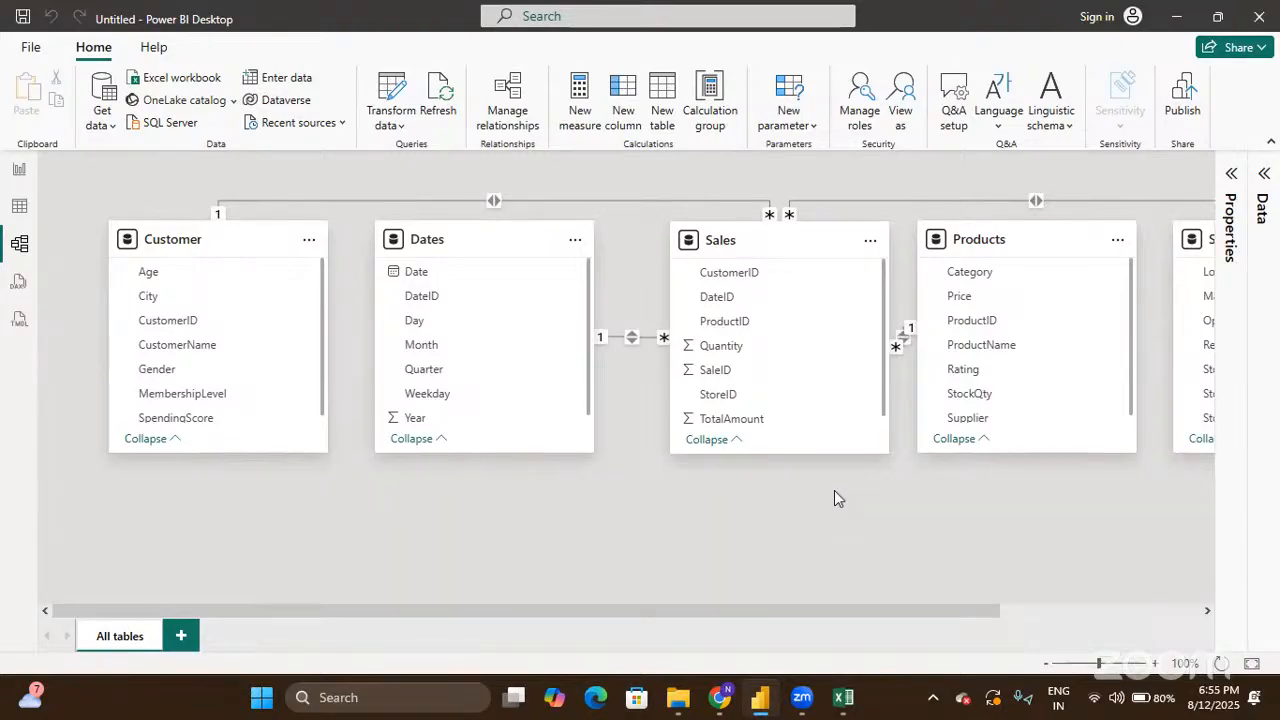
Step: Add an empty table visual to the report page, collapse the Filters pane and zoom the canvas to 70%
click(17, 174)
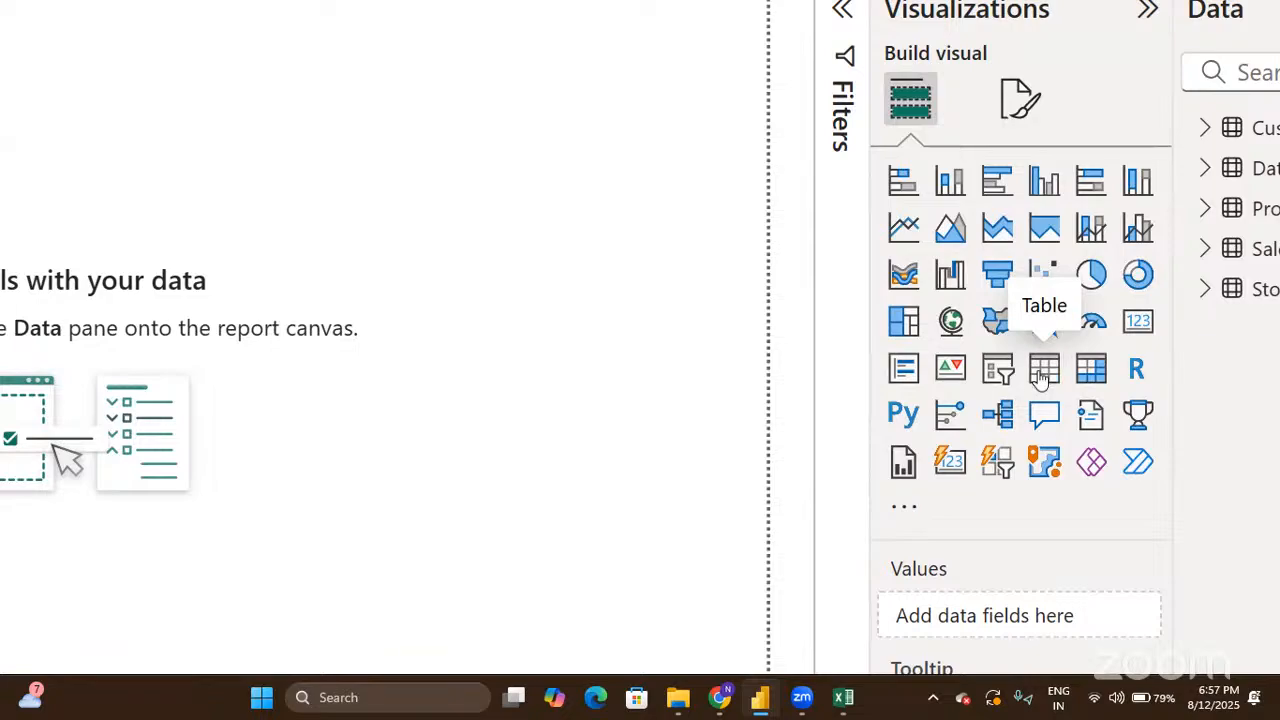
click(1040, 373)
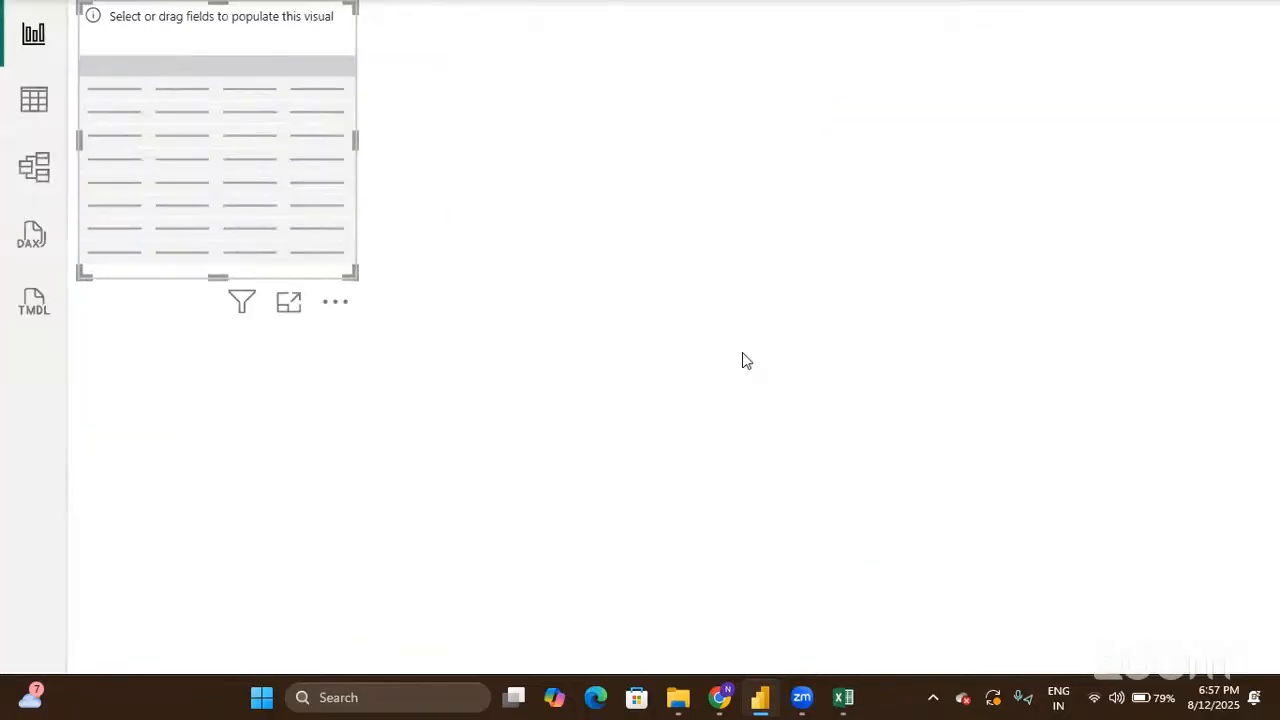
scroll(742, 352, down, 5)
scroll(1138, 456, right, 7)
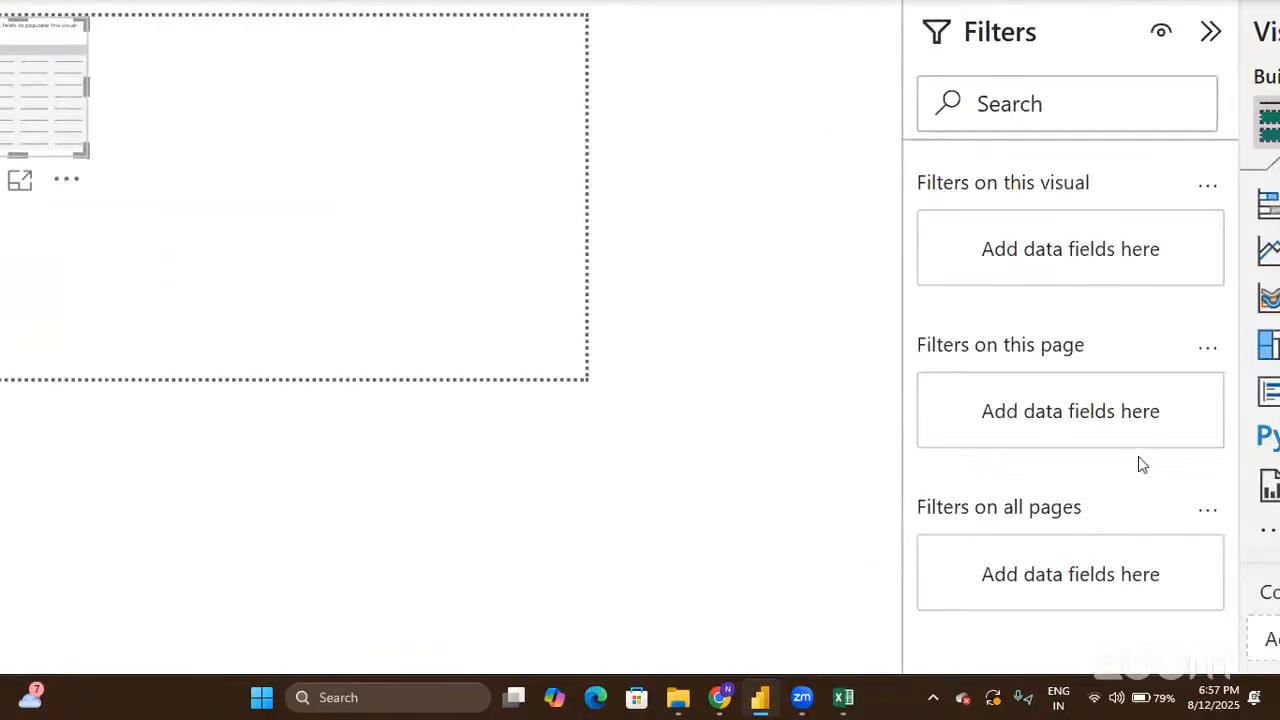
scroll(1138, 456, down, 3)
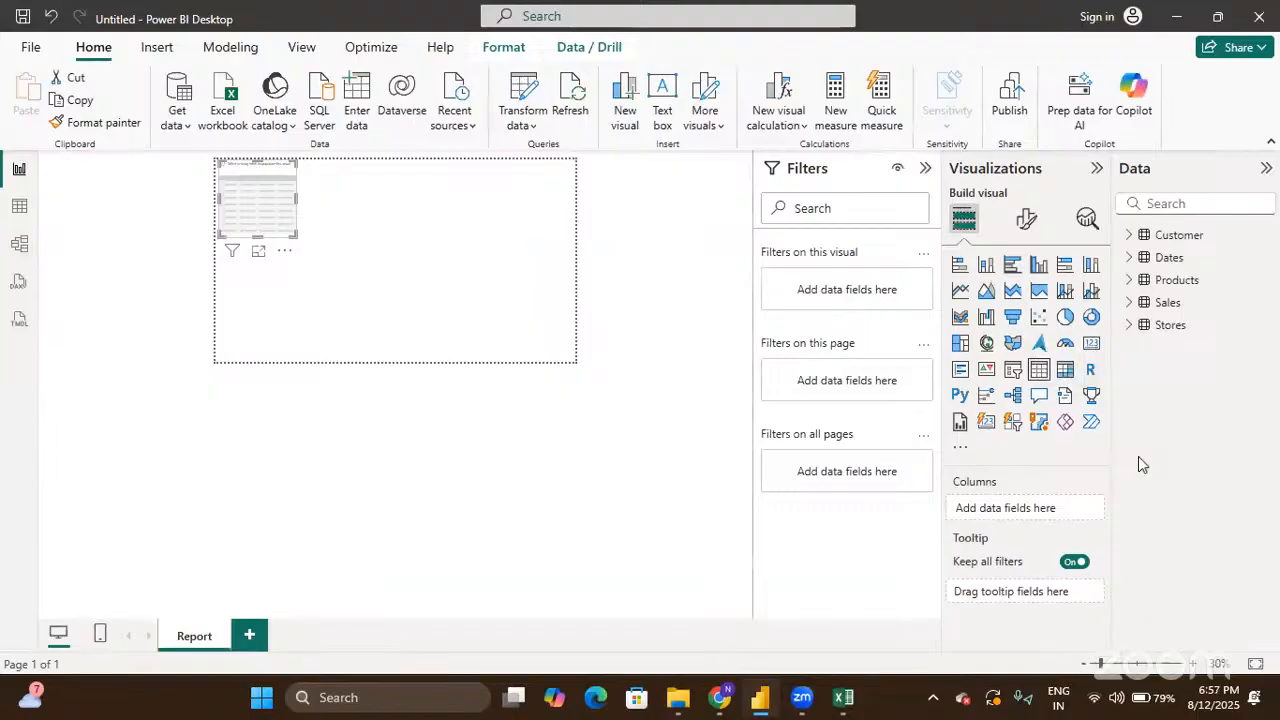
click(1192, 663)
click(1192, 663)
click(1192, 663)
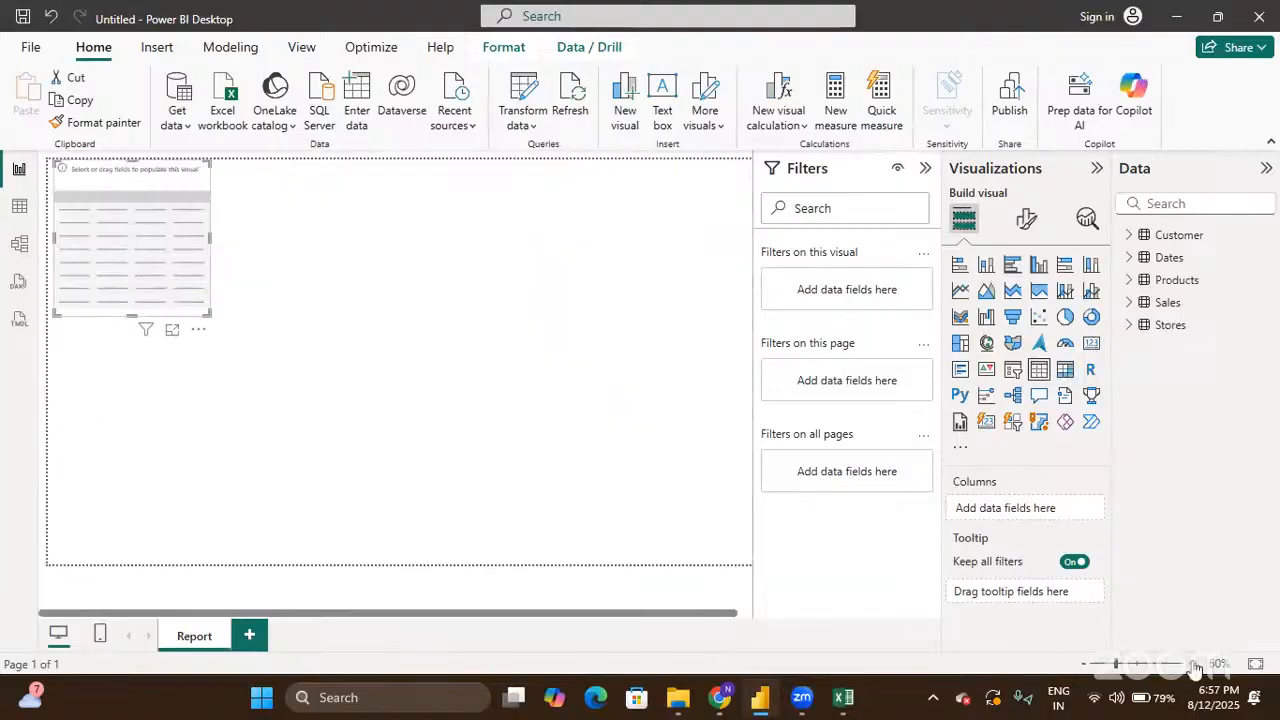
click(921, 168)
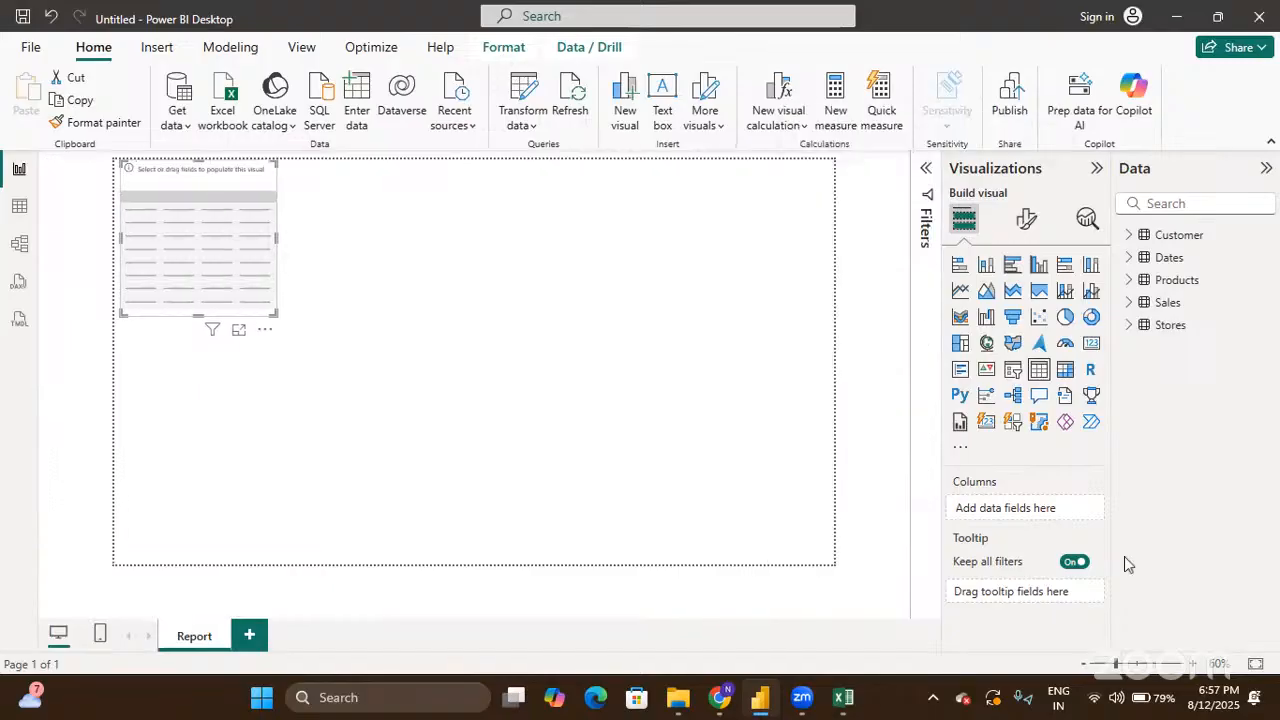
click(1192, 663)
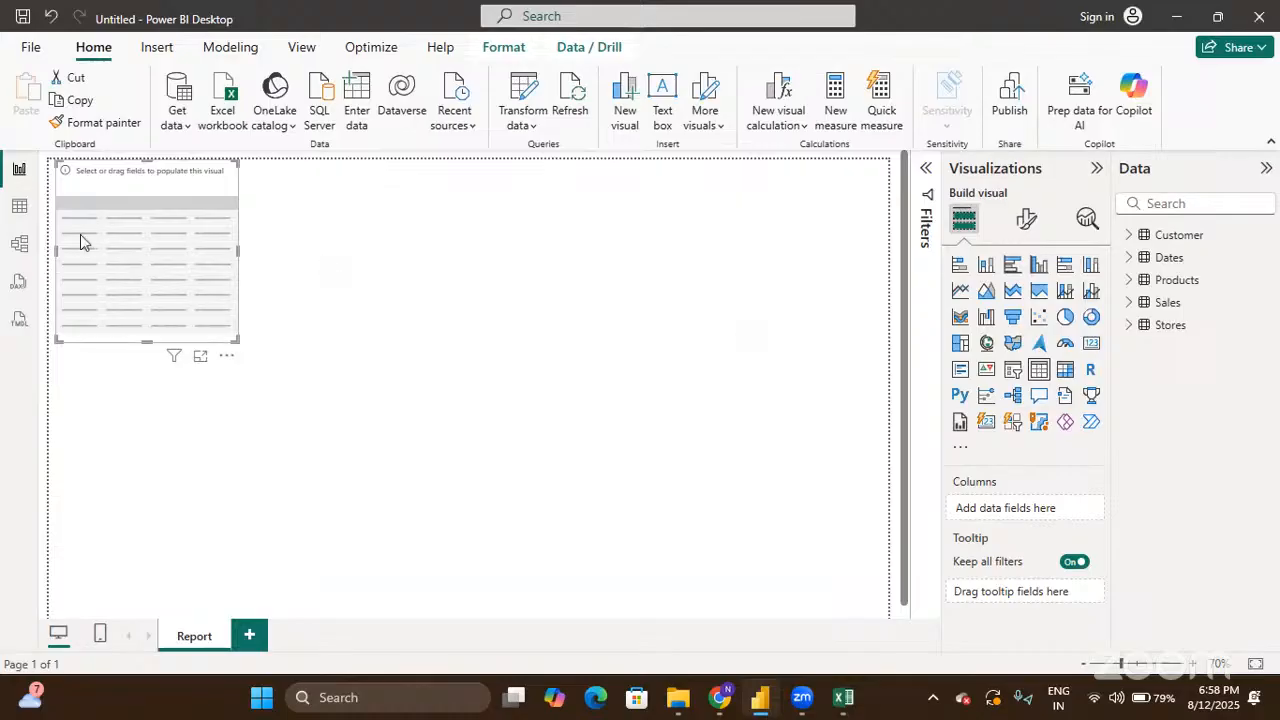
Step: Look at the Stores sheet of Store_data_normalized.xlsx in Excel and return to the Power BI report
click(314, 274)
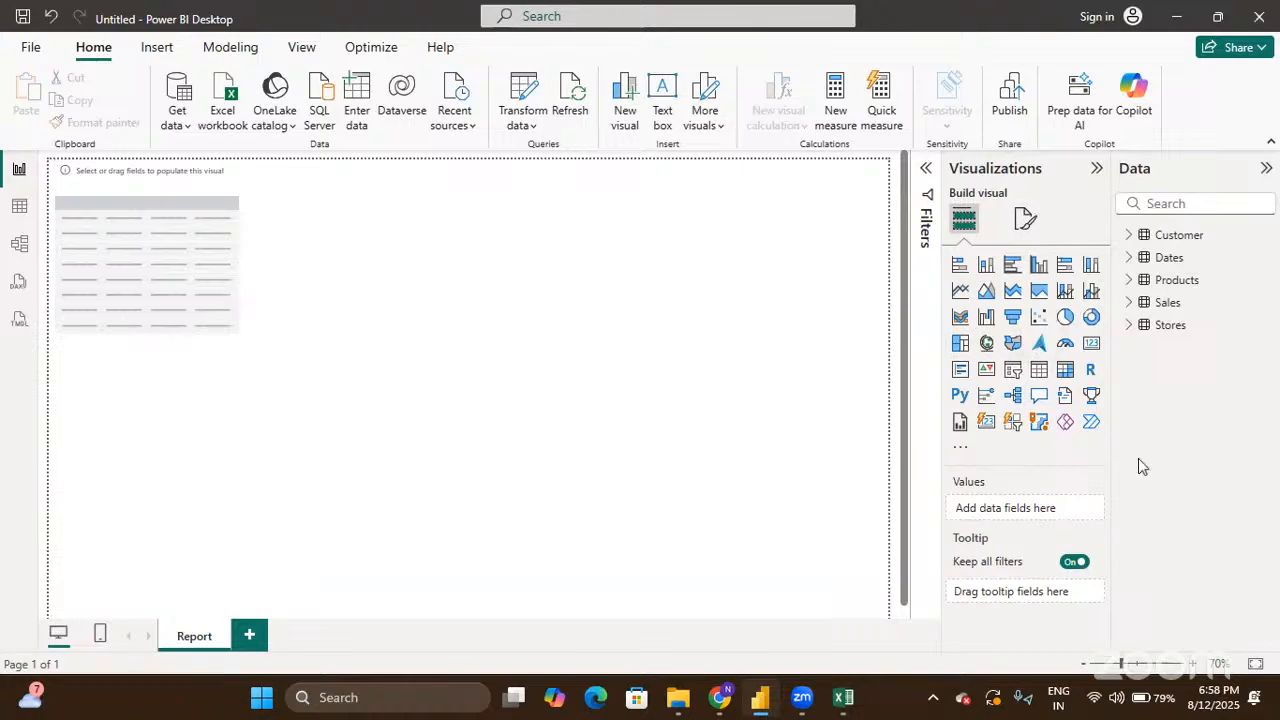
click(200, 281)
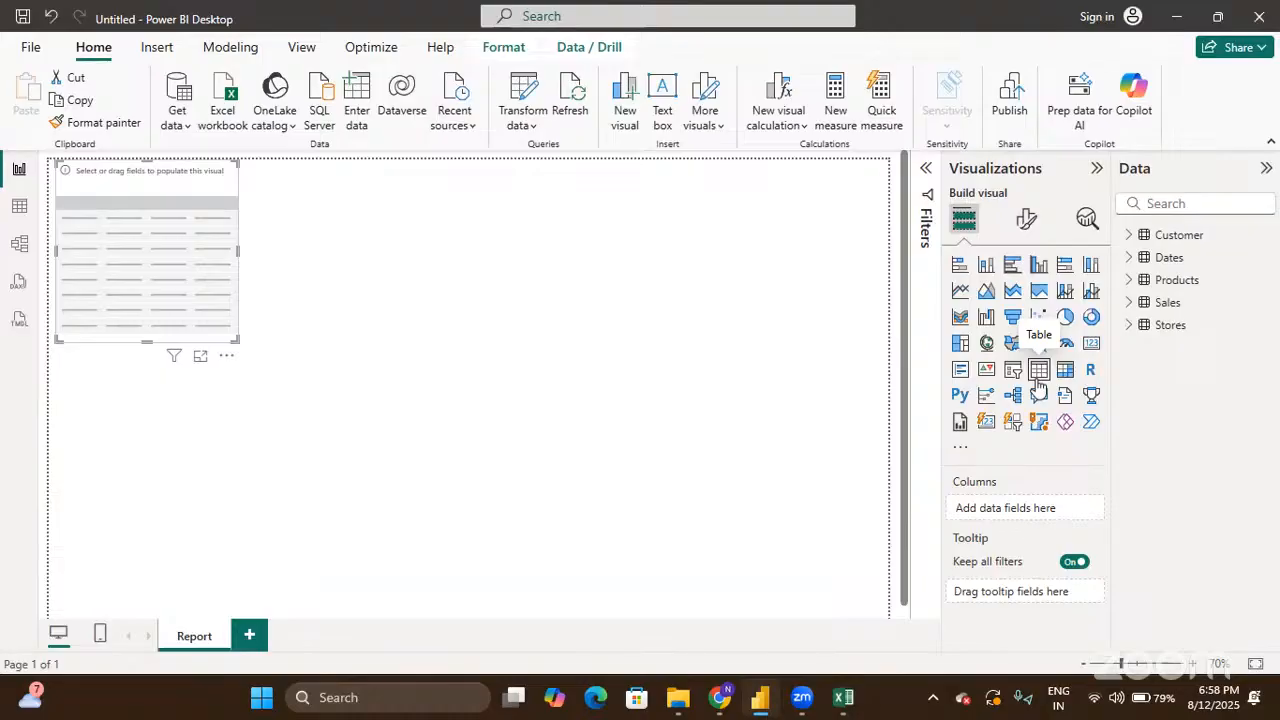
click(842, 699)
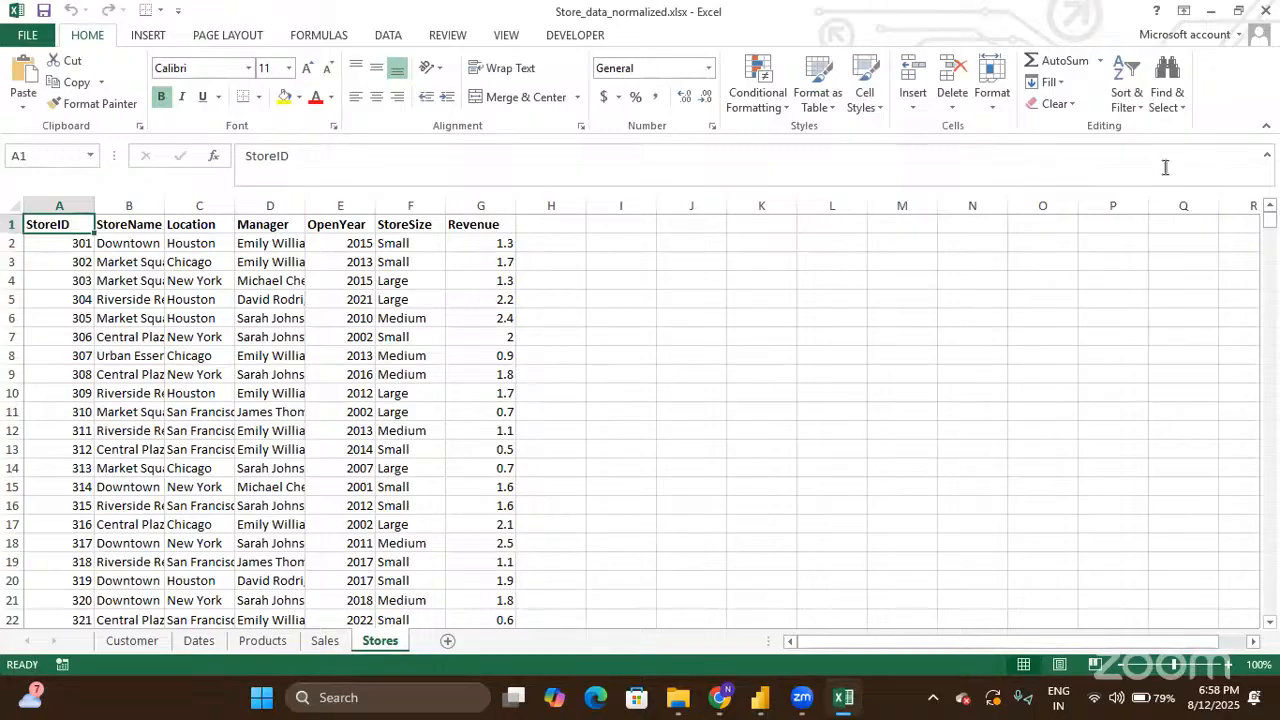
click(1210, 10)
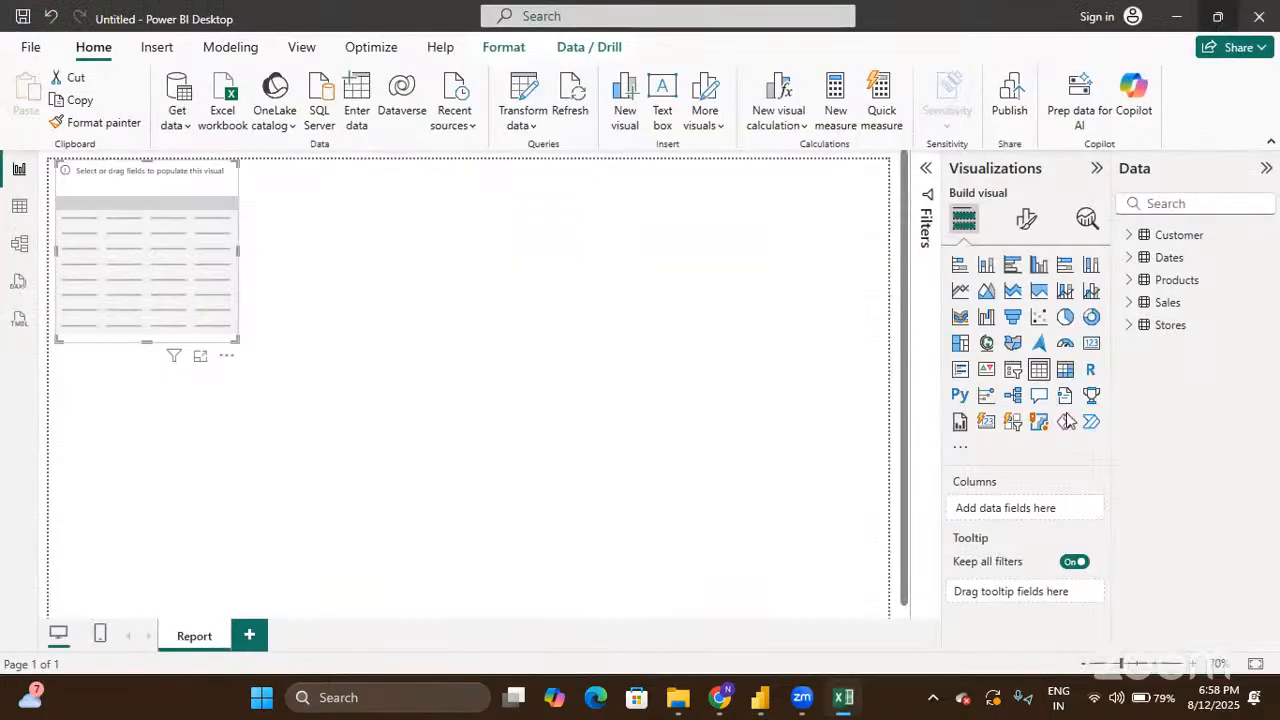
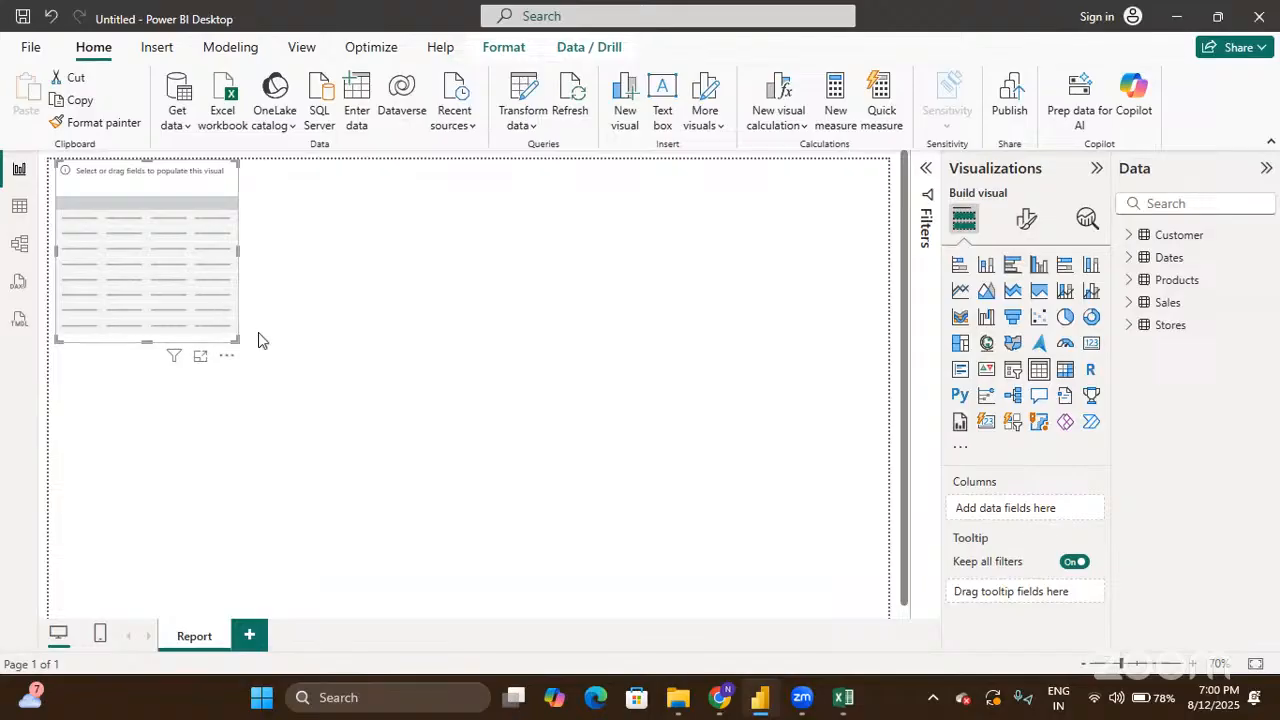
Step: Add ProductID from the Products table to the table visual and enlarge the visual in both directions
drag(238, 340, 276, 286)
drag(390, 218, 256, 345)
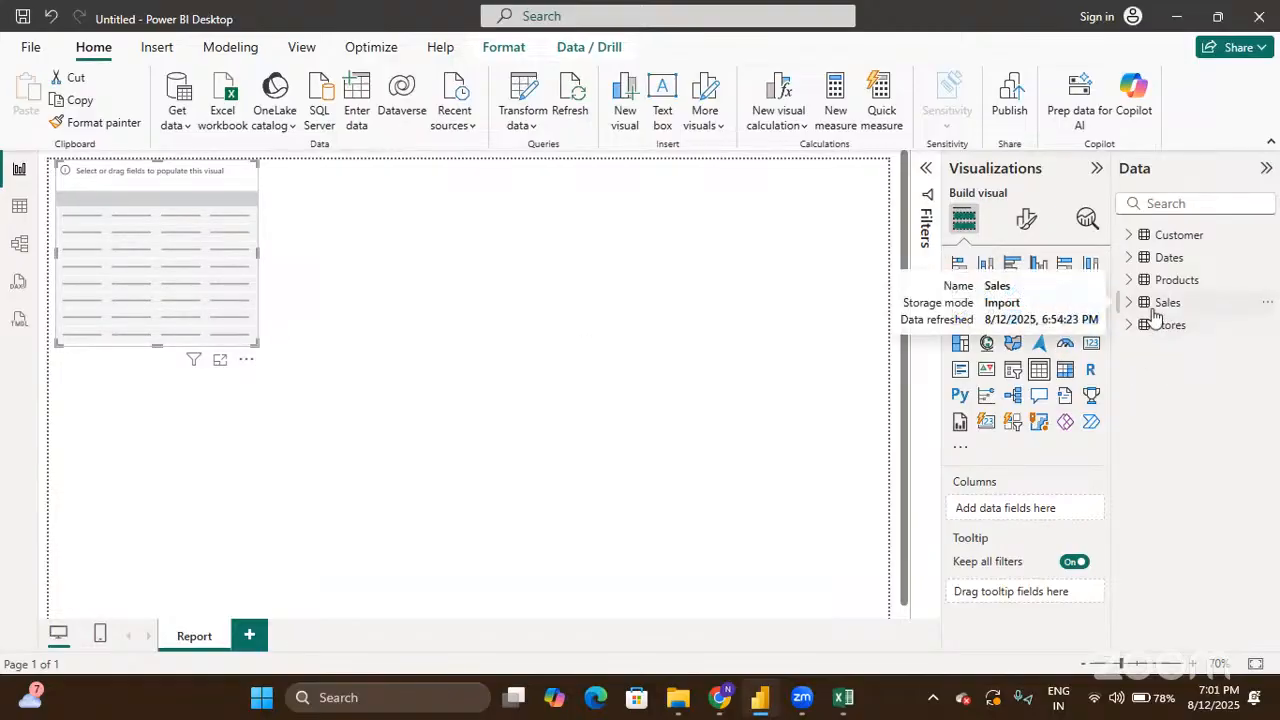
click(1130, 280)
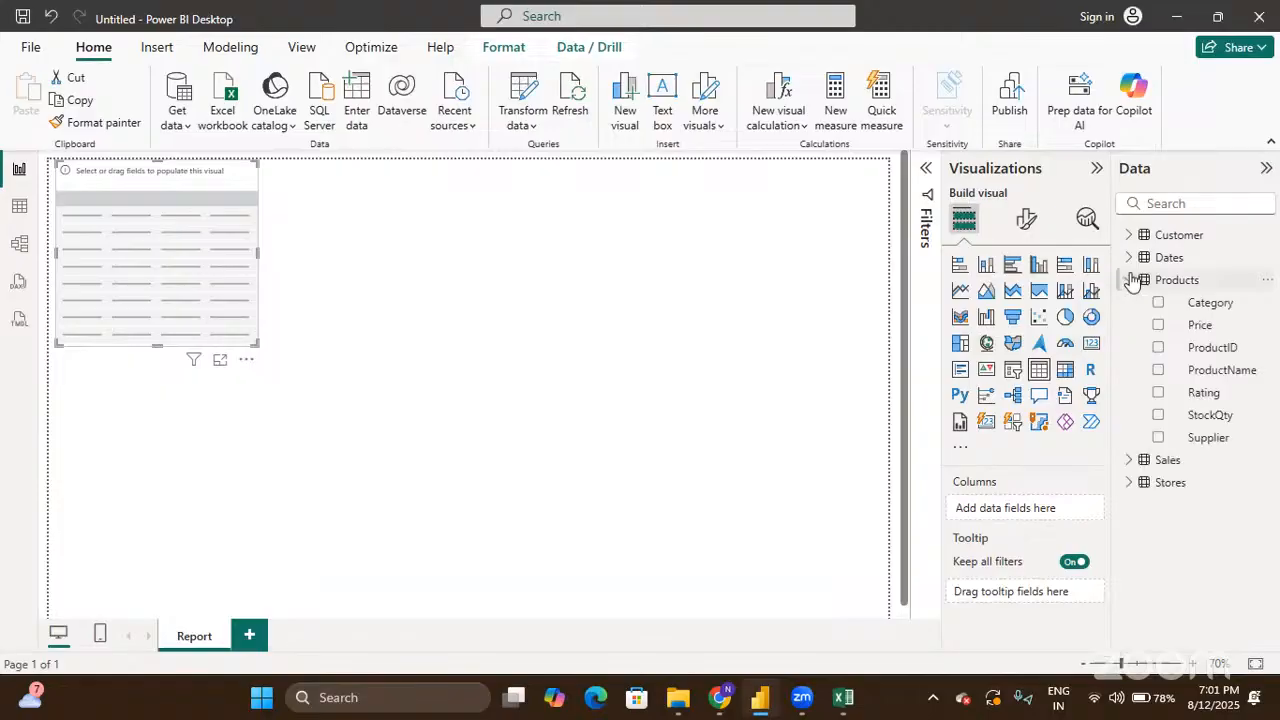
click(1158, 348)
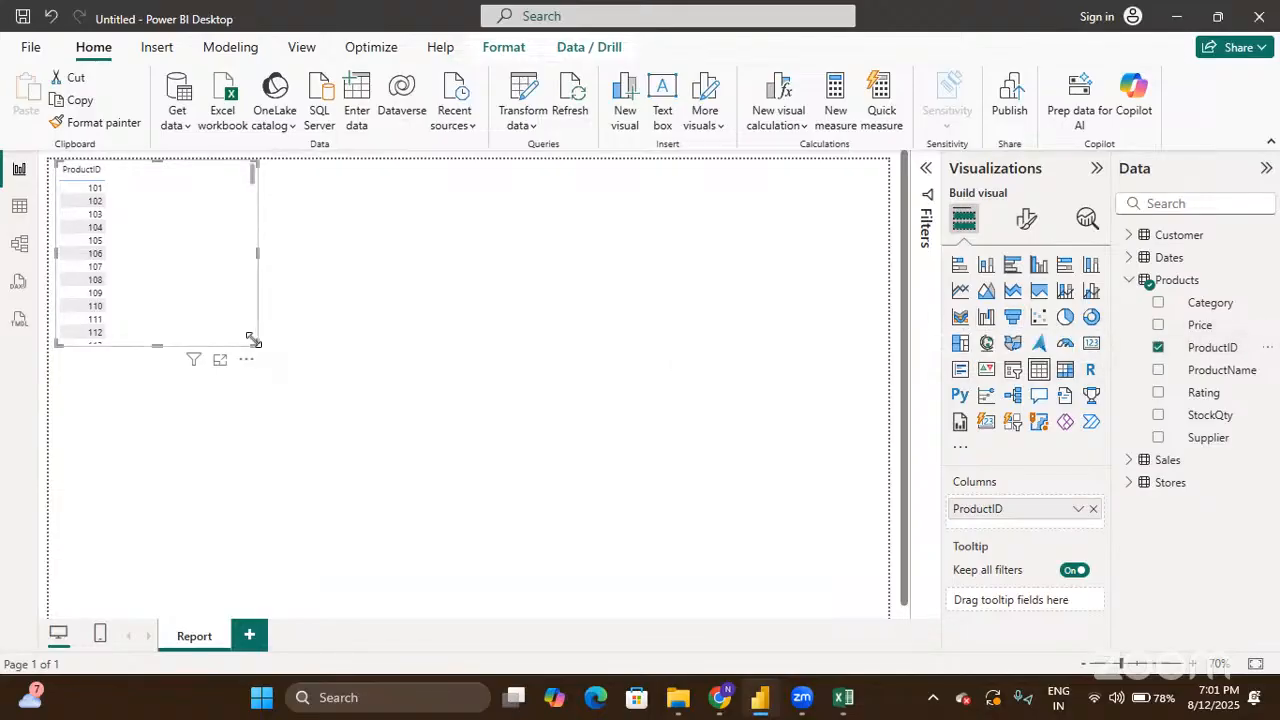
drag(252, 340, 440, 563)
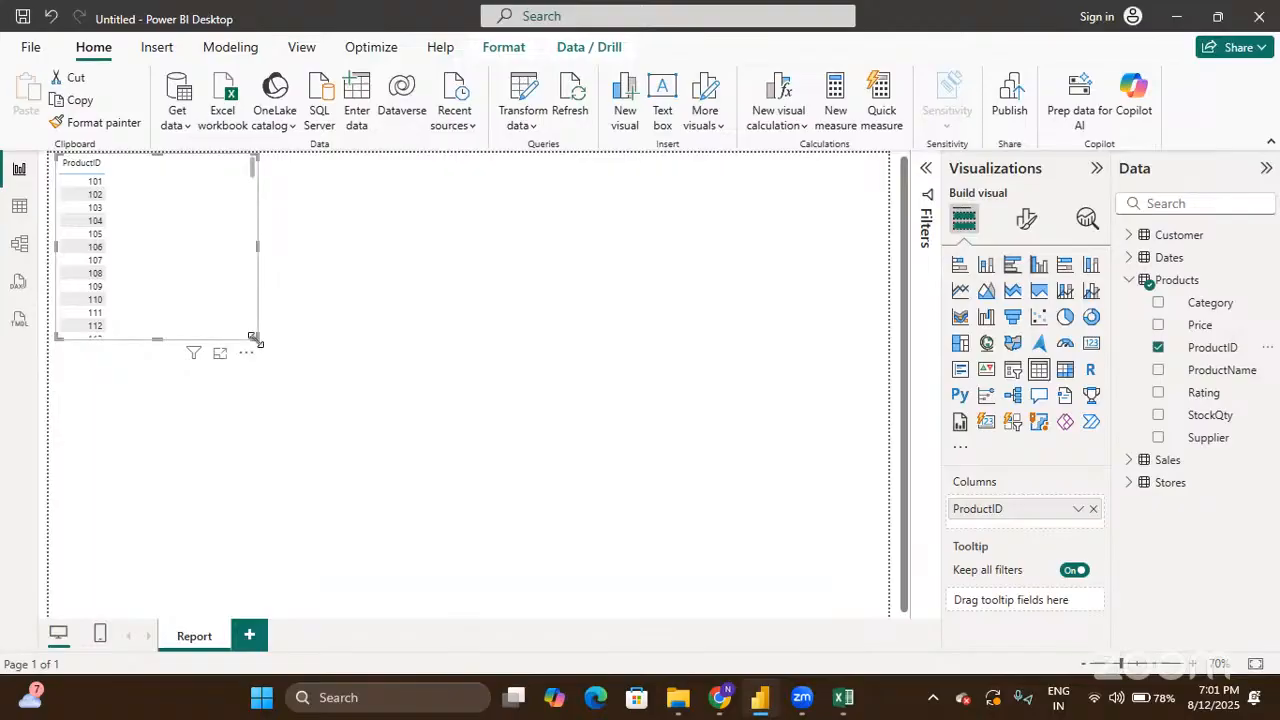
drag(253, 336, 372, 443)
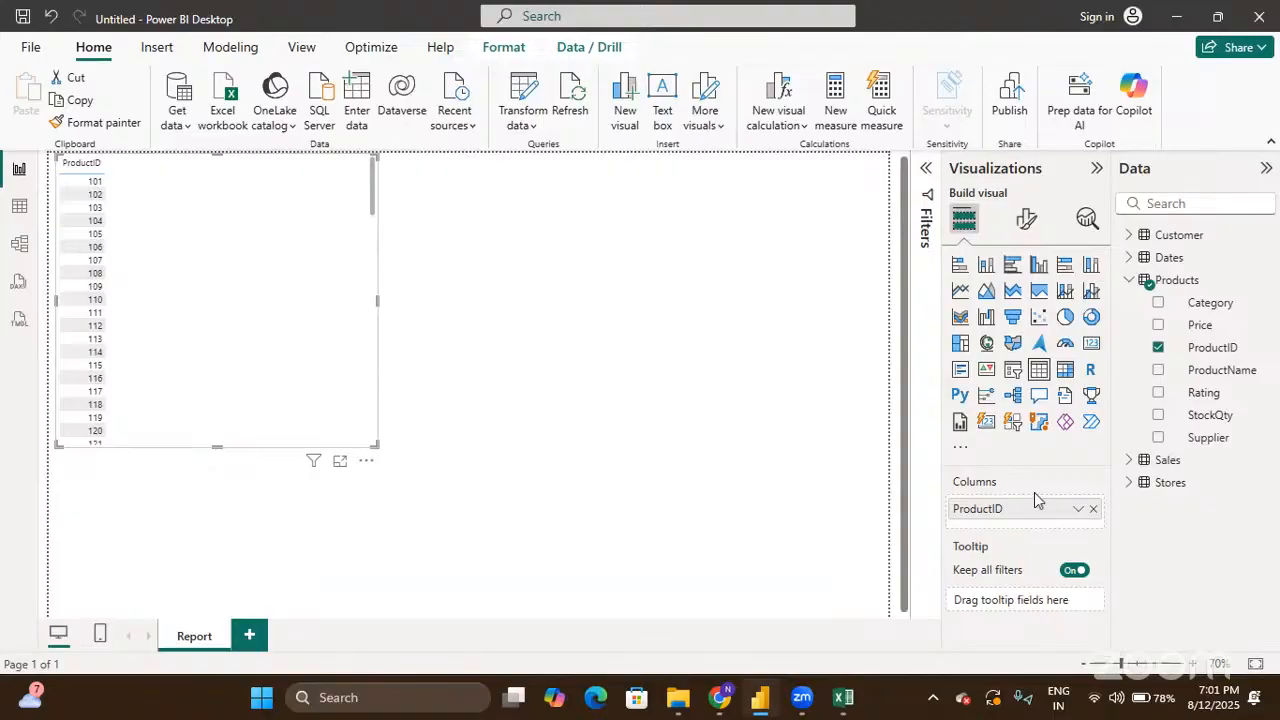
Step: Add ProductName and Category from the Products table as the visual's second and third columns
click(1158, 370)
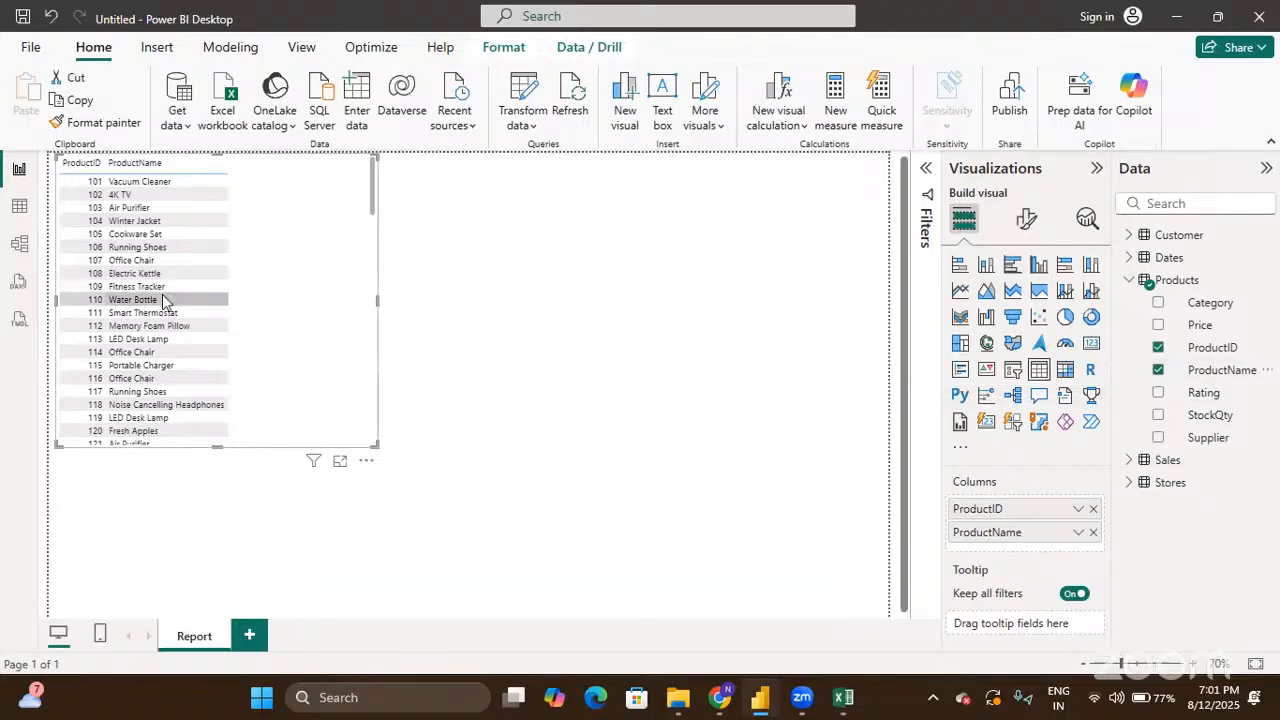
scroll(163, 292, down, 15)
scroll(165, 298, down, 5)
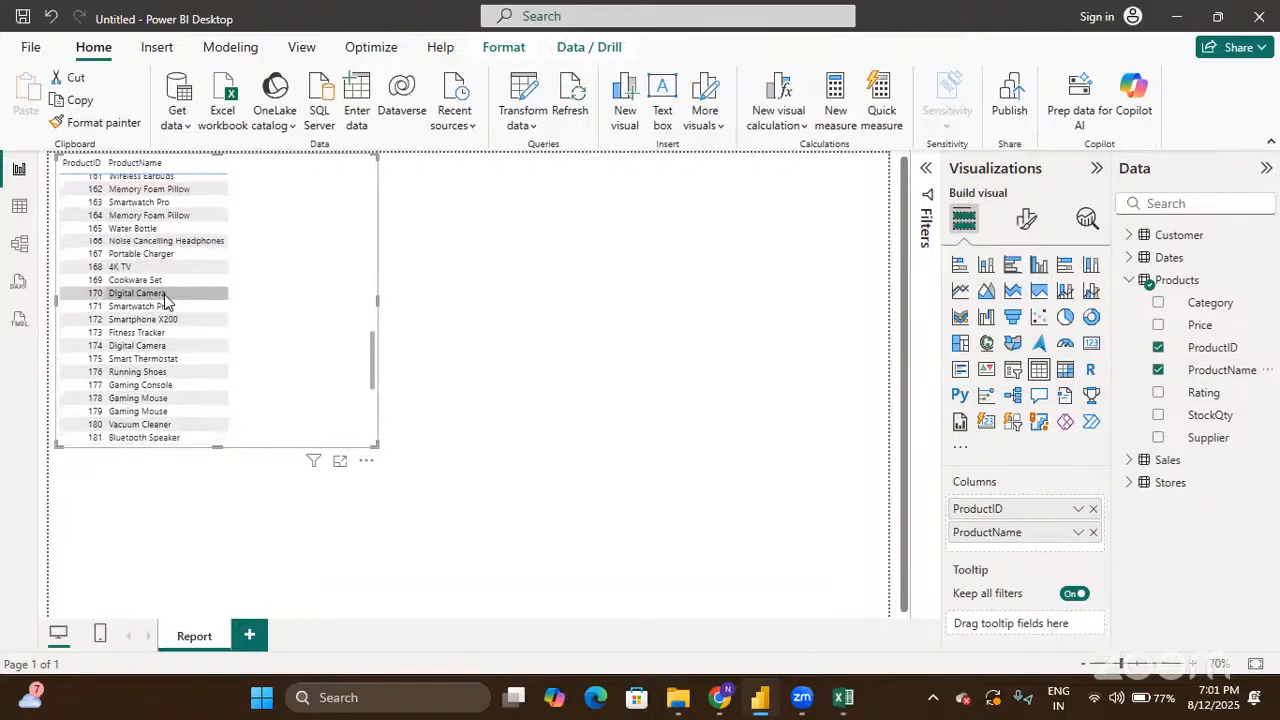
scroll(168, 300, up, 20)
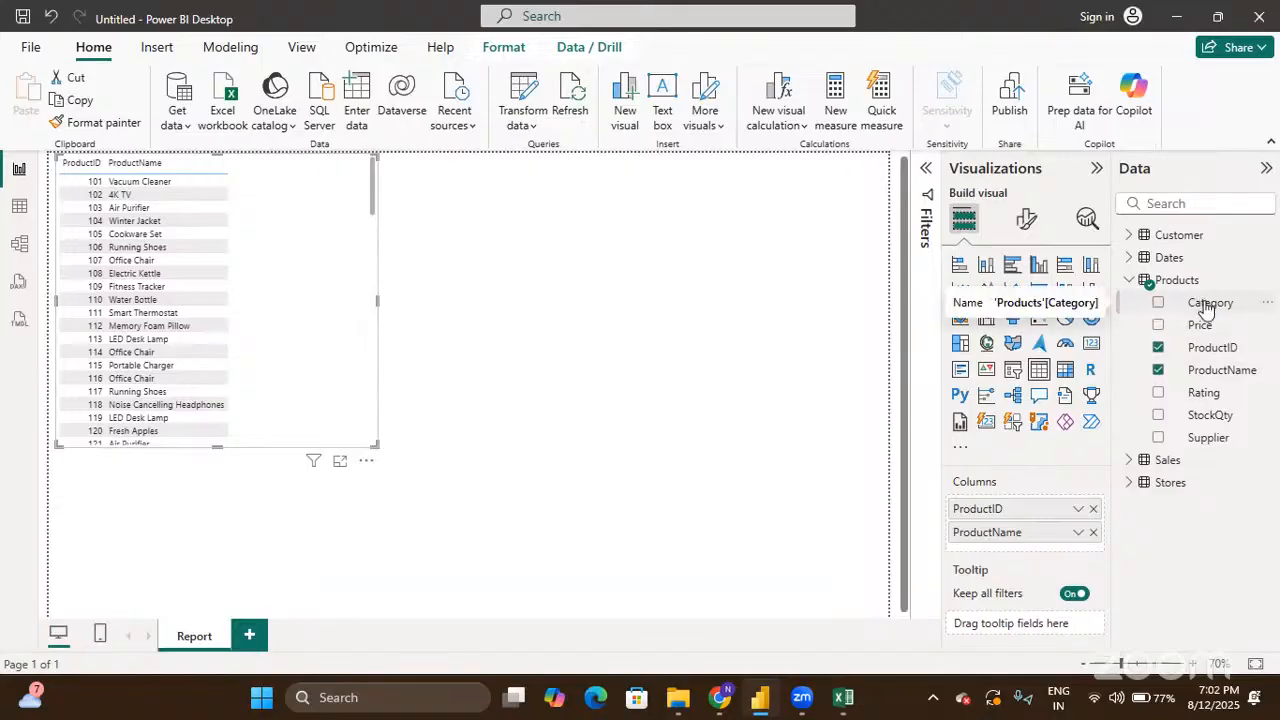
drag(1207, 305, 1030, 548)
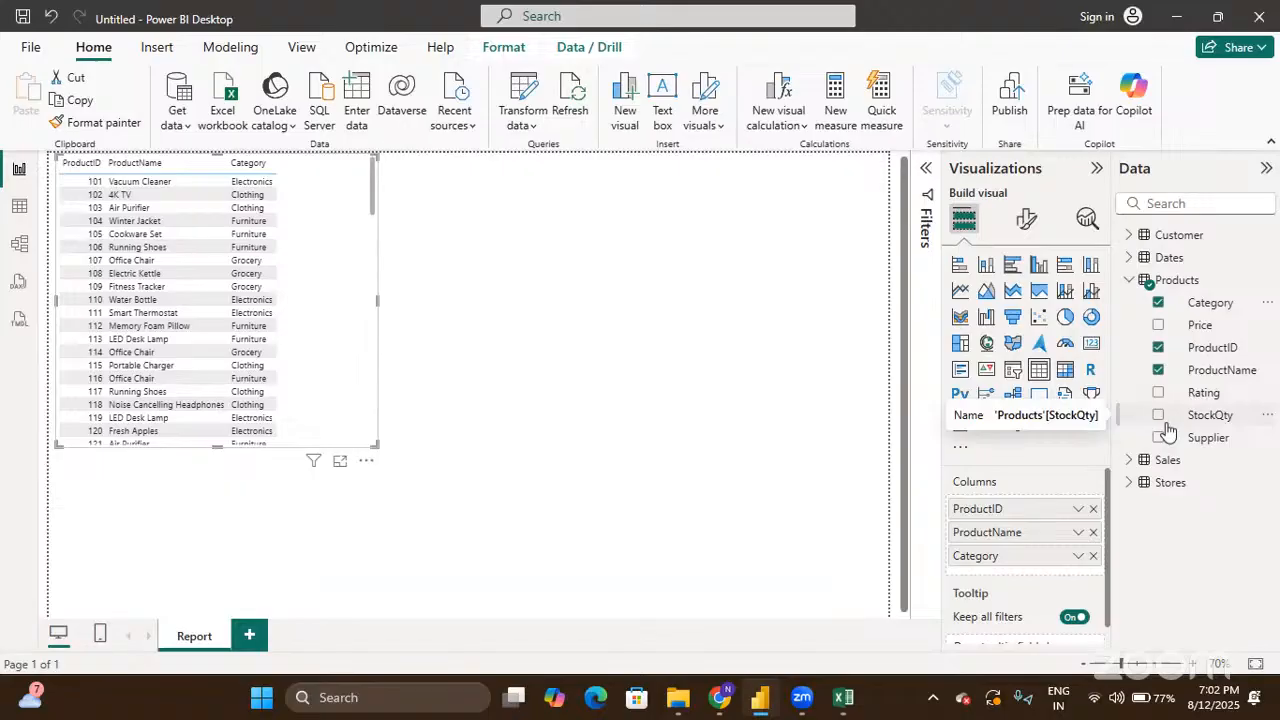
Step: Add Quantity from the Sales table to the table visual and open that column's aggregation options
click(1127, 460)
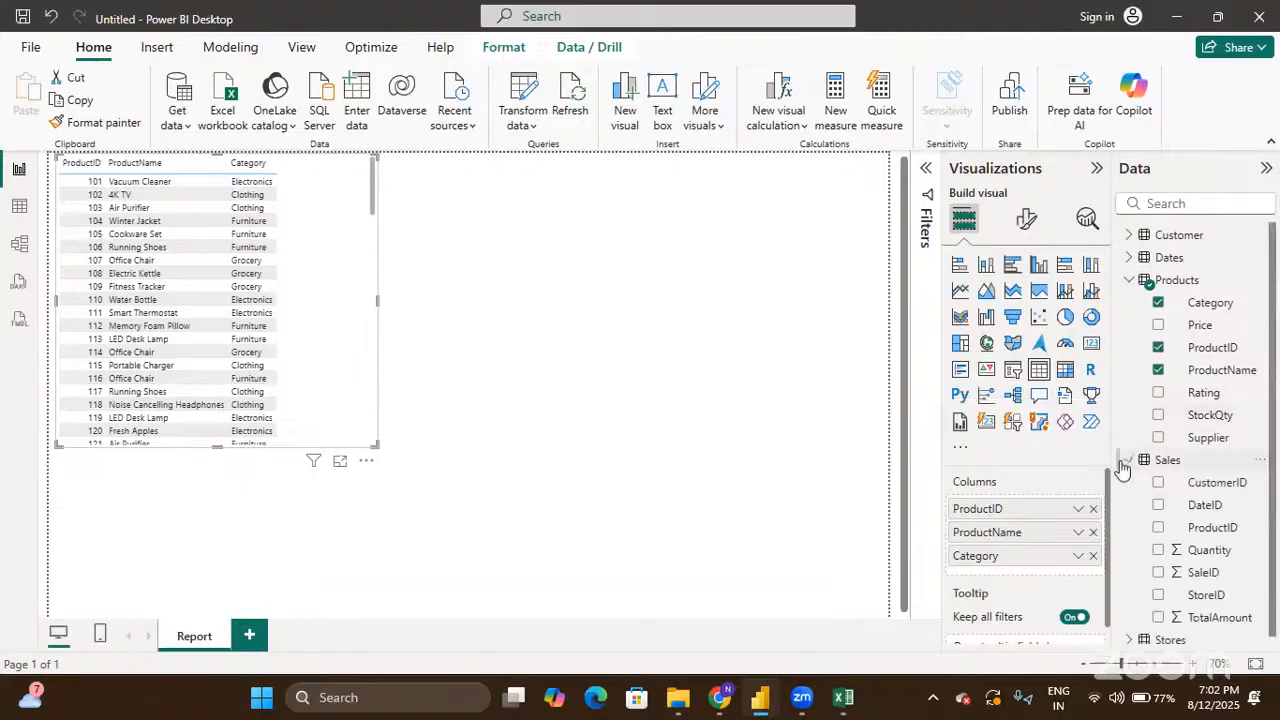
click(1159, 551)
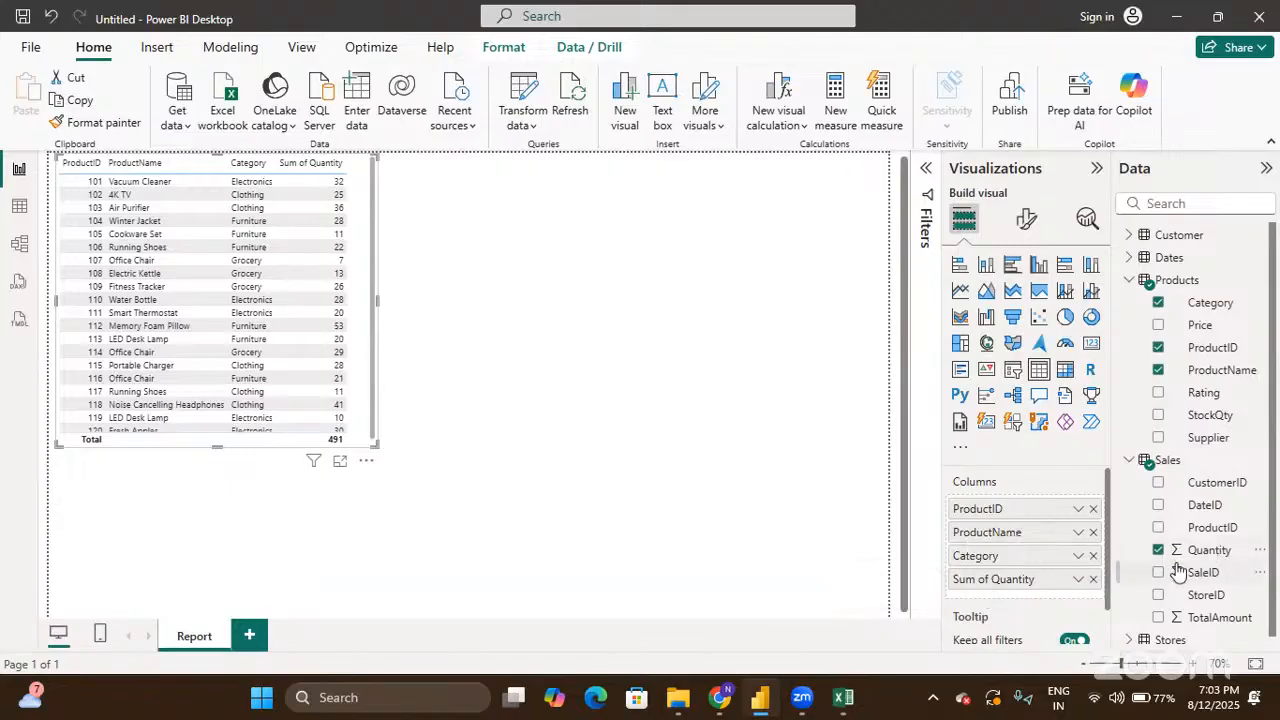
click(1078, 580)
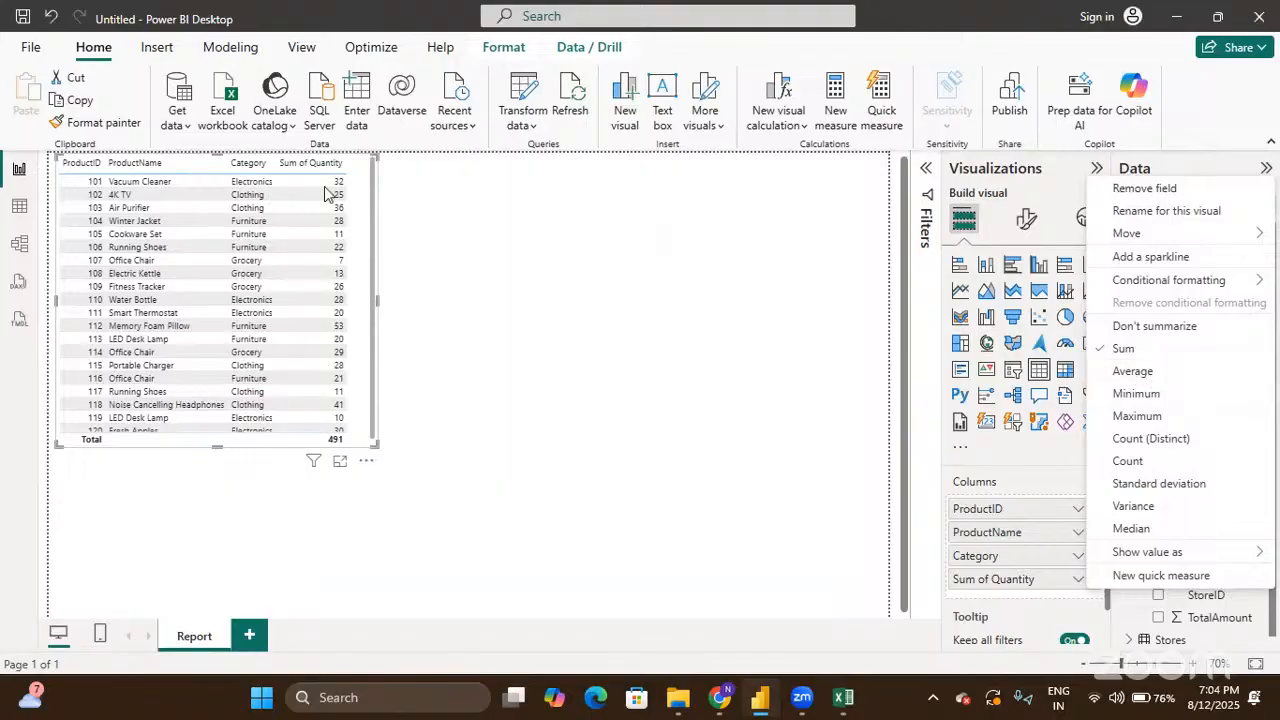
Step: Rename the summed quantity column in the table visual to Total Quantity
click(1013, 580)
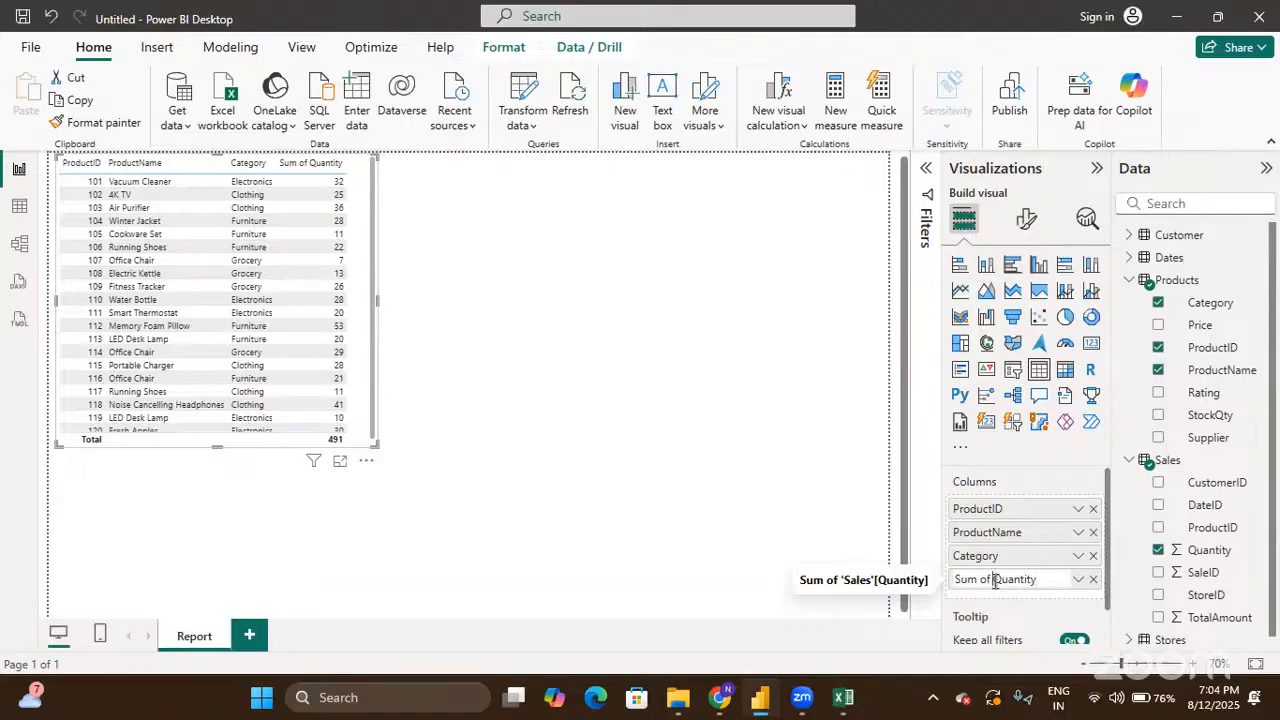
key(BackSpace)
key(BackSpace)
key(BackSpace)
key(BackSpace)
key(BackSpace)
key(BackSpace)
key(BackSpace)
text(Total)
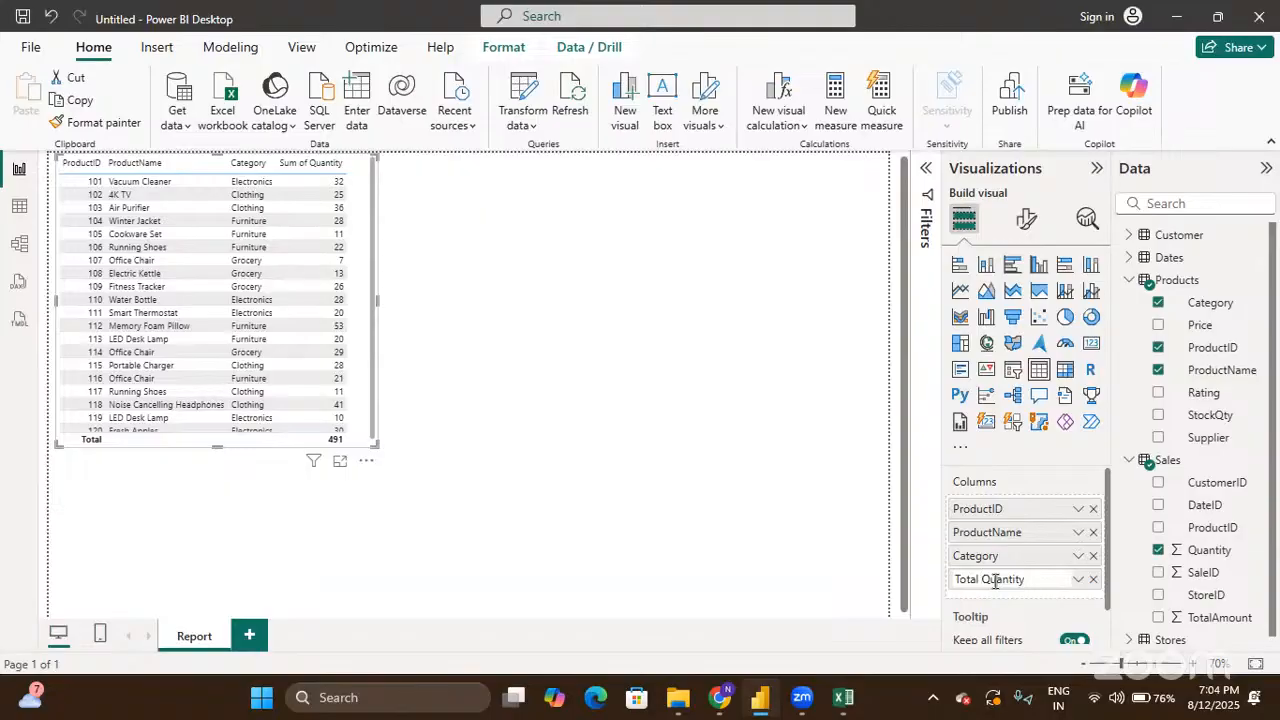
key(Return)
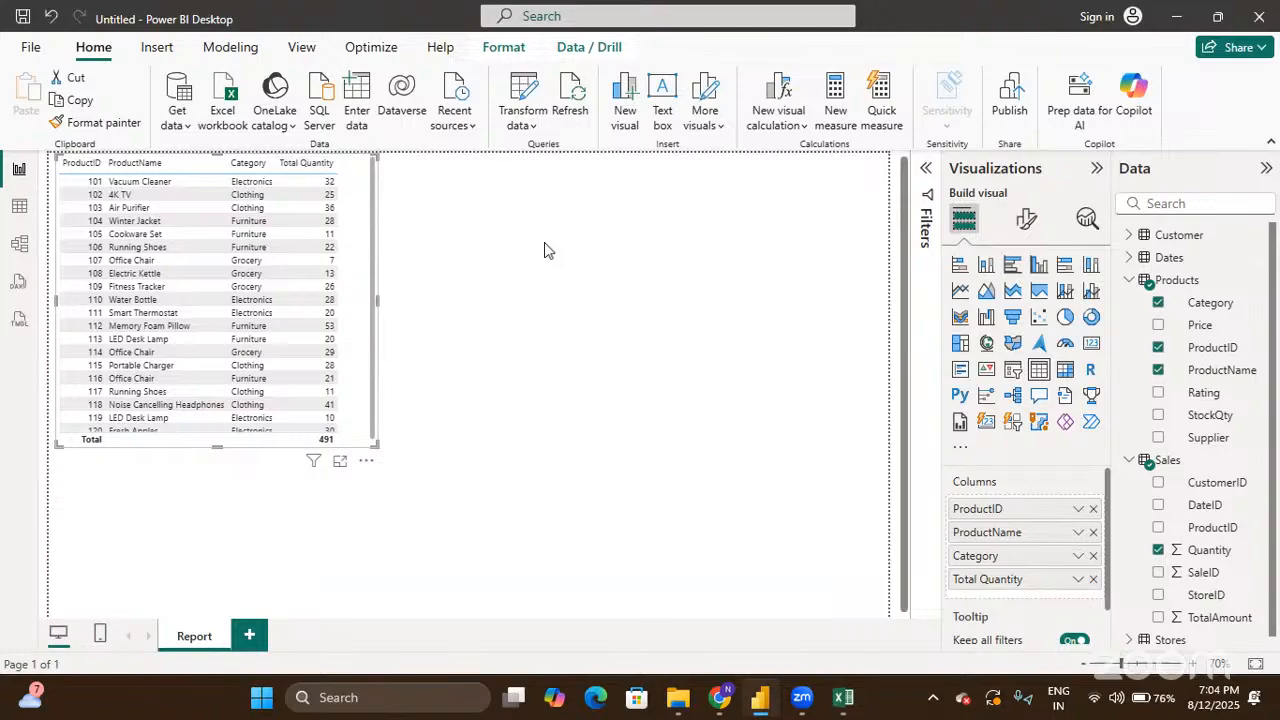
Step: Add TotalAmount from the Sales table to the table visual and widen the visual to fit the new column
scroll(1197, 450, down, 1)
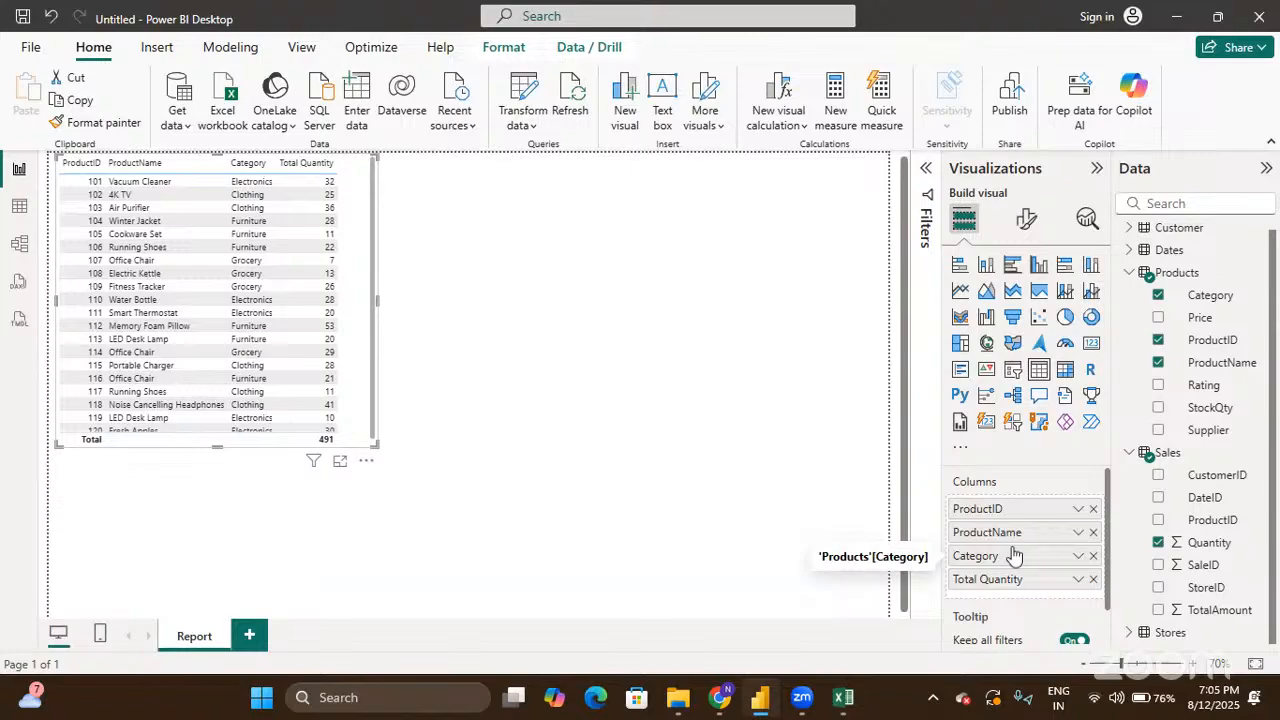
click(1158, 610)
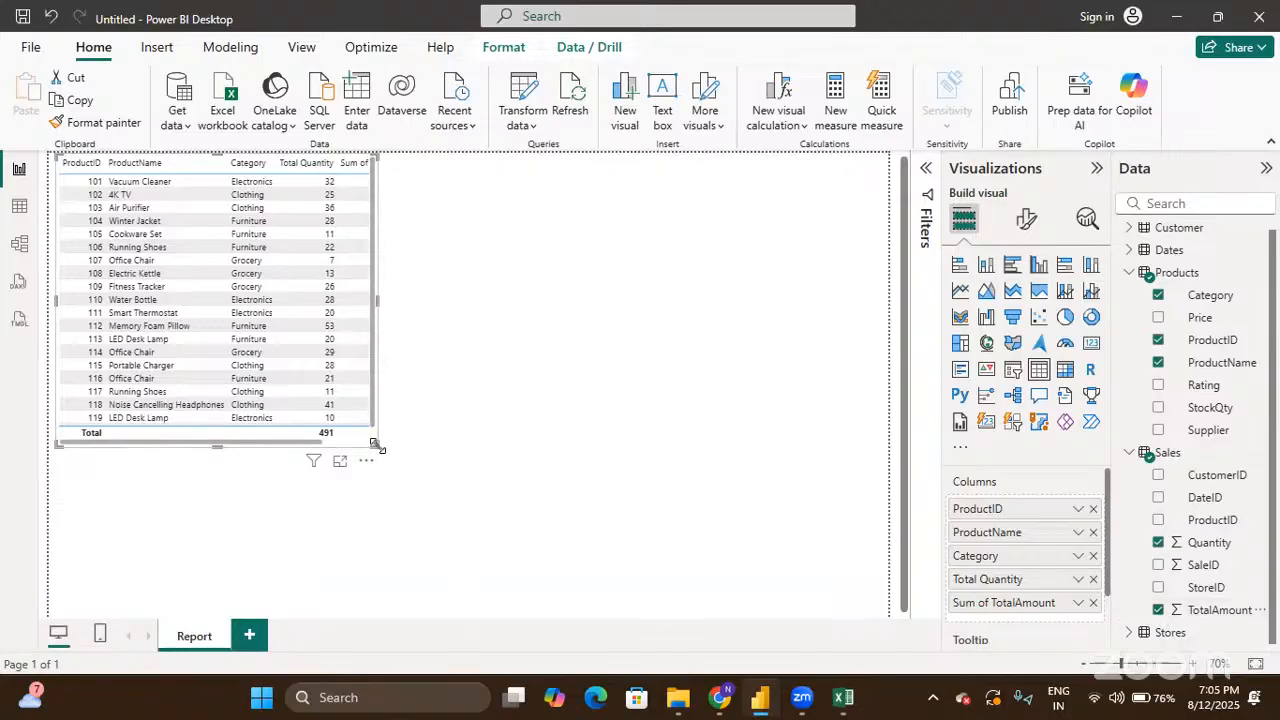
drag(376, 446, 426, 458)
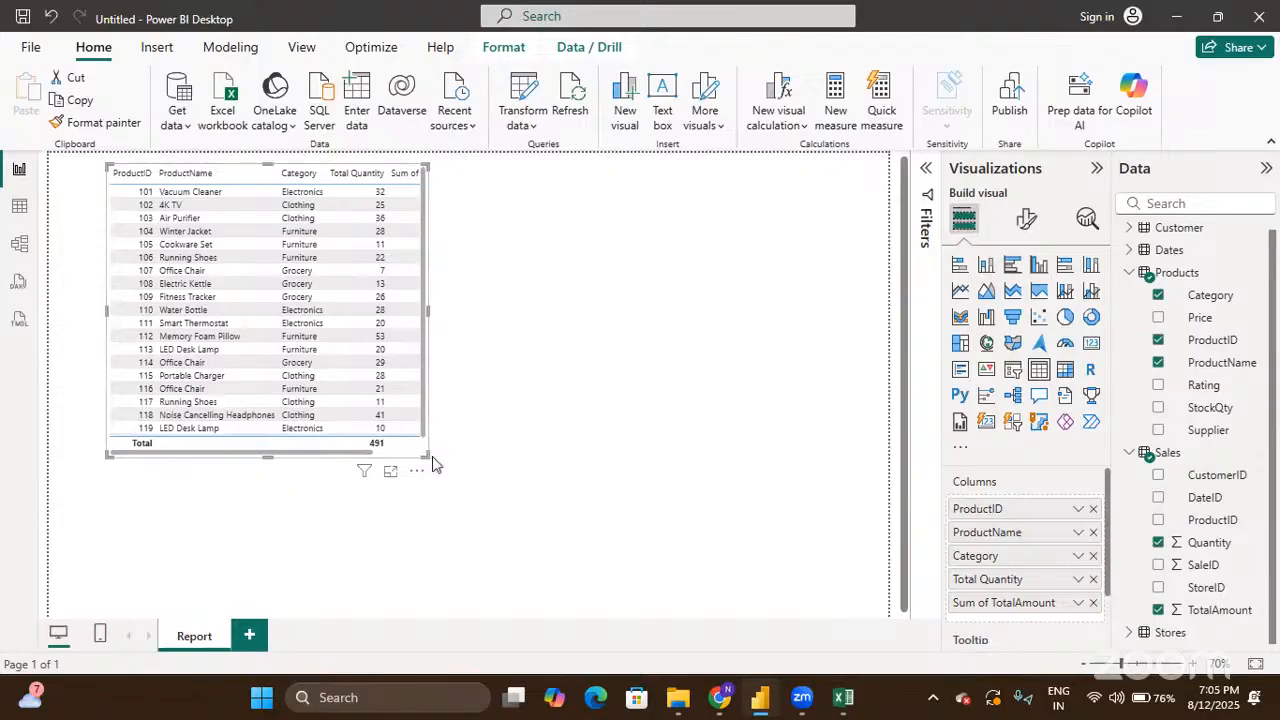
key(ctrl+z)
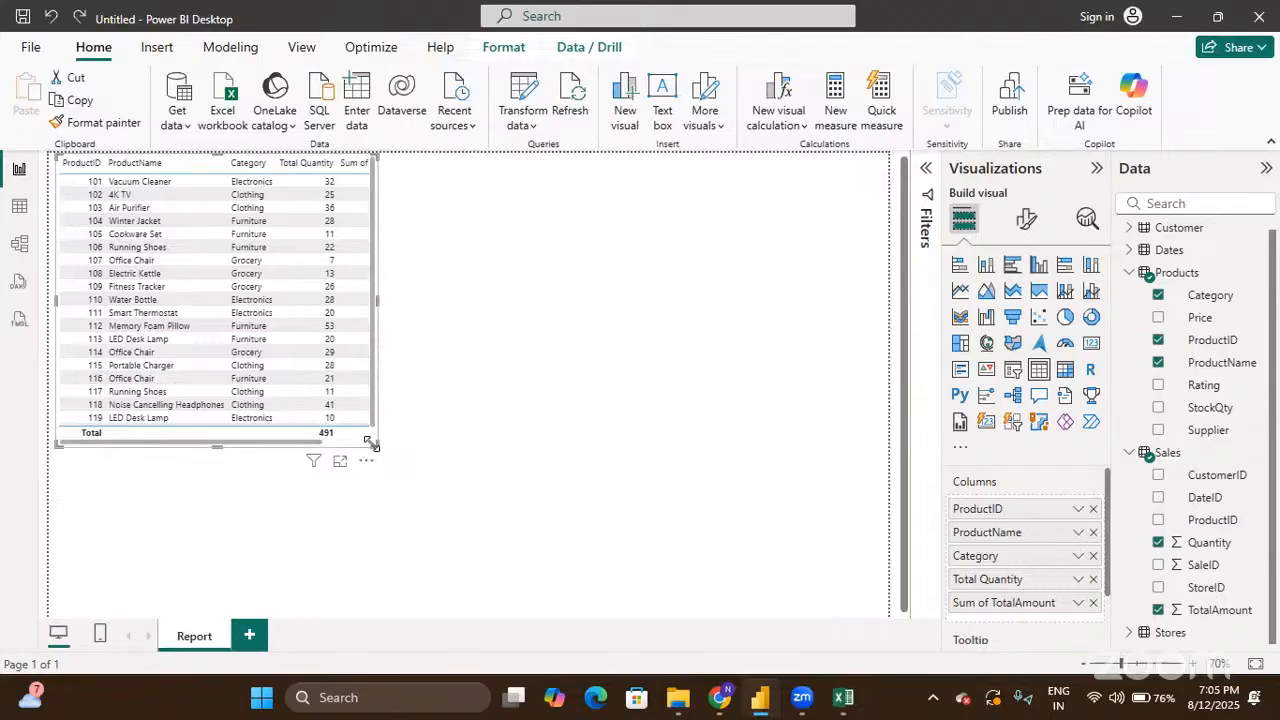
drag(370, 443, 440, 456)
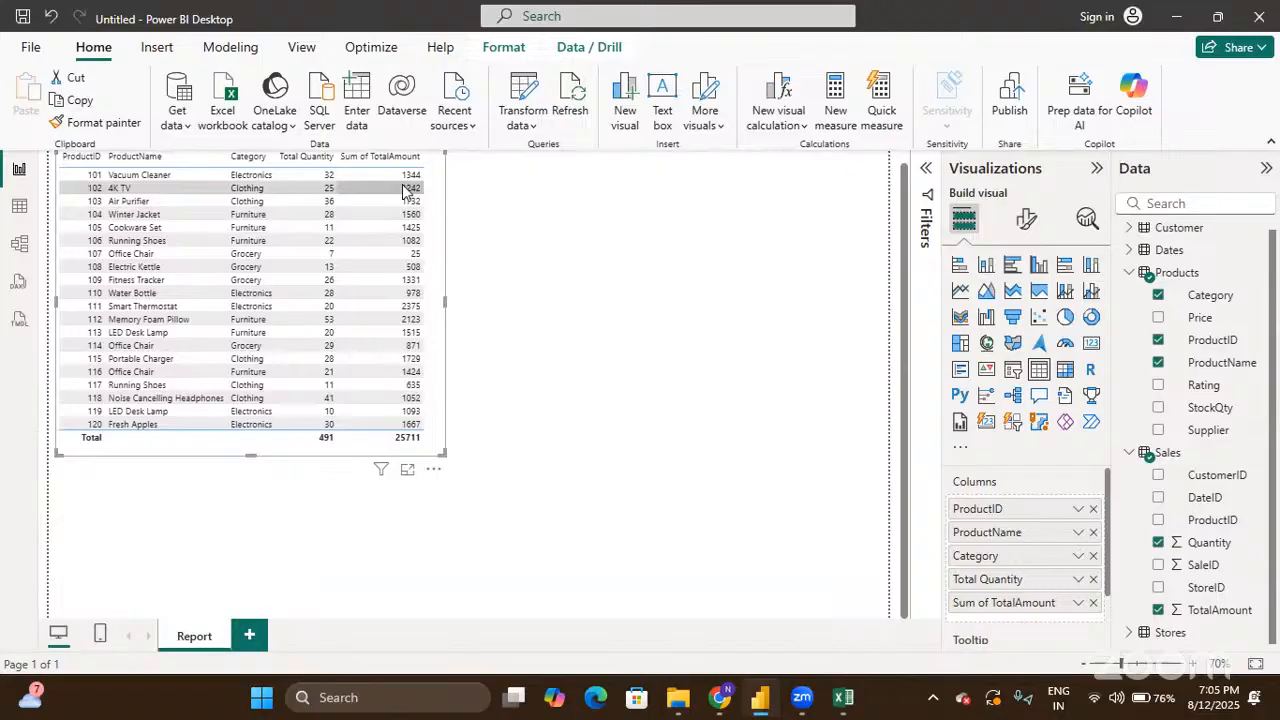
Step: Rename the Sum of TotalAmount column in the table visual to Total Amount
double_click(995, 604)
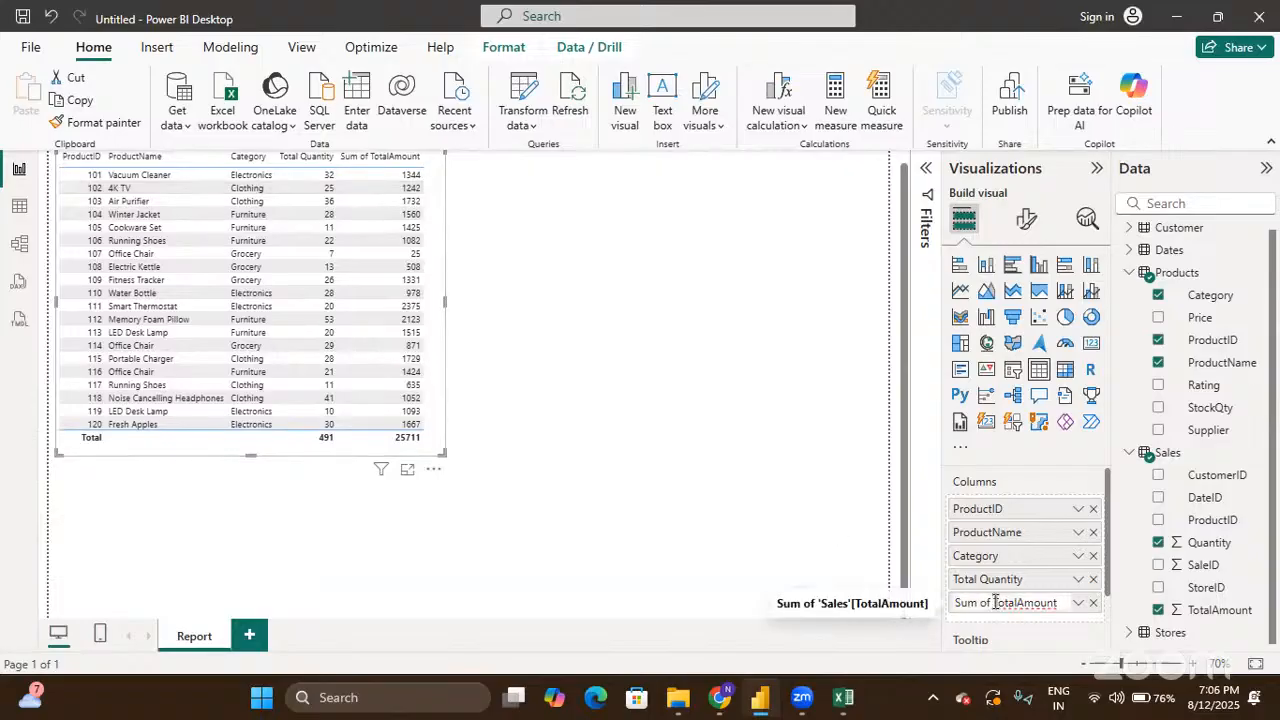
key(BackSpace)
key(BackSpace)
key(BackSpace)
key(BackSpace)
key(BackSpace)
key(BackSpace)
key(BackSpace)
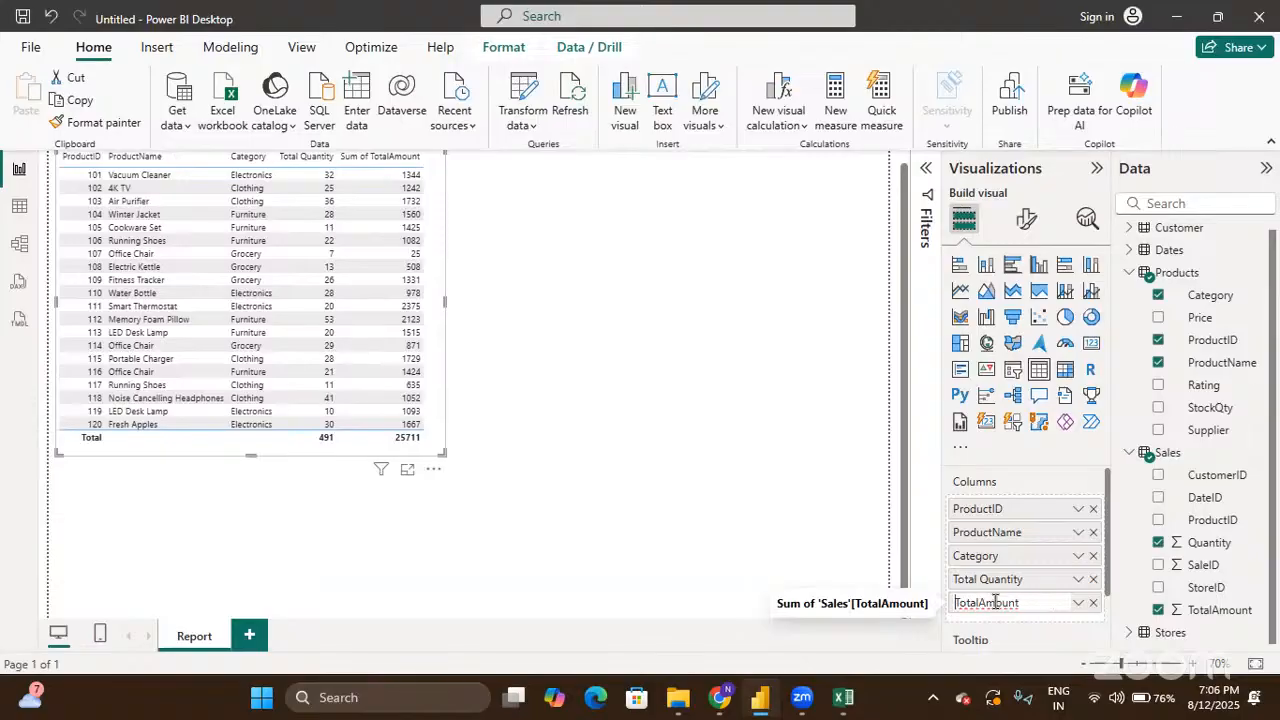
key(Right)
key(Right)
key(Right)
key(Right)
key(Right)
key(Return)
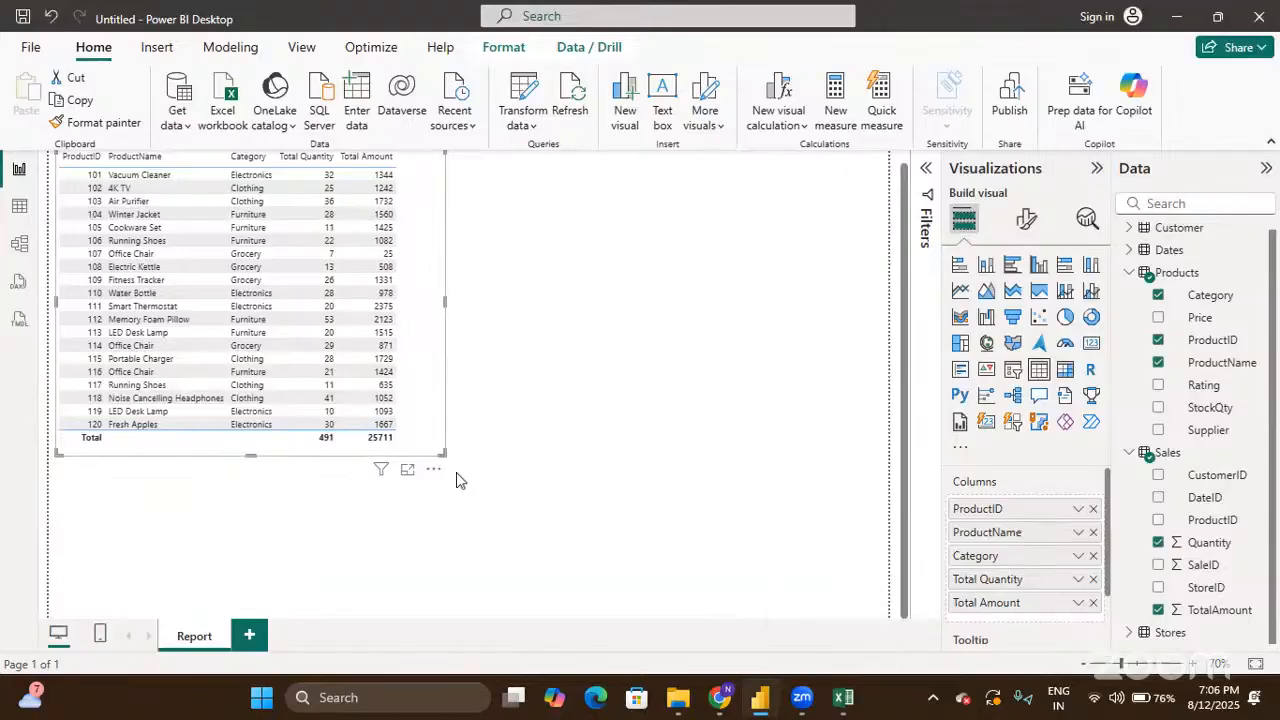
Step: Narrow the table visual to fit its columns and set the report page zoom to 80%
drag(442, 452, 415, 450)
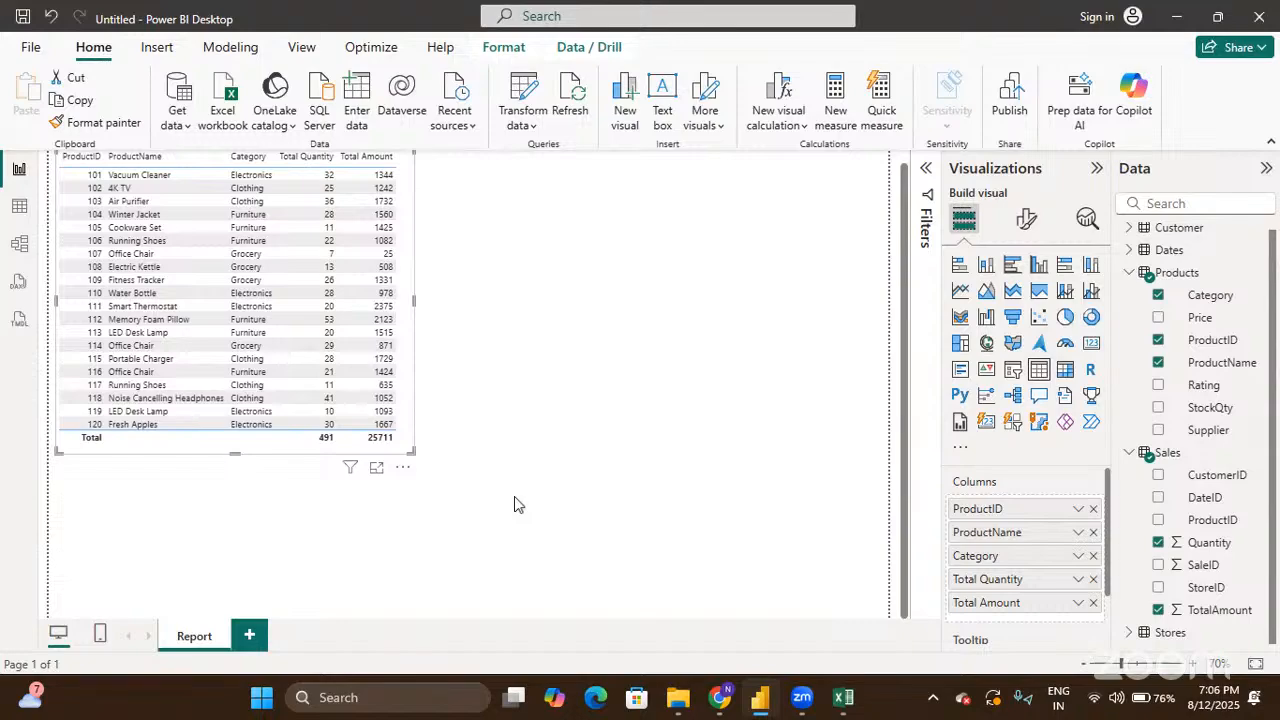
click(1195, 664)
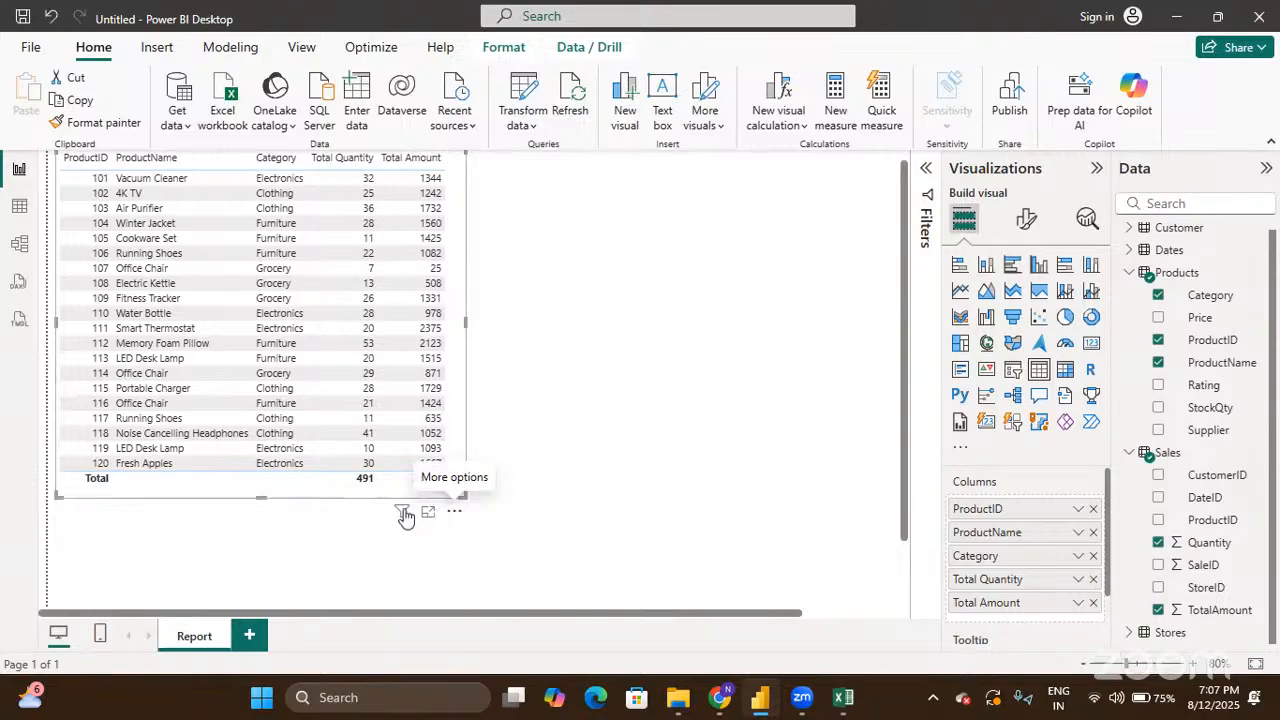
Step: Start exporting the table visual's data as a CSV file and cancel without saving
mouse_move(405, 515)
click(455, 515)
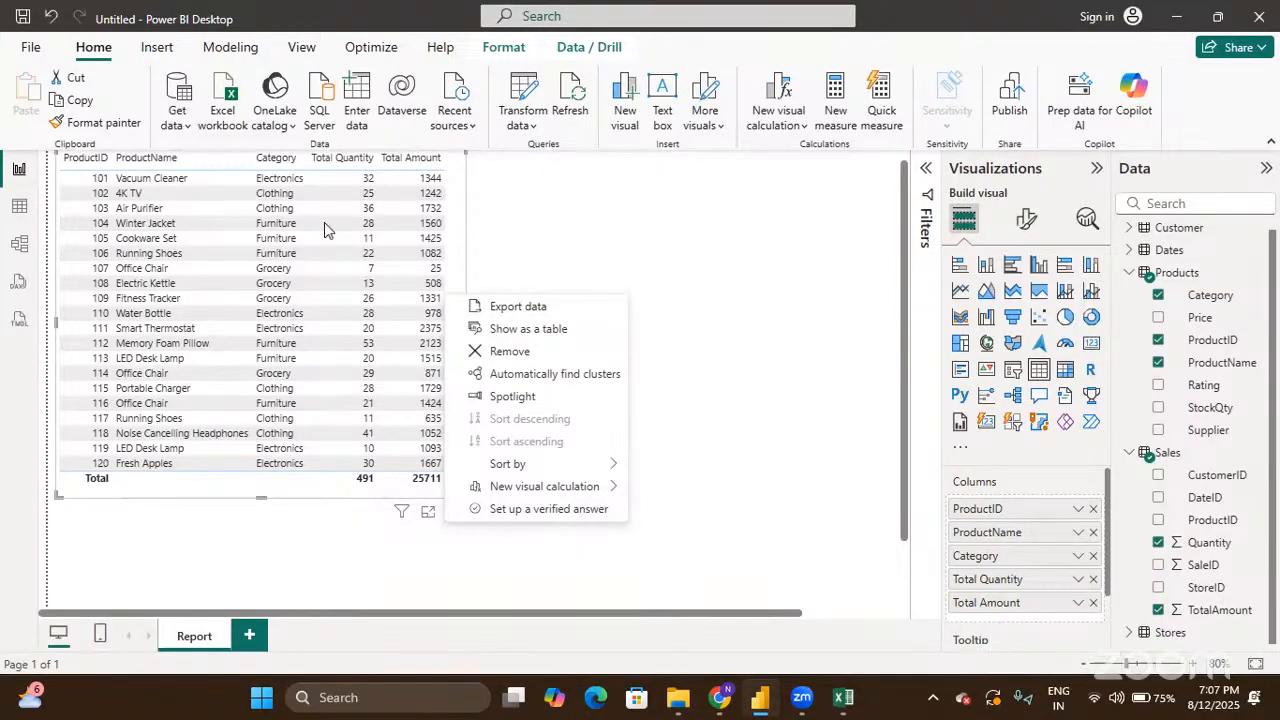
click(514, 312)
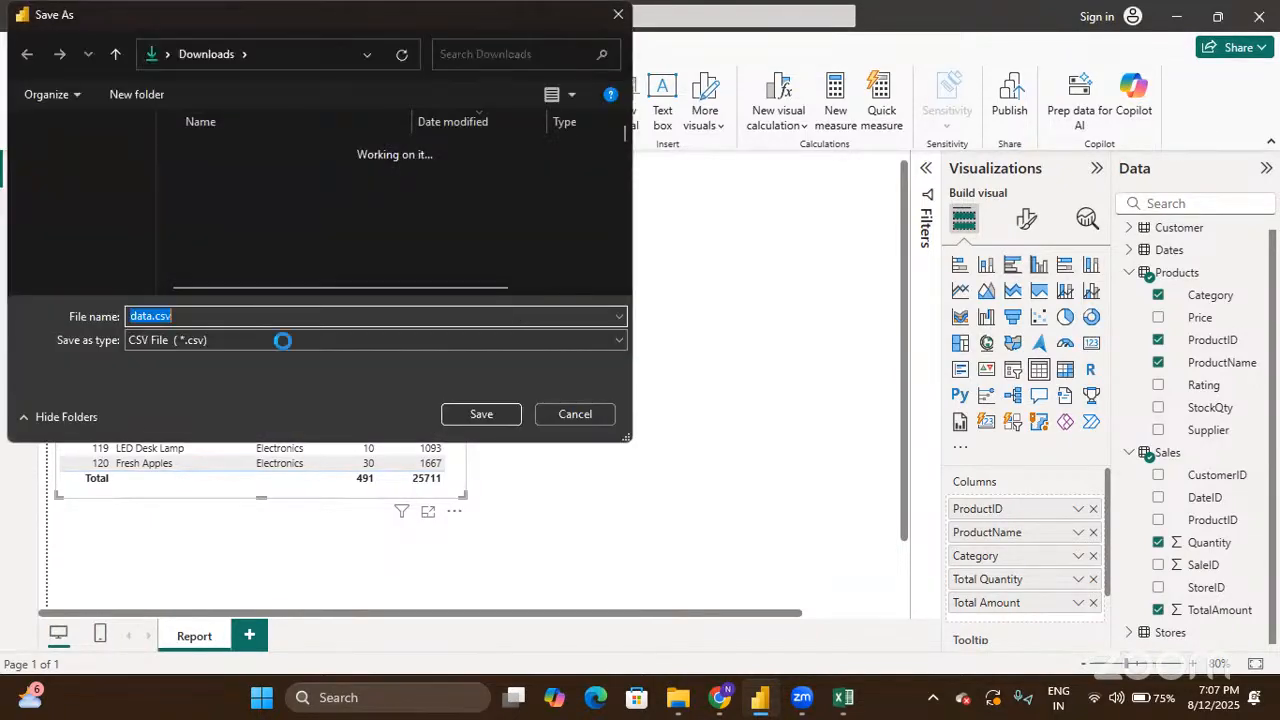
scroll(92, 235, down, 1)
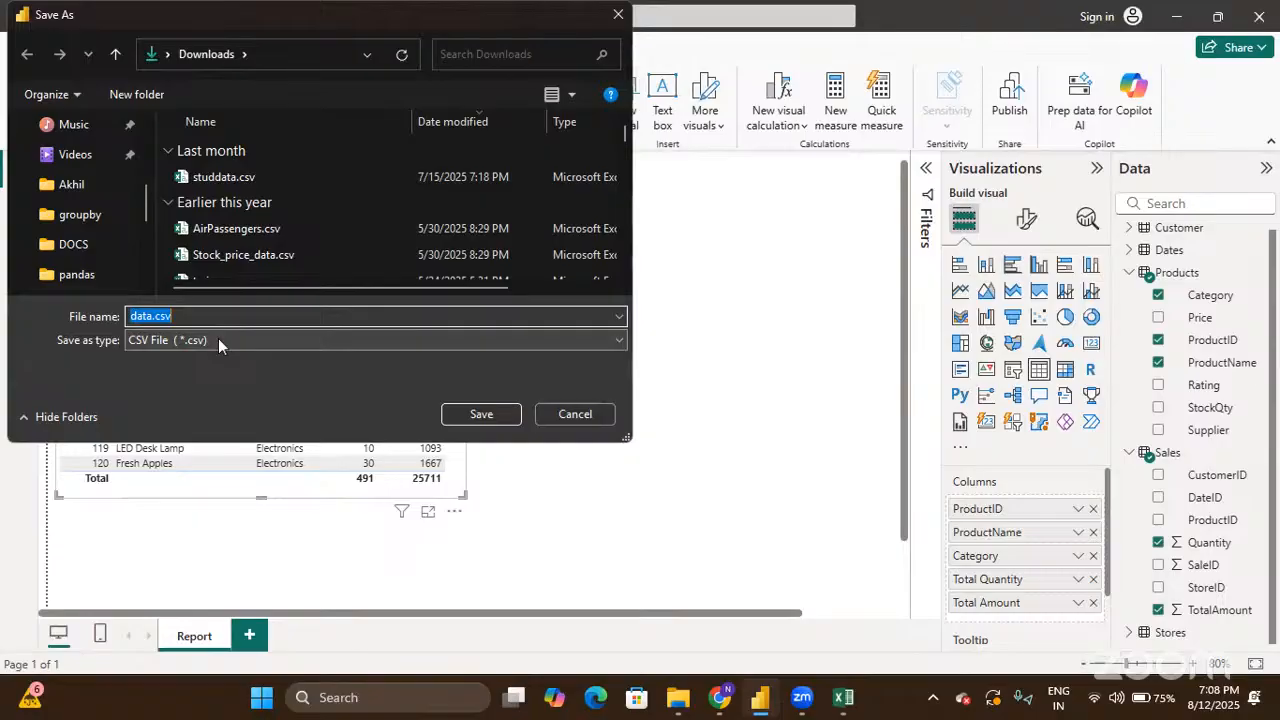
click(558, 413)
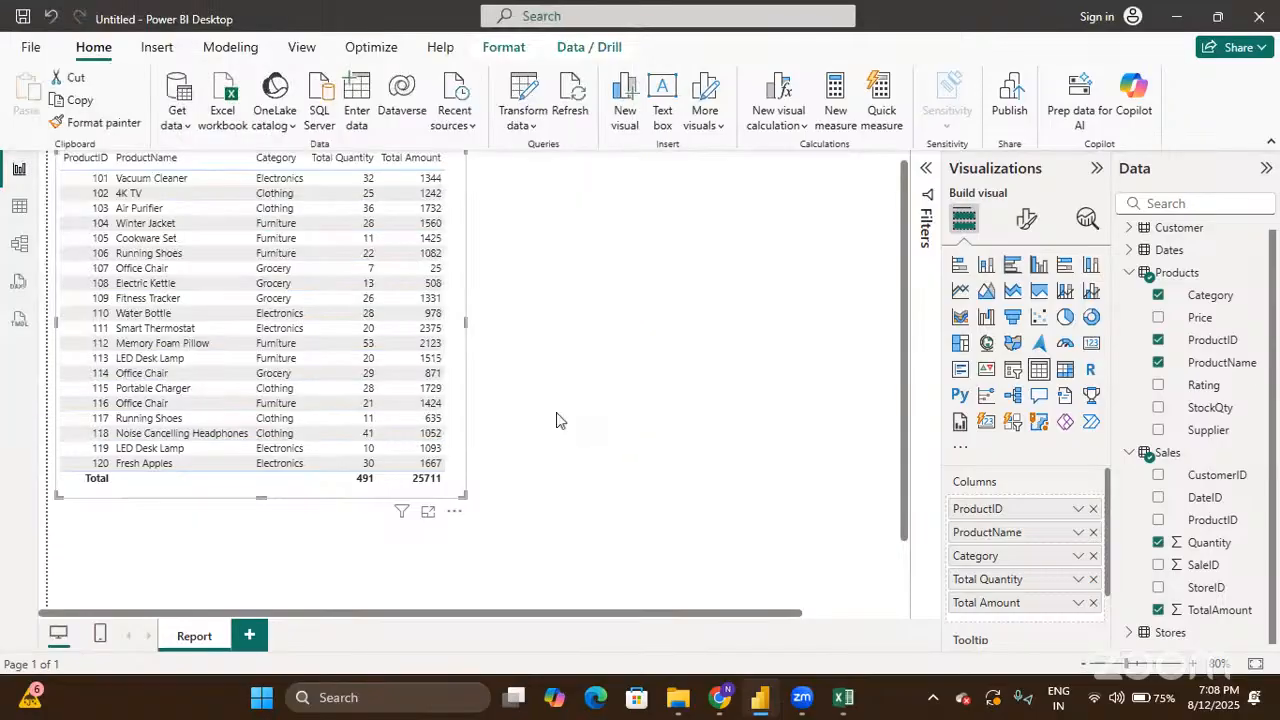
Step: Show the table visual's data as a table, compare its rows with the visual, and return to the report
click(455, 512)
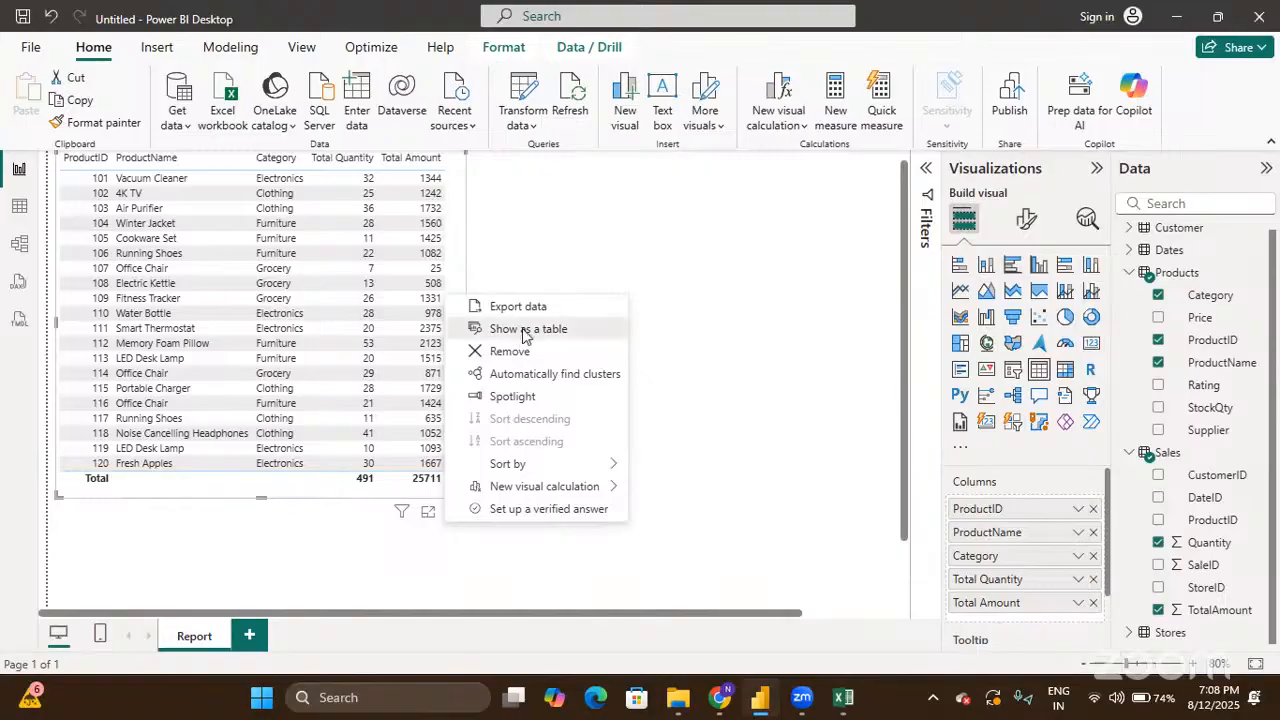
click(522, 331)
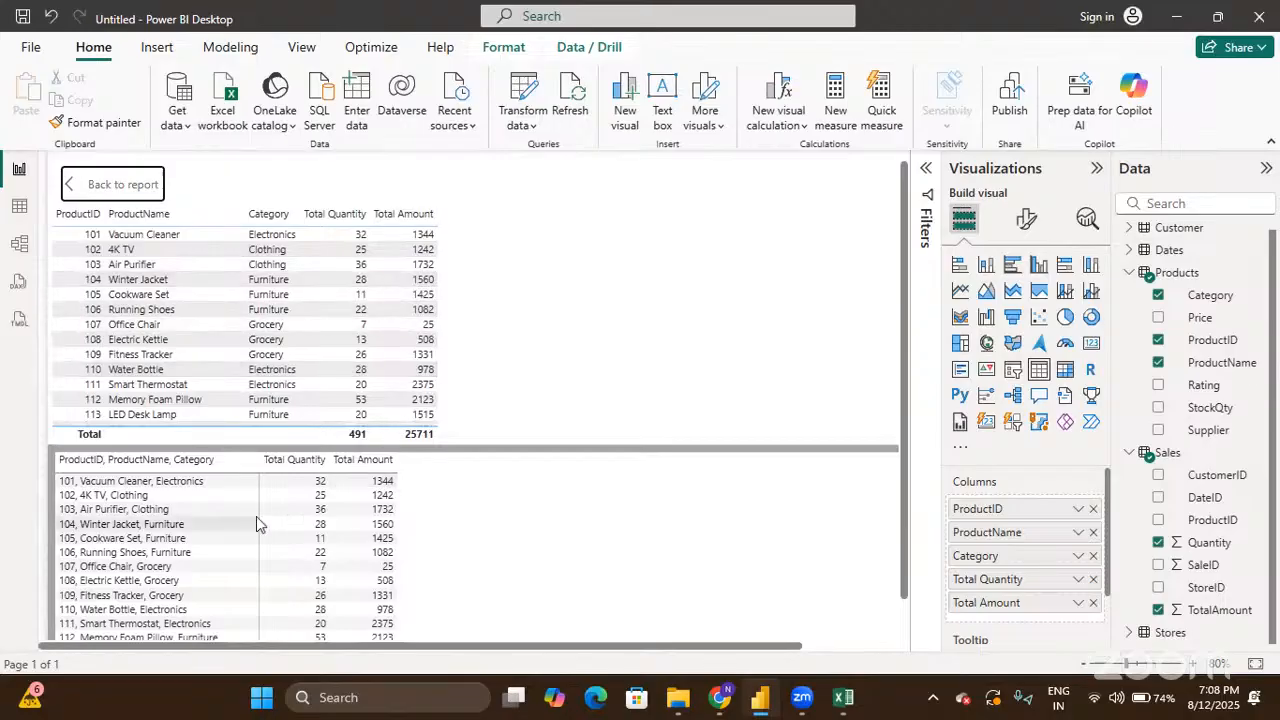
scroll(256, 516, down, 3)
scroll(256, 516, up, 3)
scroll(498, 407, down, 5)
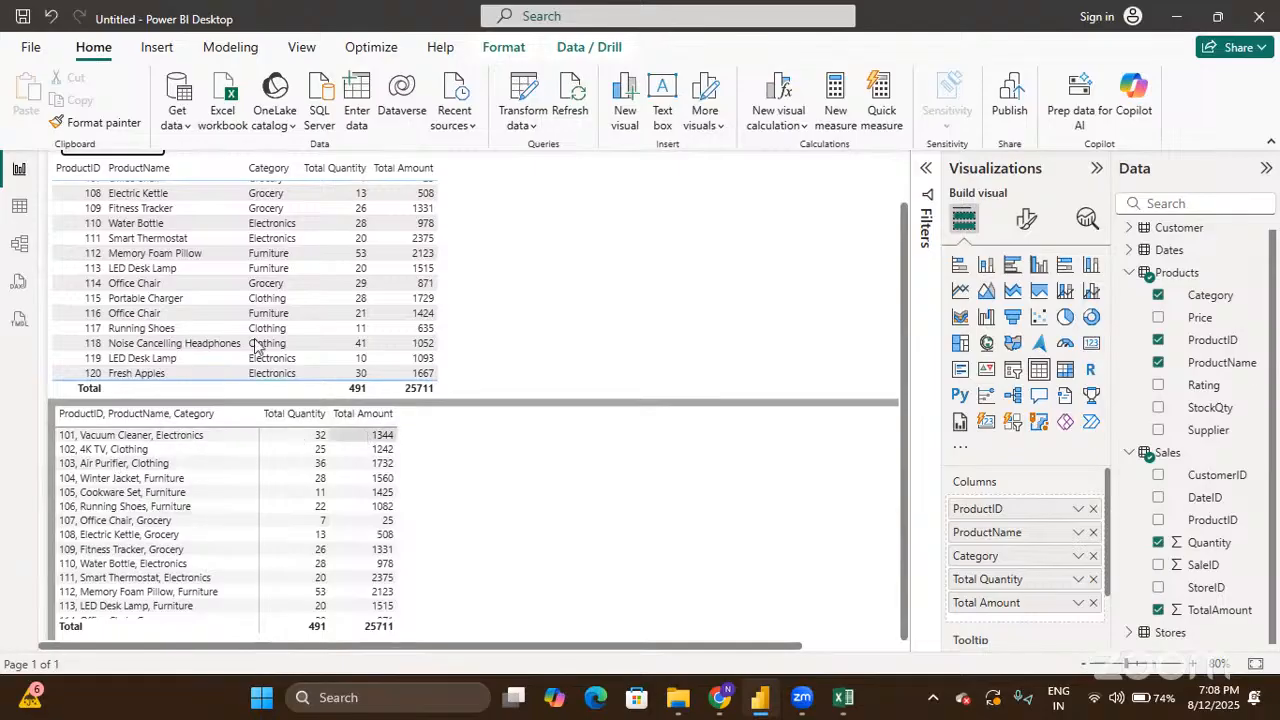
scroll(480, 296, up, 5)
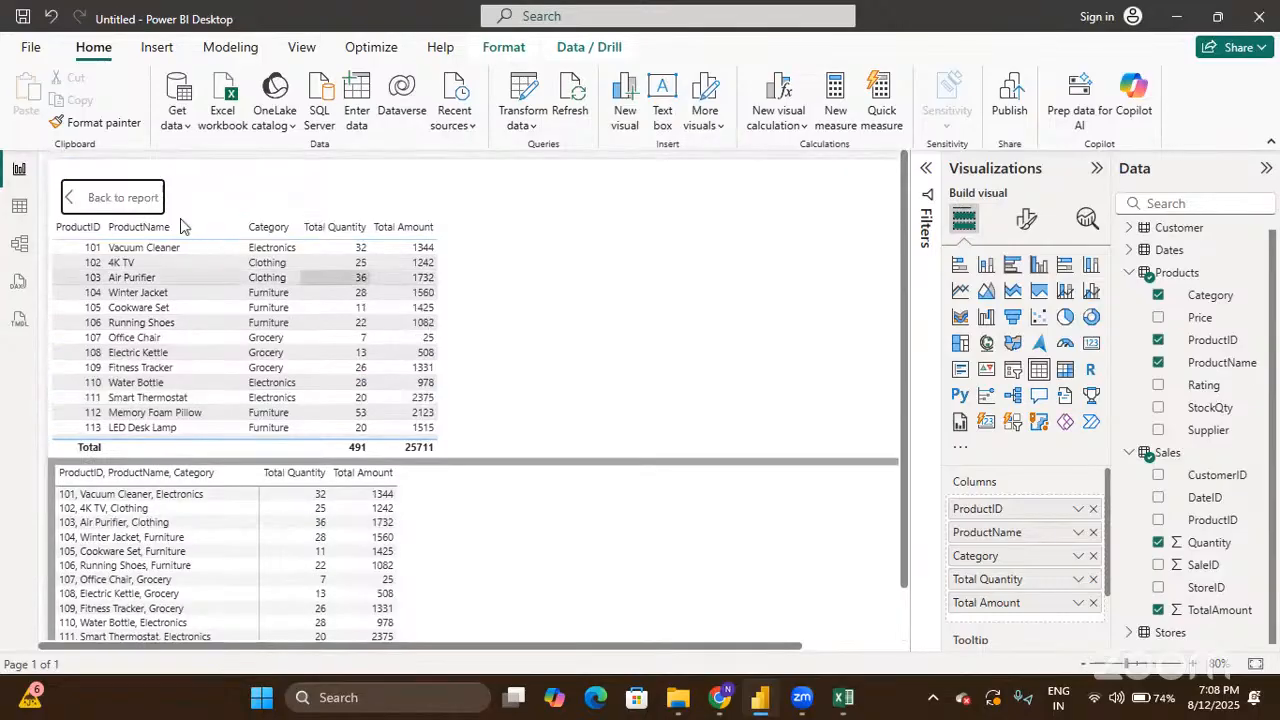
click(120, 197)
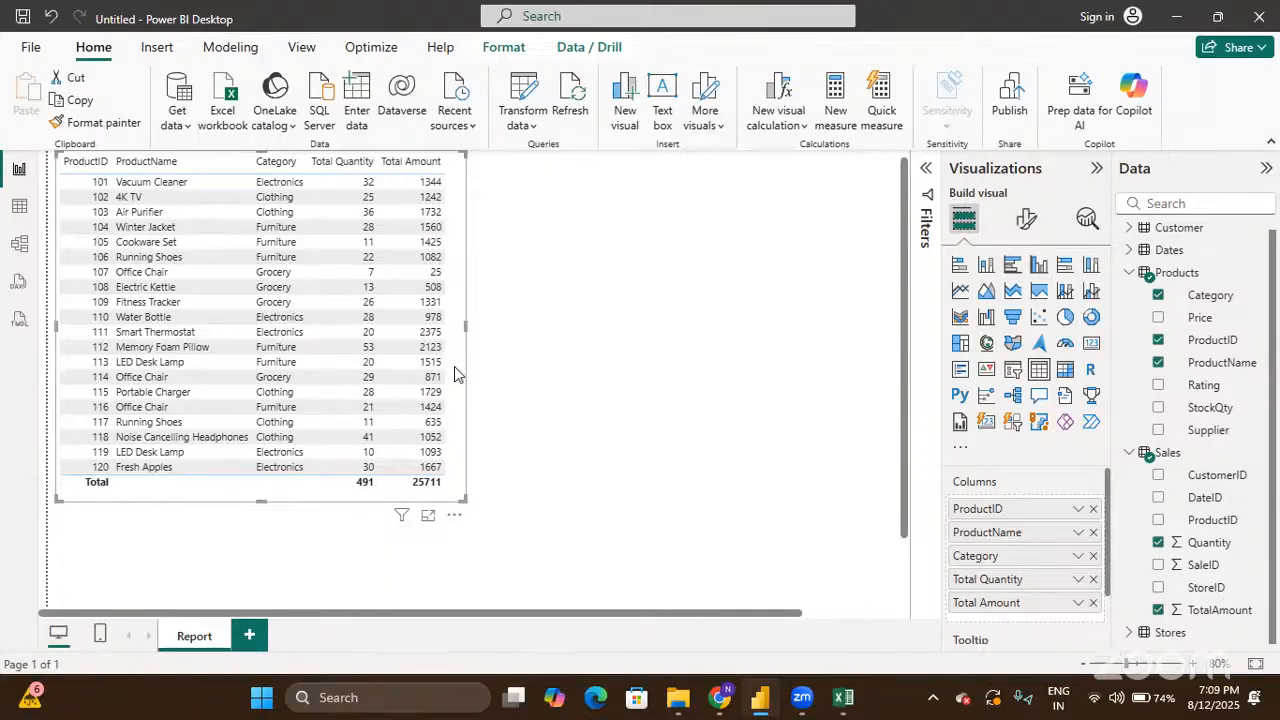
Step: Switch to the Store_data_normalized.xlsx workbook in Excel, examine the ProductID rows on the Sales sheet, and return to Power BI Desktop
click(839, 702)
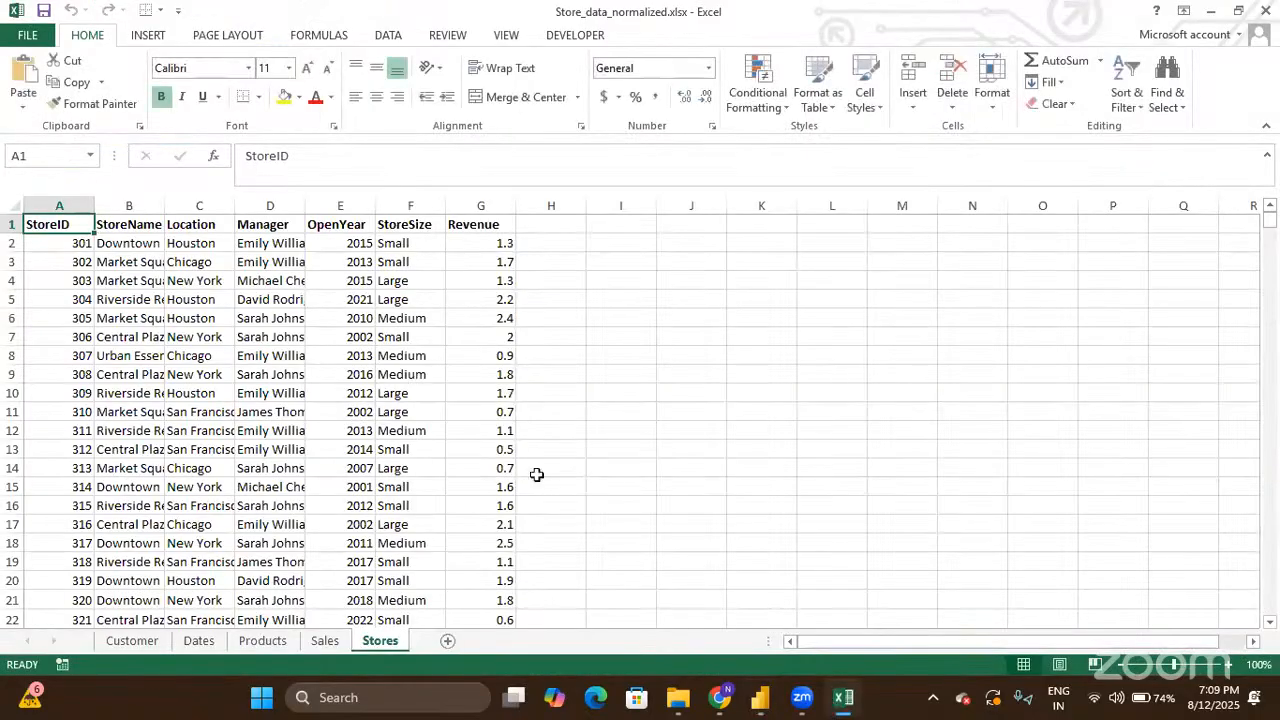
click(1216, 10)
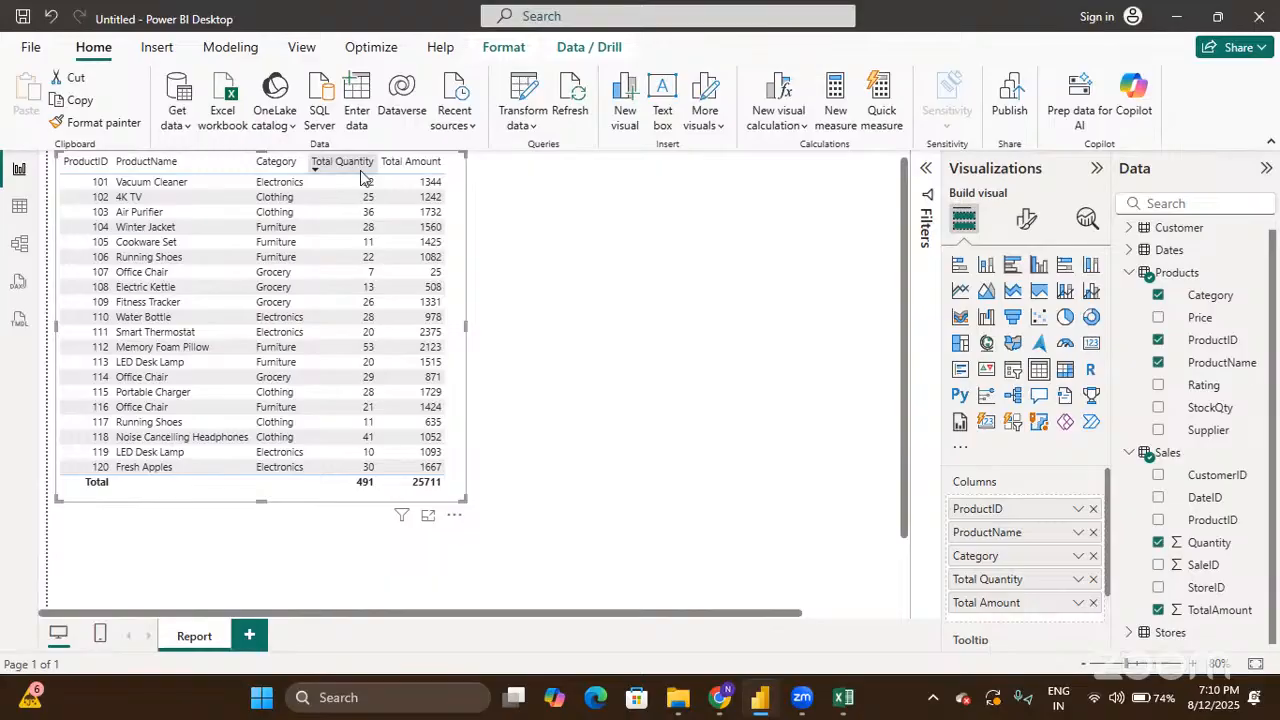
click(843, 697)
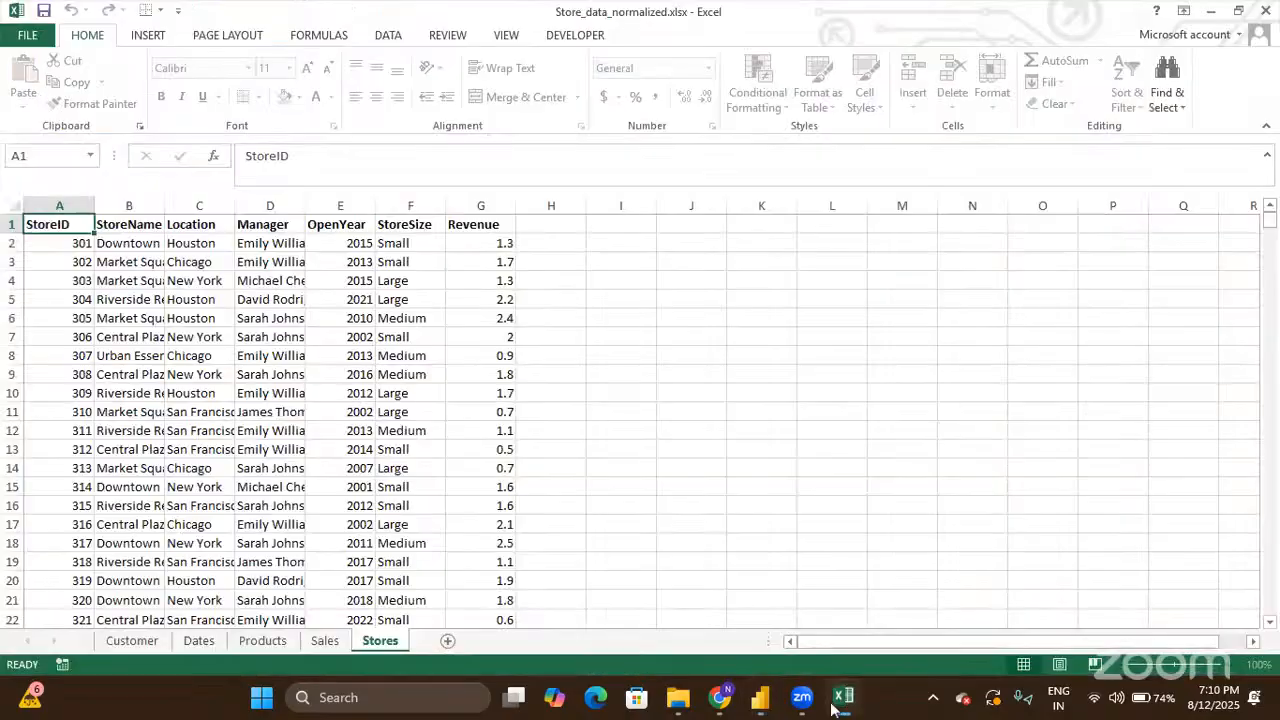
click(324, 641)
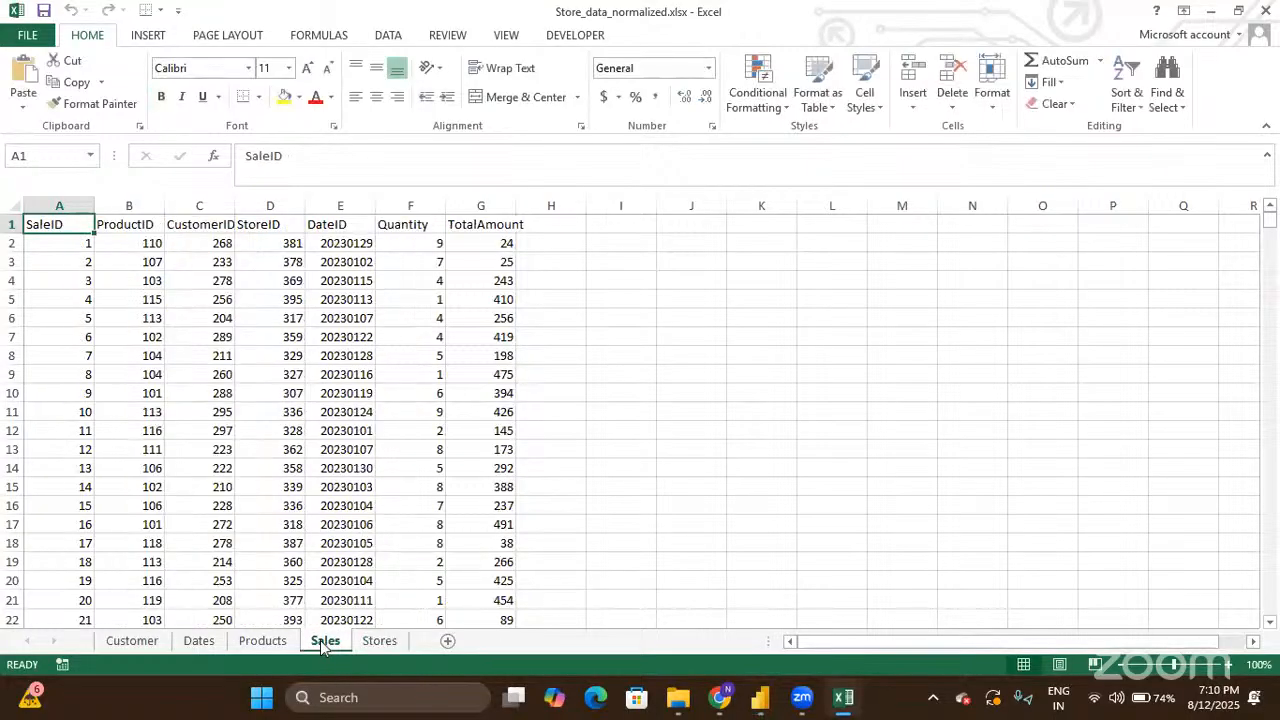
click(118, 245)
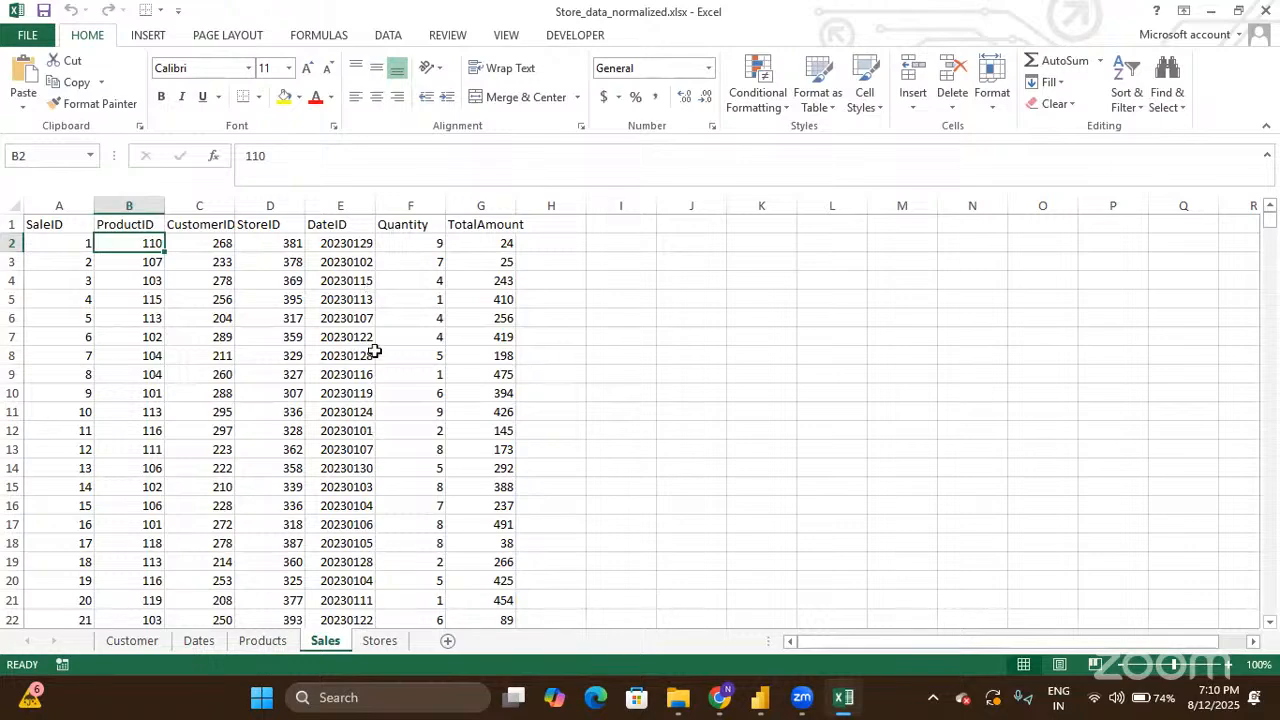
key(alt+Tab)
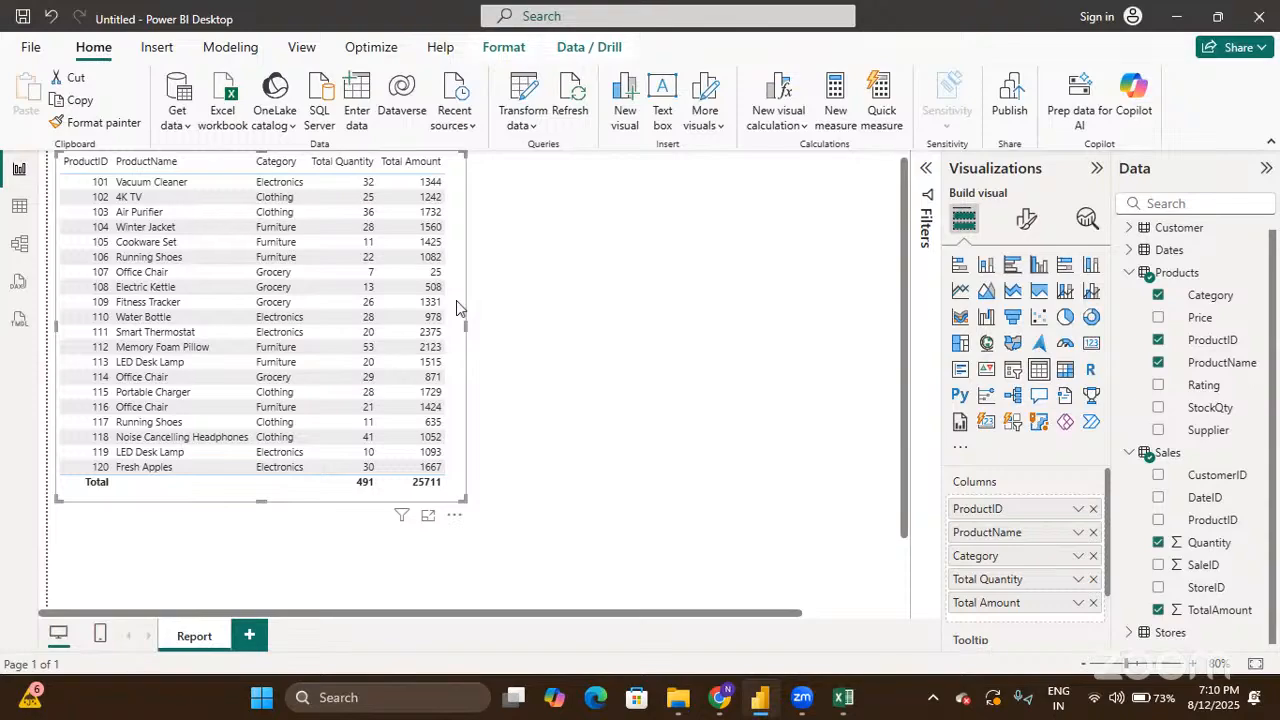
Step: Turn Spotlight on for the table visual and turn it off again
click(455, 516)
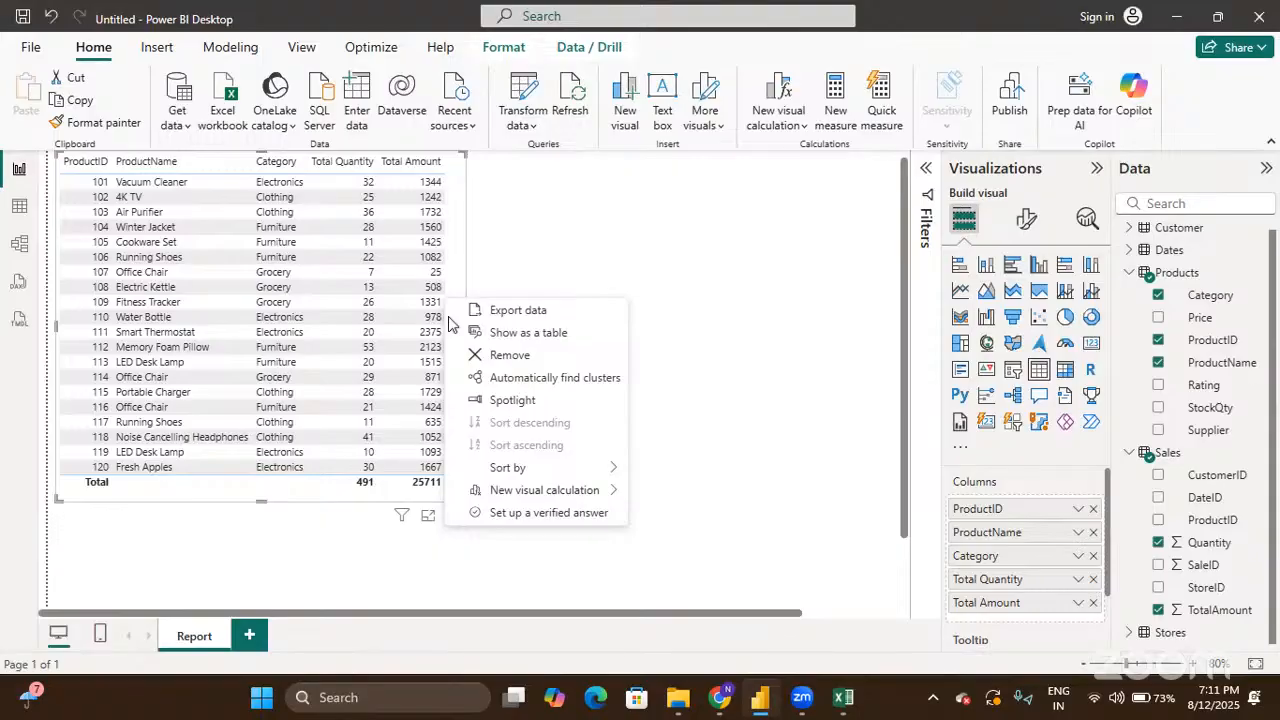
click(511, 401)
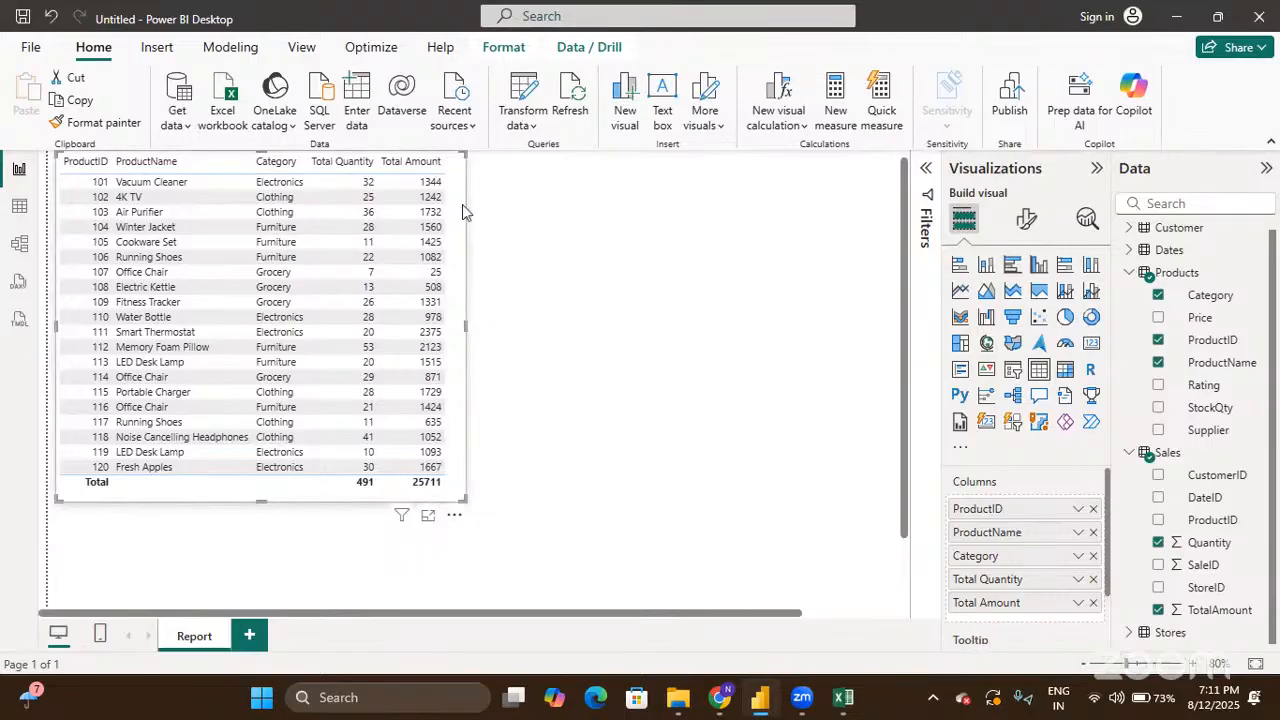
scroll(578, 330, up, 1)
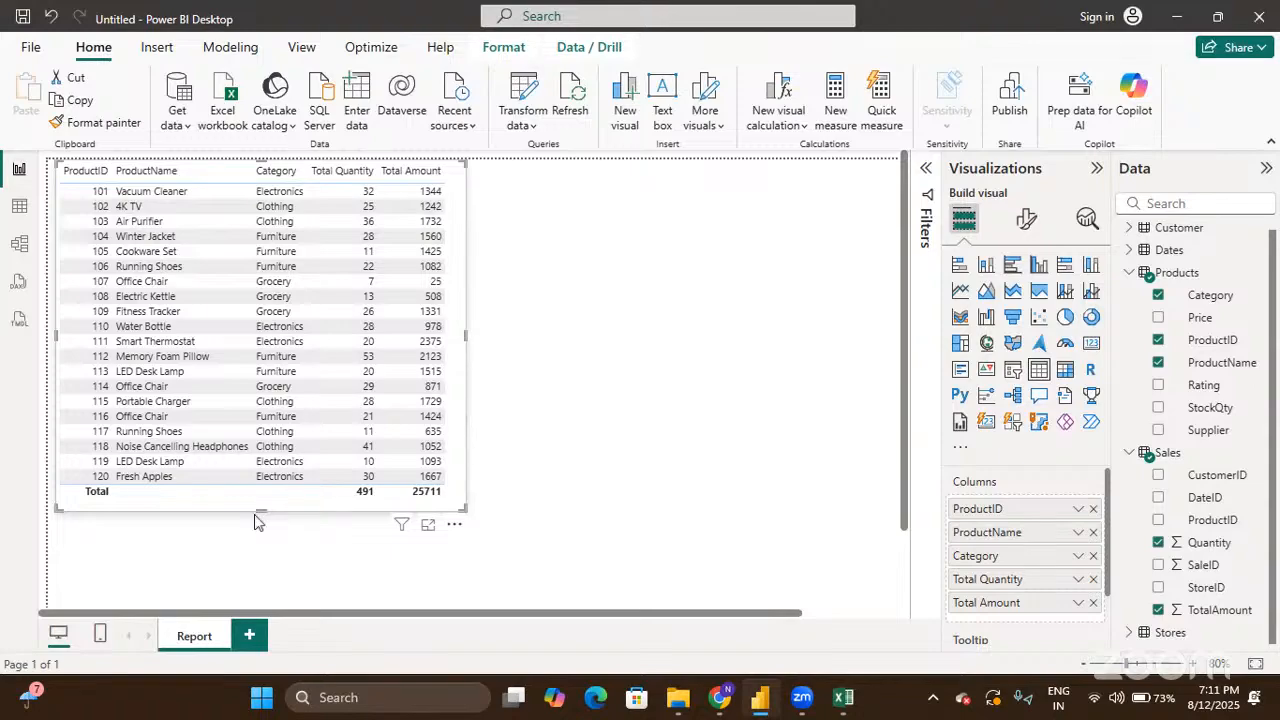
click(455, 524)
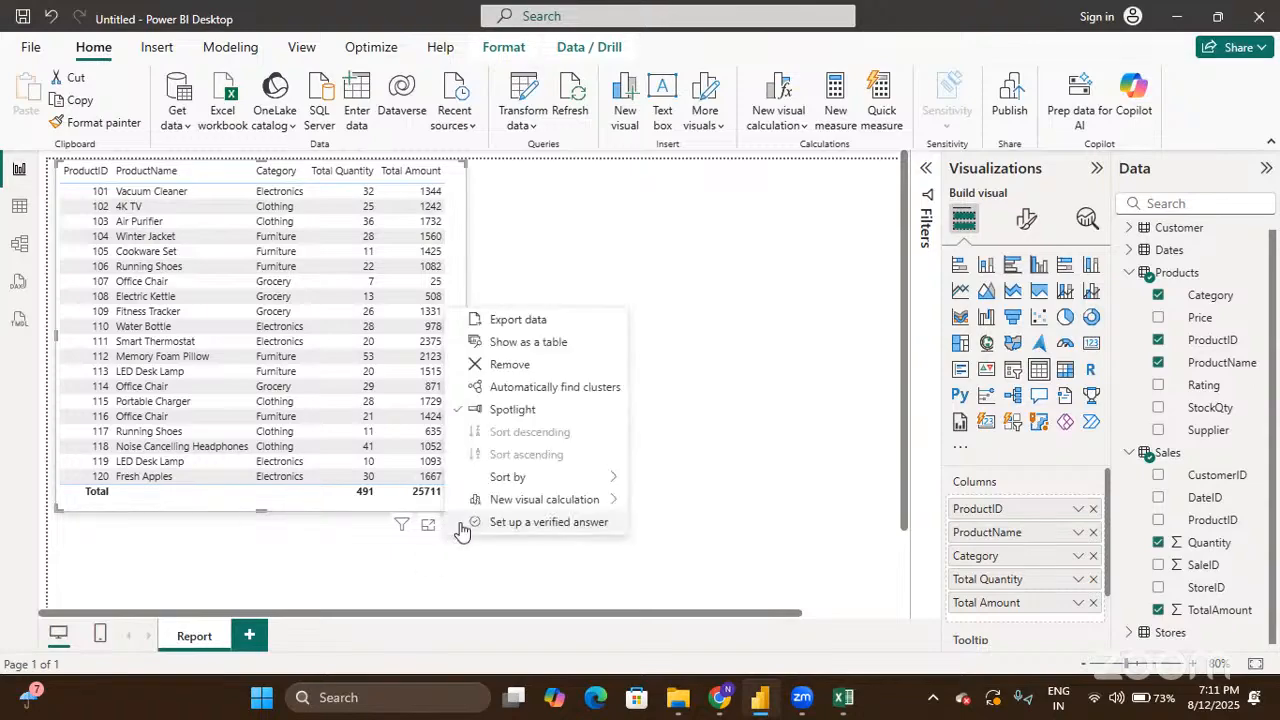
click(518, 410)
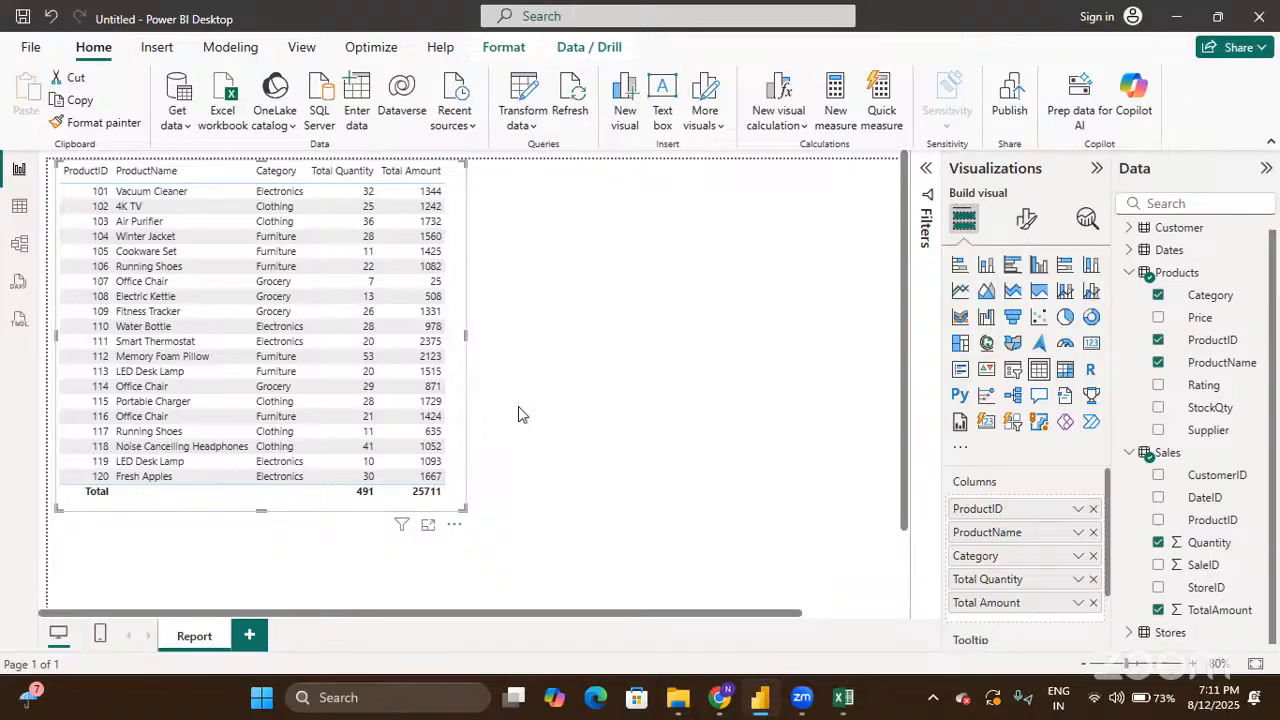
Step: Sort the table visual by Total Amount and switch the order to ascending
click(456, 524)
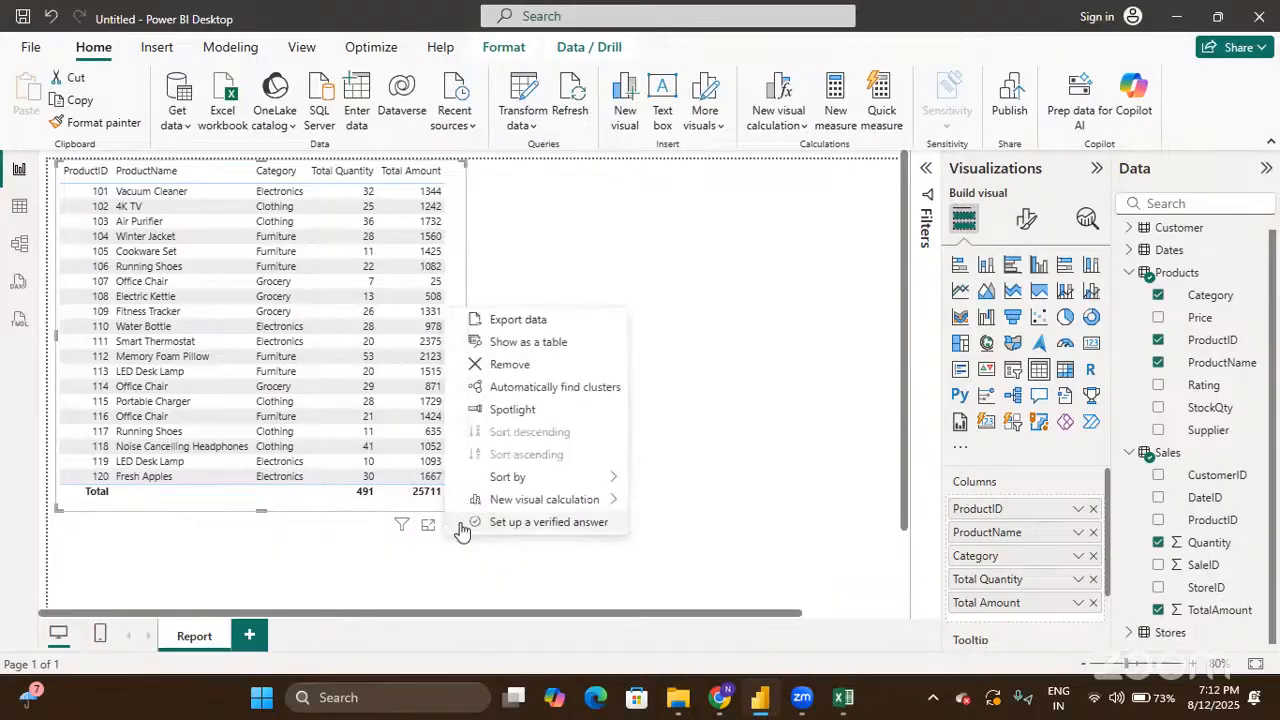
mouse_move(551, 488)
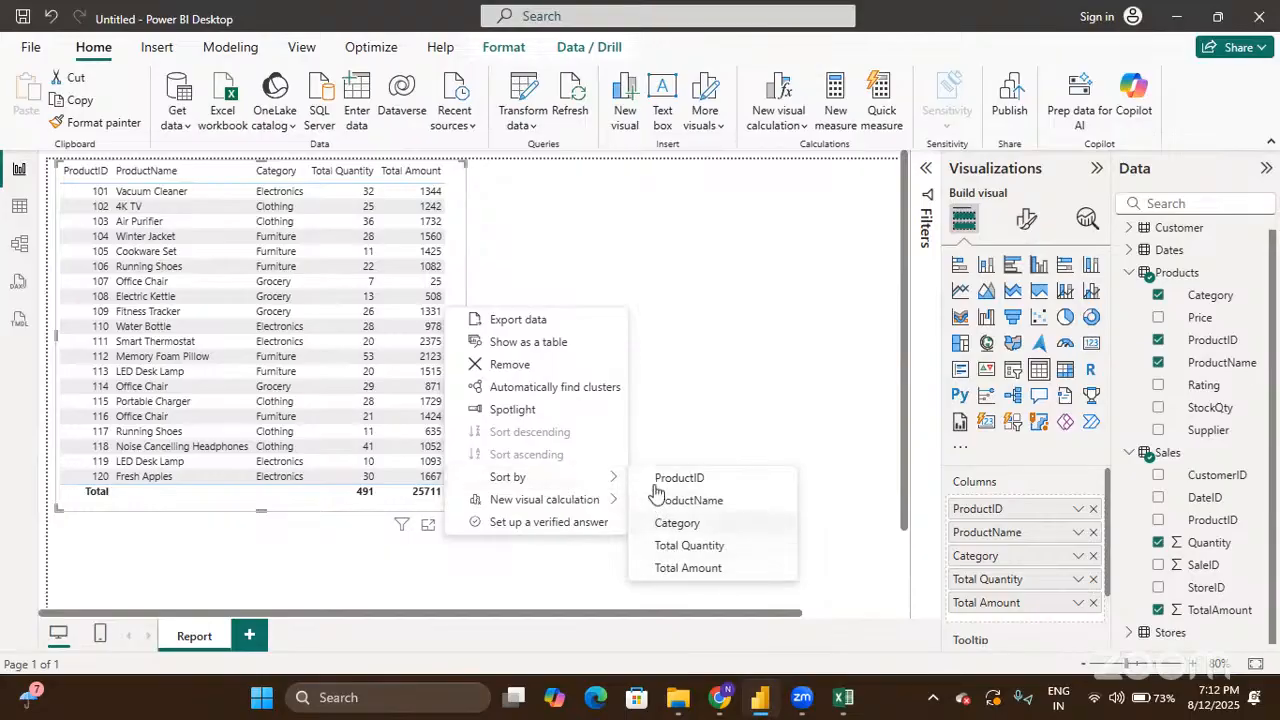
click(678, 568)
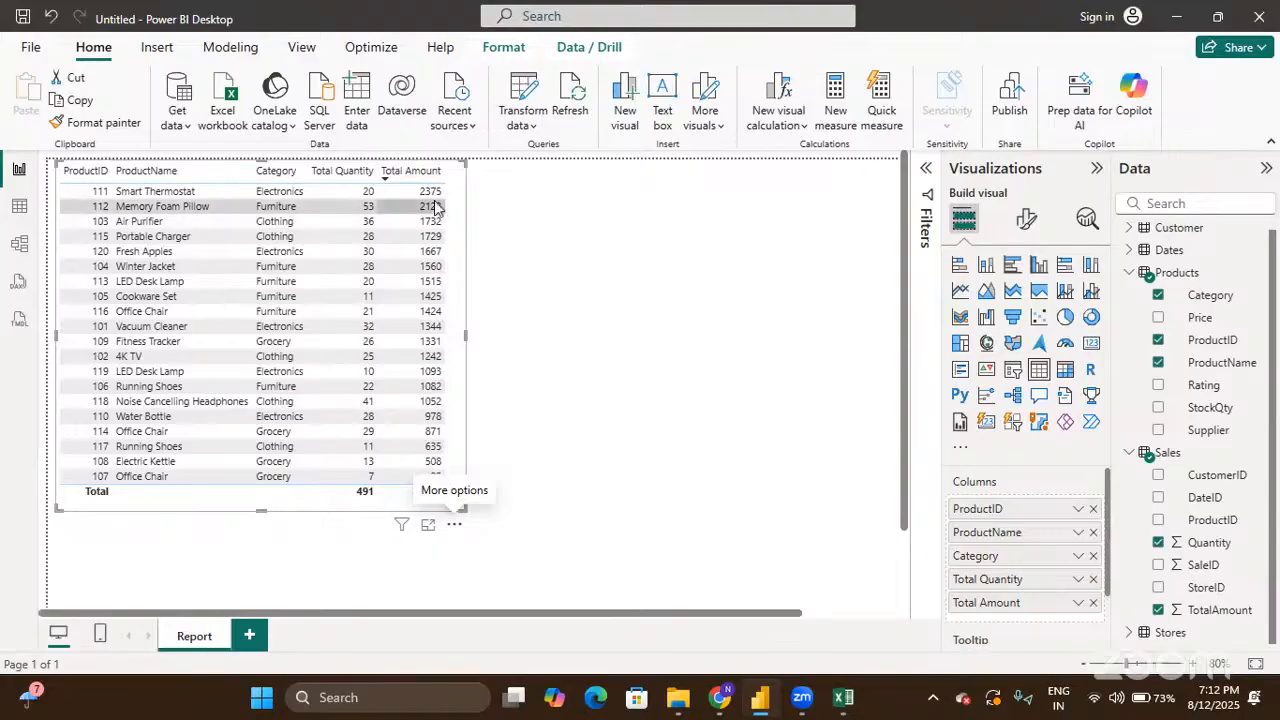
click(456, 527)
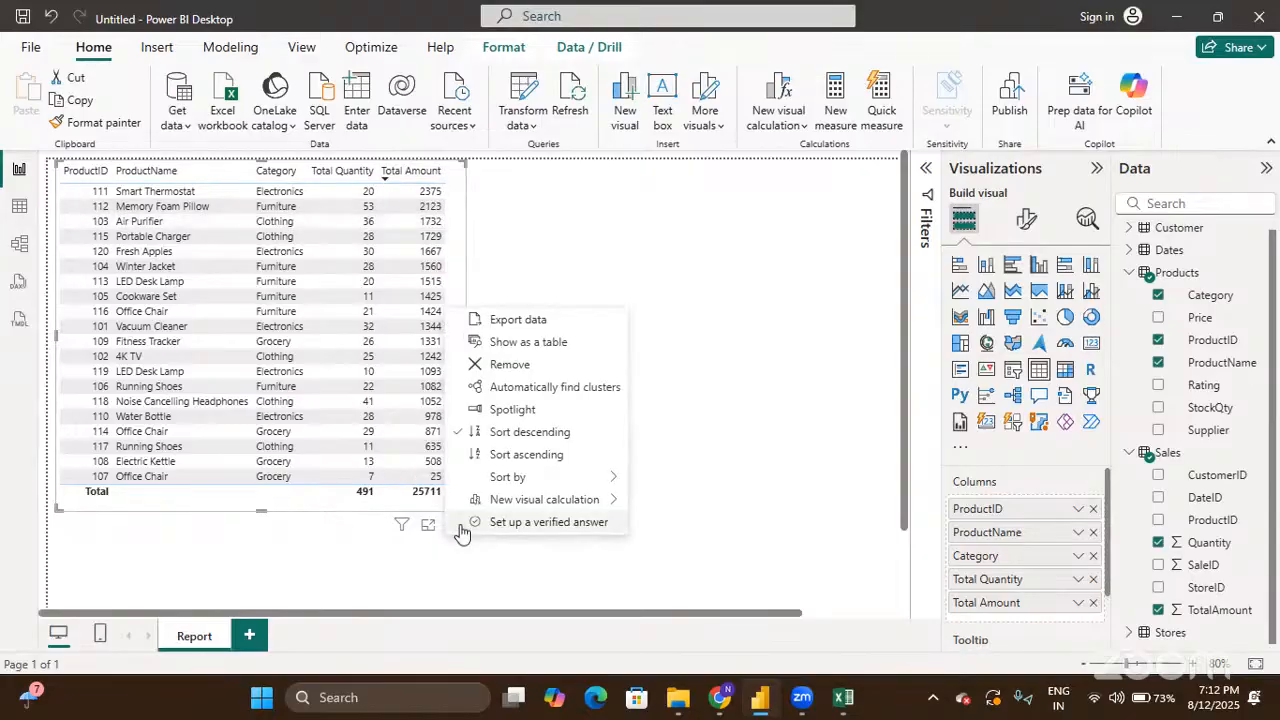
click(519, 455)
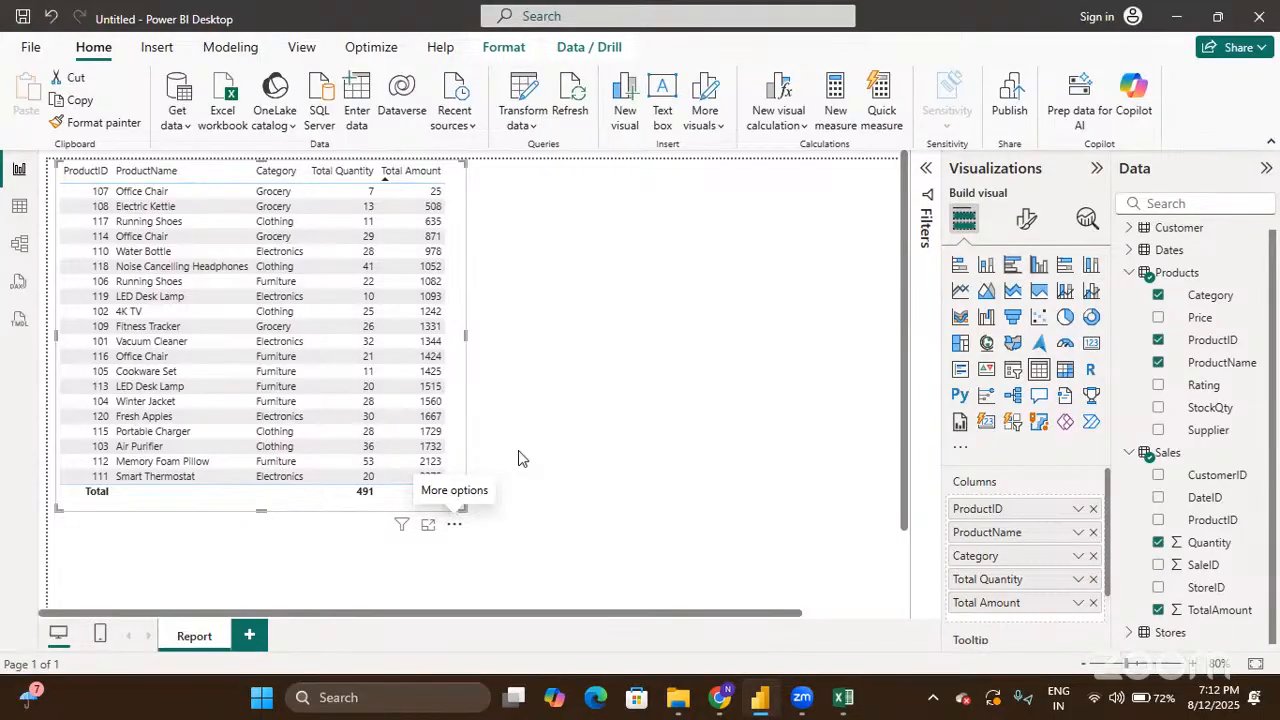
Step: Clear the Total Amount sorting from the table visual
click(455, 525)
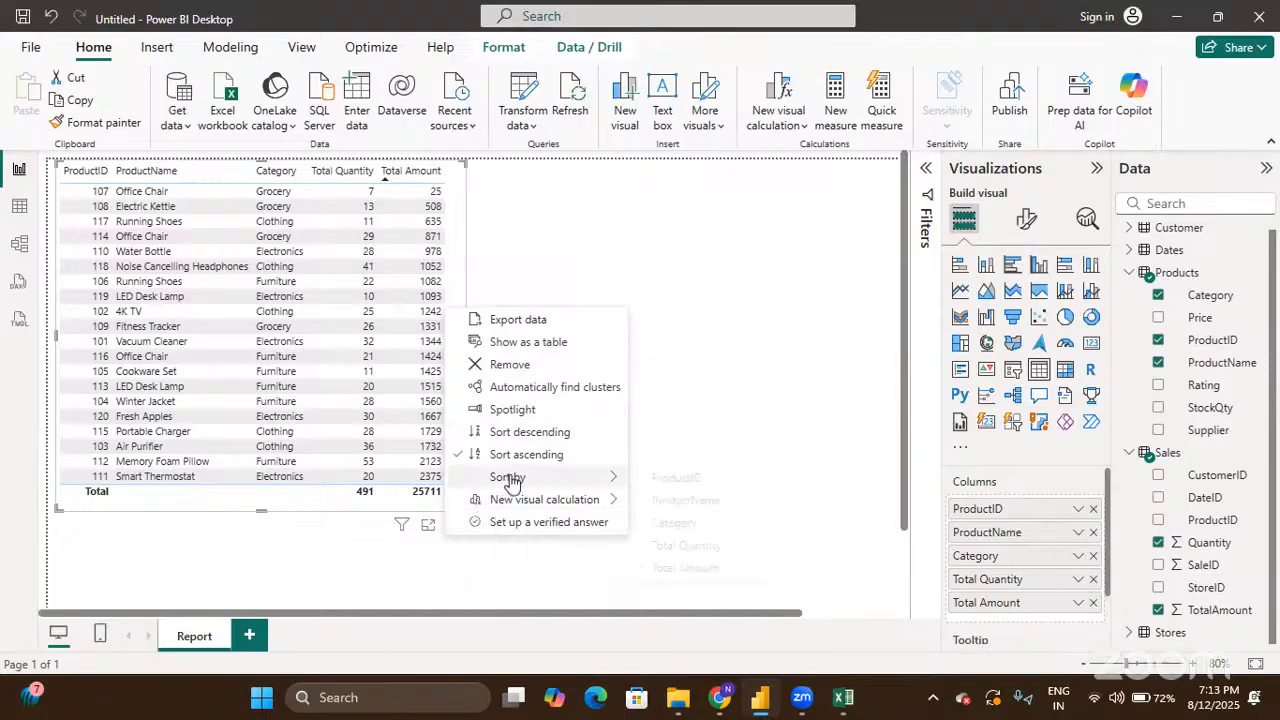
mouse_move(512, 479)
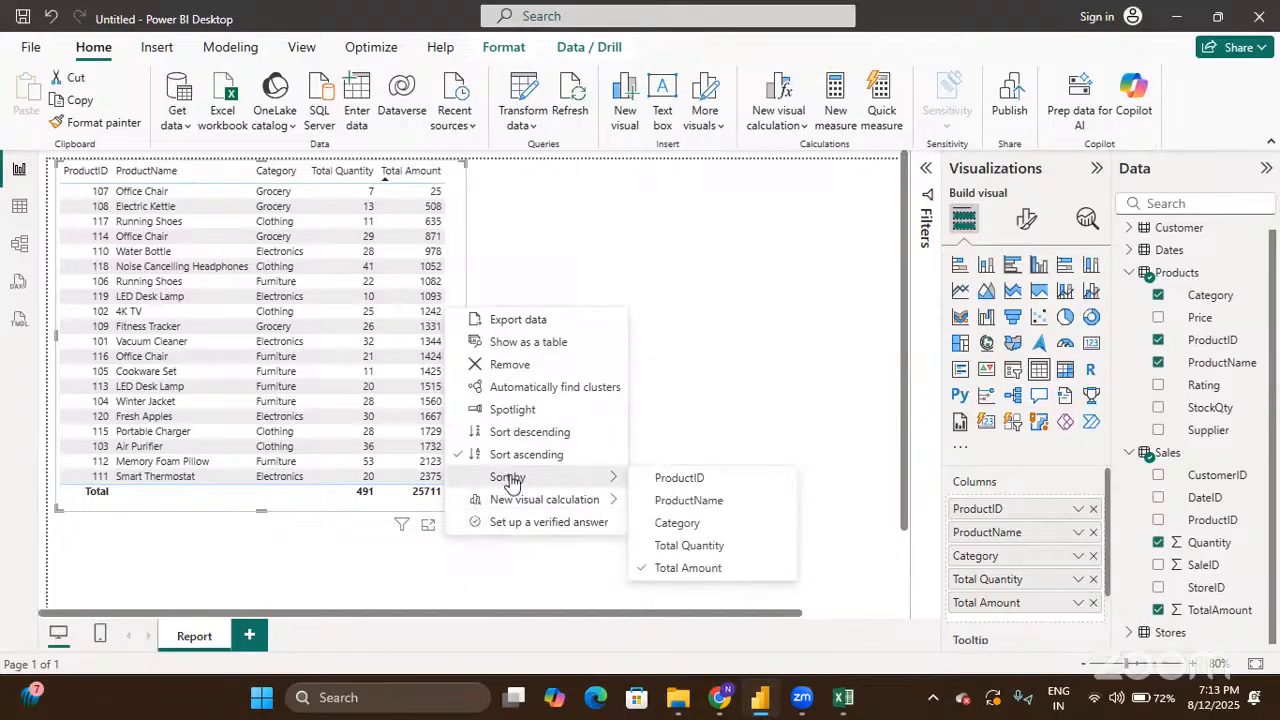
click(654, 568)
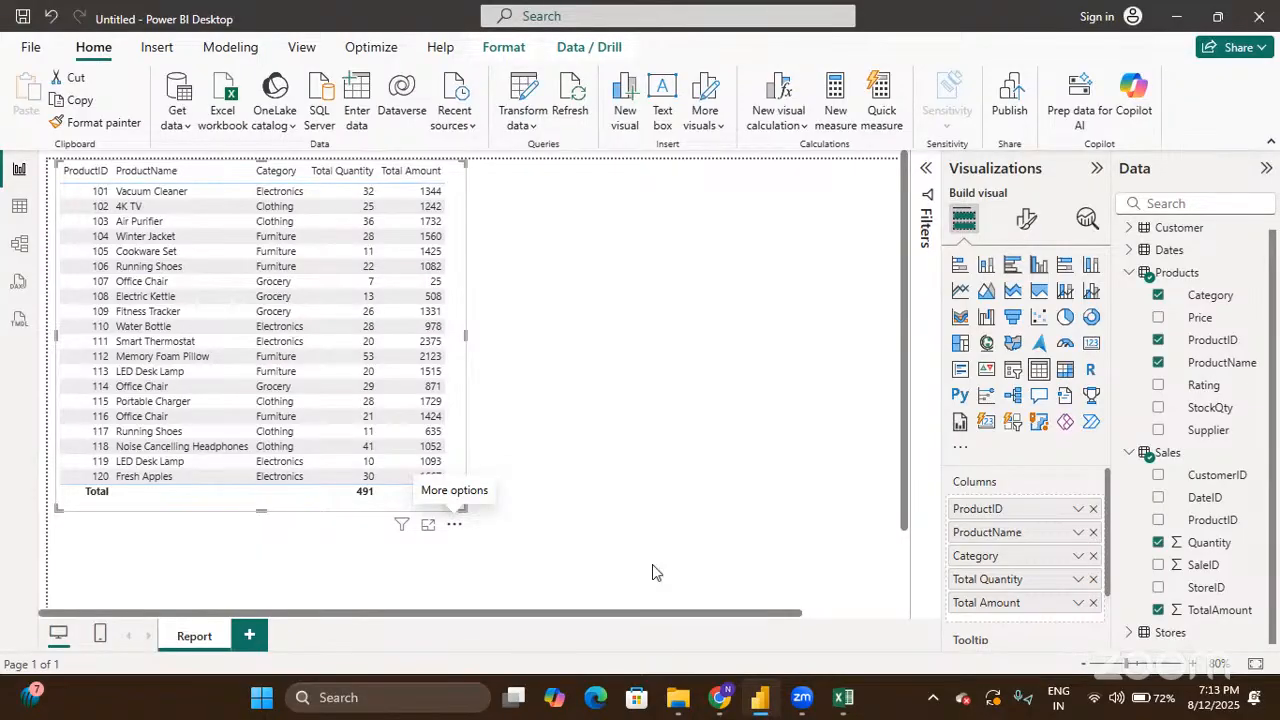
click(455, 527)
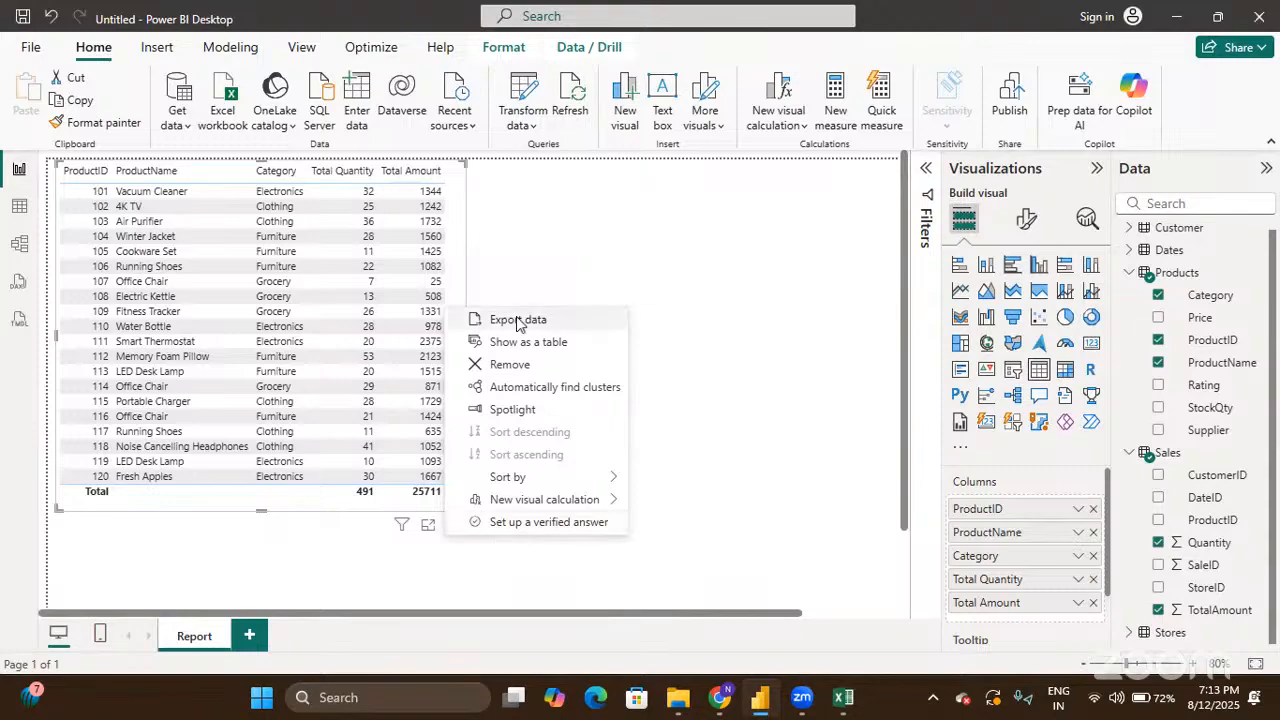
click(441, 541)
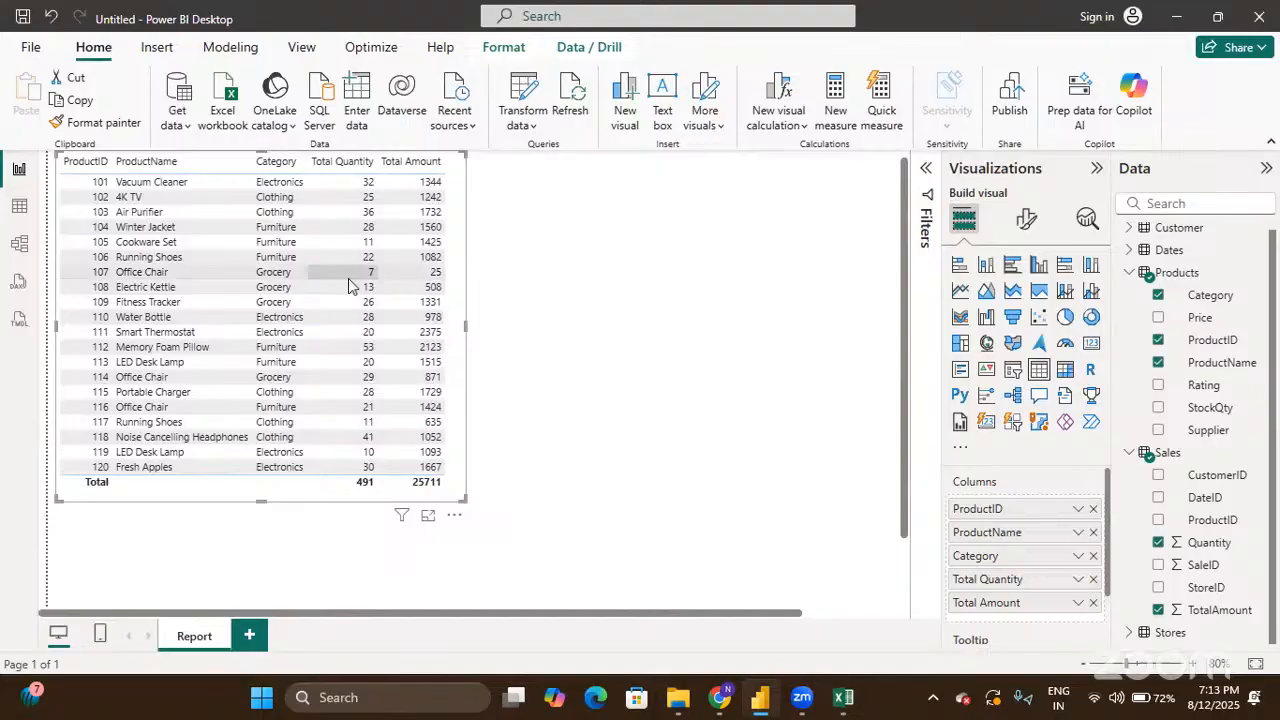
scroll(786, 292, up, 1)
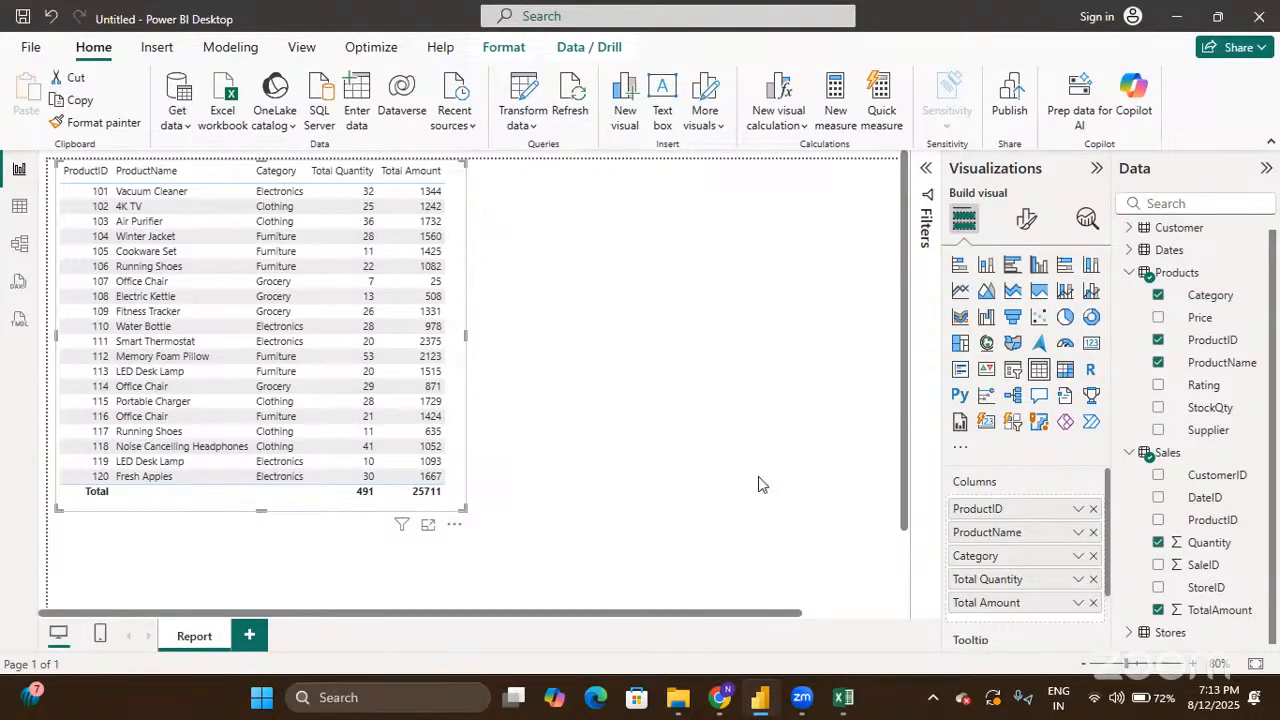
Step: View the table visual in focus mode and return to the report page
click(429, 527)
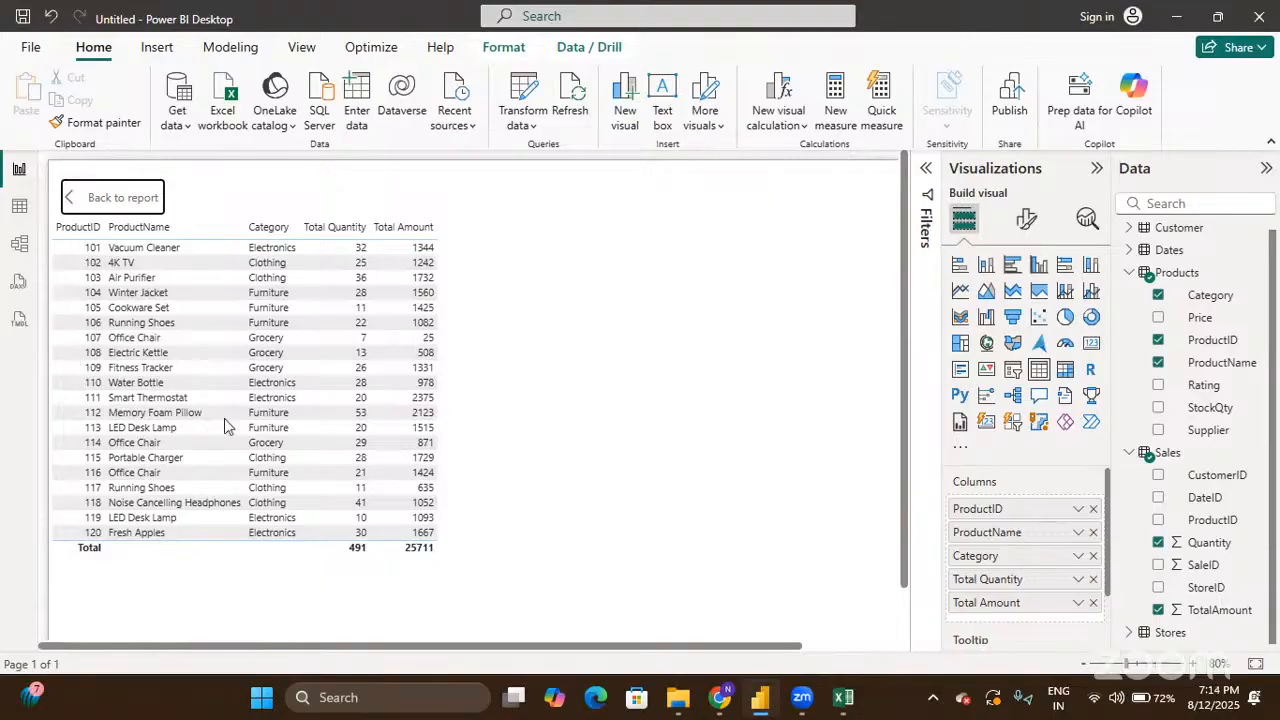
click(98, 205)
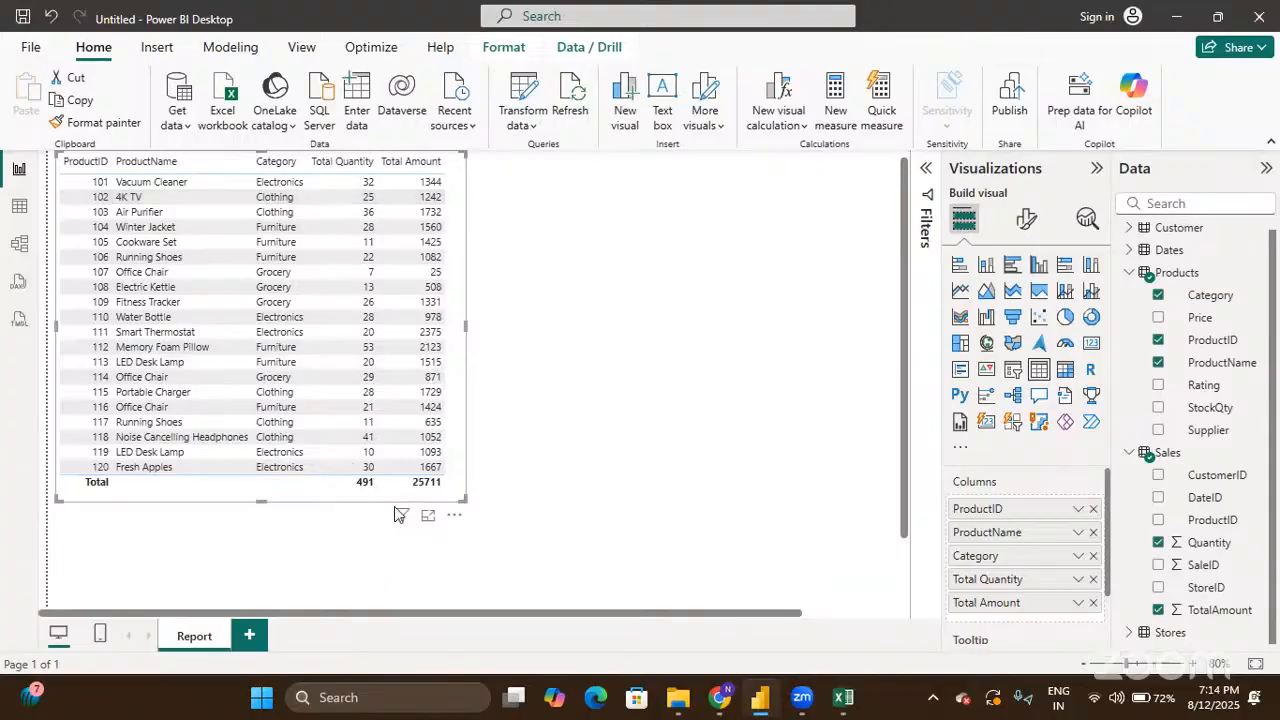
Step: Examine the formatting options available for the table visual, from style presets through accessibility
mouse_move(398, 517)
scroll(329, 380, up, 1)
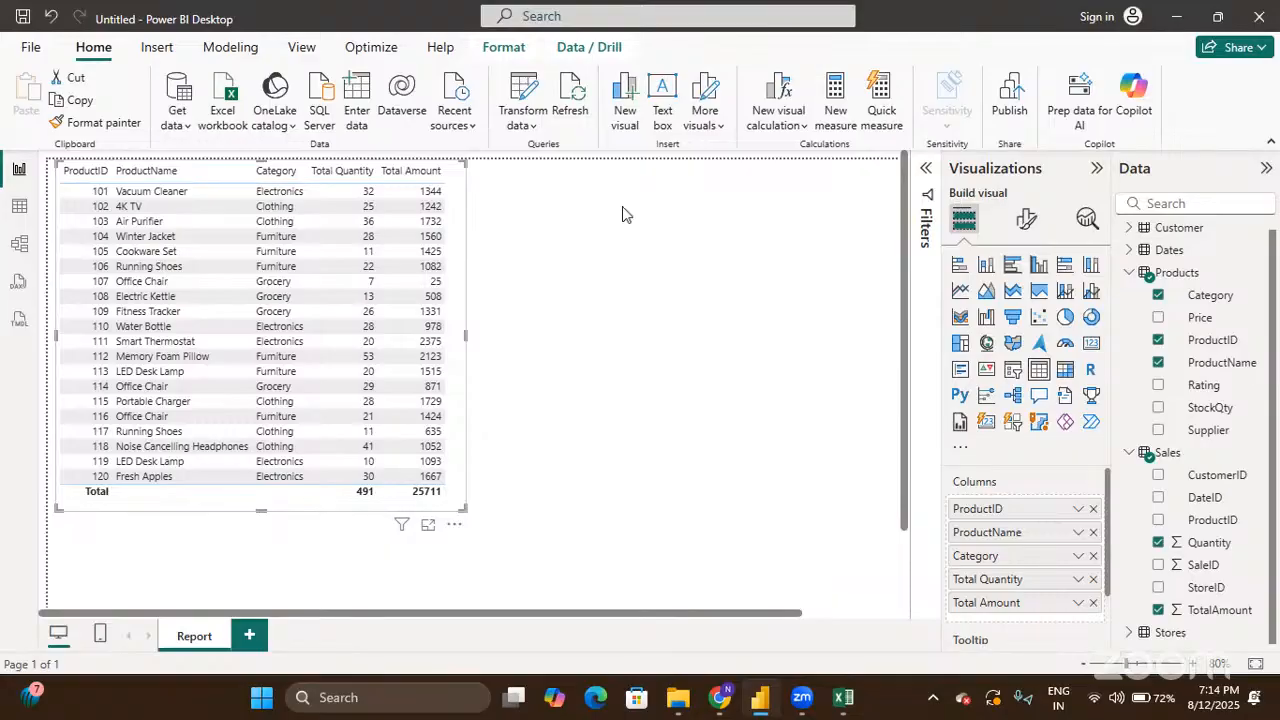
click(1027, 222)
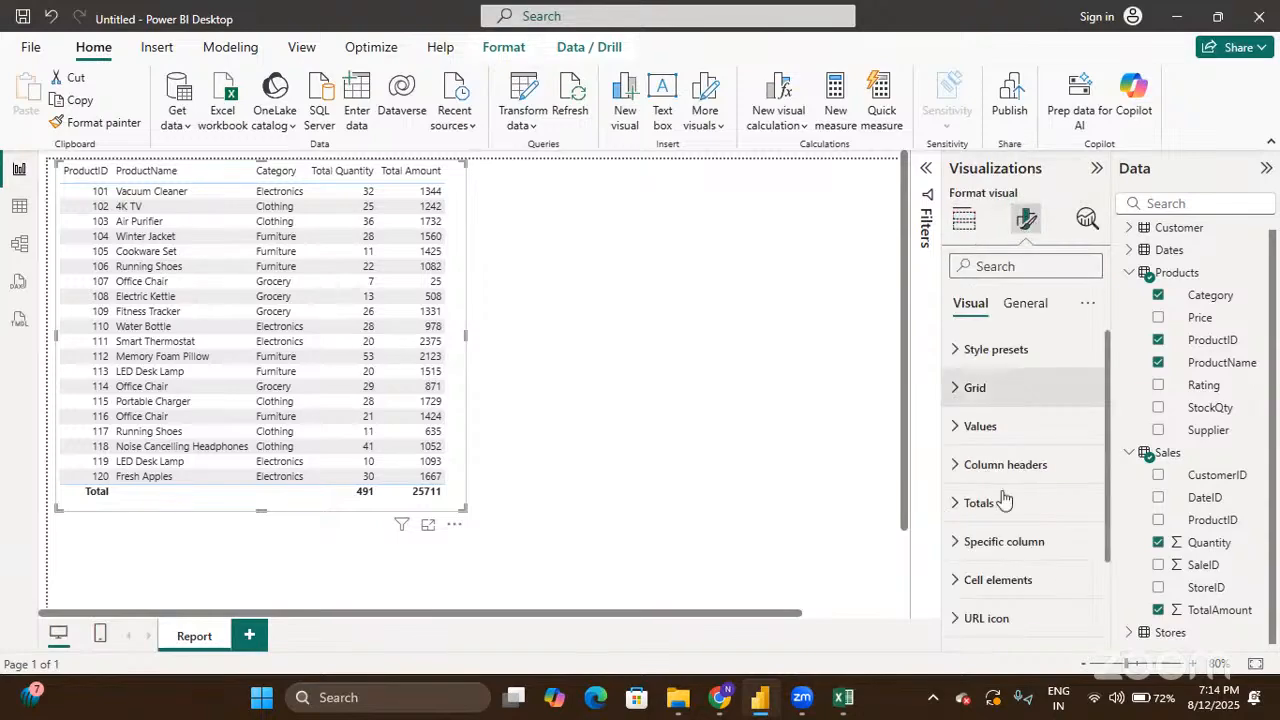
scroll(998, 535, down, 2)
scroll(998, 535, up, 2)
scroll(998, 535, down, 2)
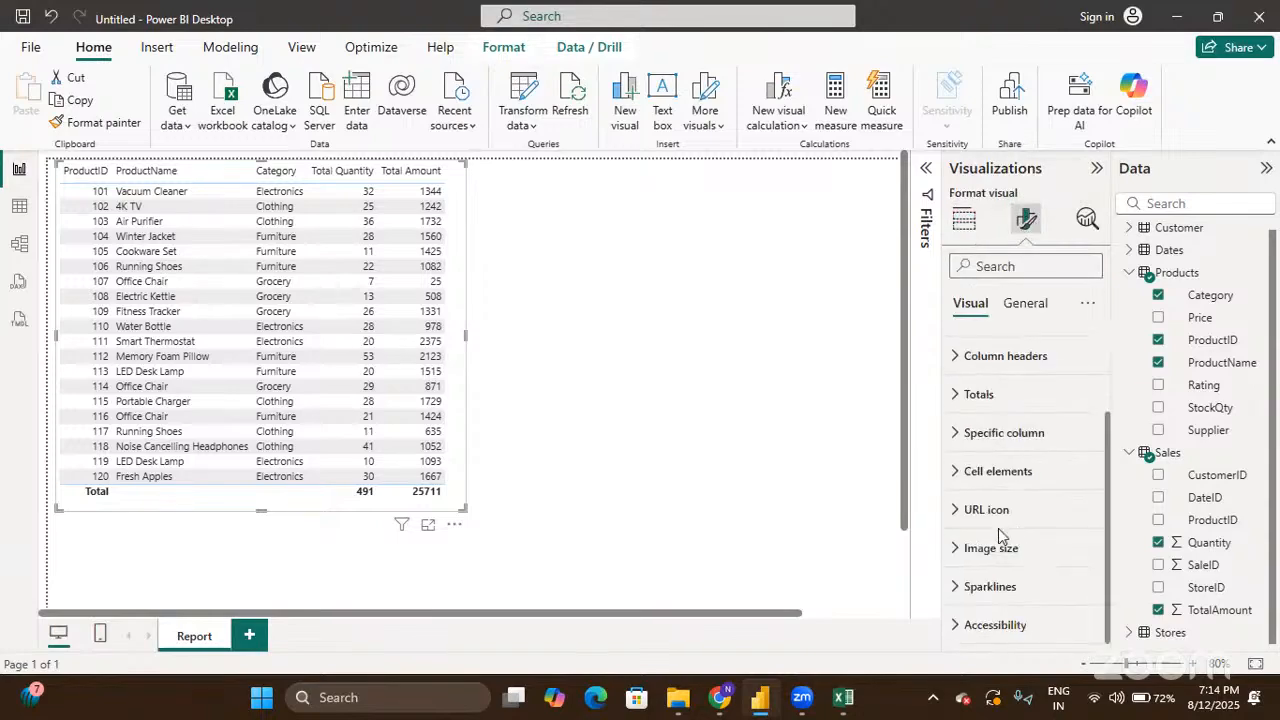
scroll(998, 535, up, 2)
scroll(998, 535, down, 2)
scroll(998, 535, up, 2)
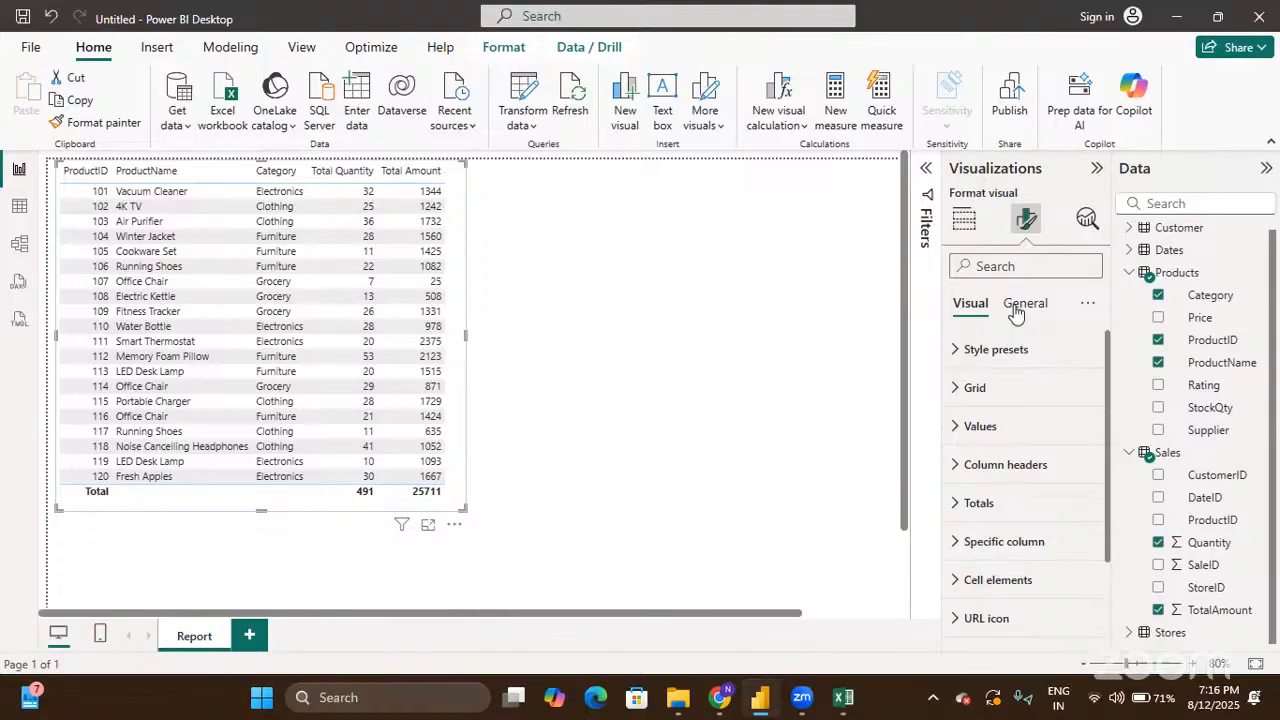
Step: Try the None style preset and then the Minimal preset on the table visual, checking all its rows
click(950, 355)
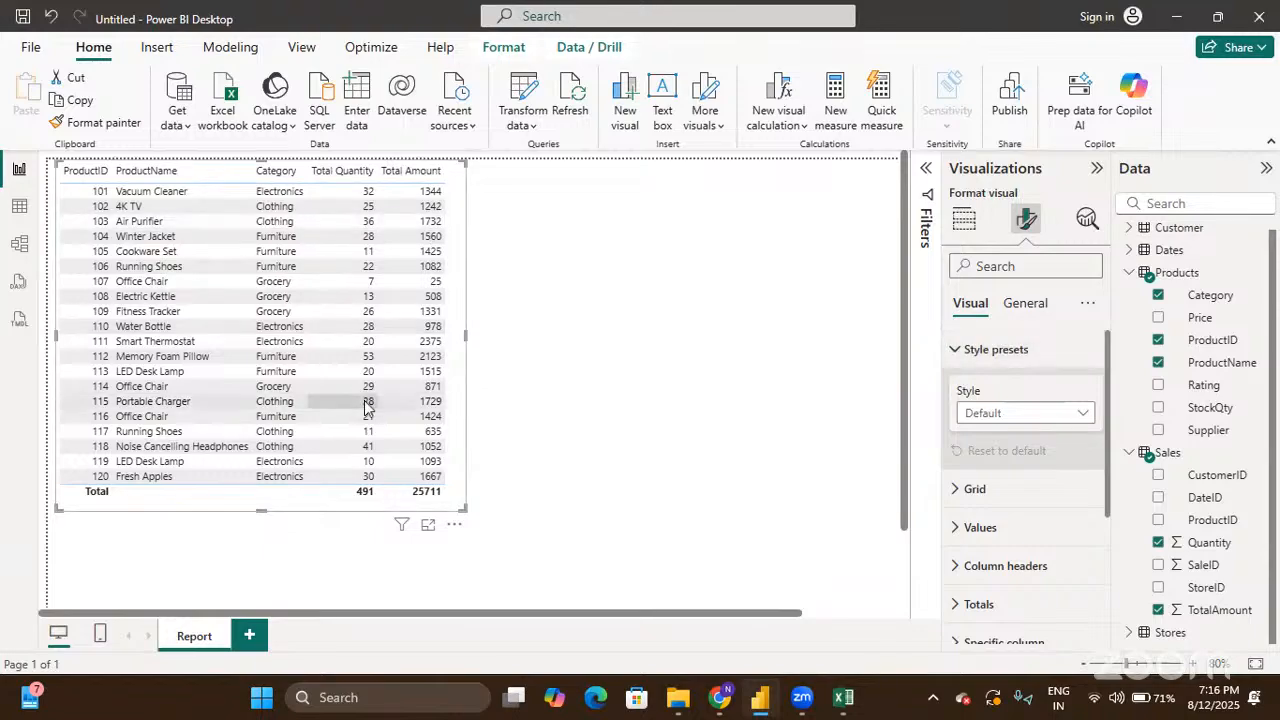
click(1007, 413)
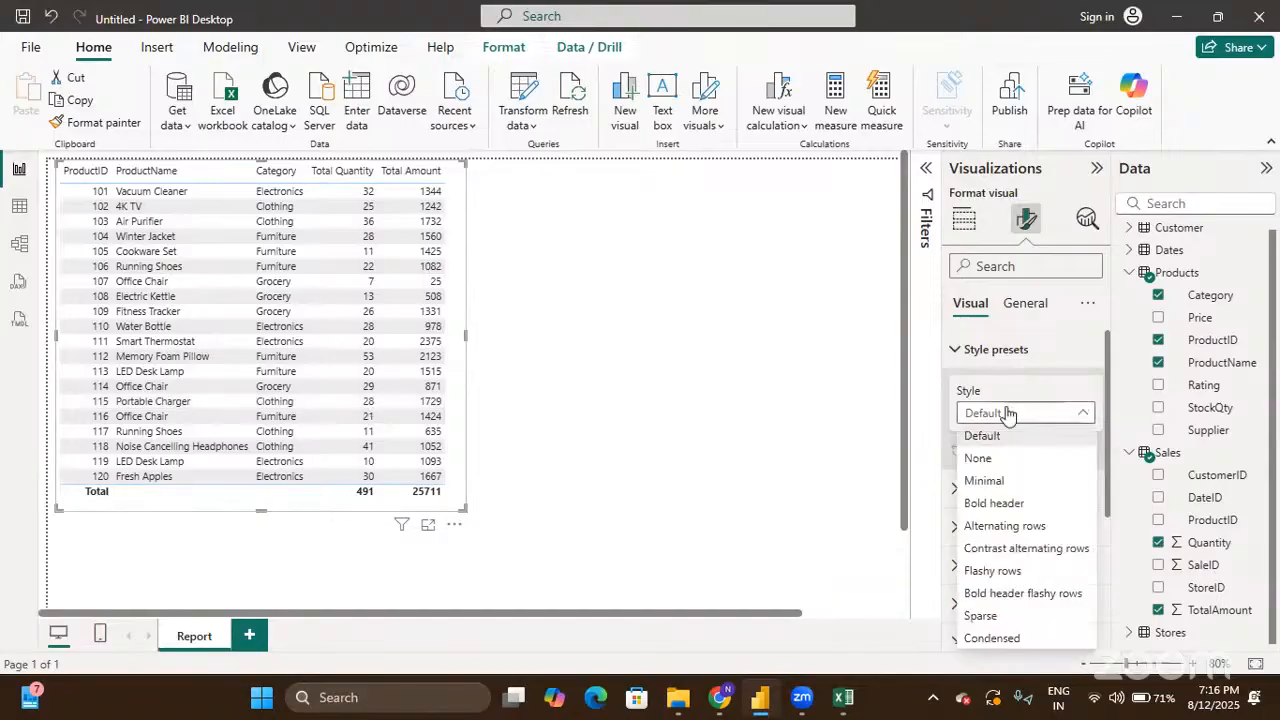
click(998, 458)
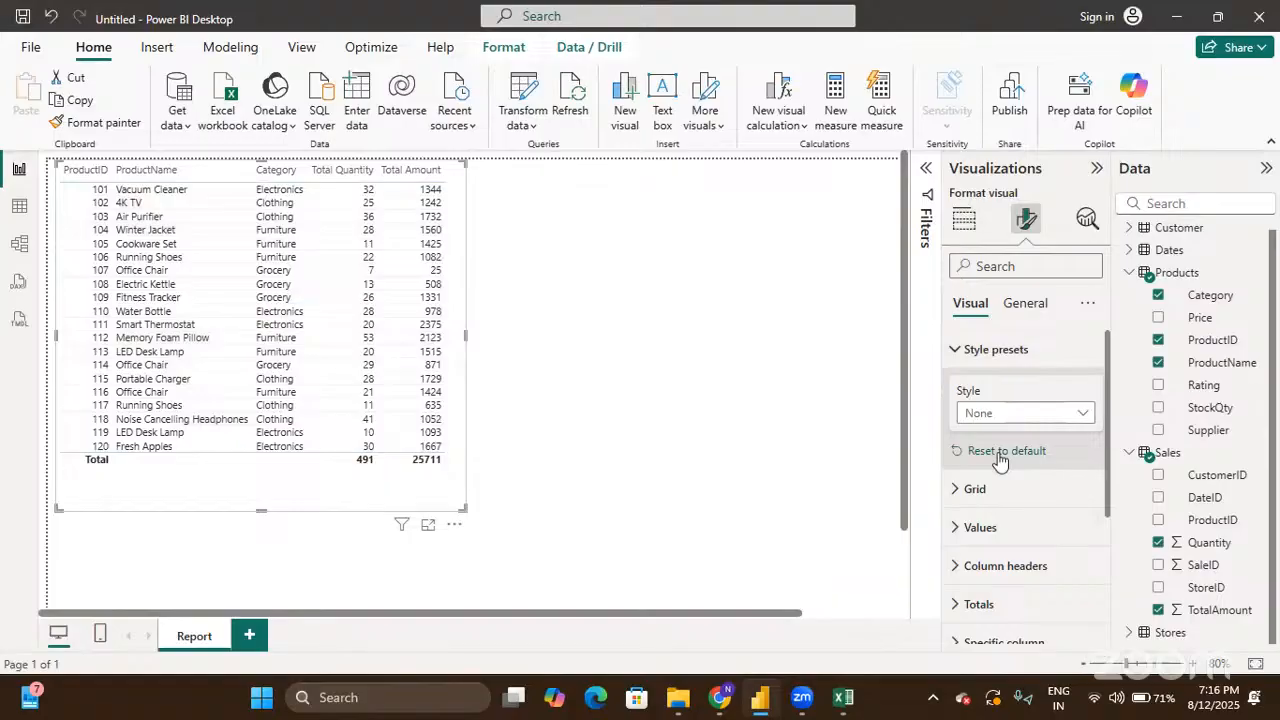
click(987, 413)
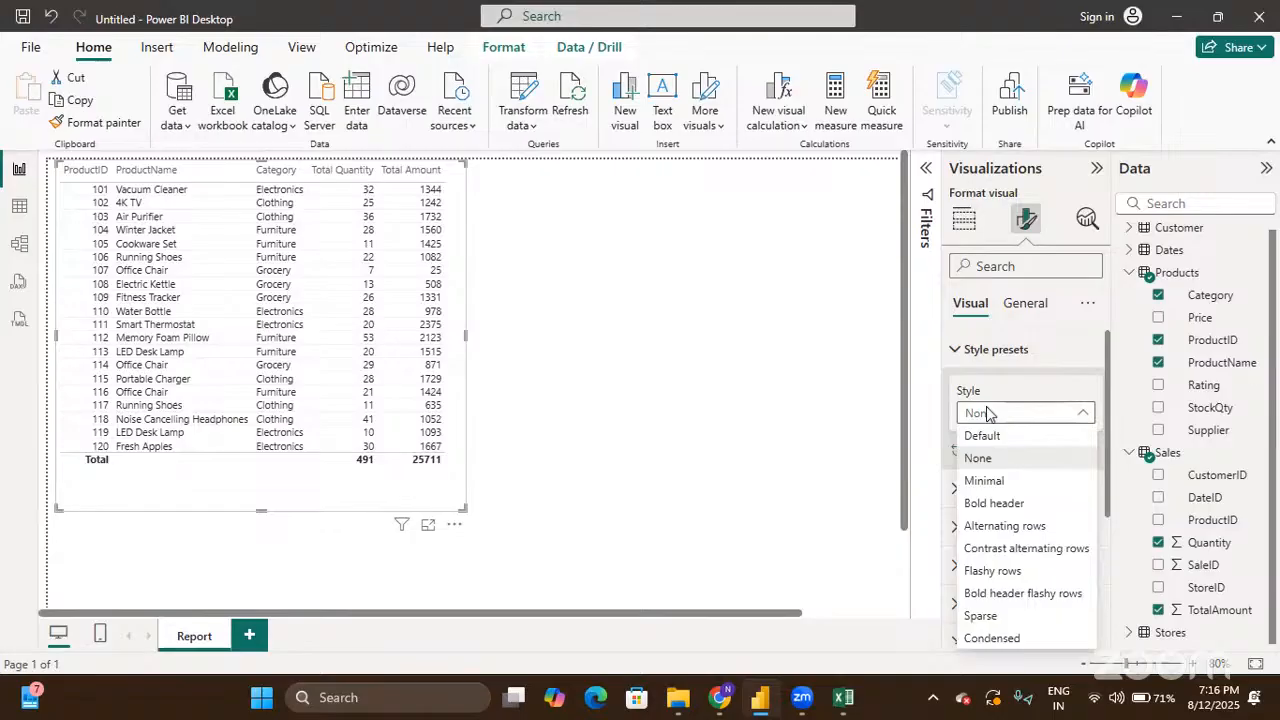
click(995, 481)
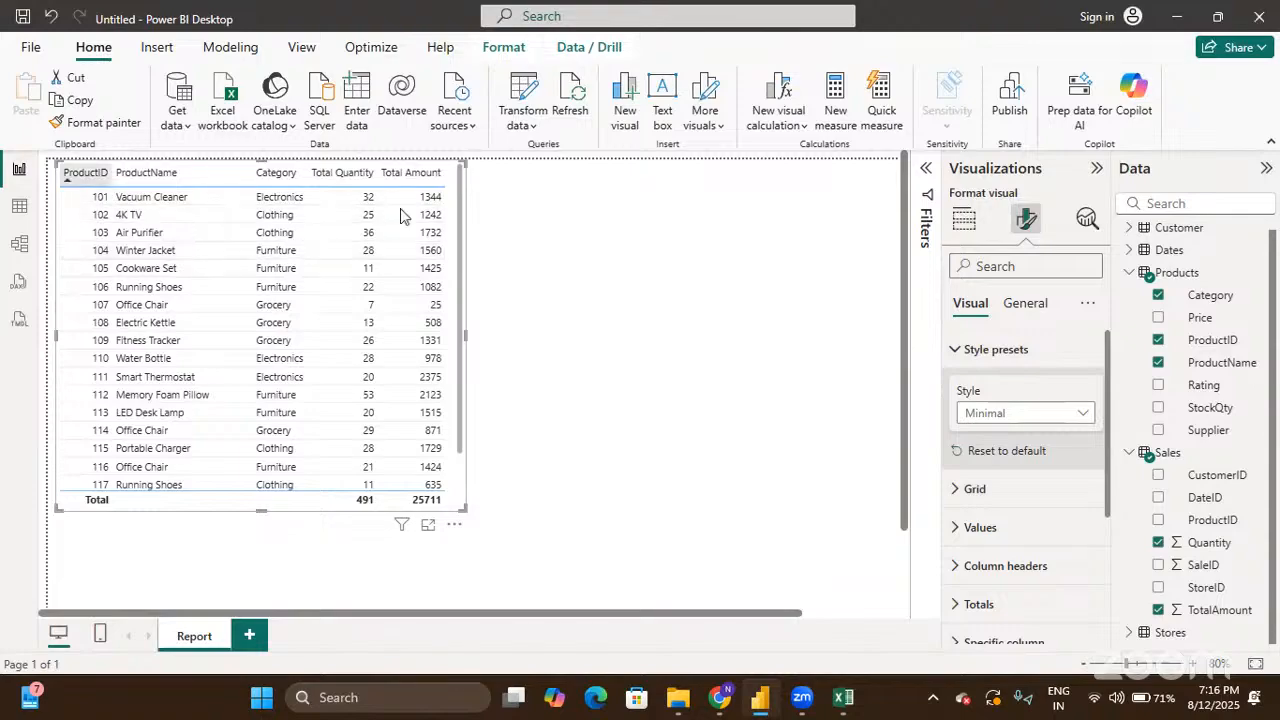
scroll(355, 296, down, 2)
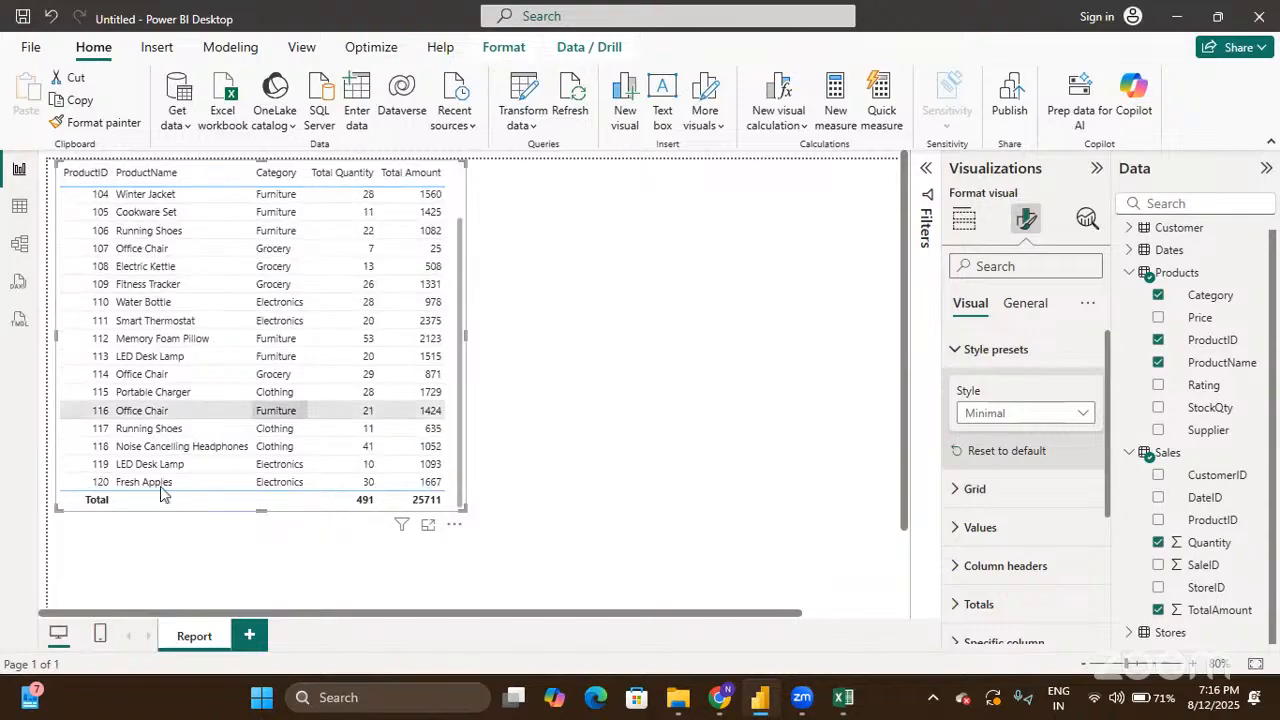
scroll(358, 446, up, 3)
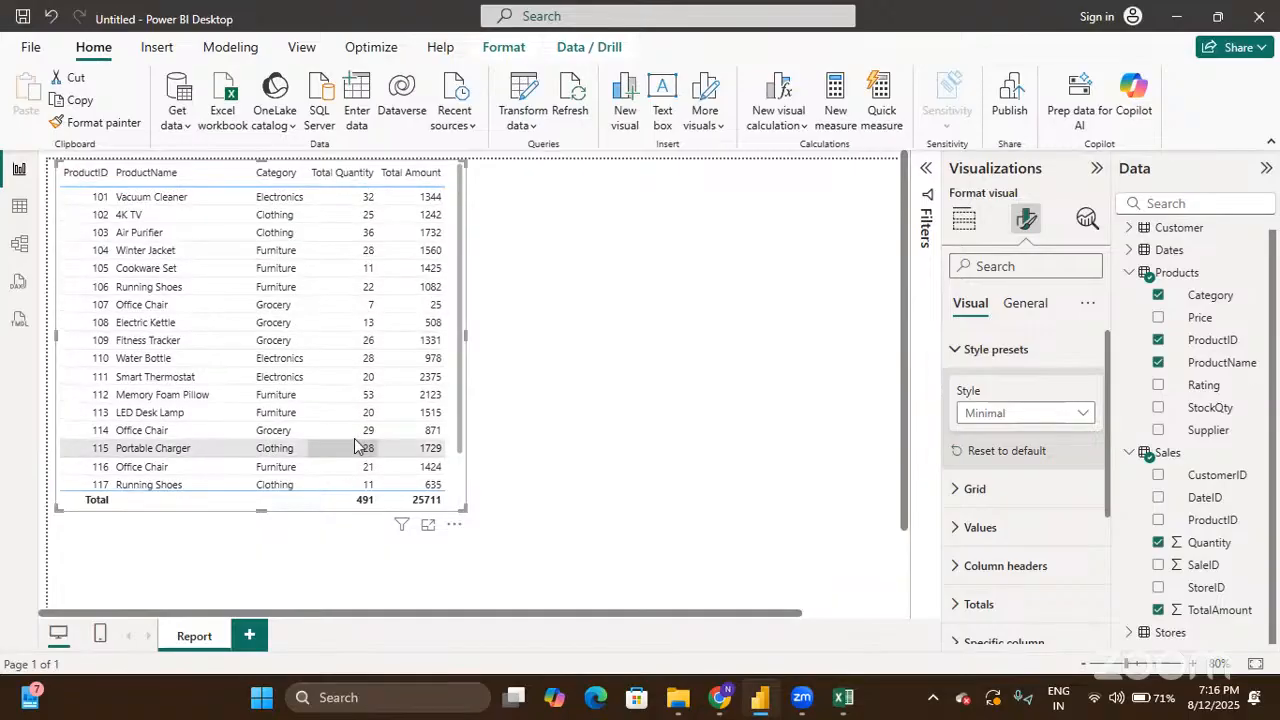
scroll(316, 342, down, 3)
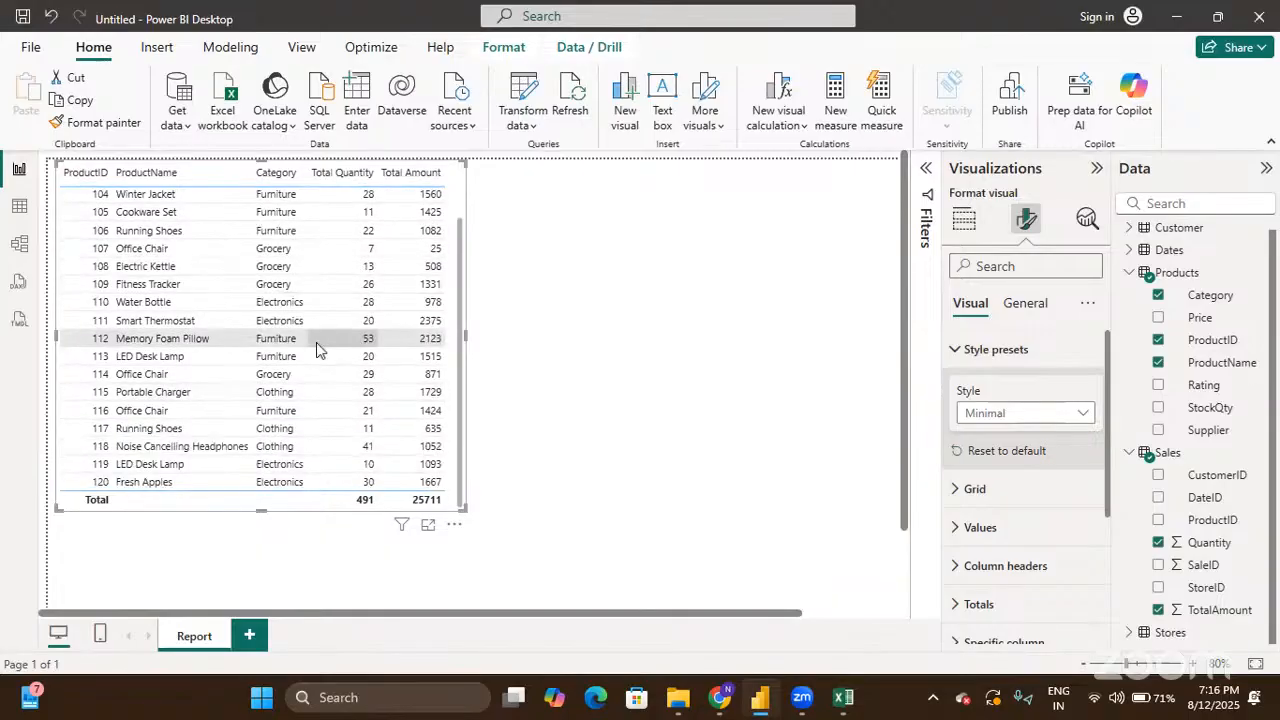
scroll(316, 342, up, 3)
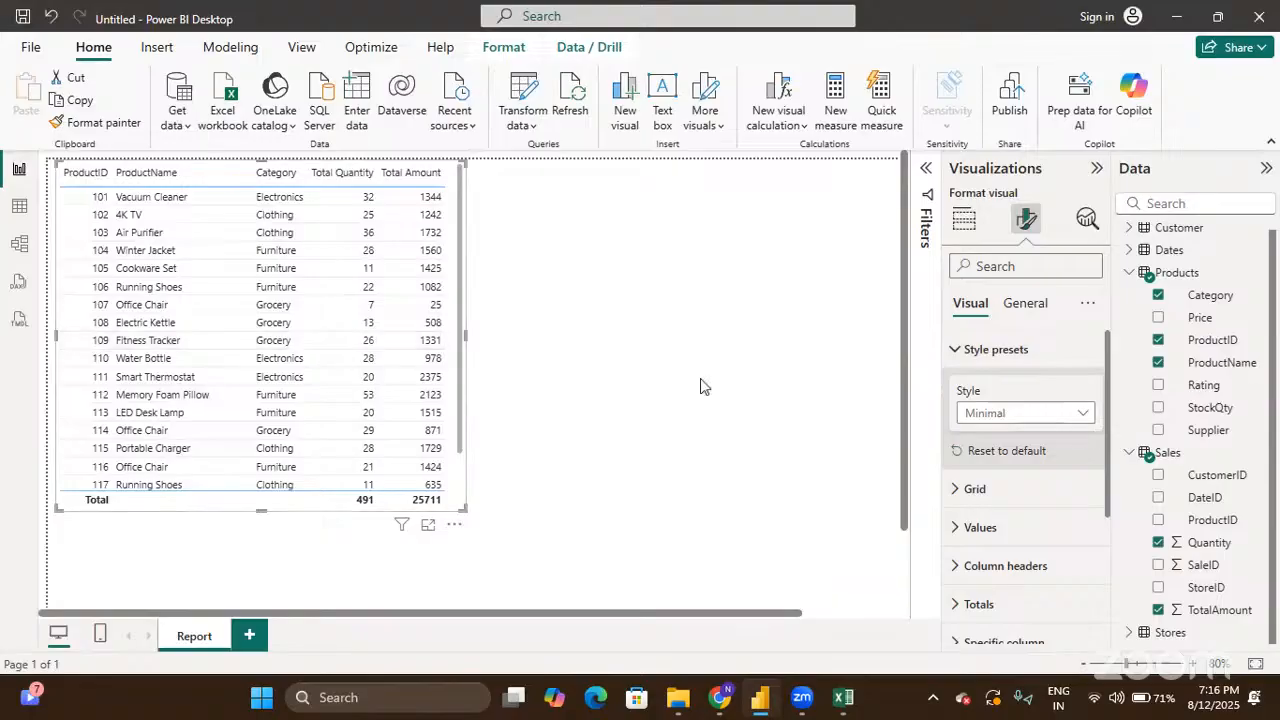
Step: Try the Bold header style preset and then Alternating rows on the product table
click(1015, 416)
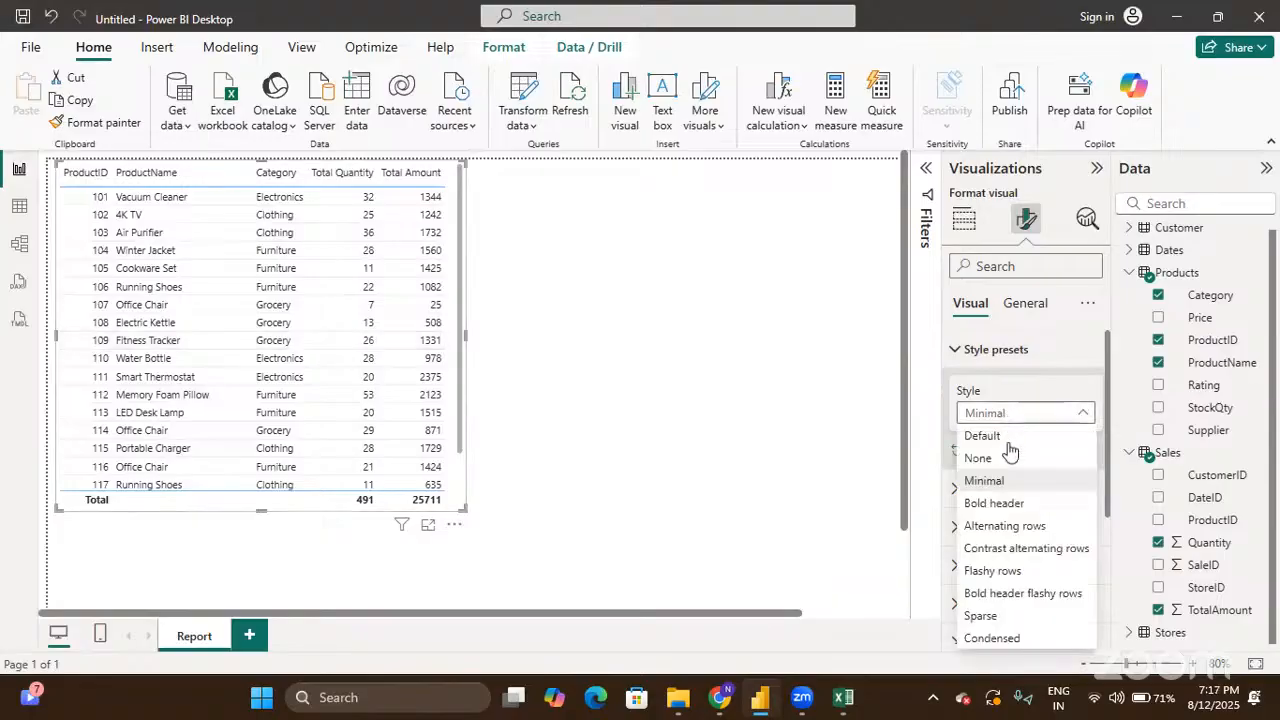
click(1017, 503)
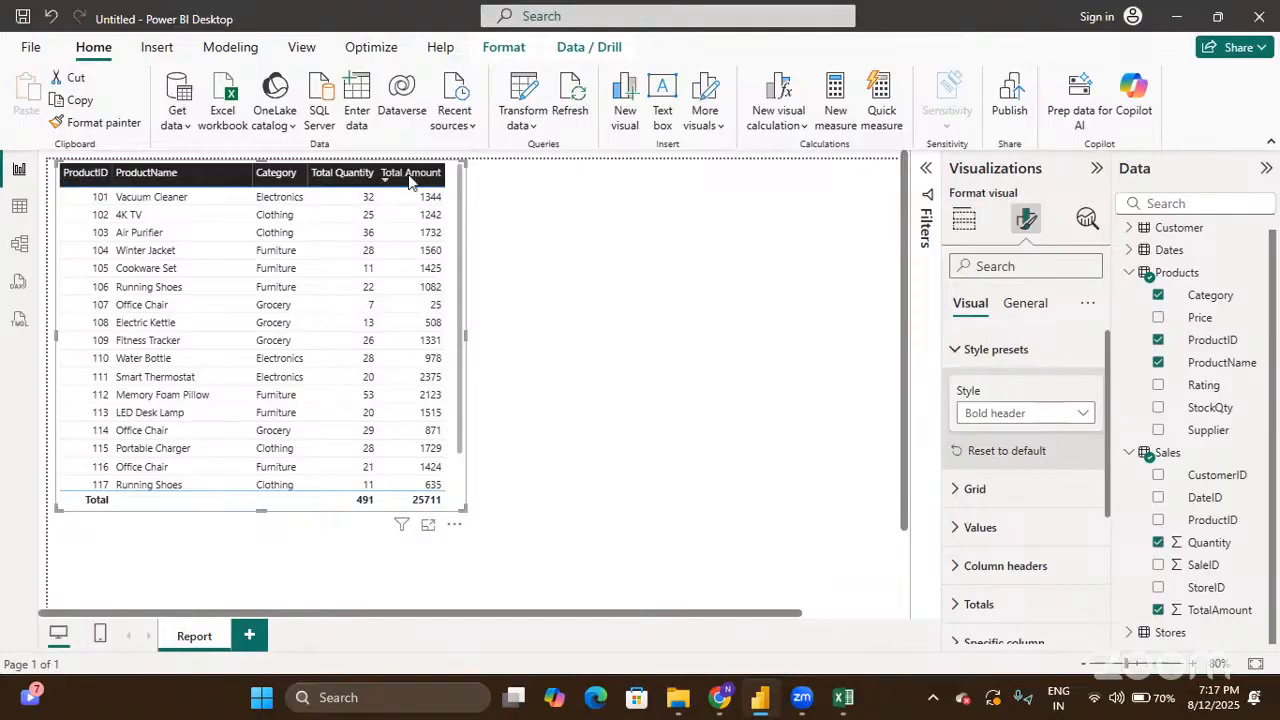
click(975, 413)
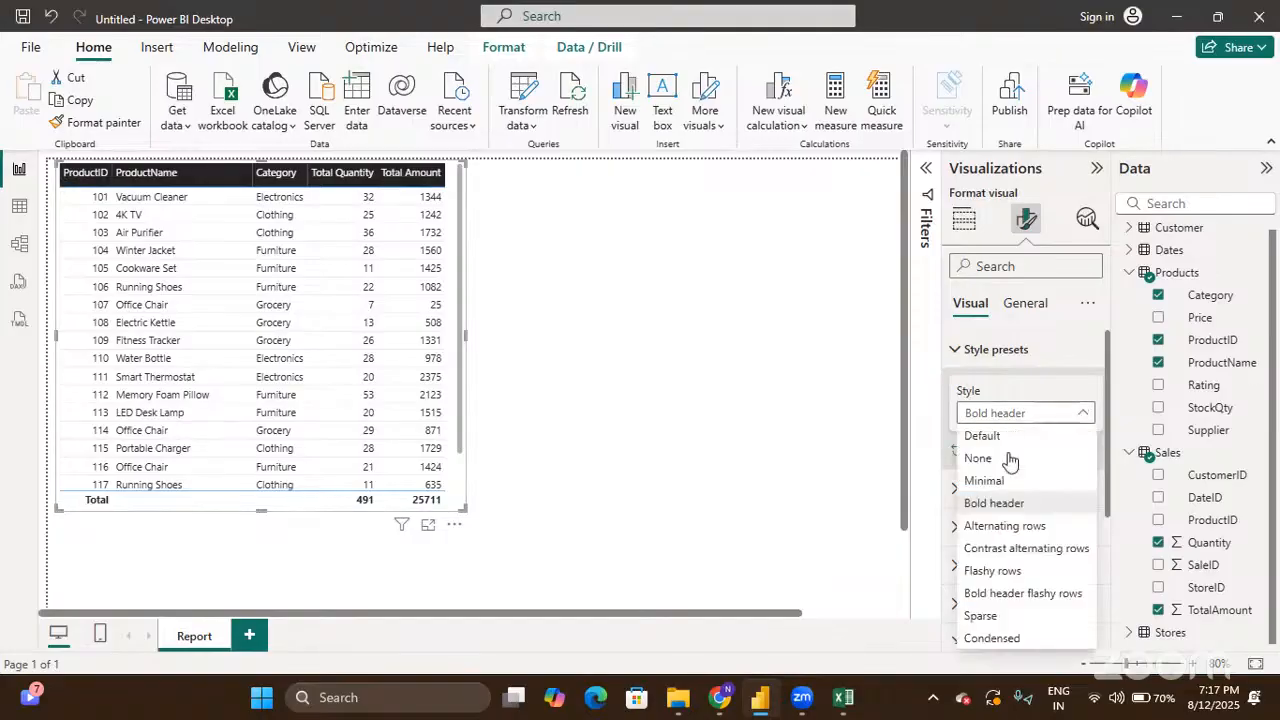
click(1013, 527)
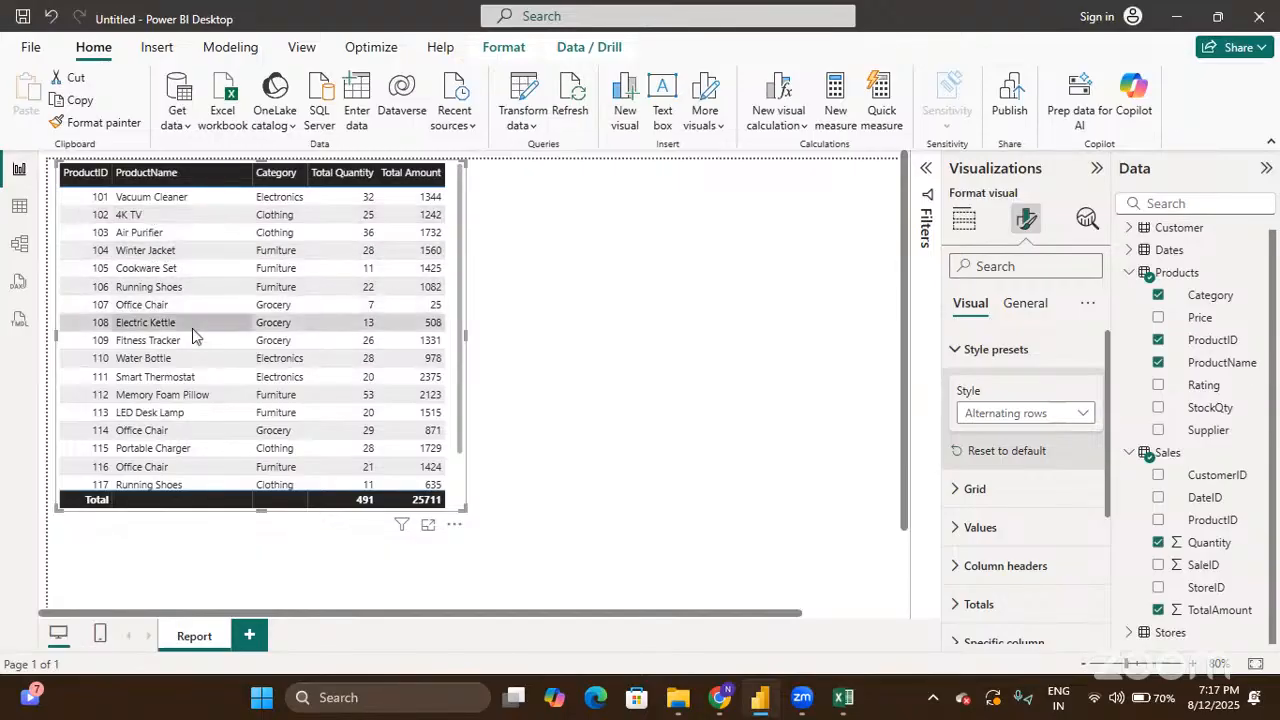
scroll(196, 394, down, 1)
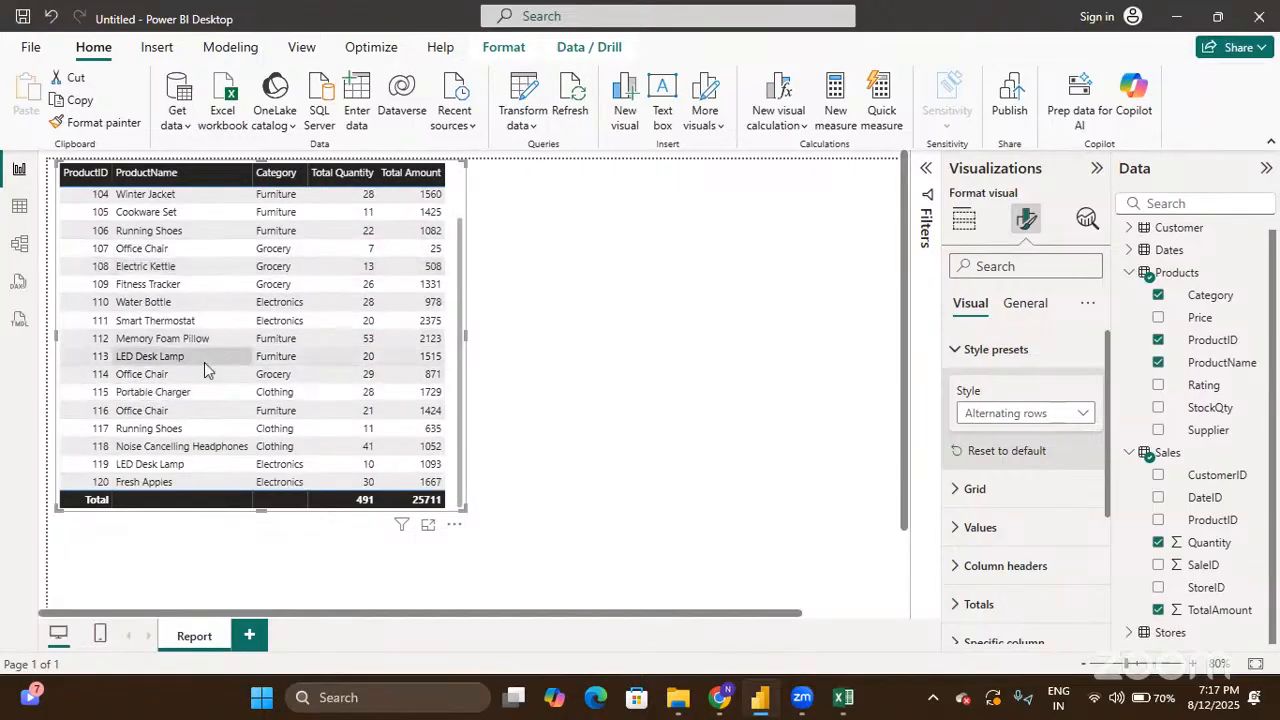
scroll(204, 368, up, 1)
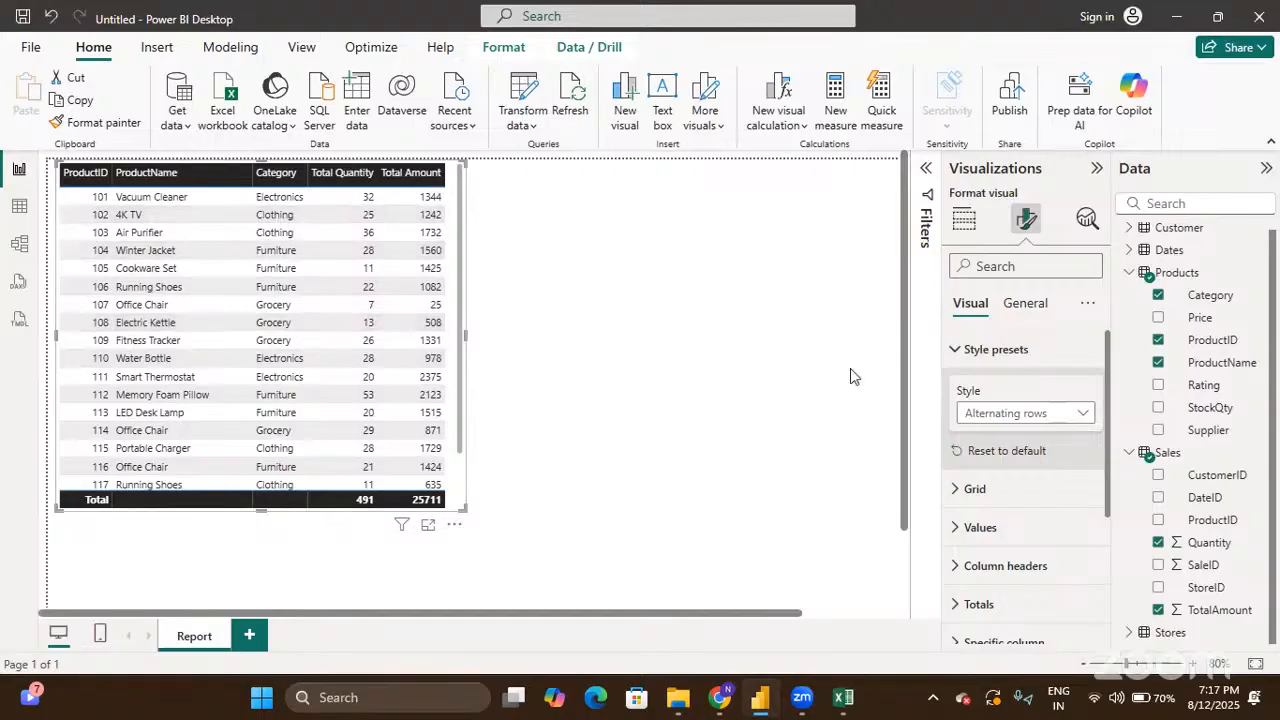
Step: Try the Contrast alternating rows preset and then the Flashy rows preset on the table visual
click(977, 417)
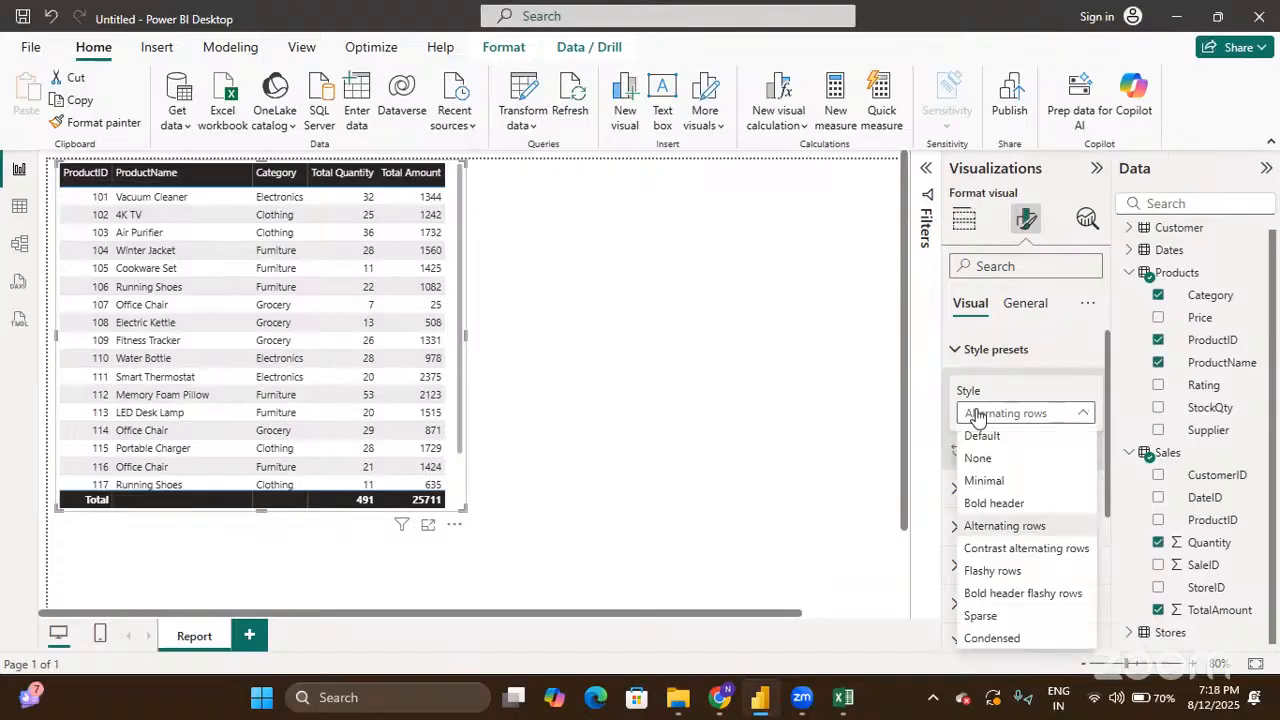
click(1017, 551)
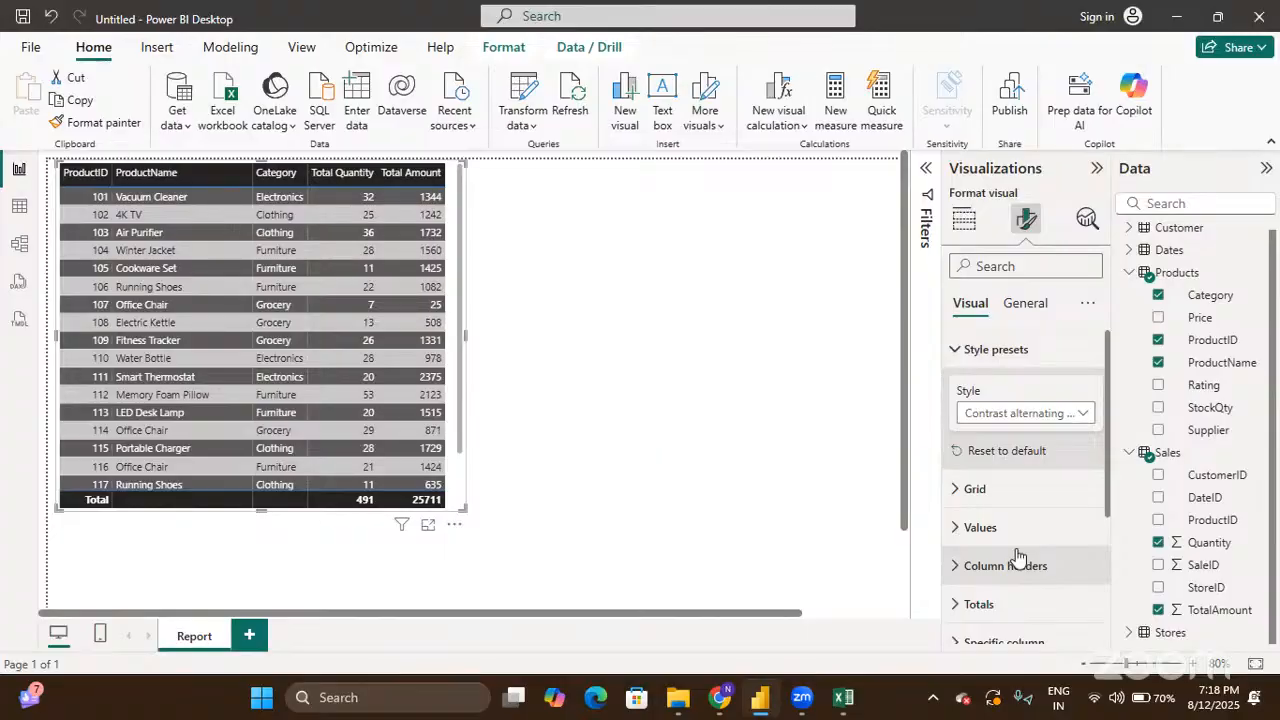
click(1013, 415)
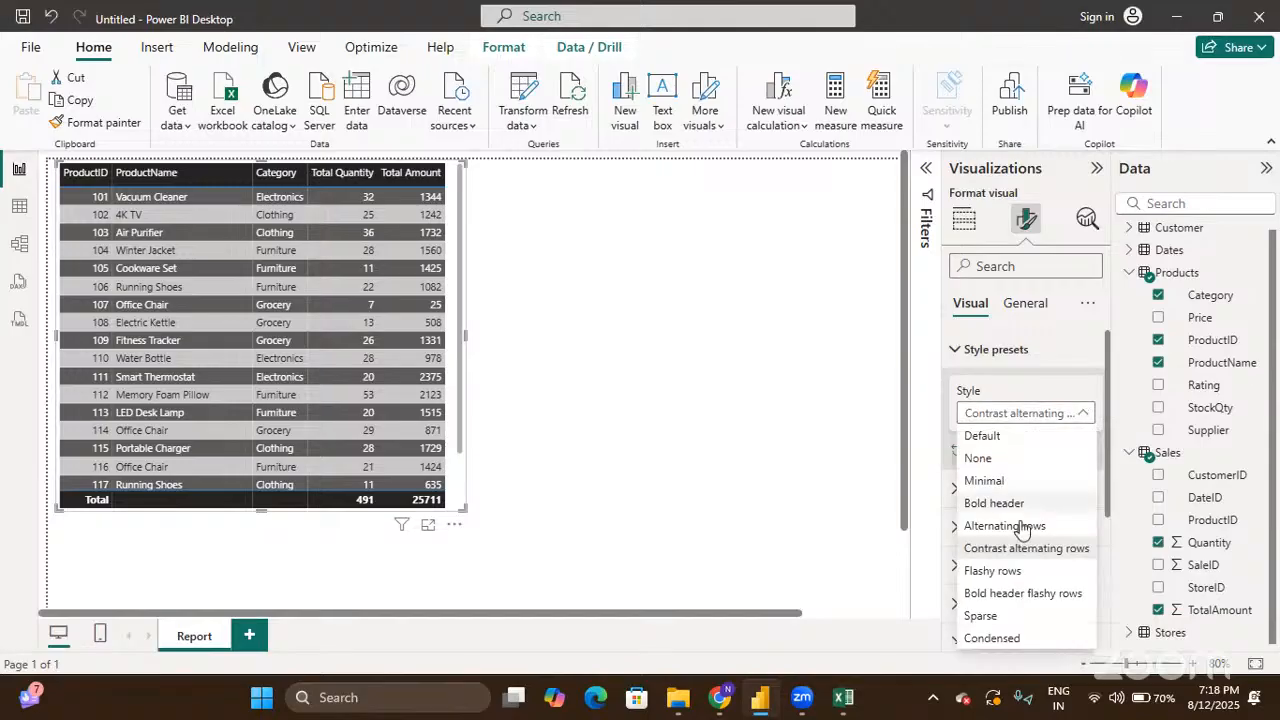
click(1016, 570)
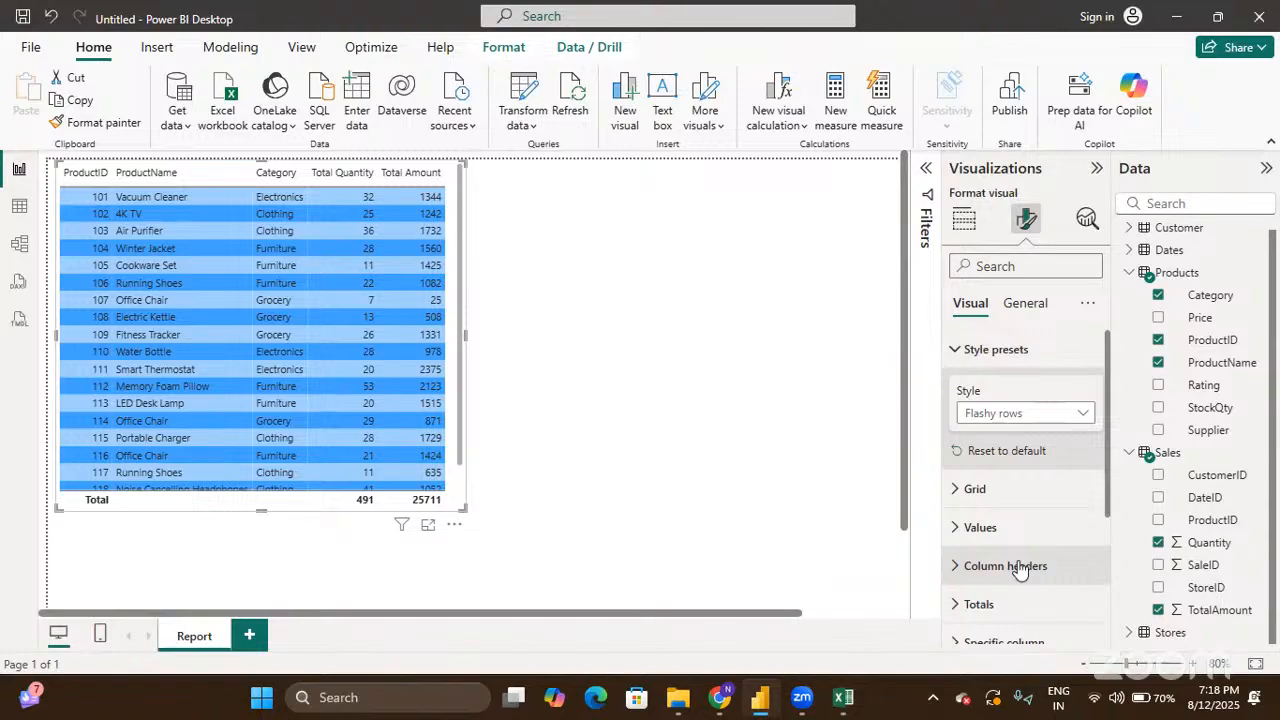
Step: Try the Bold header flashy rows style preset on the table and look through its rows
click(992, 415)
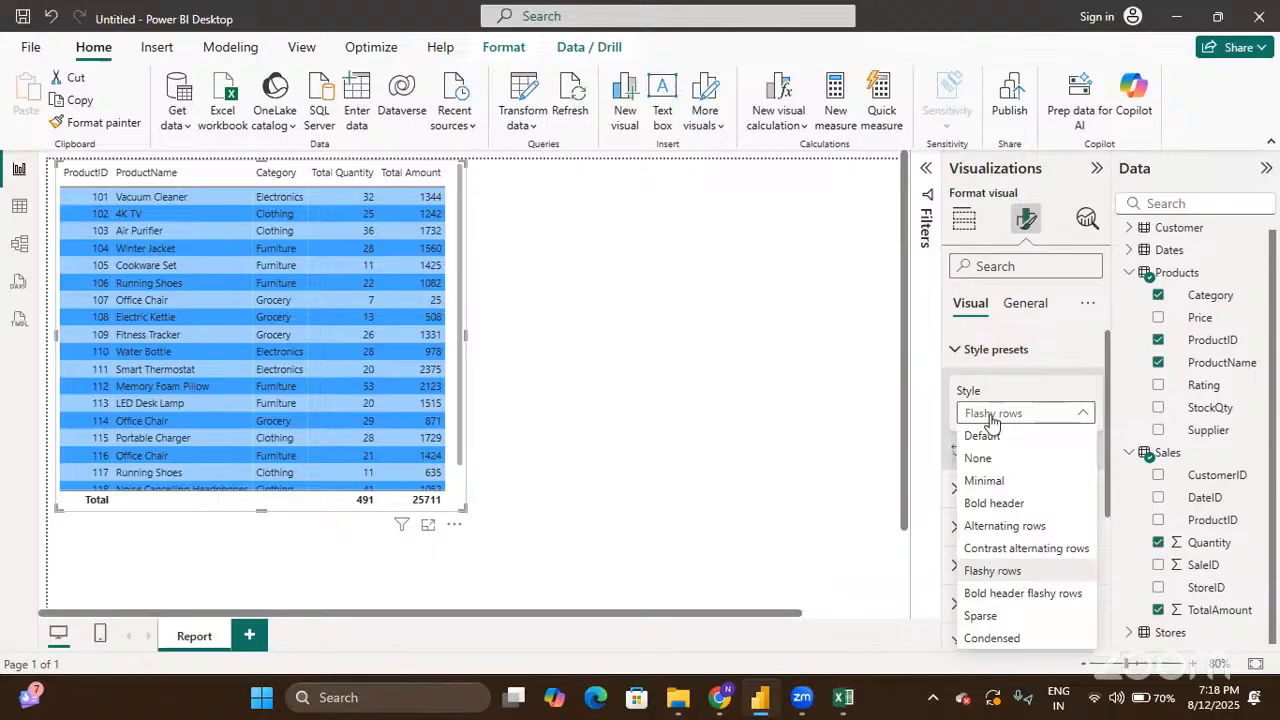
click(1003, 594)
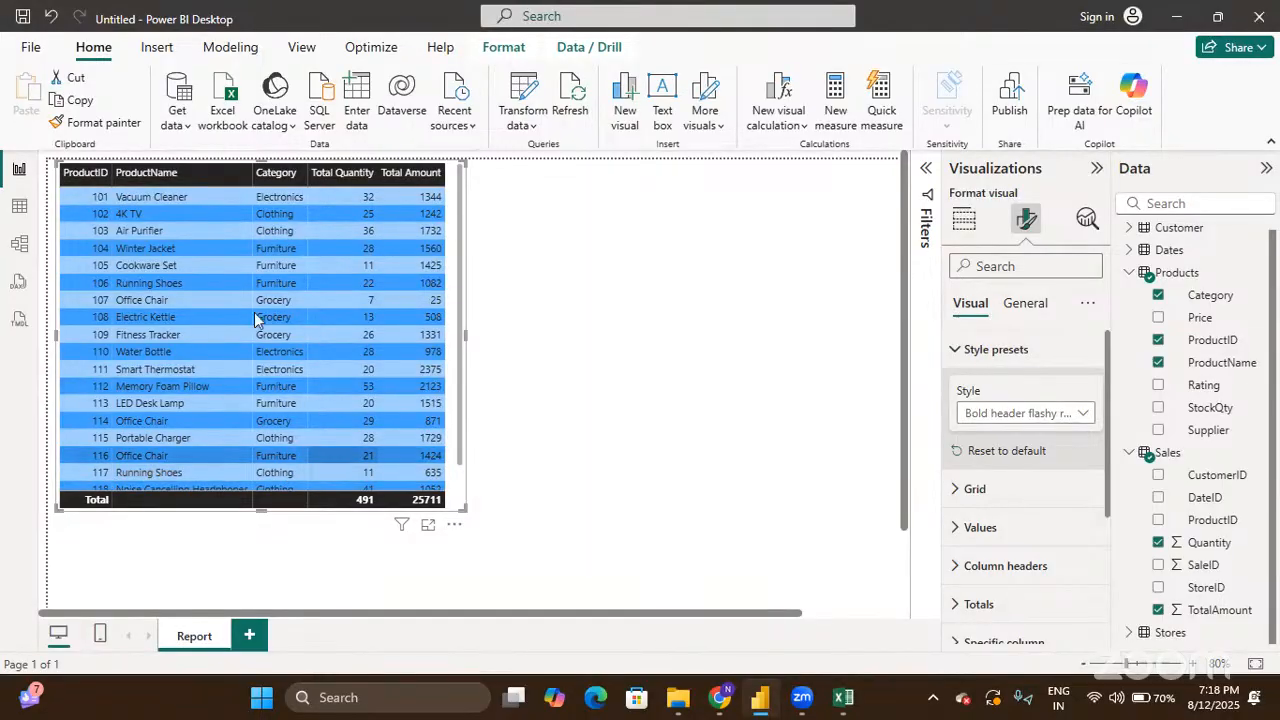
scroll(232, 290, down, 1)
scroll(230, 292, up, 1)
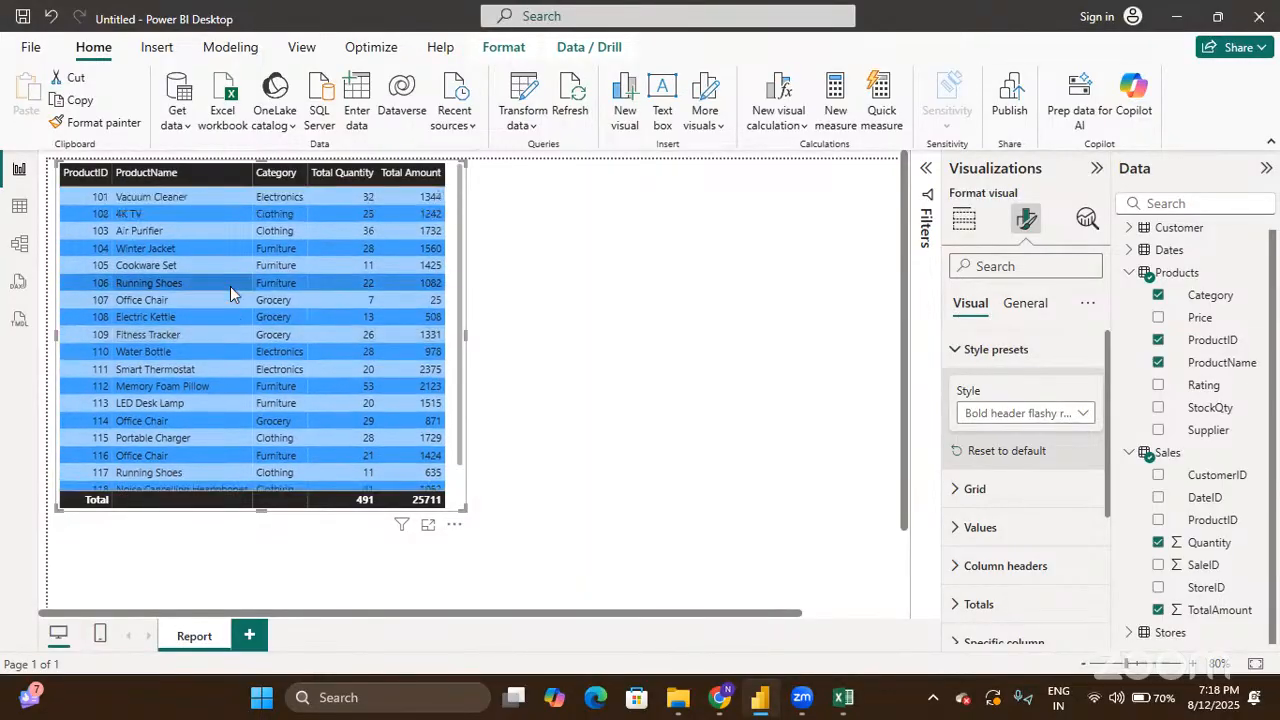
Step: Try the Sparse style preset and then the Condensed preset on the product table
click(987, 416)
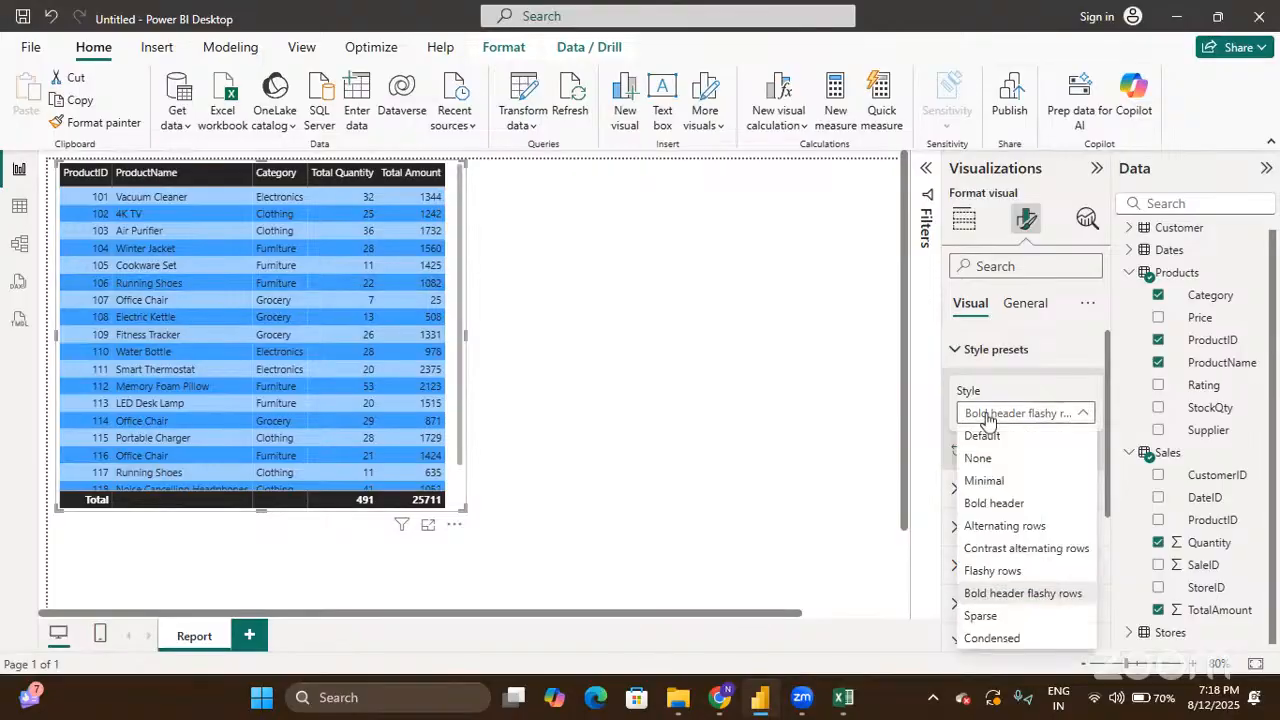
click(980, 616)
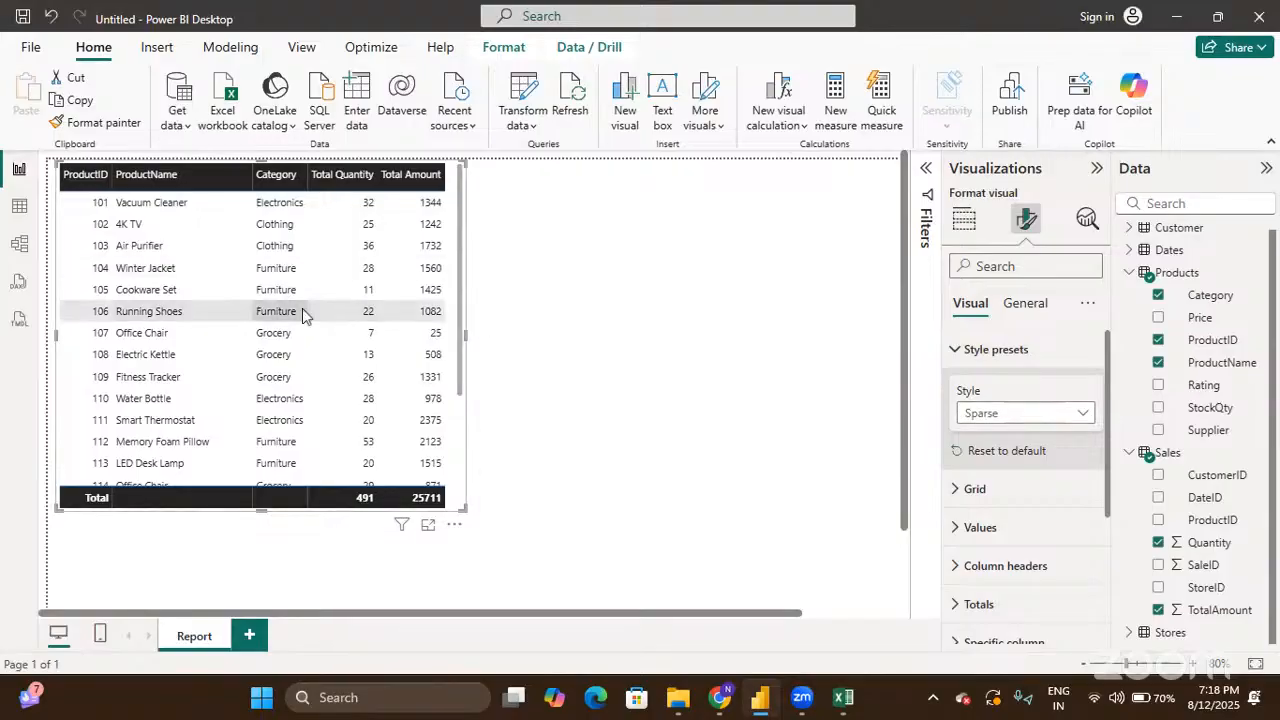
scroll(302, 311, down, 3)
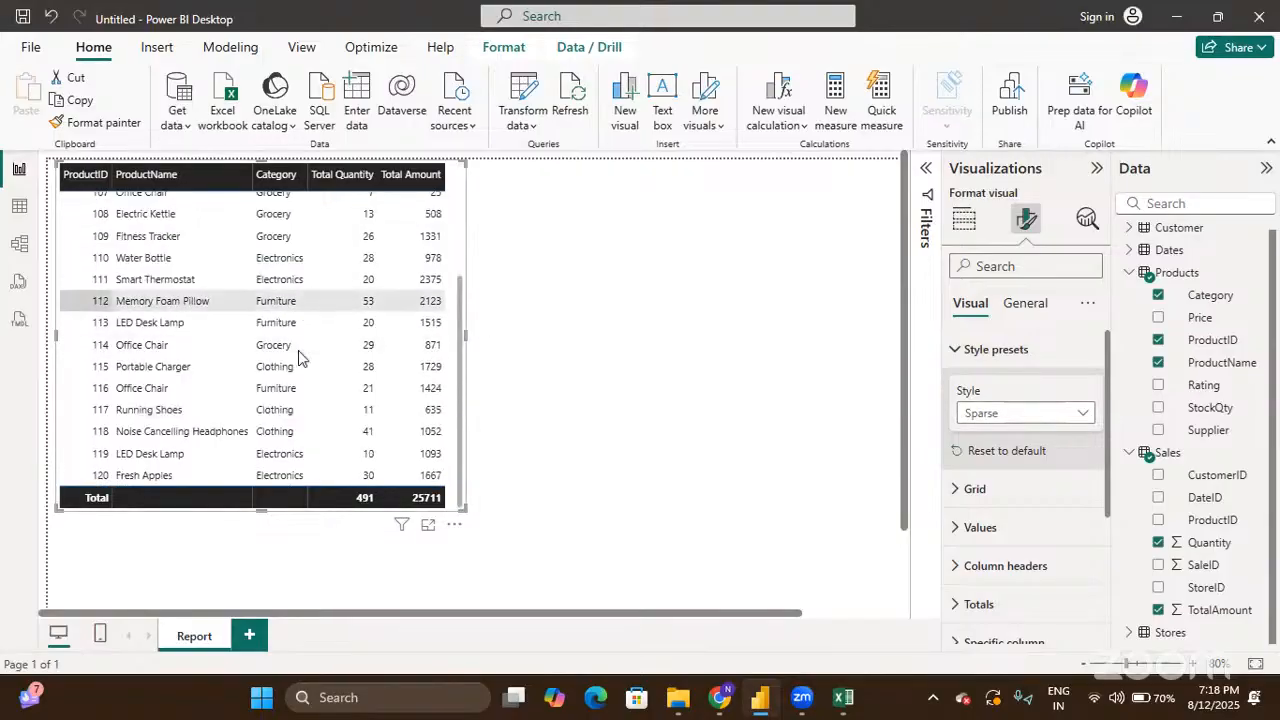
scroll(240, 291, up, 3)
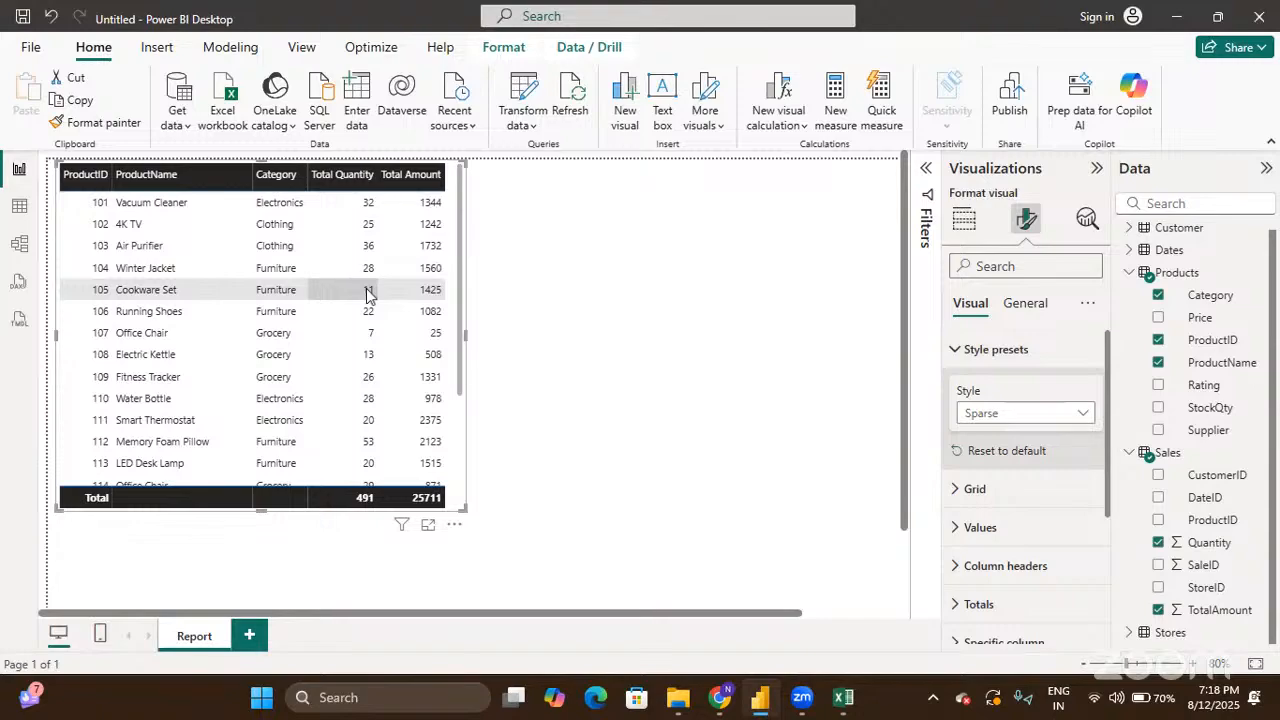
click(1018, 414)
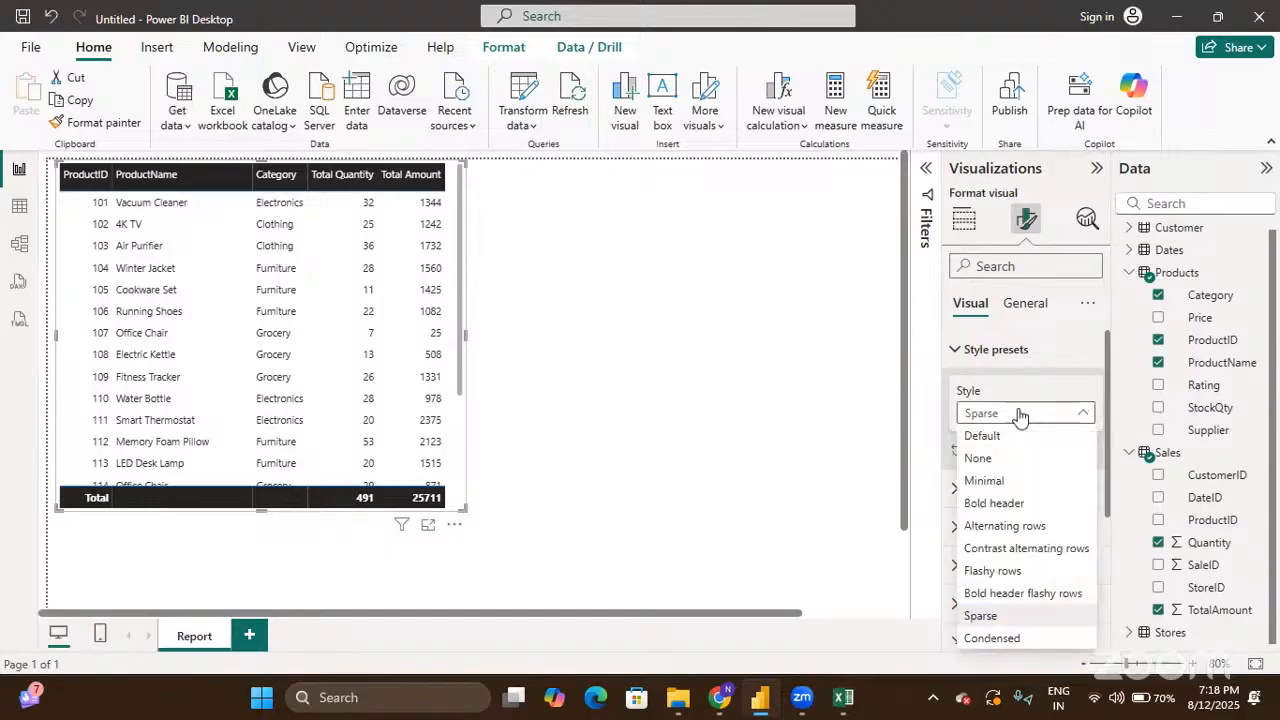
click(1021, 639)
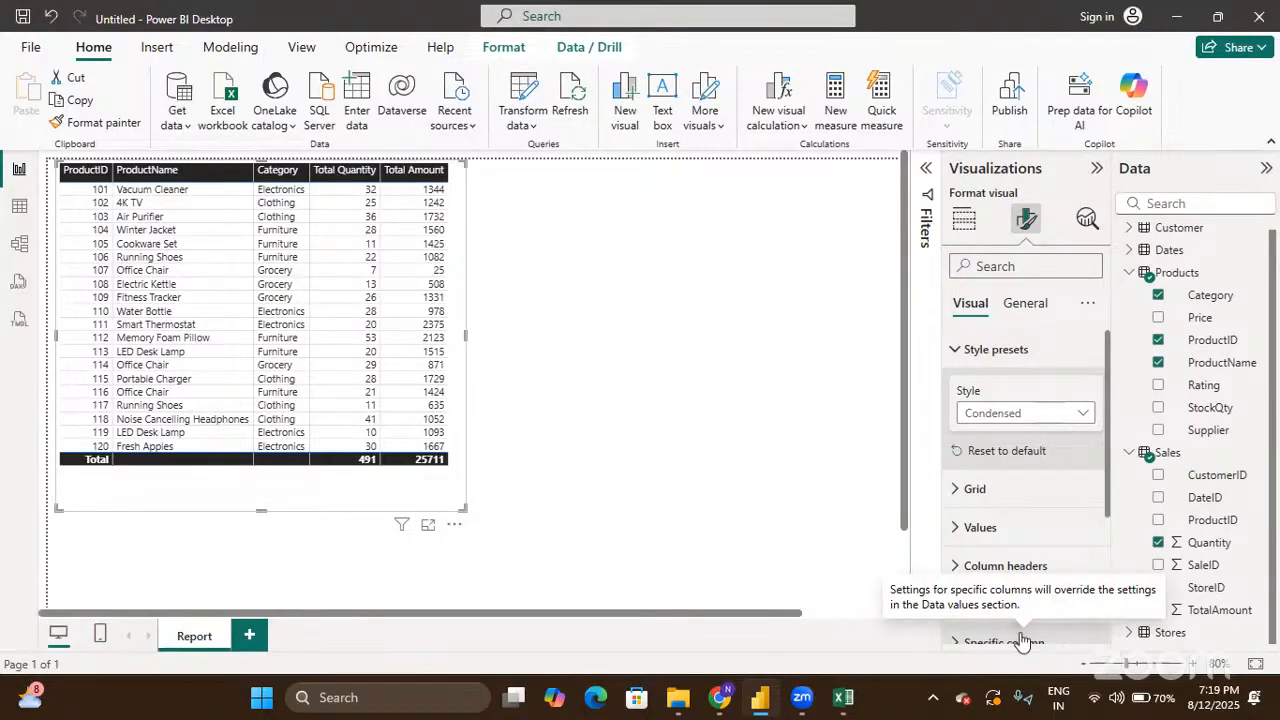
Step: Set the table visual's style preset back to Default and collapse the style preset settings
click(1021, 415)
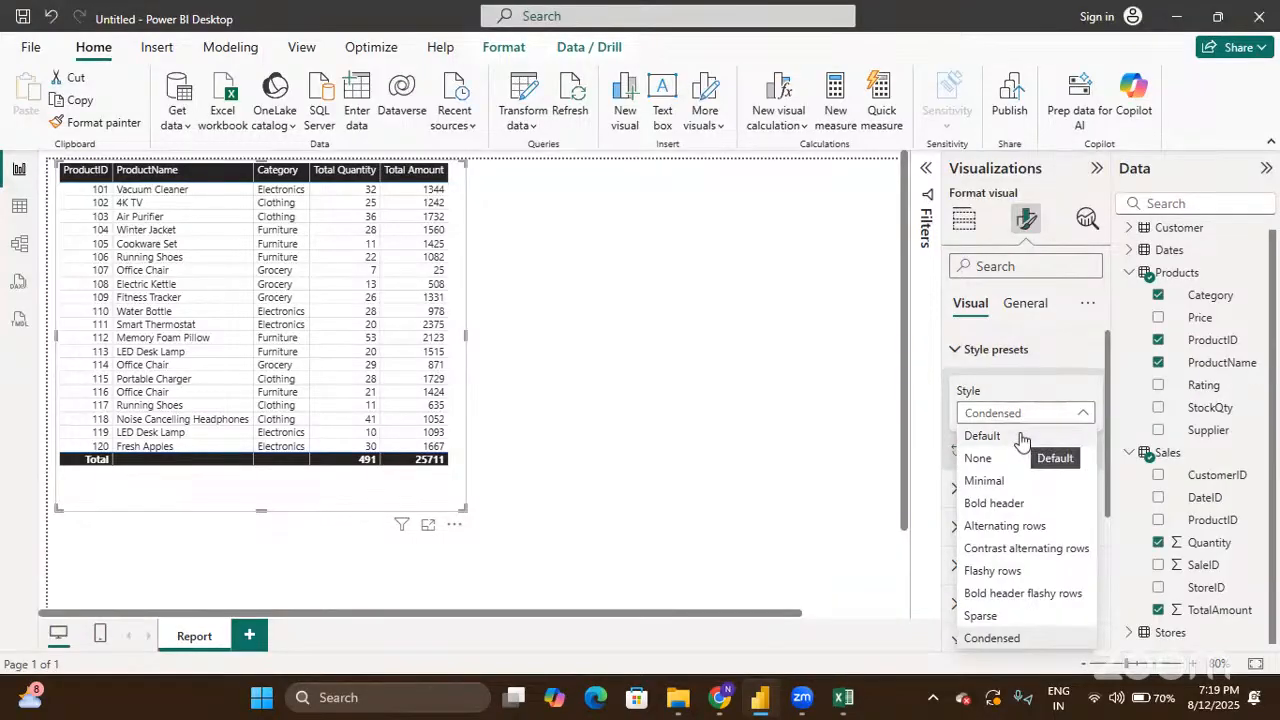
click(1020, 437)
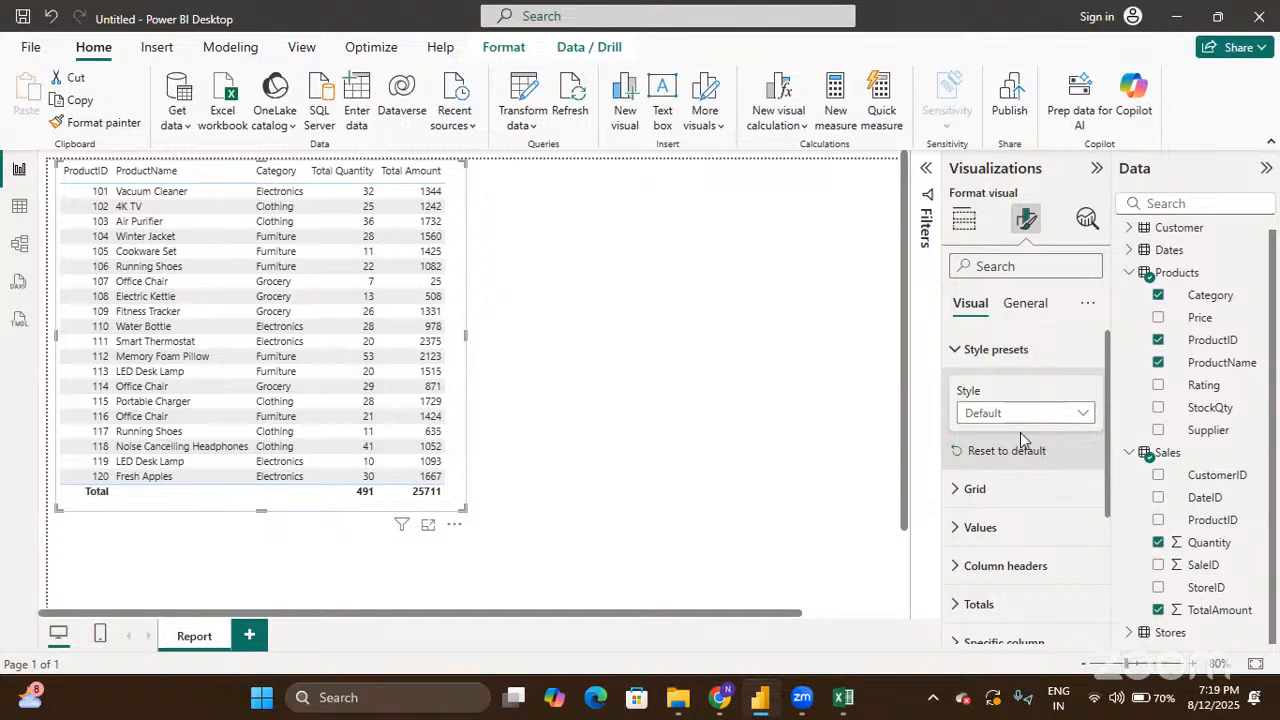
click(957, 350)
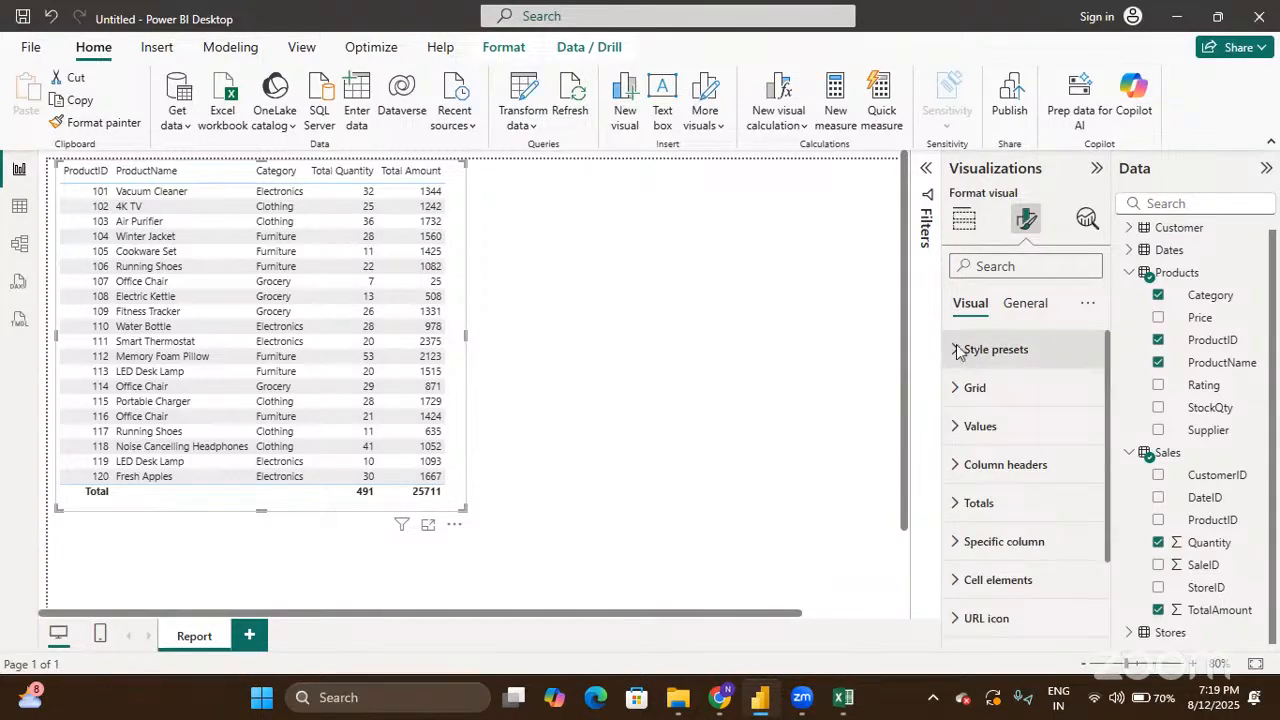
Step: Expand the table's grid settings and toggle its horizontal gridlines off and back on
click(957, 386)
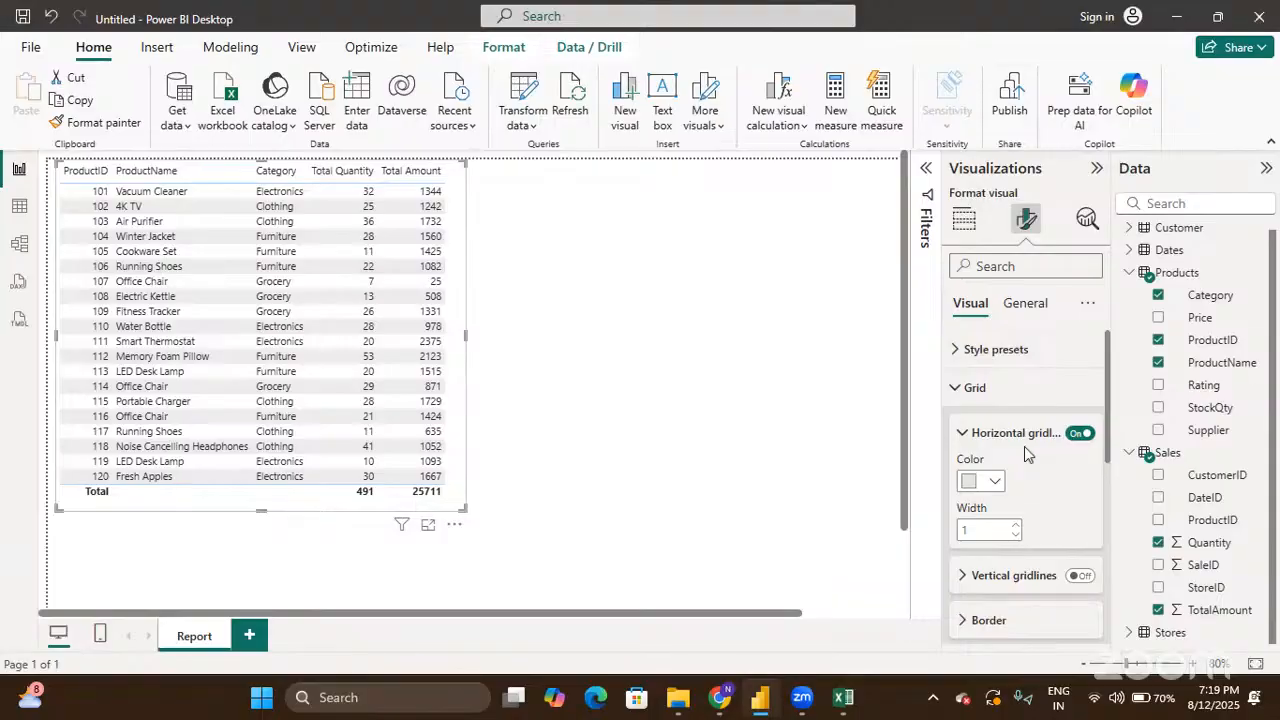
click(1086, 440)
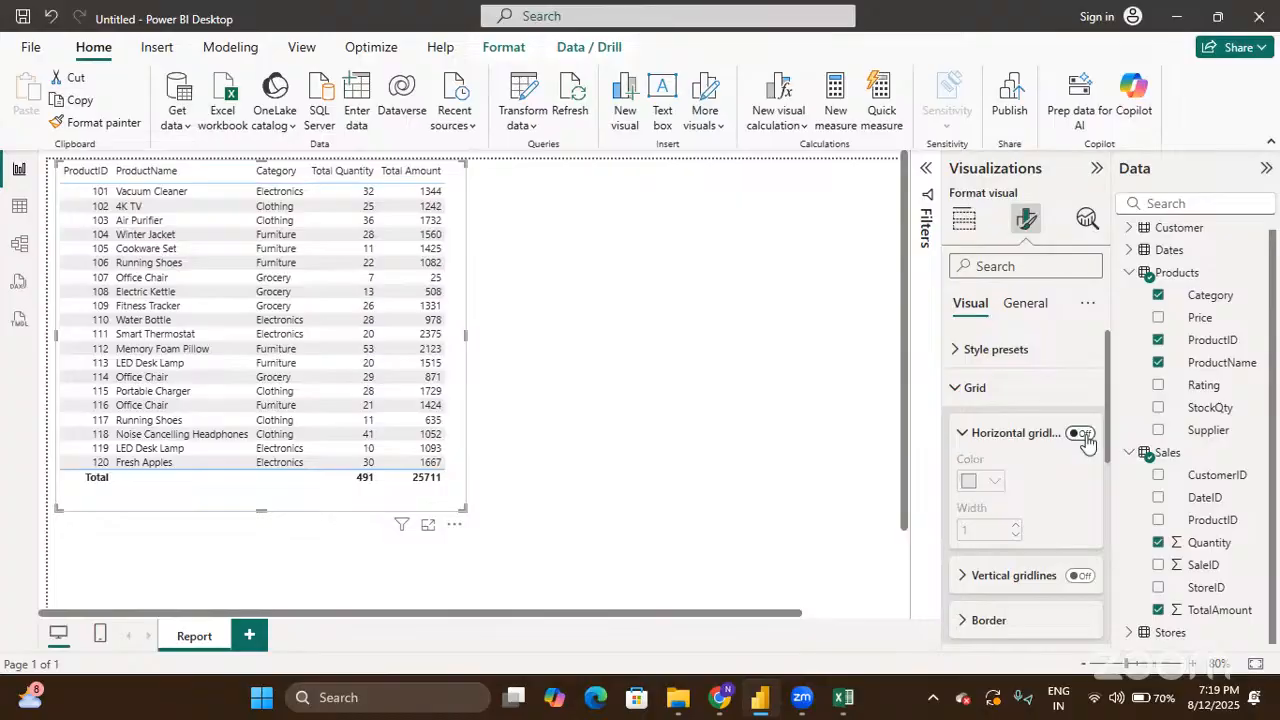
click(1085, 438)
click(1086, 440)
click(1086, 440)
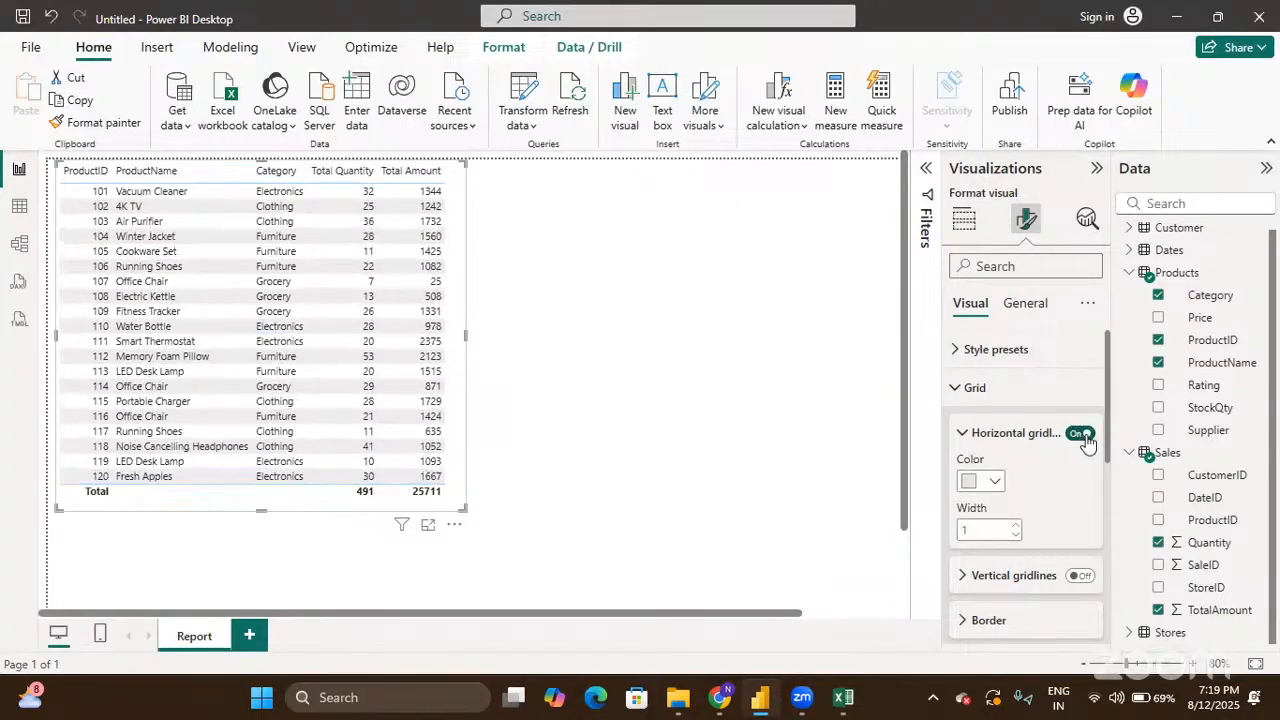
Step: Color the table's horizontal gridlines orange and set their width to 3
click(994, 484)
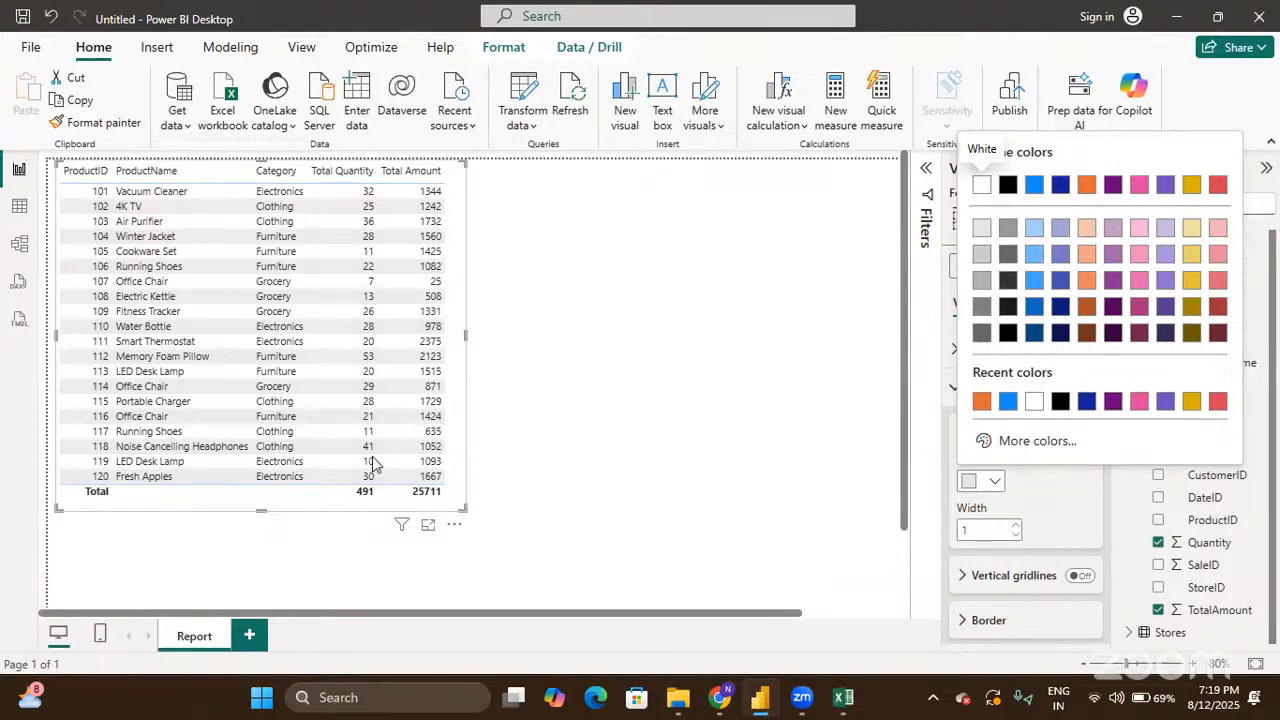
click(982, 402)
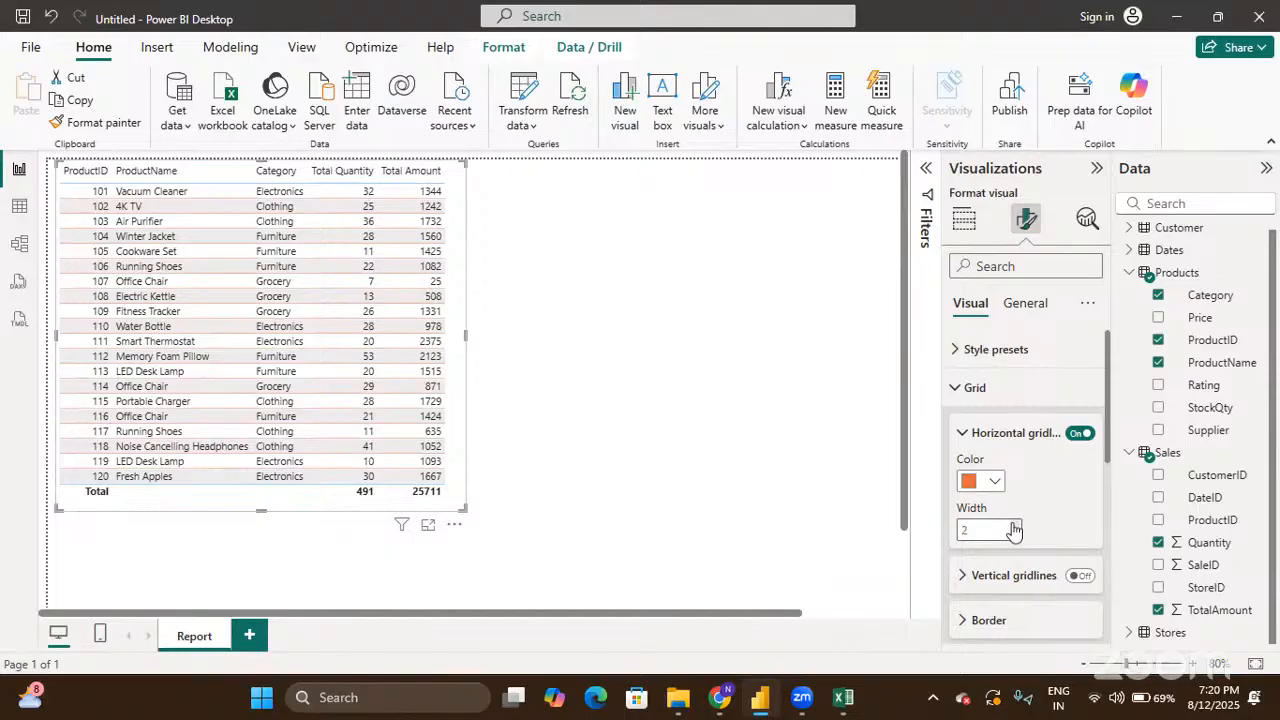
click(1013, 530)
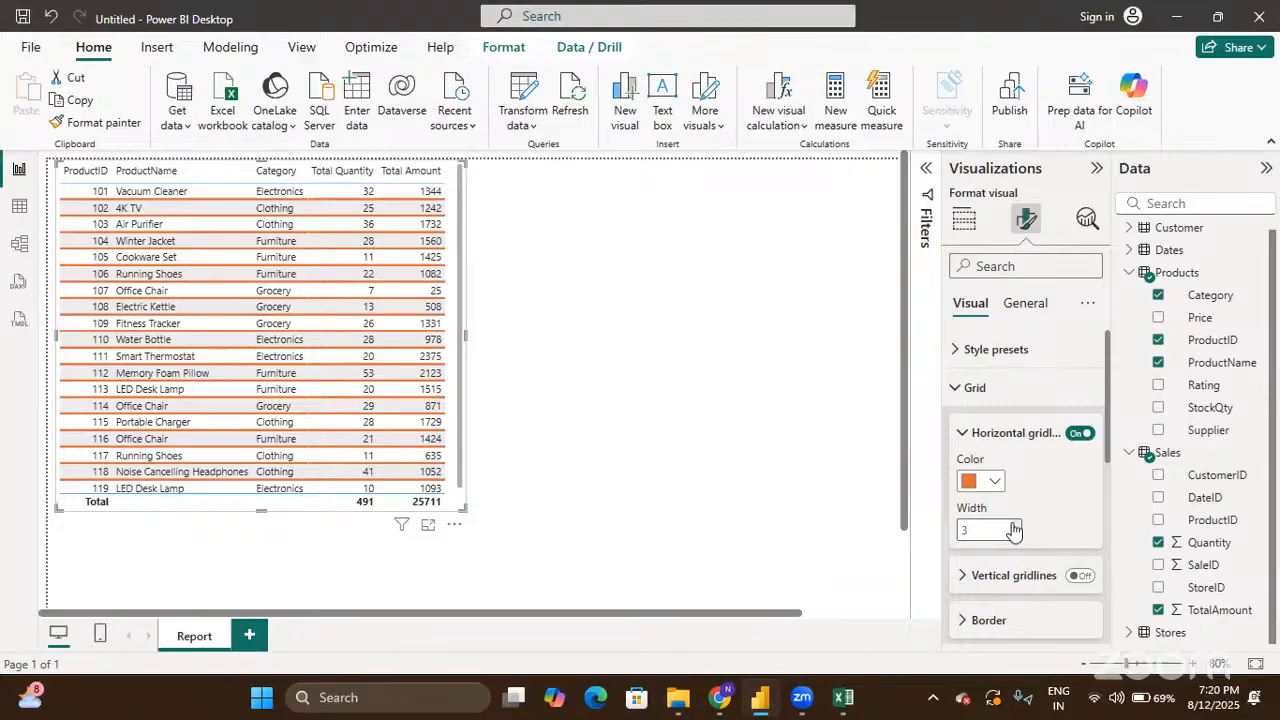
Step: Turn on the table's vertical gridlines, color them orange with a width of 3, and check the rows
scroll(1013, 530, down, 2)
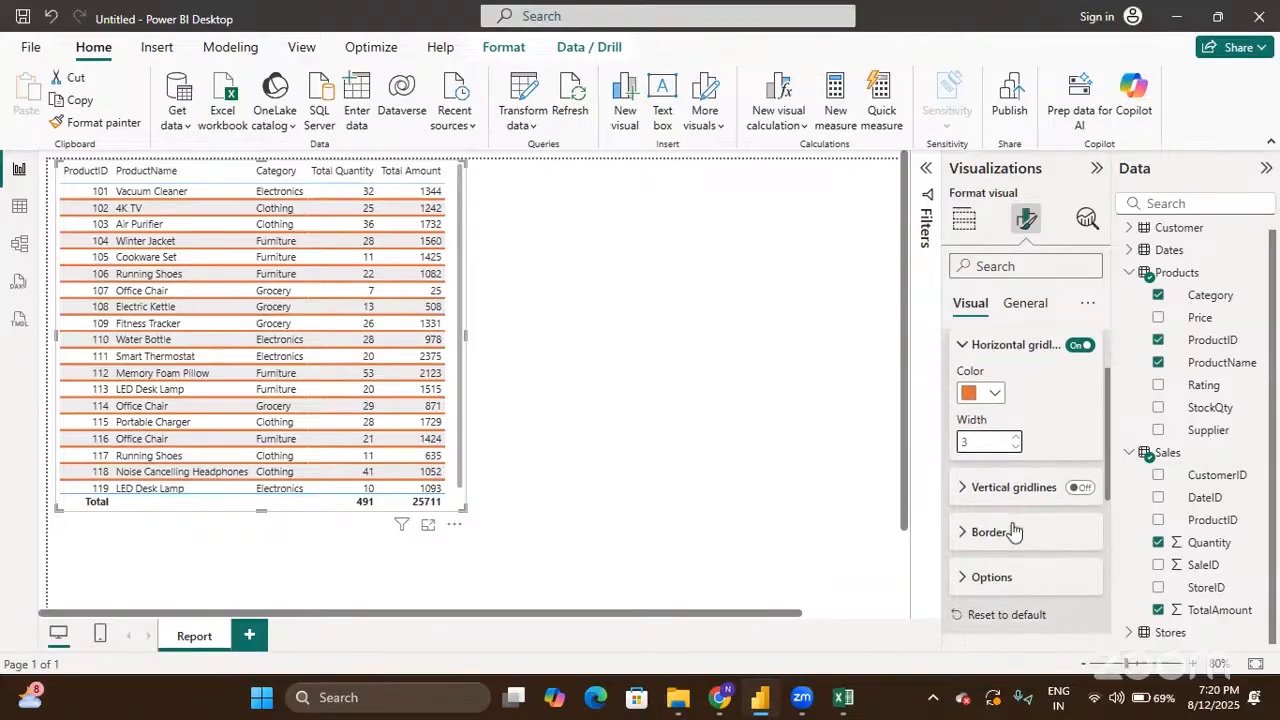
click(963, 488)
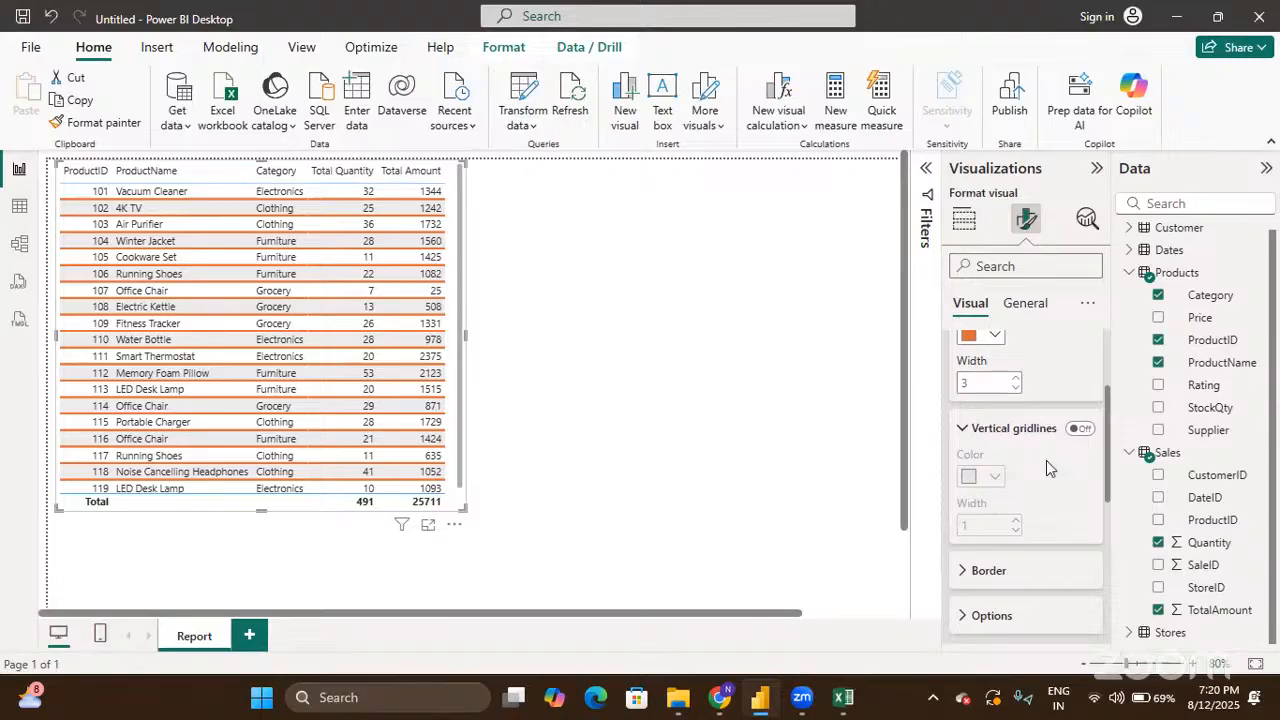
click(1080, 428)
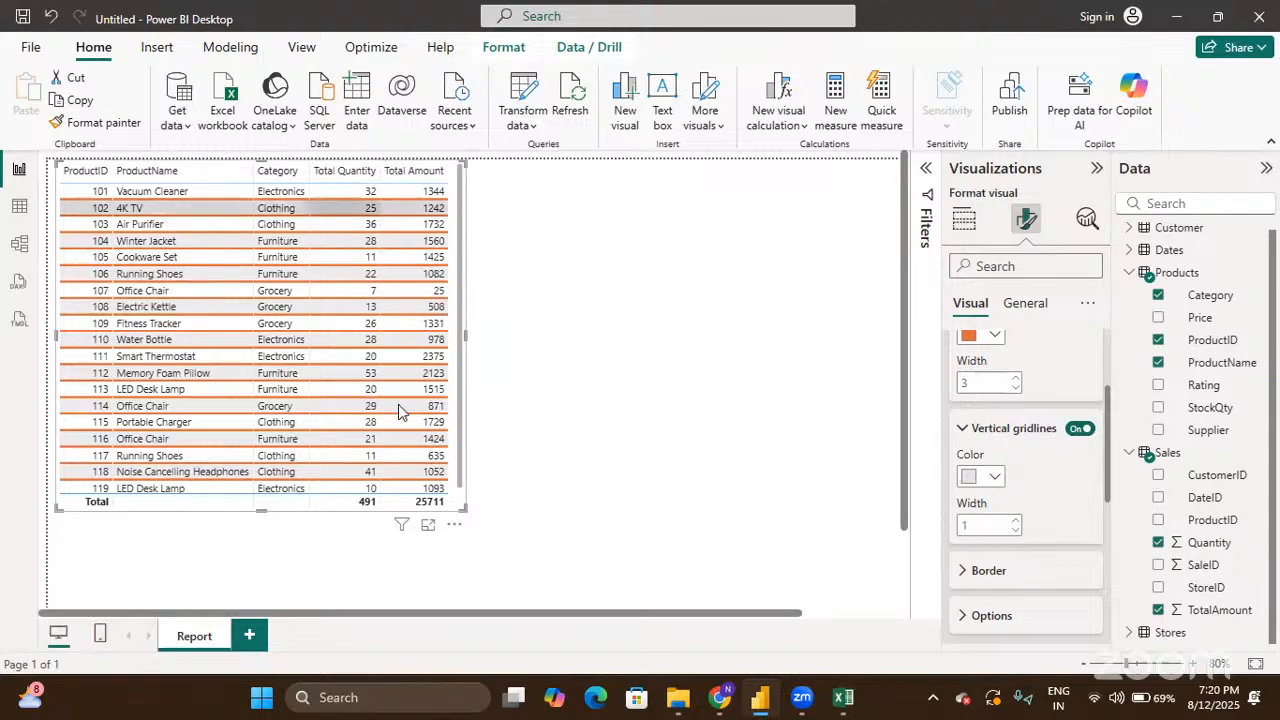
click(993, 478)
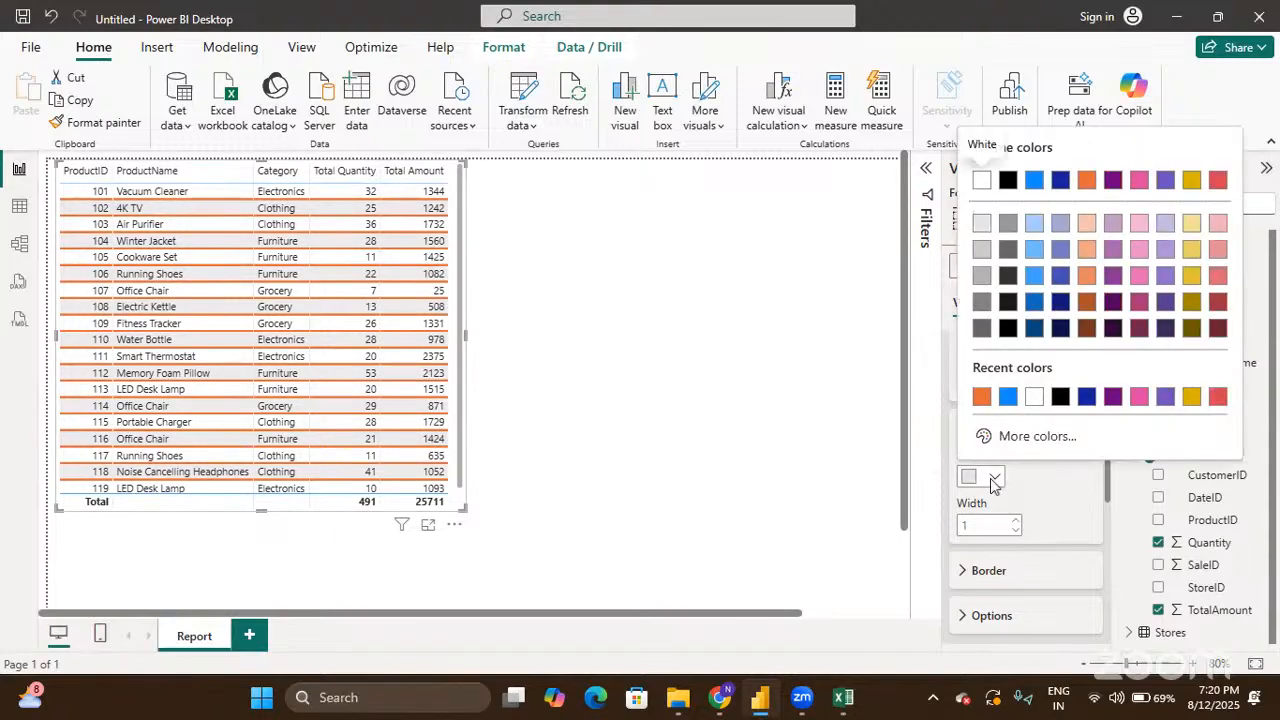
click(981, 396)
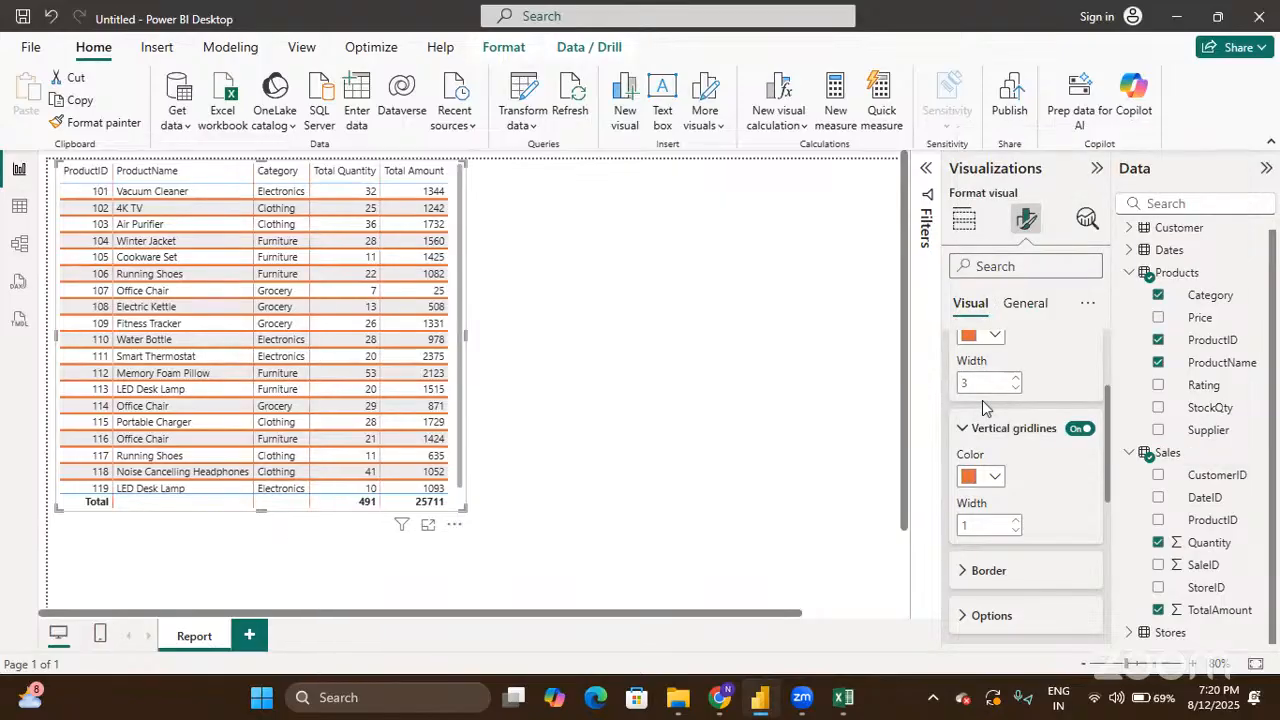
click(1018, 524)
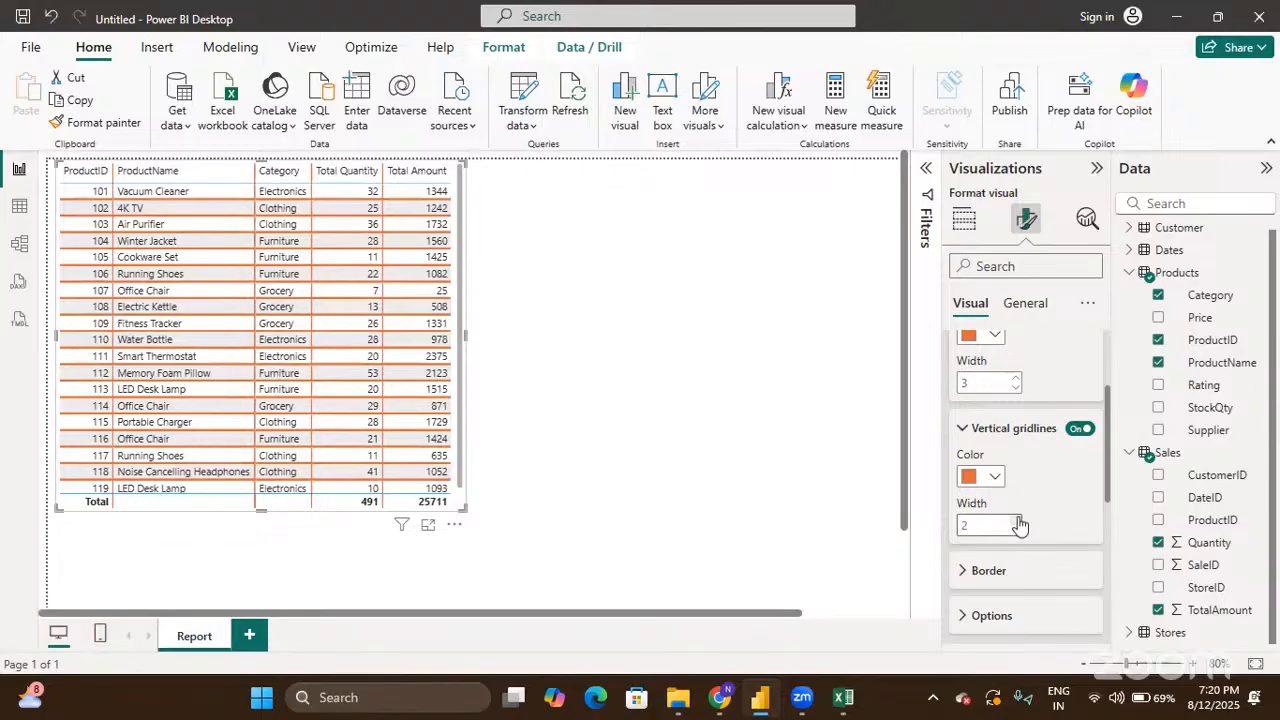
click(1018, 520)
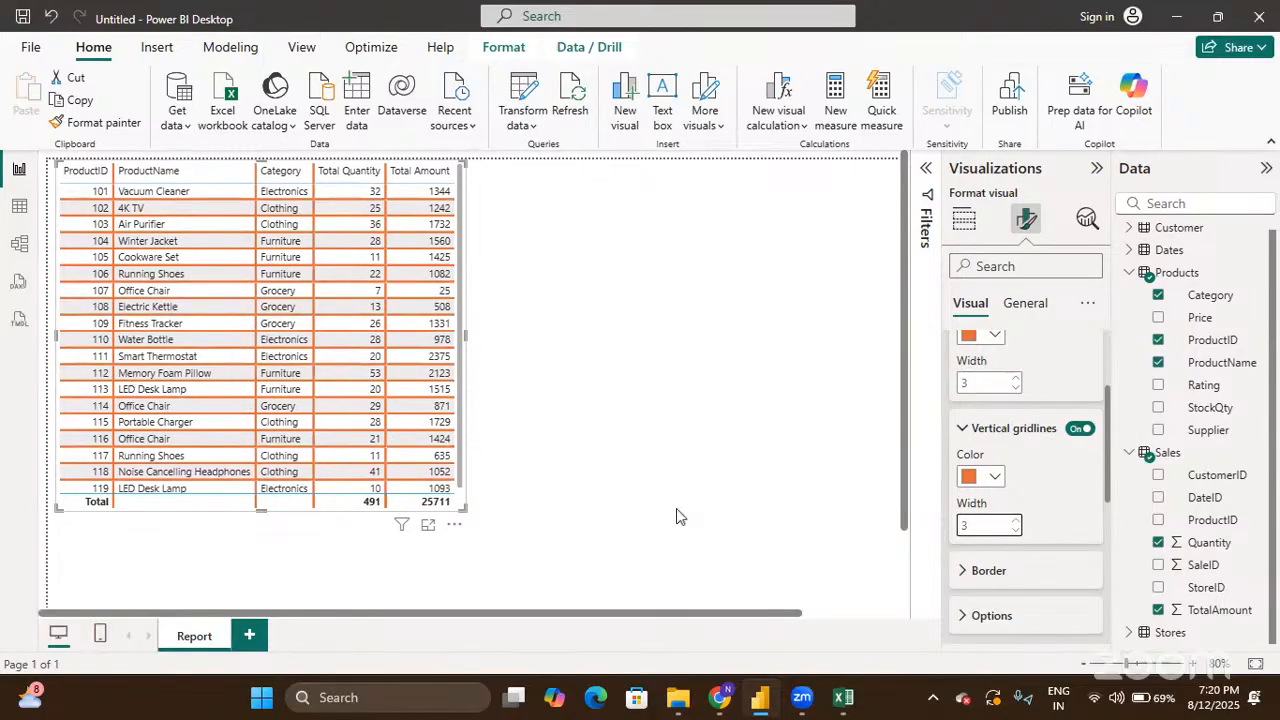
scroll(255, 368, down, 1)
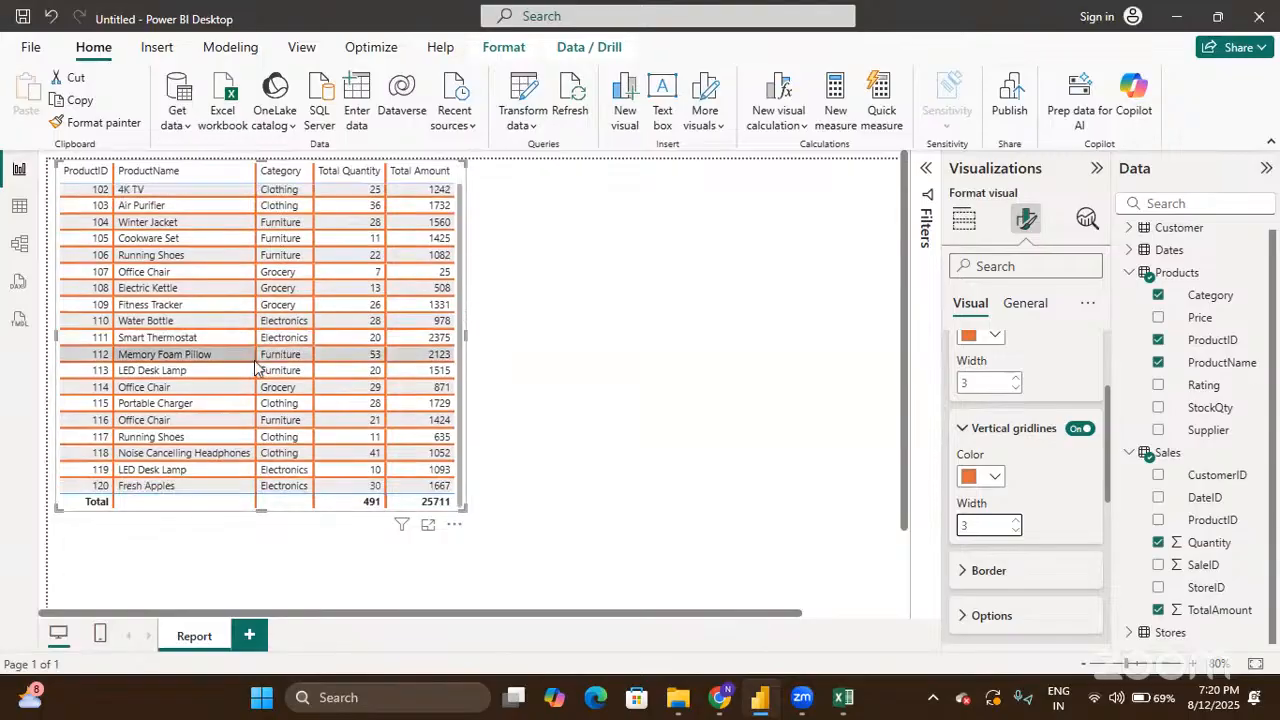
scroll(255, 368, up, 1)
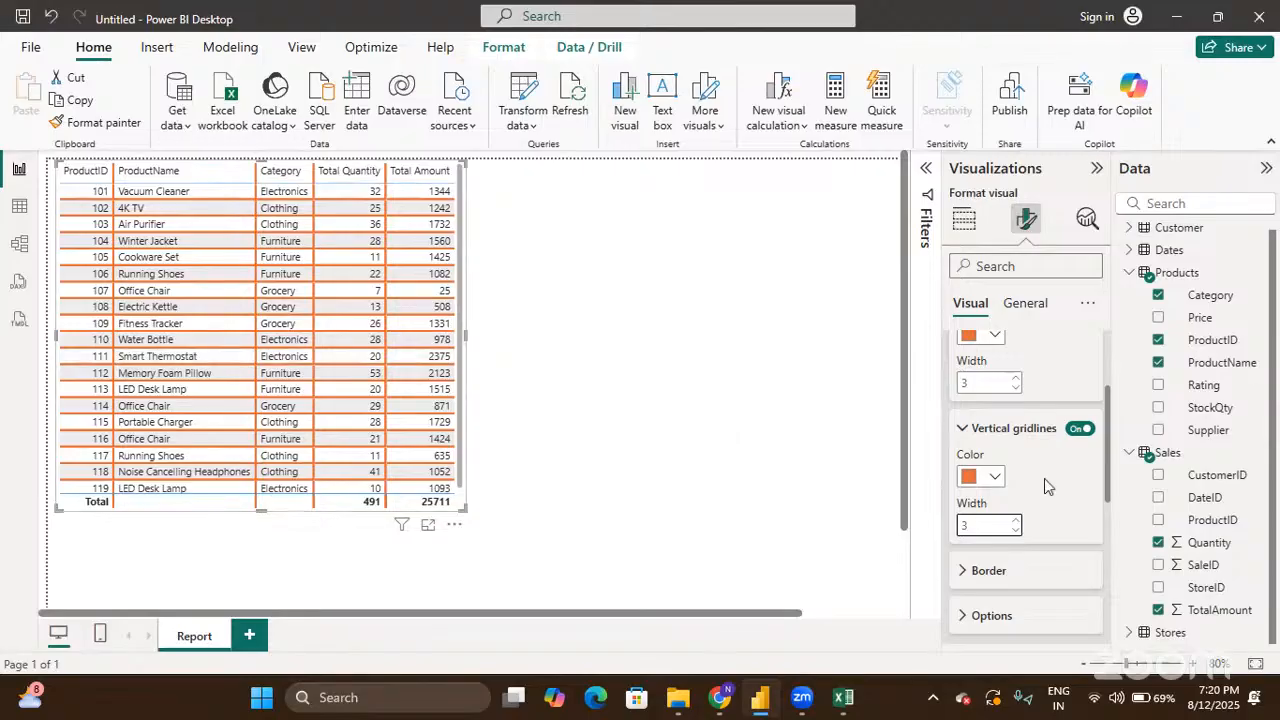
Step: Add top, bottom, left and right borders to the table with the border section set to All
scroll(1044, 478, down, 1)
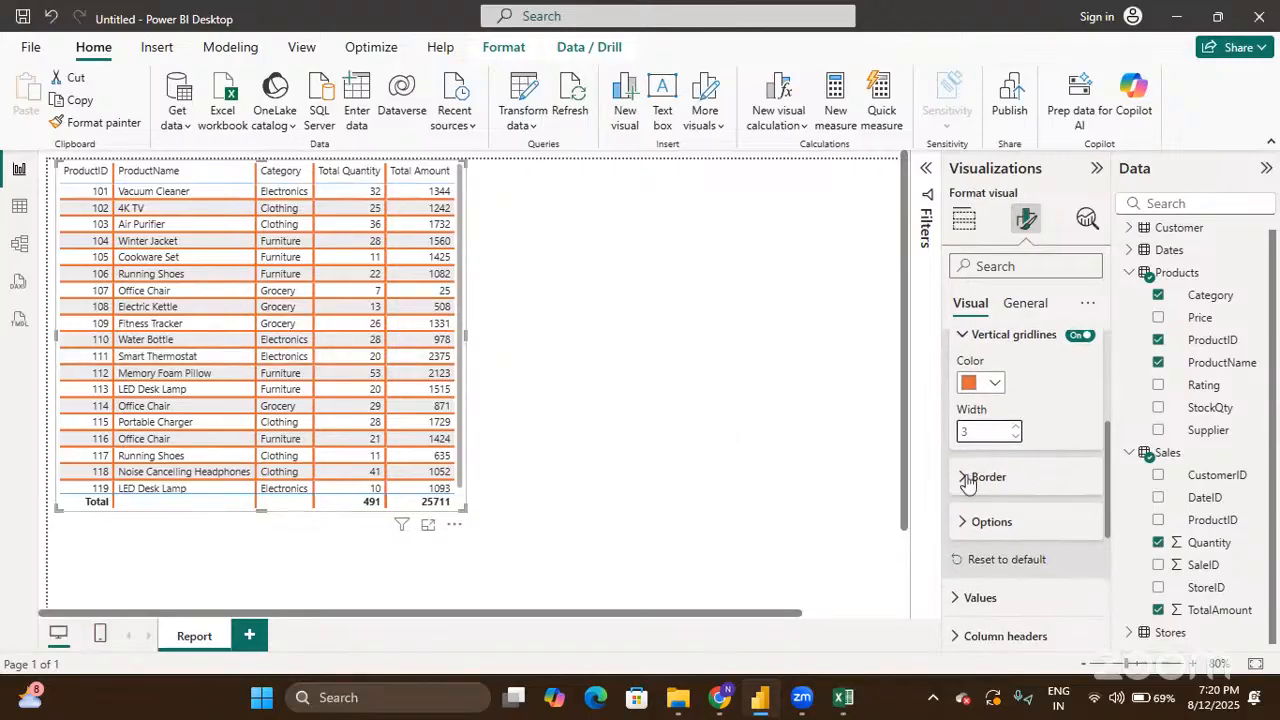
scroll(966, 483, up, 3)
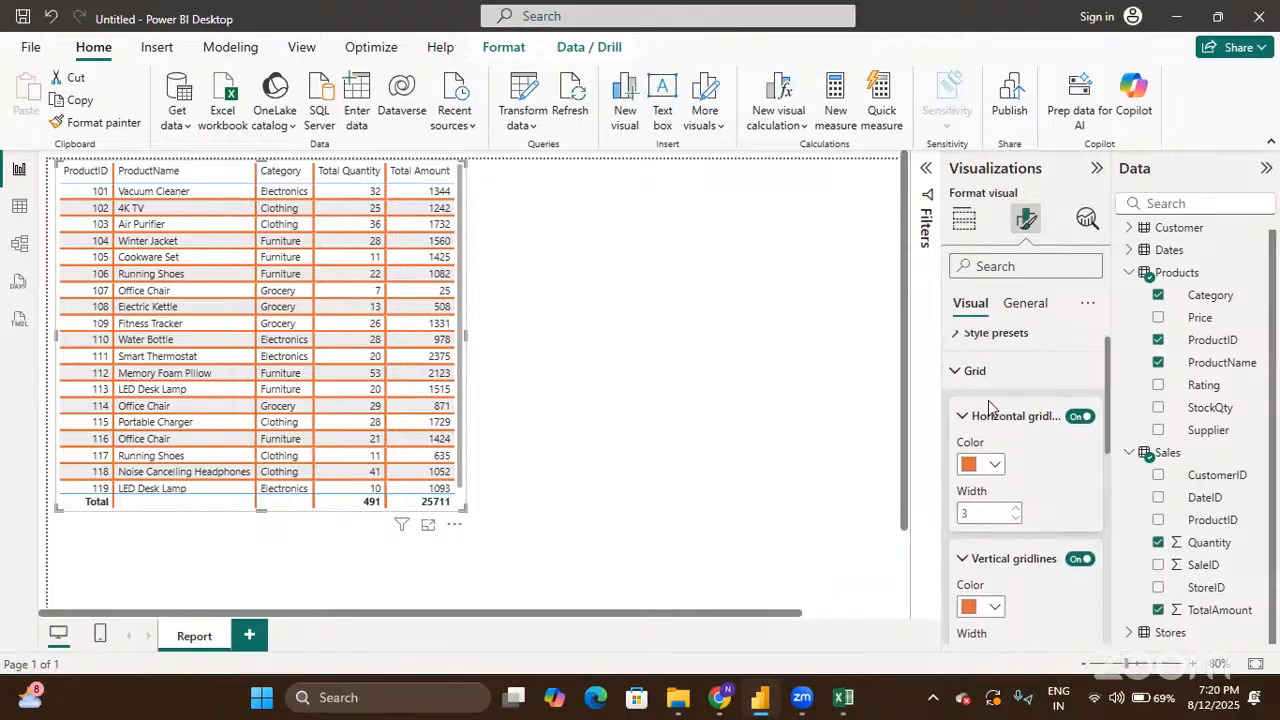
scroll(960, 385, down, 1)
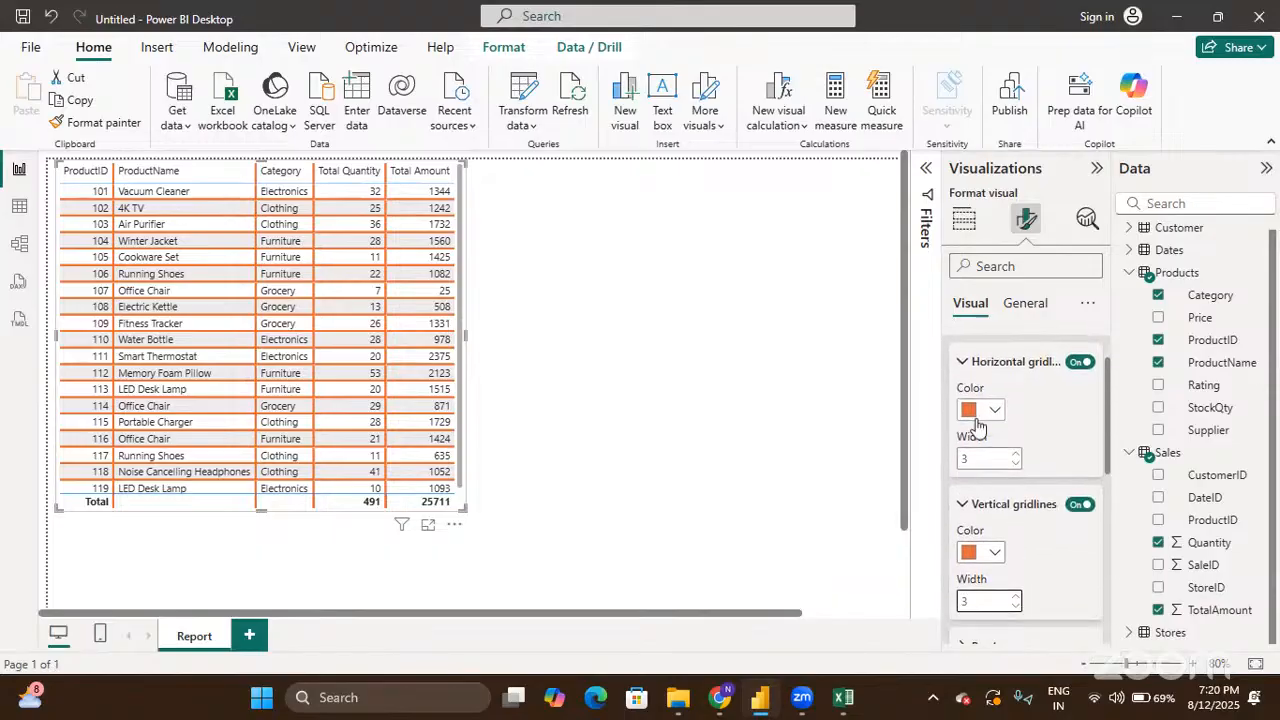
scroll(1053, 511, down, 3)
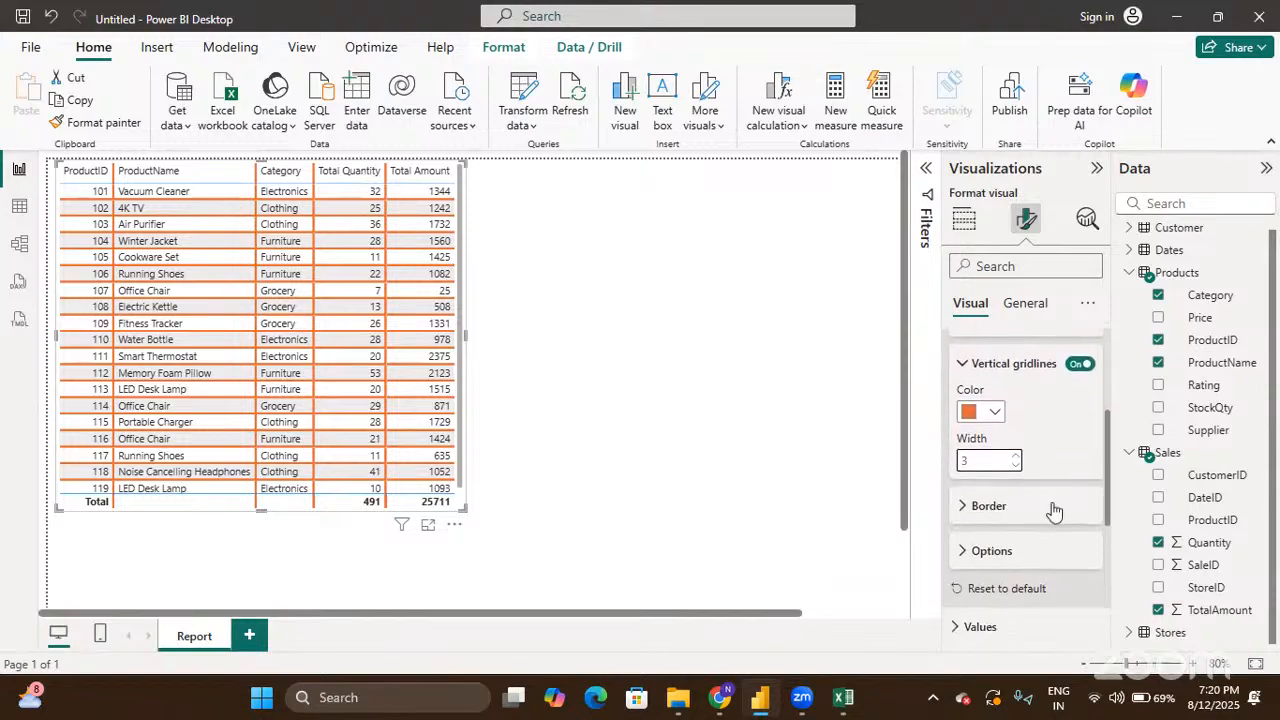
click(965, 507)
scroll(965, 510, down, 1)
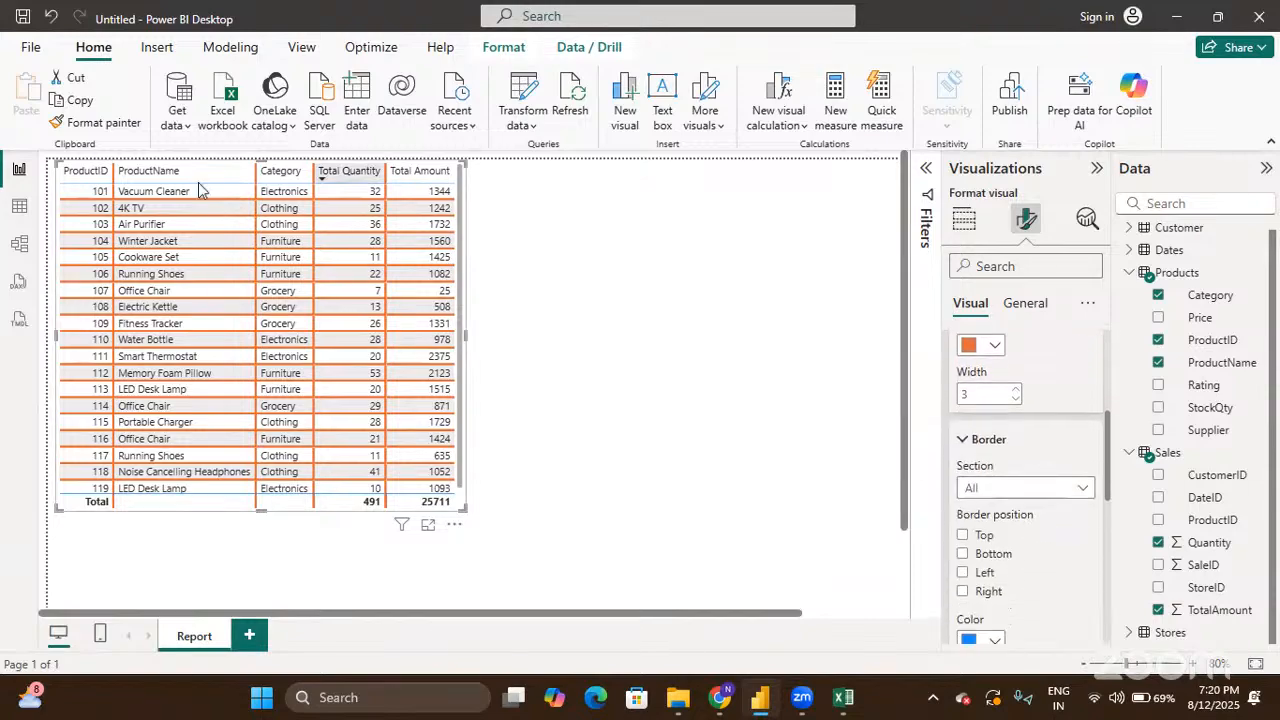
scroll(995, 480, down, 1)
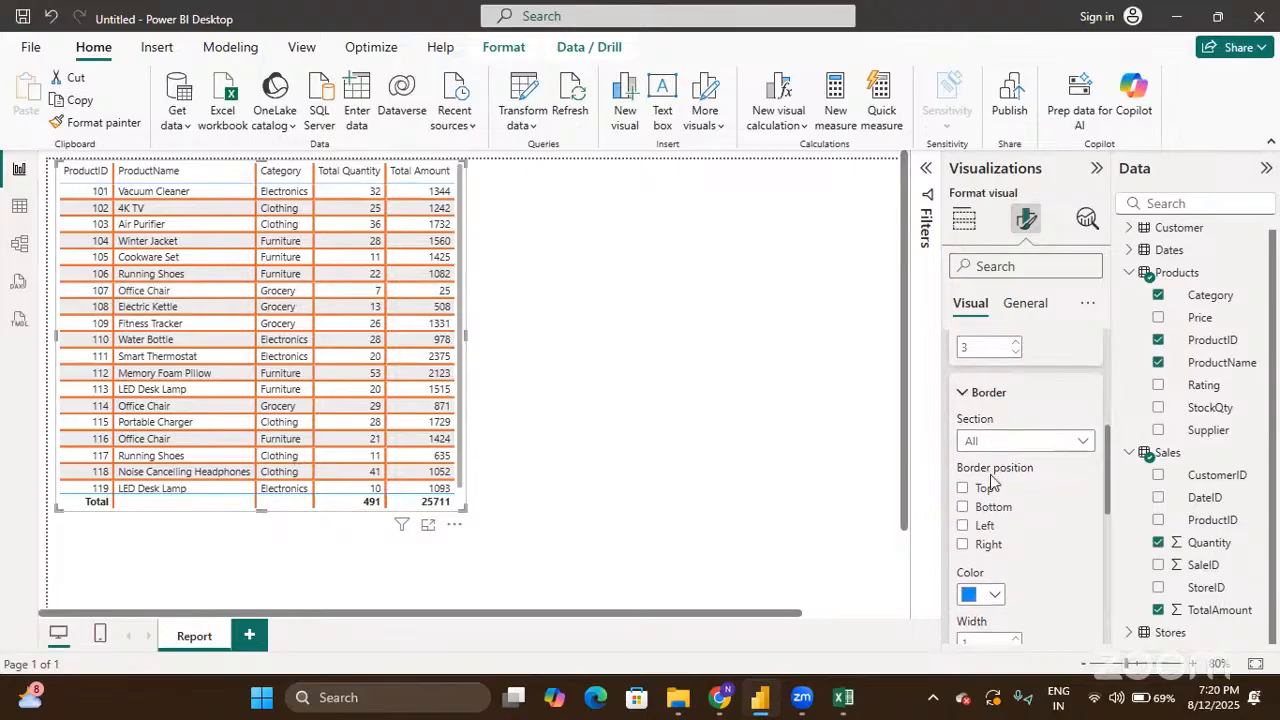
click(1031, 442)
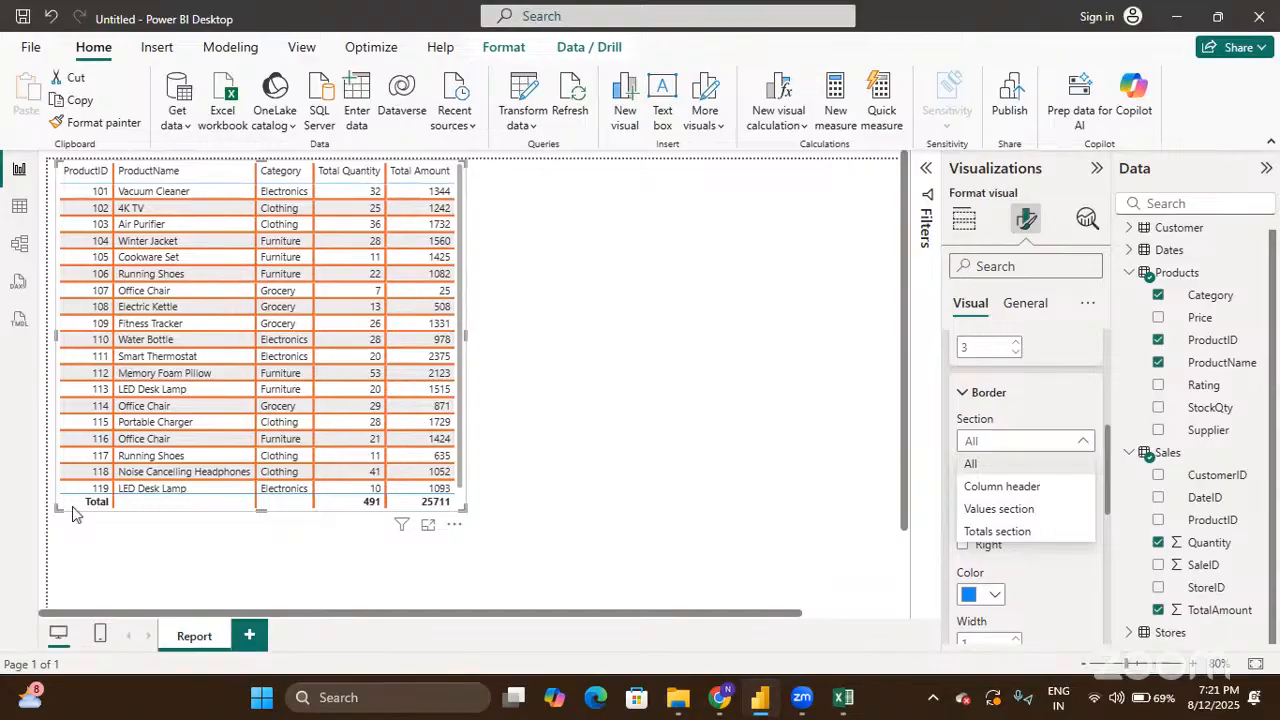
click(983, 465)
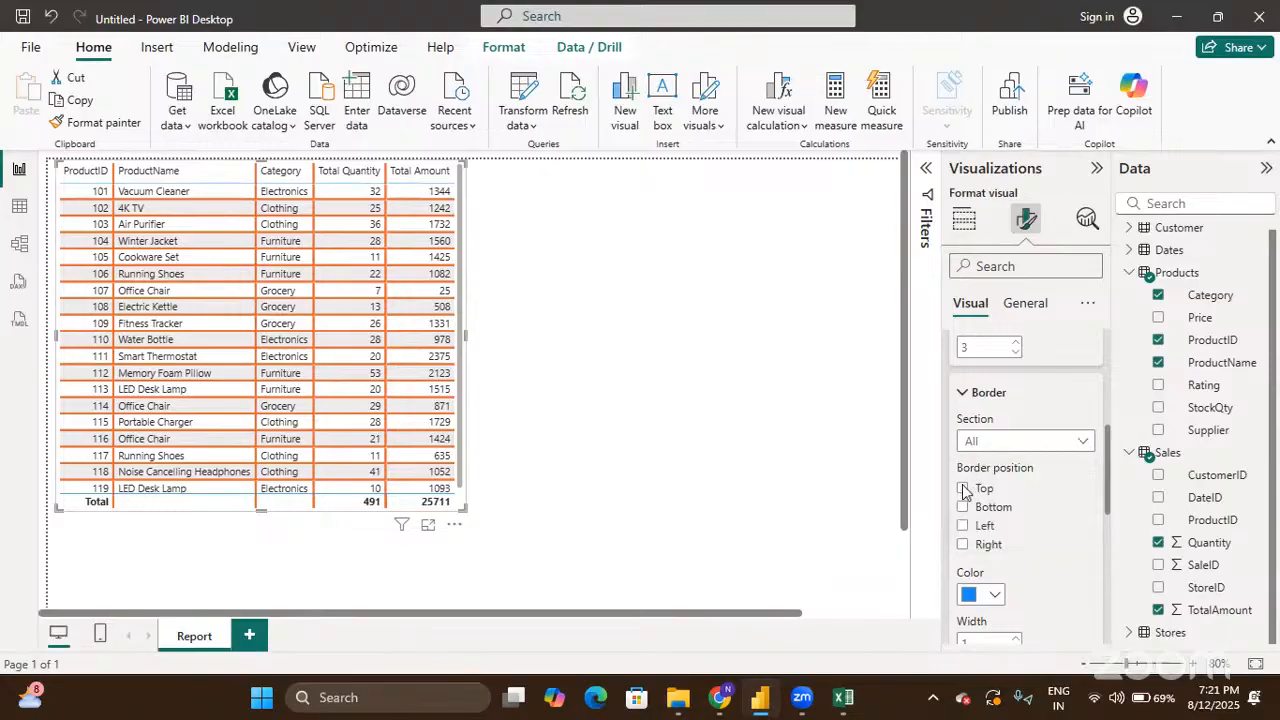
click(963, 489)
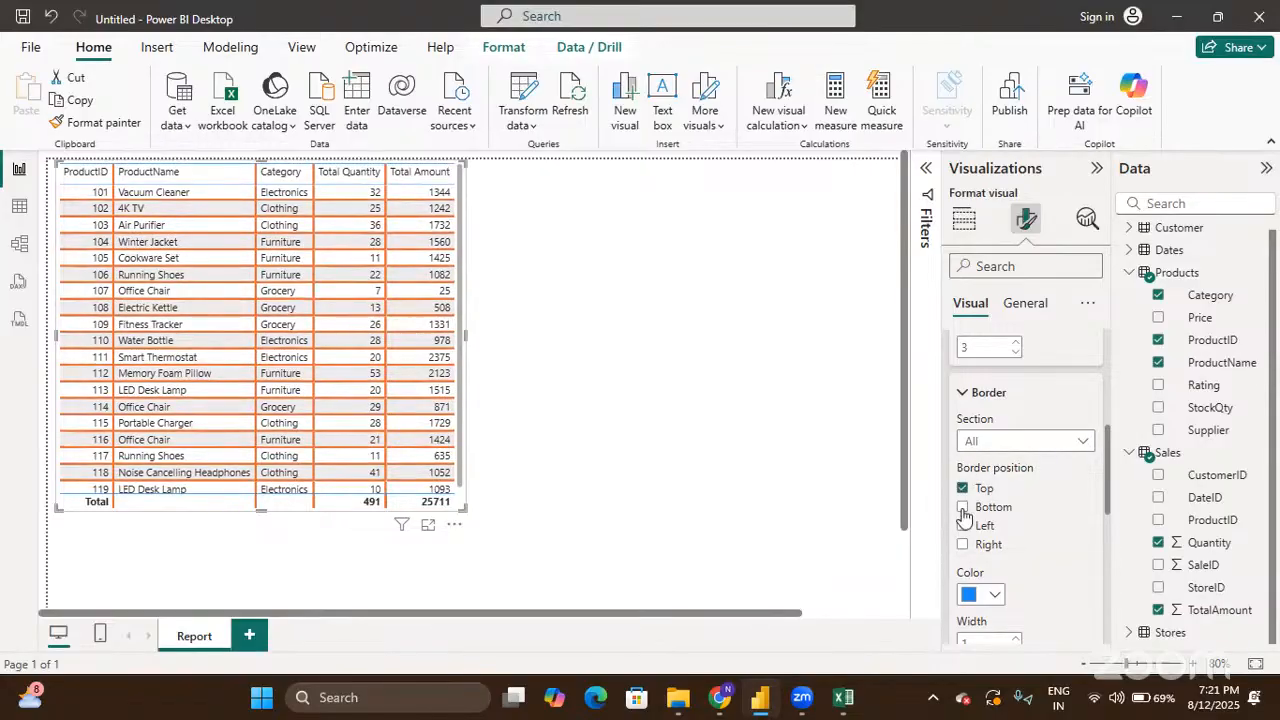
click(963, 508)
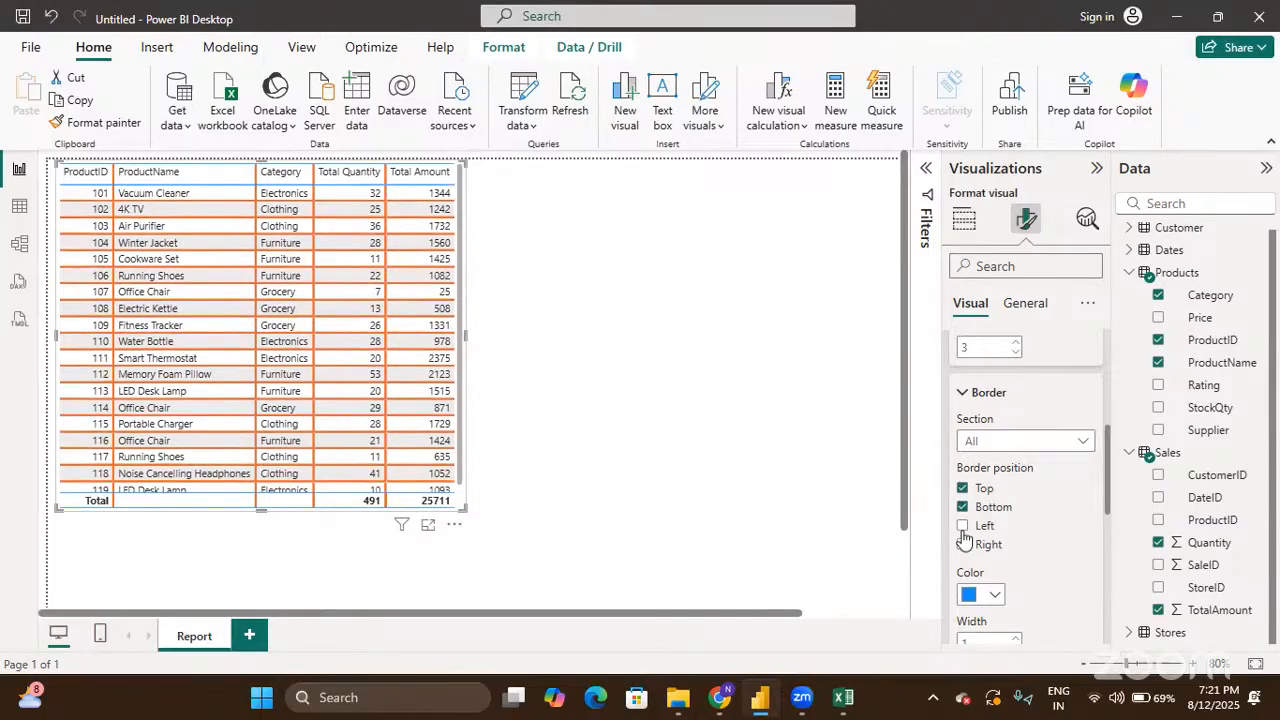
click(963, 526)
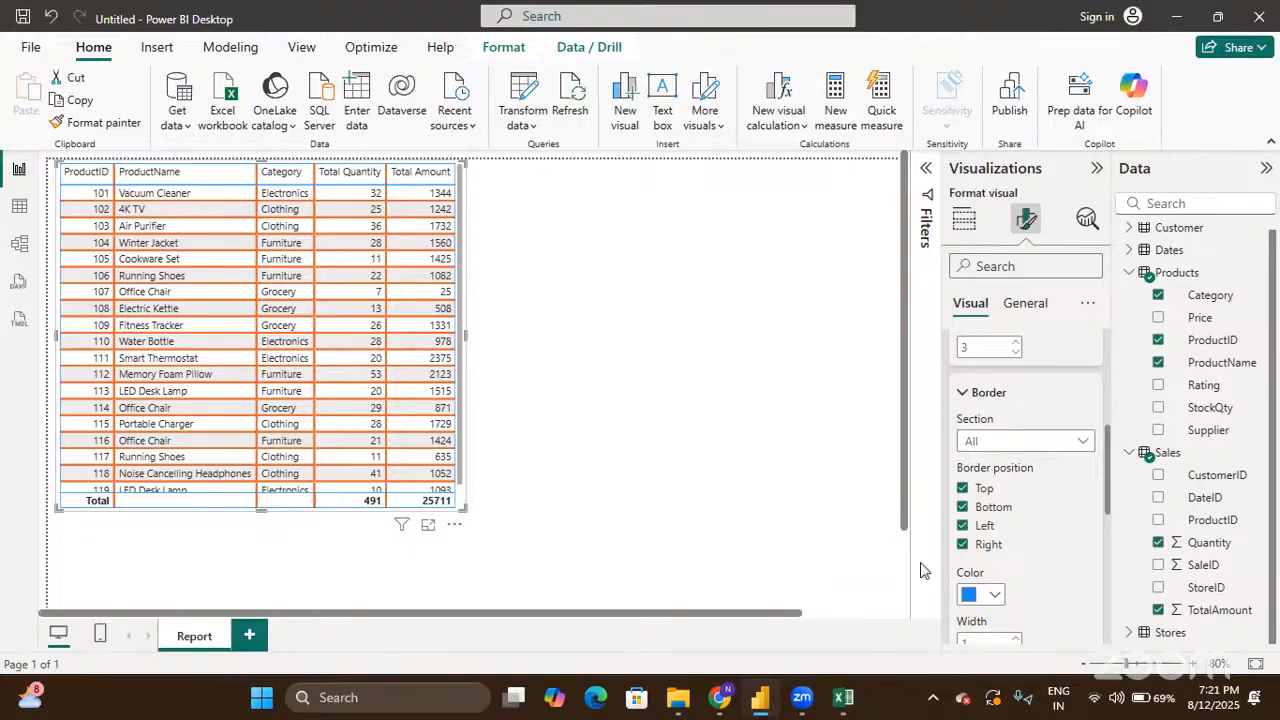
Step: Color the table's borders orange and set their width to 3
scroll(1040, 568, down, 1)
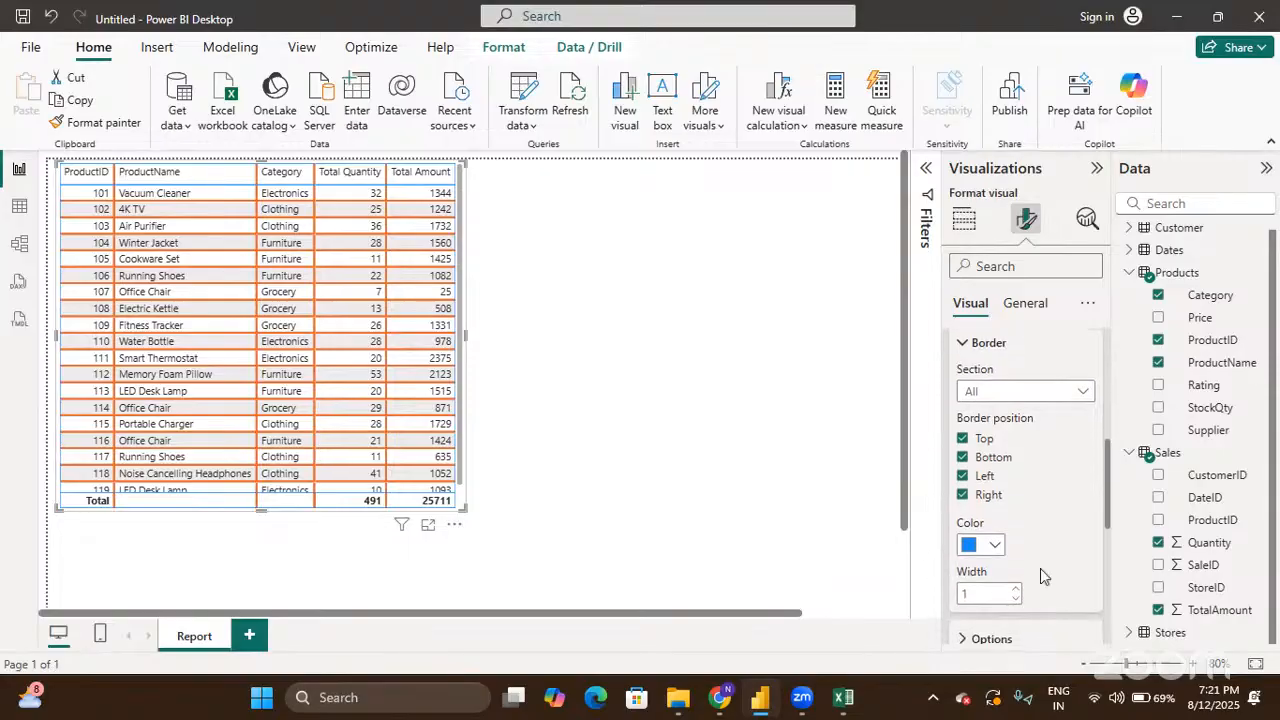
click(995, 545)
click(980, 465)
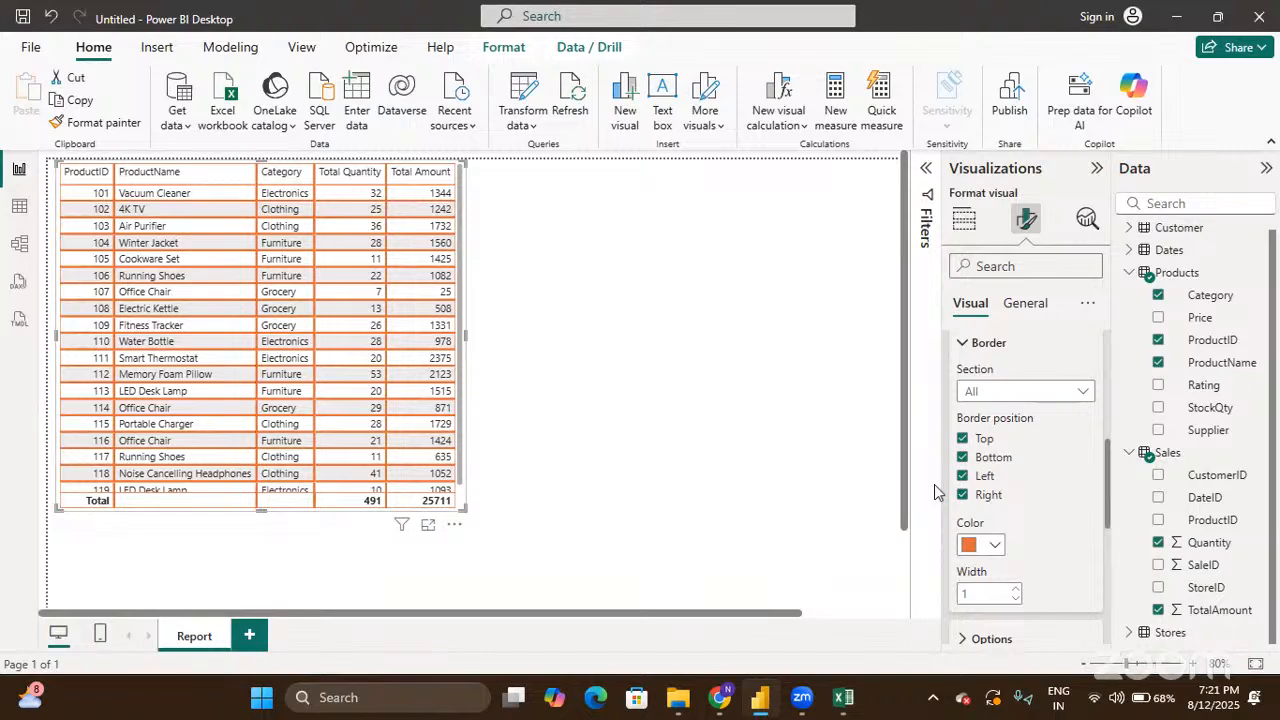
click(1018, 594)
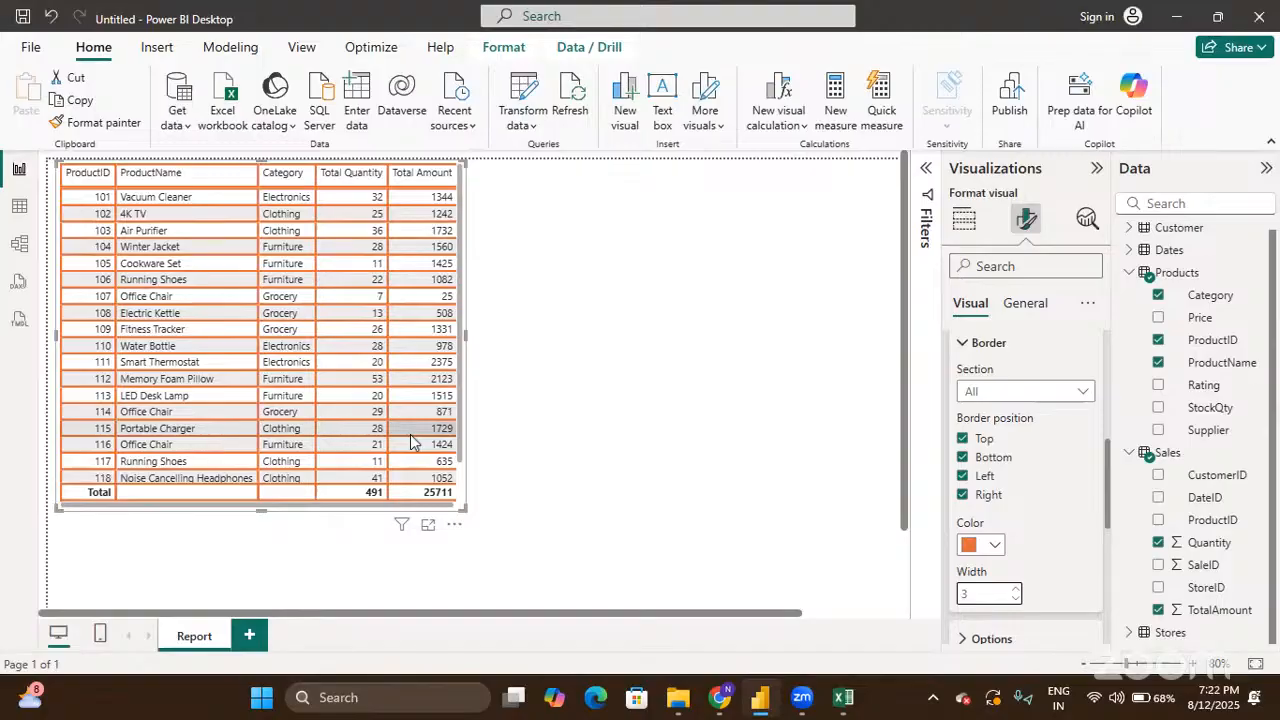
Step: Expand the row padding and global font size options, review the grid settings, and reset the grid formatting to default
scroll(995, 440, down, 3)
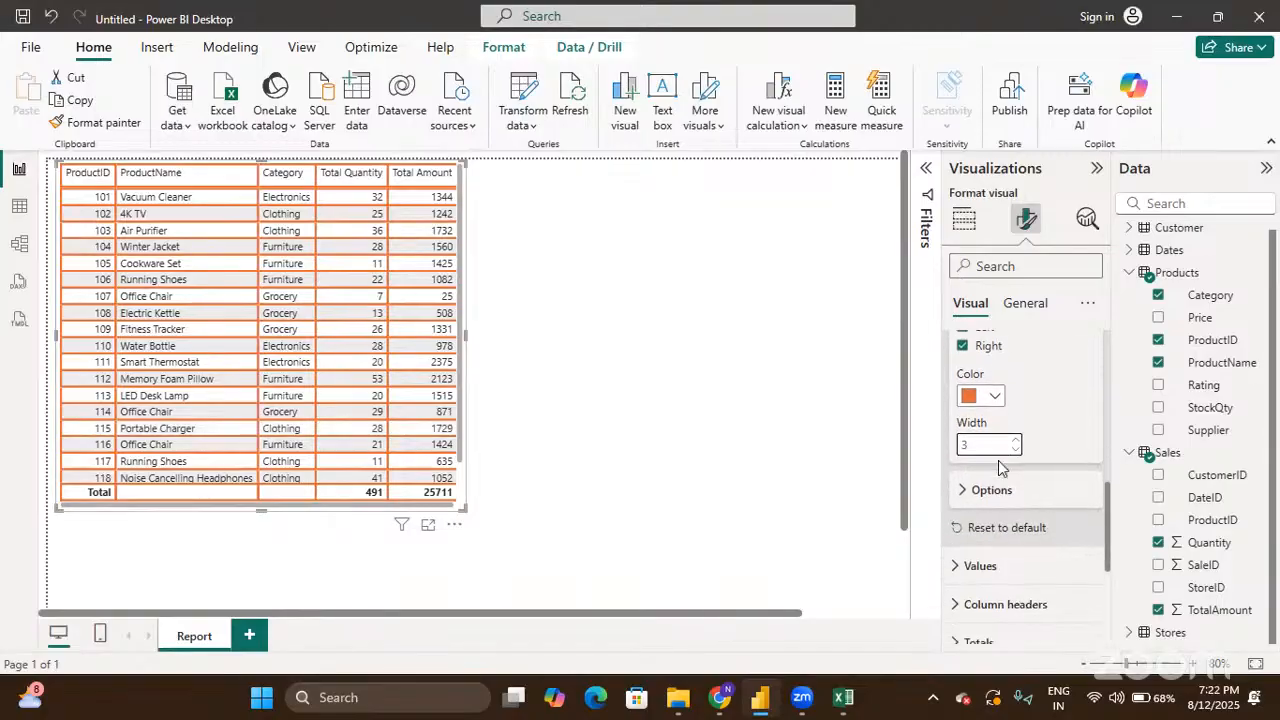
click(966, 489)
scroll(966, 490, down, 1)
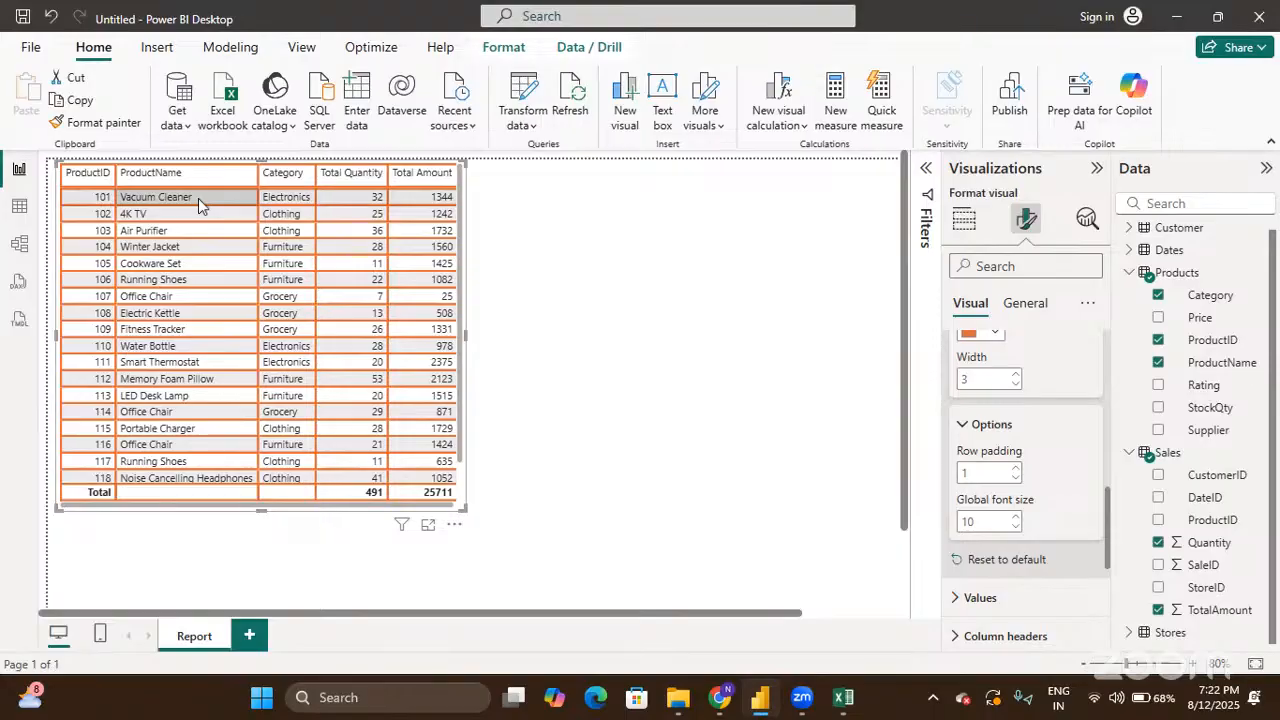
scroll(1010, 483, up, 3)
scroll(1010, 483, up, 5)
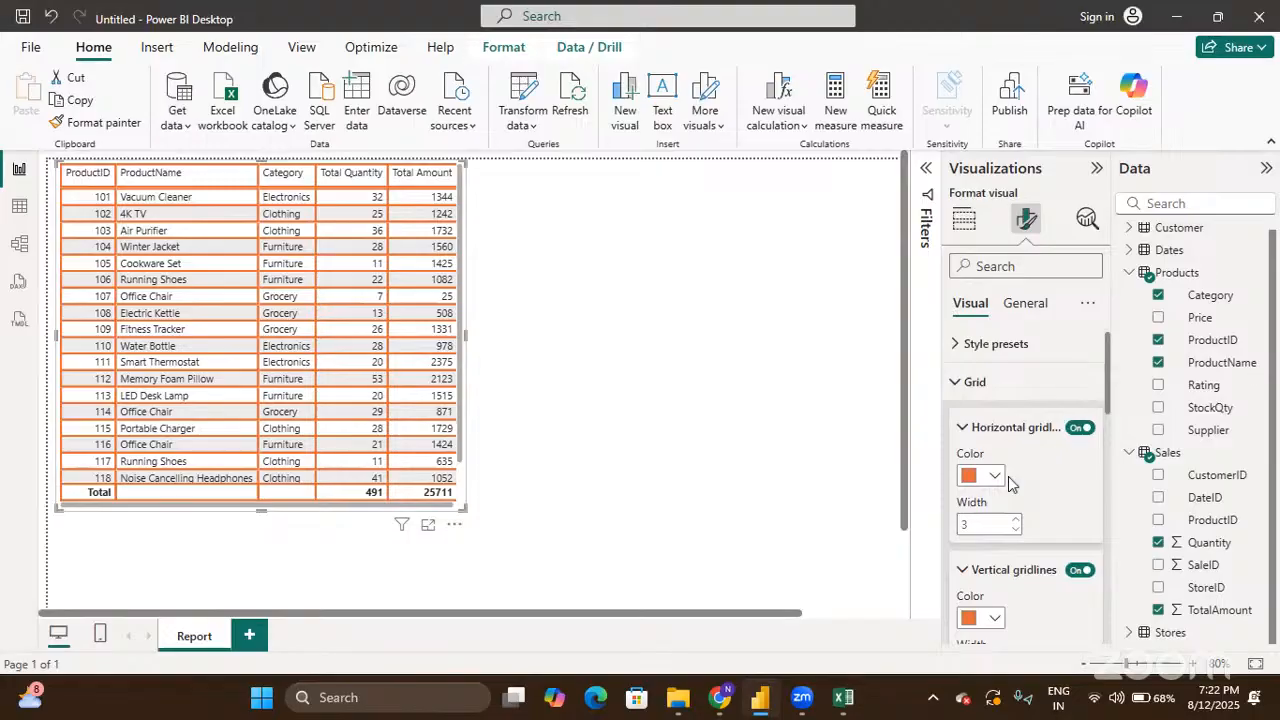
scroll(993, 478, down, 3)
scroll(993, 478, down, 5)
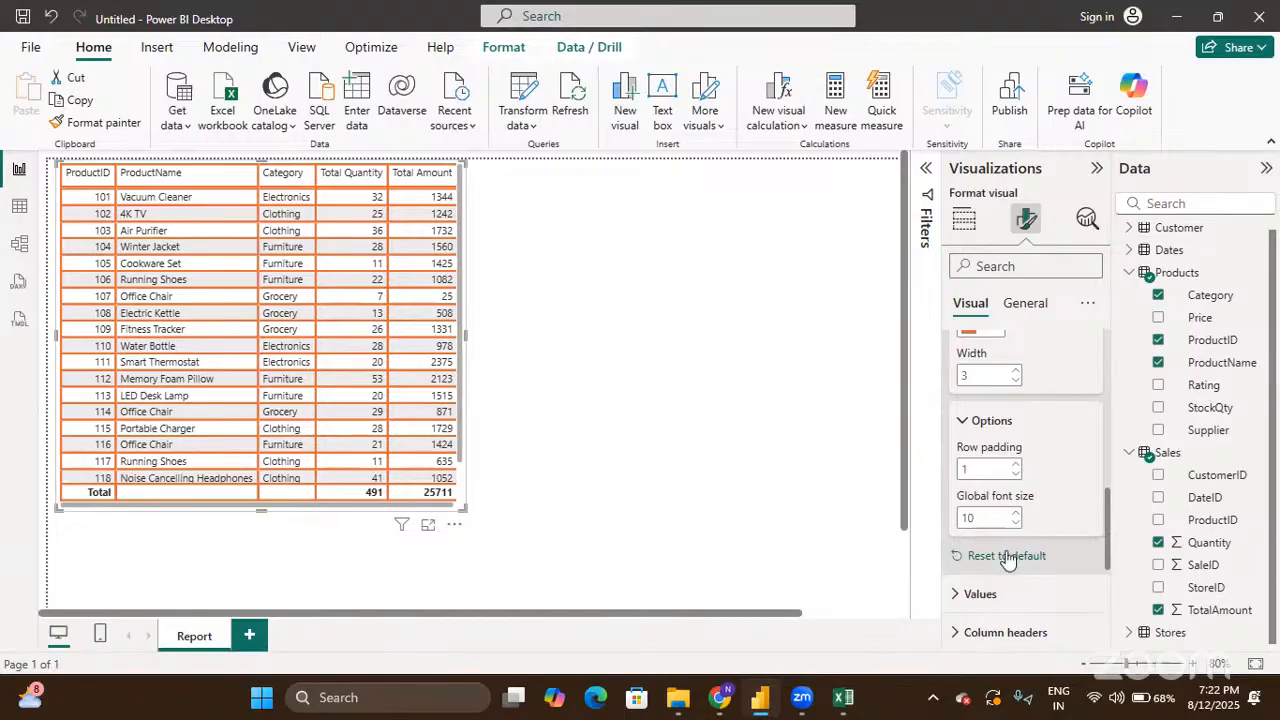
click(1007, 557)
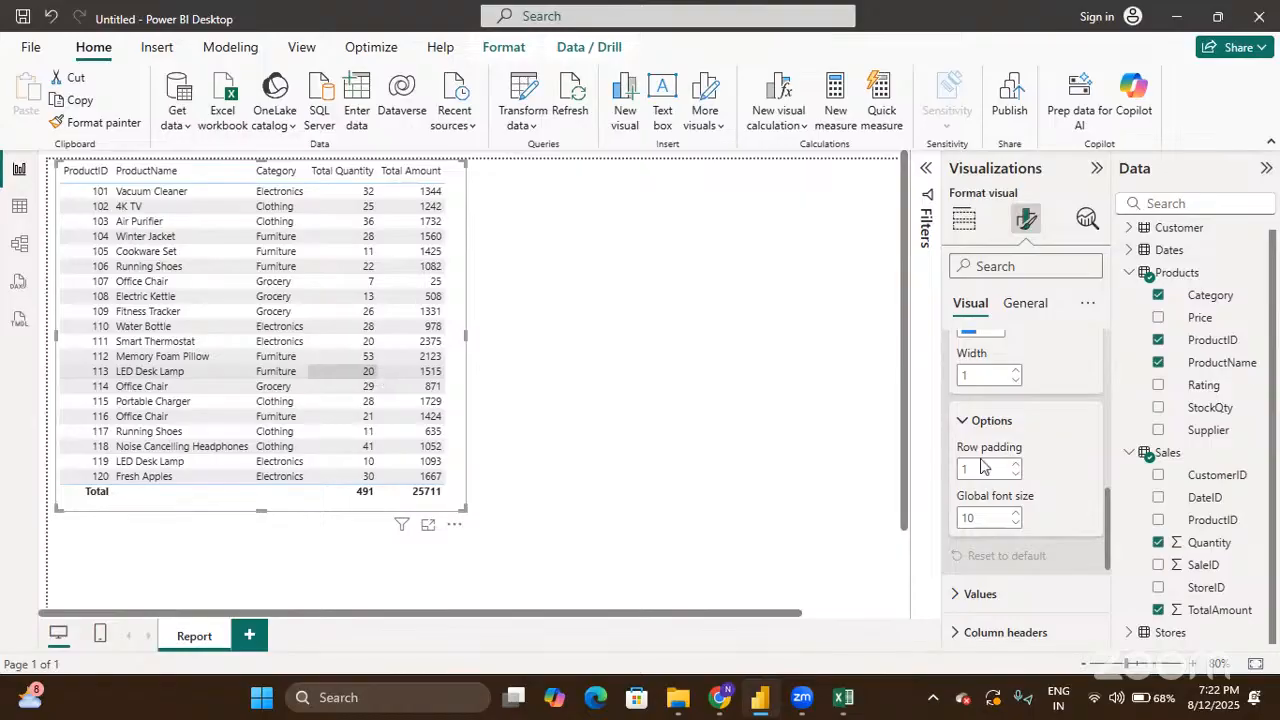
scroll(1124, 449, up, 1)
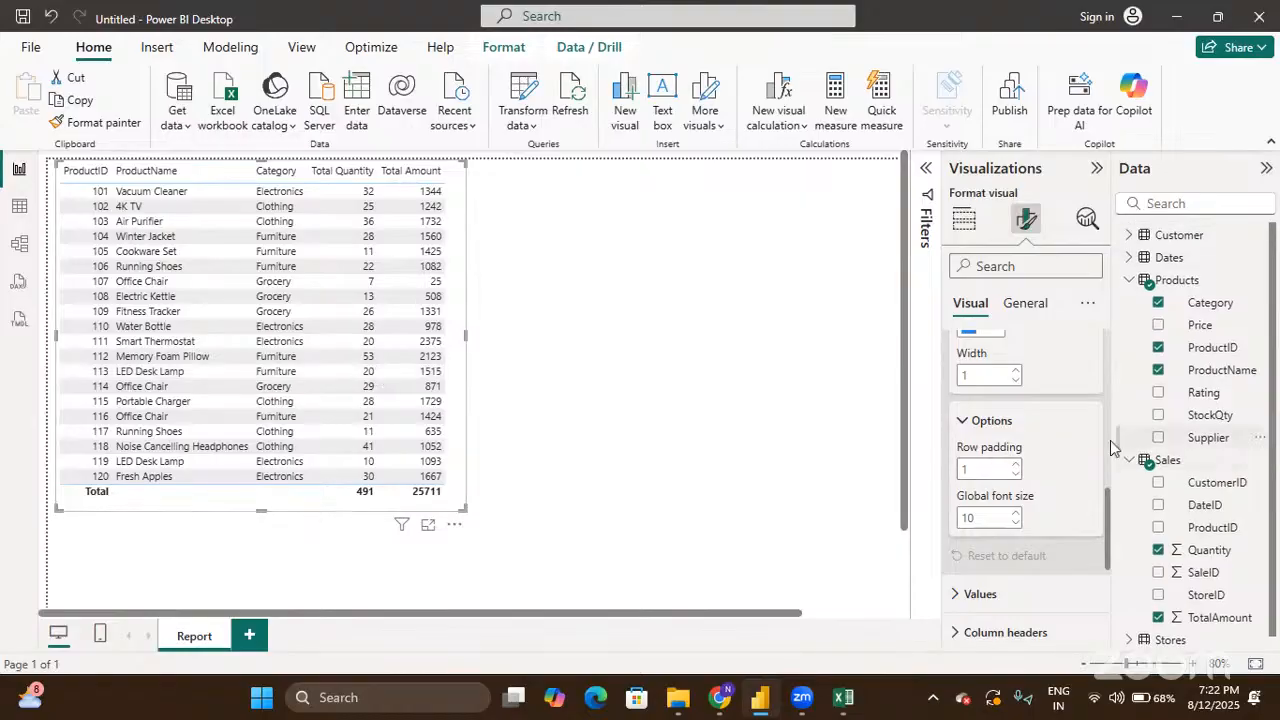
Step: Expand the table's values formatting, try font size 11 and bold text, and restore size 10 without bold
scroll(1062, 430, up, 4)
scroll(1062, 430, up, 3)
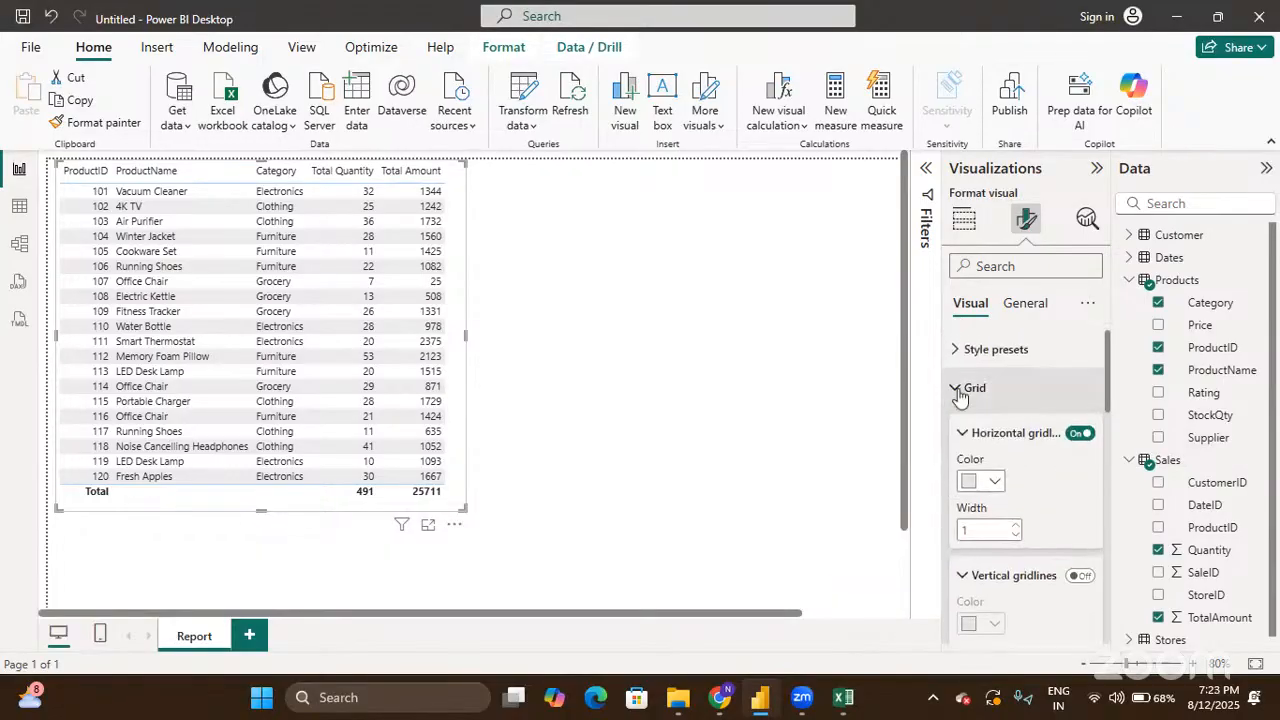
click(958, 394)
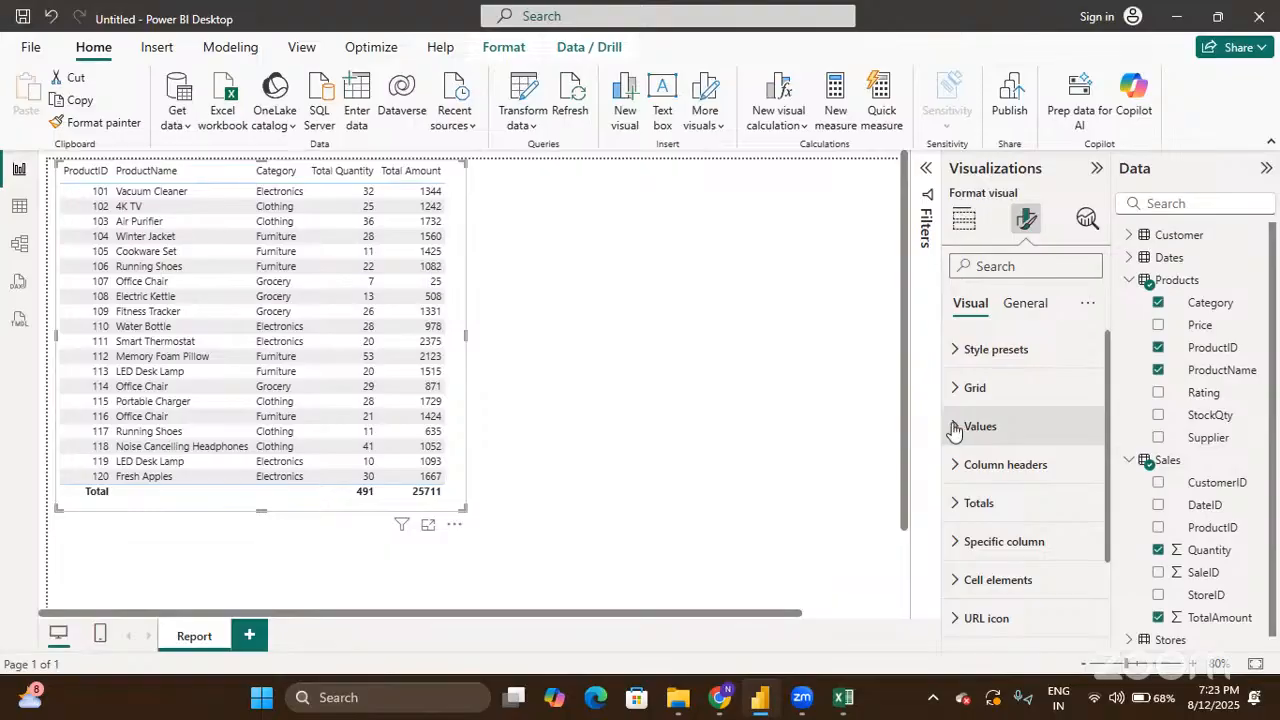
click(954, 428)
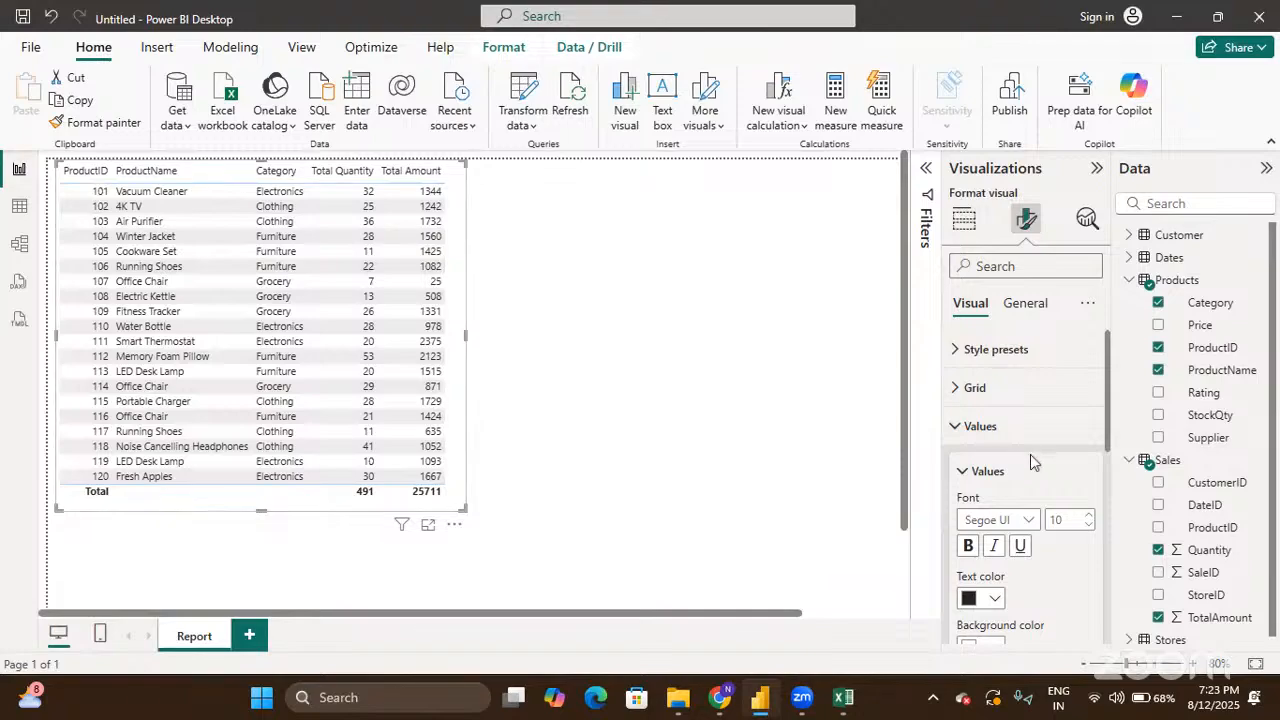
scroll(1030, 454, down, 2)
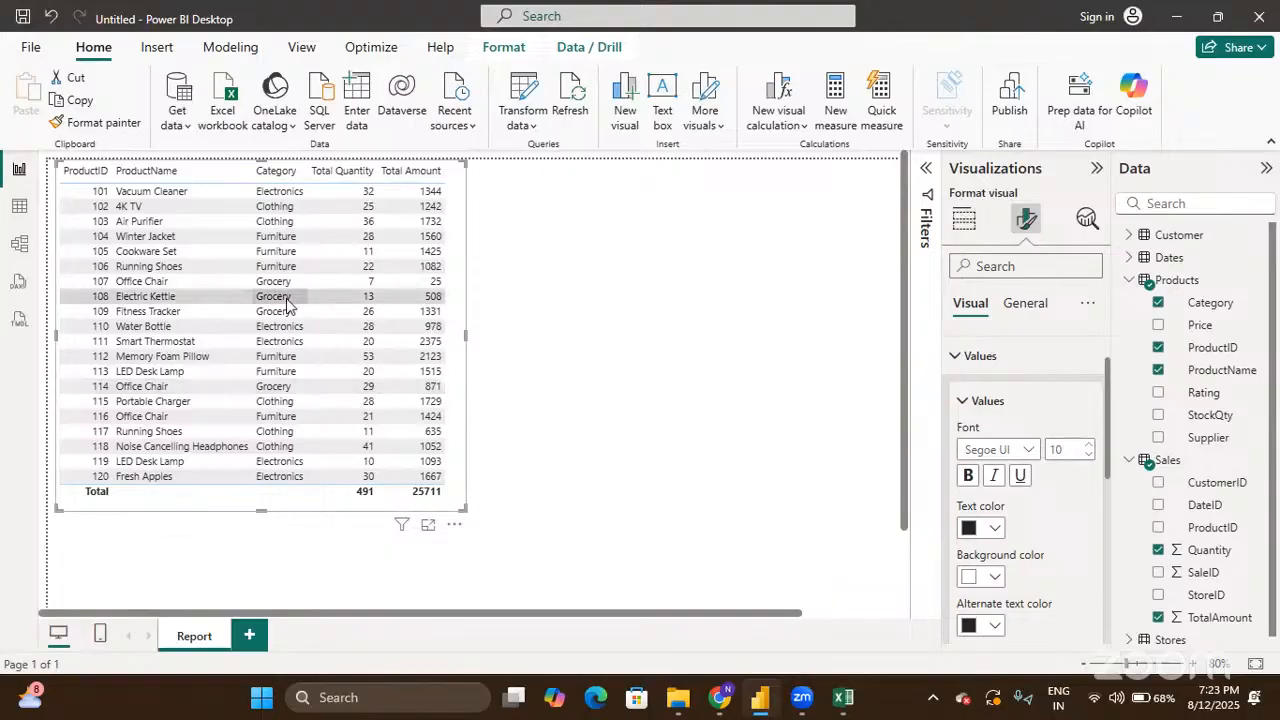
click(1091, 447)
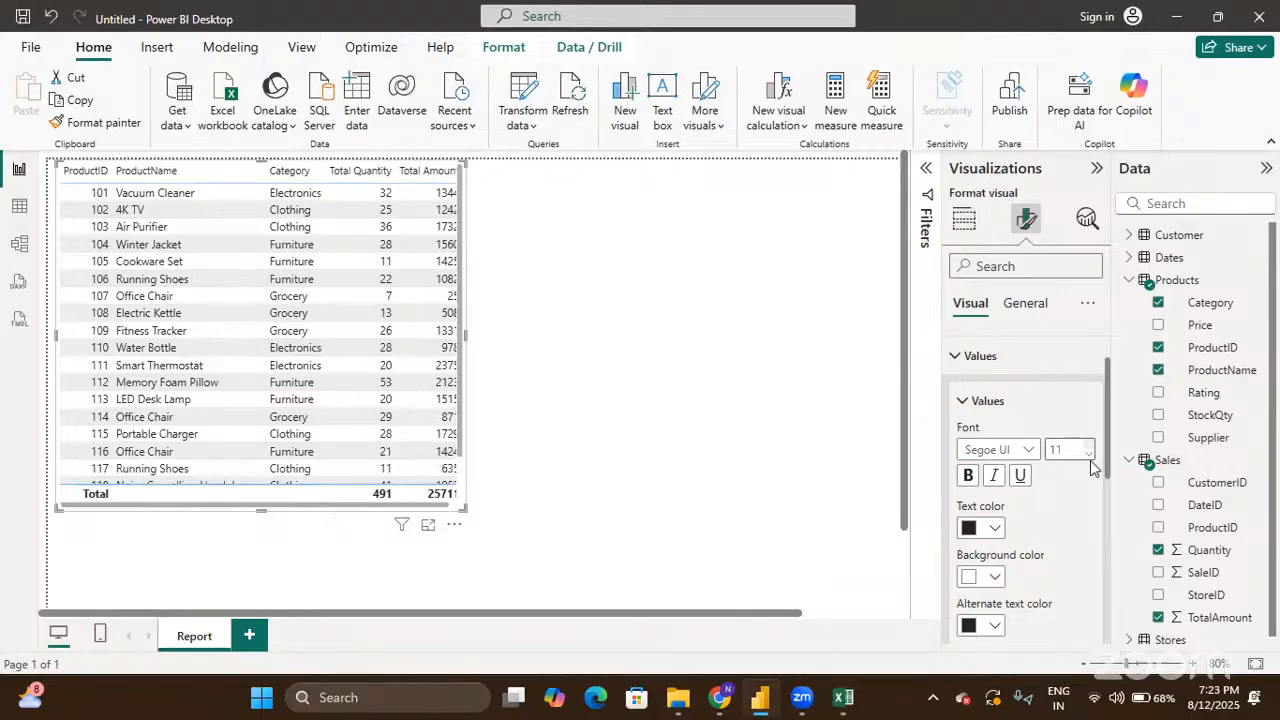
click(1091, 457)
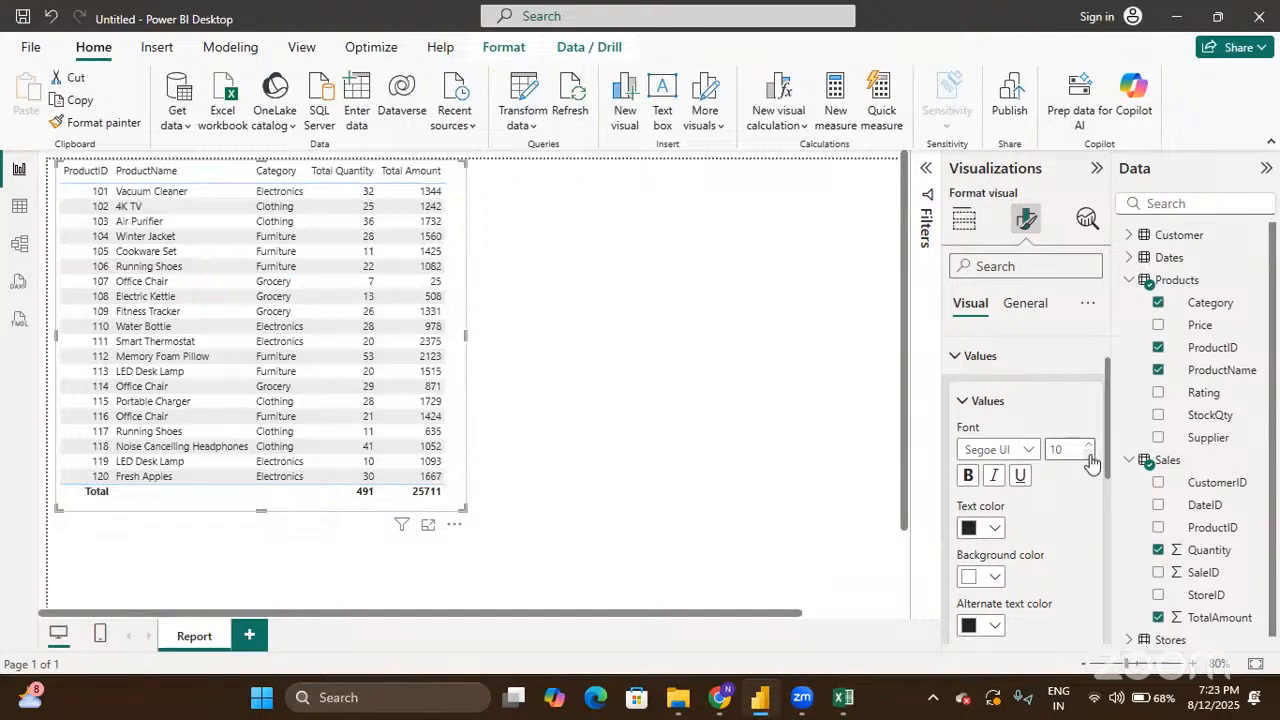
click(969, 476)
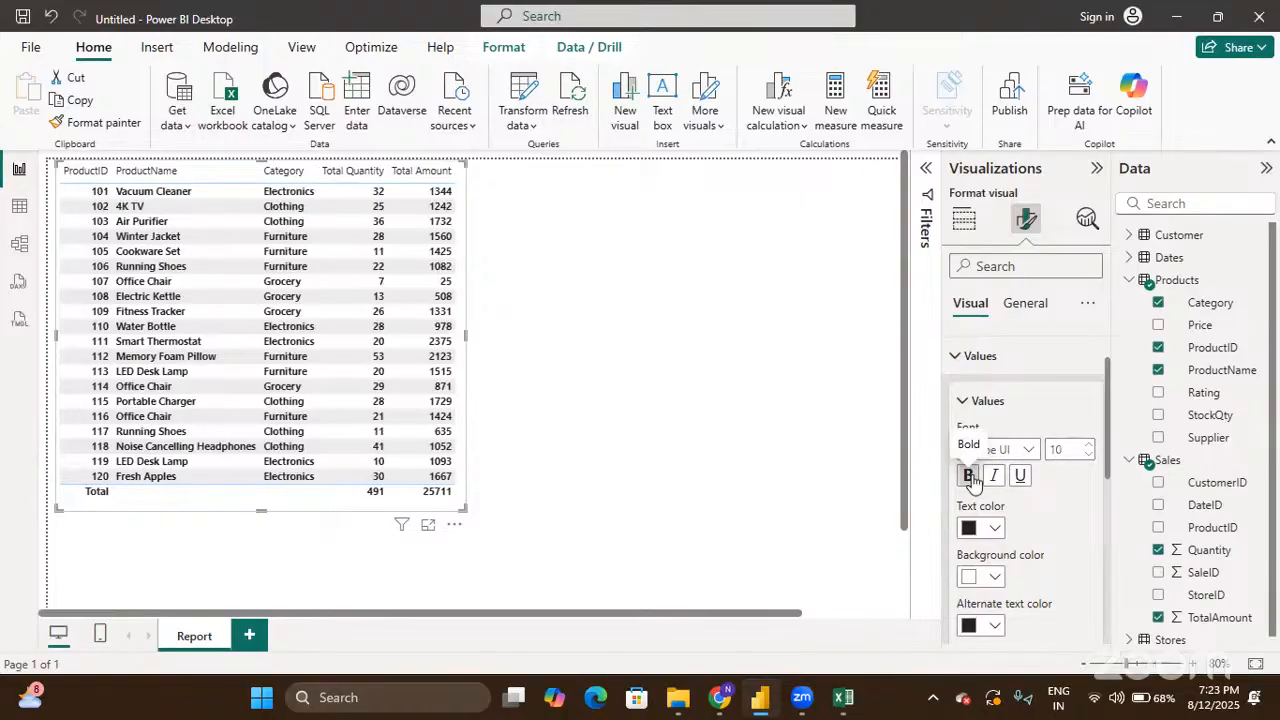
click(969, 476)
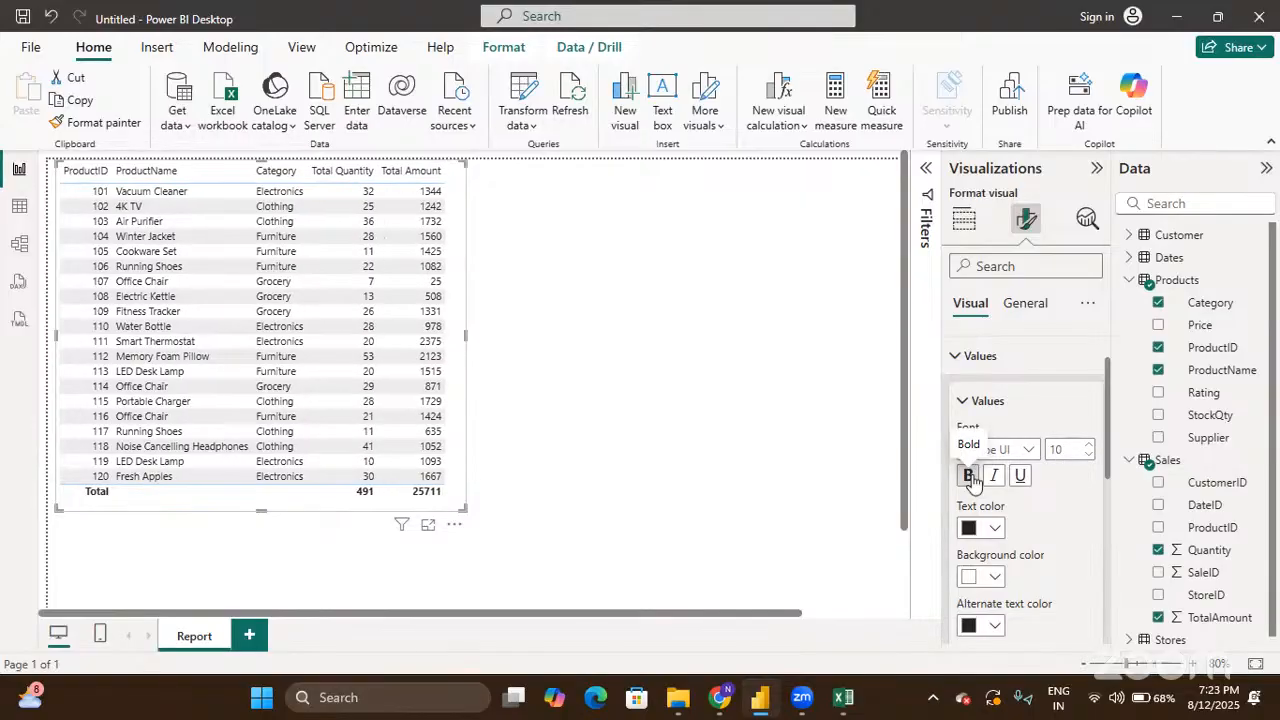
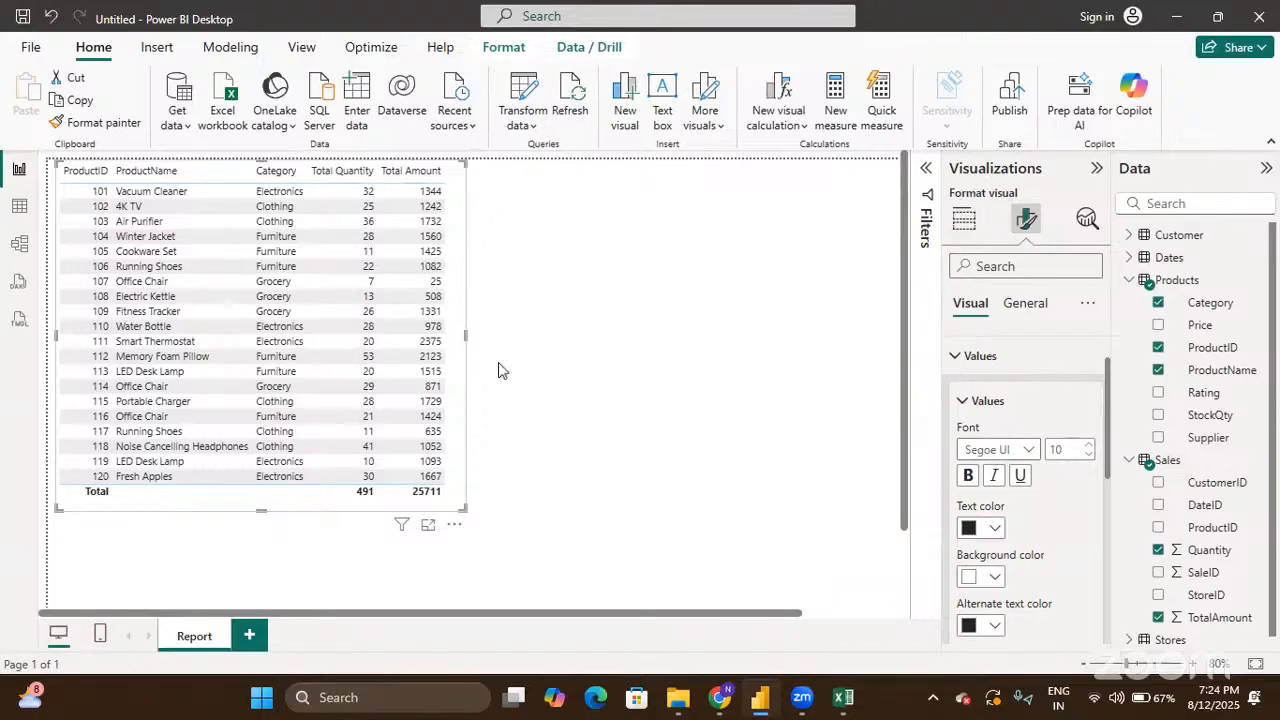
Step: Set the table values' text color to blue and their alternate text color to orange
scroll(1001, 537, down, 1)
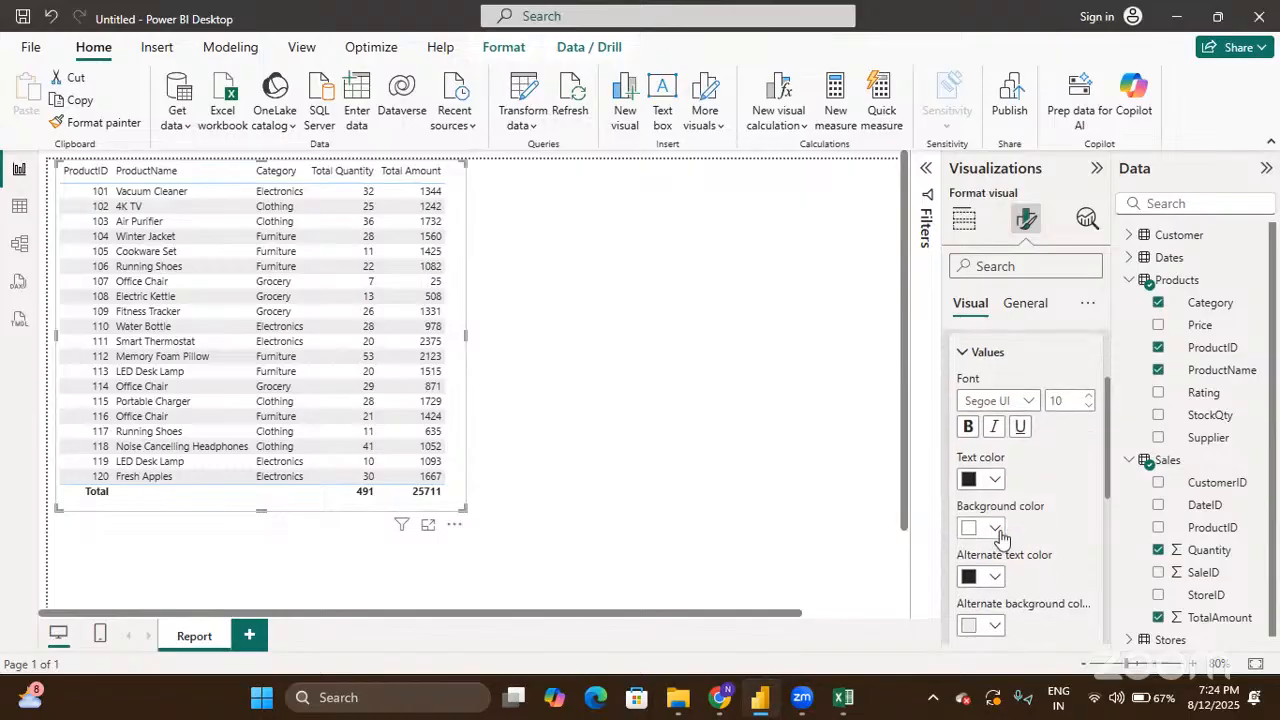
click(995, 482)
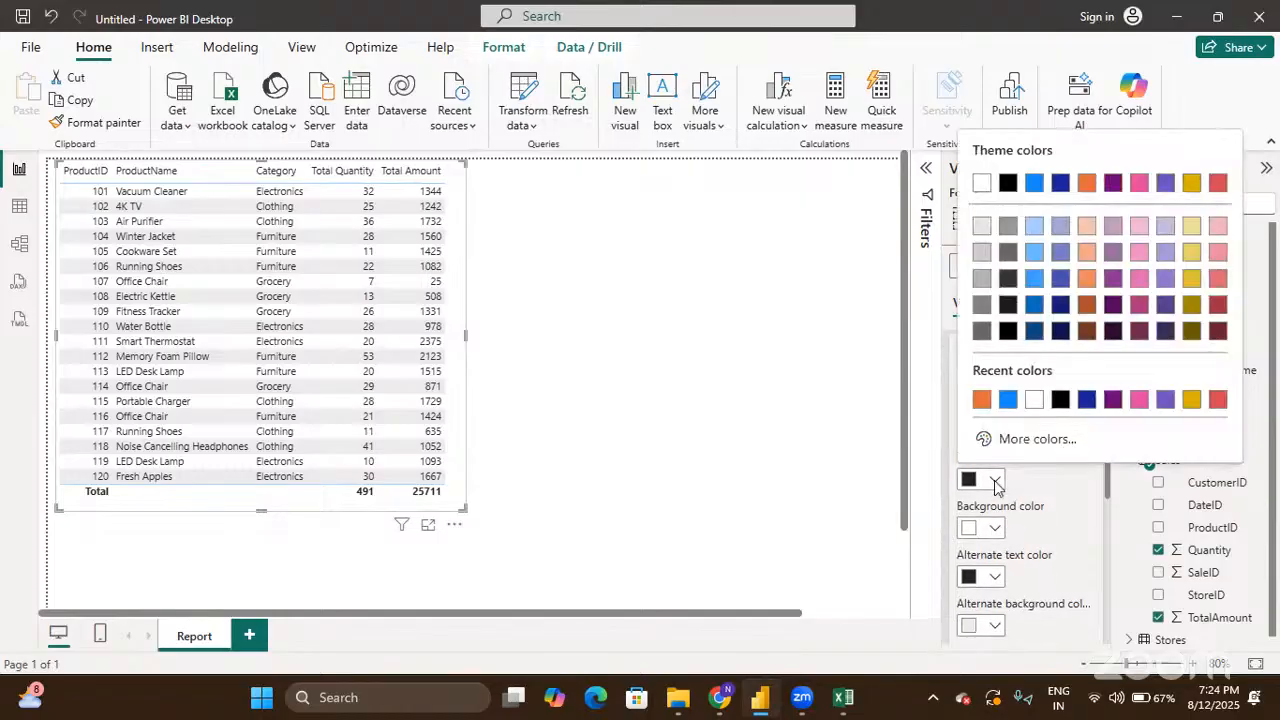
click(1010, 400)
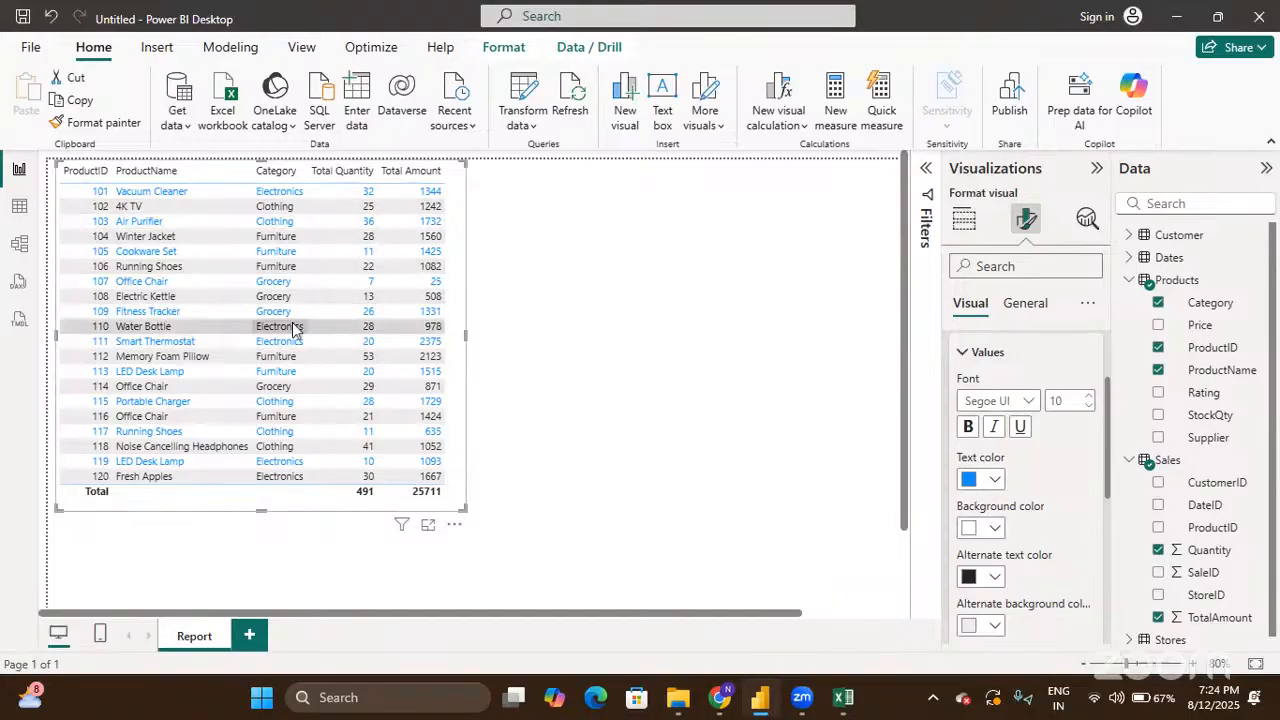
click(995, 579)
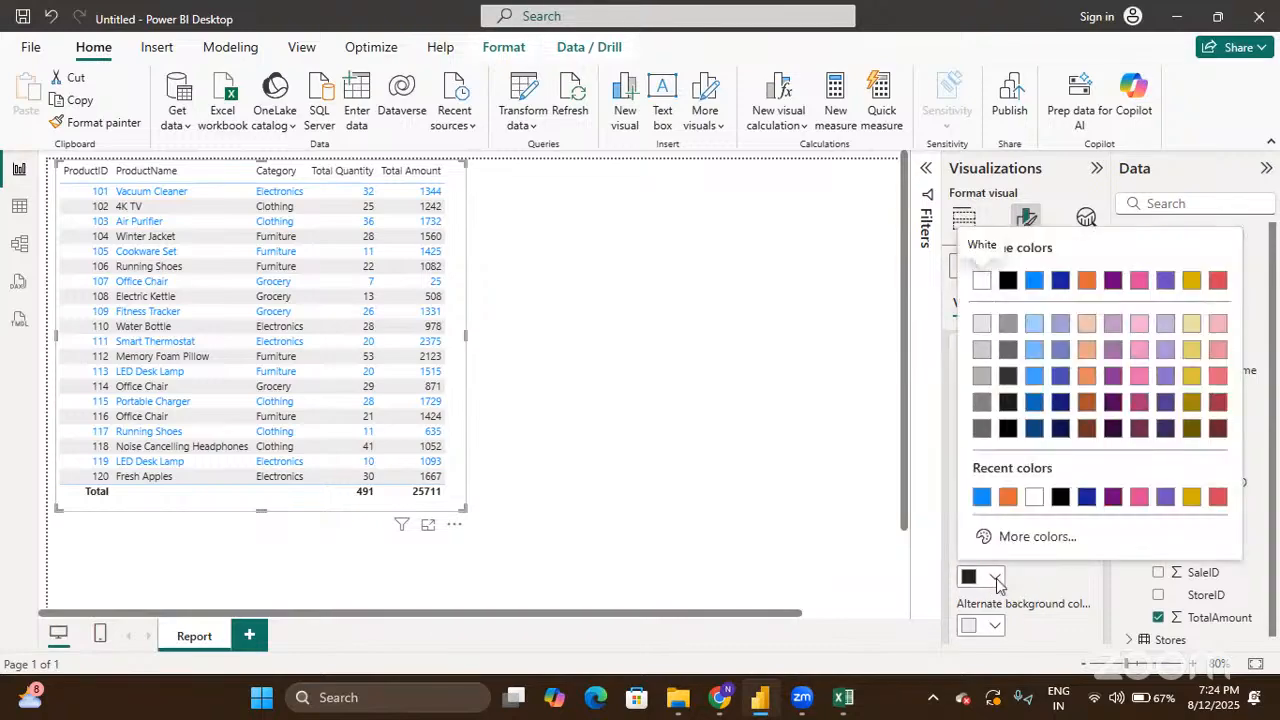
click(1009, 499)
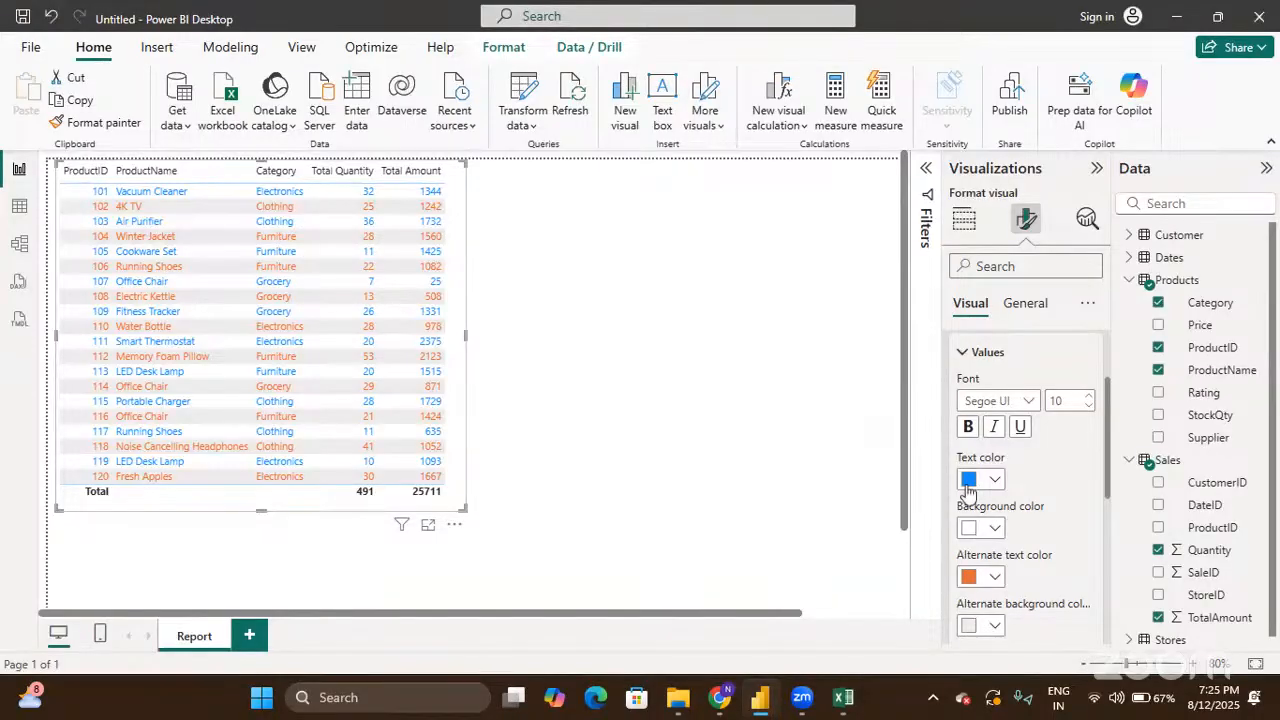
Step: Try a light blue background for the table values, switch it to light gray, and set the alternate background color to light blue
click(995, 530)
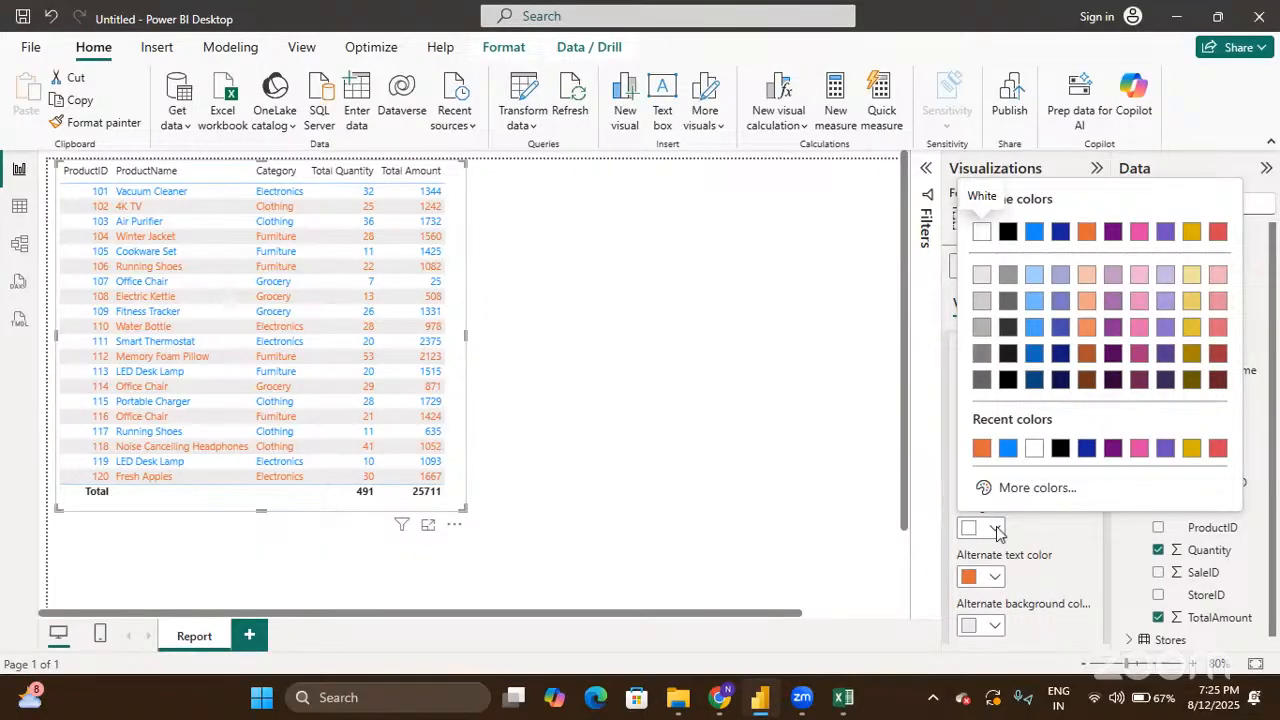
click(1034, 276)
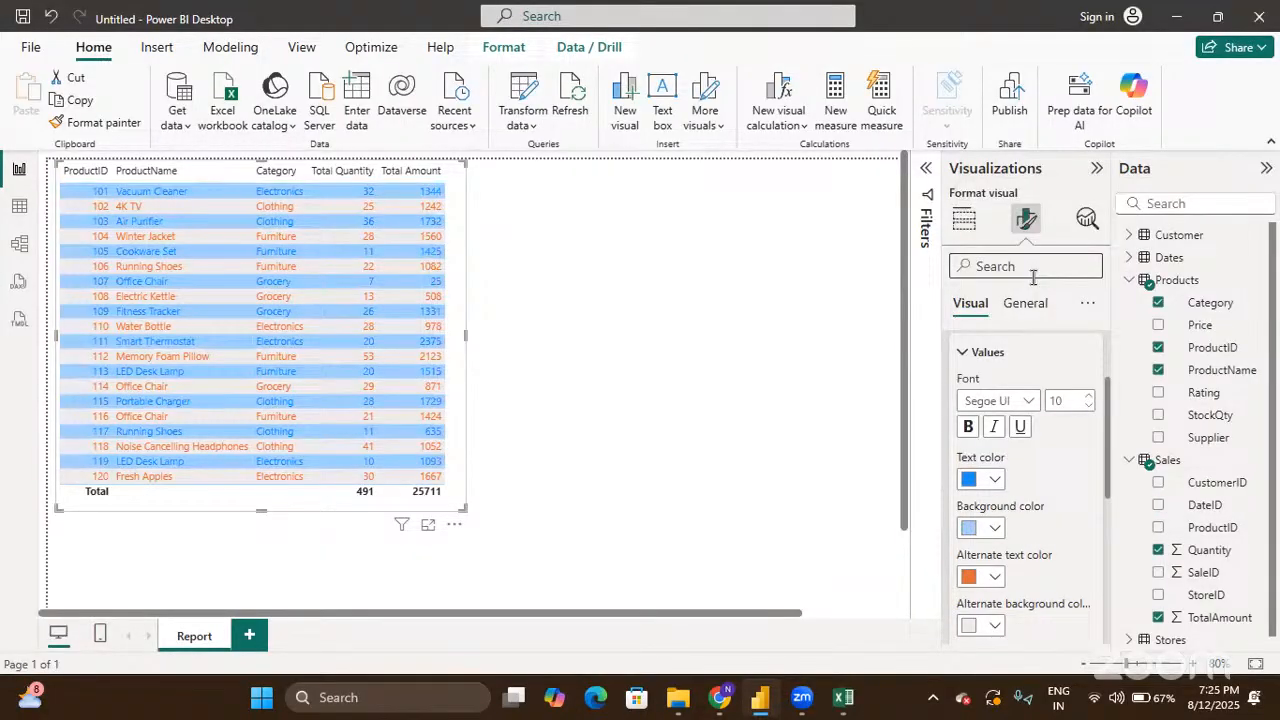
click(995, 530)
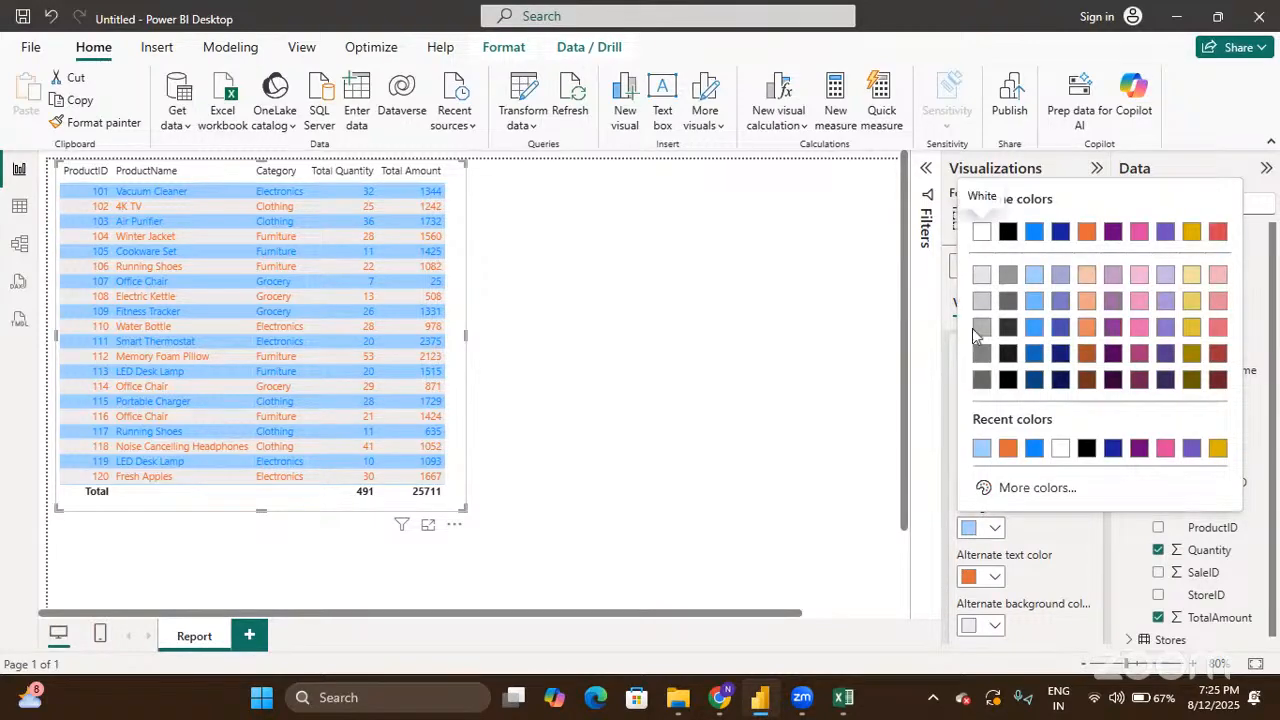
click(982, 274)
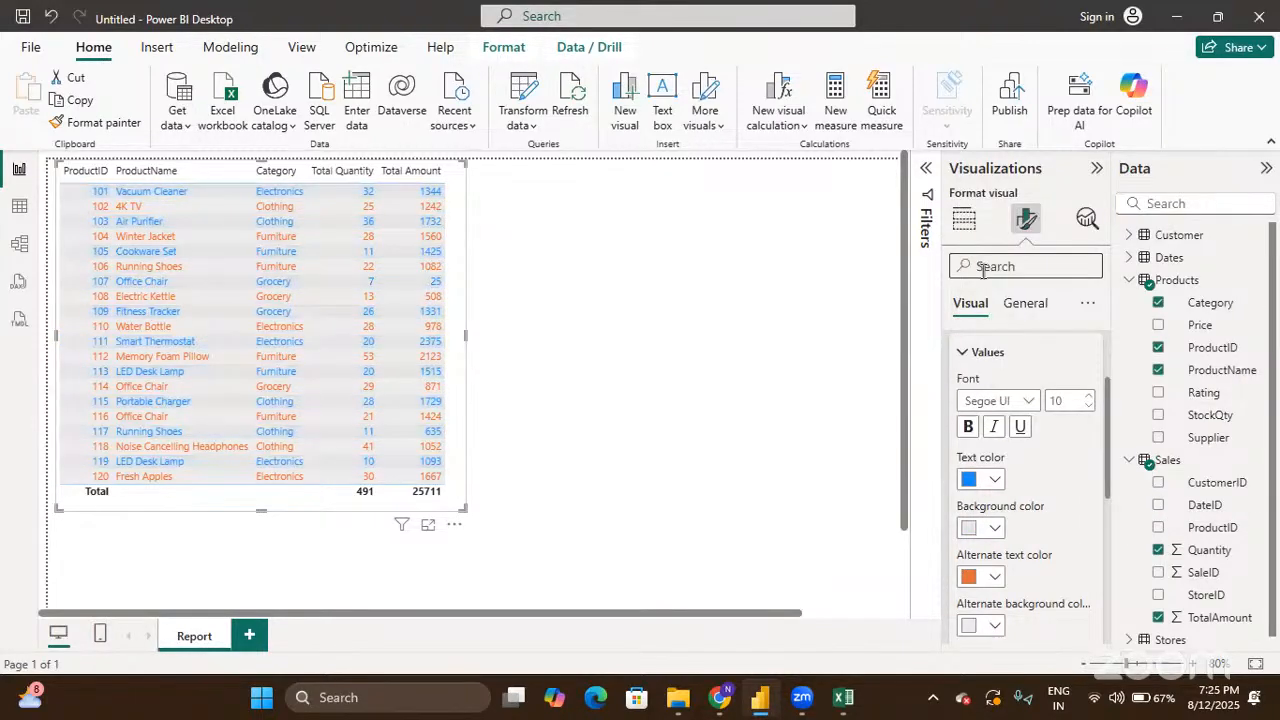
click(996, 626)
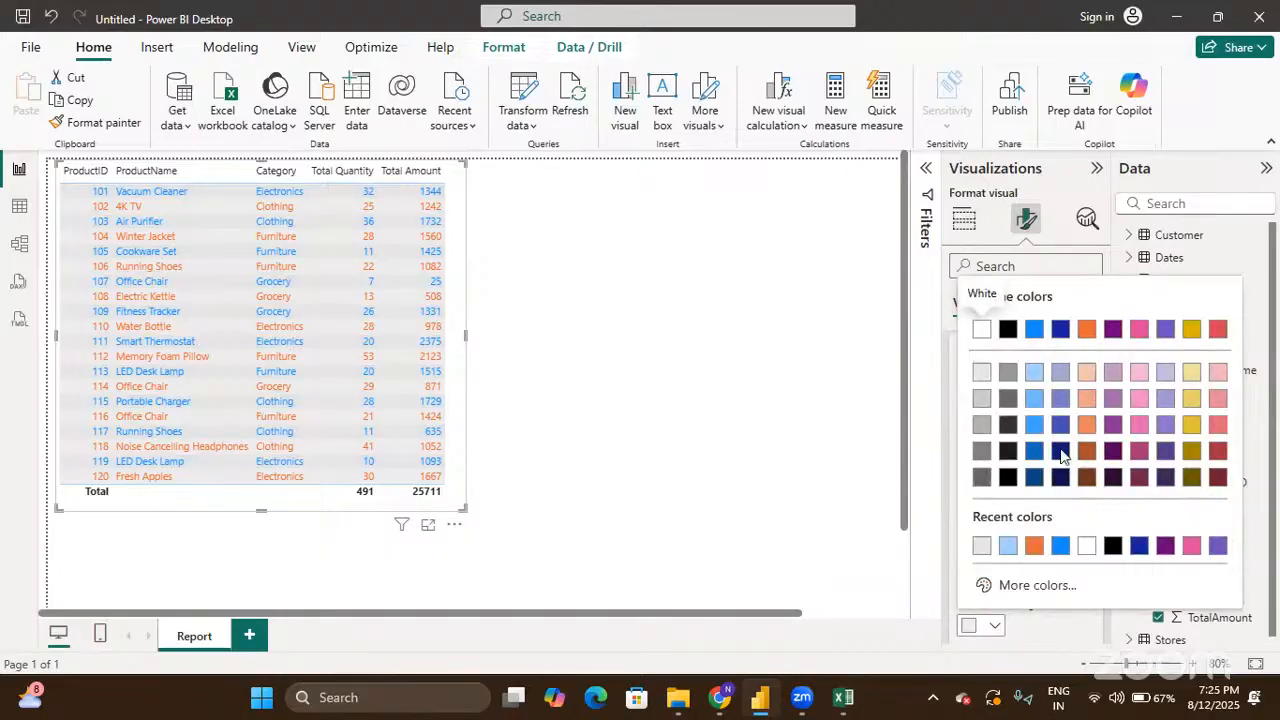
click(1036, 383)
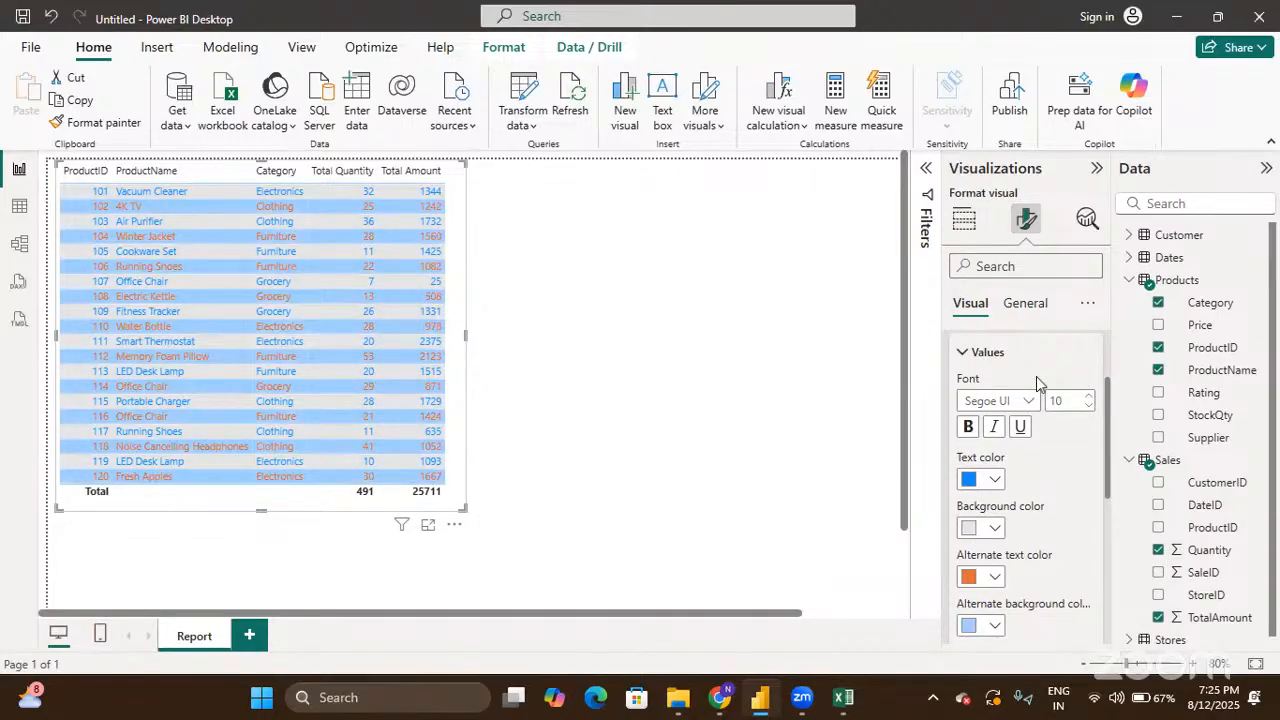
Step: Reset the table's values formatting to default and collapse its settings
scroll(1020, 490, down, 4)
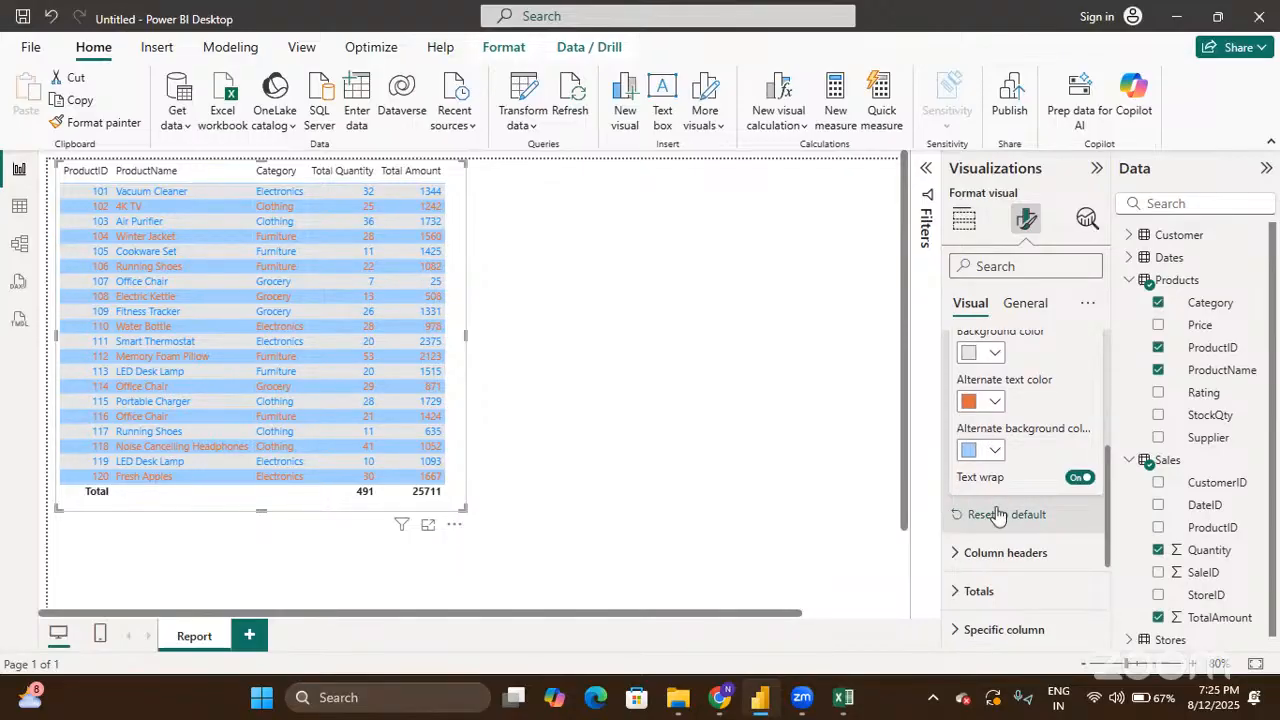
click(997, 515)
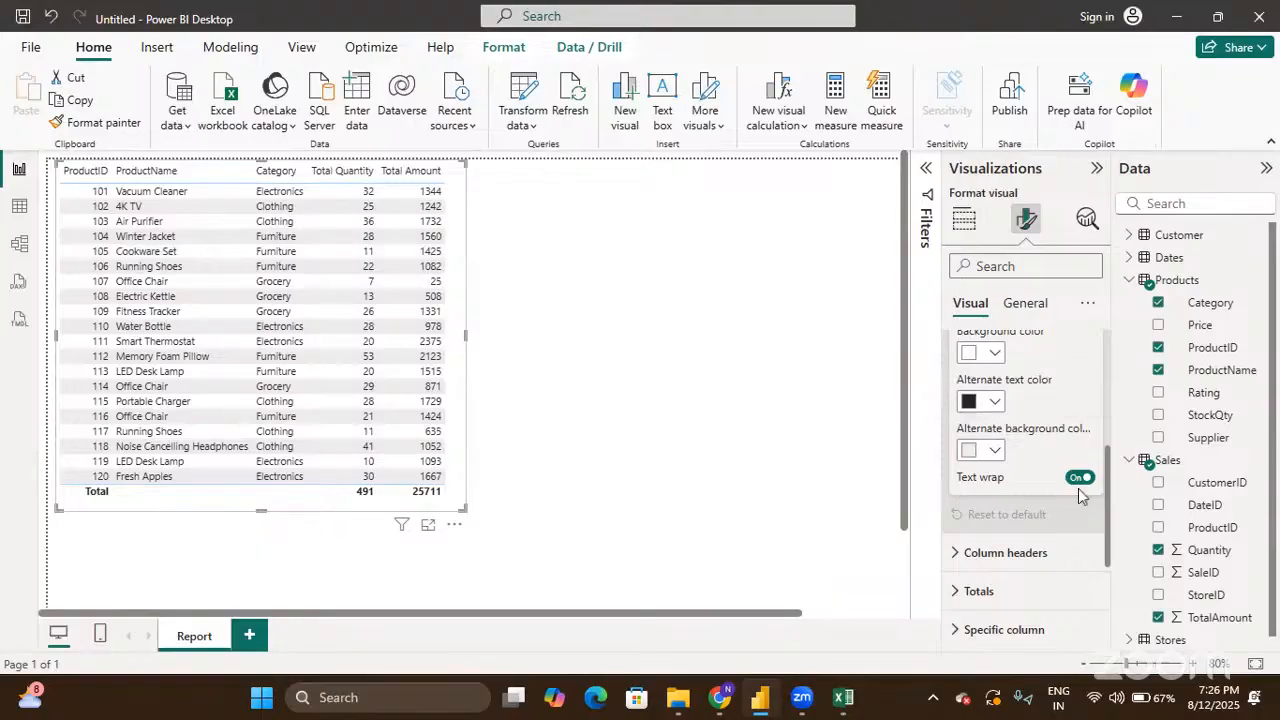
scroll(1078, 495, up, 5)
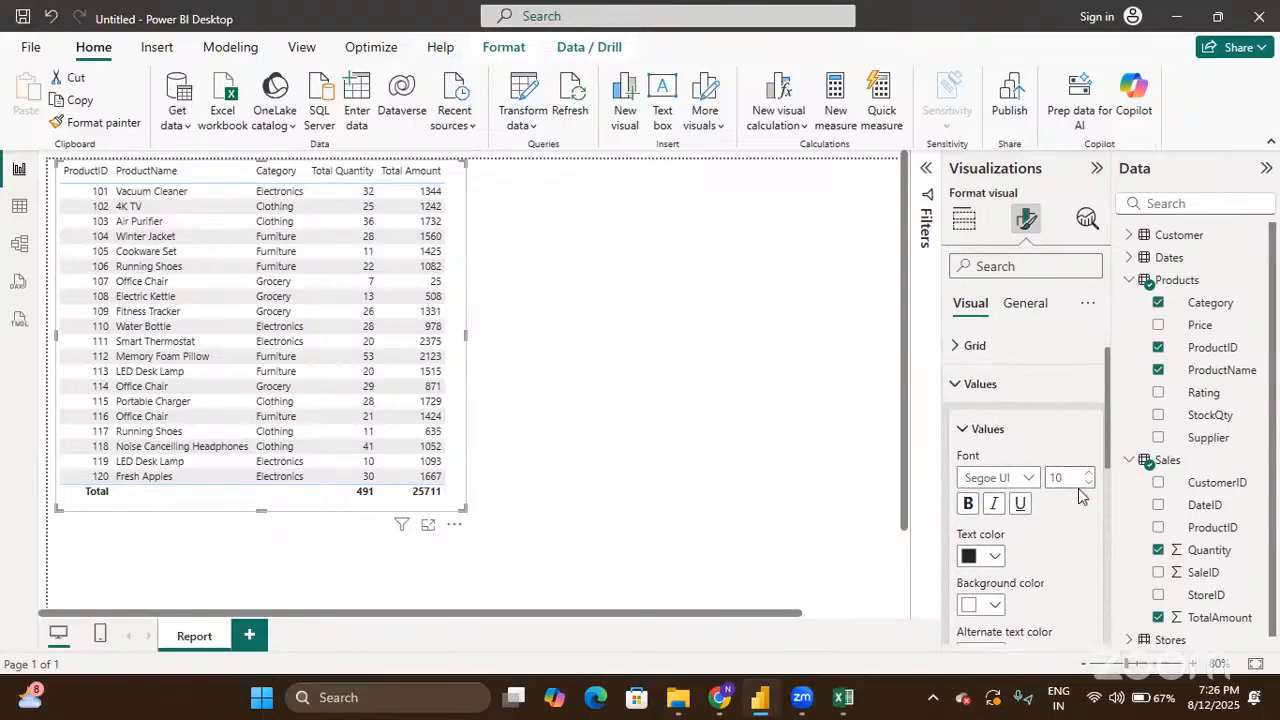
click(957, 387)
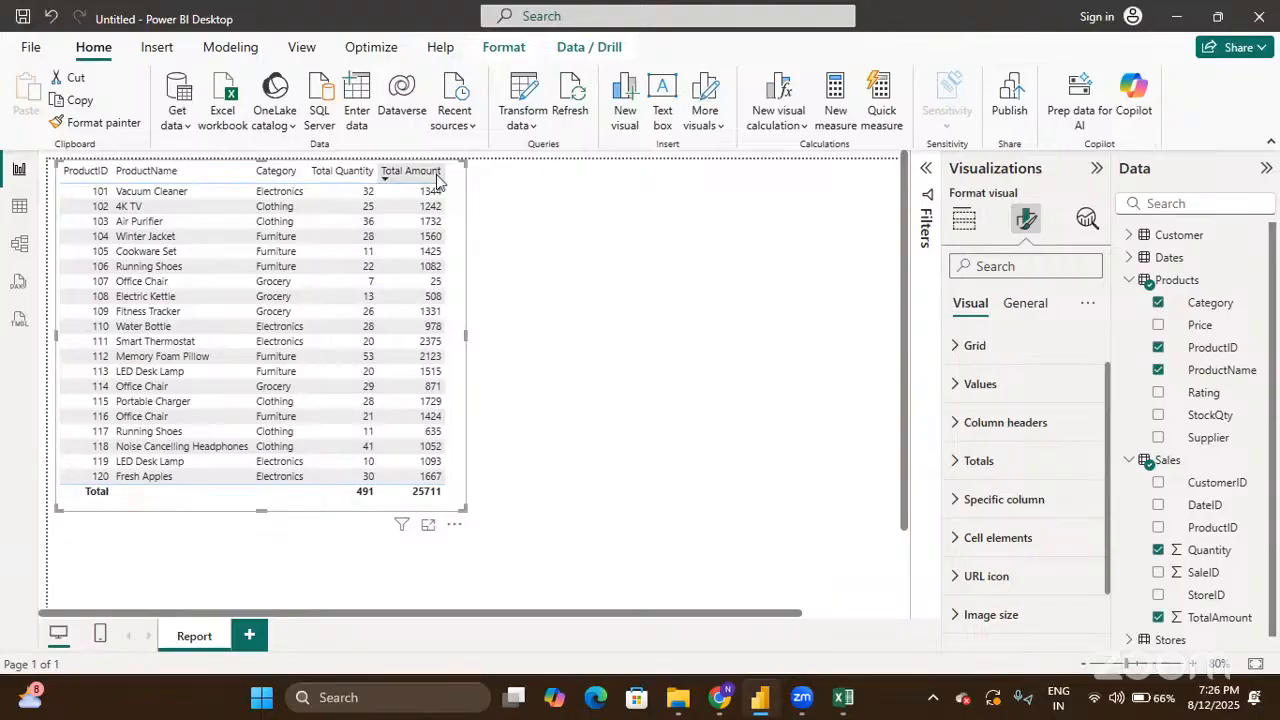
Step: Expand the table's column headers formatting and make the header text bold
click(955, 428)
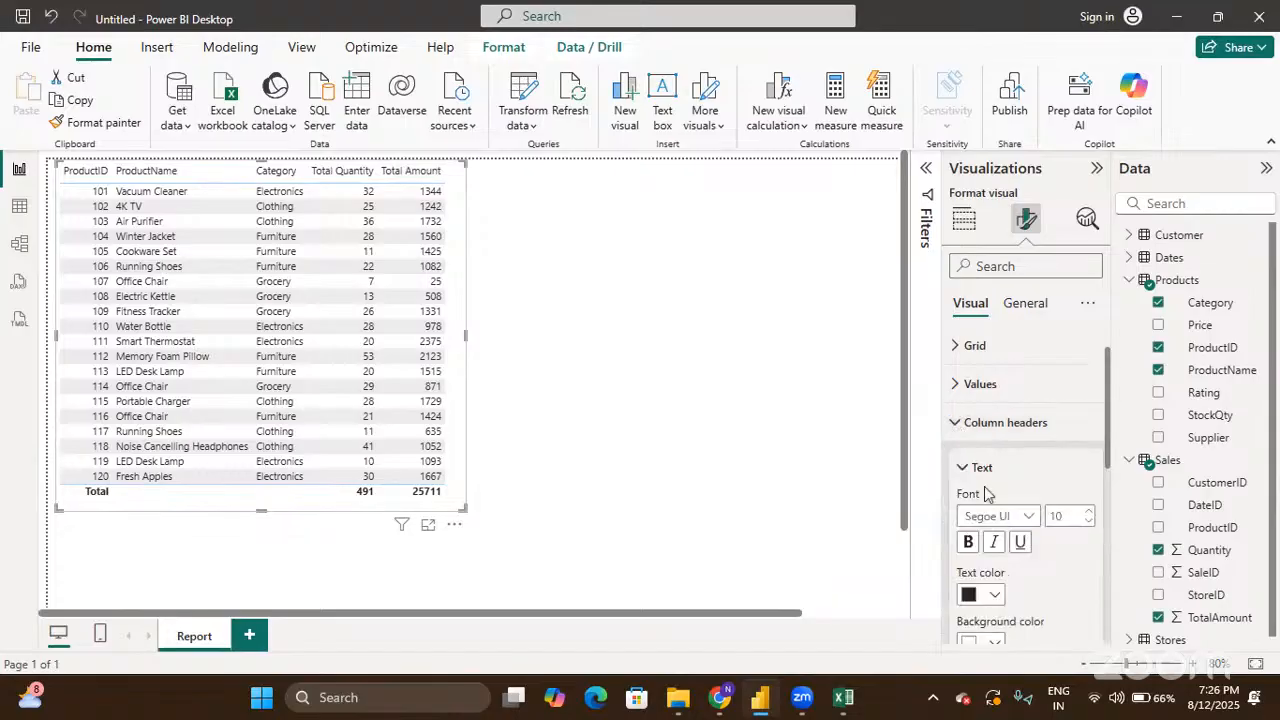
scroll(985, 490, down, 1)
scroll(988, 495, down, 1)
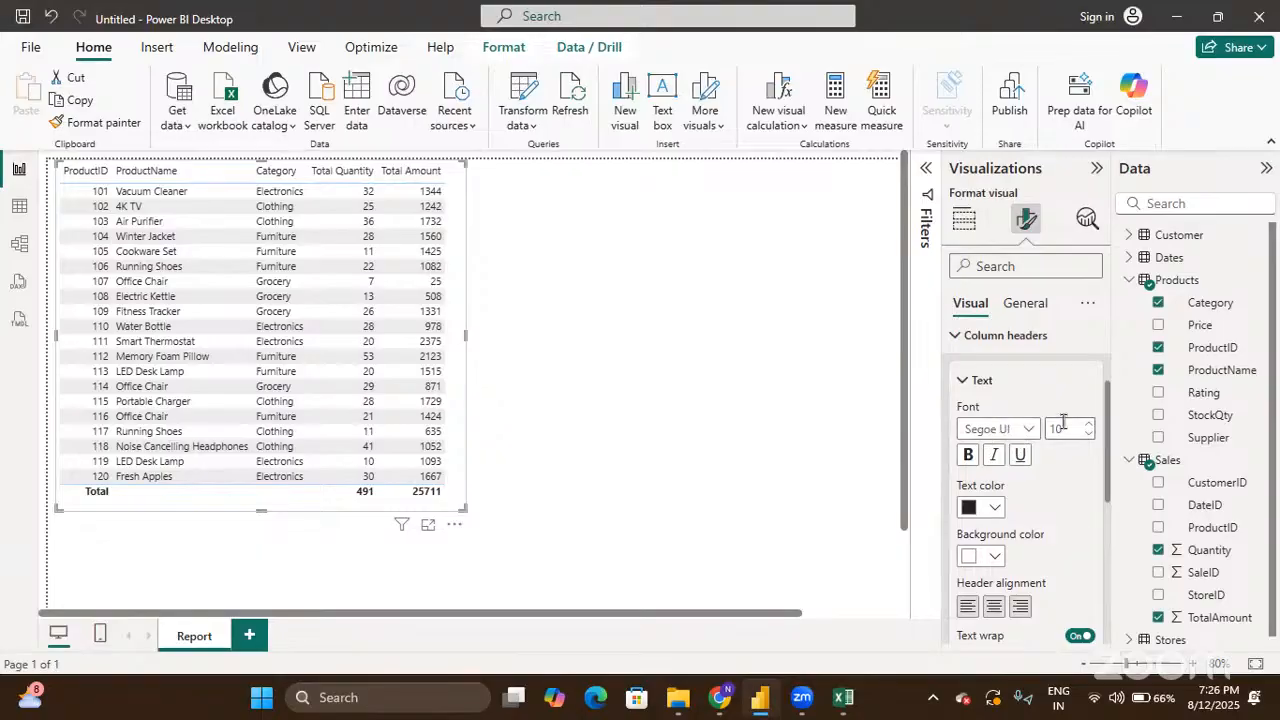
click(969, 455)
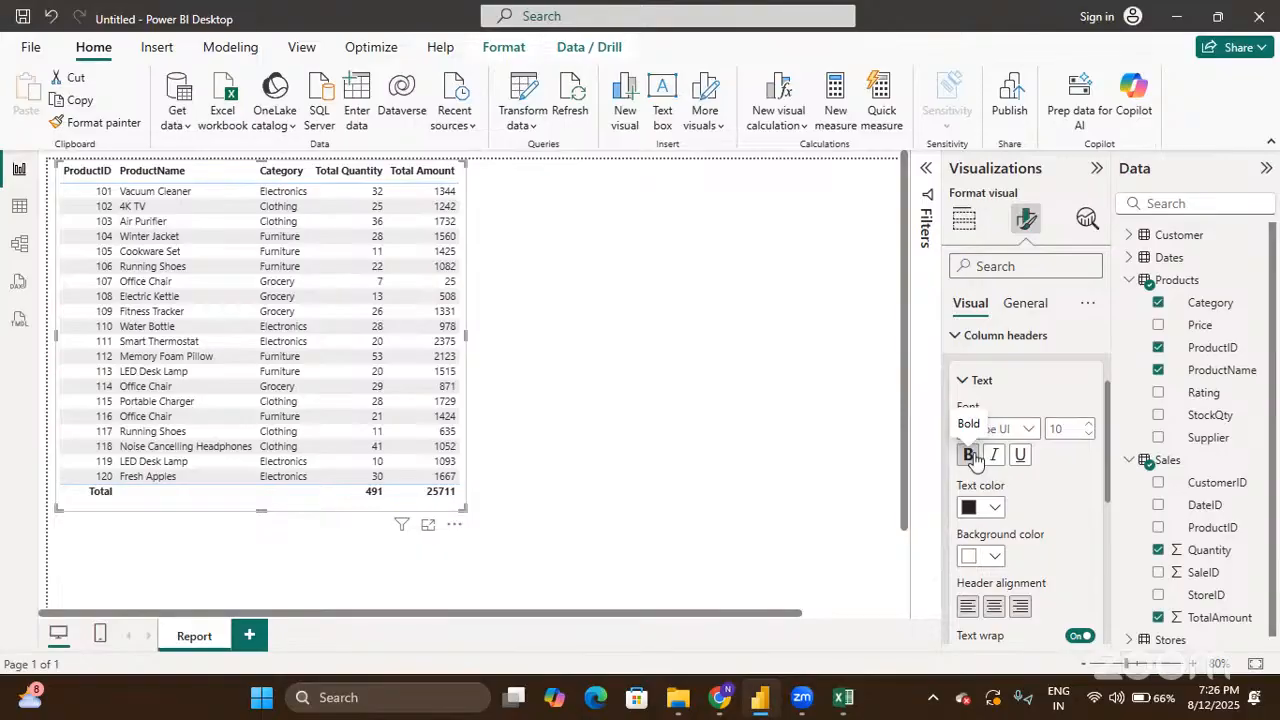
Step: Try purple for the column header text and change its color to dark yellow
click(995, 509)
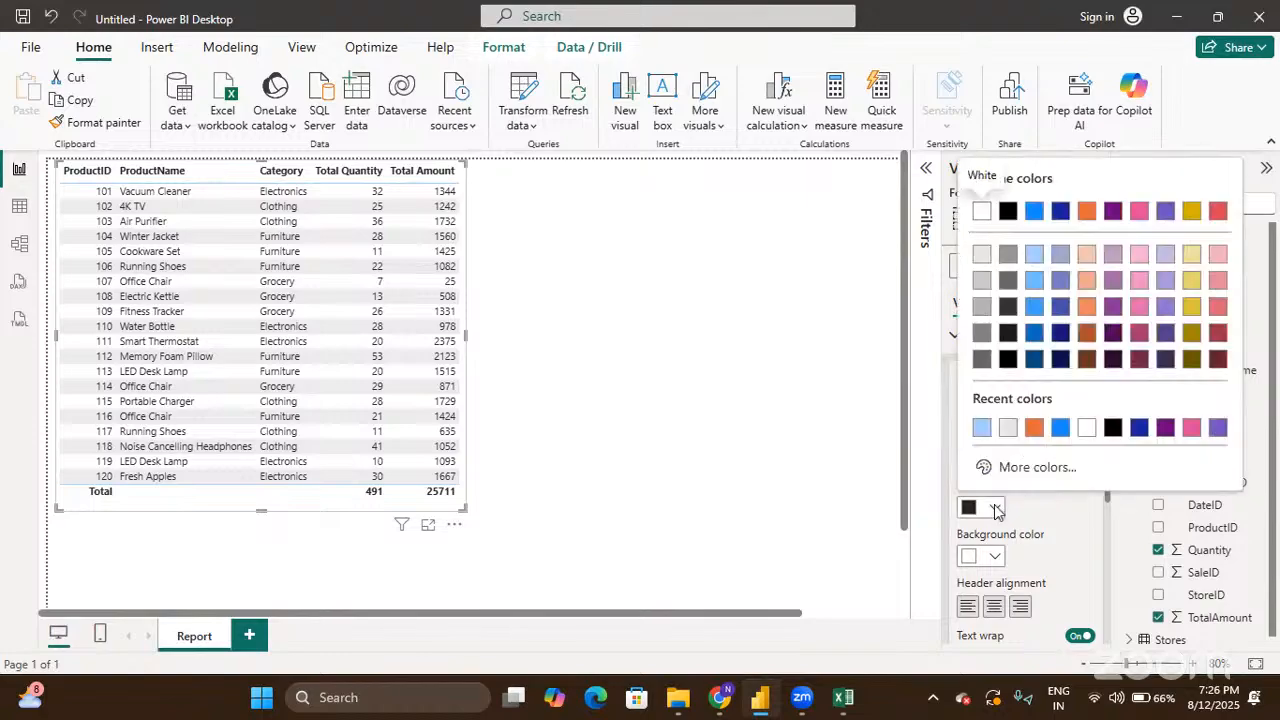
click(1162, 428)
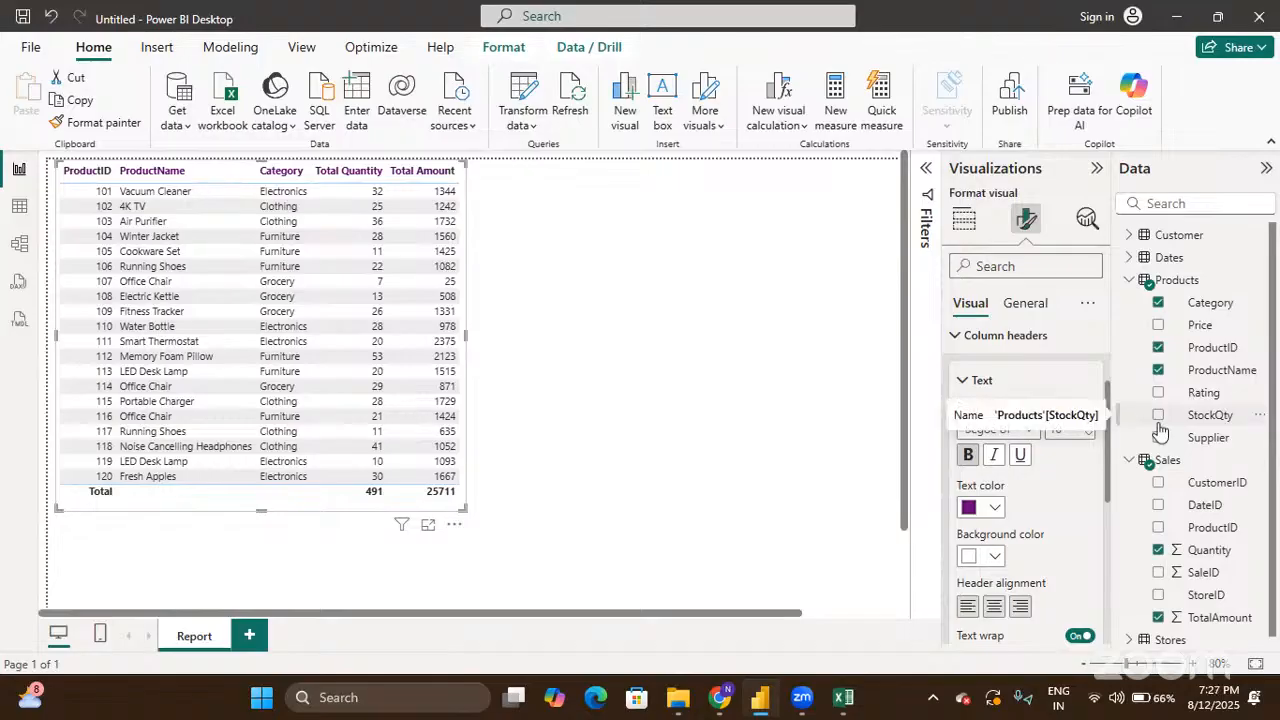
click(996, 507)
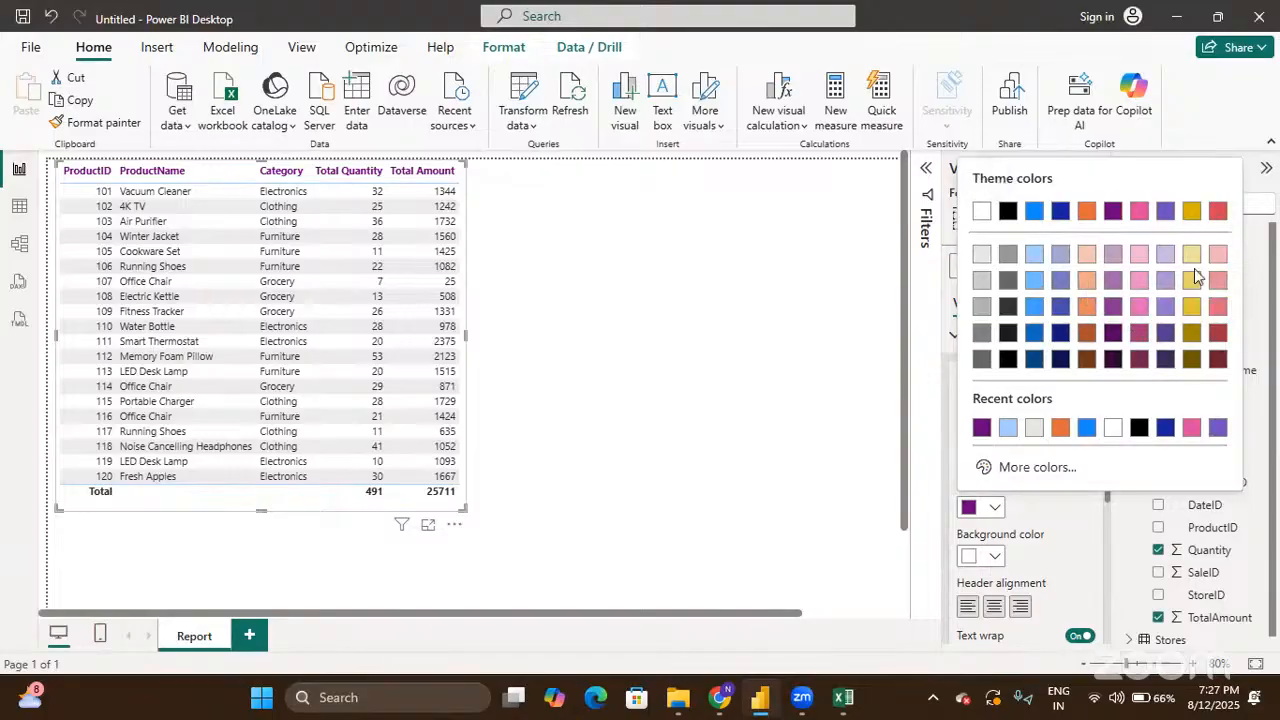
click(1192, 334)
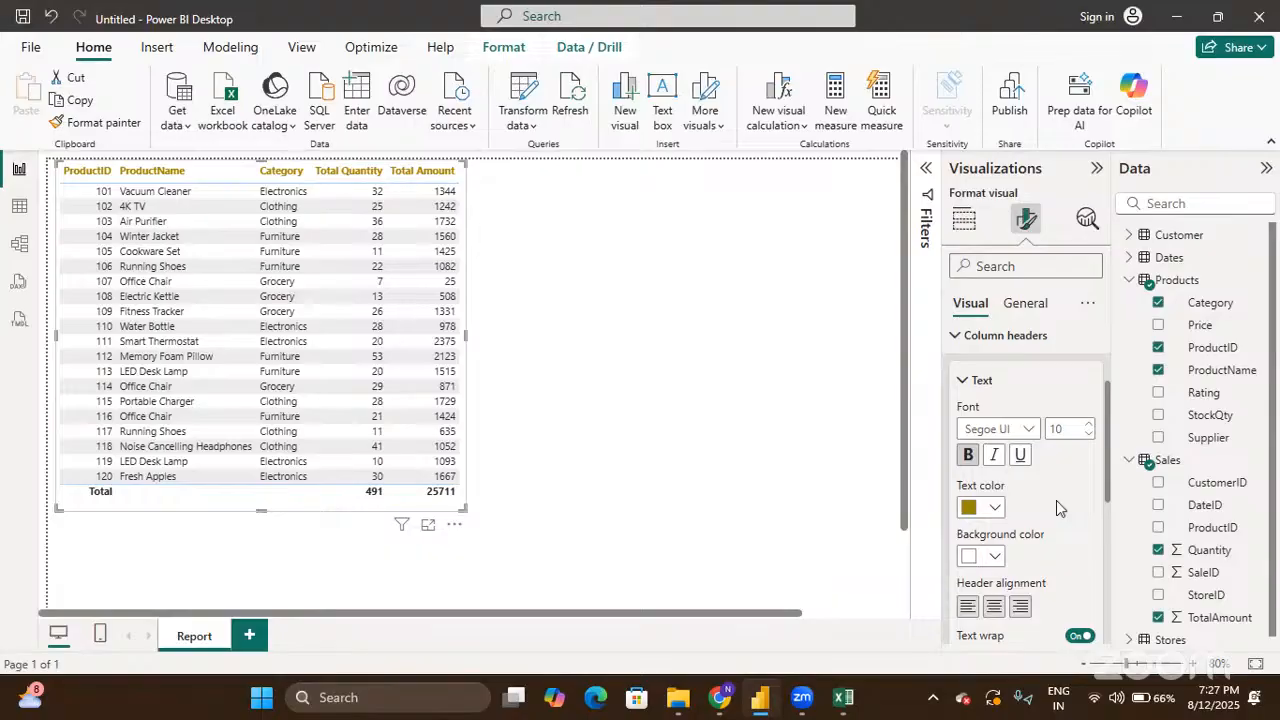
Step: Set the column headers' background color to light yellow and bring up the header alignment options
scroll(1056, 500, down, 1)
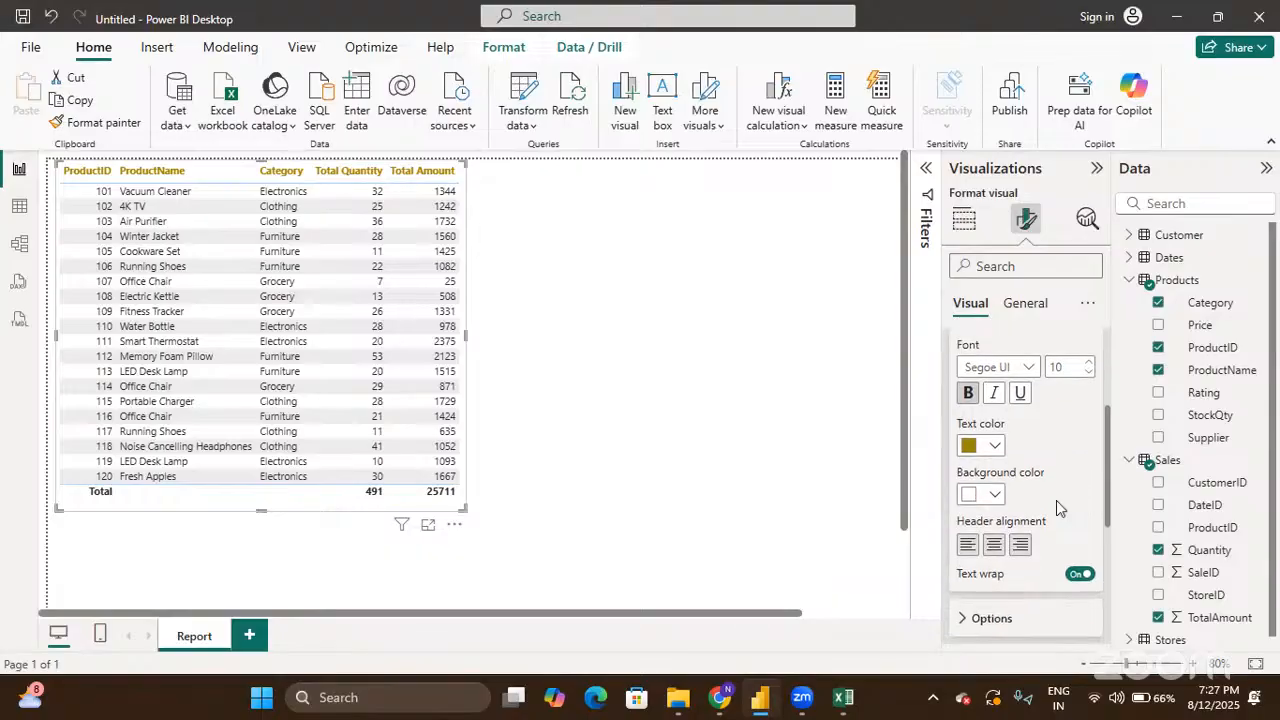
click(995, 494)
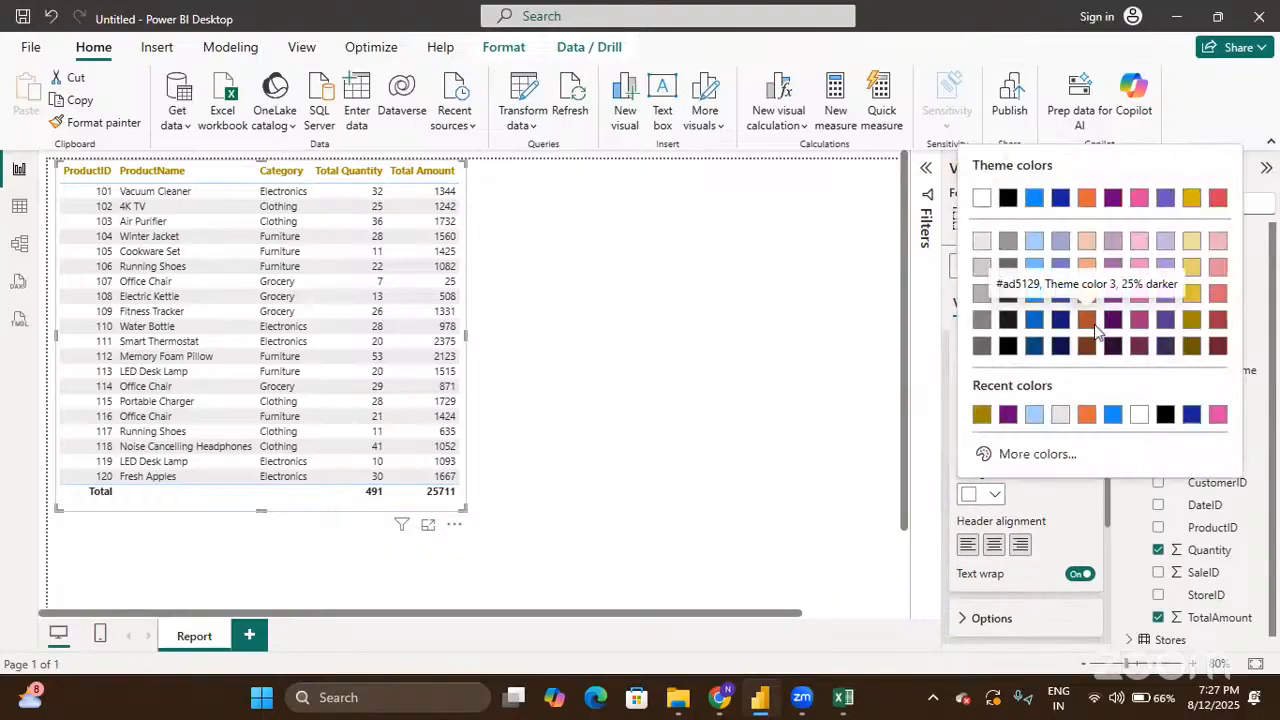
click(1199, 244)
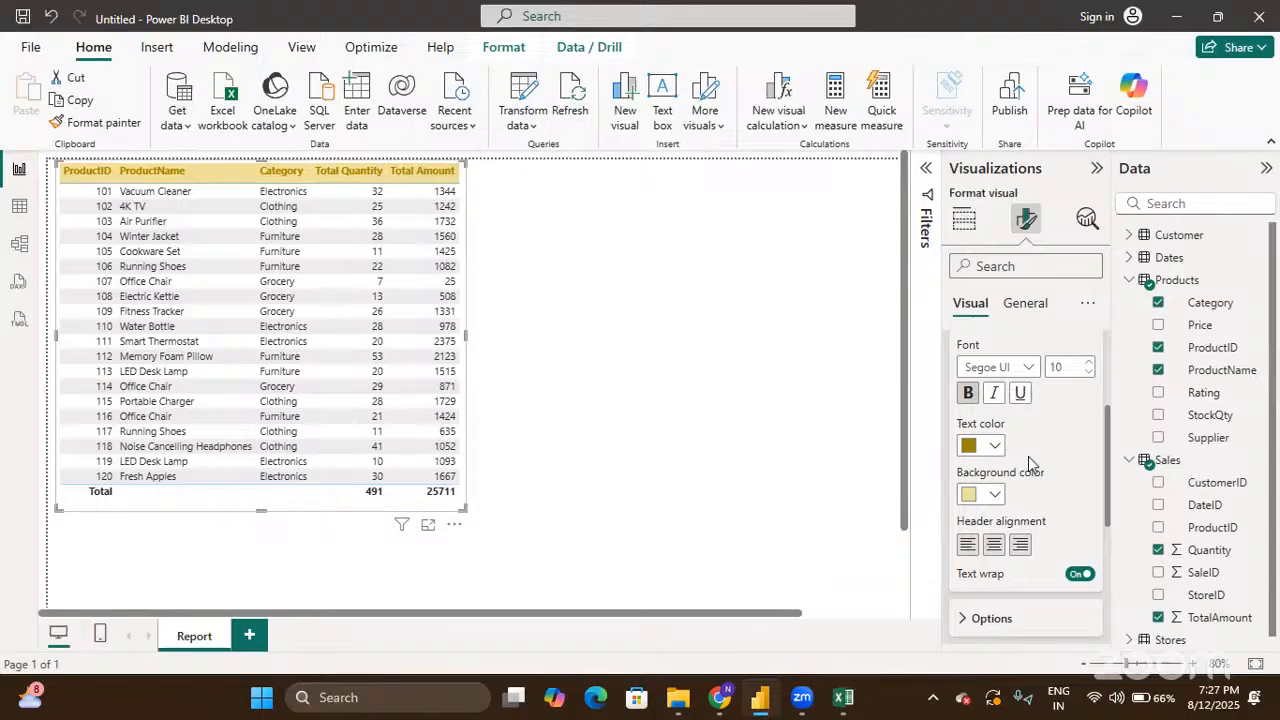
scroll(1028, 456, down, 1)
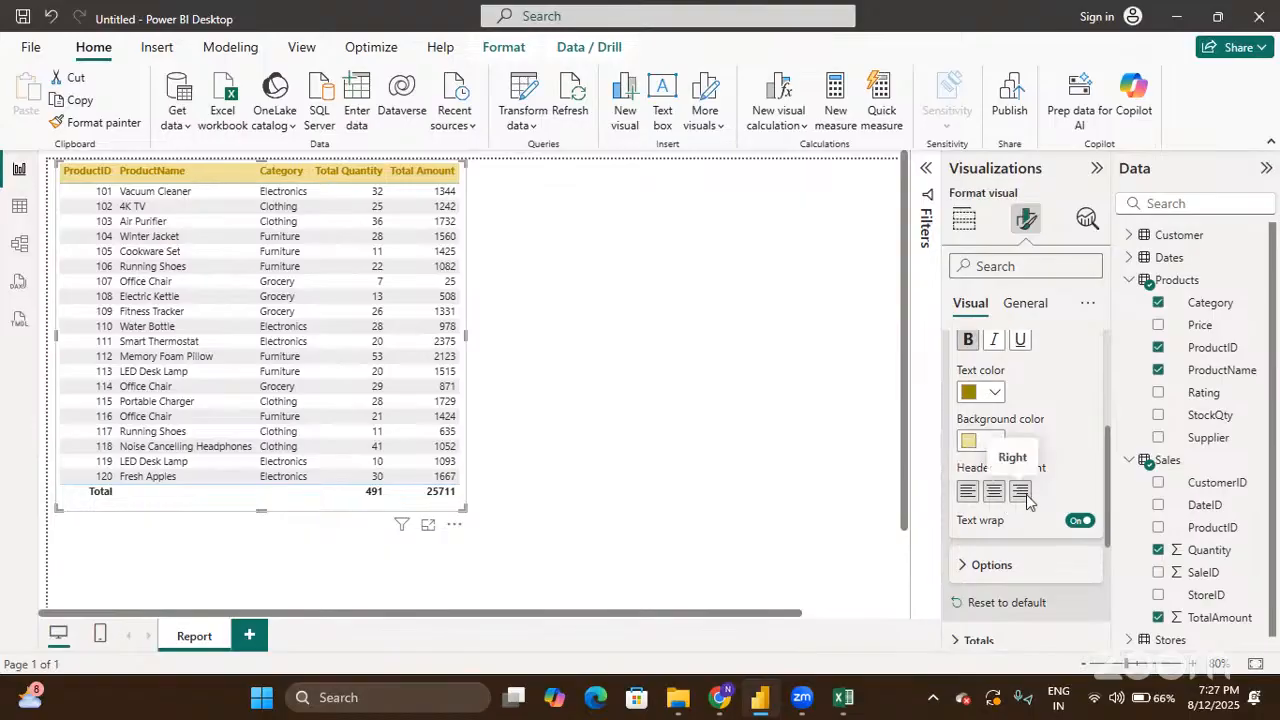
Step: Set the column headers' alignment to left, check their auto-size width option and collapse the column header settings
click(967, 492)
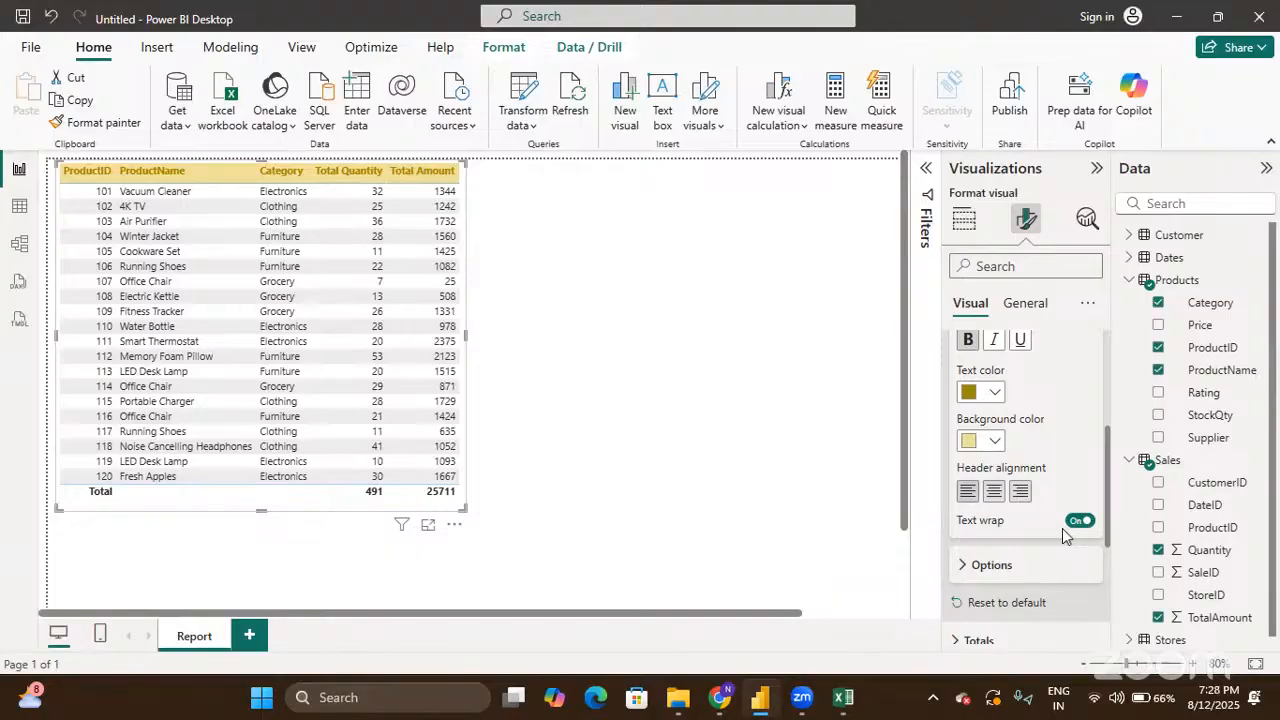
scroll(1062, 528, down, 2)
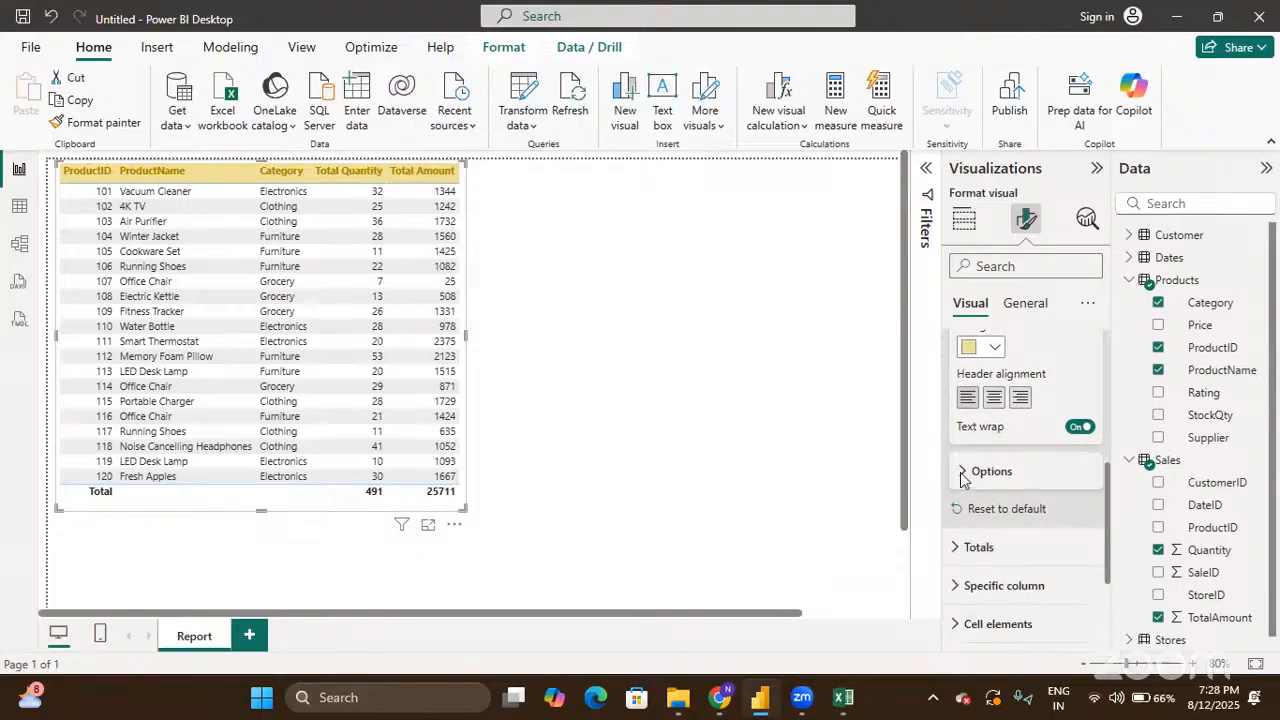
click(963, 476)
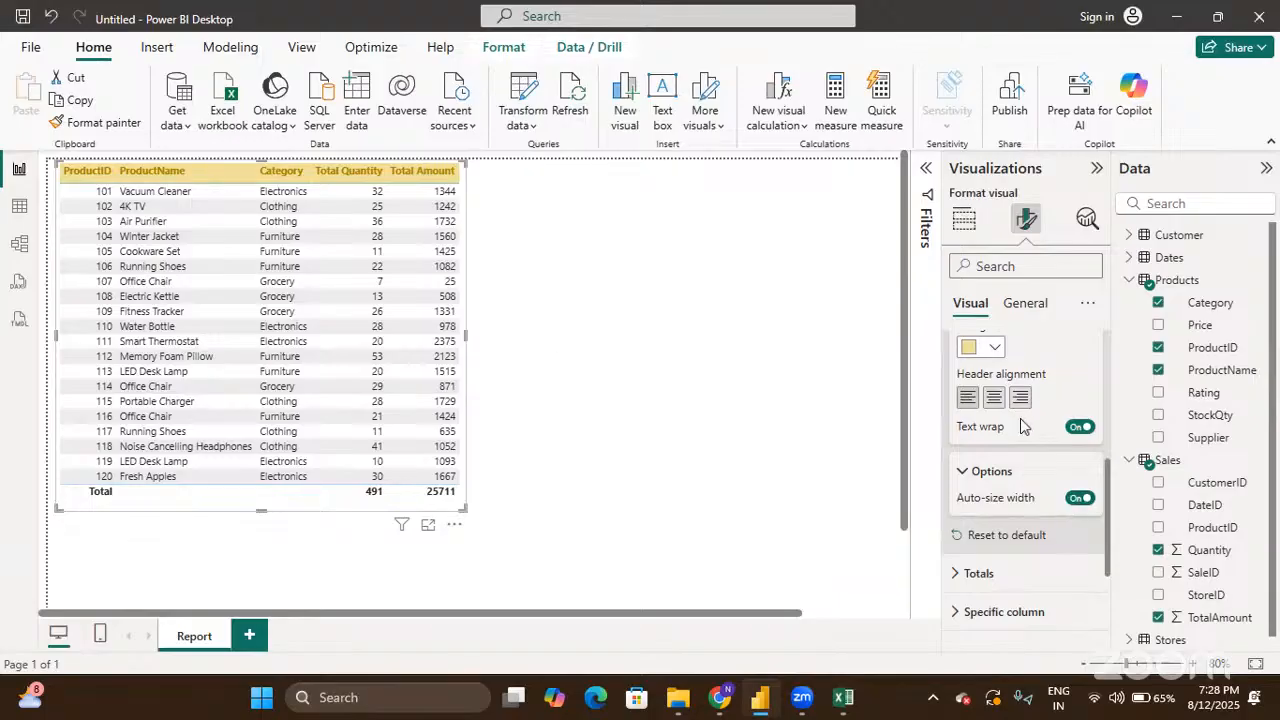
scroll(1022, 427, up, 4)
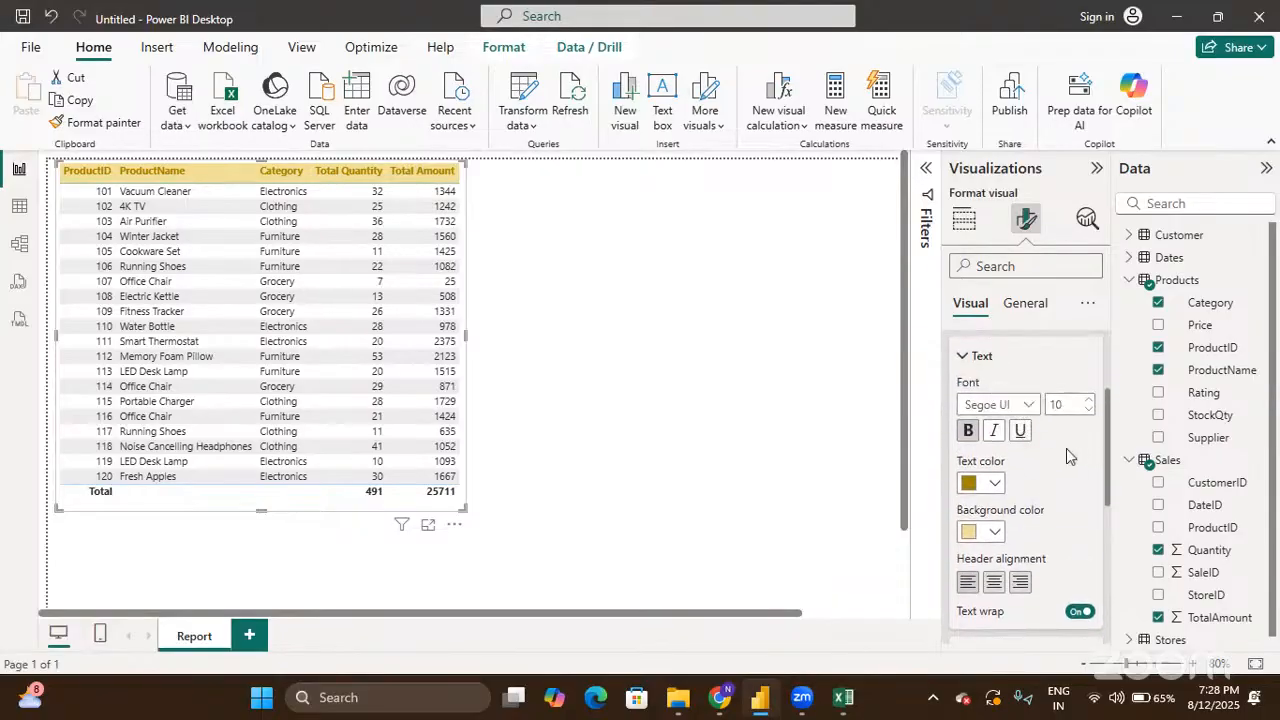
scroll(1066, 448, up, 2)
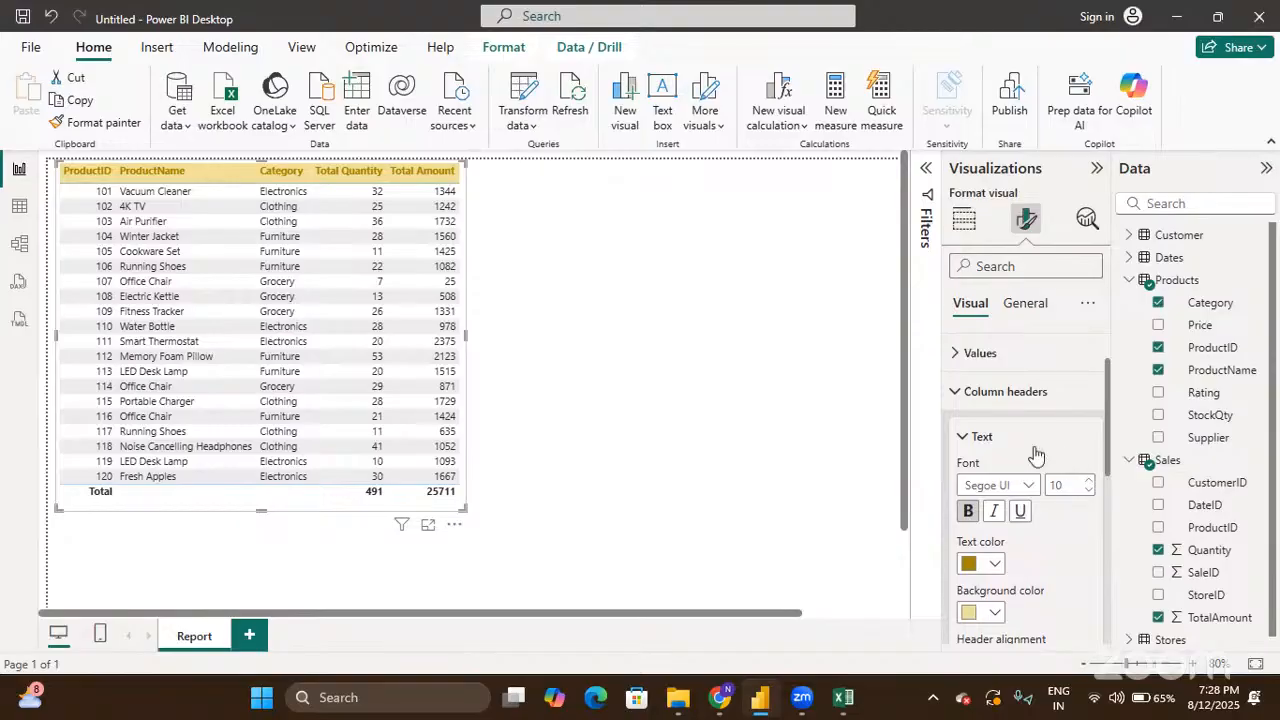
click(954, 392)
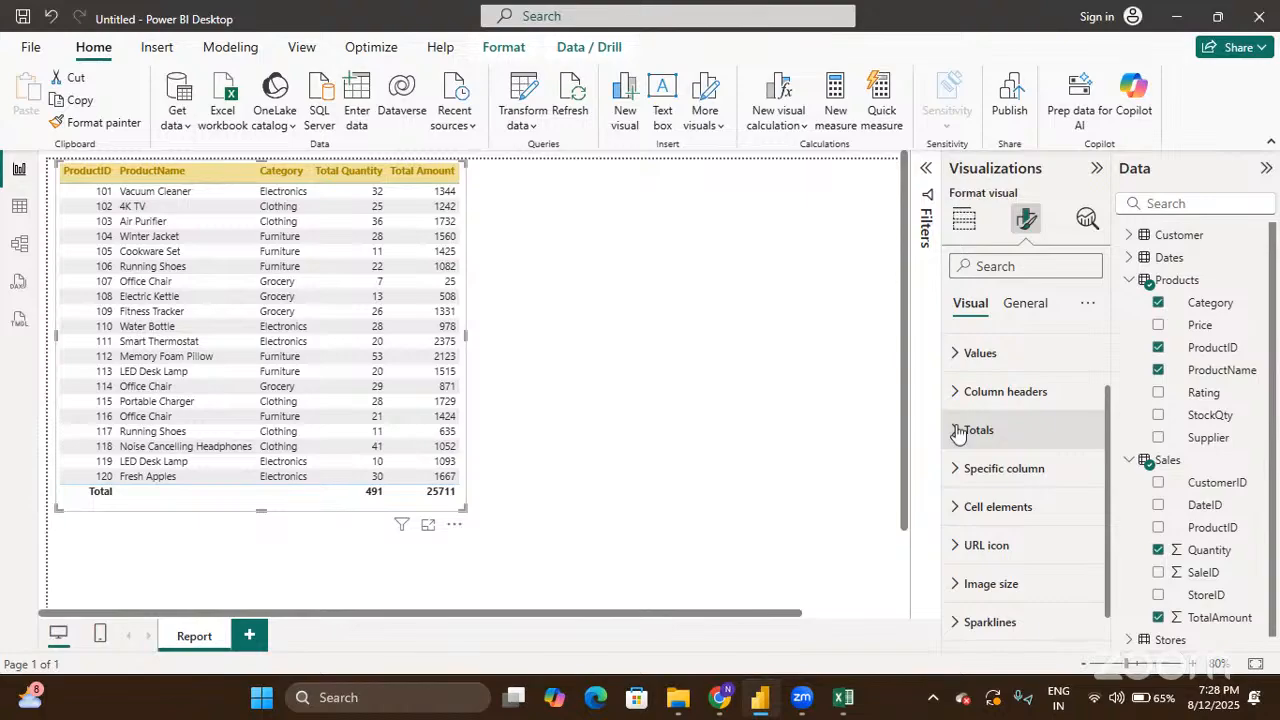
Step: Expand the table's totals settings and try switching the total row off and back on
click(958, 432)
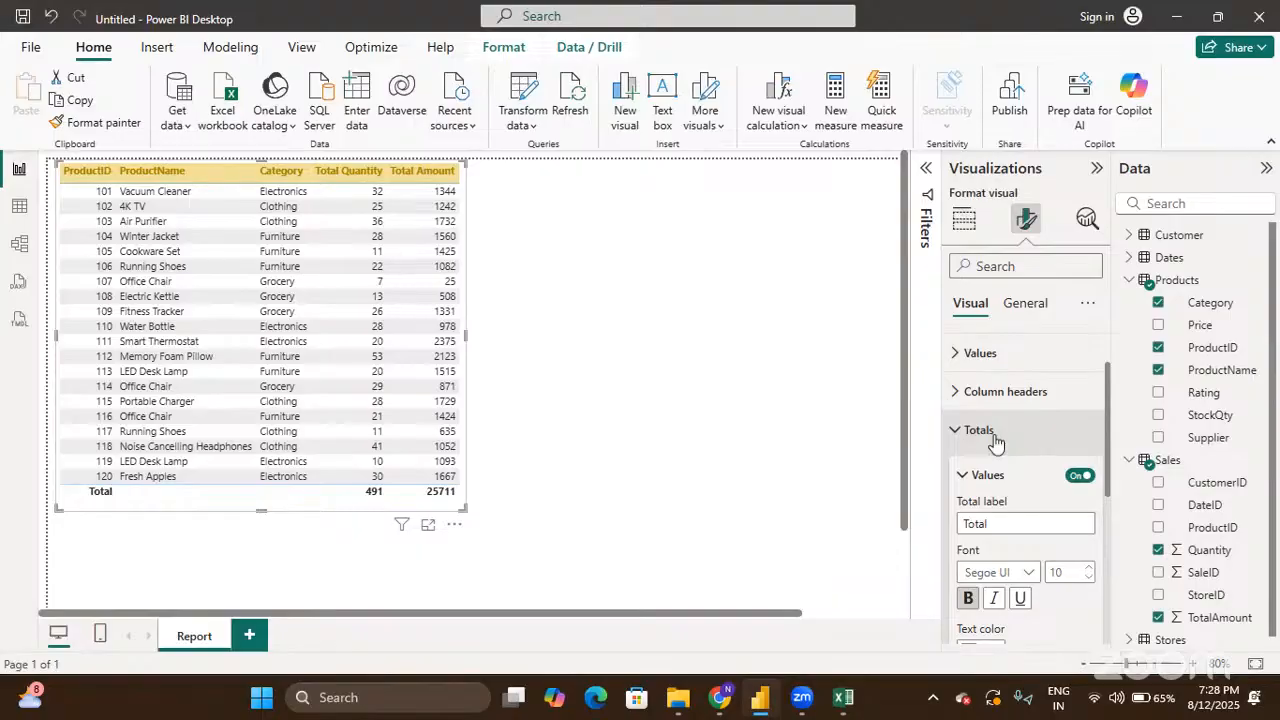
scroll(993, 440, down, 1)
scroll(995, 440, down, 3)
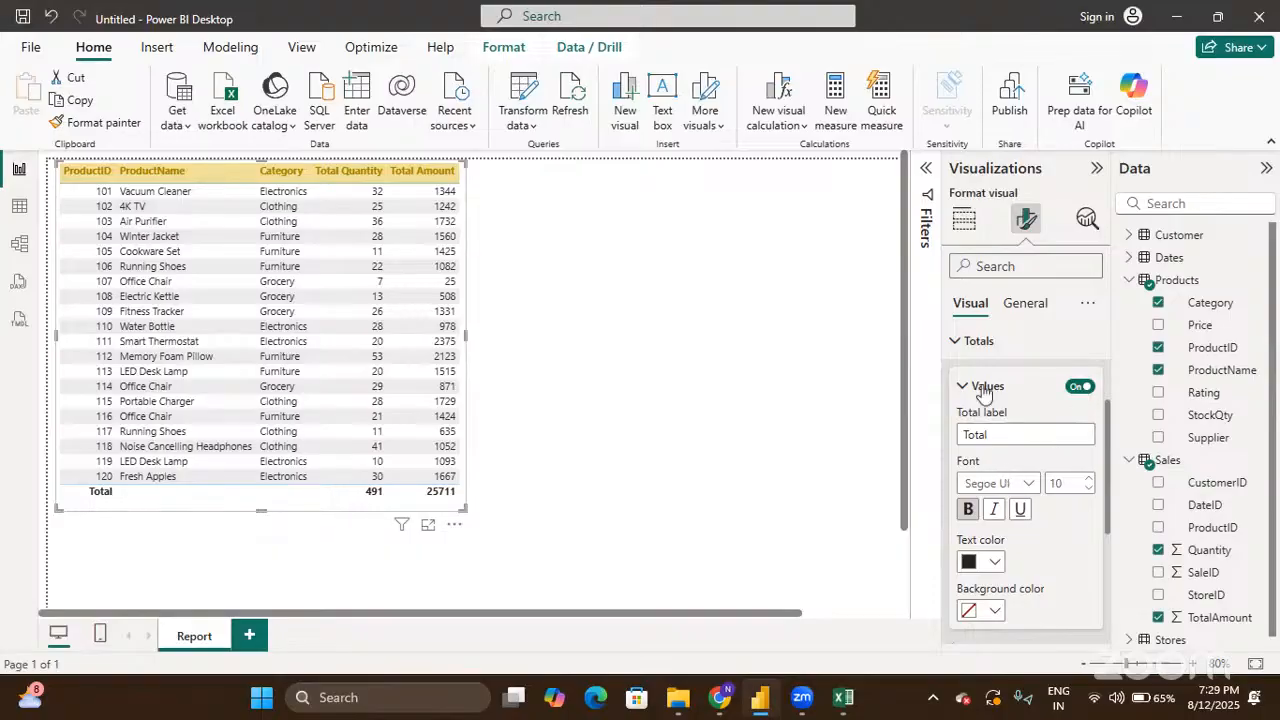
click(1080, 389)
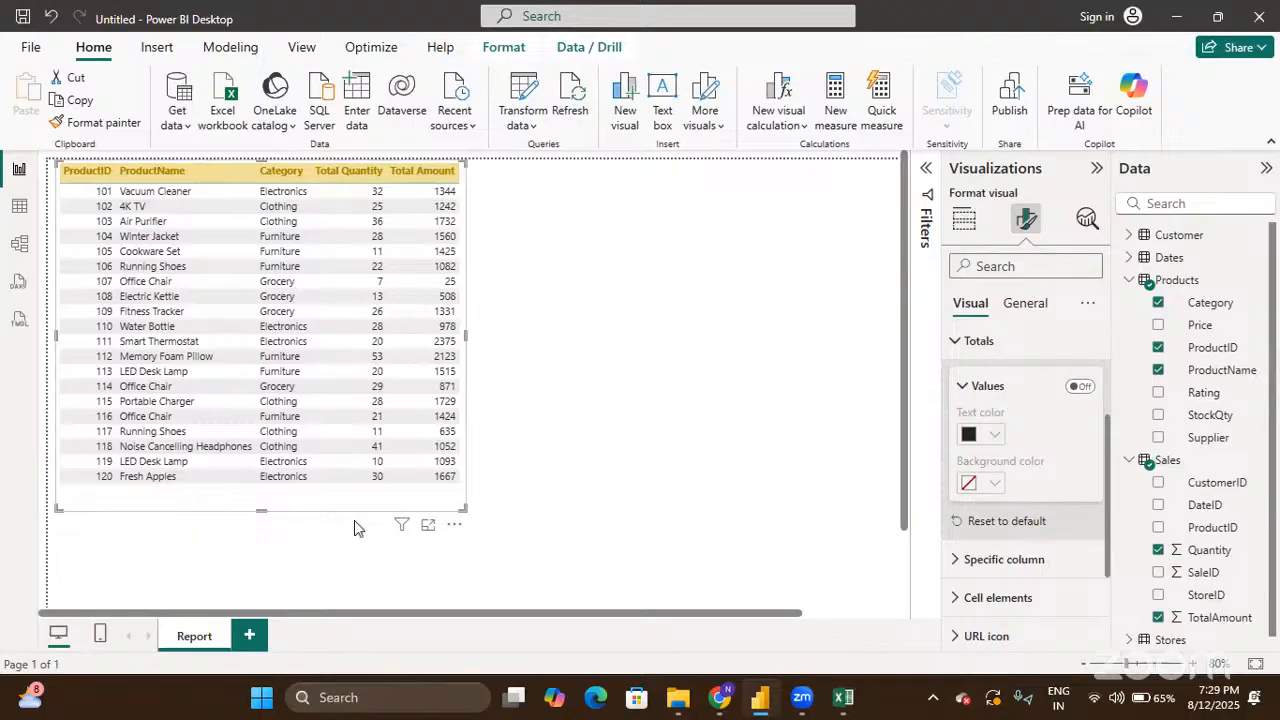
click(1078, 389)
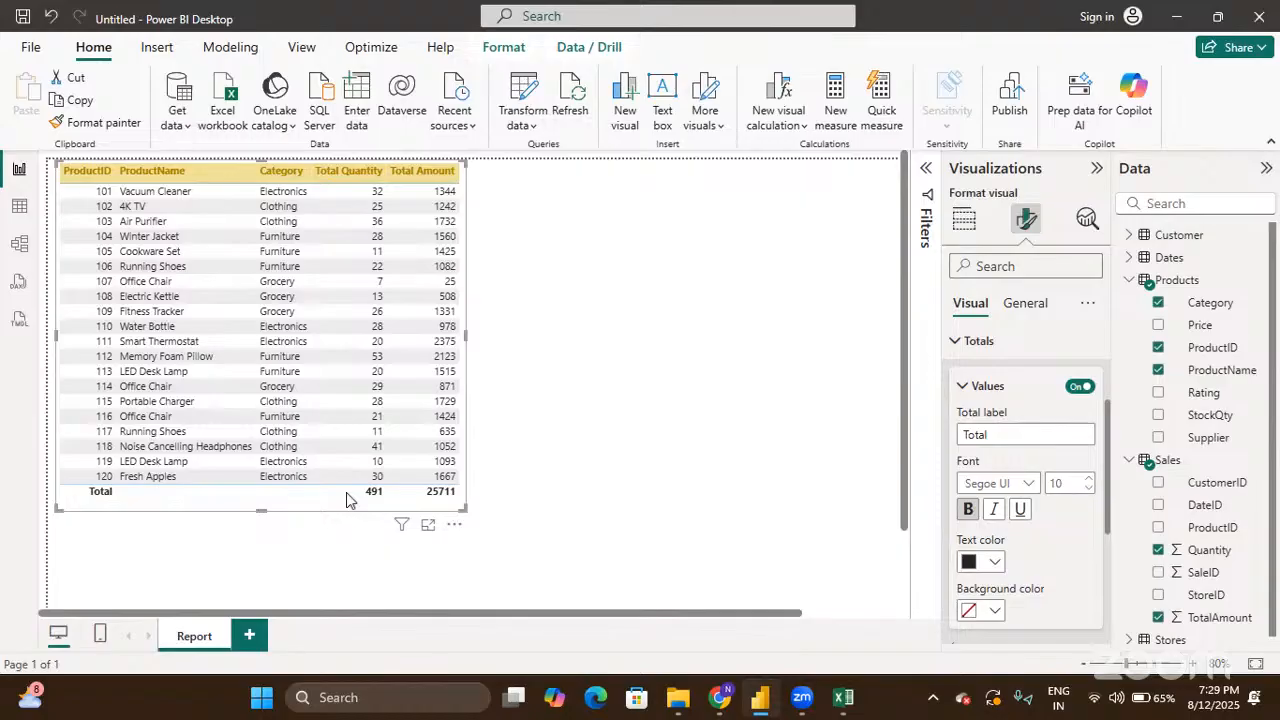
Step: Color the total row's text orange and its background light orange, and collapse the totals settings
click(1005, 435)
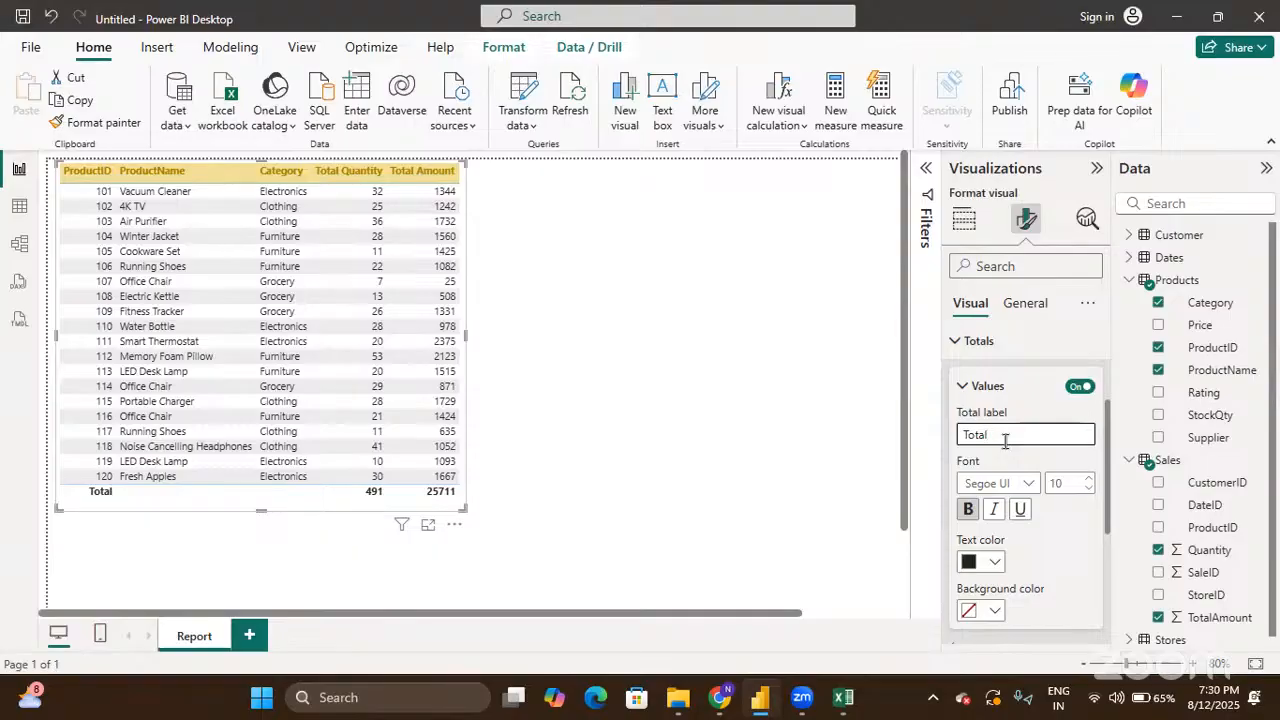
scroll(1013, 480, down, 1)
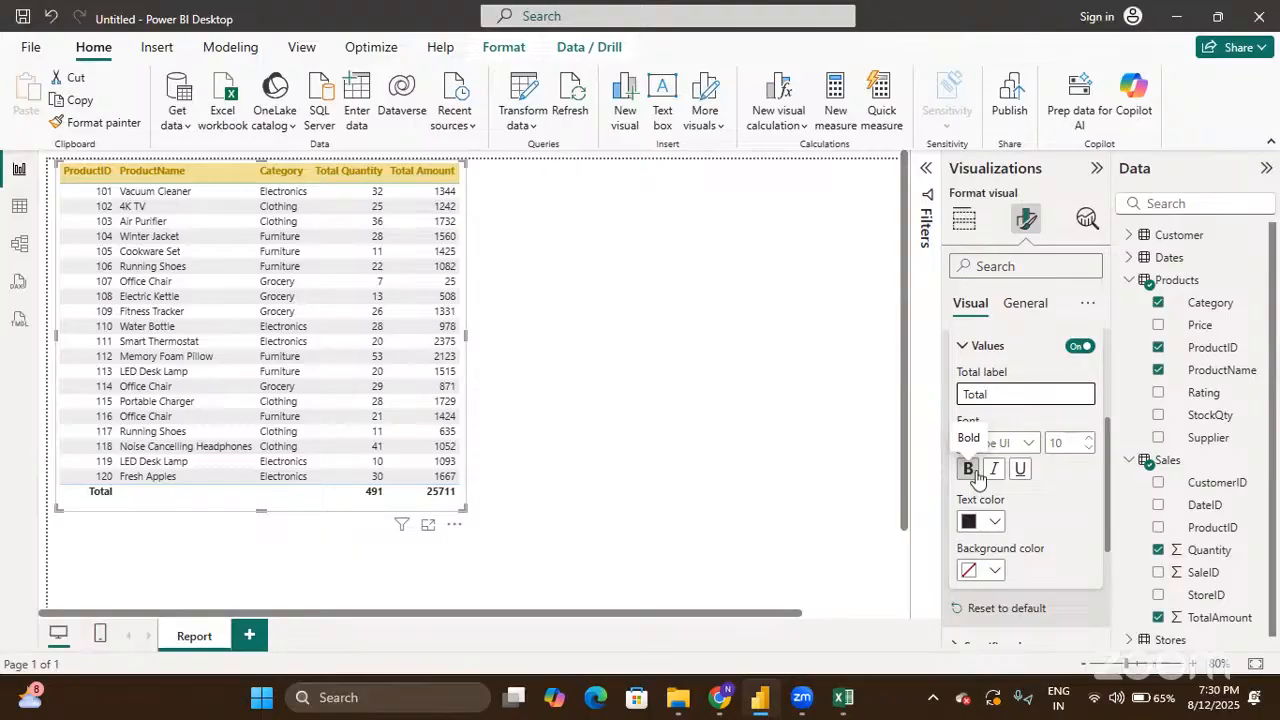
click(995, 522)
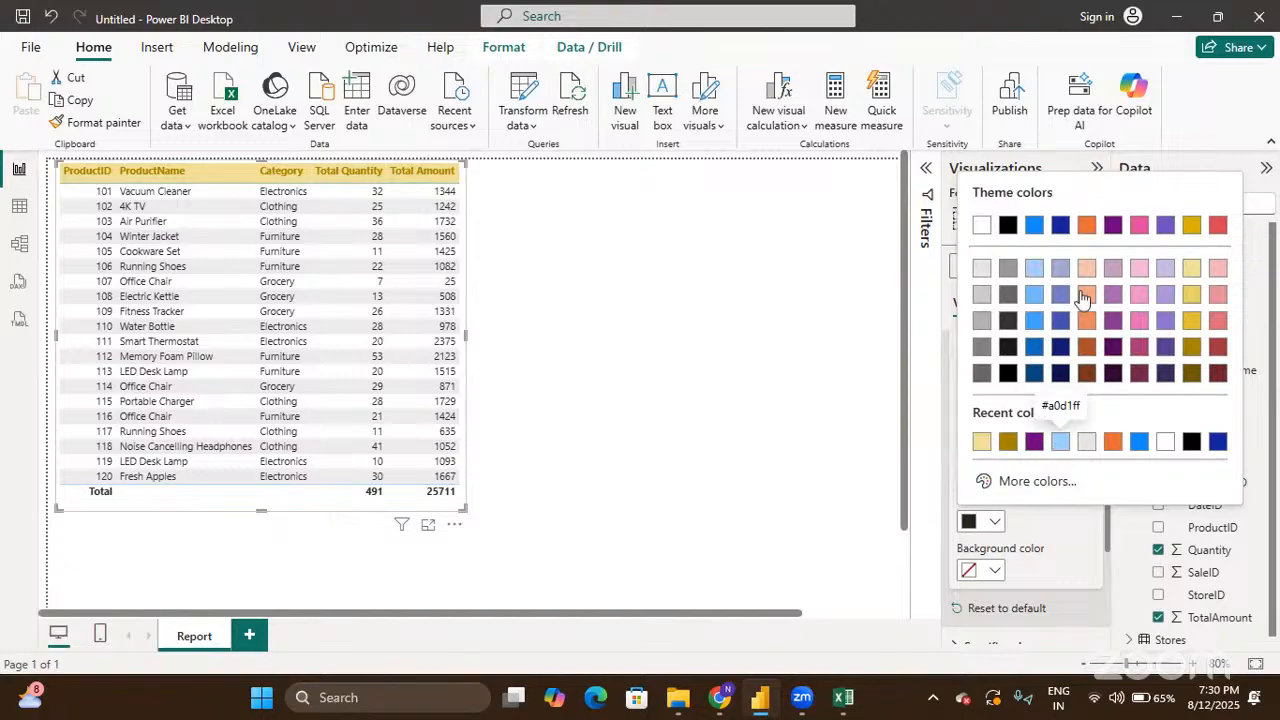
click(1087, 225)
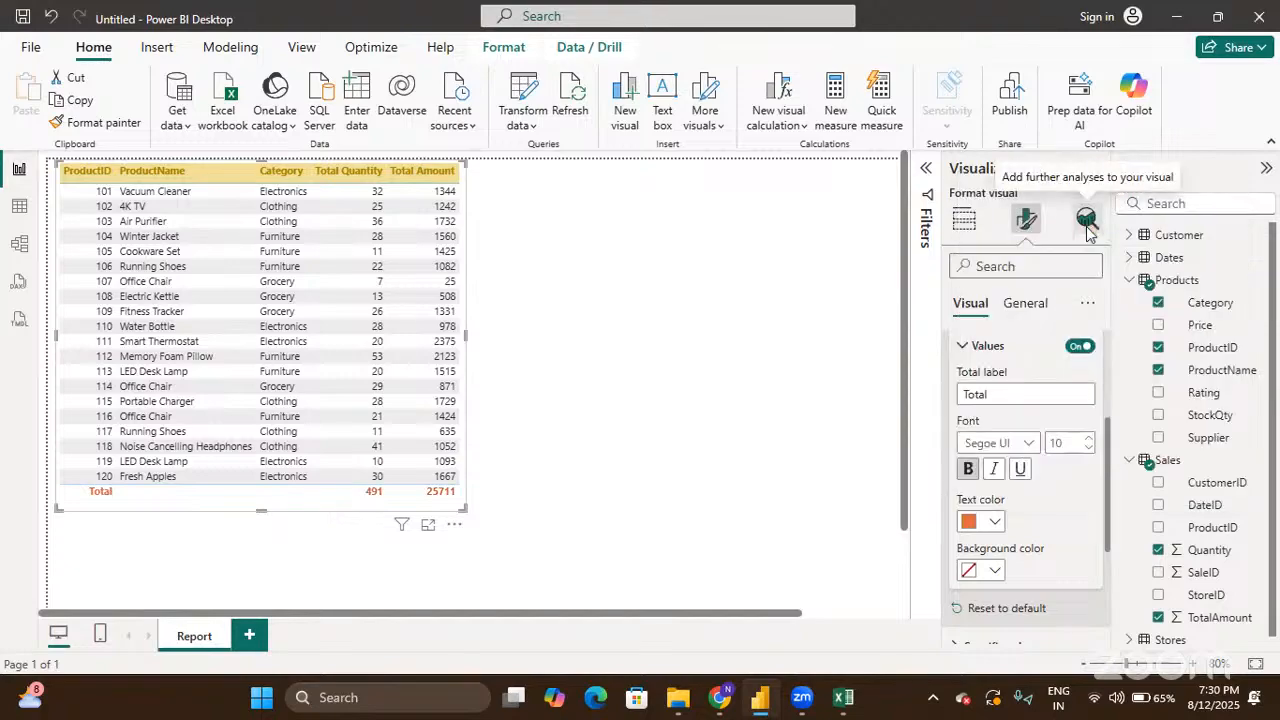
click(996, 571)
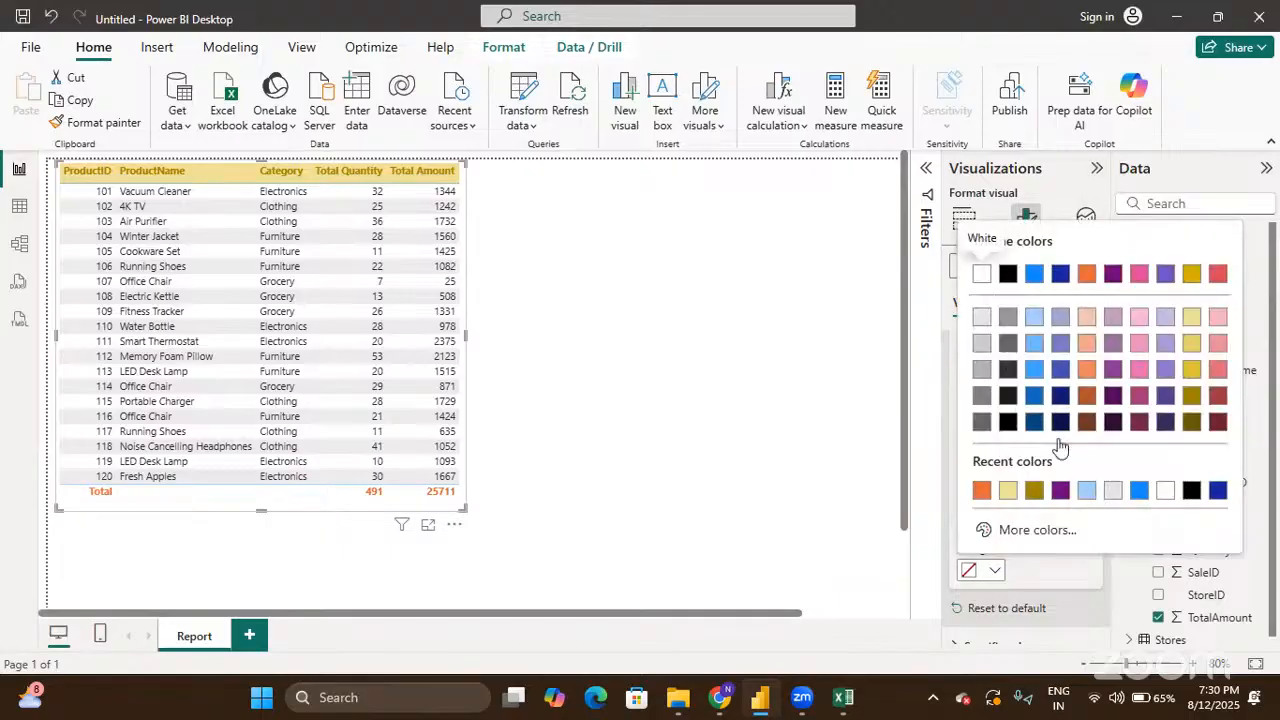
click(1086, 318)
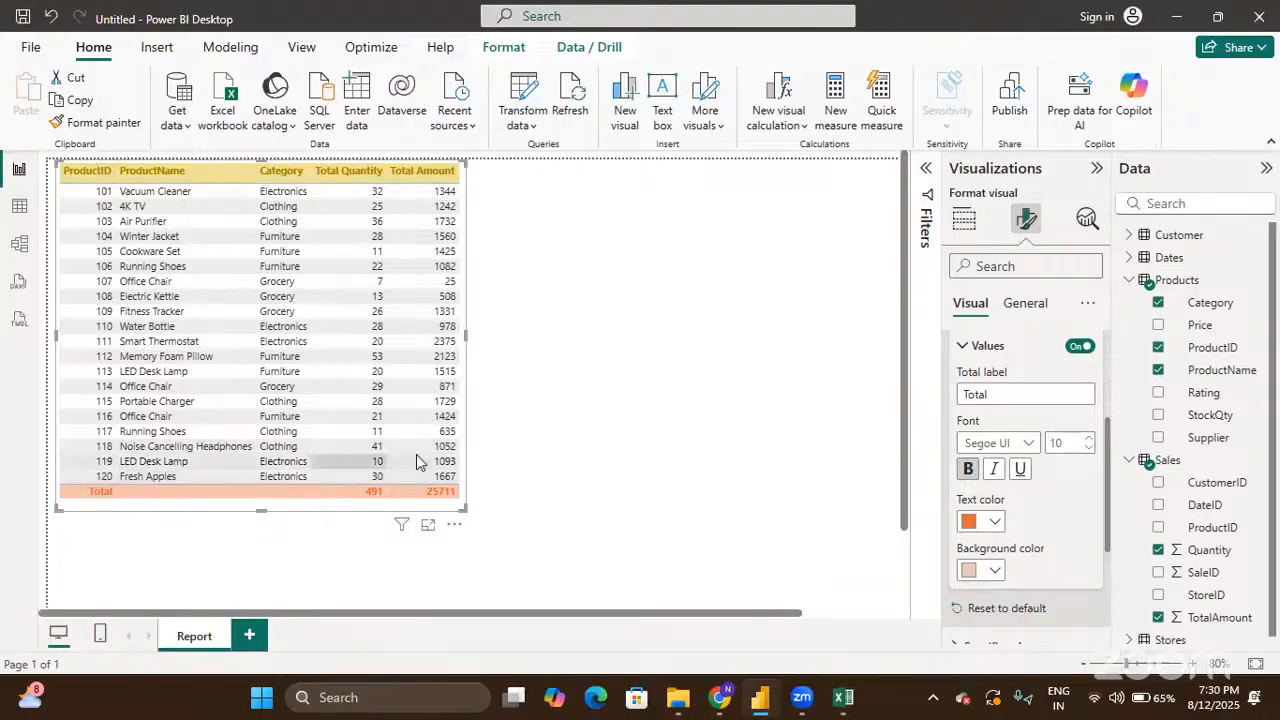
scroll(1056, 488, down, 1)
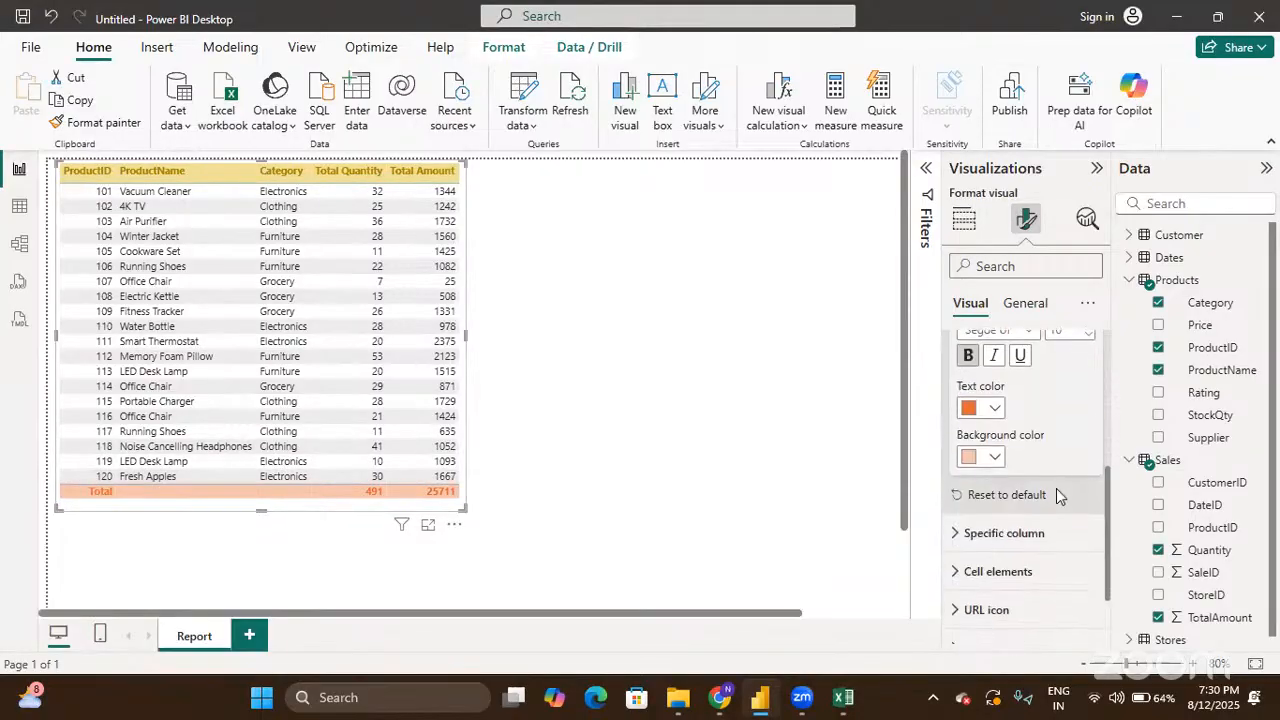
scroll(1056, 488, up, 2)
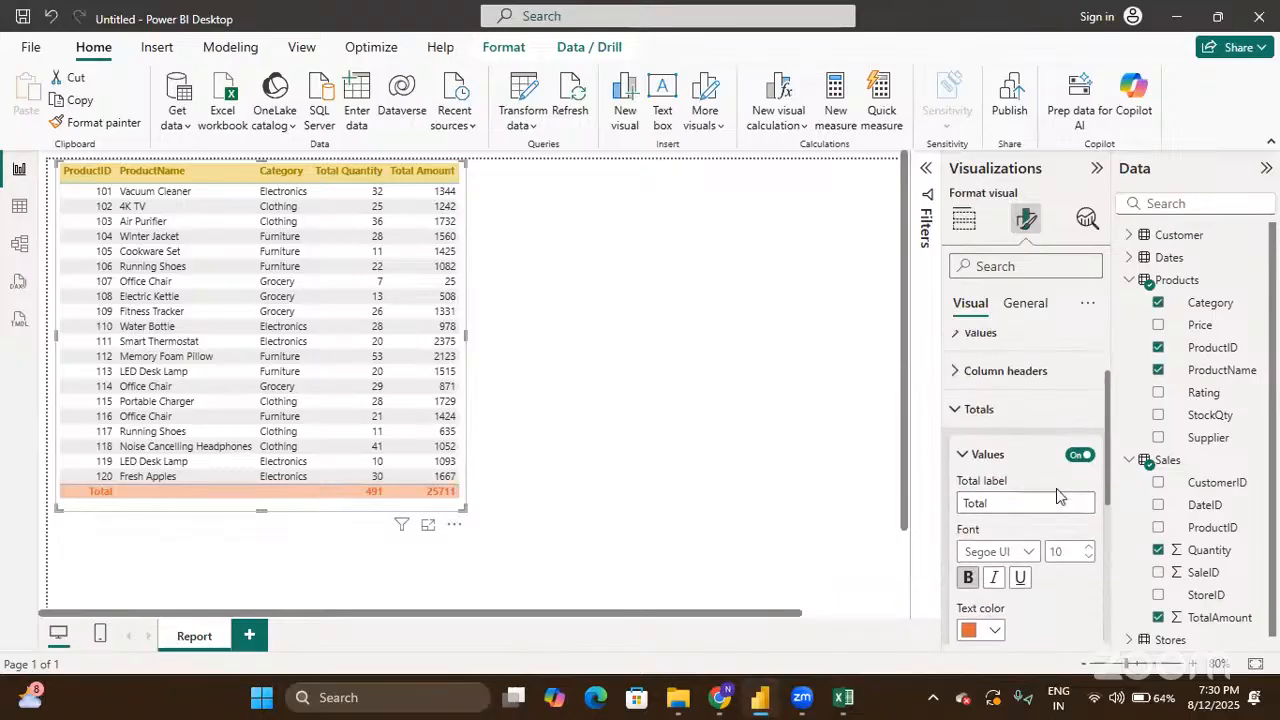
click(956, 411)
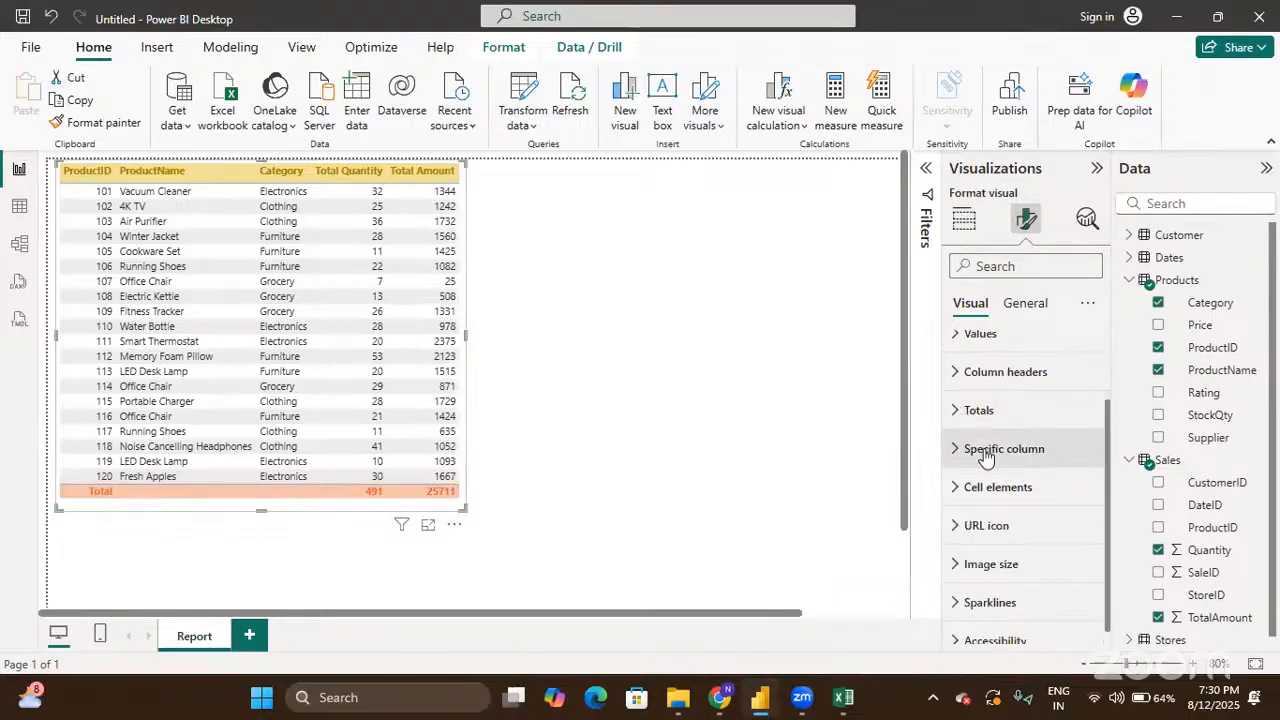
Step: Expand the specific column formatting and choose Total Amount as the series it applies to
scroll(980, 445, down, 1)
scroll(984, 467, up, 2)
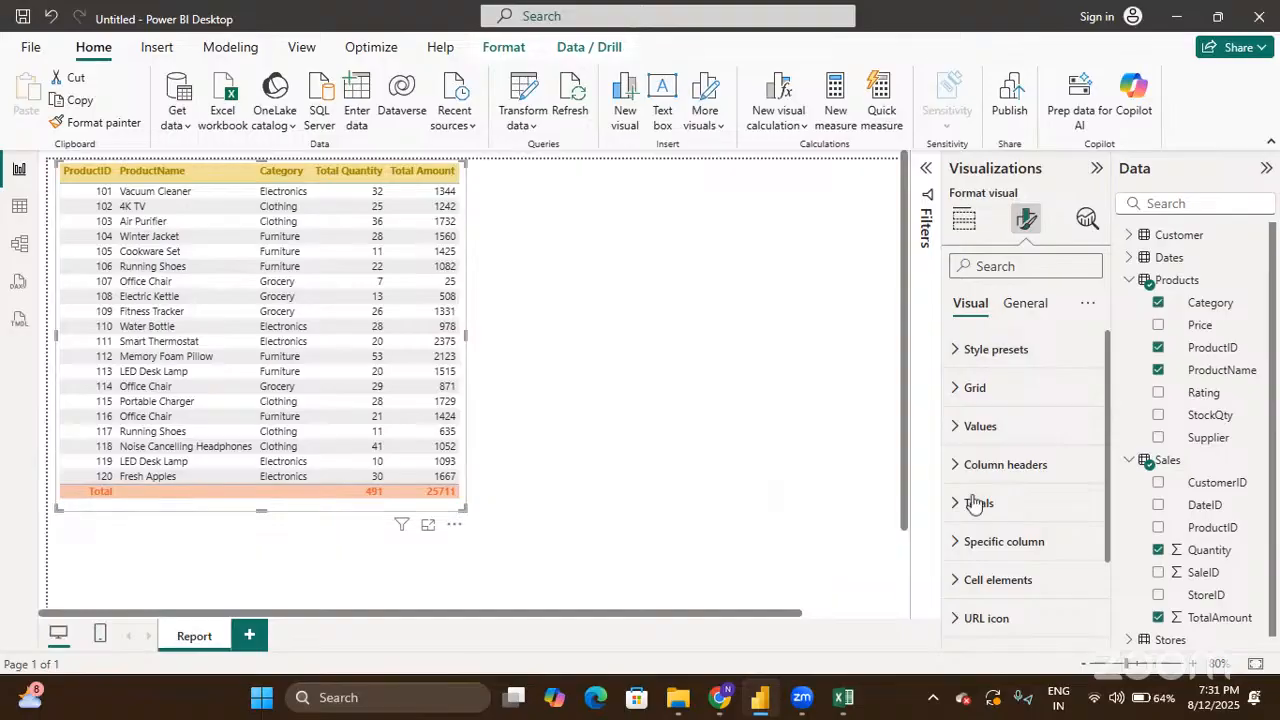
scroll(973, 503, down, 2)
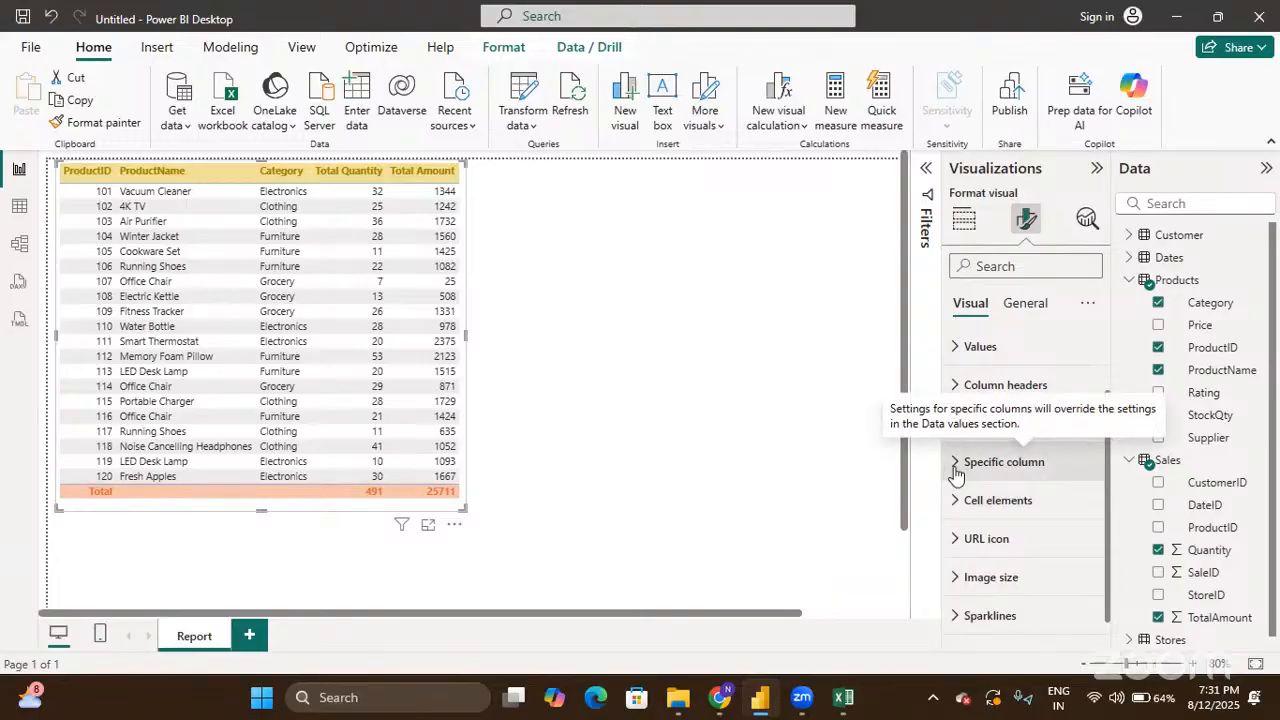
scroll(955, 475, down, 1)
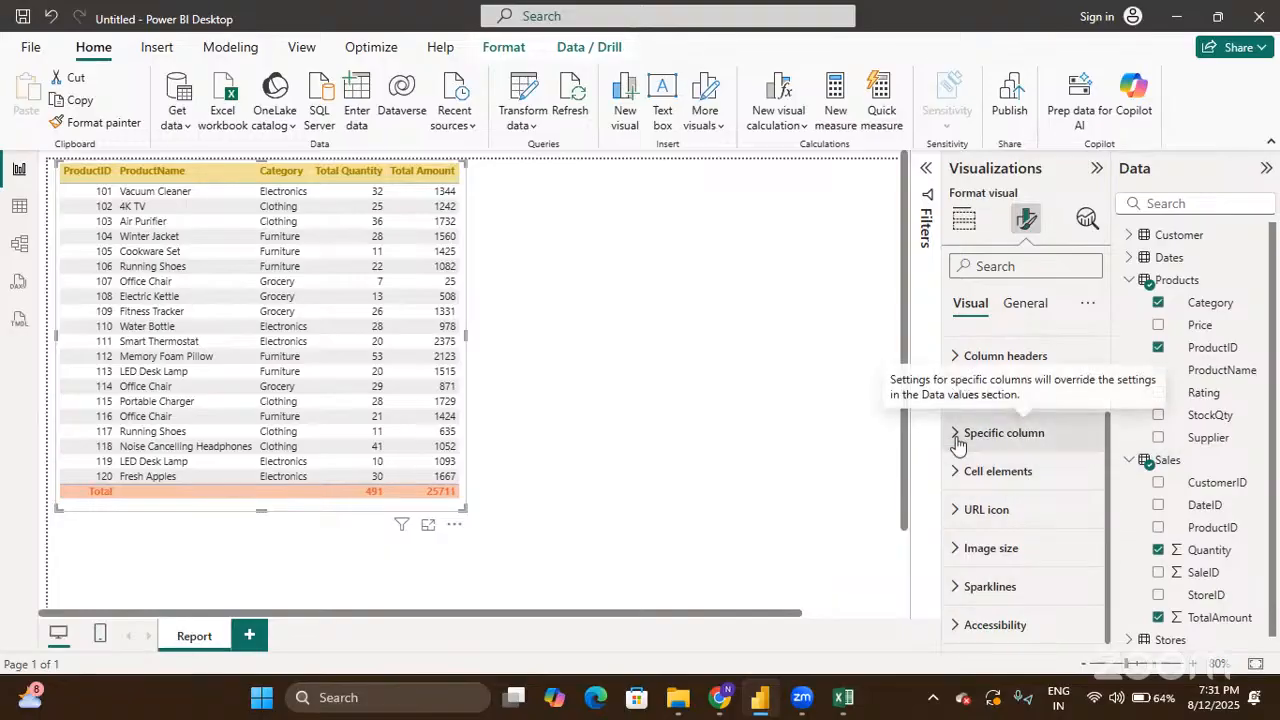
click(957, 444)
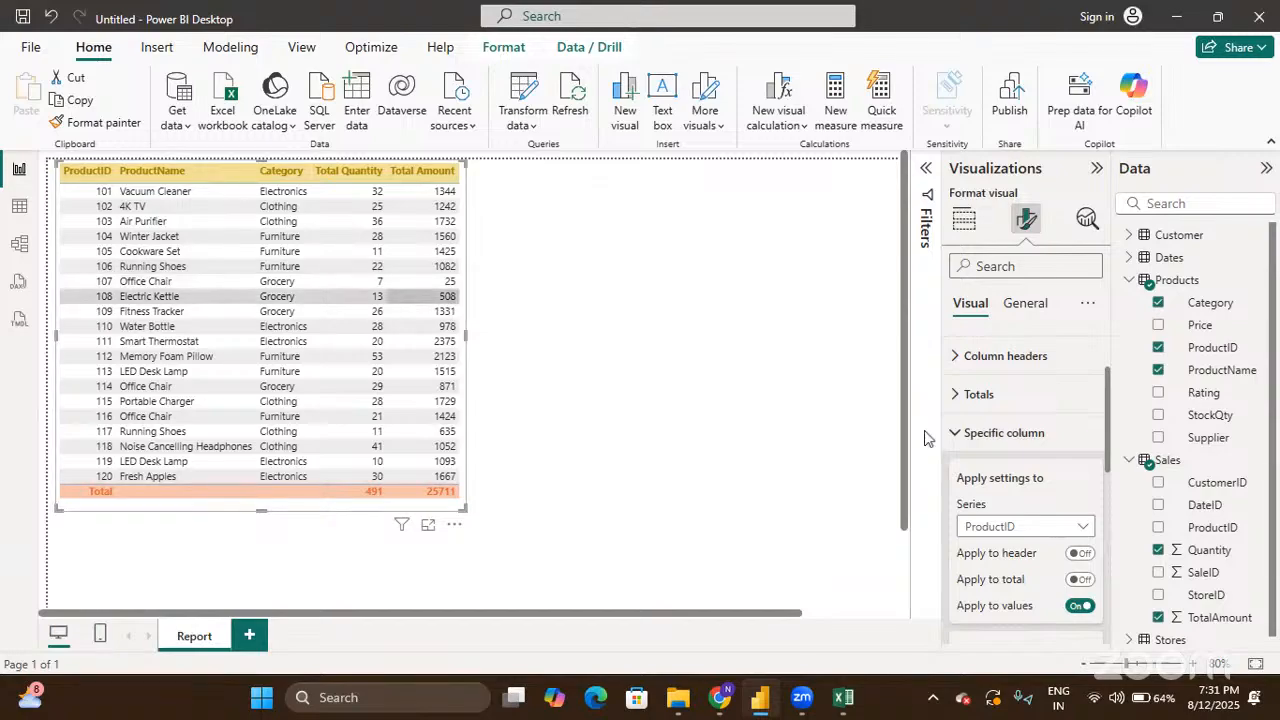
scroll(1027, 455, down, 1)
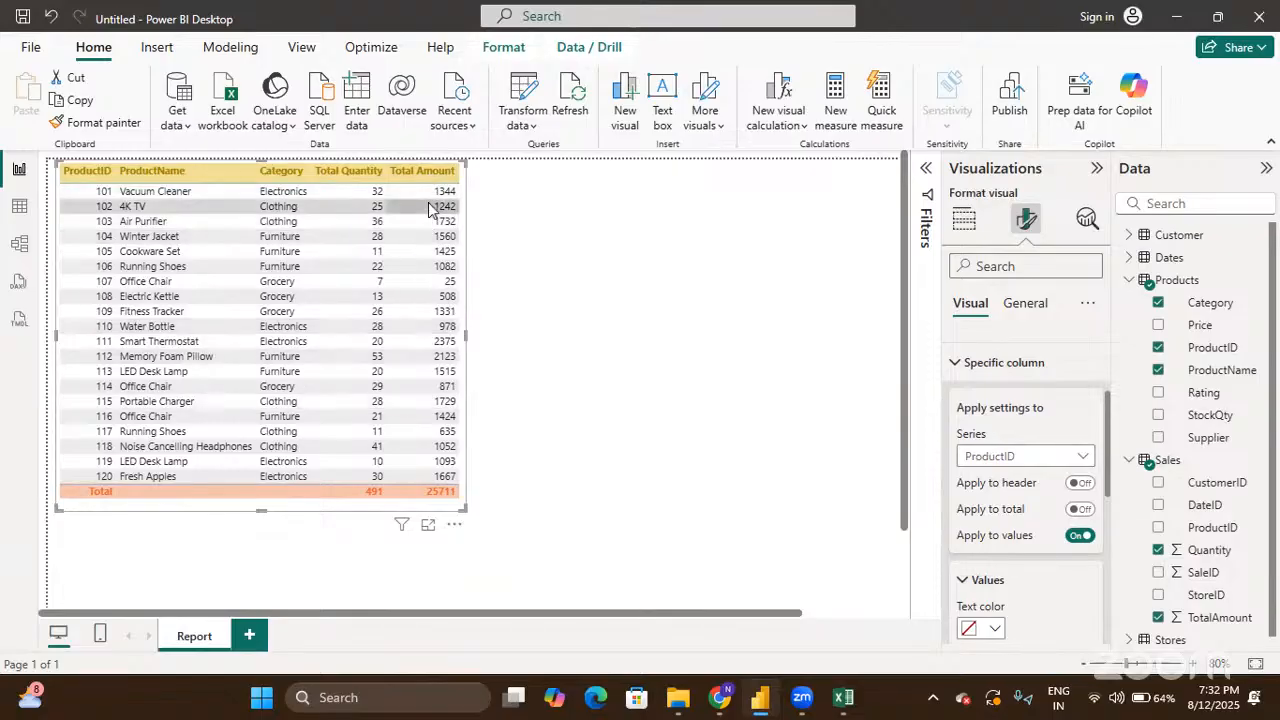
click(1026, 457)
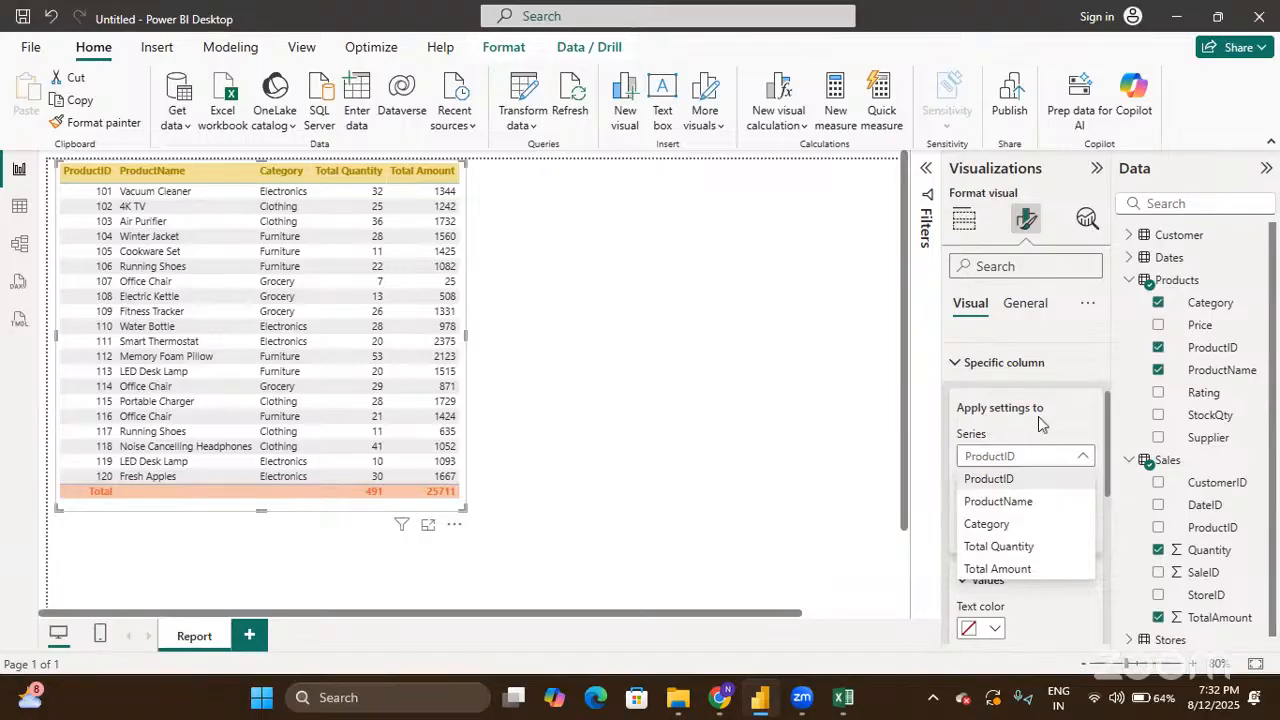
click(1026, 570)
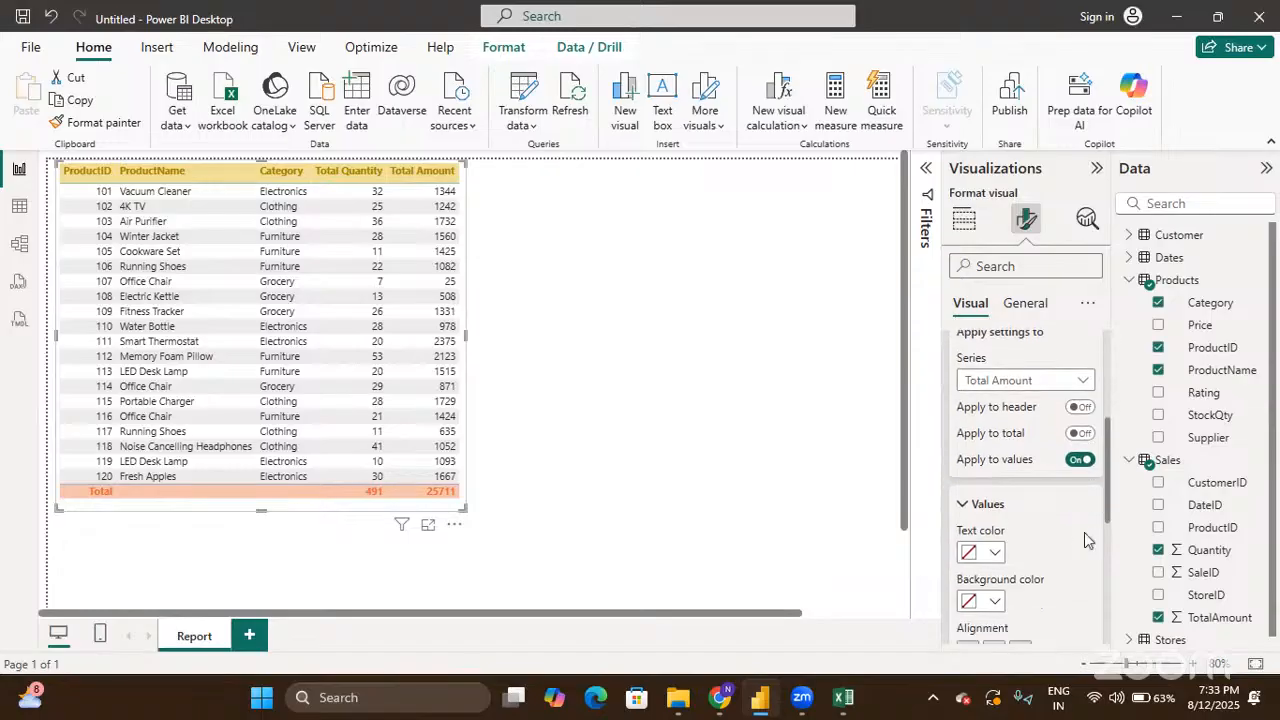
Step: Set the Total Amount column's value text color to blue and its background color to light gray
scroll(1084, 535, down, 3)
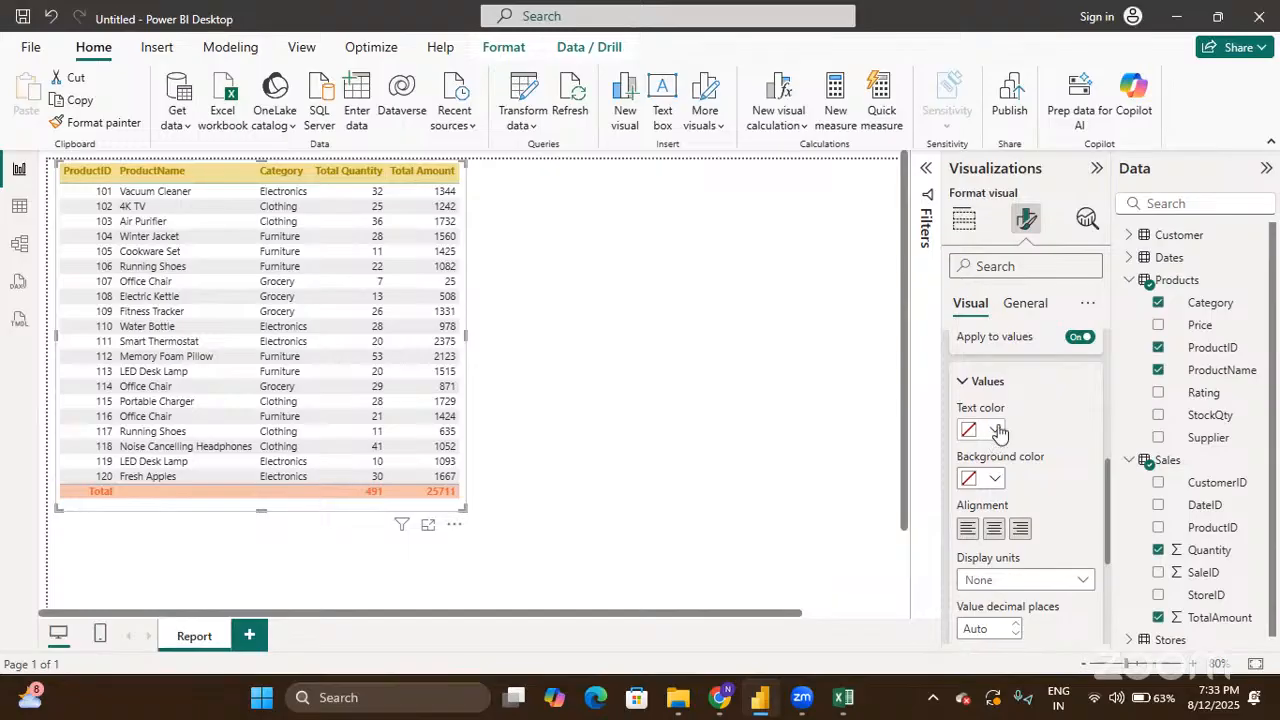
click(997, 430)
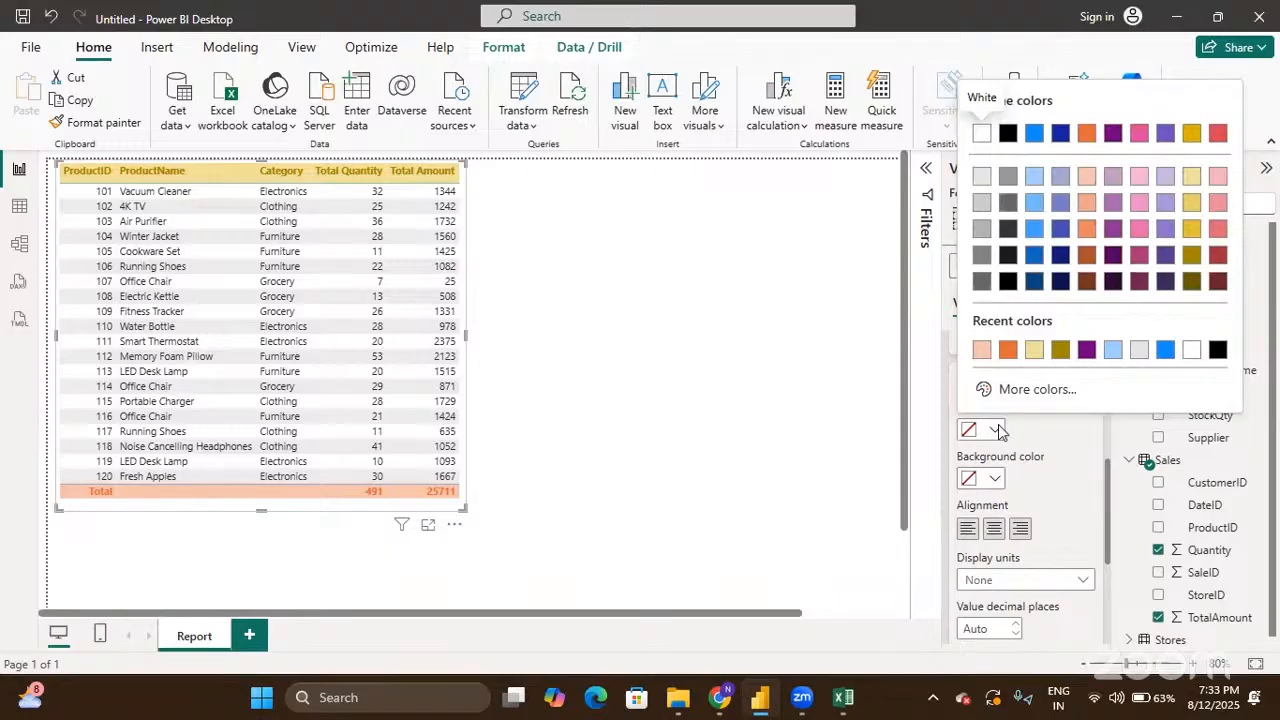
click(1163, 350)
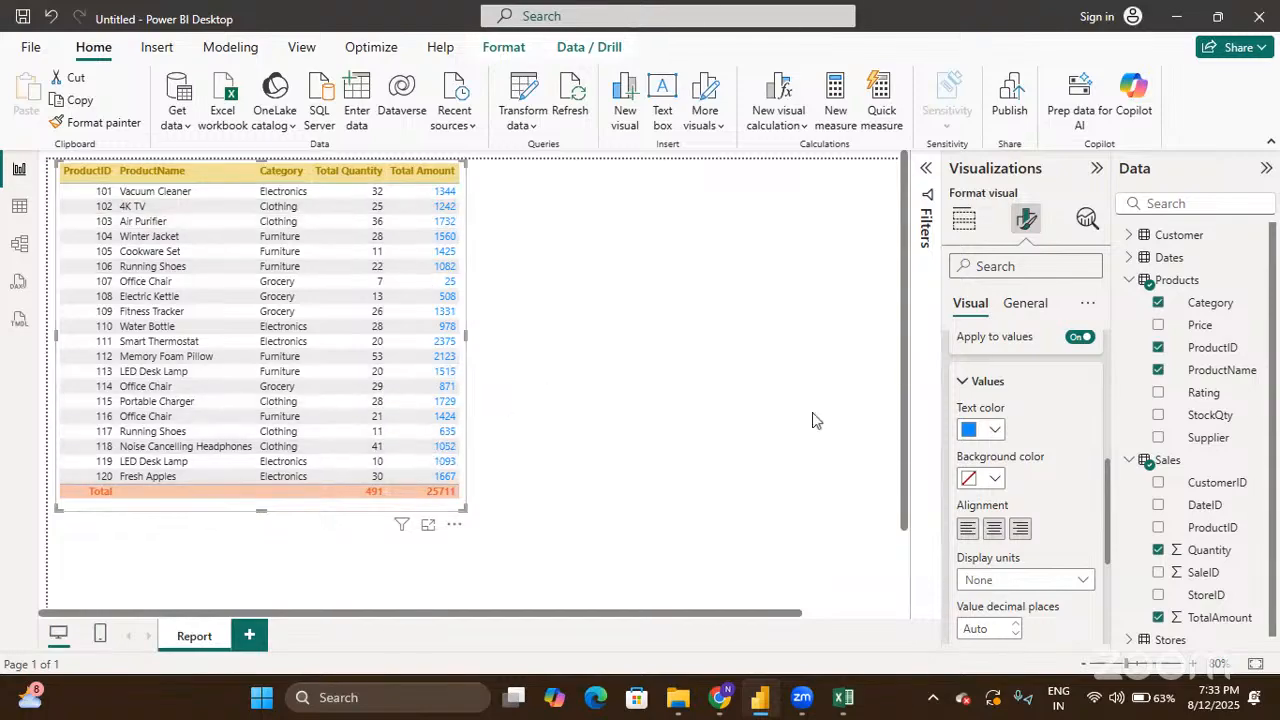
click(993, 481)
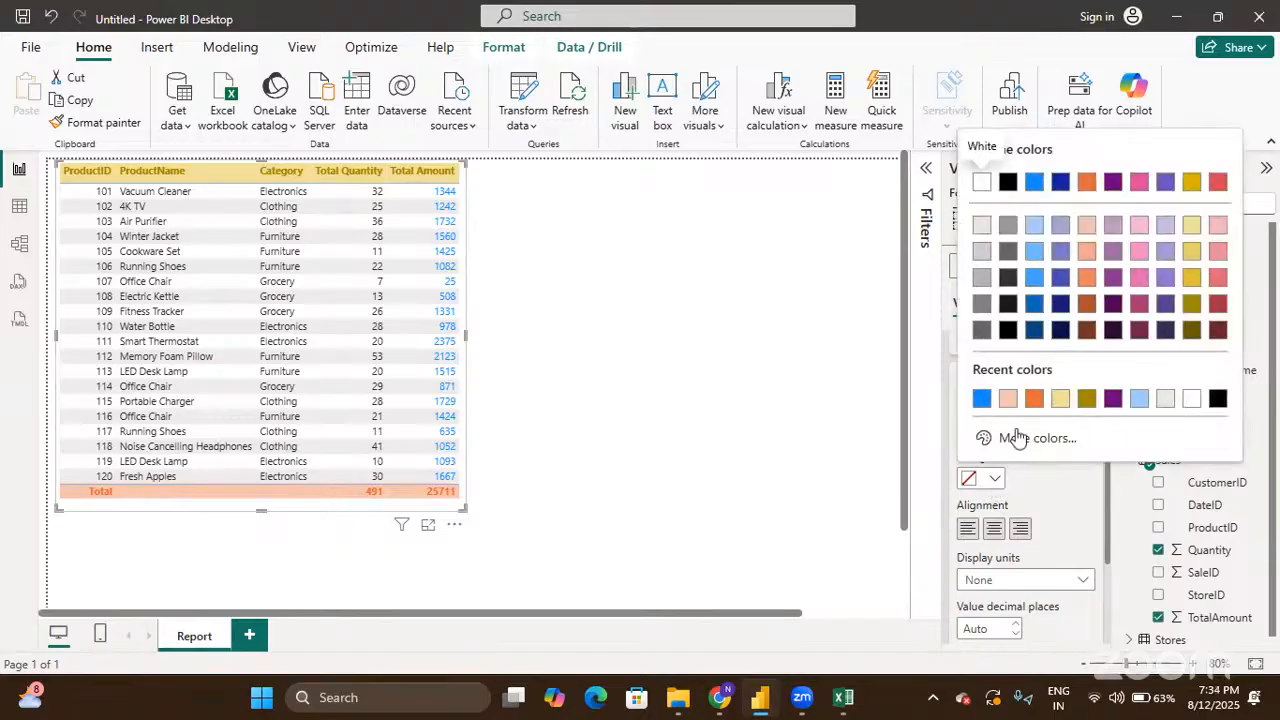
click(981, 226)
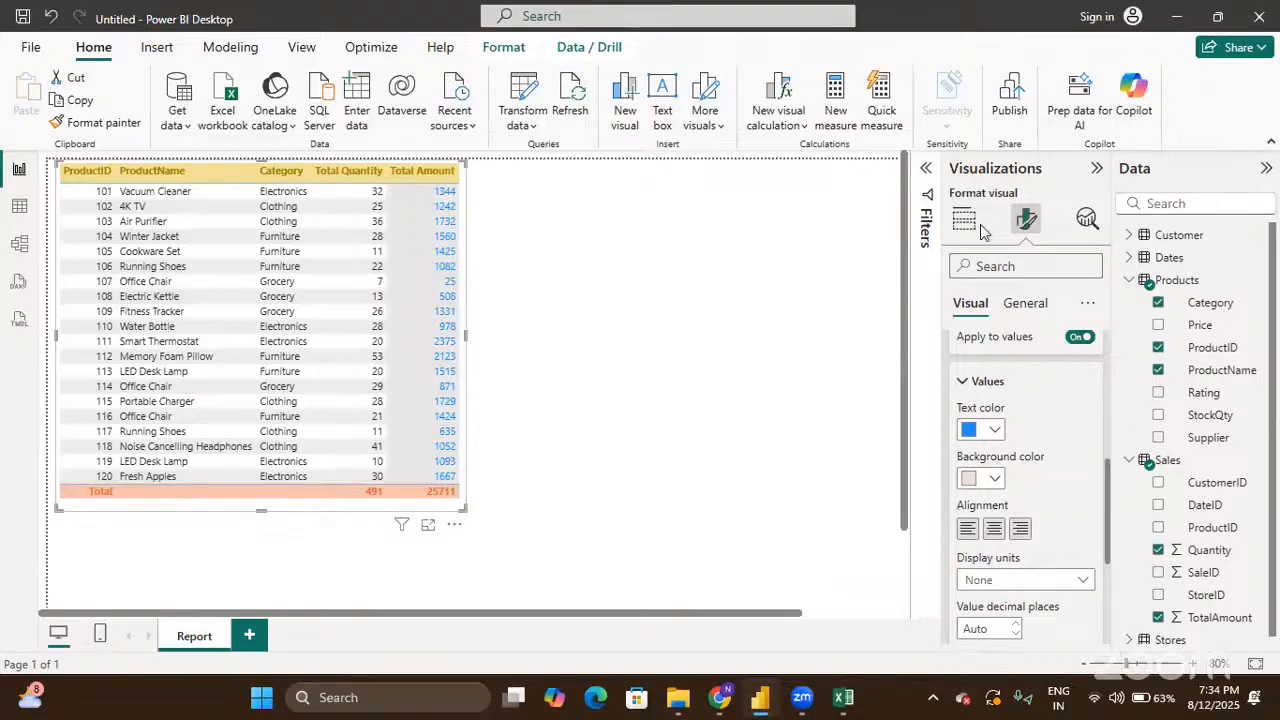
scroll(1020, 412, down, 2)
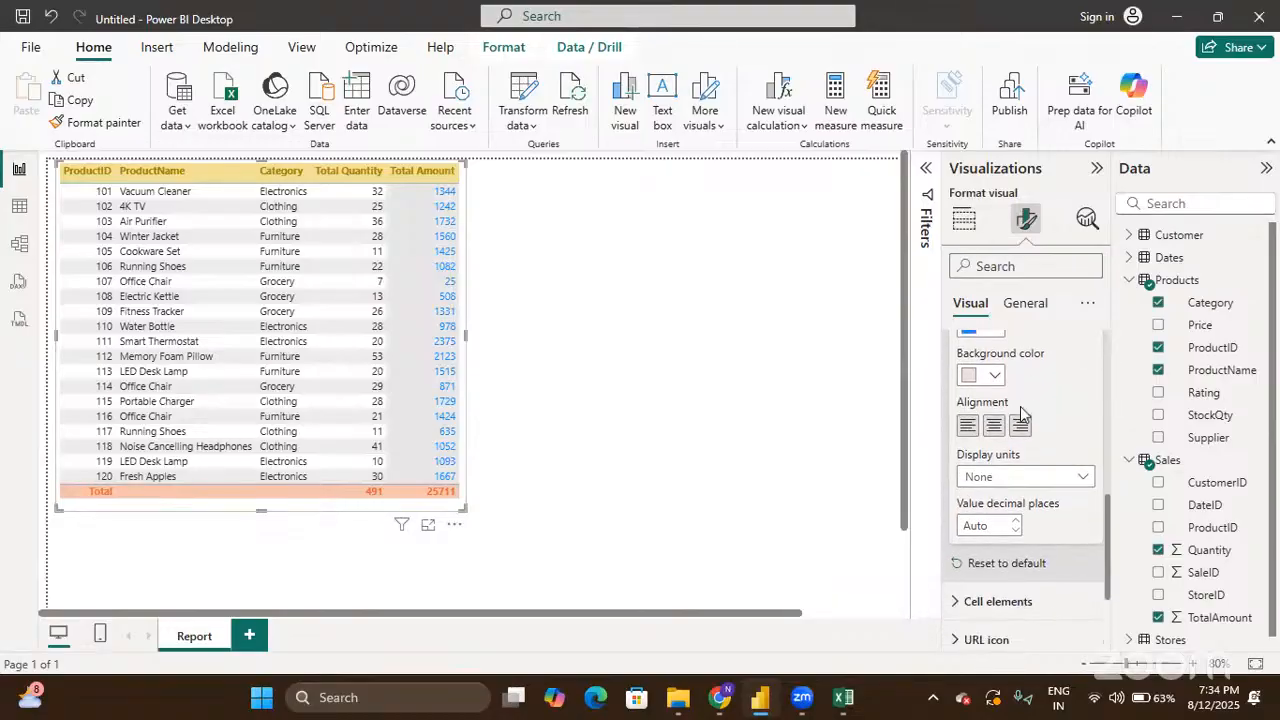
Step: Reset the specific column formatting applied to the table's Total Amount values to the defaults
click(1027, 478)
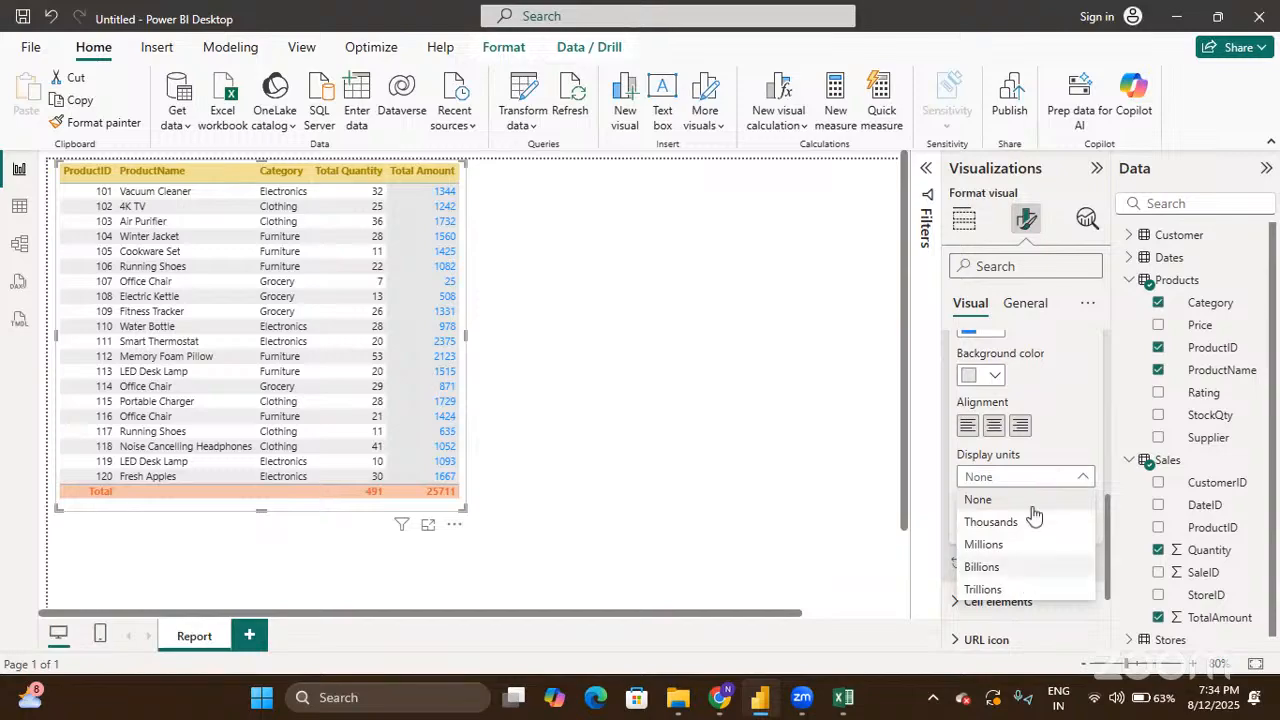
click(1071, 456)
scroll(1071, 456, down, 2)
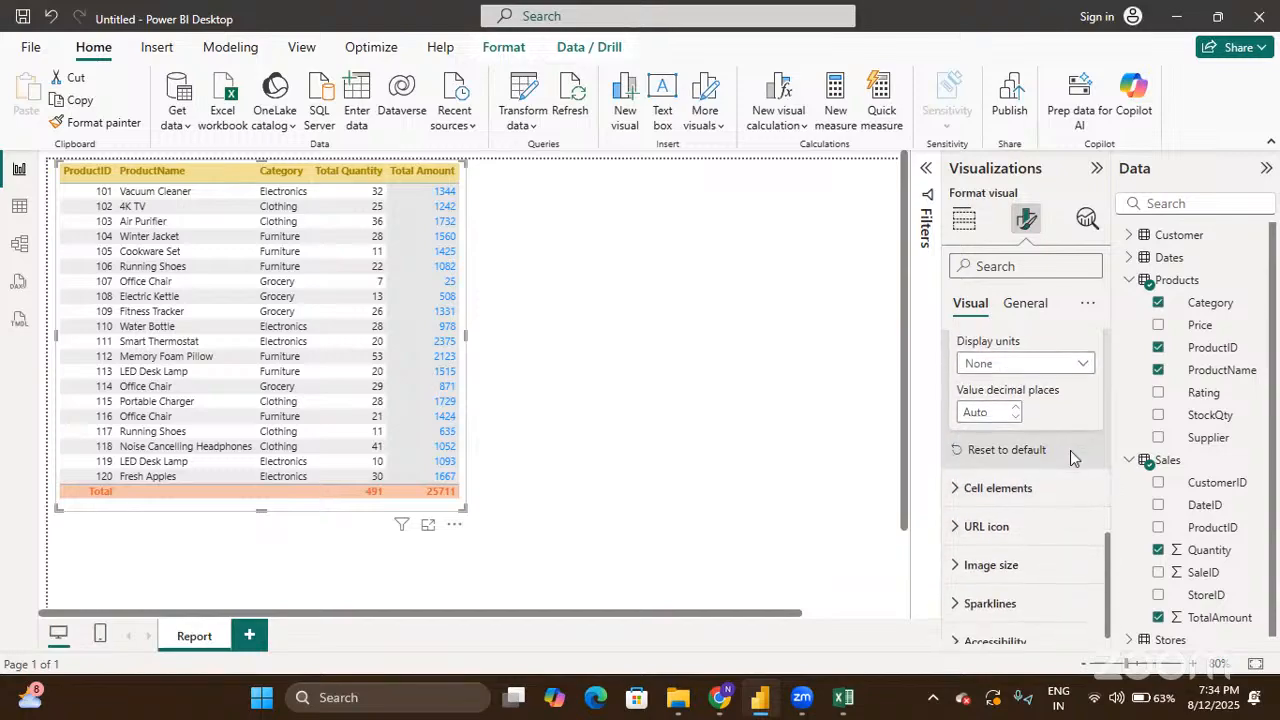
scroll(1071, 456, up, 4)
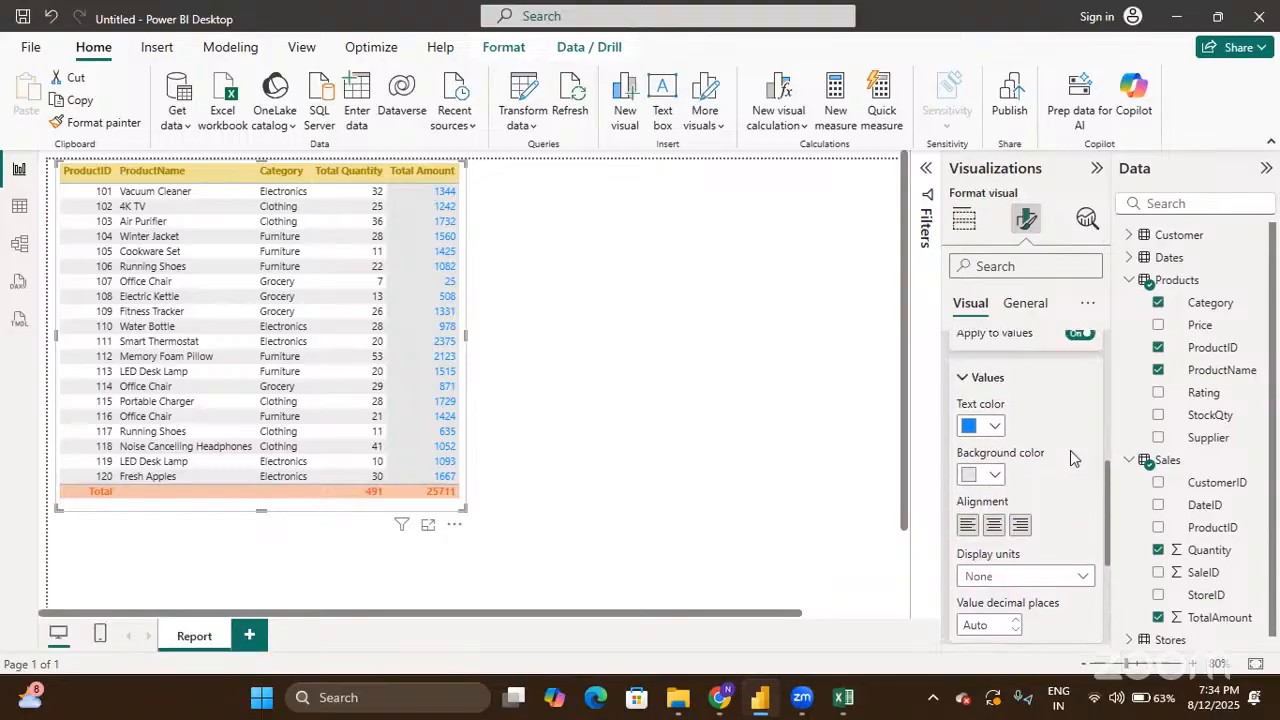
scroll(1071, 456, up, 2)
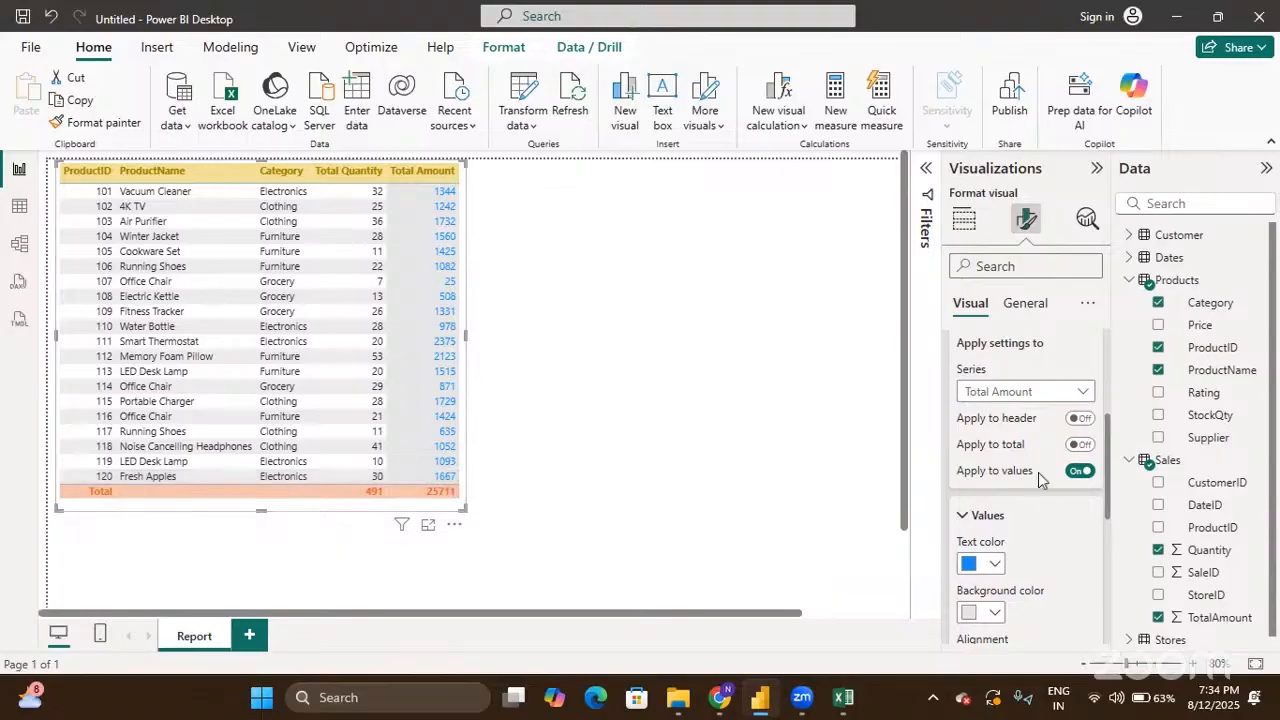
scroll(1038, 480, down, 5)
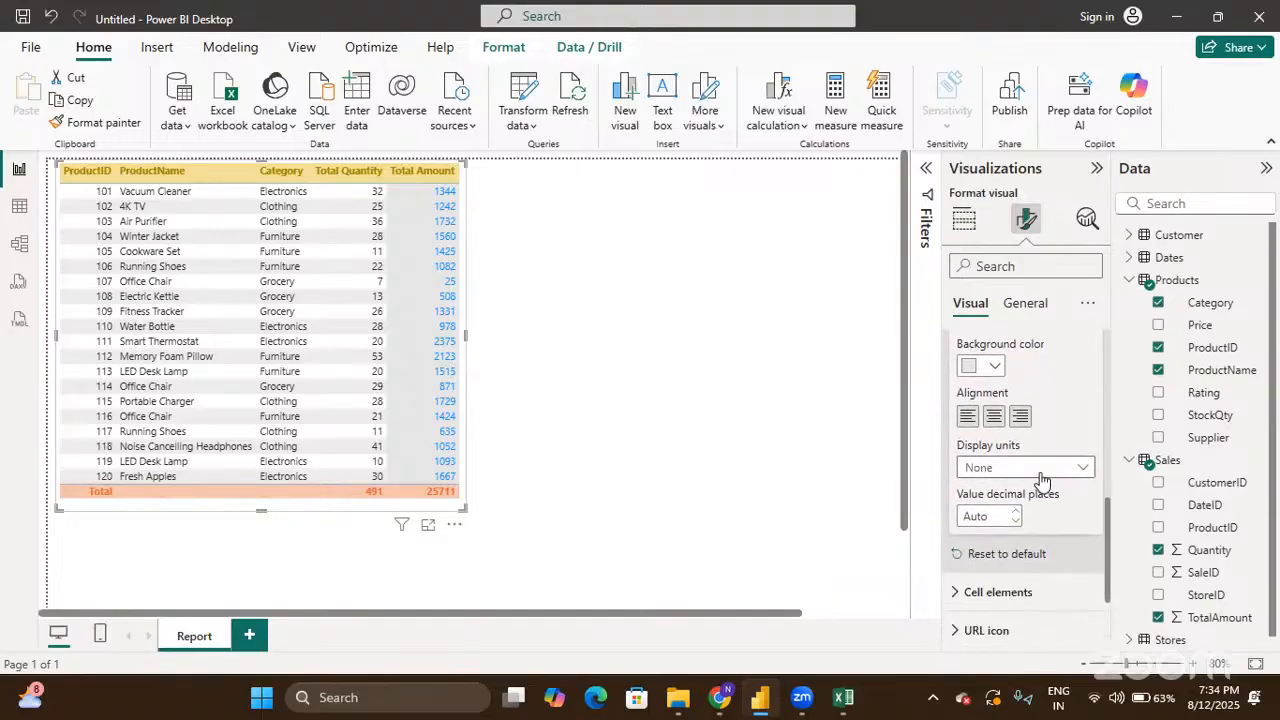
click(1006, 554)
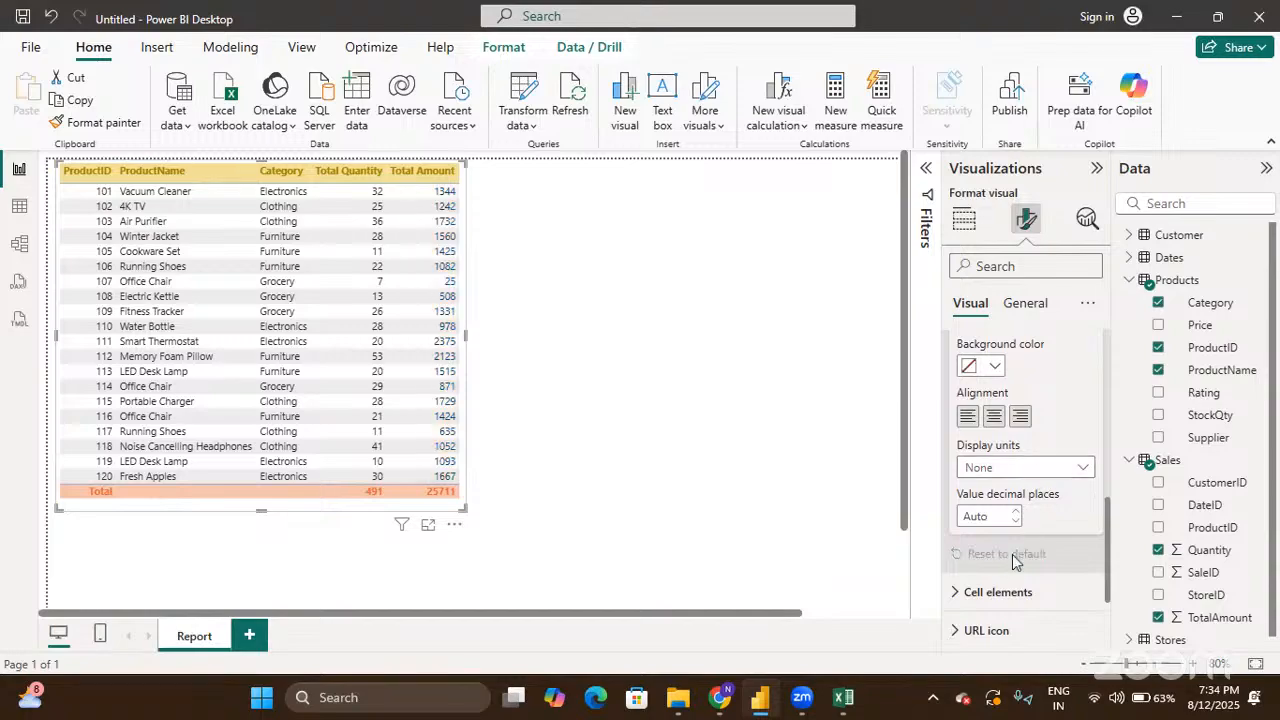
scroll(1012, 561, up, 5)
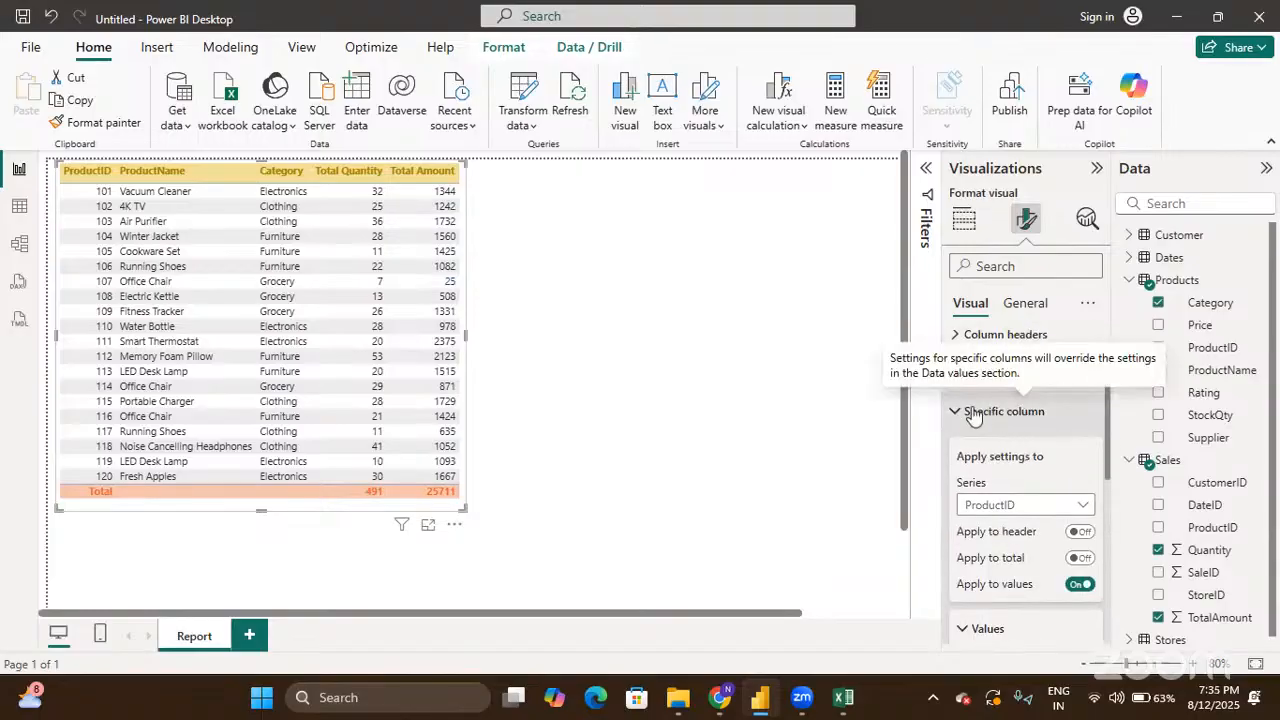
click(962, 414)
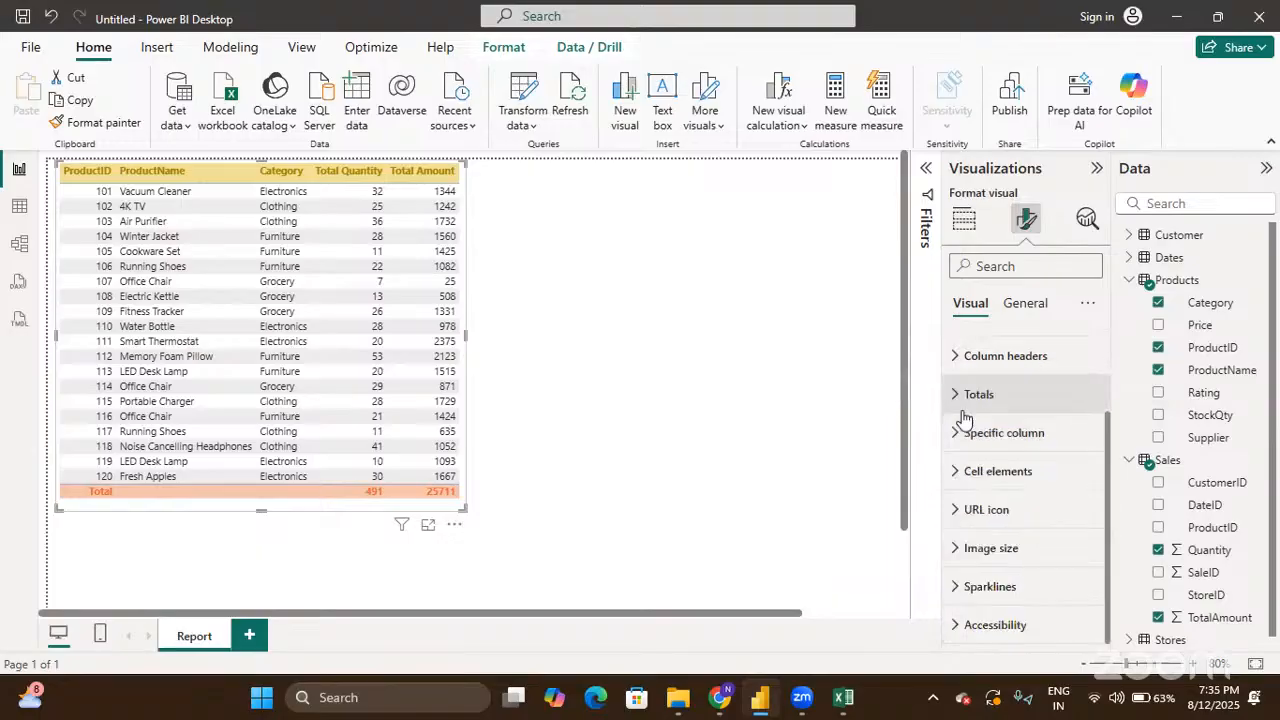
Step: Choose Total Amount as the series for the table's cell elements formatting
click(953, 480)
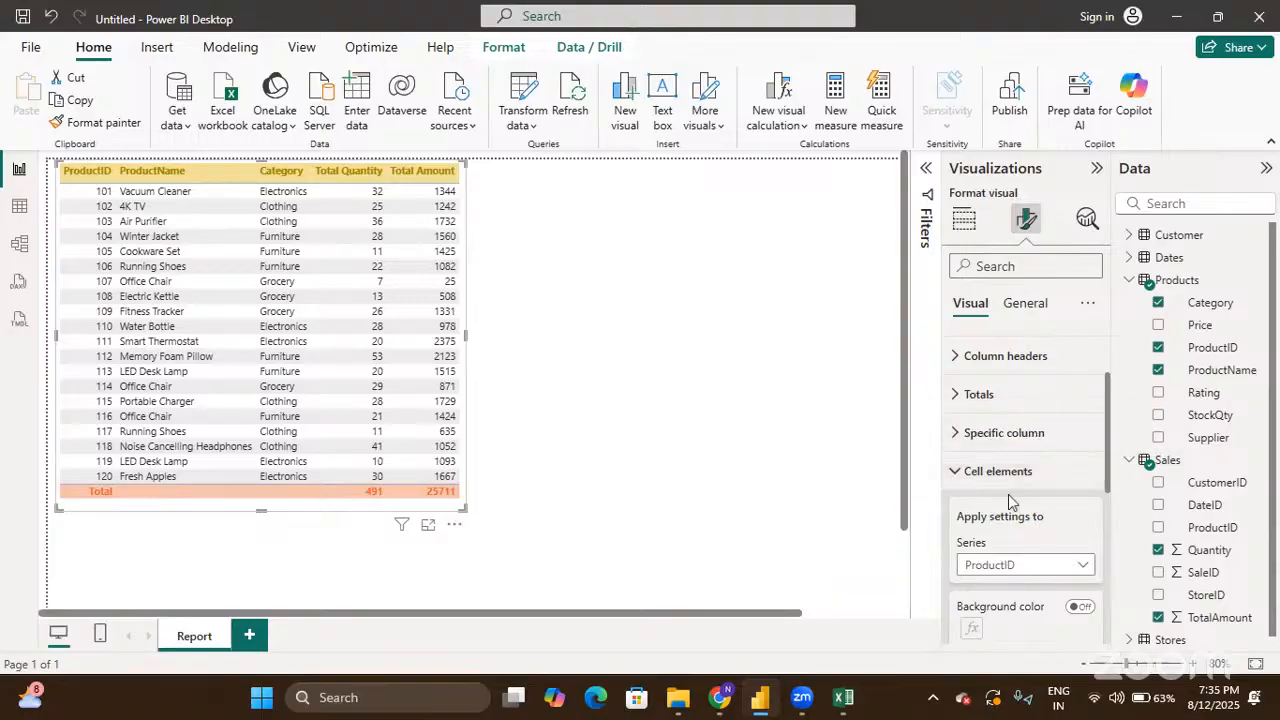
scroll(1008, 500, down, 2)
scroll(1008, 500, down, 1)
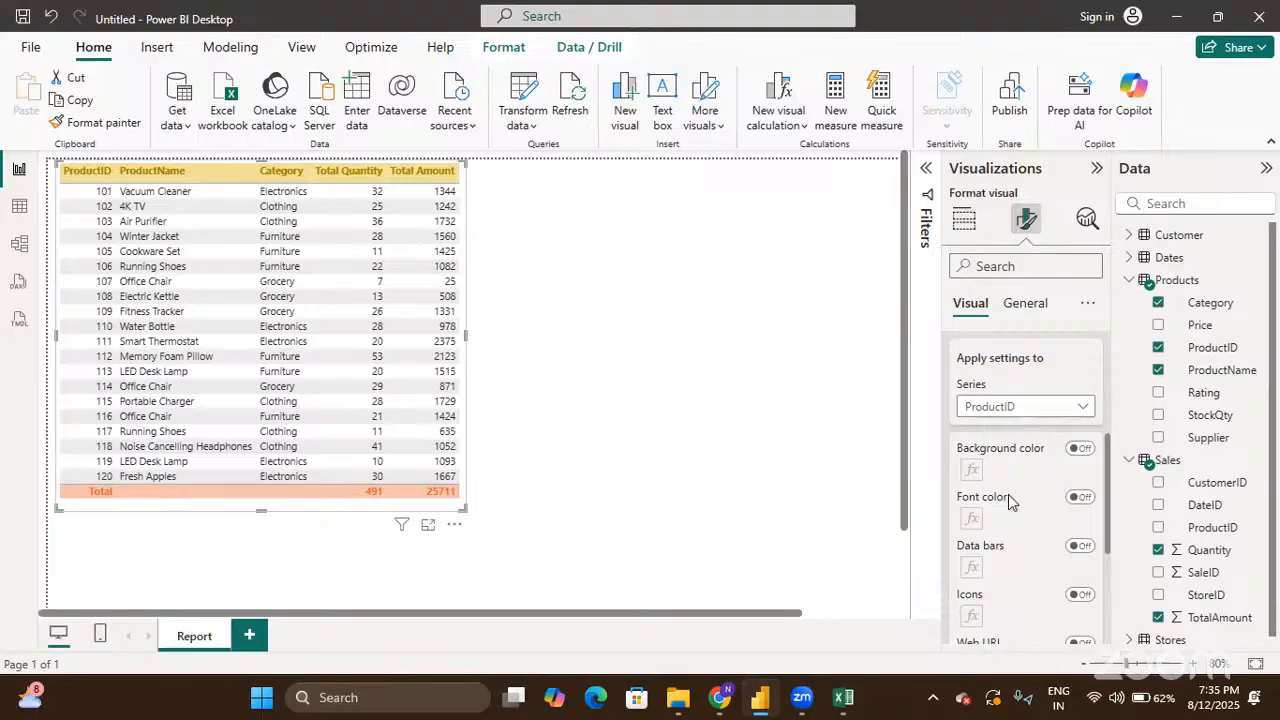
scroll(1008, 494, up, 1)
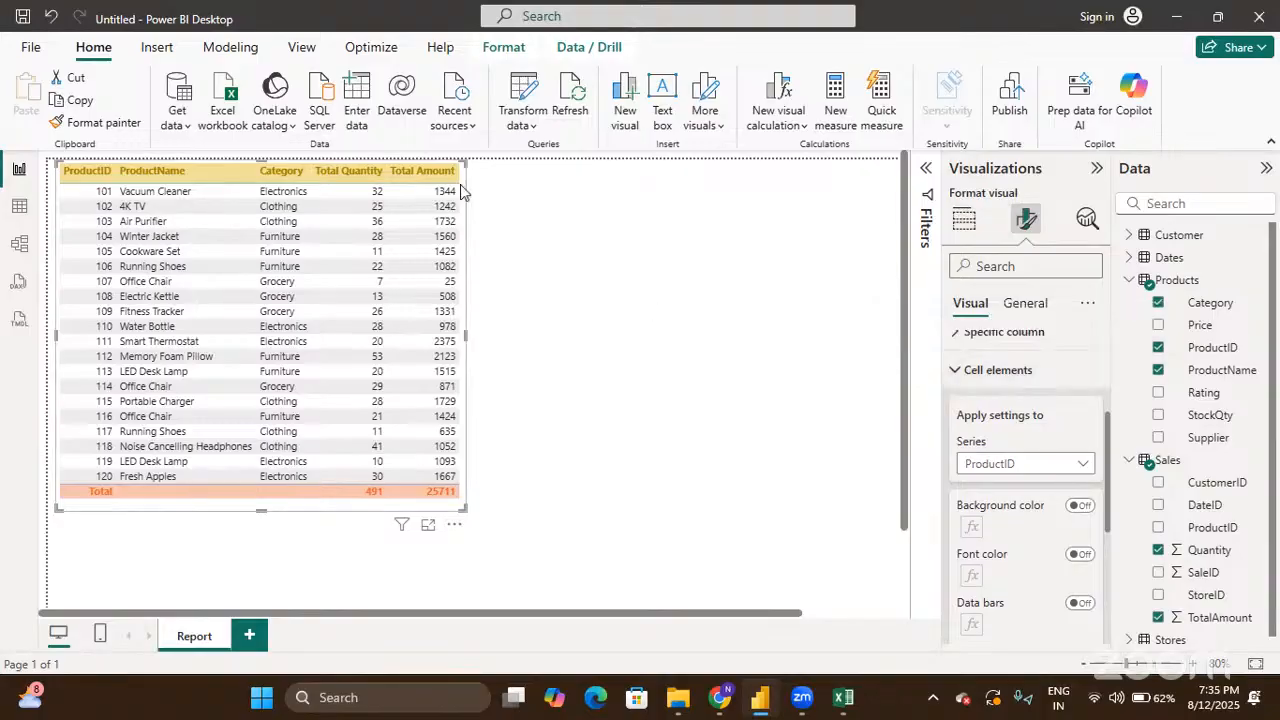
click(1010, 466)
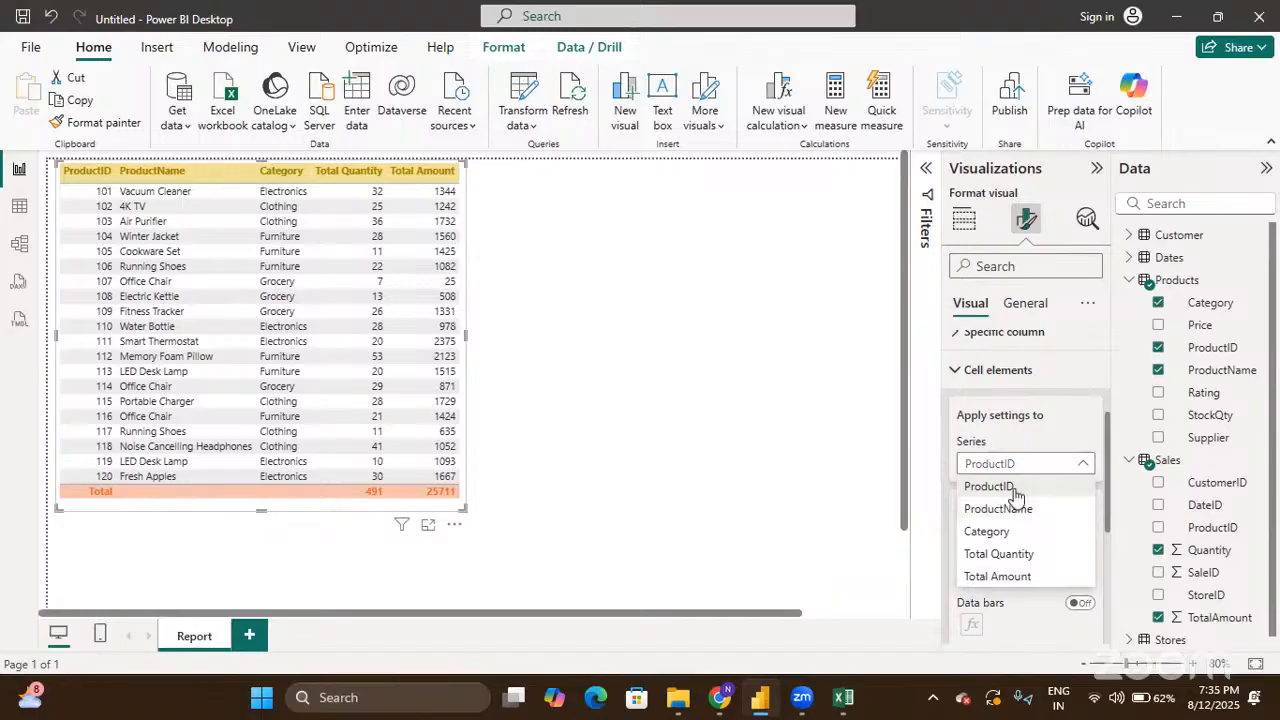
click(1014, 577)
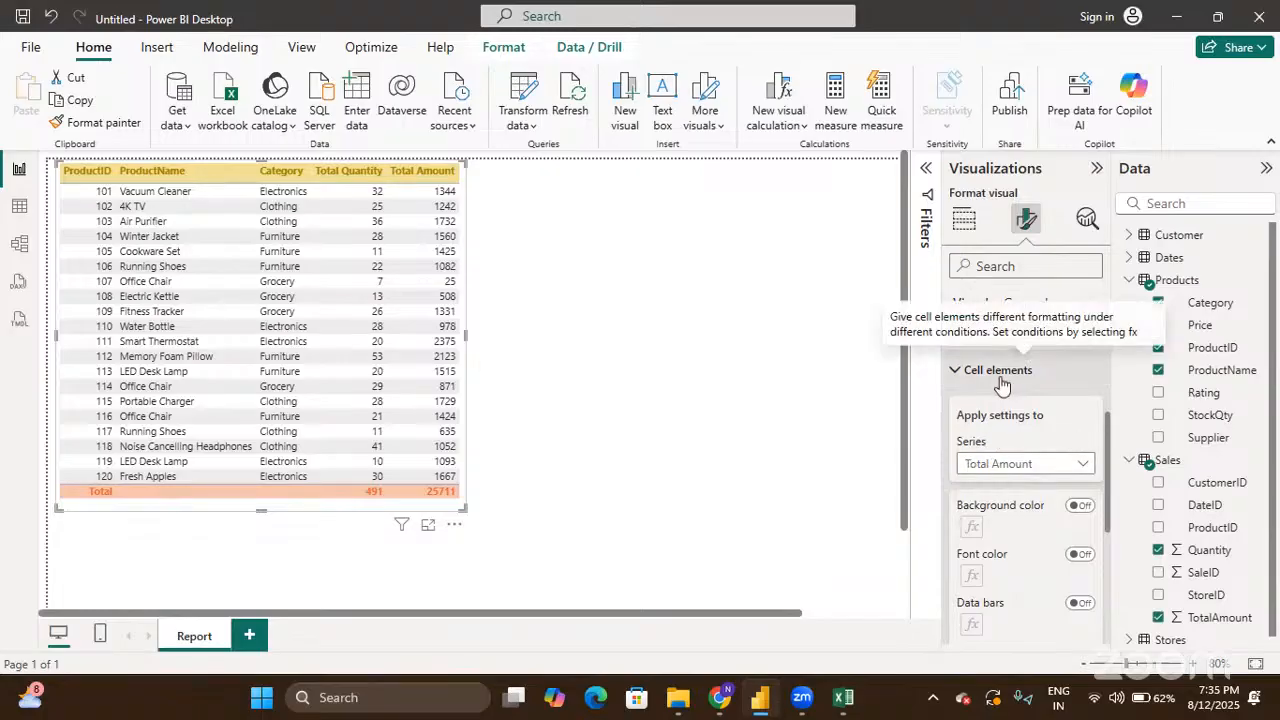
scroll(1030, 510, down, 3)
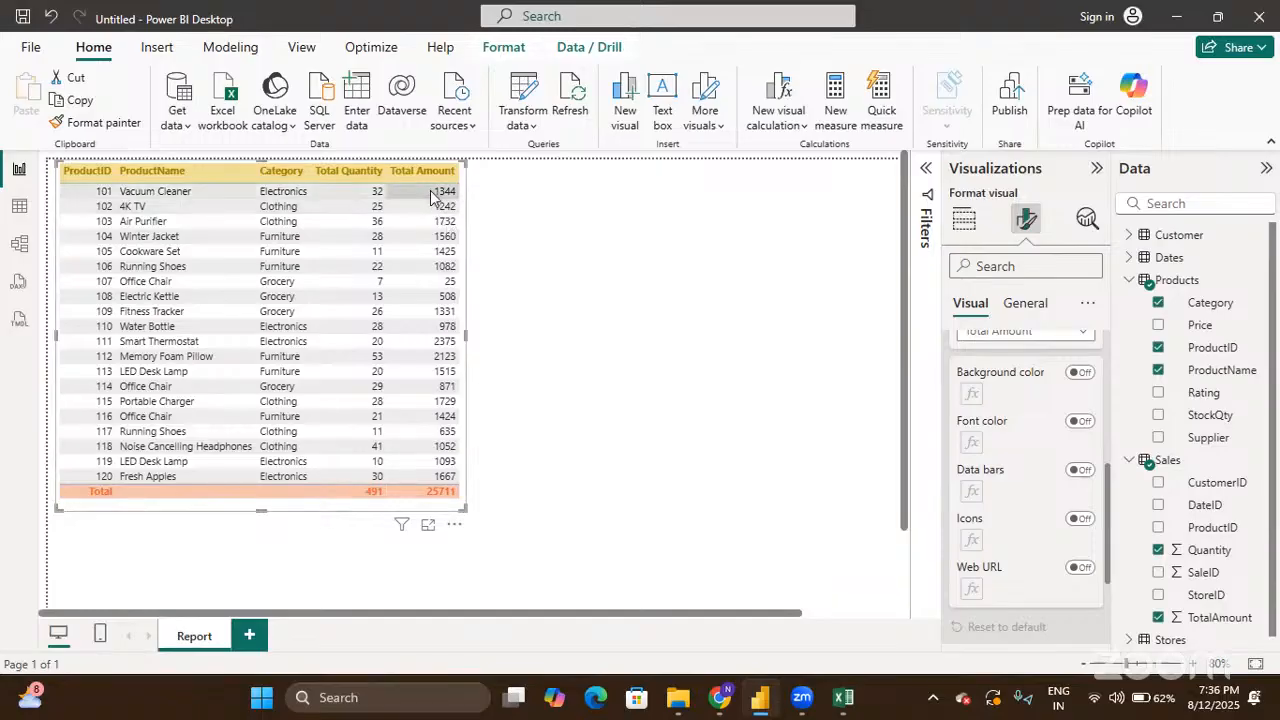
scroll(982, 398, up, 1)
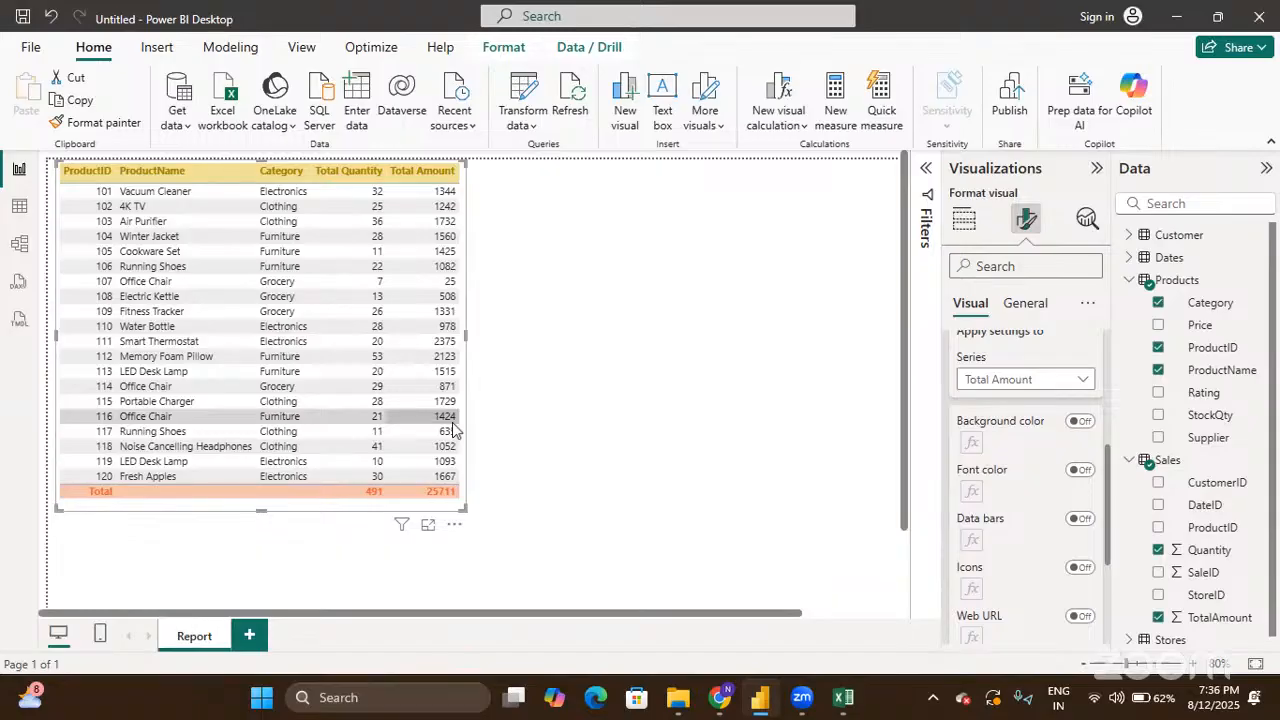
Step: Apply a gradient background color to the Total Amount values, light orange for the lowest value and orange for the highest
click(1080, 421)
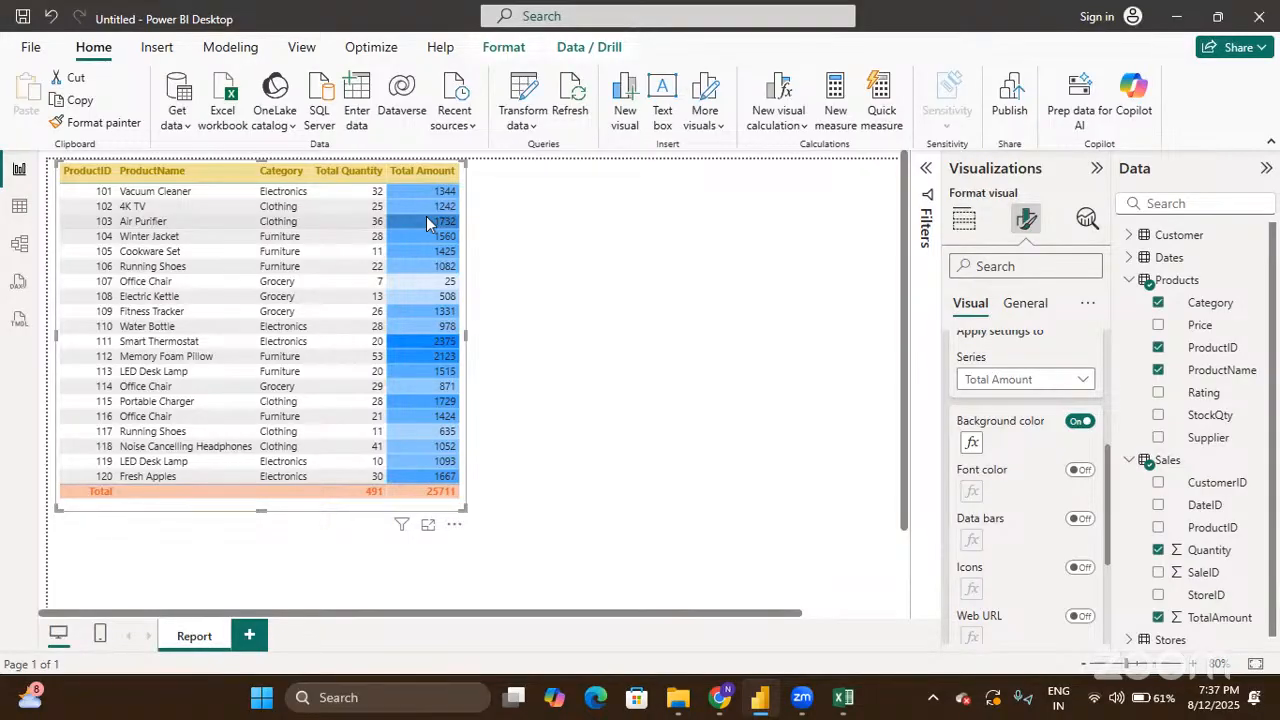
scroll(966, 445, up, 2)
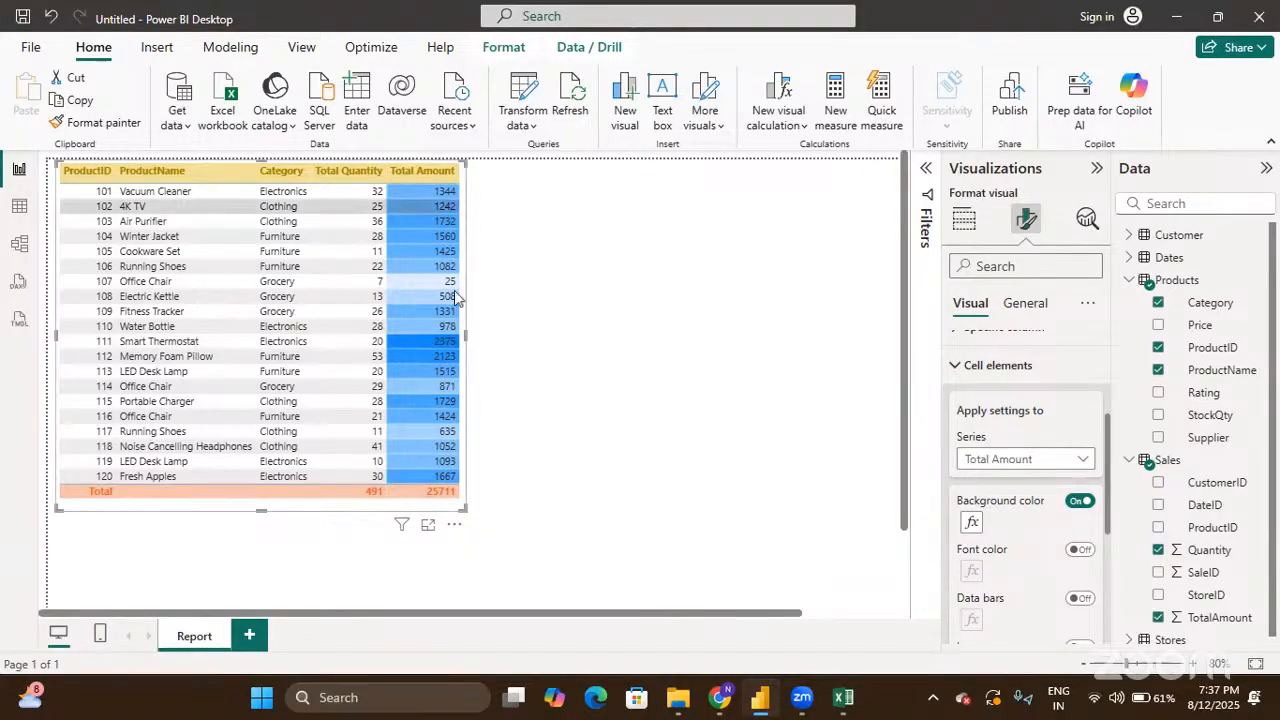
click(970, 524)
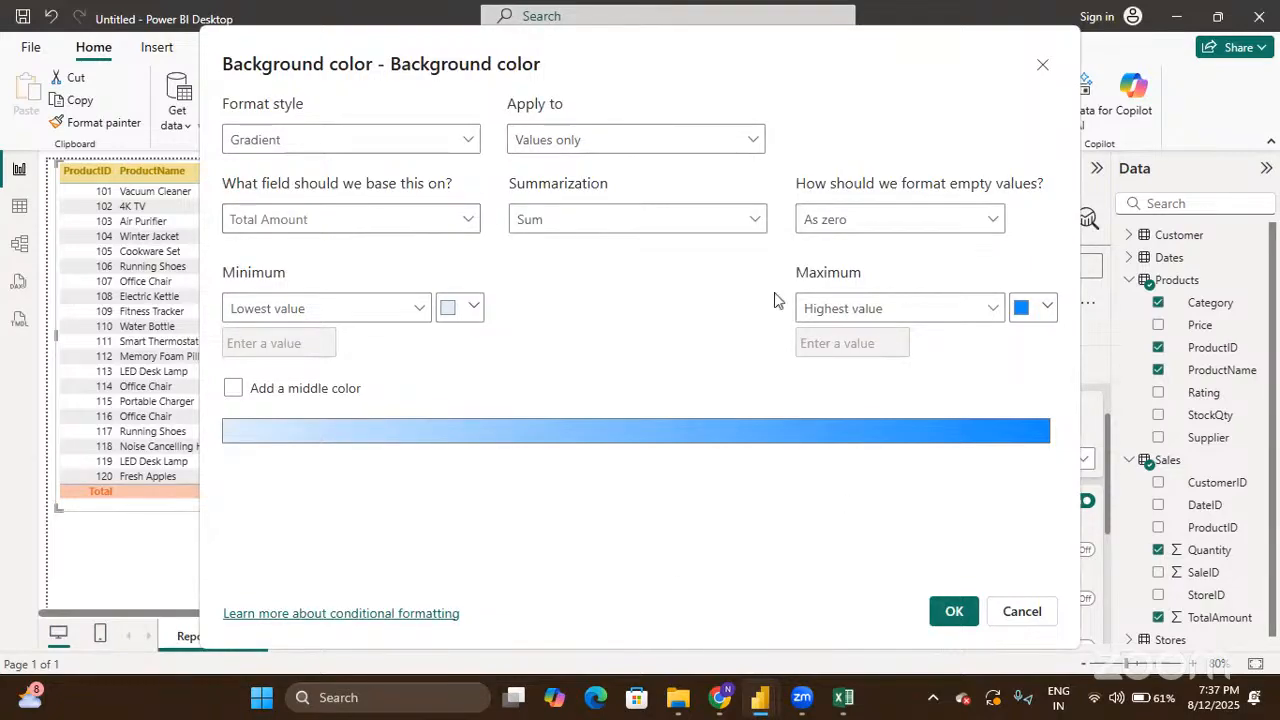
click(470, 316)
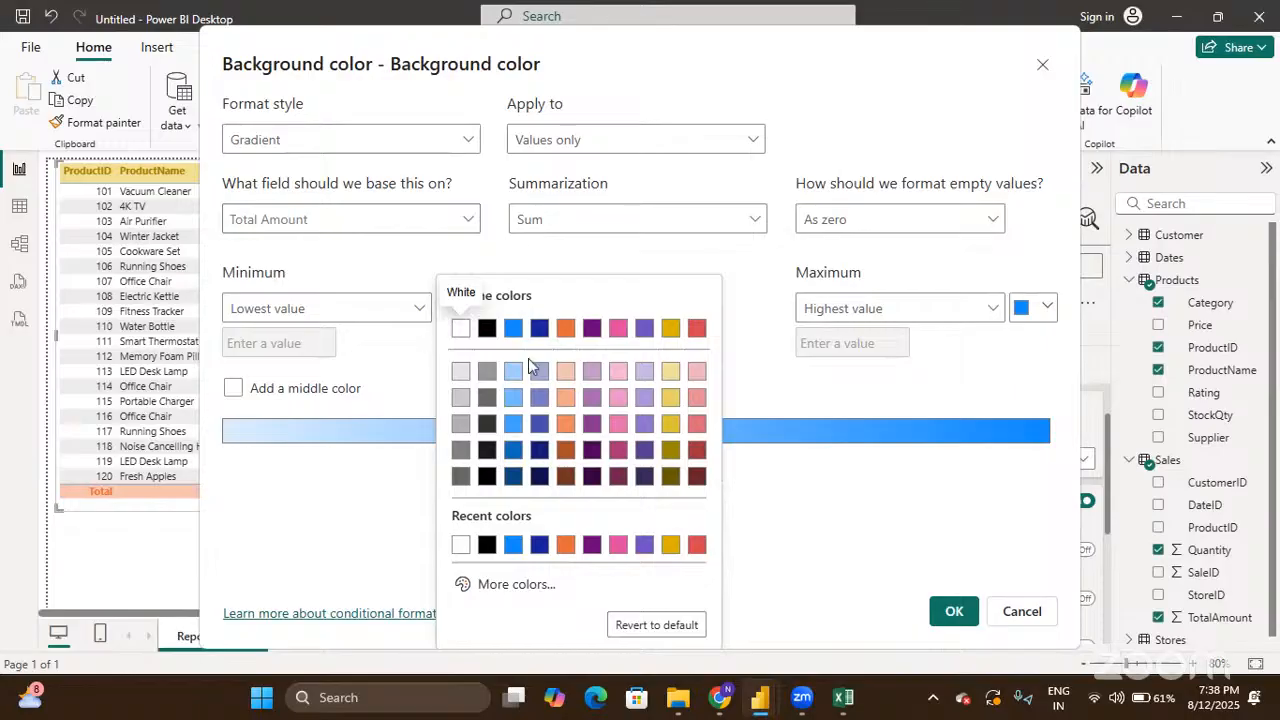
click(565, 371)
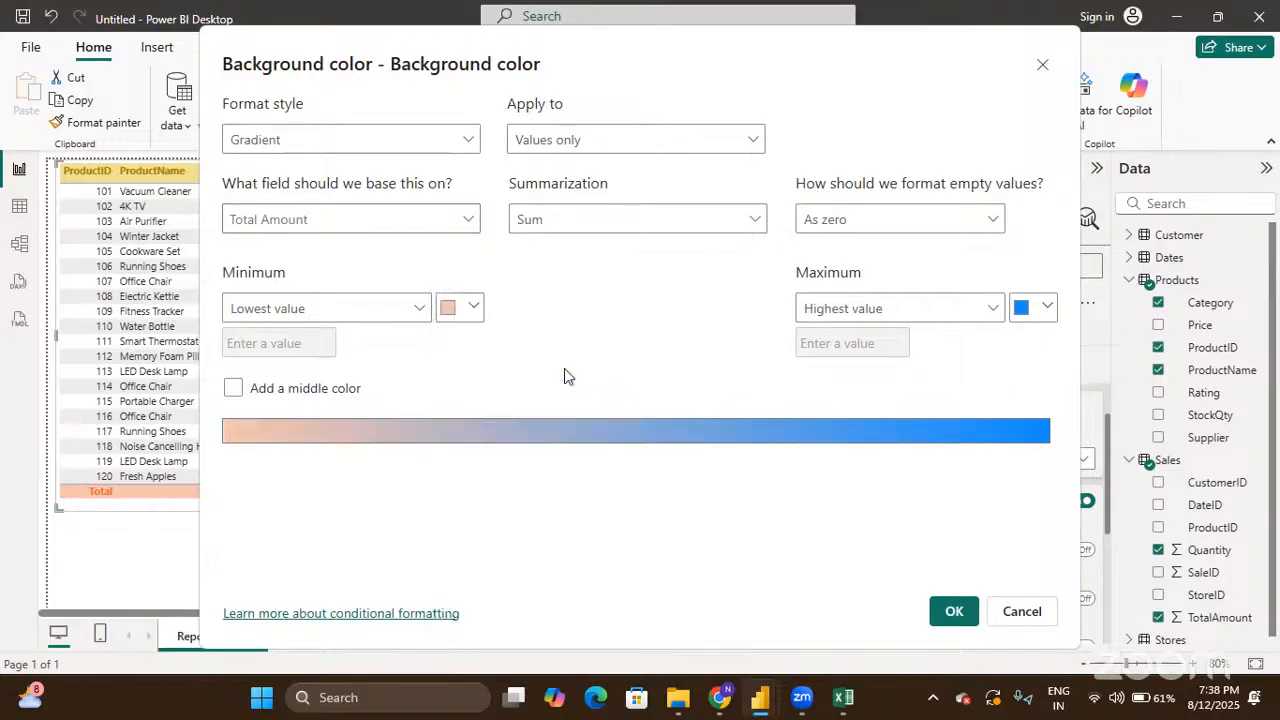
click(1046, 308)
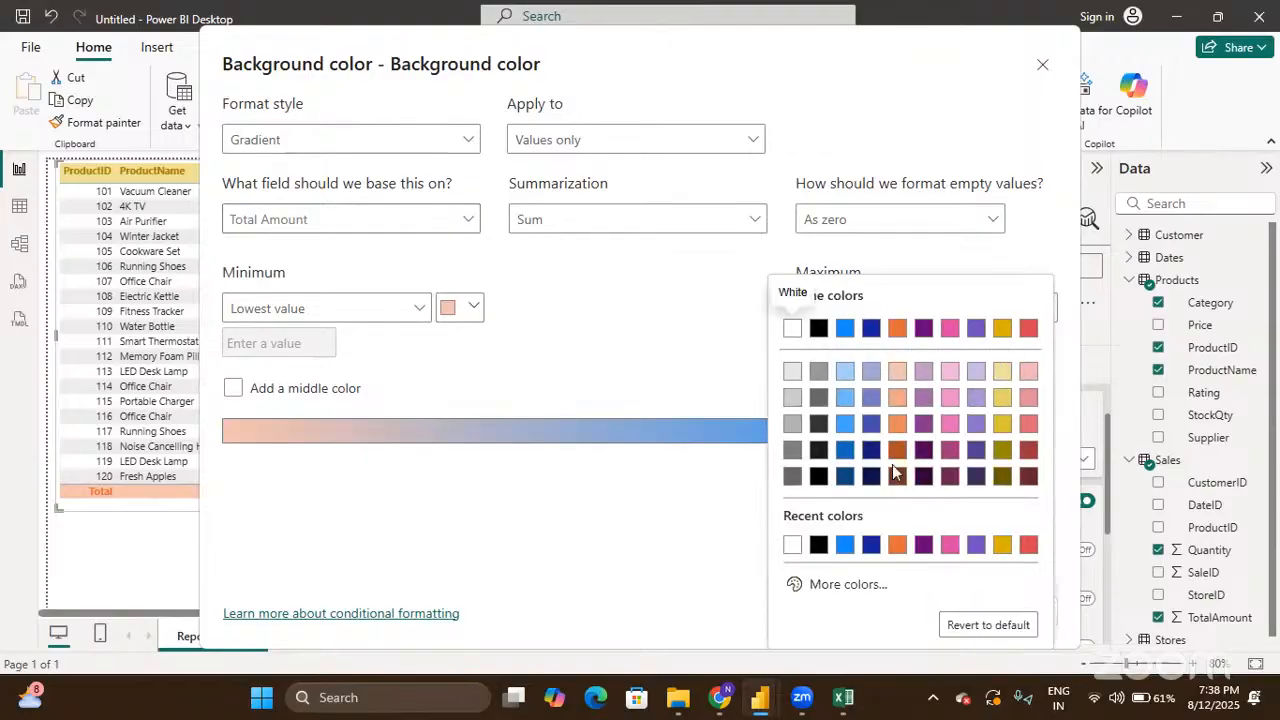
click(900, 330)
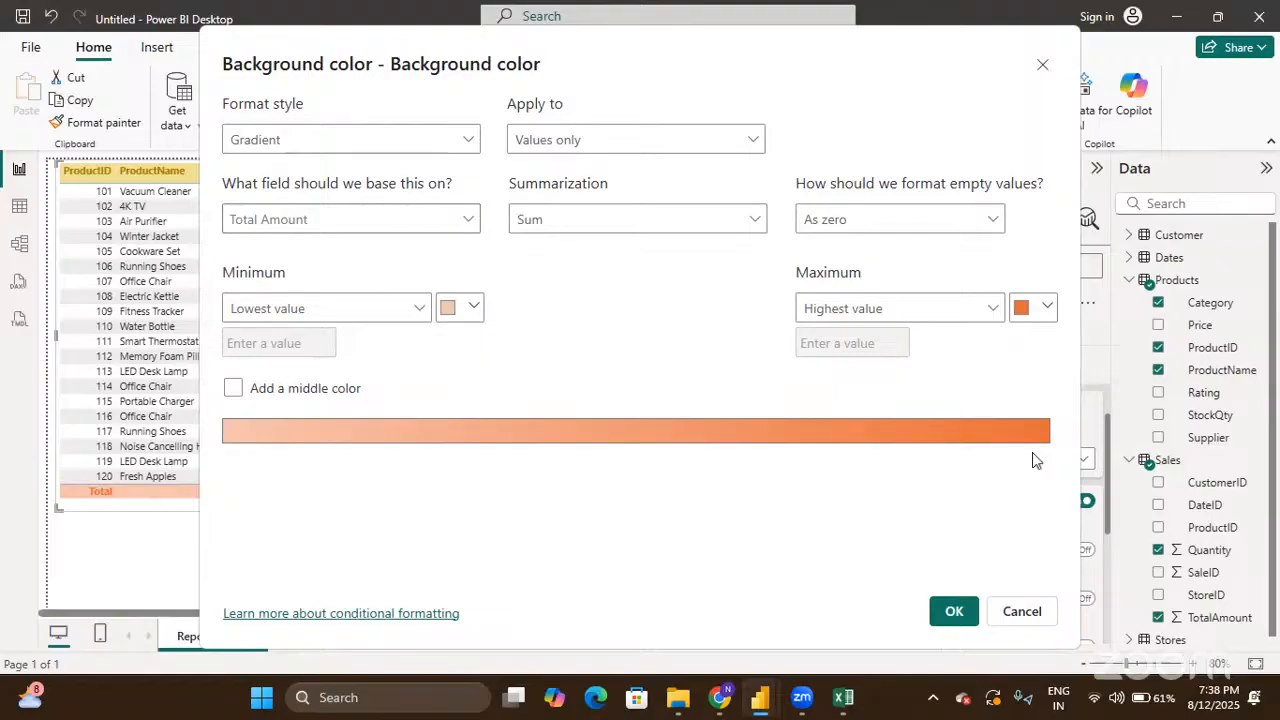
click(954, 612)
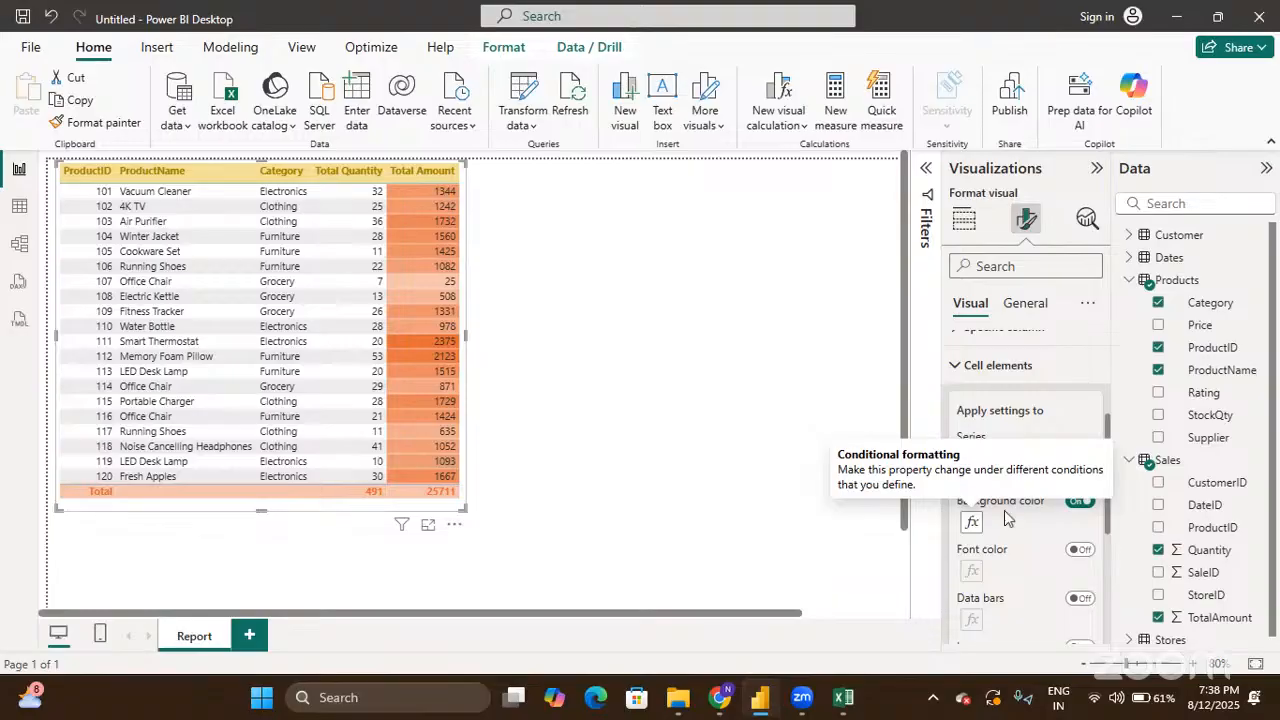
Step: Turn off the Total Amount background color and apply the default blue gradient font color from lowest to highest value instead
click(1081, 502)
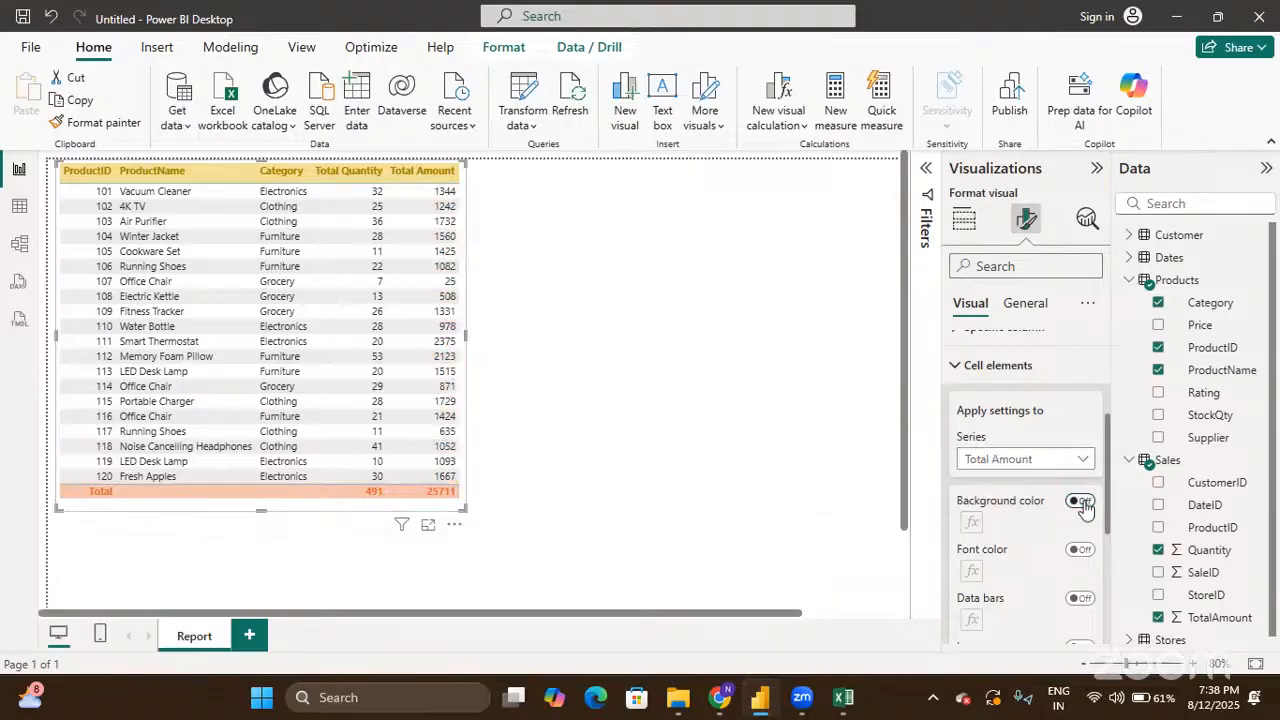
scroll(1050, 505, down, 2)
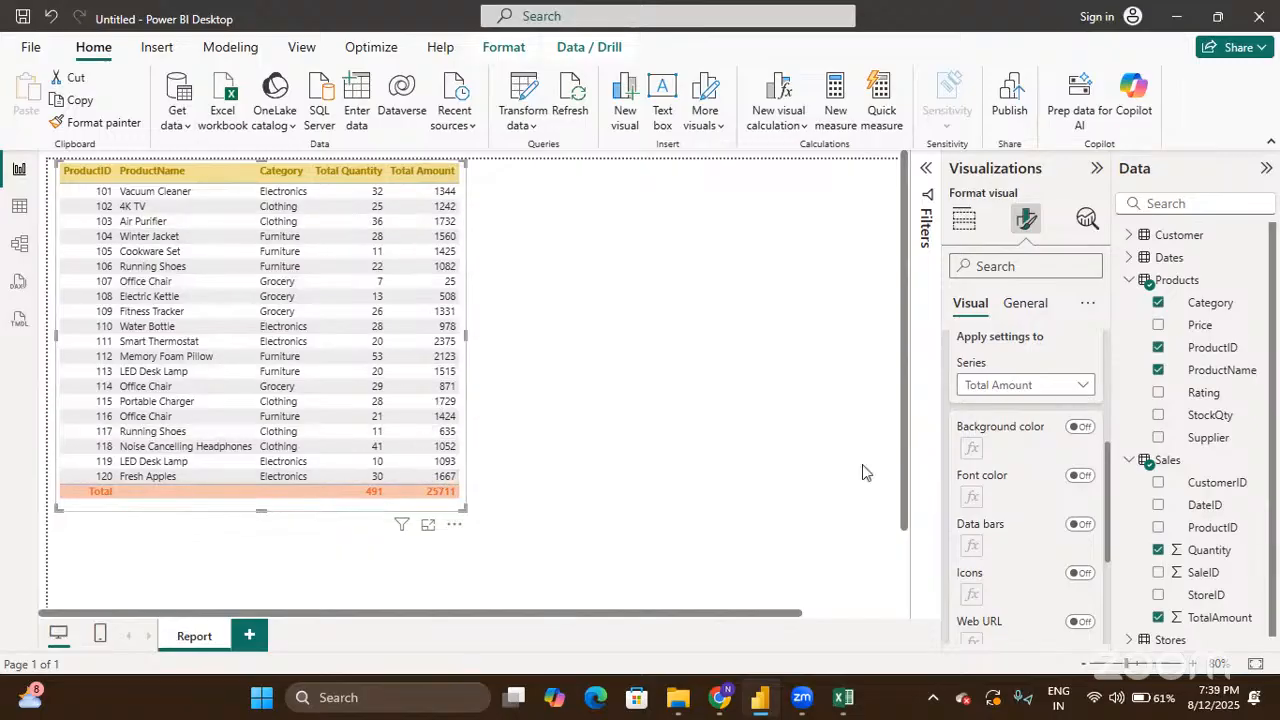
click(1080, 477)
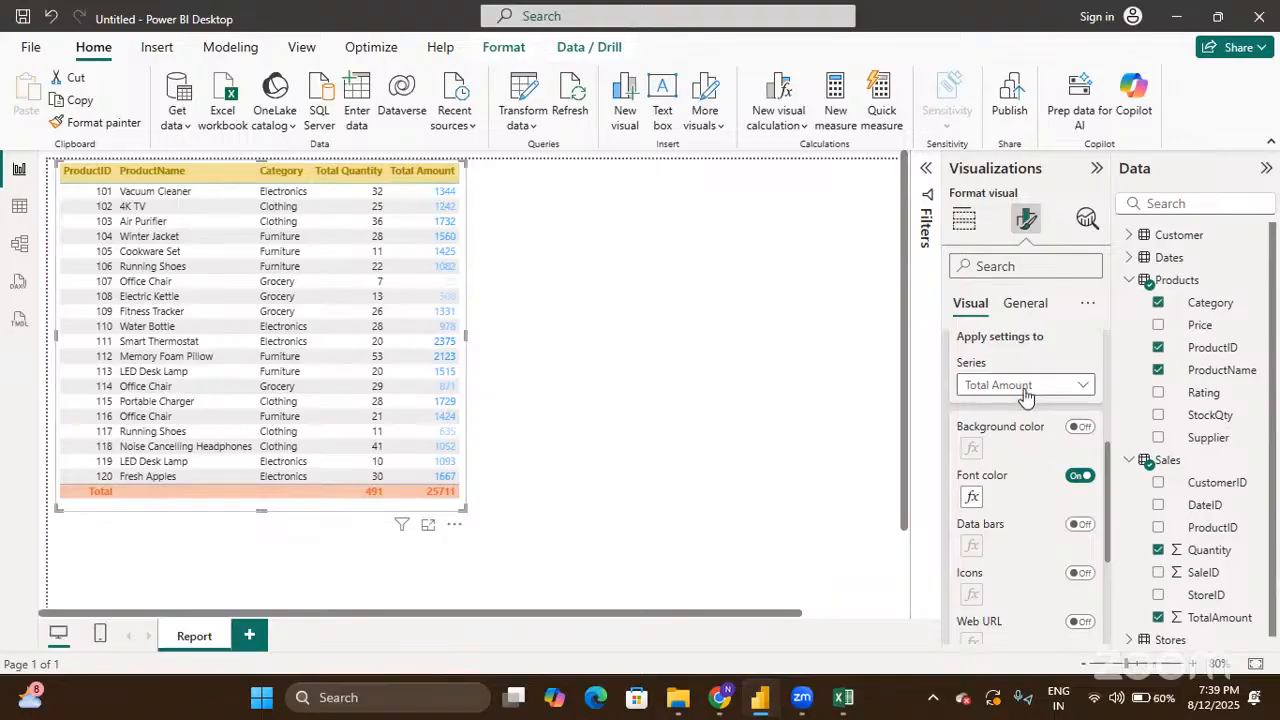
click(972, 497)
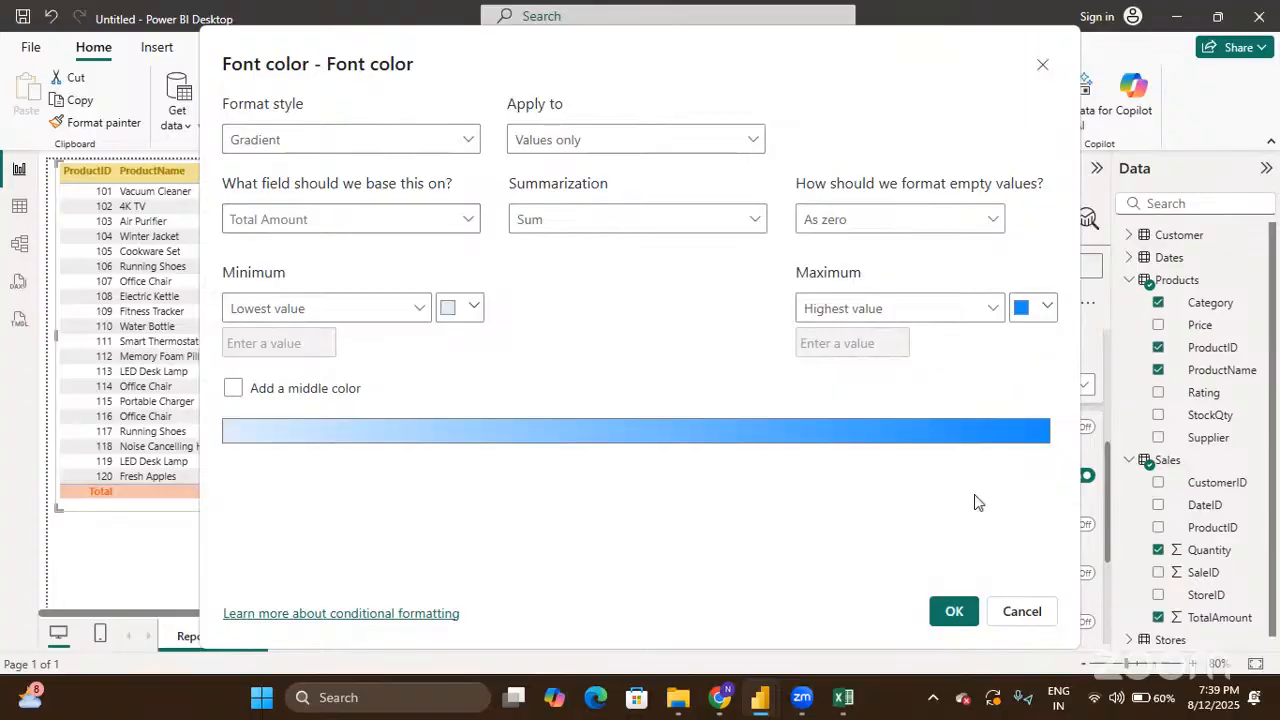
click(459, 315)
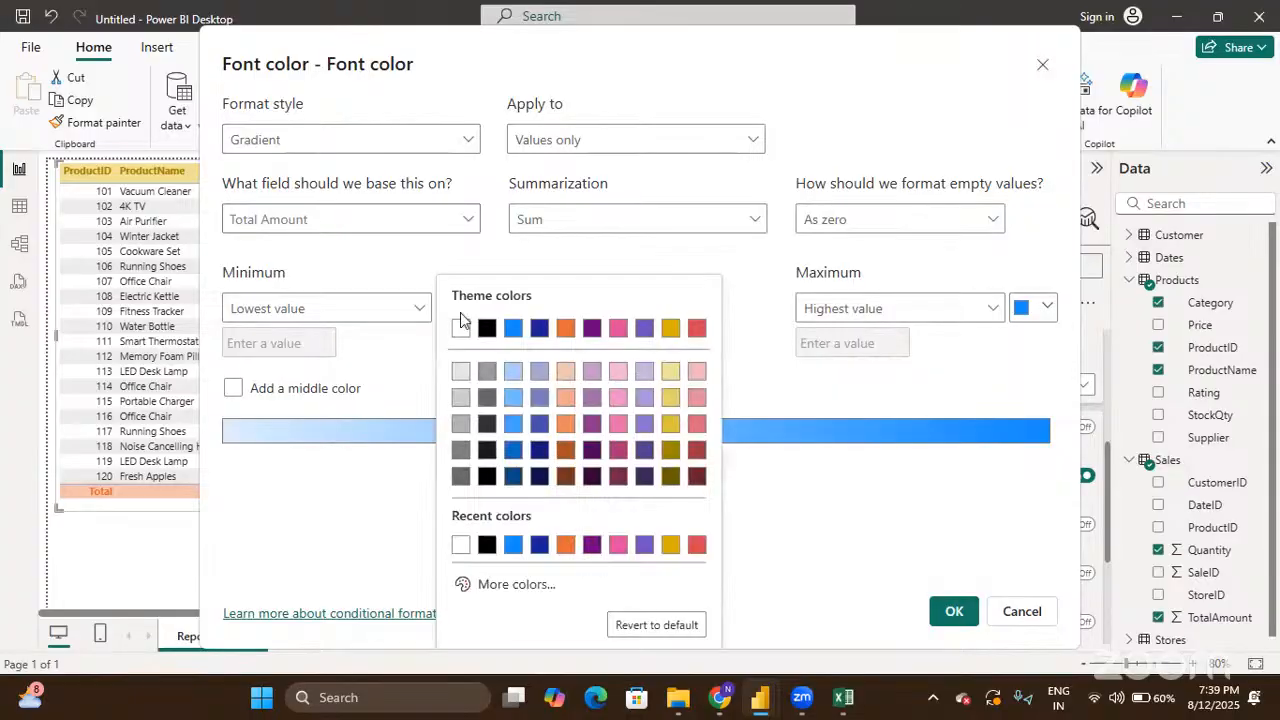
click(994, 358)
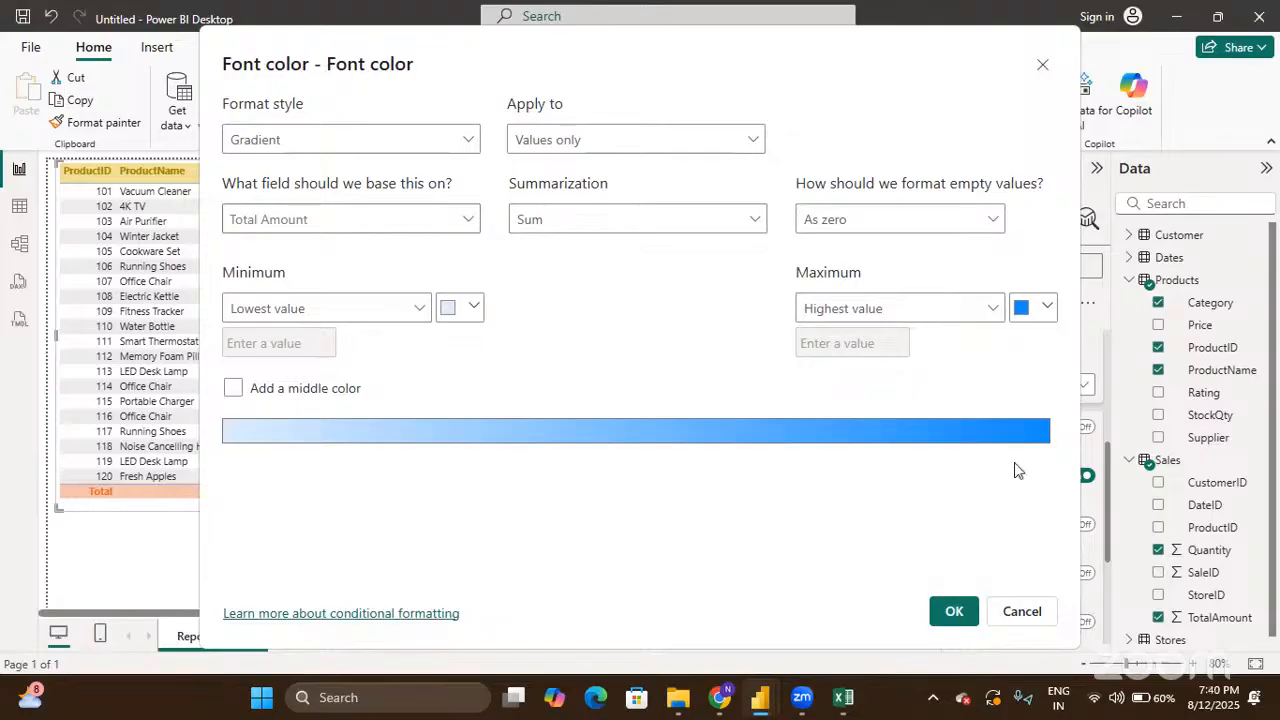
click(956, 611)
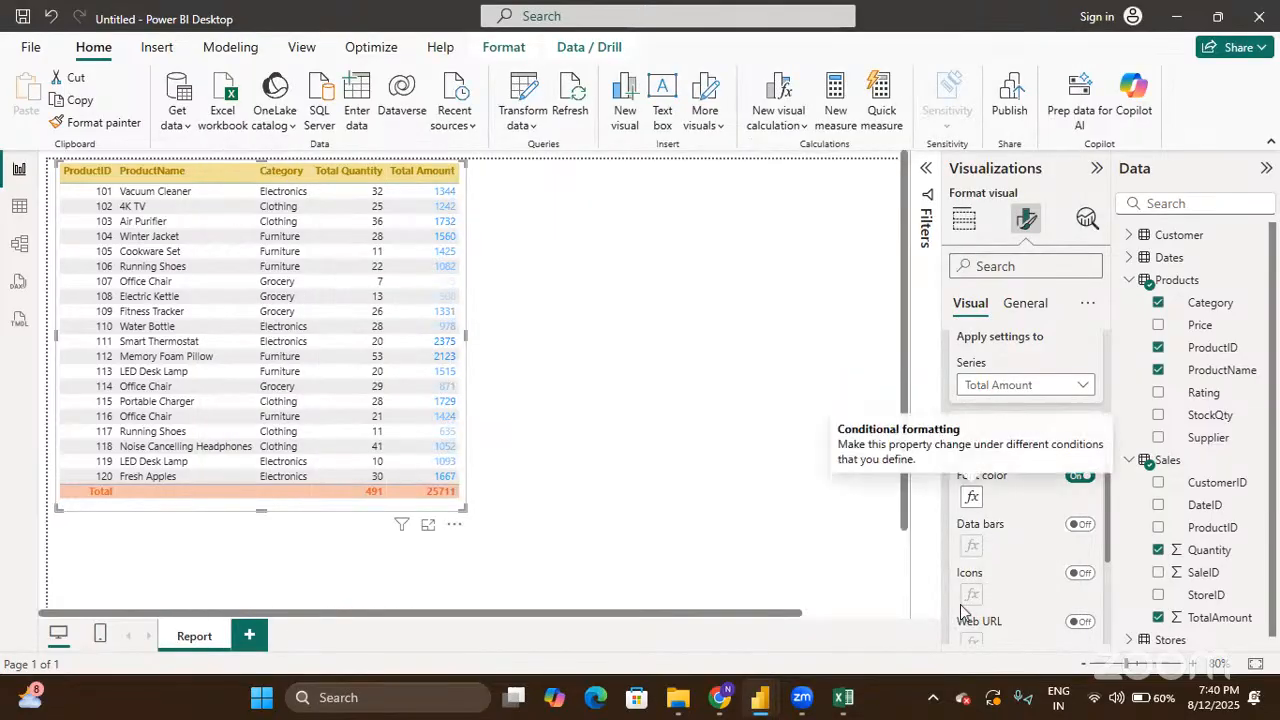
Step: Turn off the conditional font color for Total Amount and show data bars in that column instead
click(1079, 477)
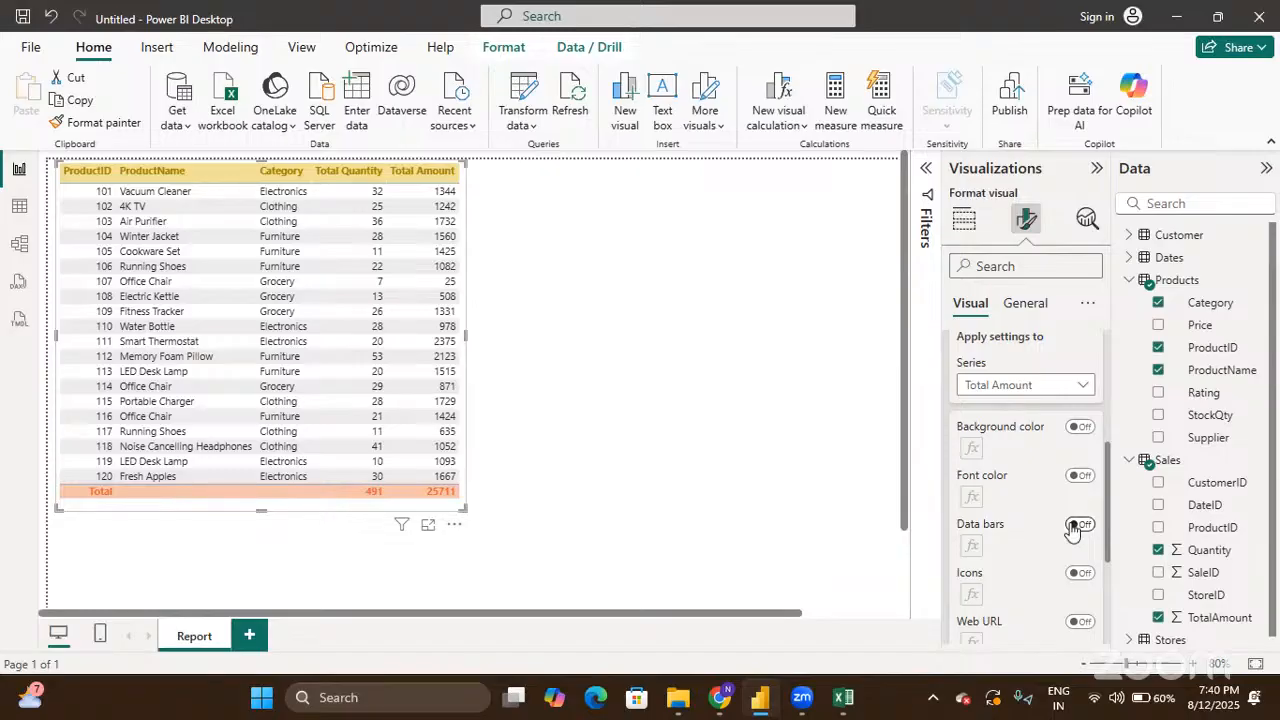
click(1078, 525)
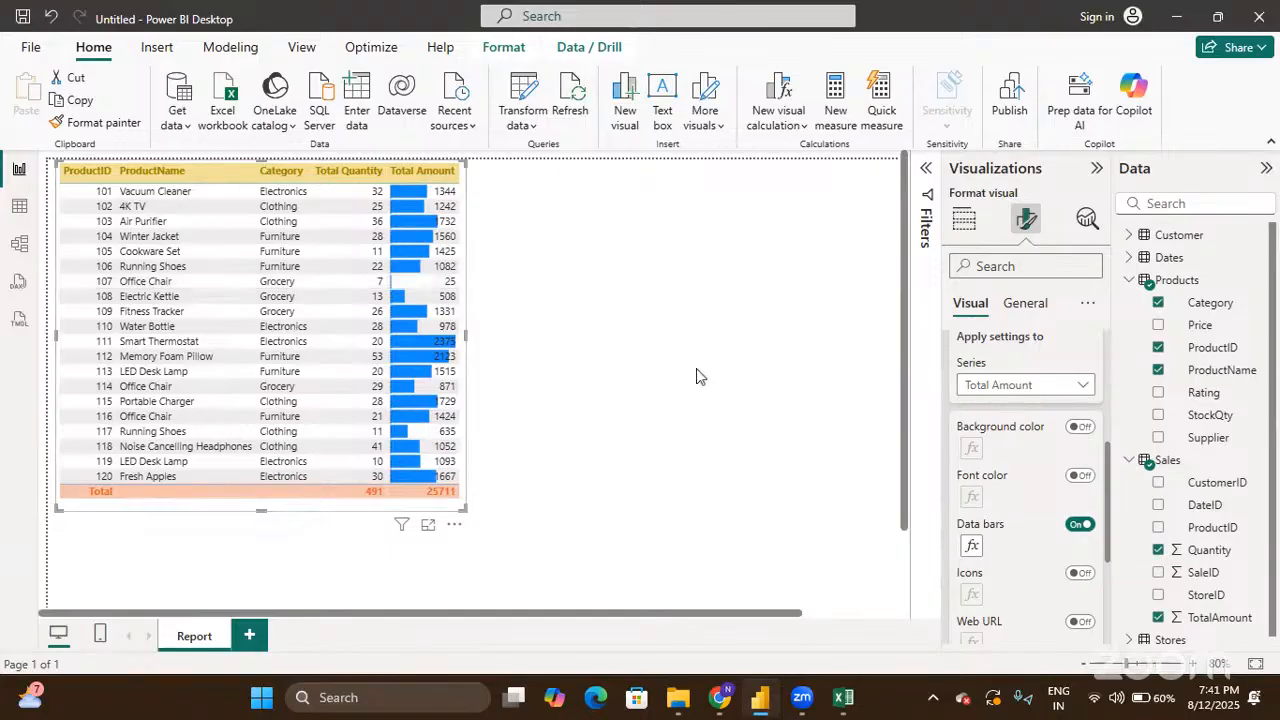
Step: Set the Total Amount data bars to show the bar only, with the bar direction Right to left
click(972, 547)
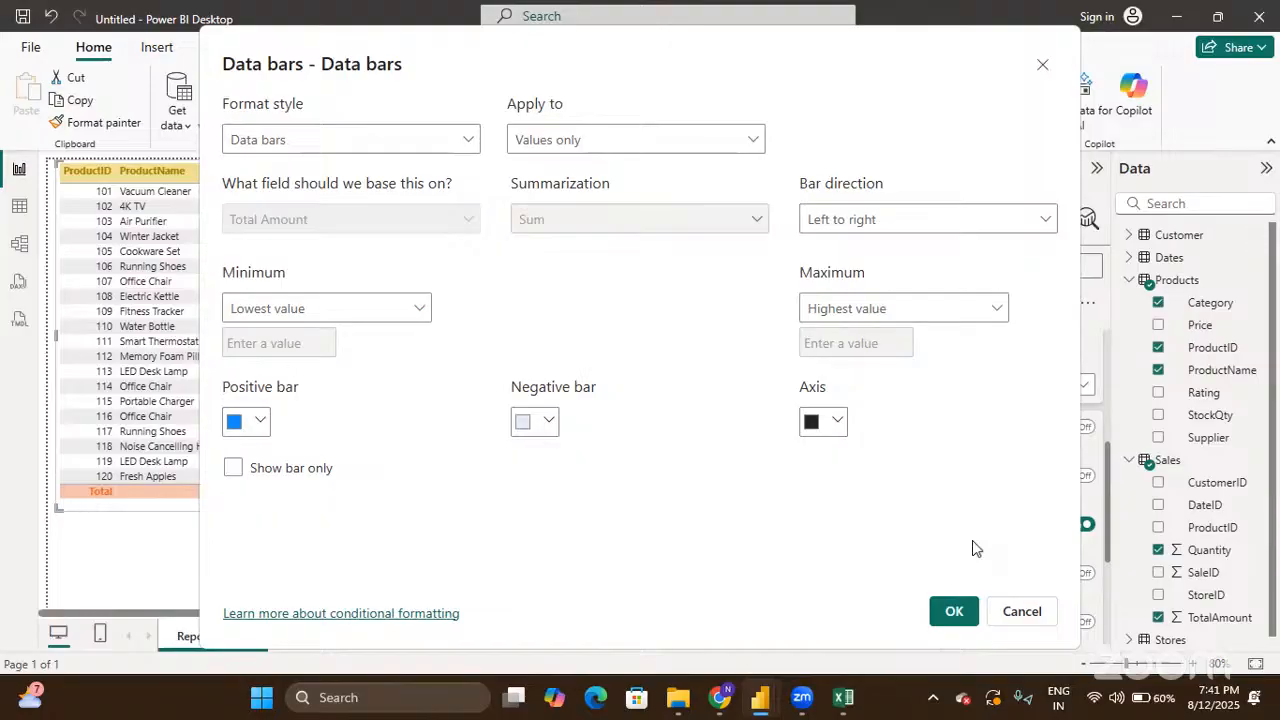
click(1043, 65)
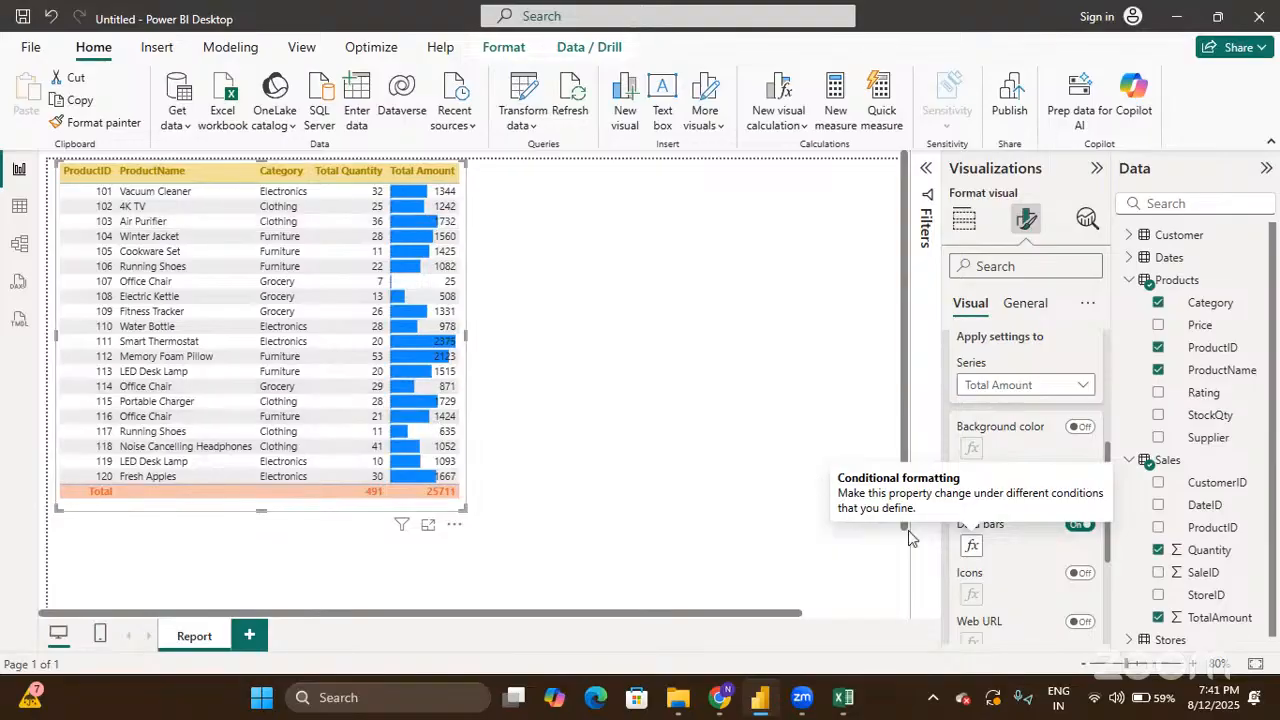
click(972, 548)
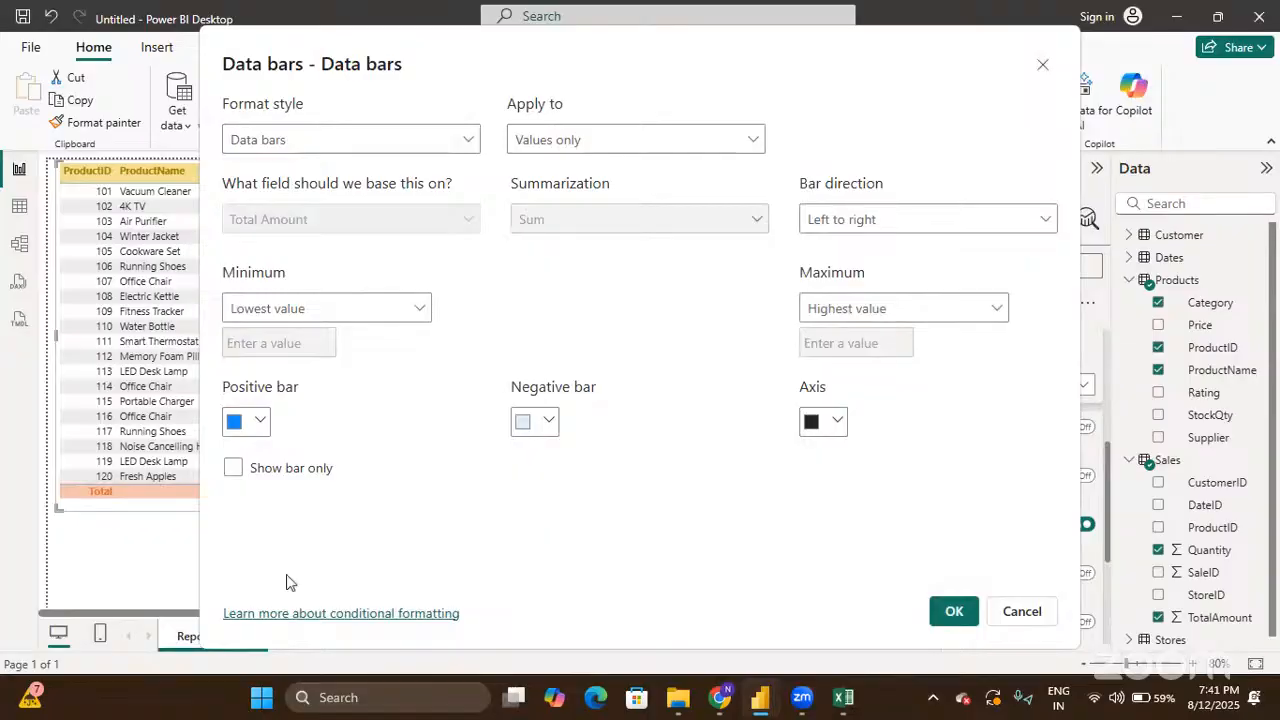
click(233, 469)
click(886, 220)
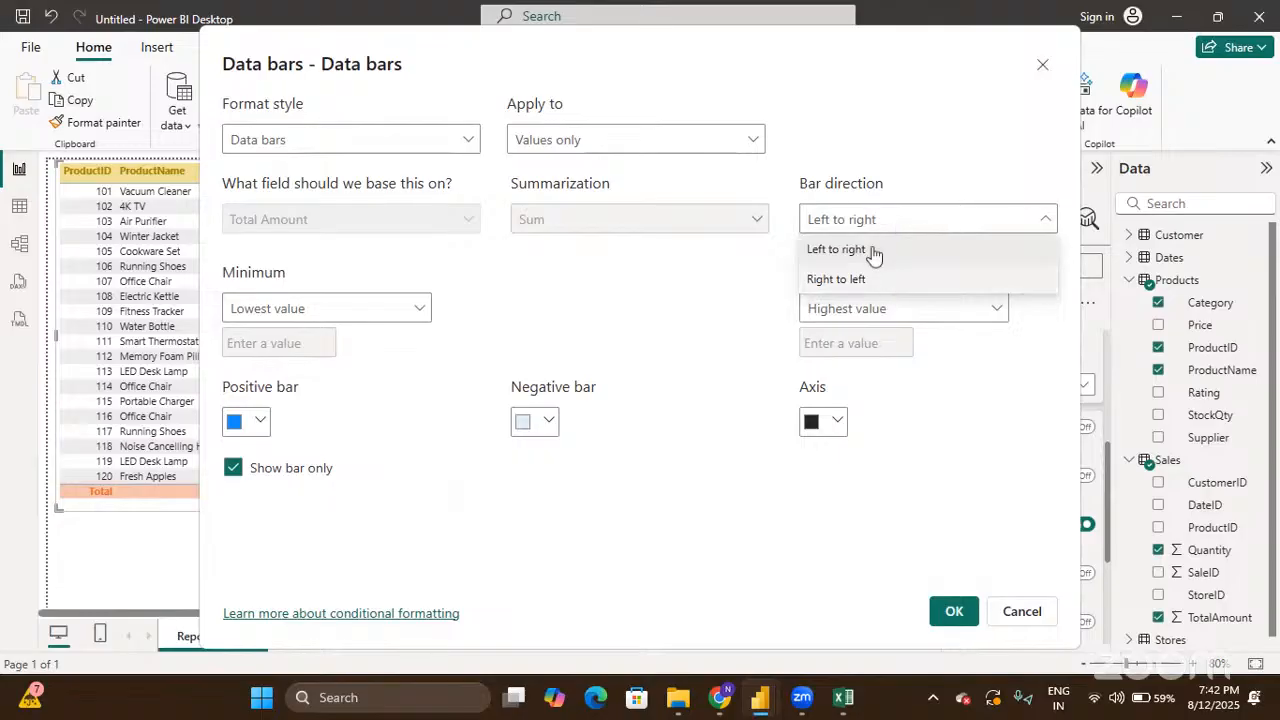
click(870, 250)
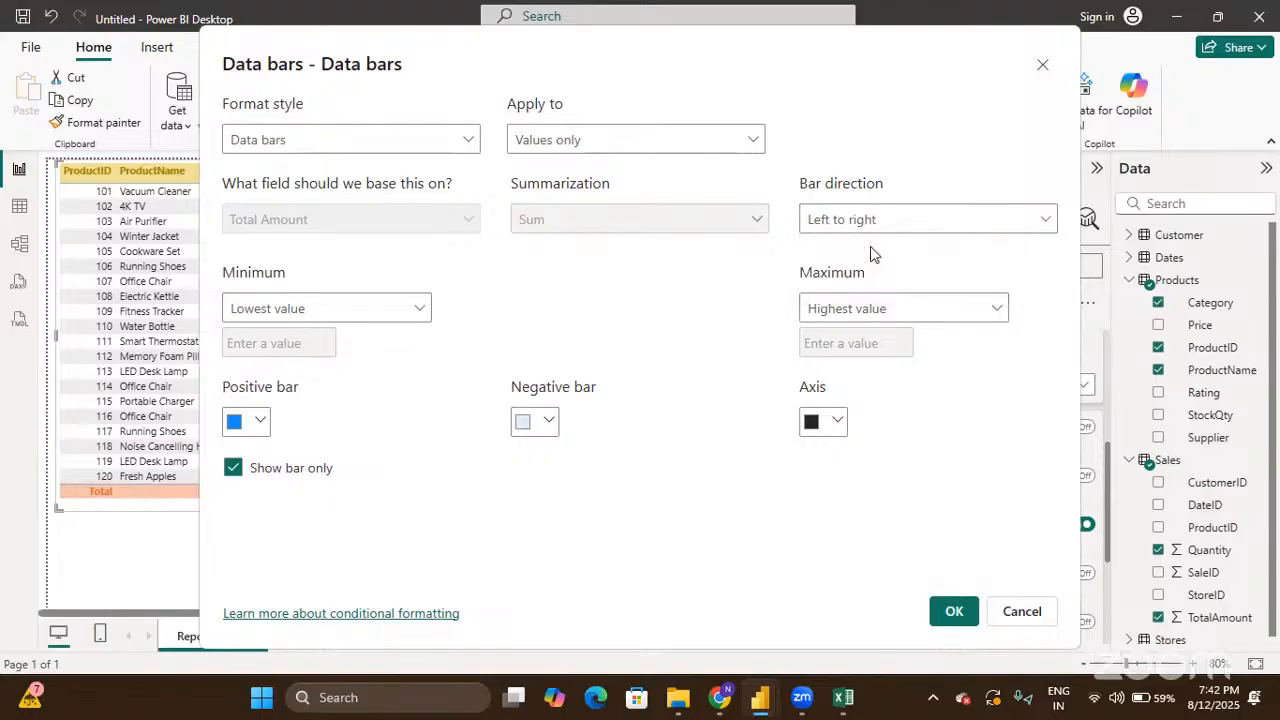
click(860, 222)
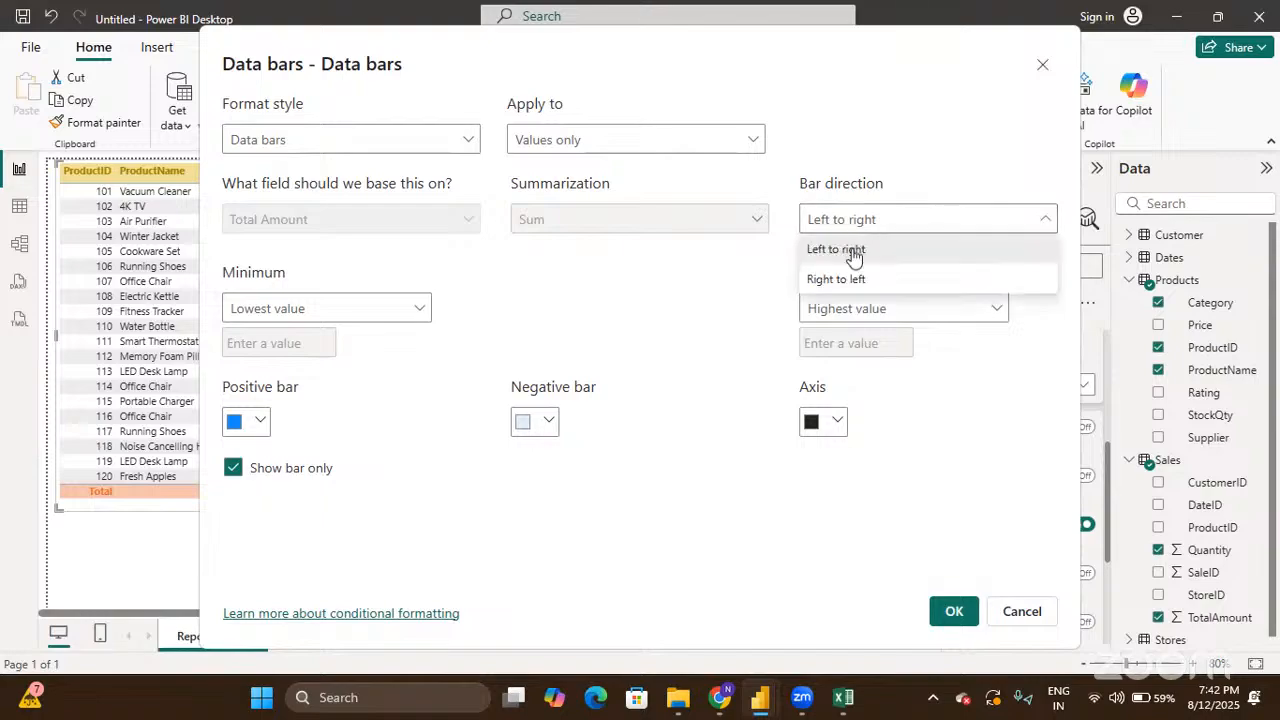
click(852, 279)
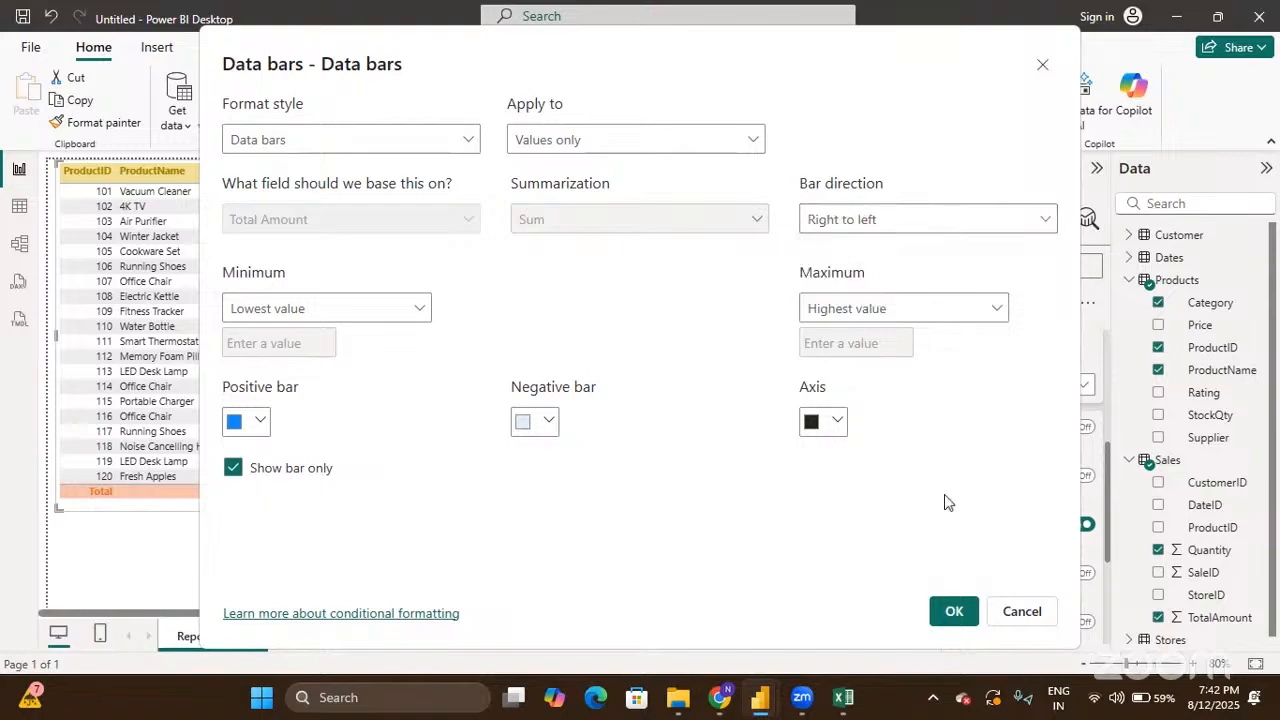
click(951, 612)
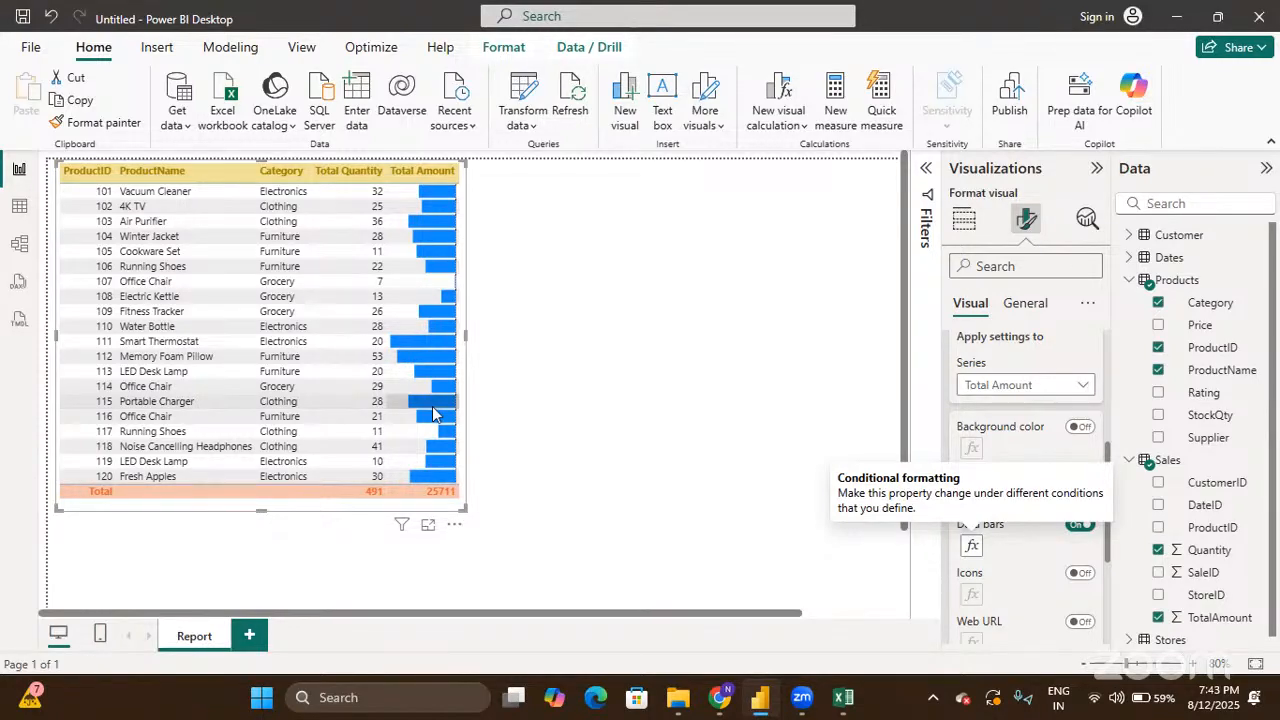
Step: Turn off the data bars for Total Amount and turn on conditional icons for that column instead
click(1084, 530)
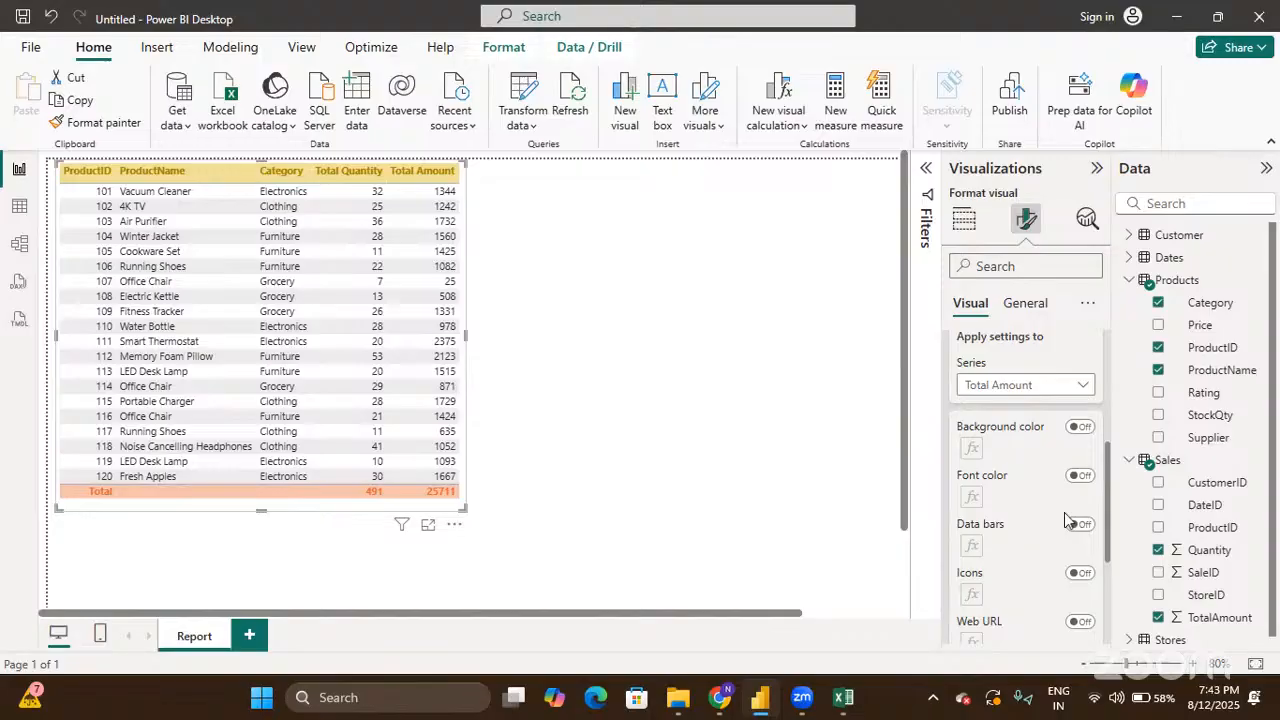
scroll(1064, 514, down, 1)
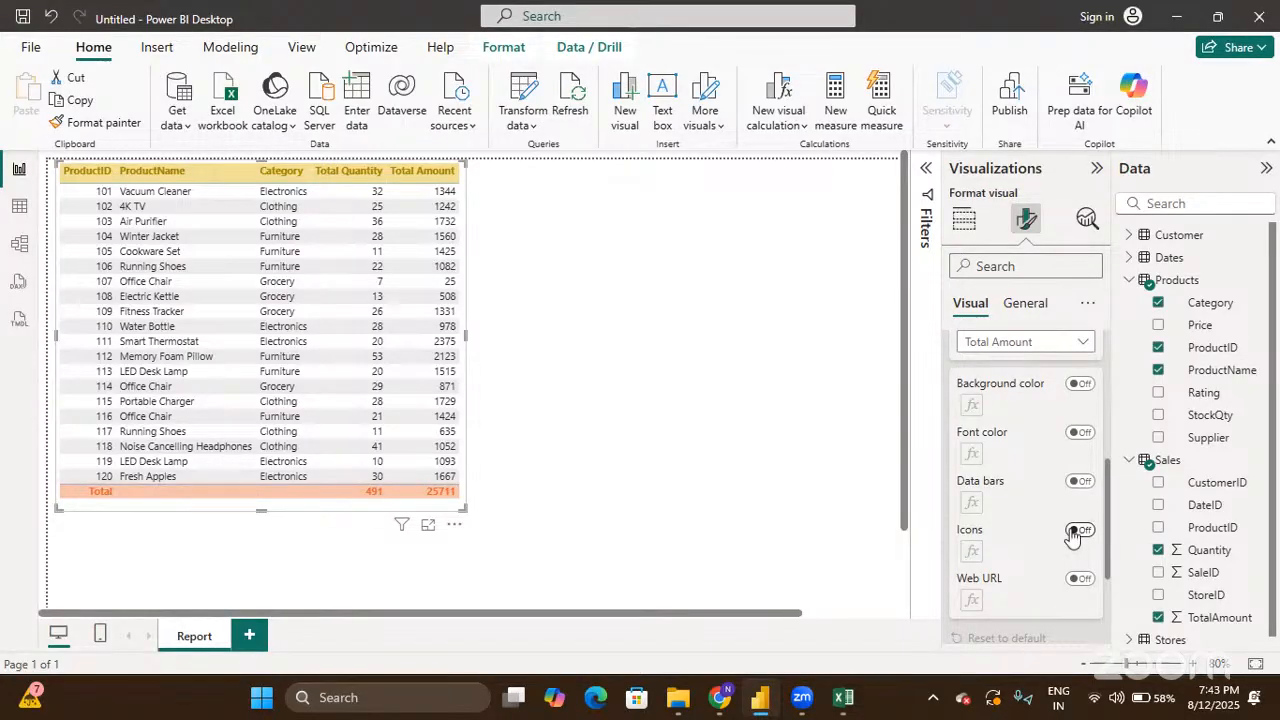
click(1078, 531)
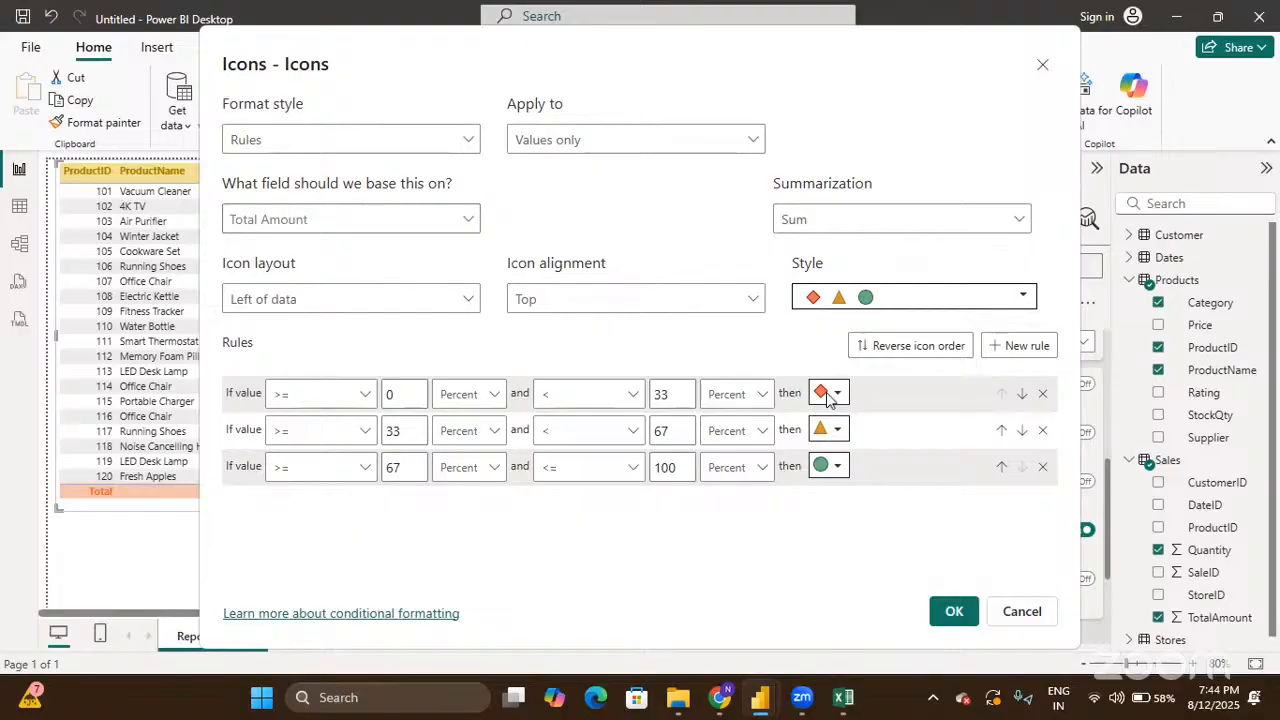
Step: Look through the available icon styles for the Total Amount icon rules
click(935, 298)
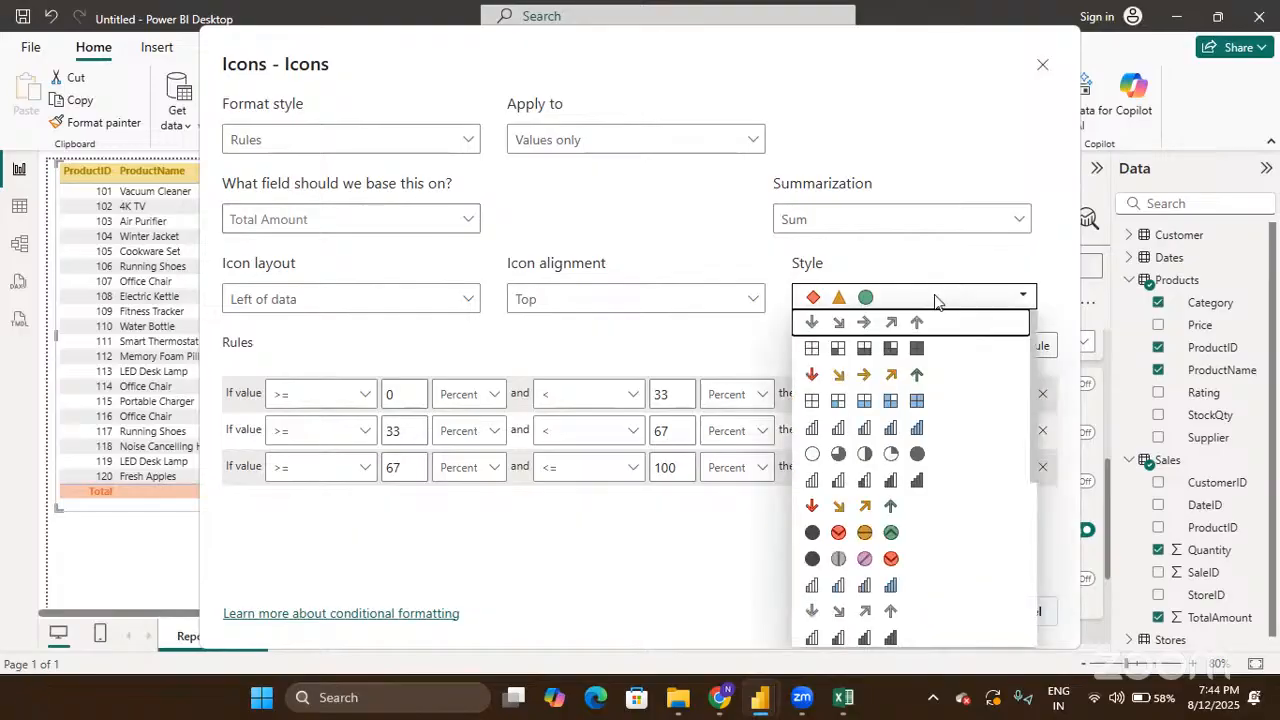
scroll(925, 462, down, 5)
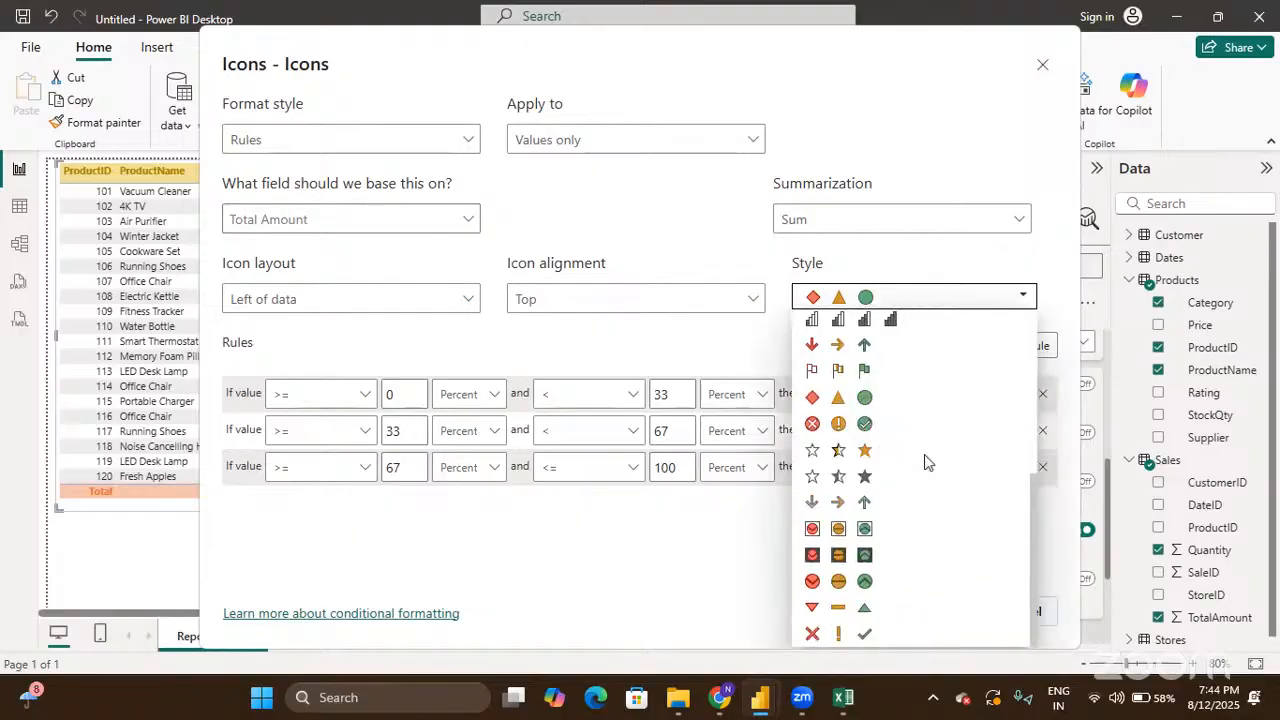
scroll(925, 462, up, 3)
scroll(925, 462, down, 3)
scroll(890, 576, up, 2)
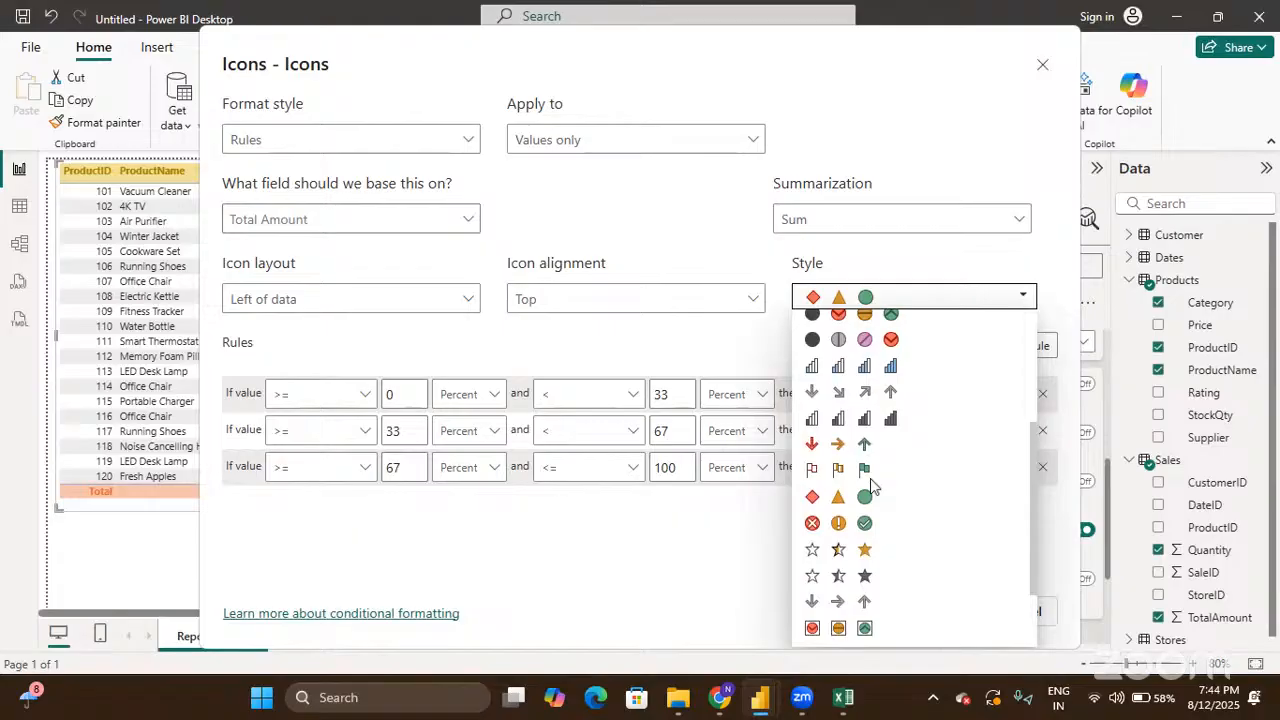
scroll(870, 485, up, 4)
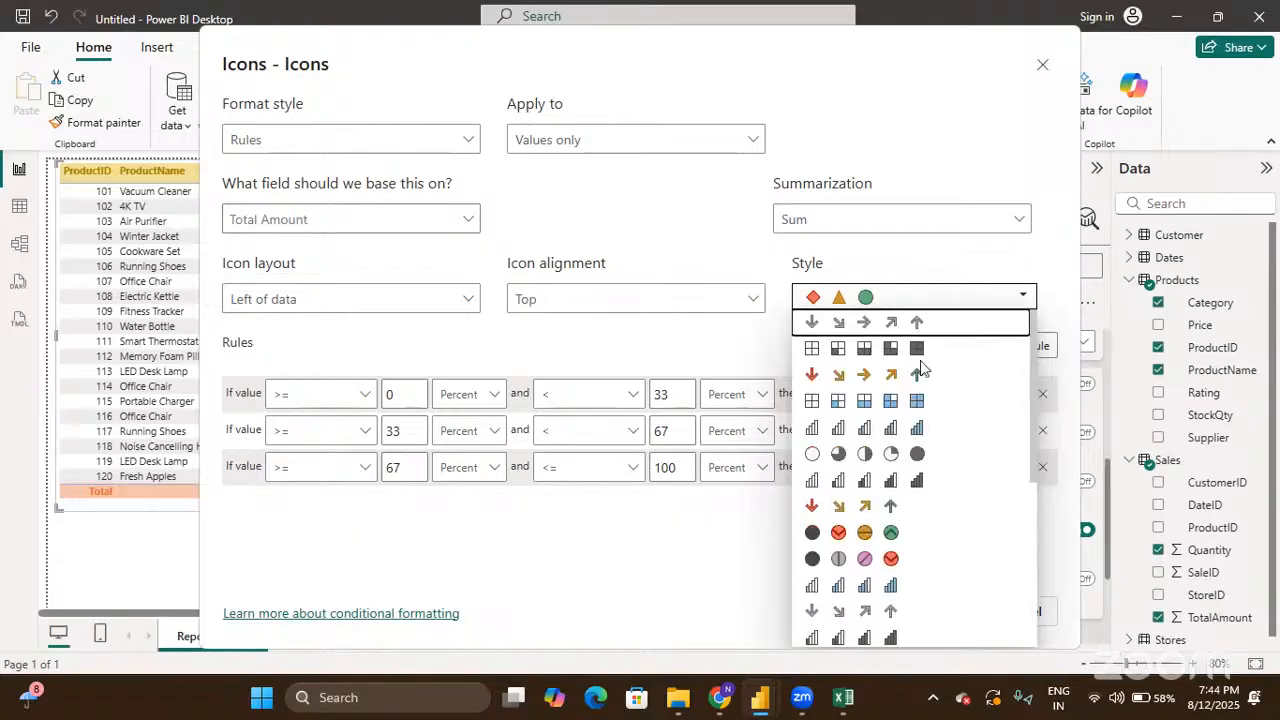
click(896, 164)
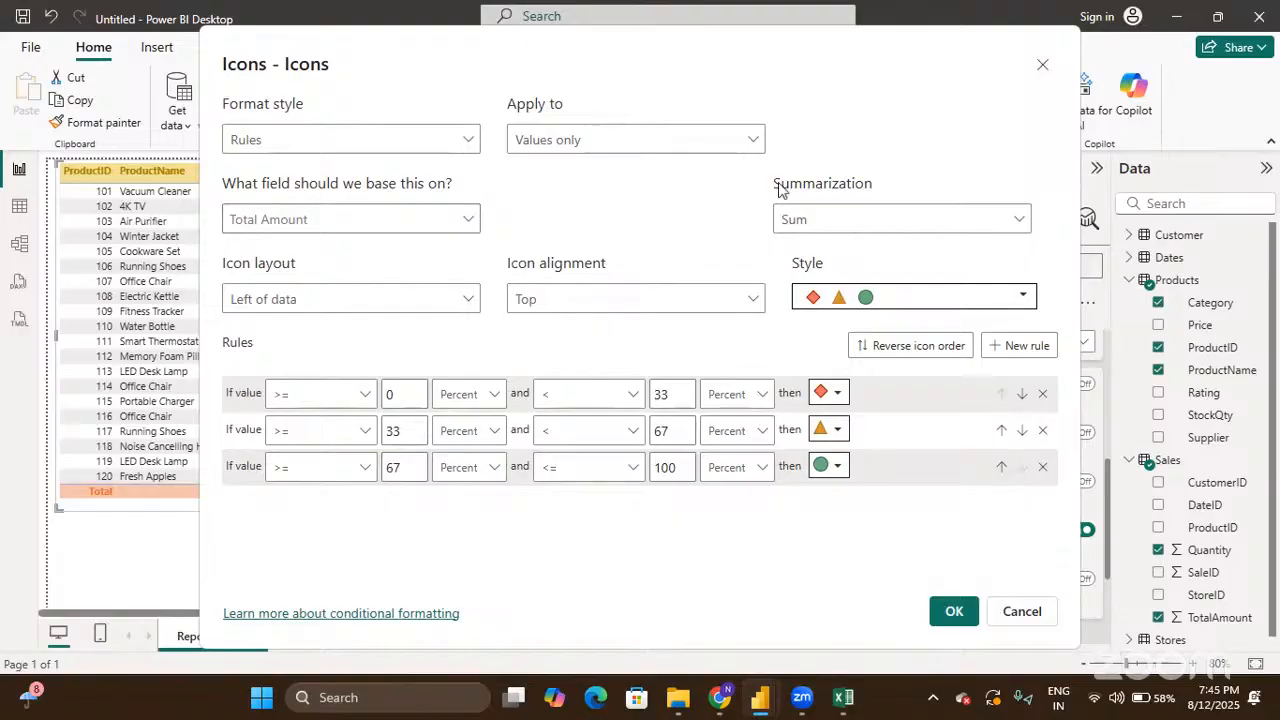
Step: Set the icon layout to Icon only and apply the default percent-based icon rules to the Total Amount values
click(737, 150)
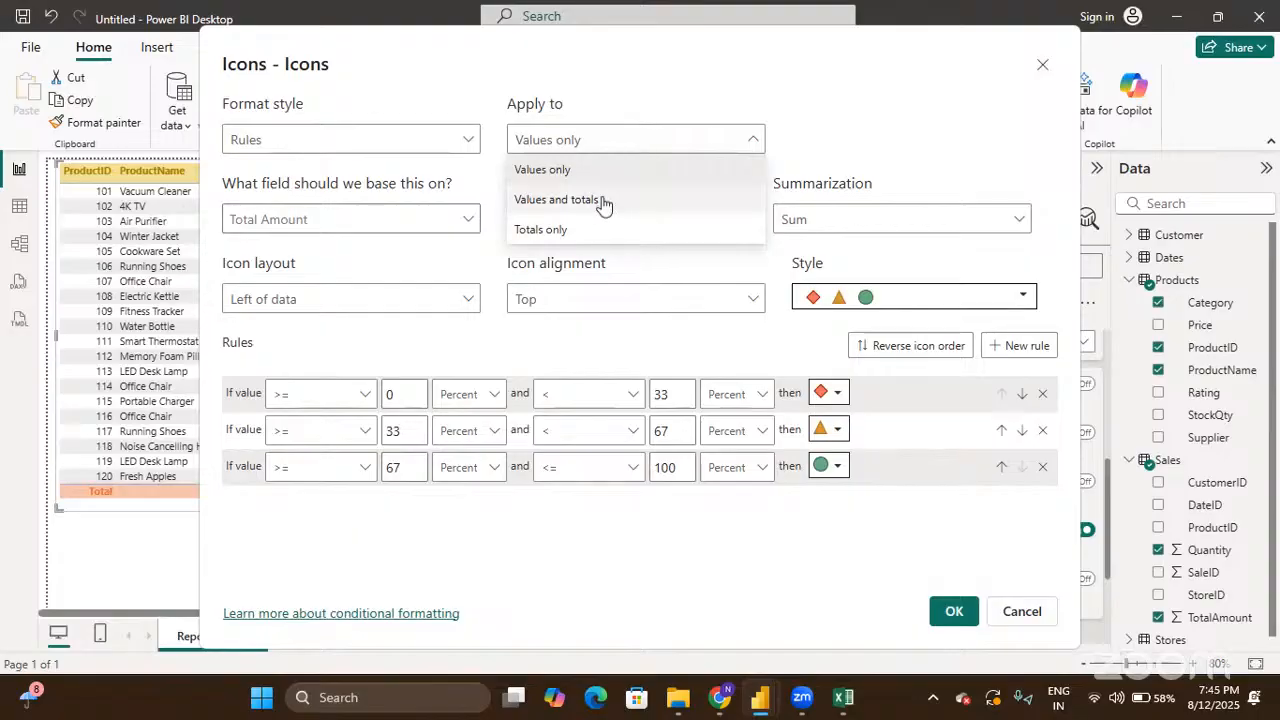
click(797, 138)
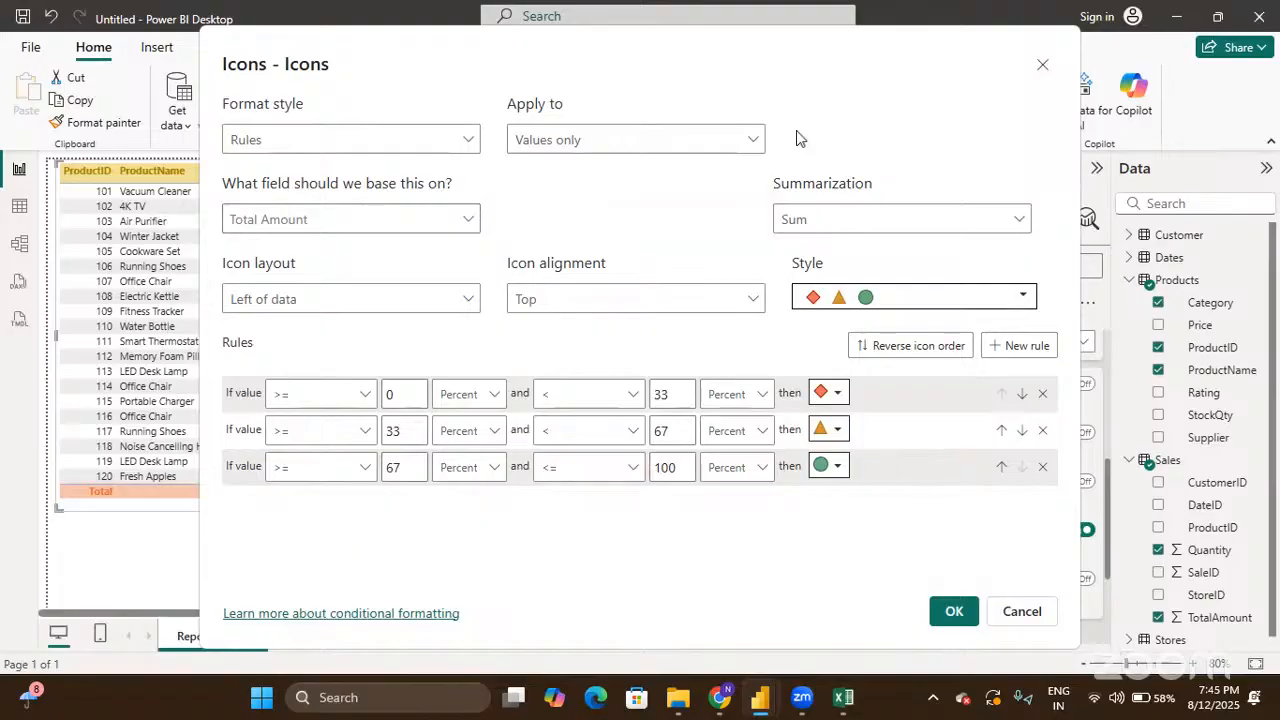
click(632, 300)
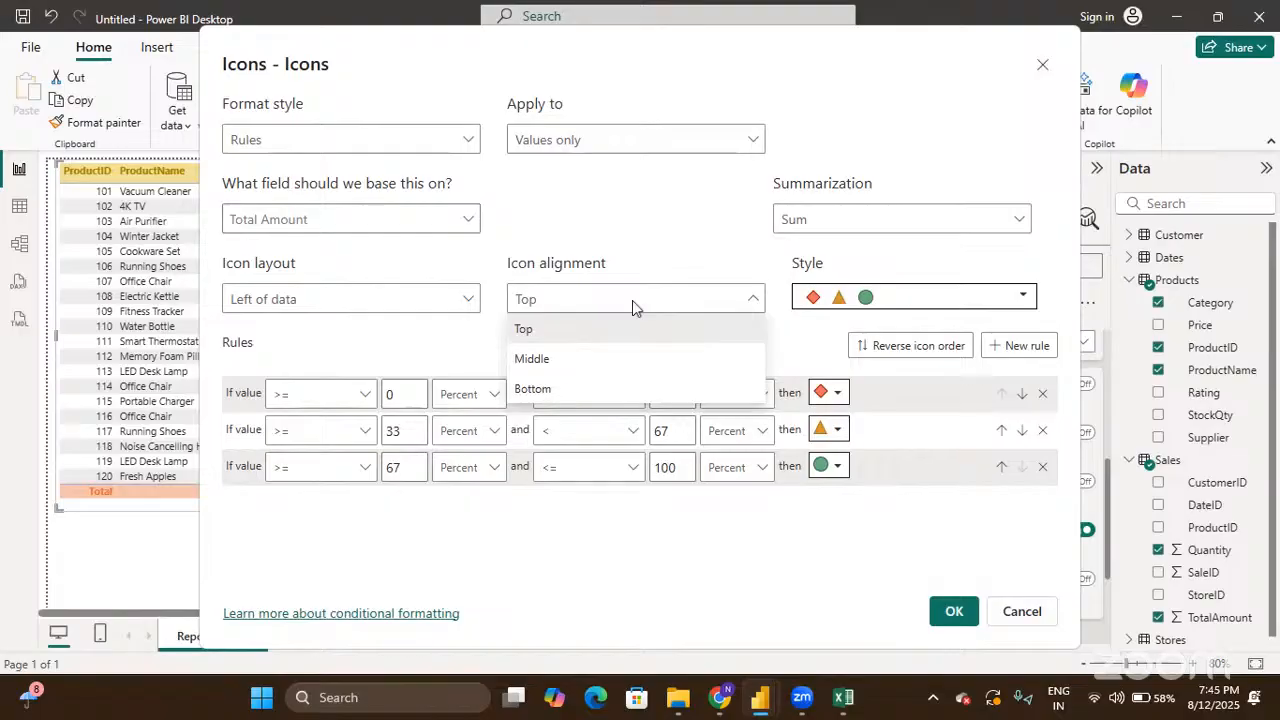
click(443, 291)
click(443, 291)
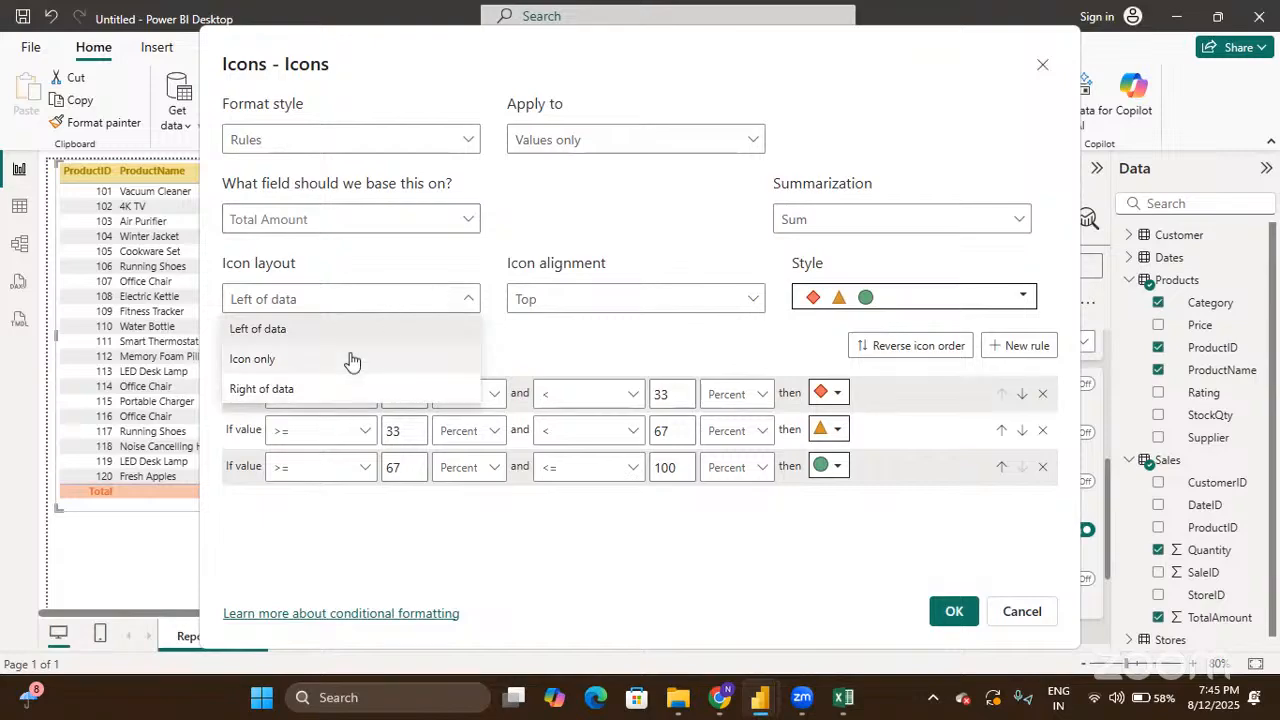
click(272, 362)
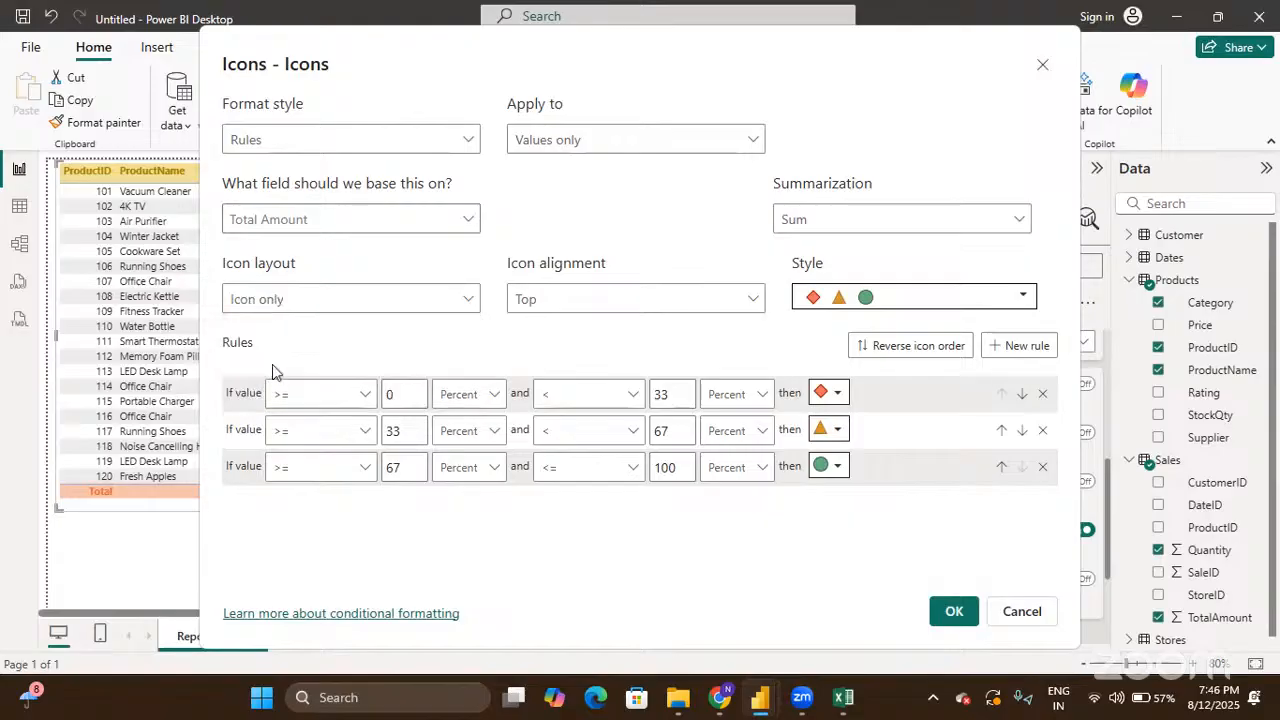
click(951, 612)
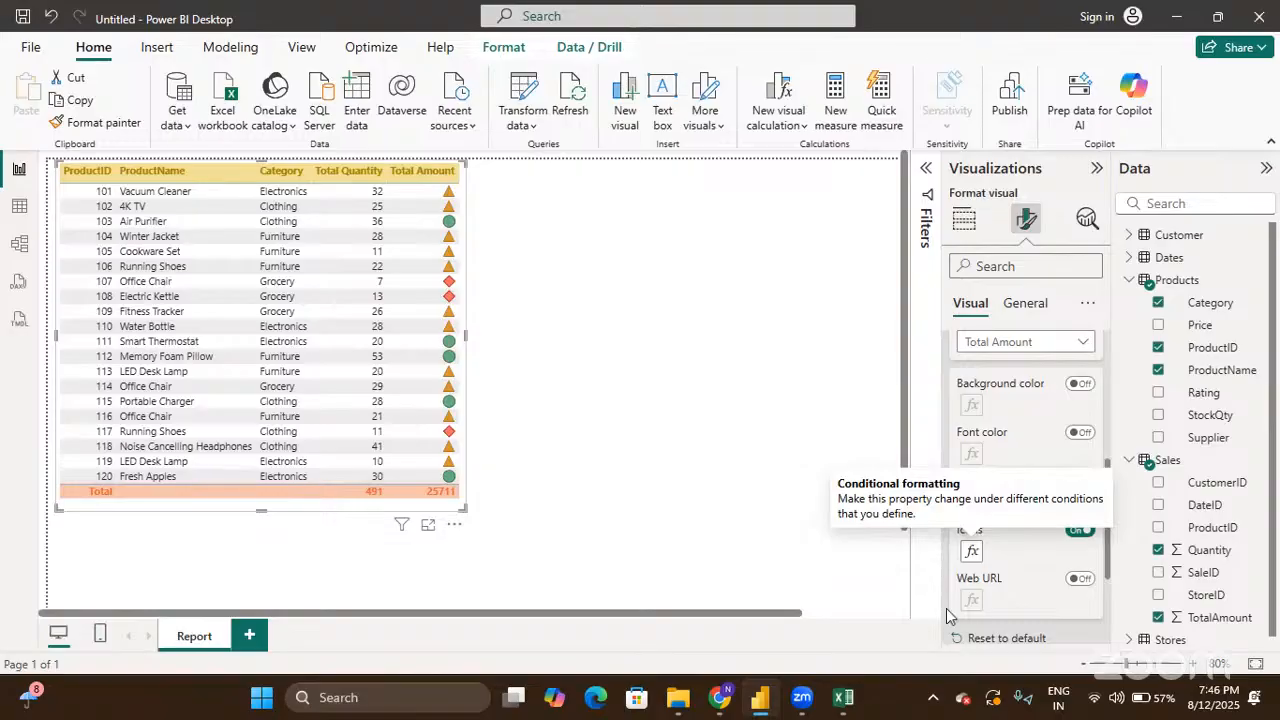
Step: Turn off the conditional icons for Total Amount and collapse the cell elements settings
click(1079, 530)
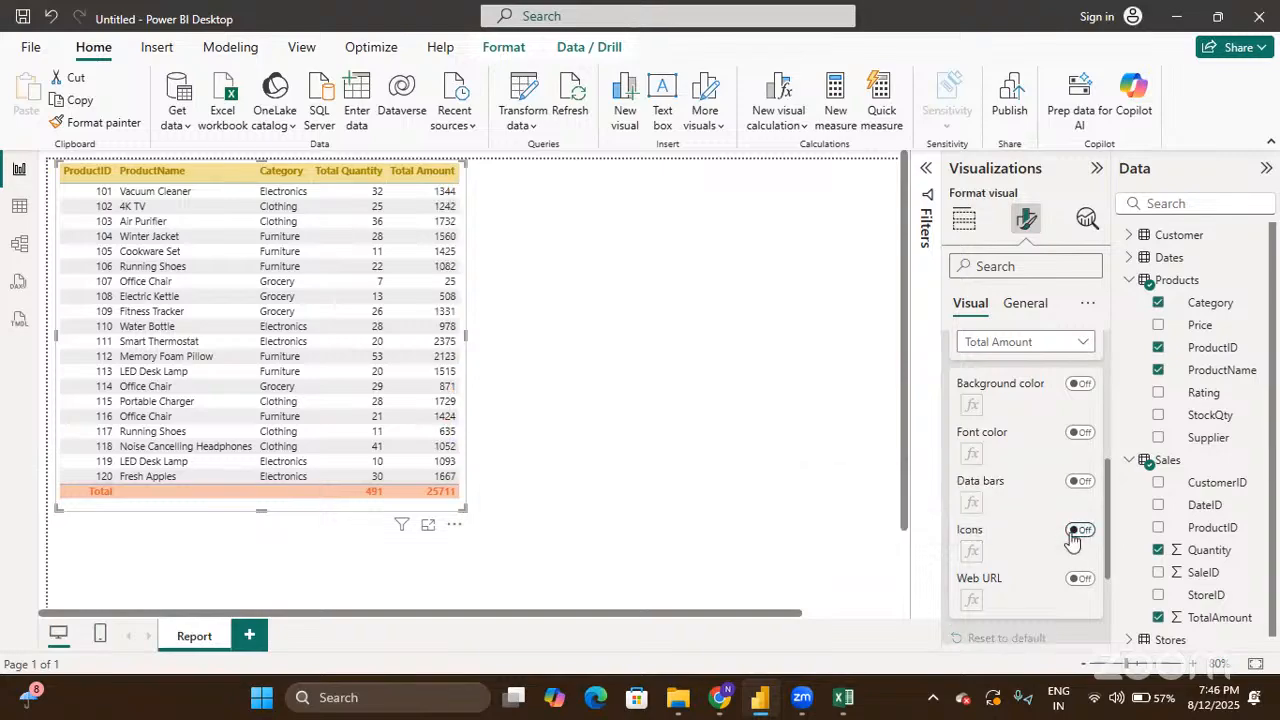
scroll(1075, 538, up, 3)
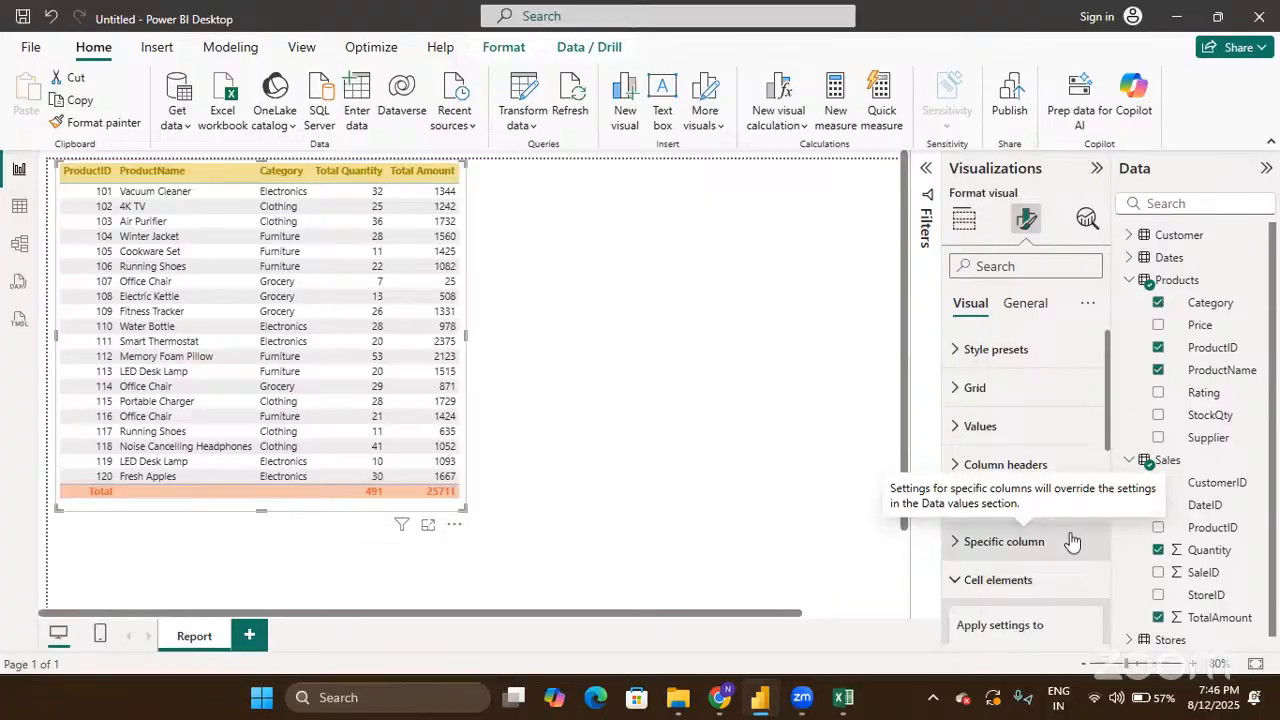
click(958, 580)
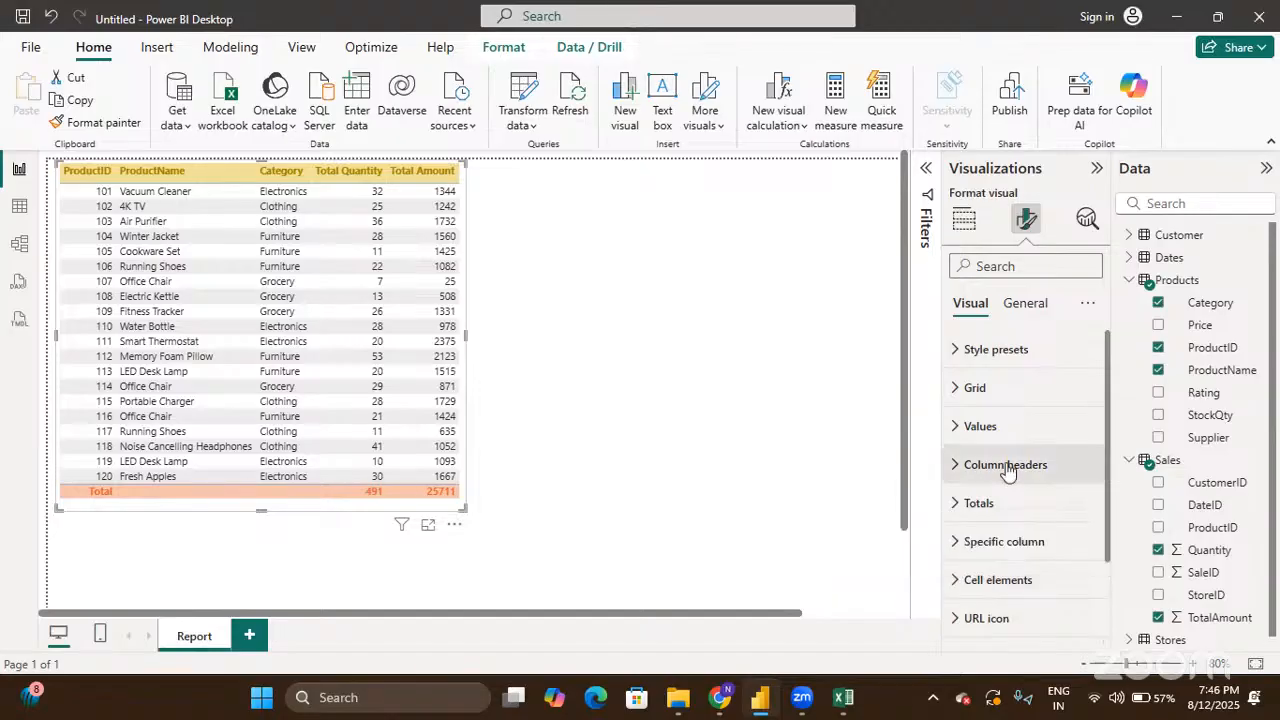
Step: Turn on the table visual's title and set its text to "Table Chart"
click(1018, 306)
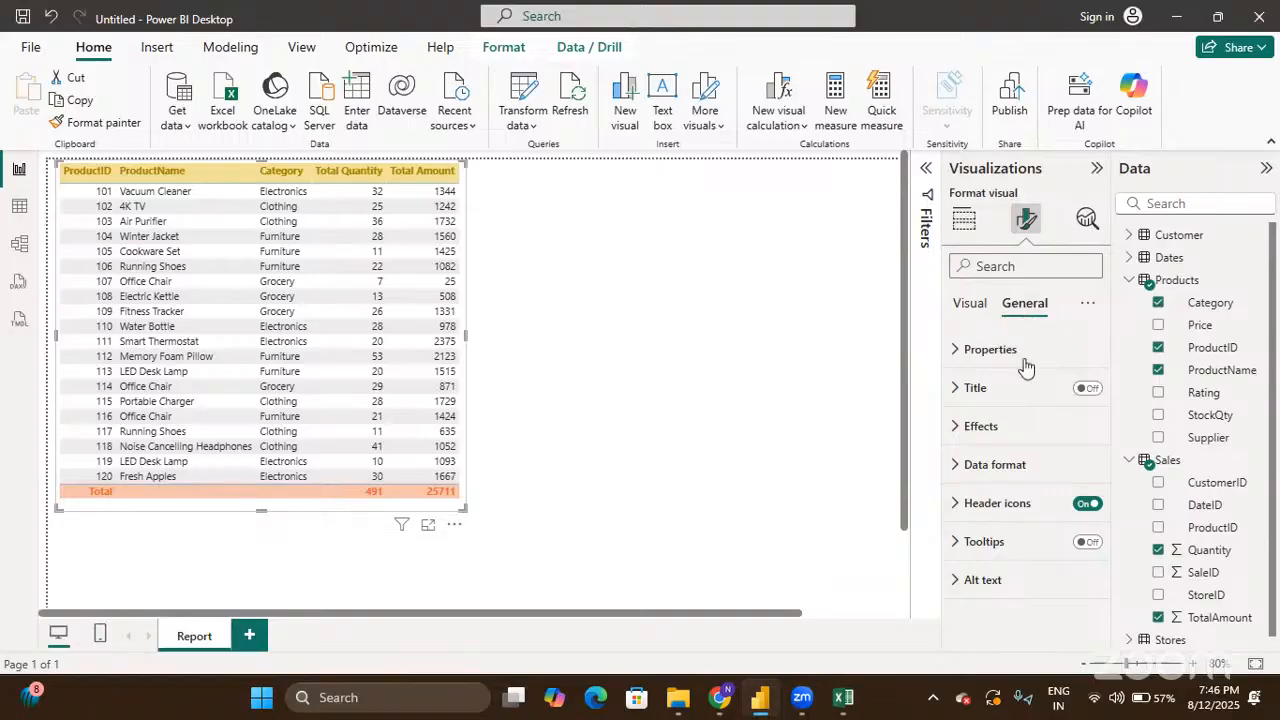
click(955, 351)
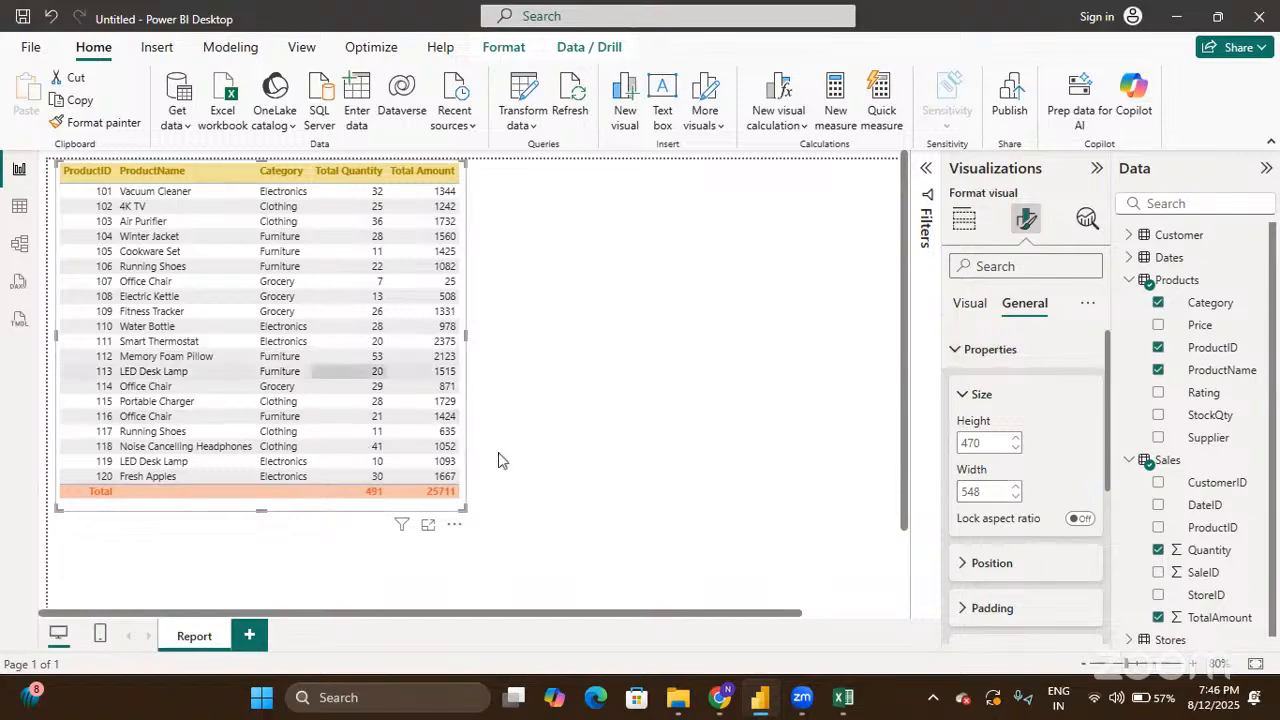
click(955, 355)
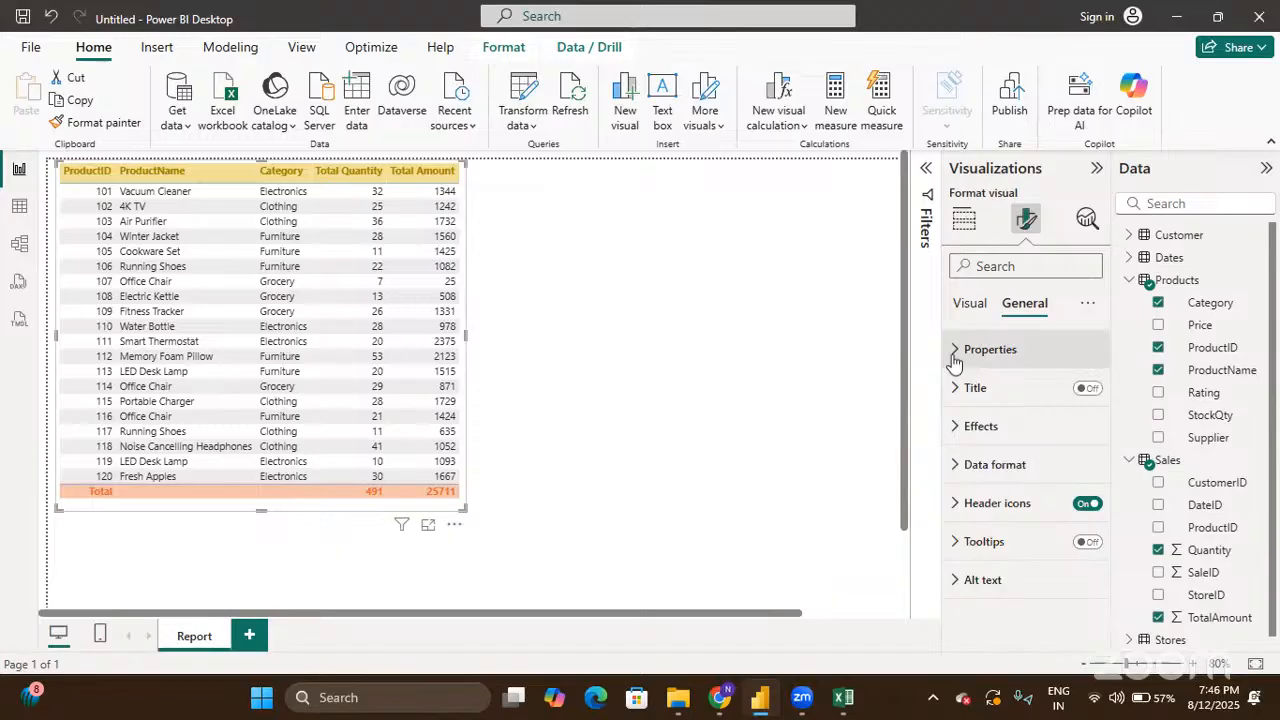
click(1088, 389)
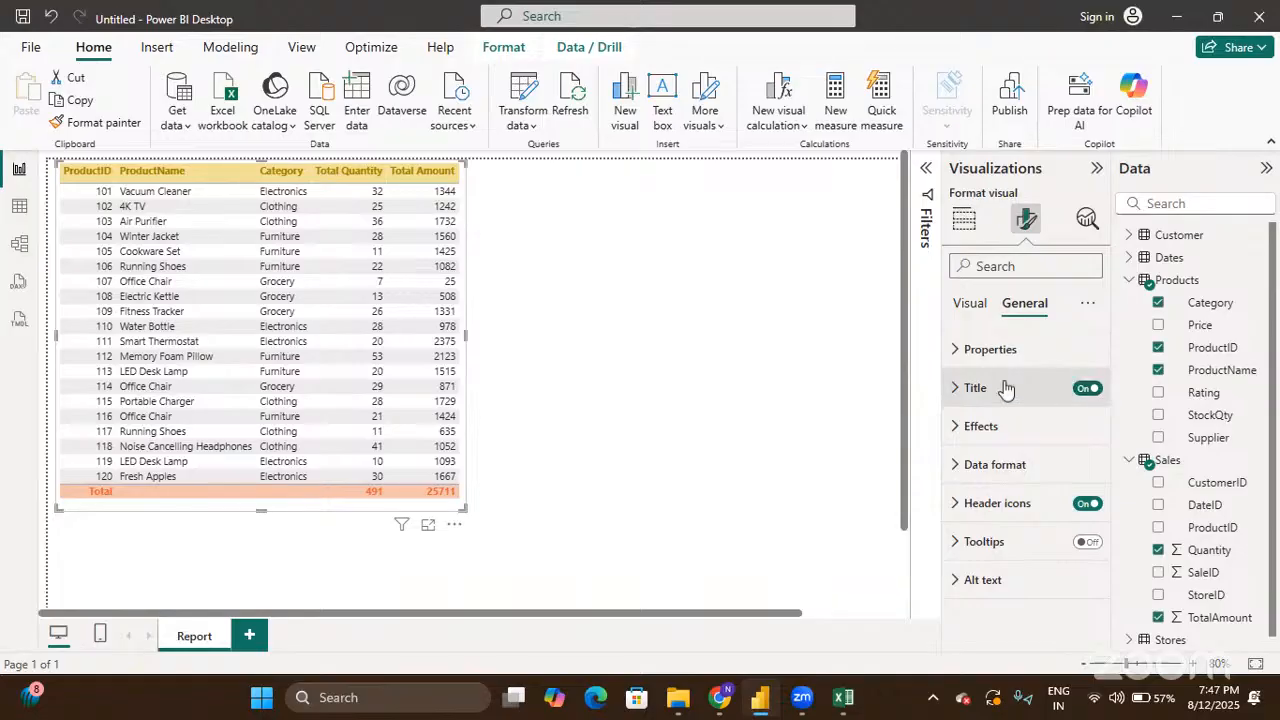
click(956, 390)
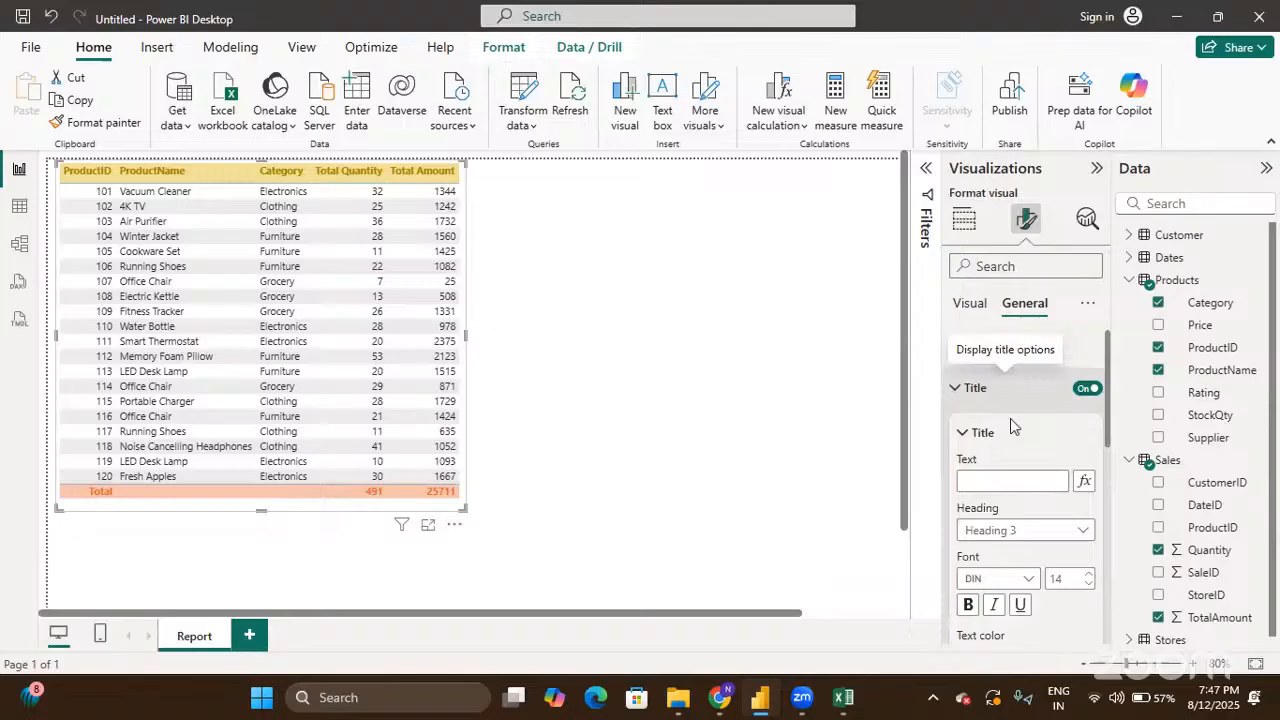
click(999, 481)
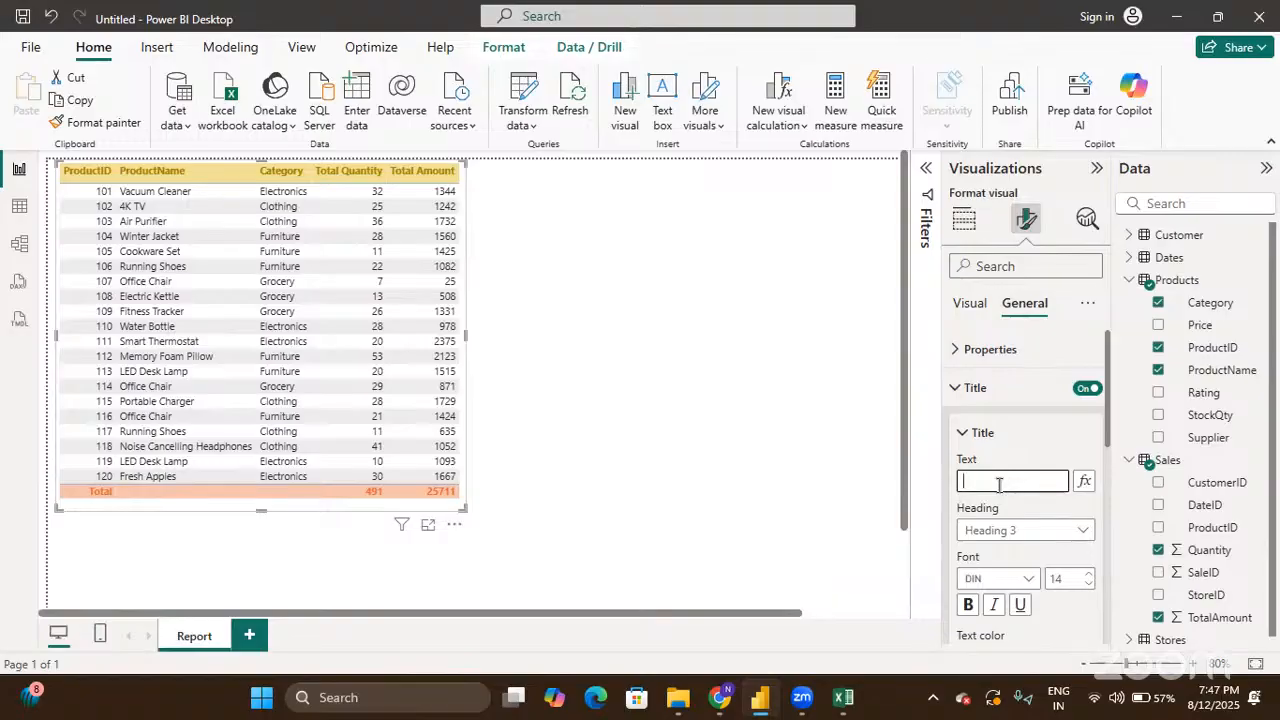
text(Ta)
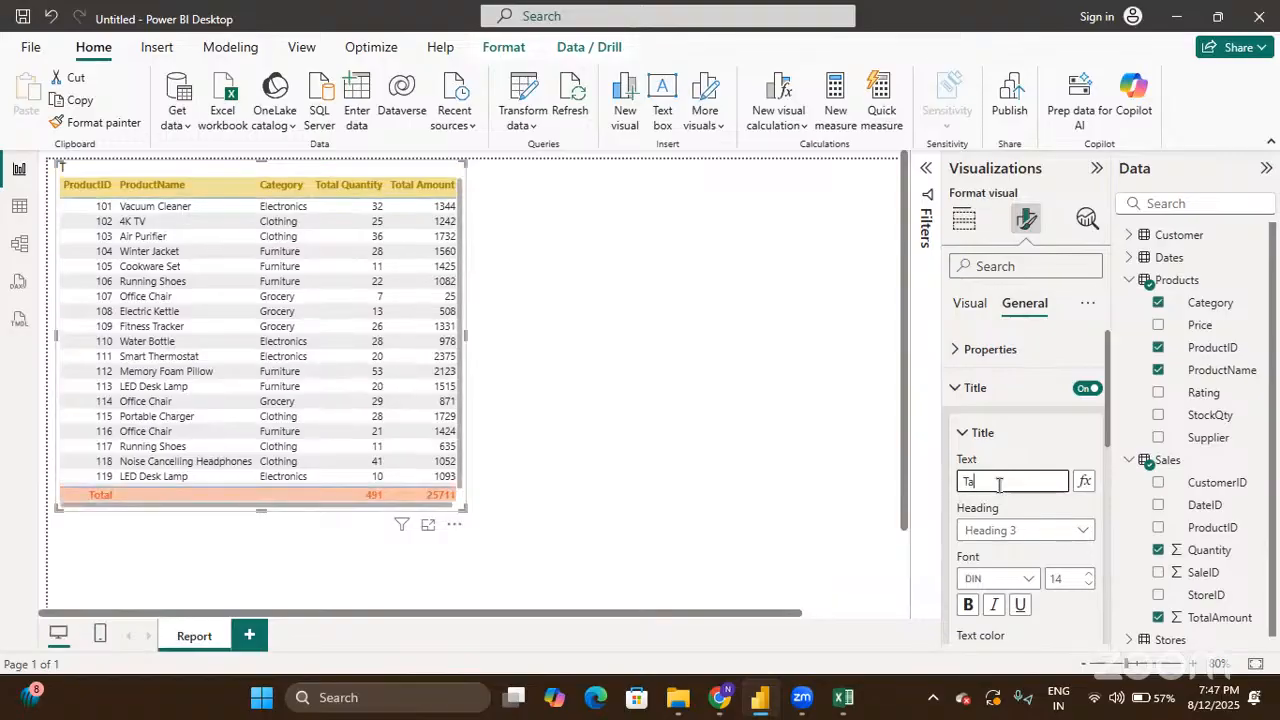
text(ble Chart)
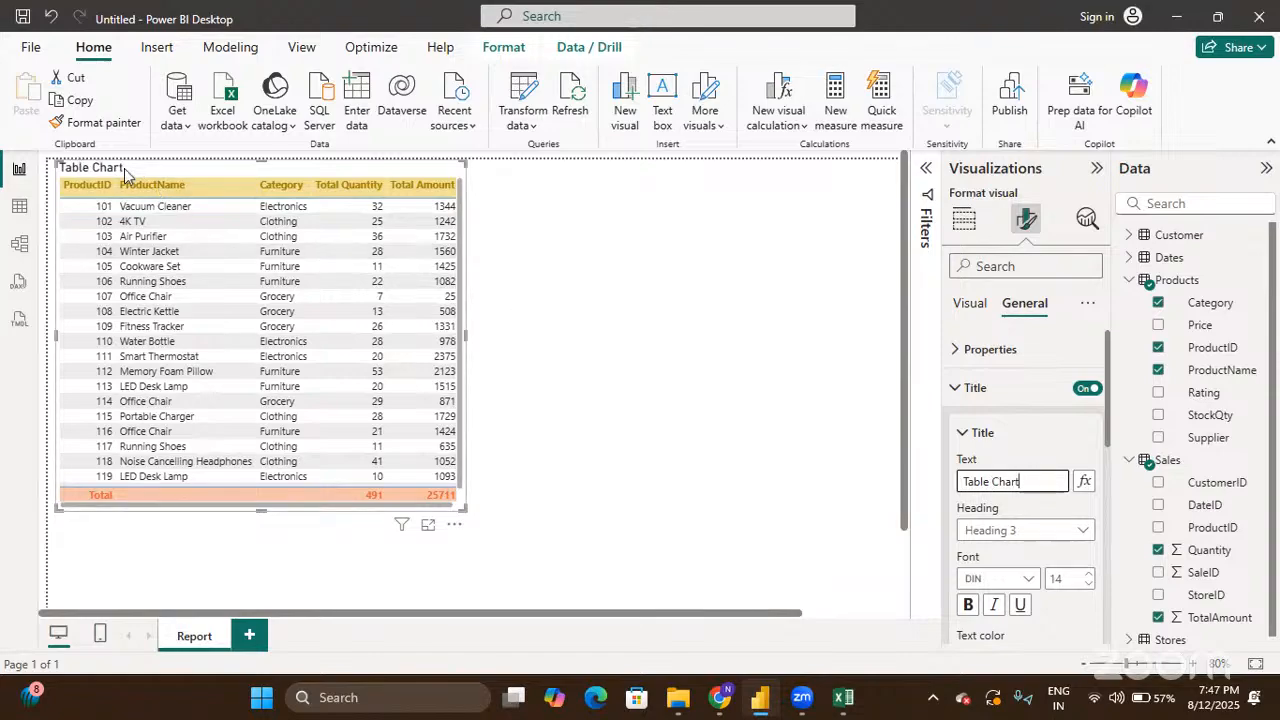
click(1006, 535)
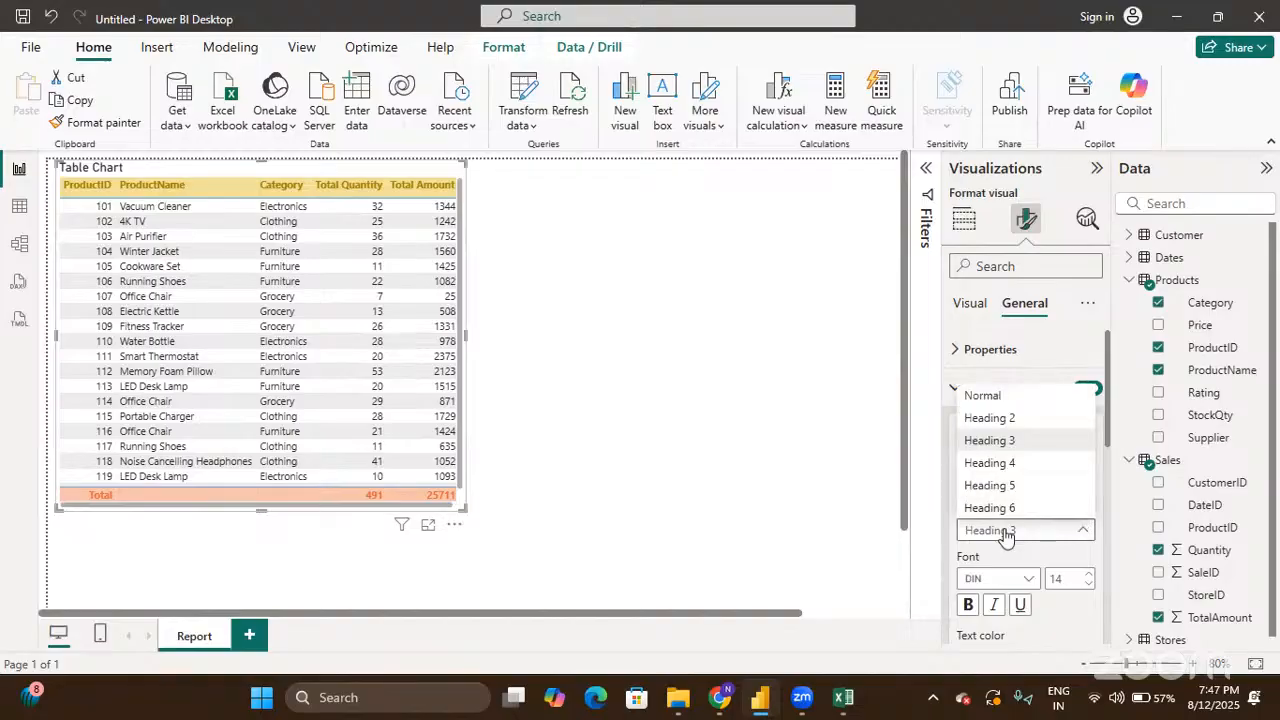
key(Escape)
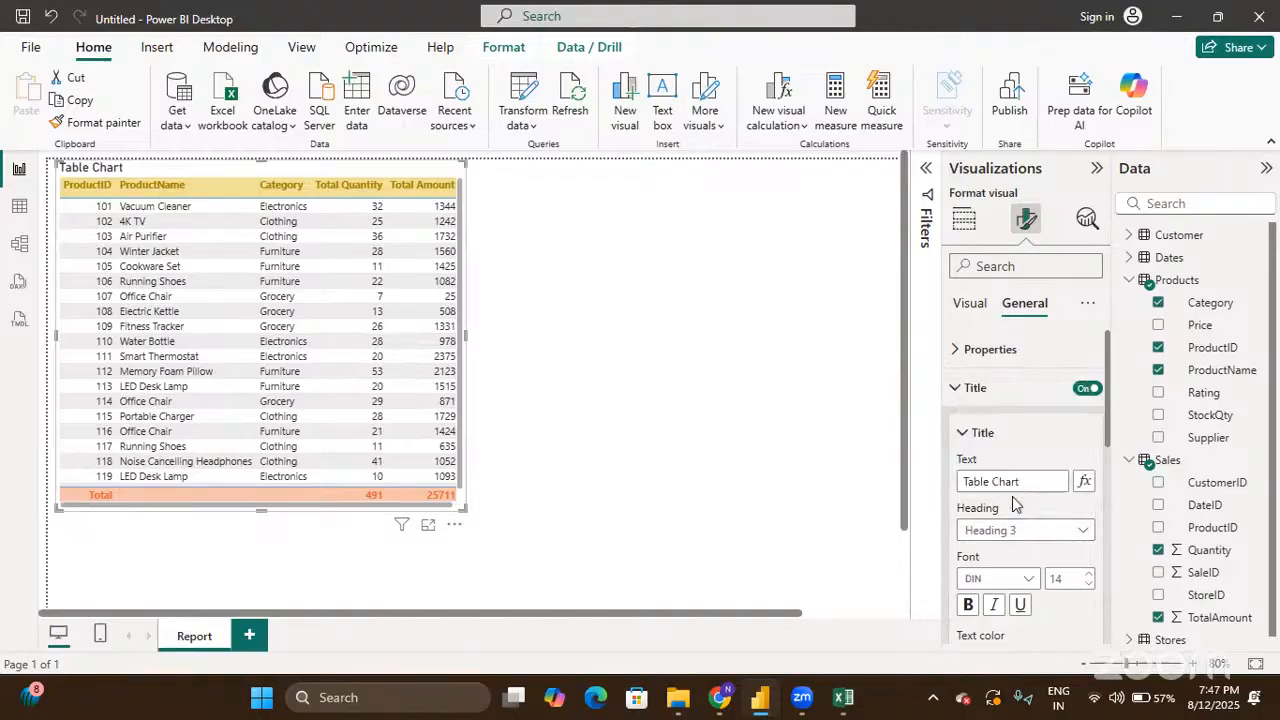
Step: Format the "Table Chart" title as bold Heading 6 text in the pink theme color
scroll(1013, 503, down, 1)
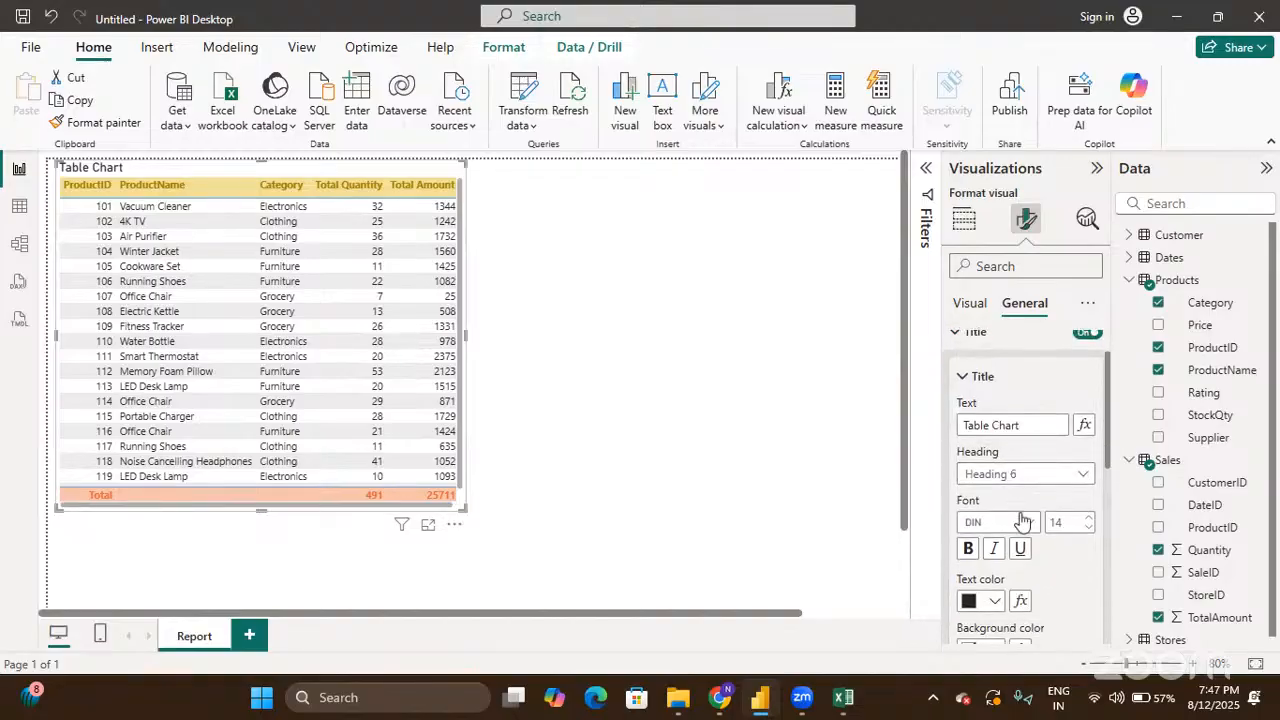
scroll(1036, 496, down, 1)
click(1021, 524)
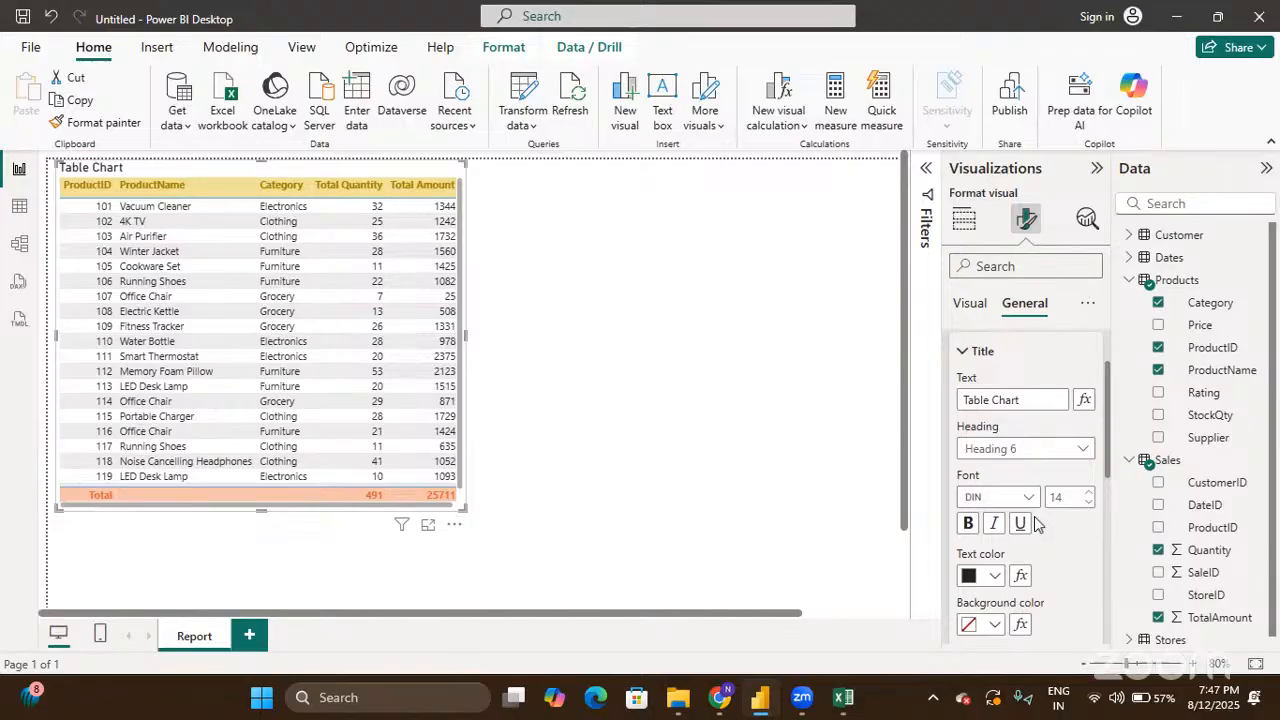
click(968, 524)
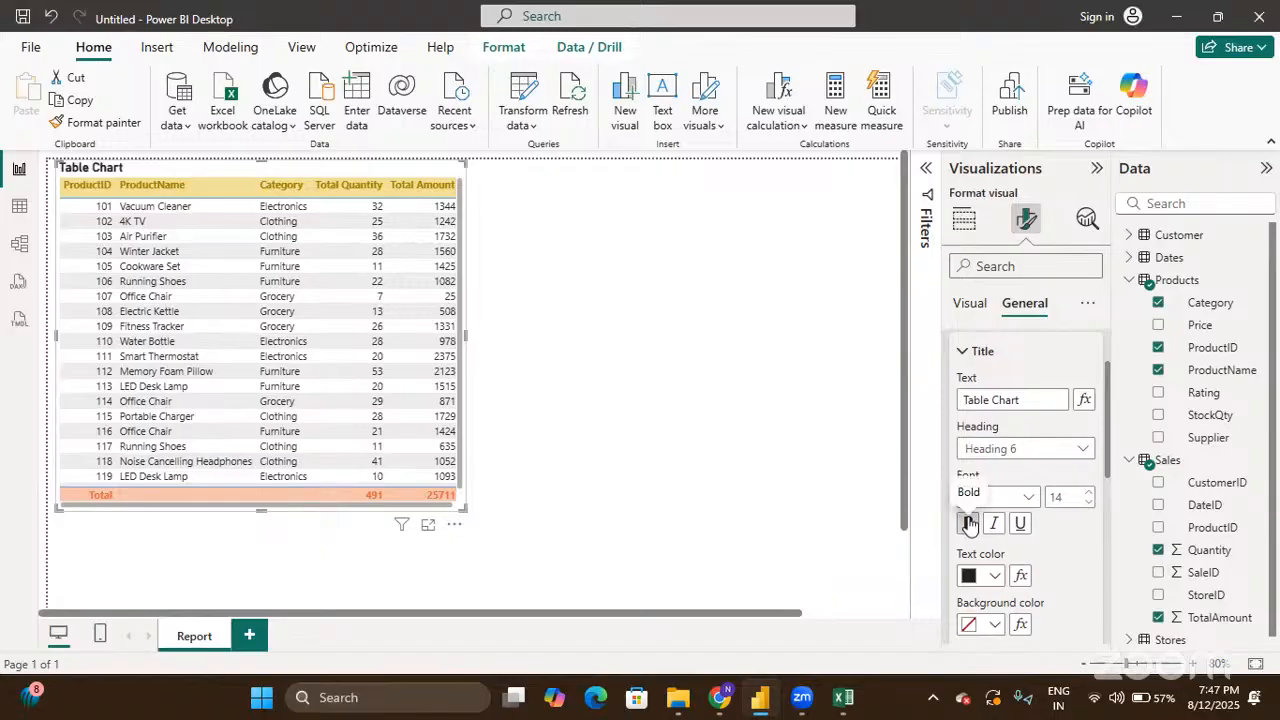
click(994, 576)
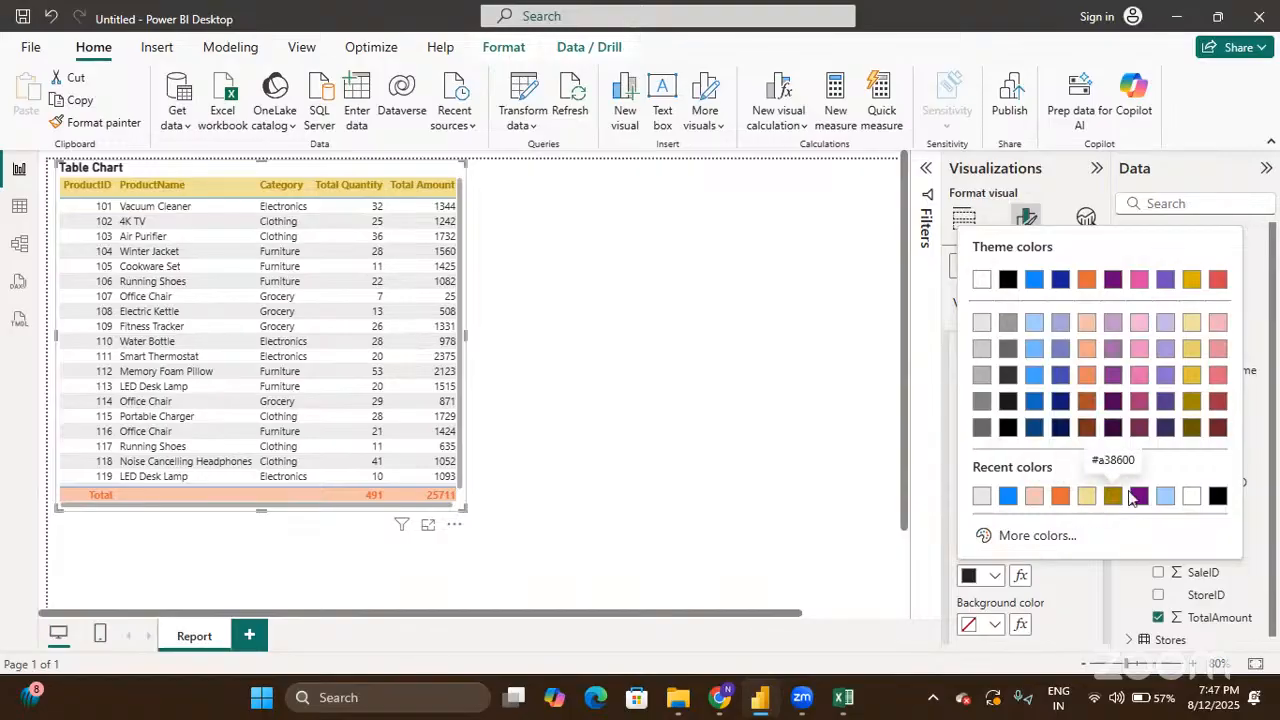
click(1138, 281)
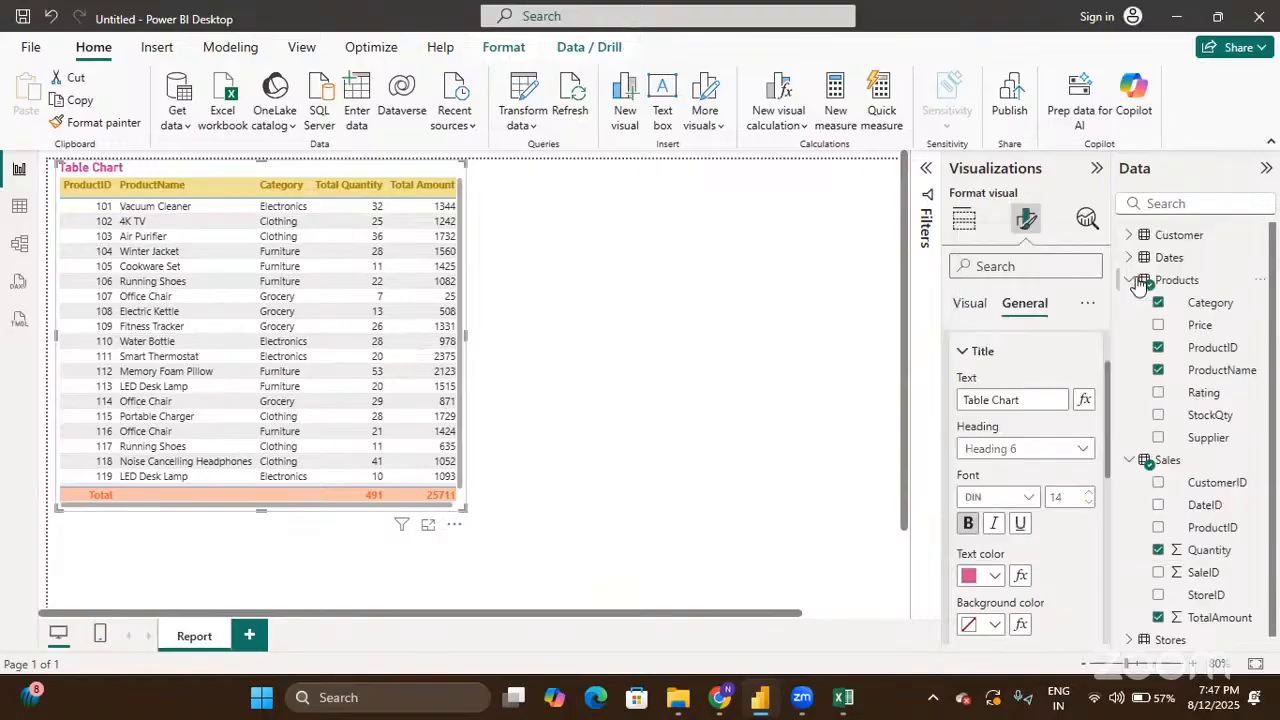
Step: Give the table title a light pink background and center it horizontally
scroll(1015, 598, down, 2)
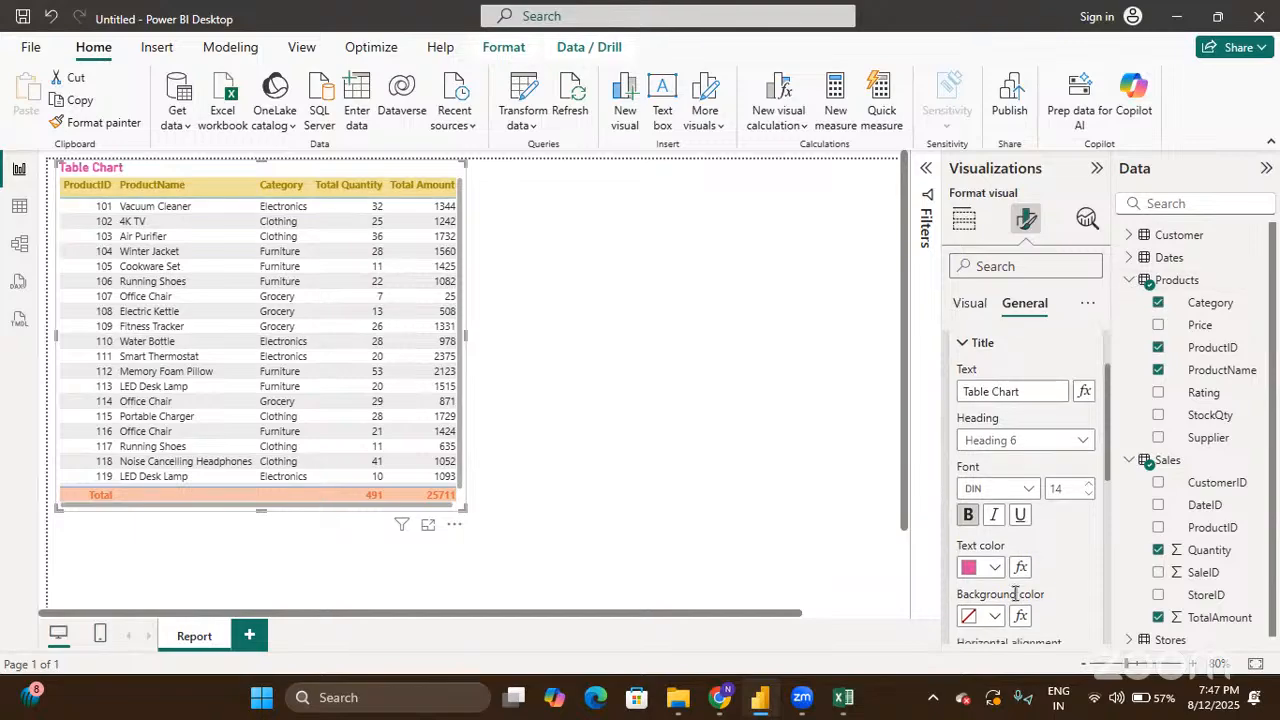
click(996, 569)
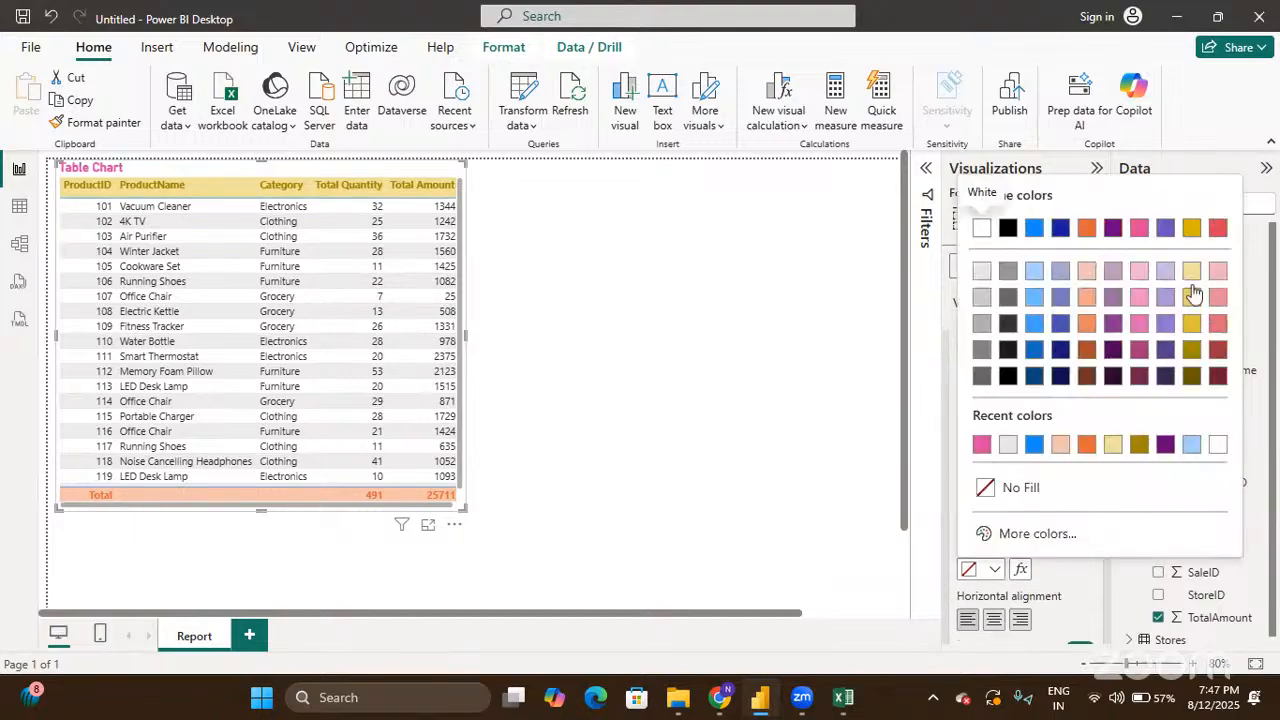
click(1144, 273)
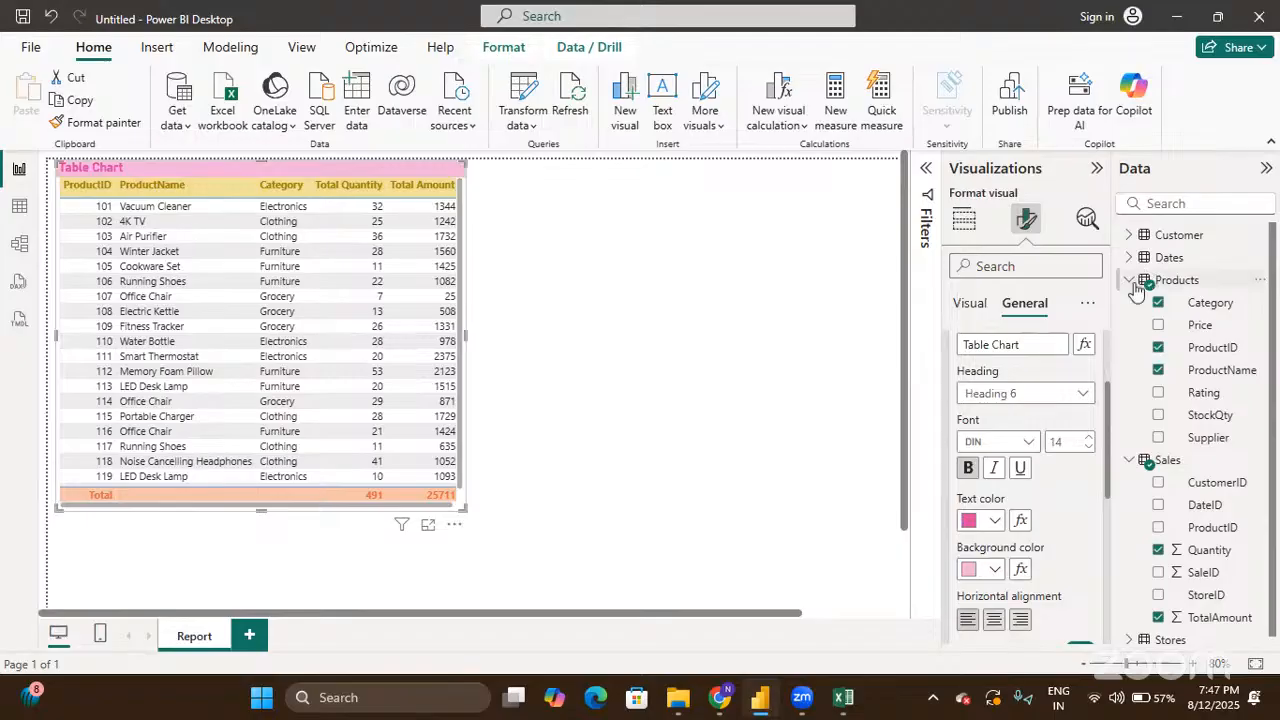
scroll(1005, 530, down, 2)
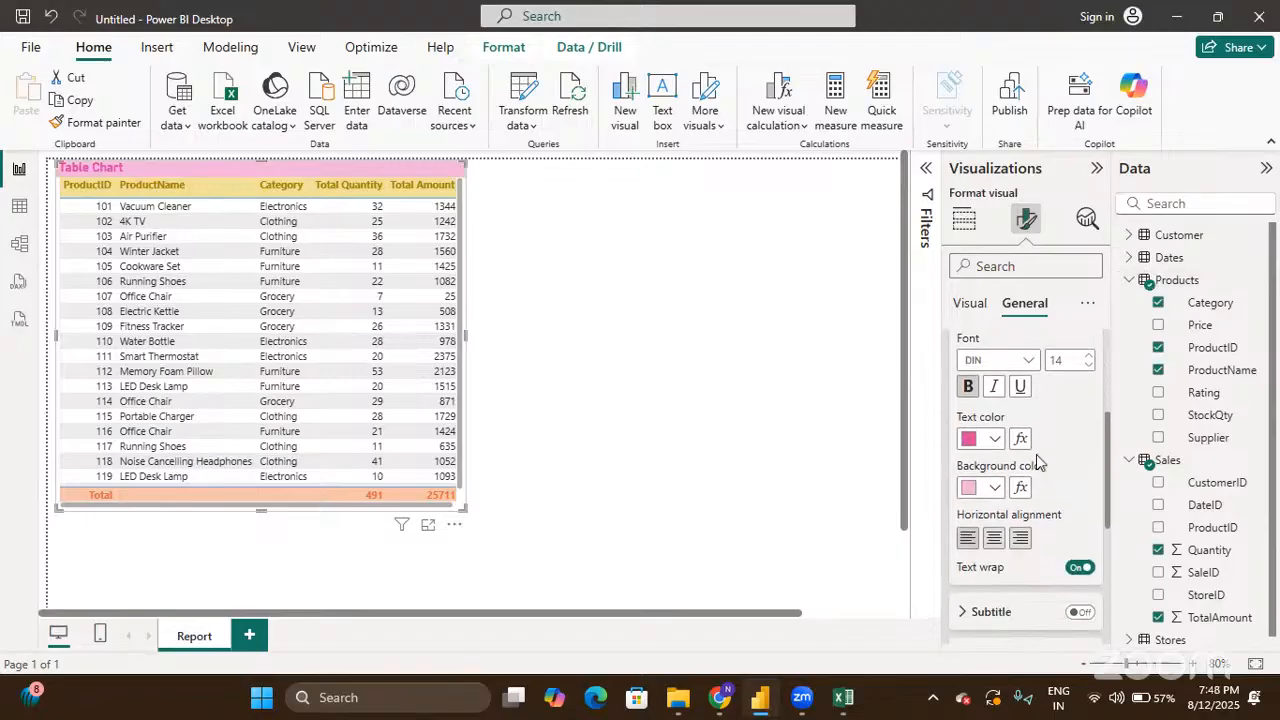
click(996, 540)
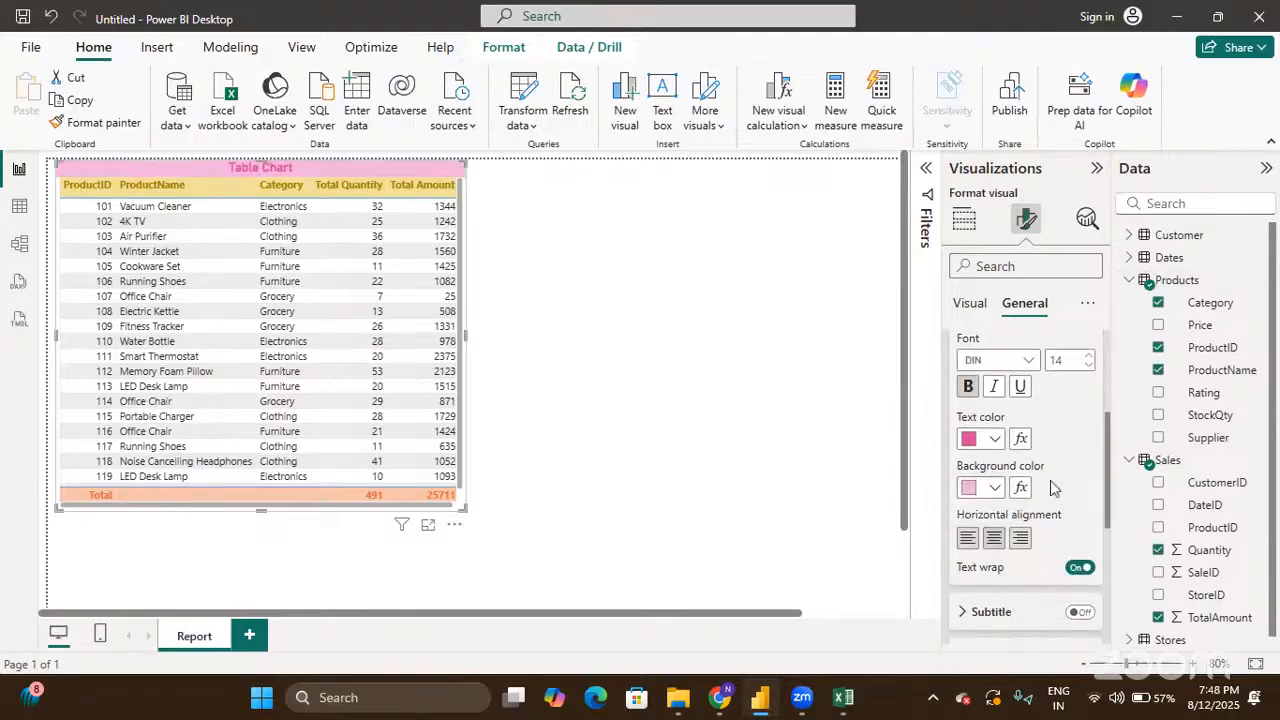
Step: Increase the table title's font size to 25
scroll(1050, 480, up, 1)
click(1087, 402)
click(1087, 402)
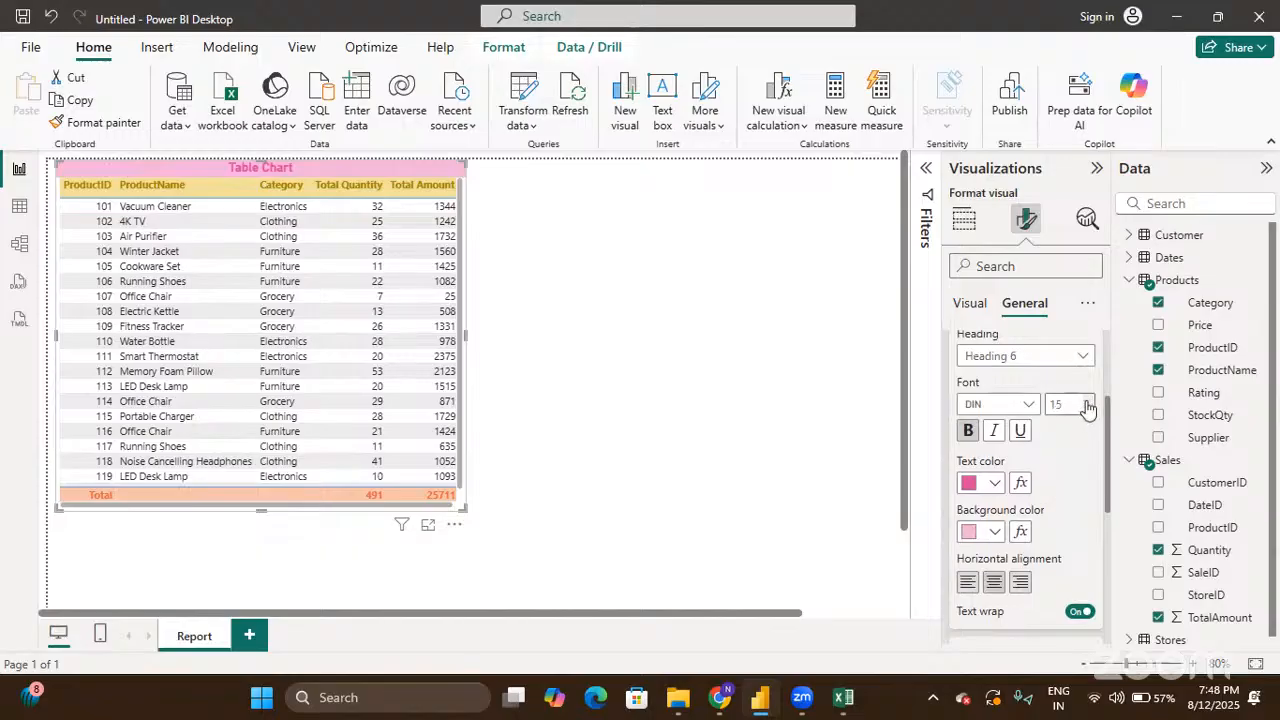
click(1087, 402)
click(1087, 402)
click(1087, 402)
click(1087, 402)
click(1087, 402)
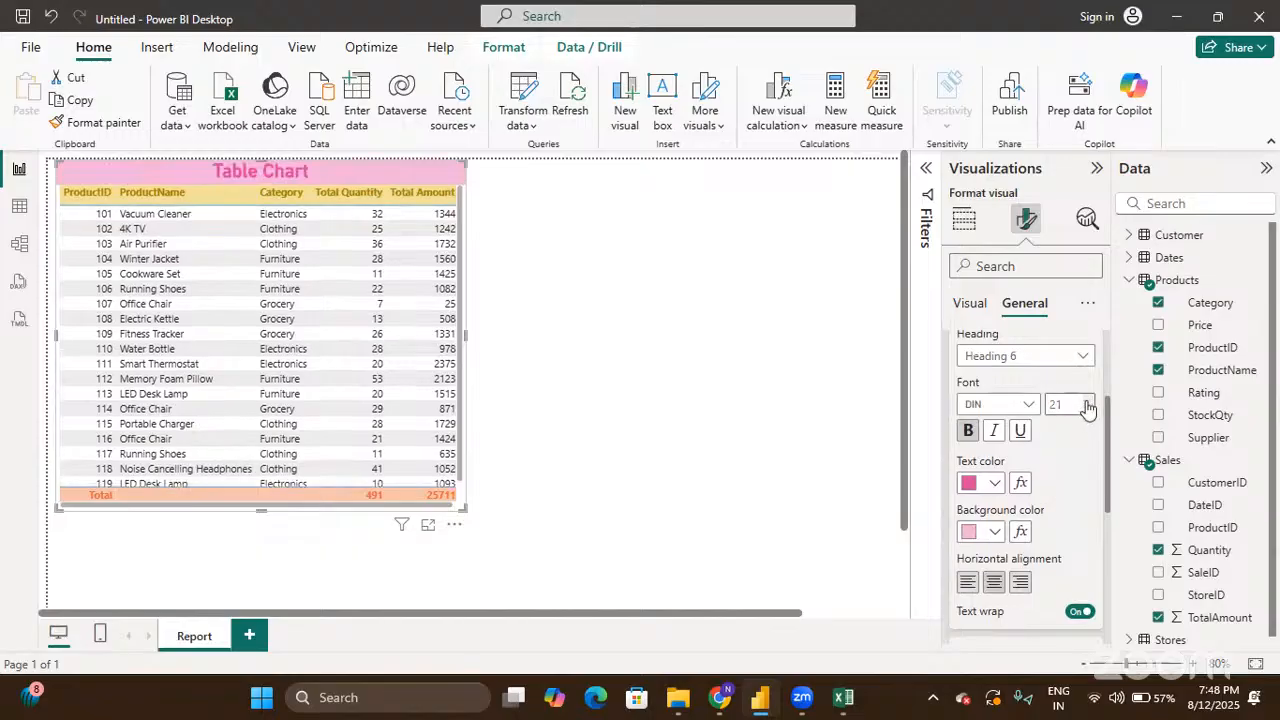
click(1087, 402)
click(1087, 402)
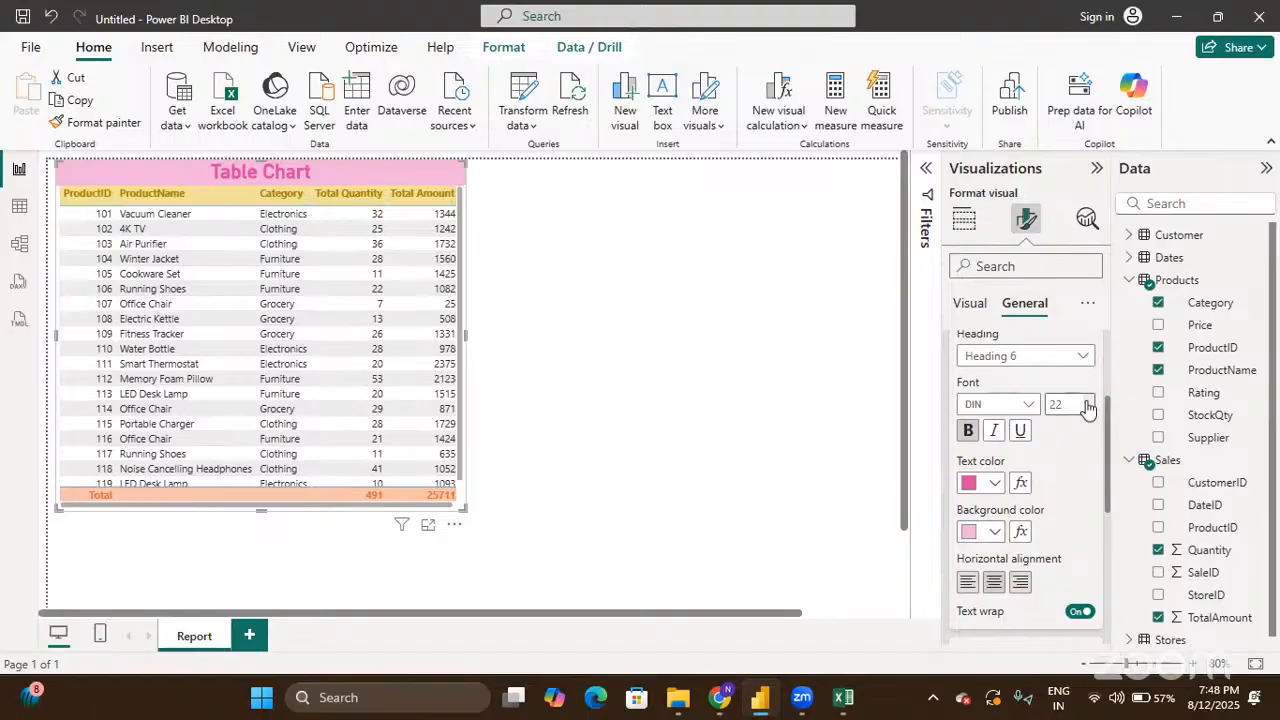
click(1087, 402)
click(1087, 402)
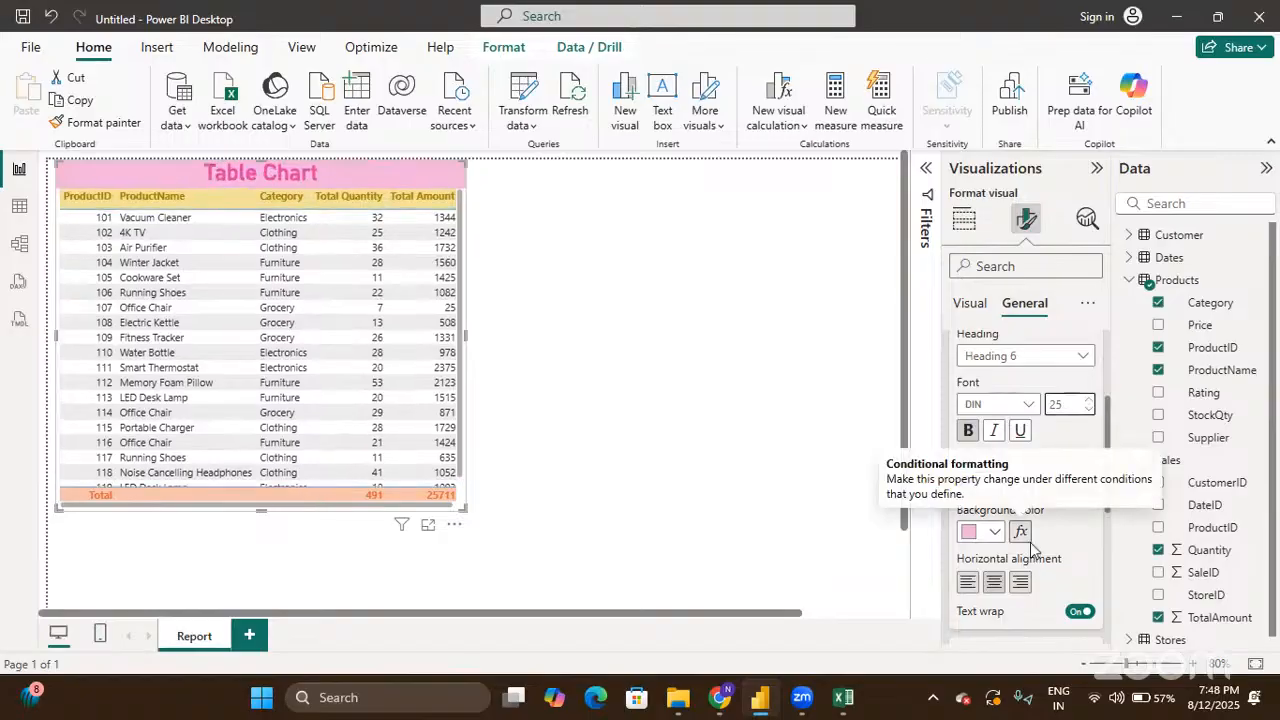
Step: Make the table visual slightly taller to fit all its rows, and move it flush into the page's upper-left corner
scroll(1031, 548, down, 2)
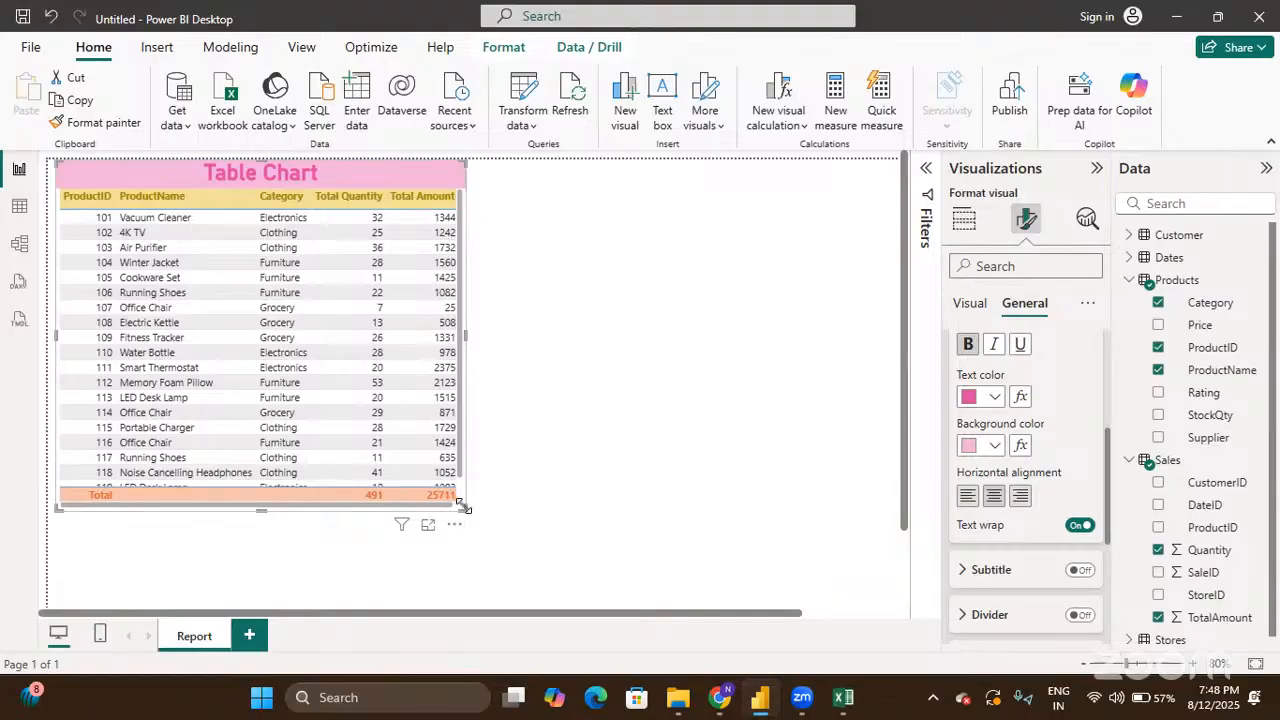
mouse_move(463, 507)
mouse_down()
mouse_move(486, 551)
mouse_move(463, 519)
mouse_up()
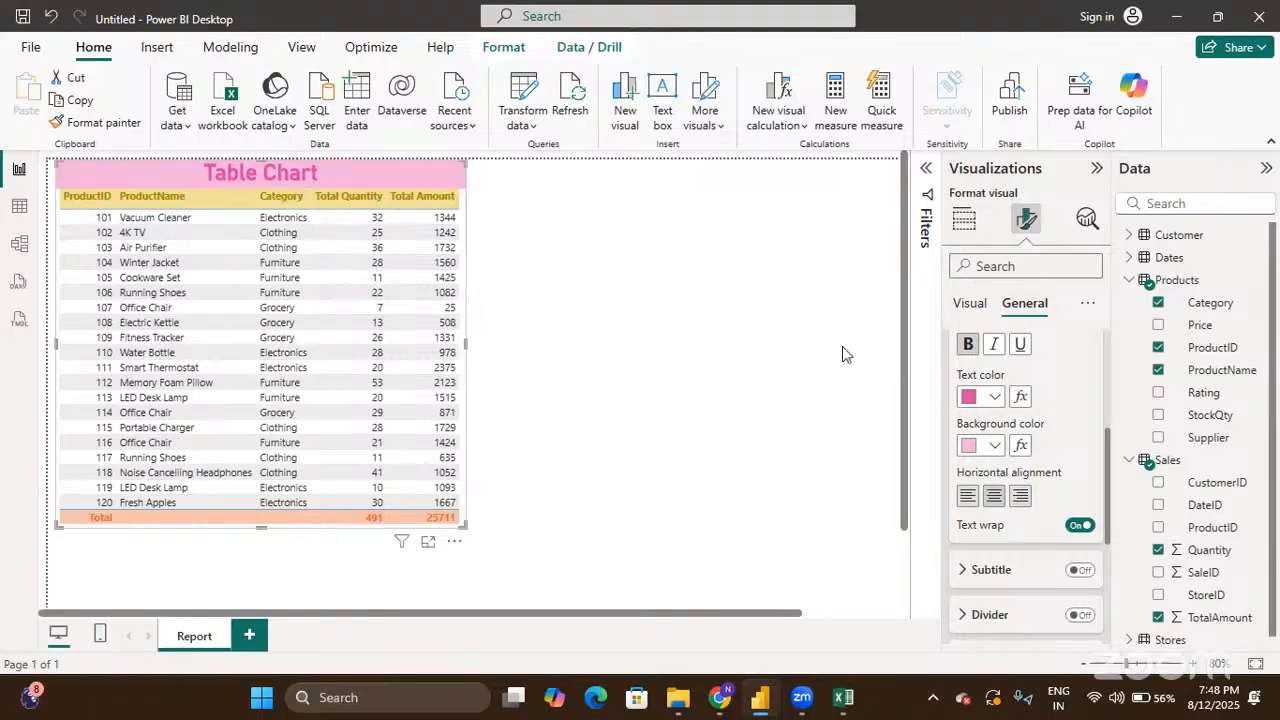
click(488, 514)
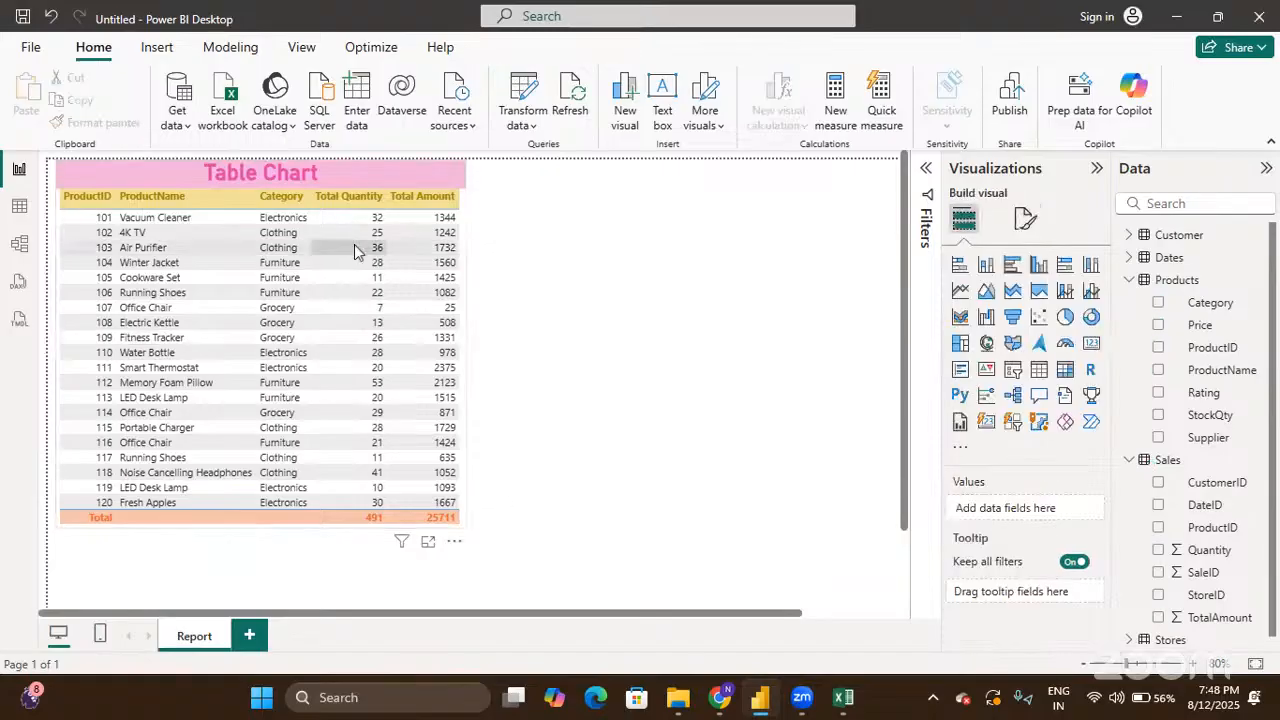
click(388, 185)
drag(382, 178, 329, 164)
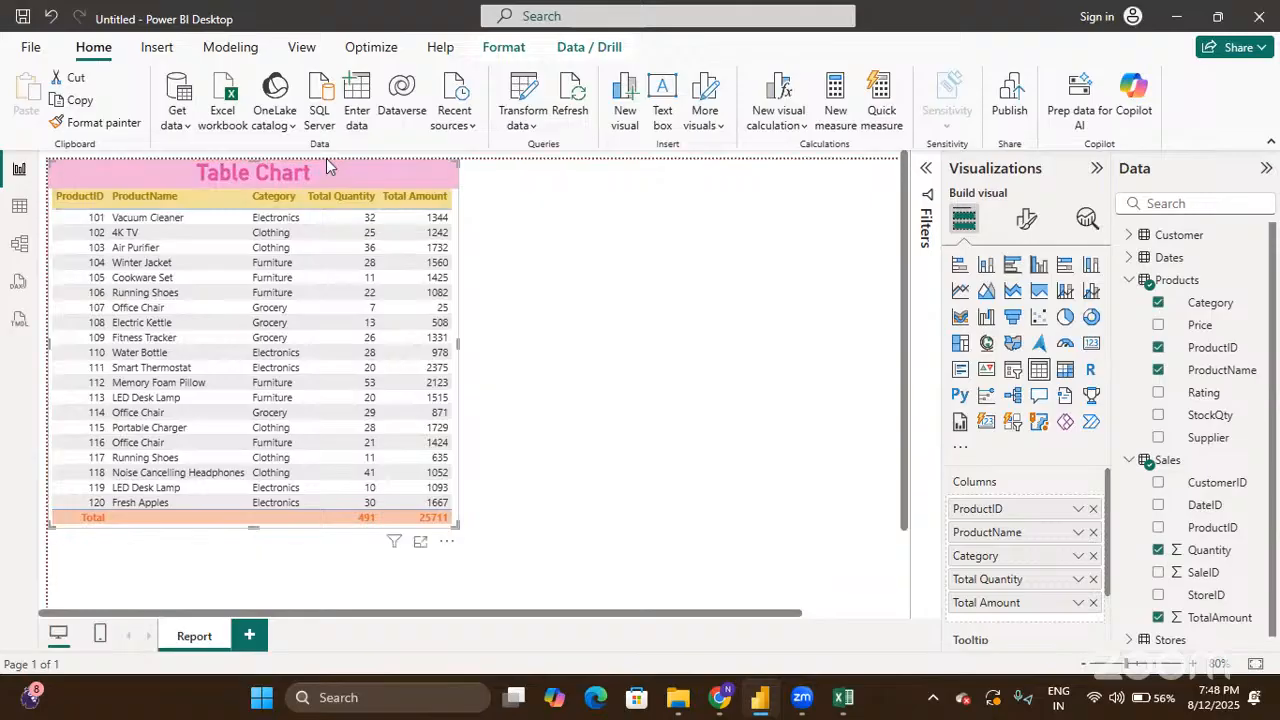
click(542, 388)
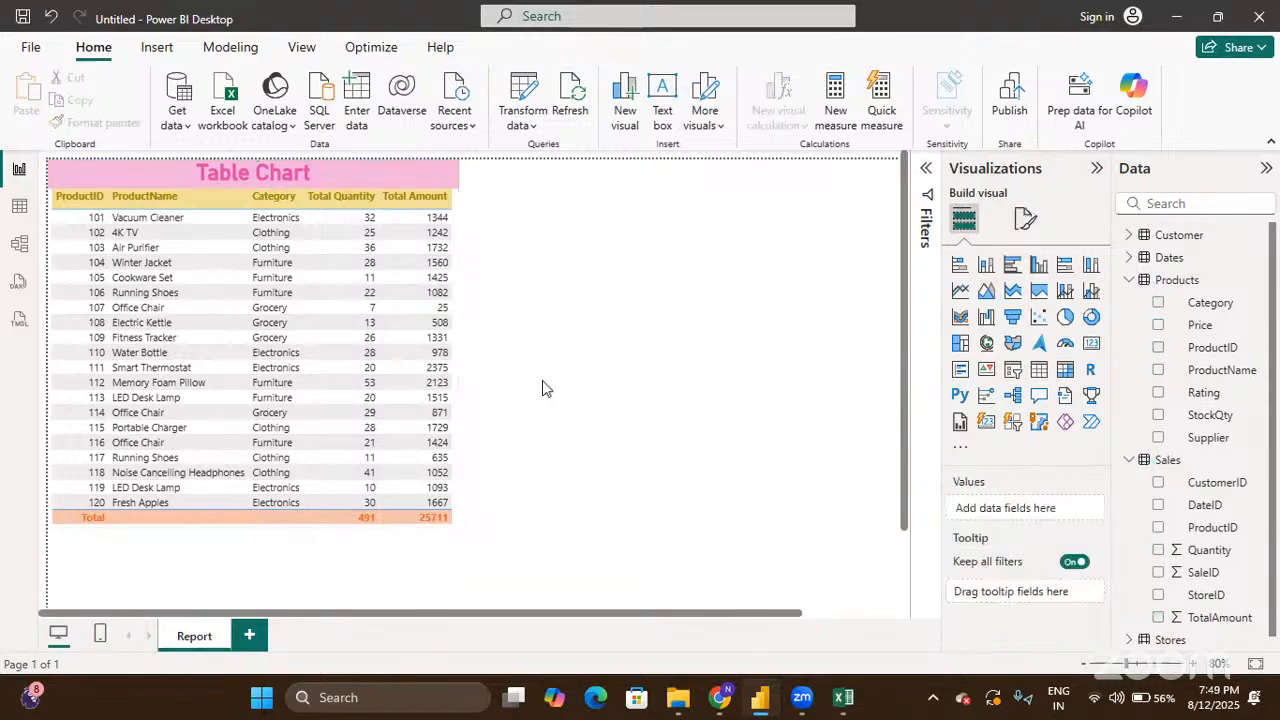
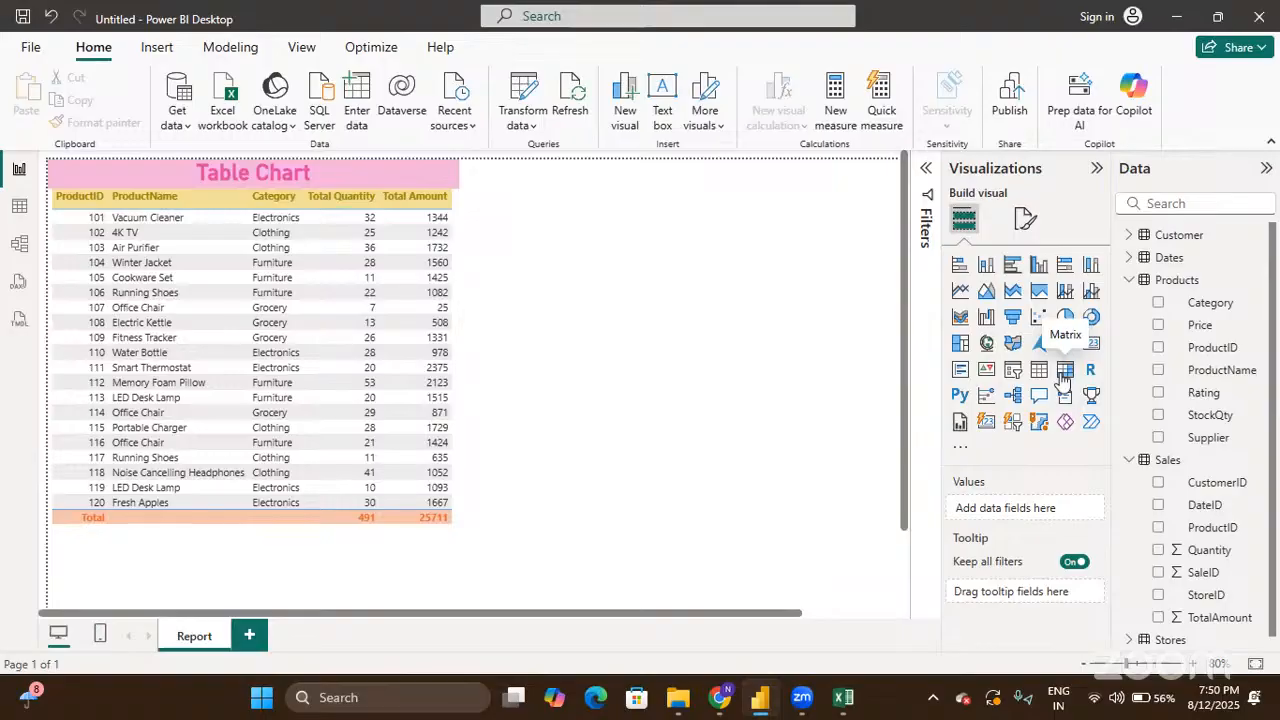
Step: Insert a matrix visual directly beside the table on its right, aligned with the page's top edge and stretched to the table's height
click(1064, 372)
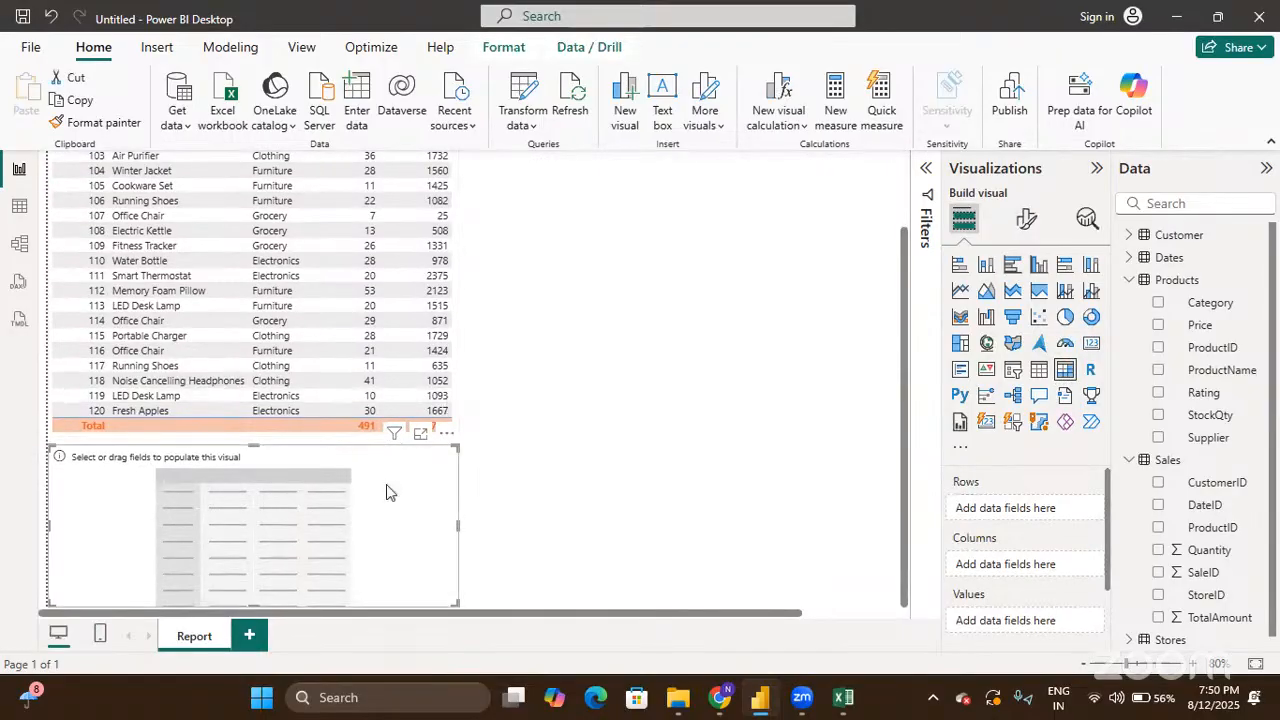
drag(362, 529, 772, 253)
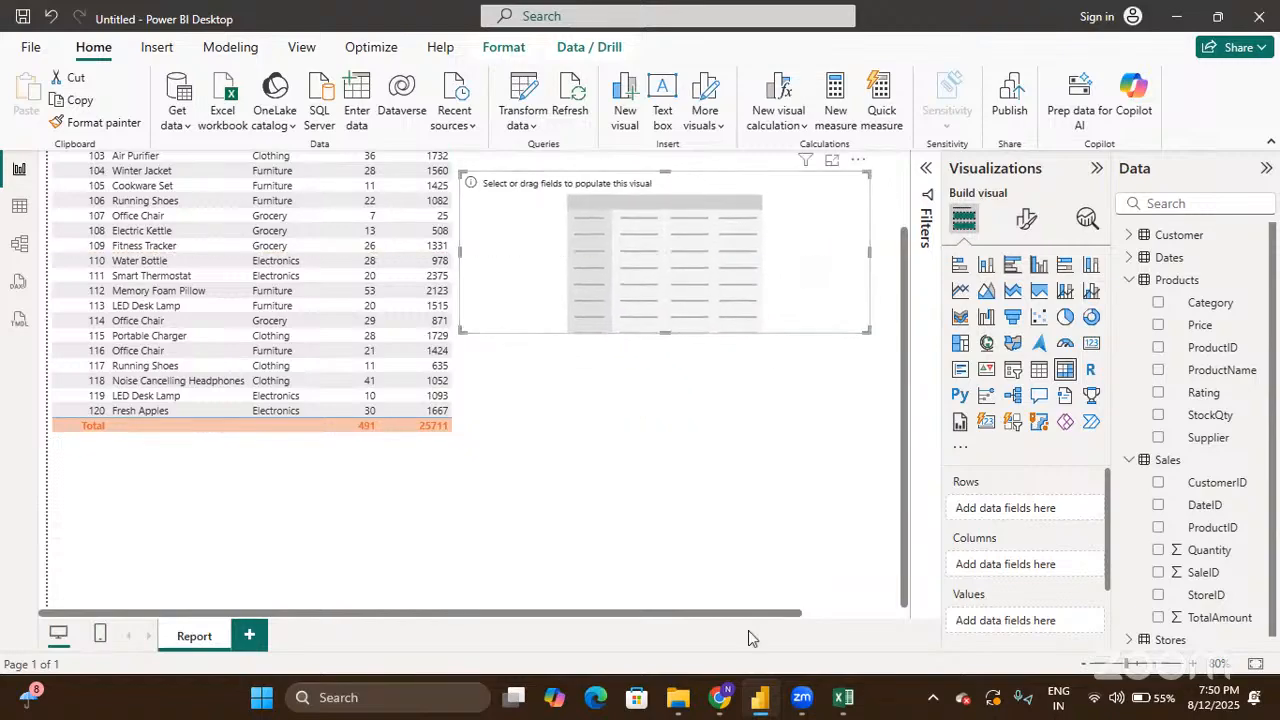
scroll(706, 448, up, 2)
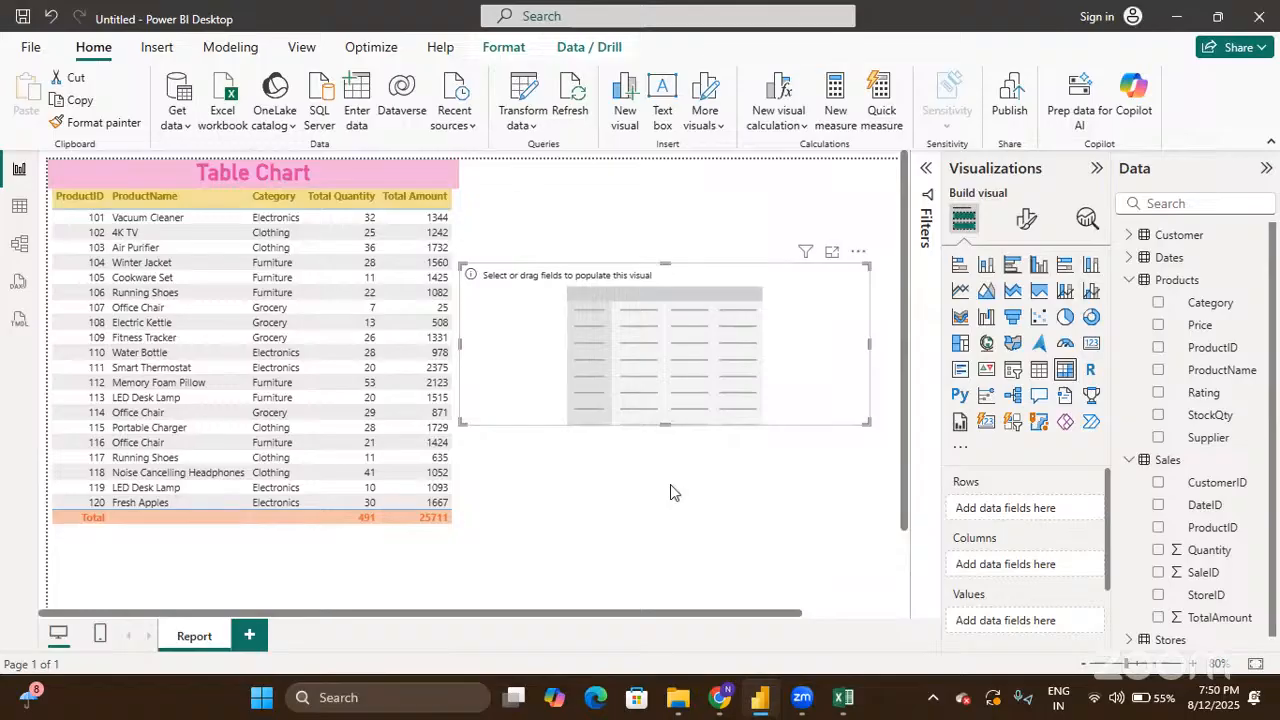
drag(662, 368, 654, 216)
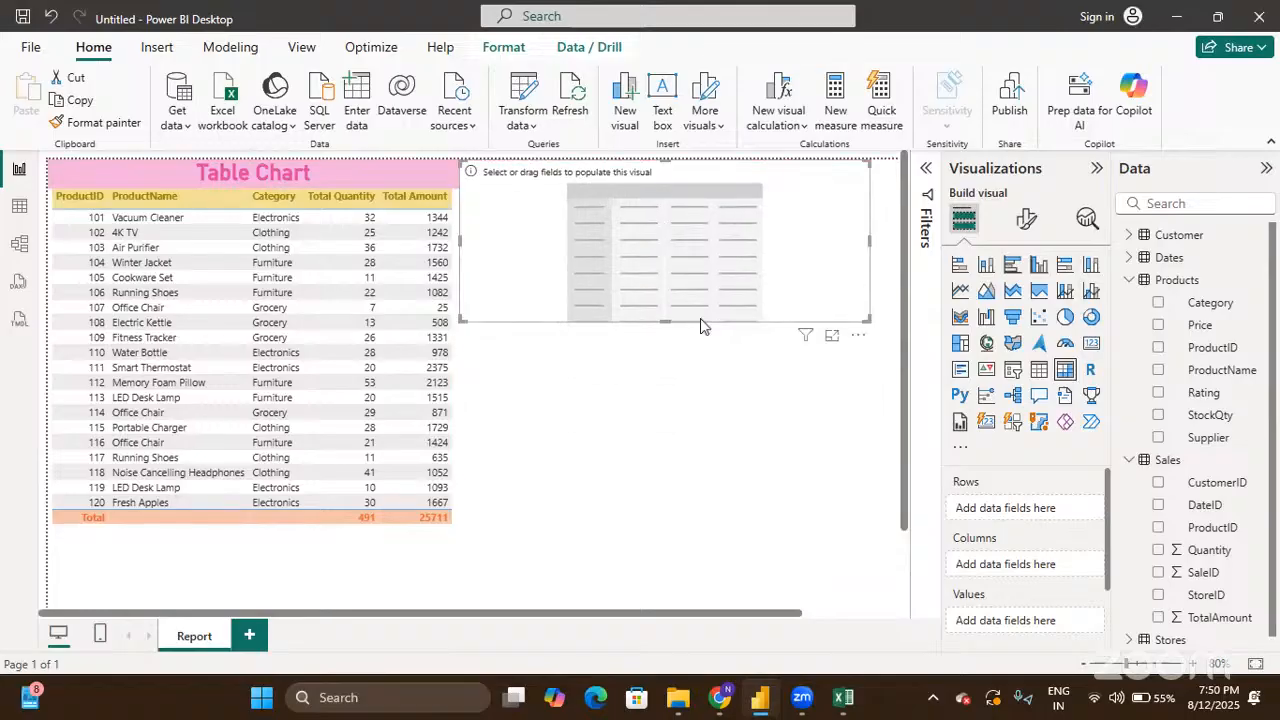
drag(663, 316, 662, 520)
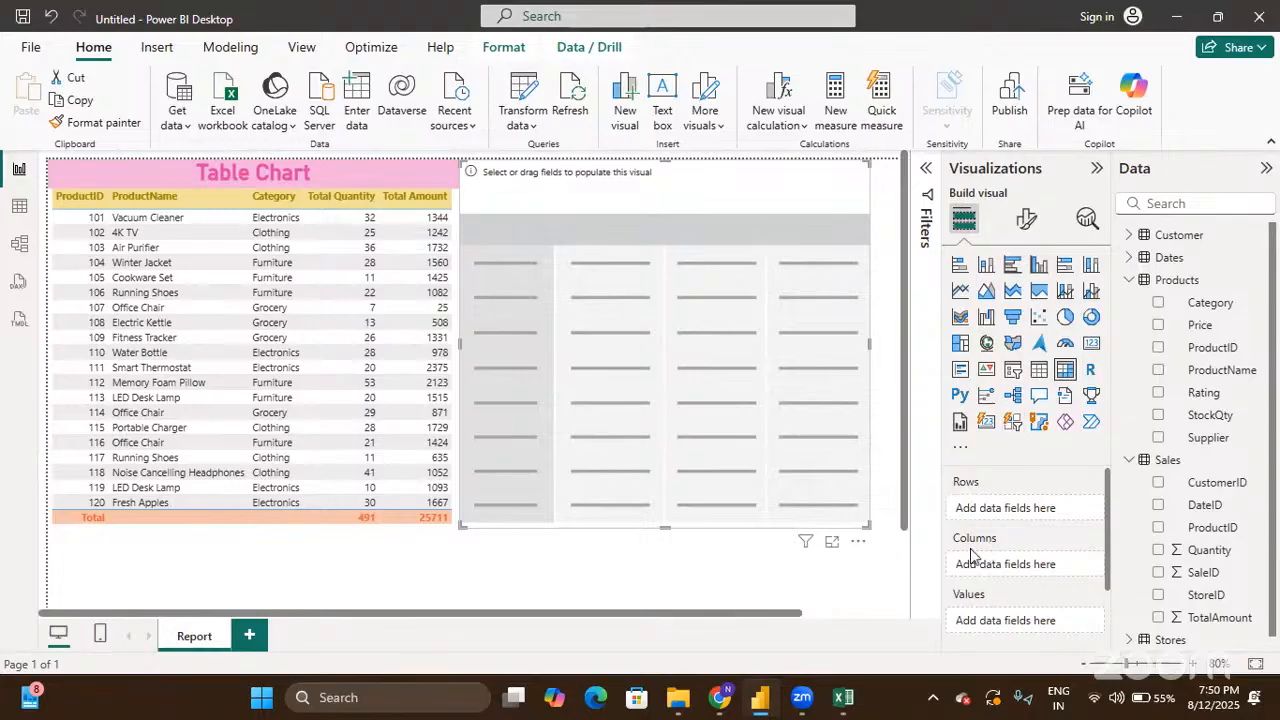
Step: Add Category and then ProductName from Products as the matrix's row fields, leaving its column fields empty
scroll(970, 555, down, 1)
scroll(970, 555, down, 2)
scroll(970, 555, up, 2)
scroll(970, 555, down, 2)
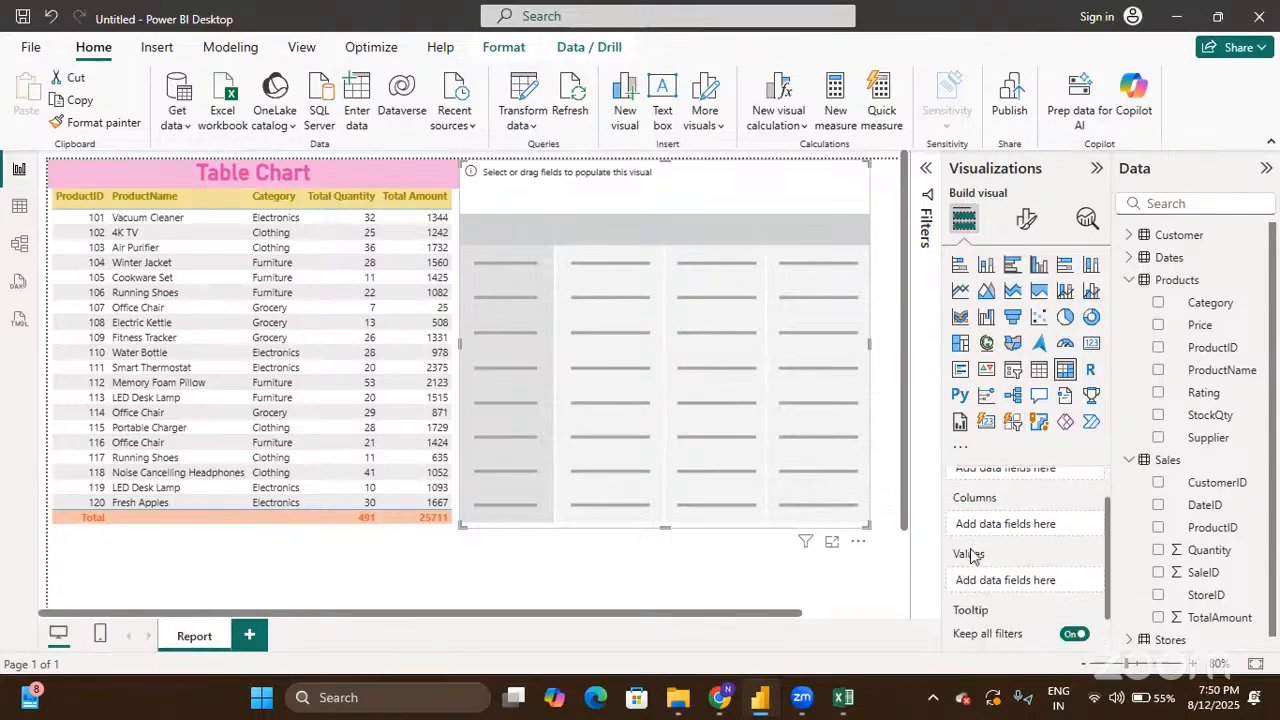
scroll(970, 555, up, 3)
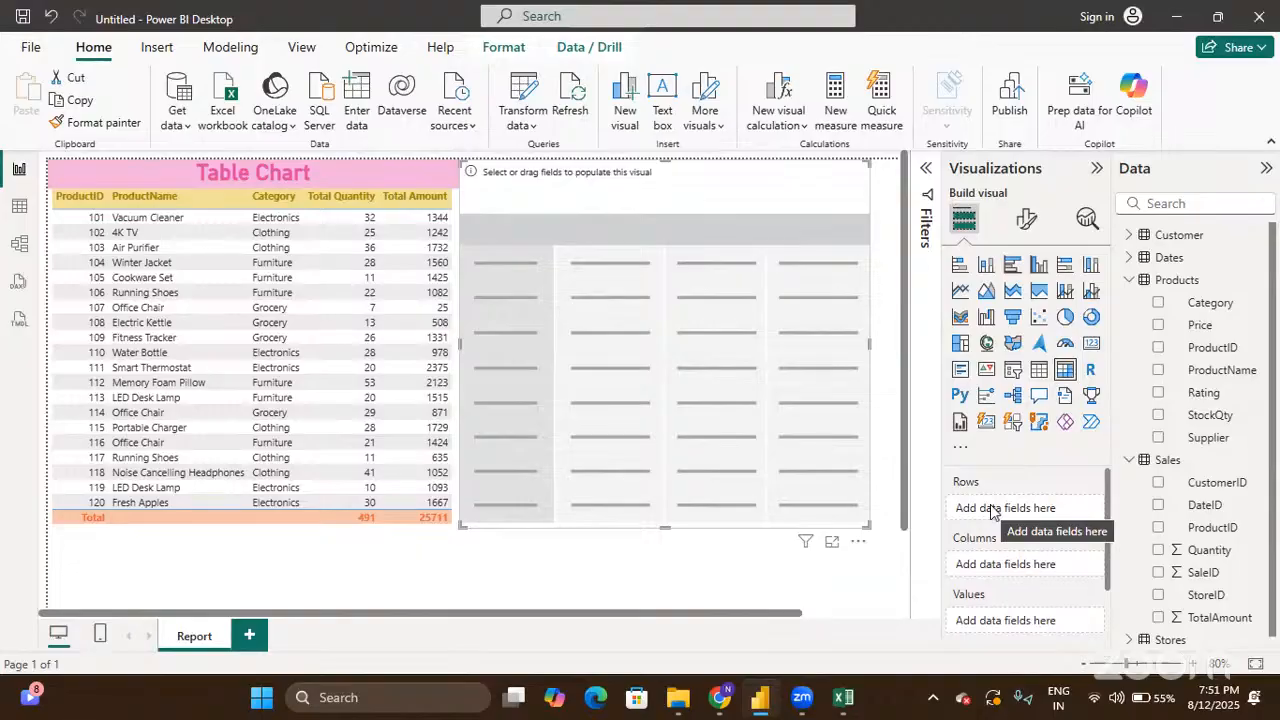
click(1157, 305)
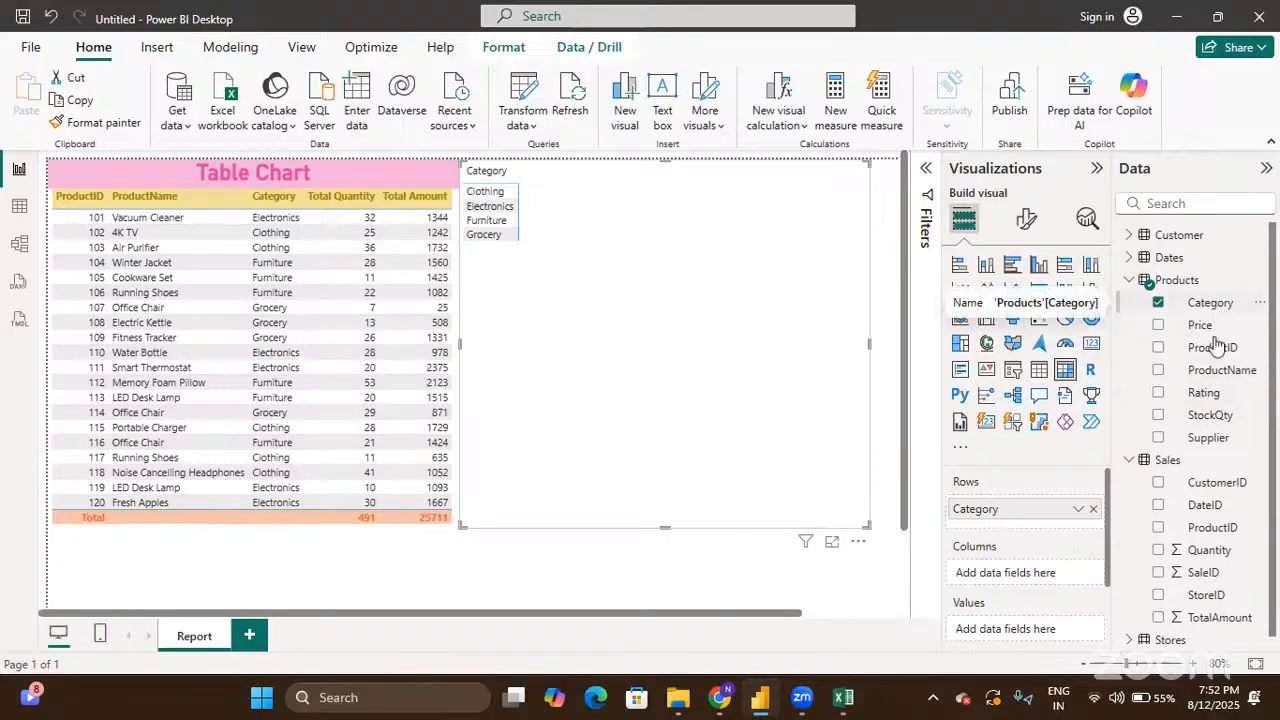
click(1159, 372)
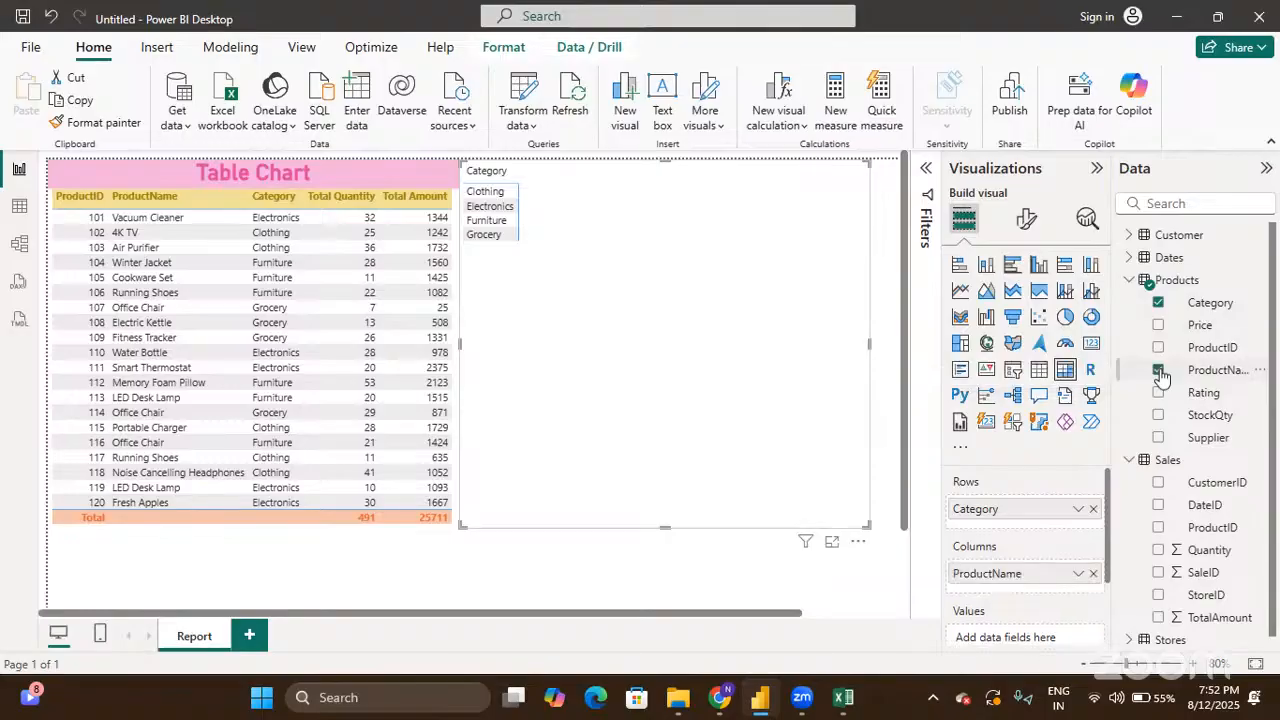
click(1093, 573)
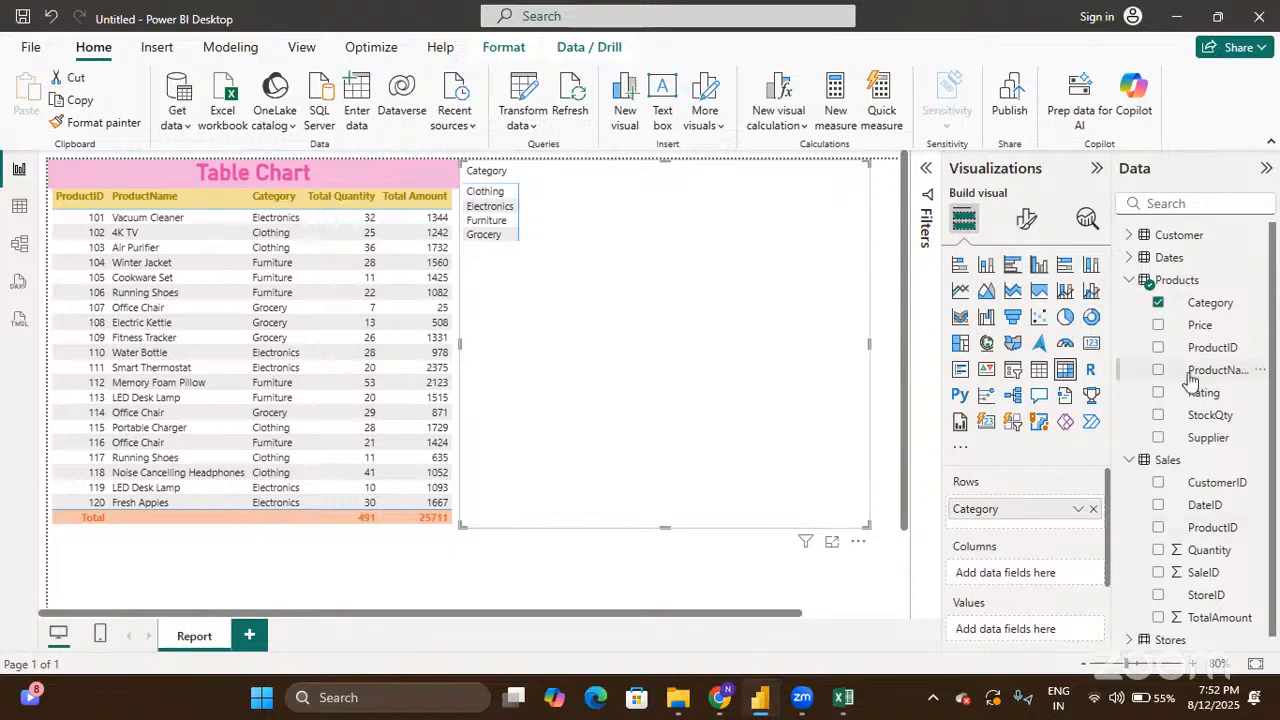
drag(1192, 376, 1012, 524)
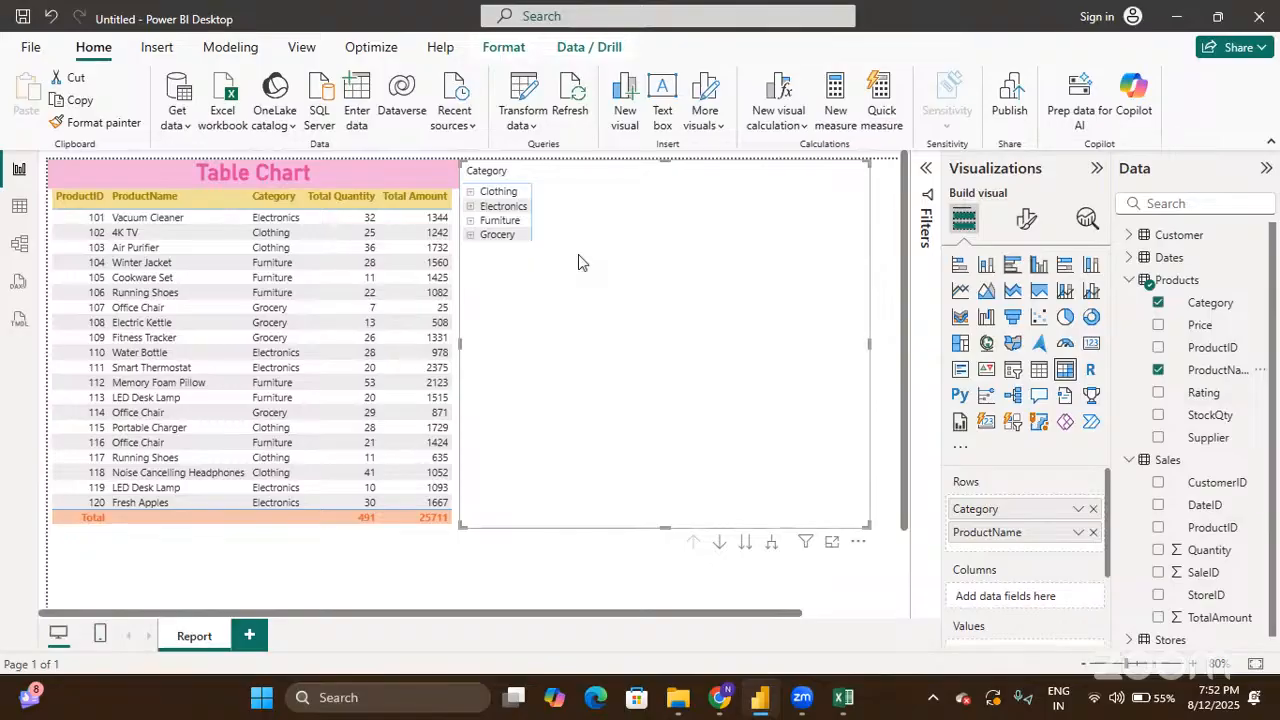
Step: Expand and collapse the Clothing and Electronics categories in the matrix to view the products under each
click(470, 193)
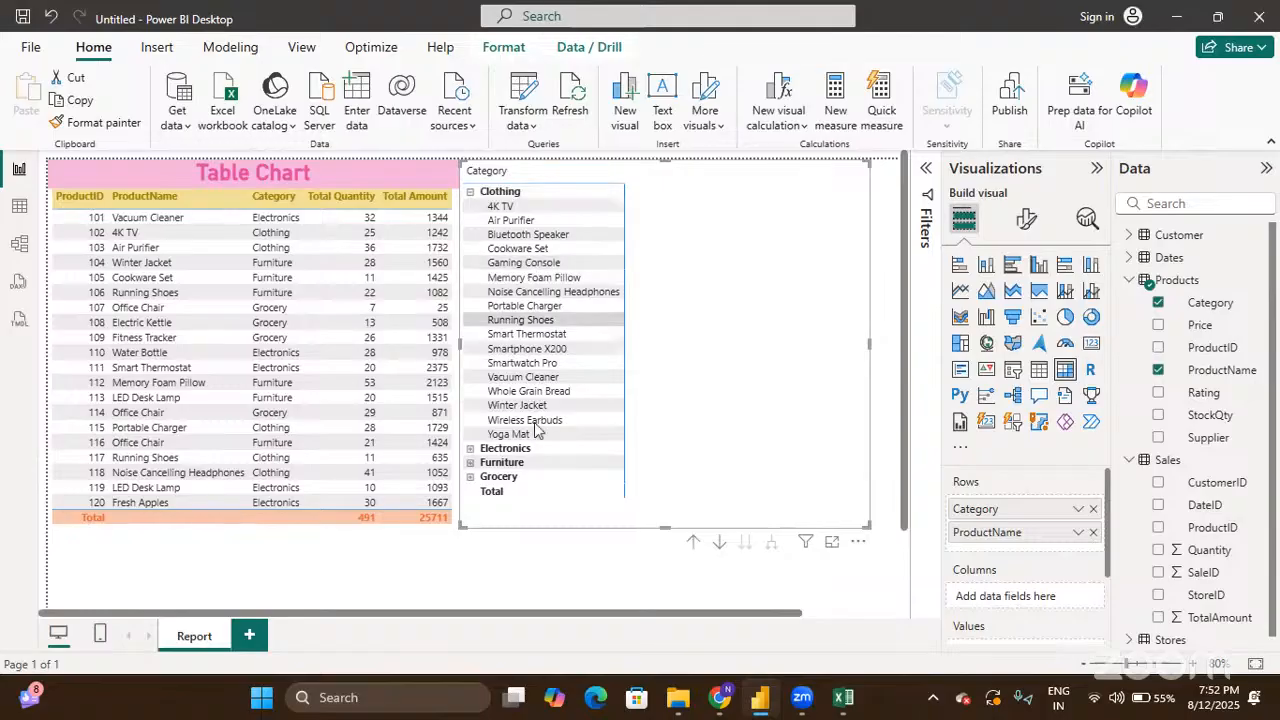
click(471, 194)
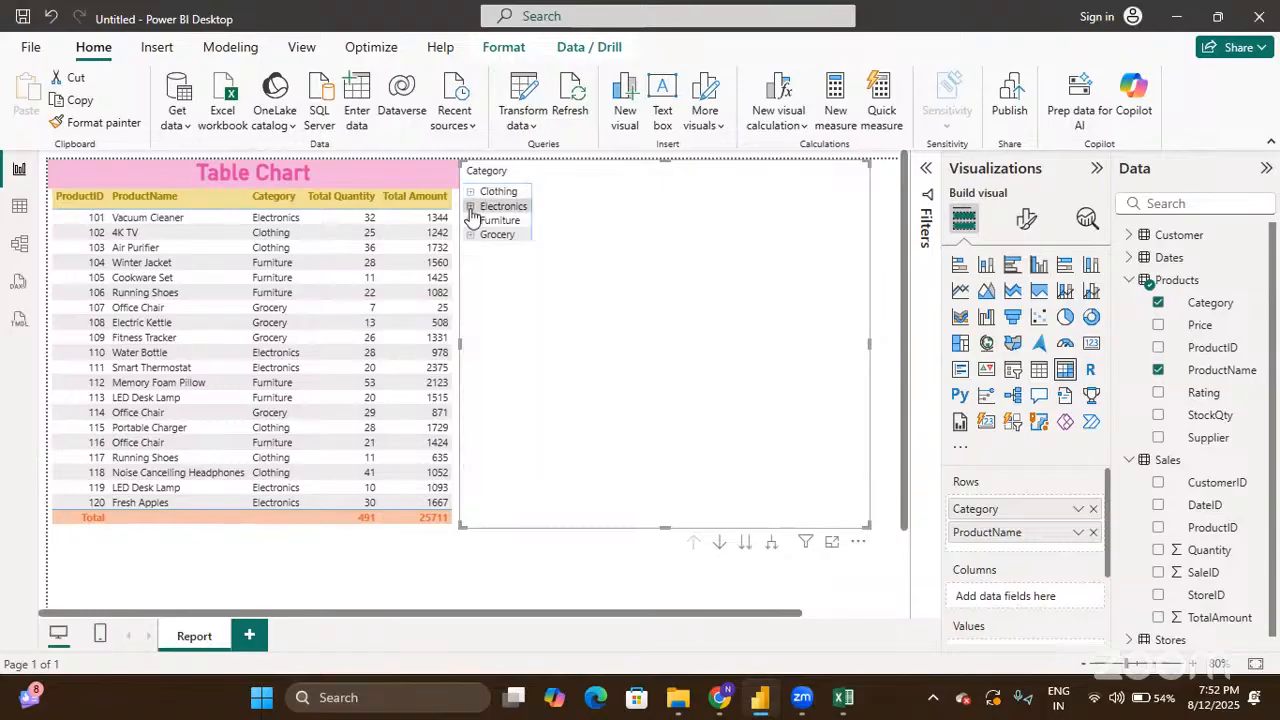
click(470, 207)
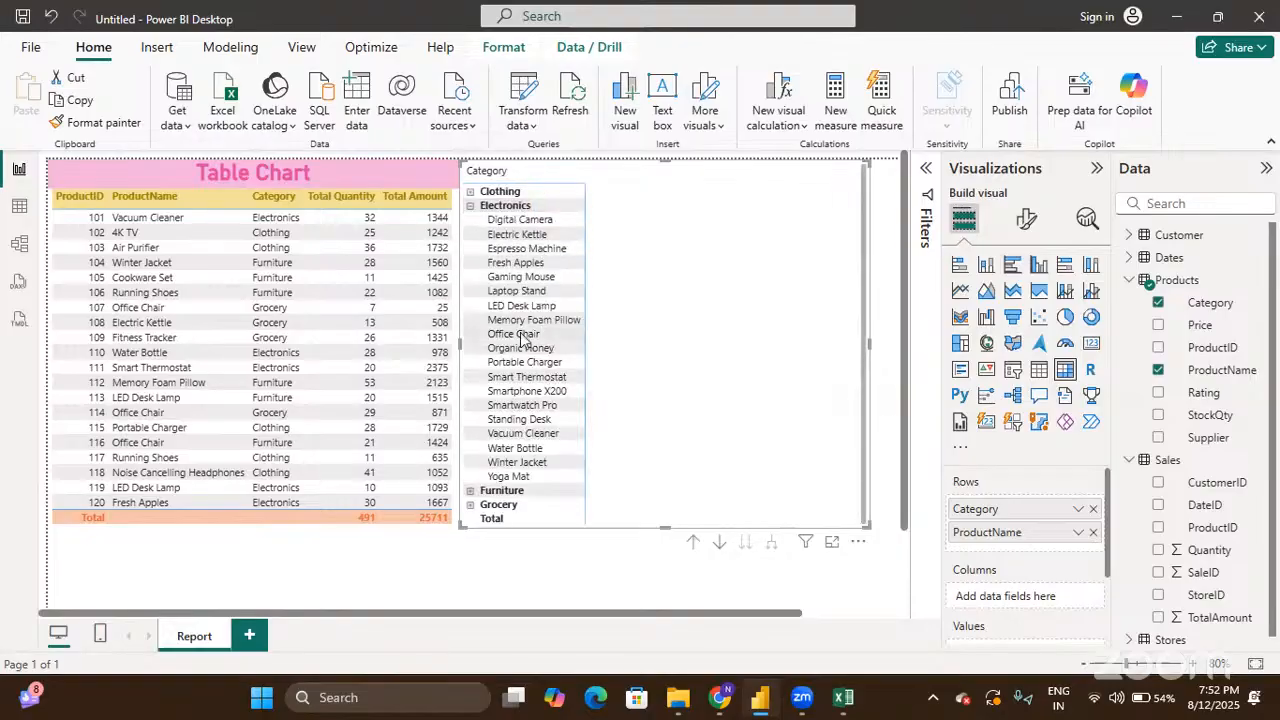
click(470, 206)
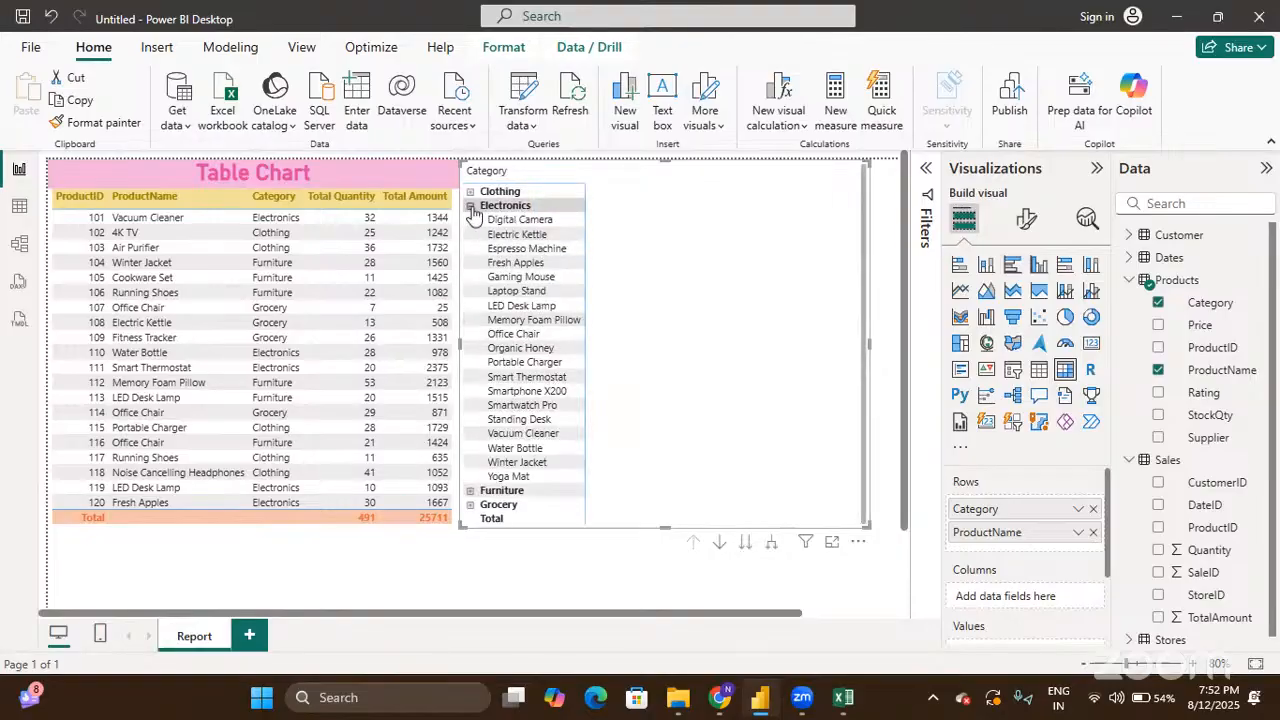
Step: Expand and collapse the matrix's Furniture category to view its products
click(471, 221)
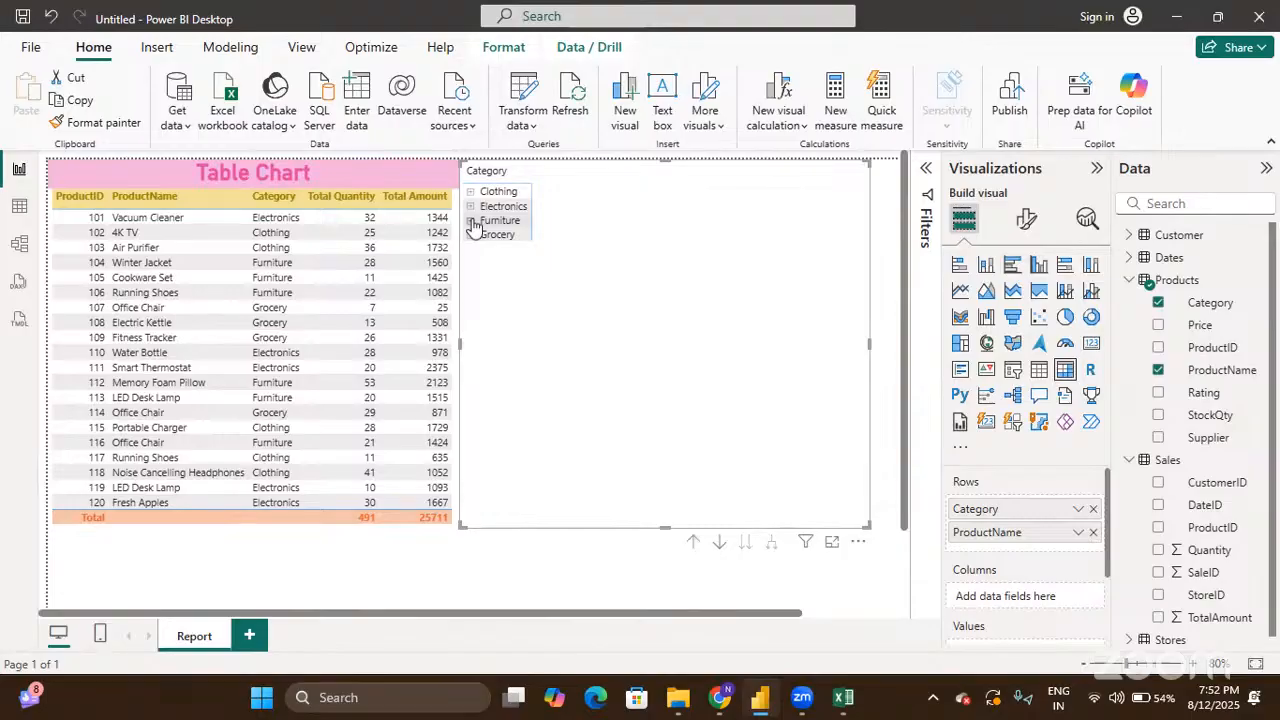
click(471, 221)
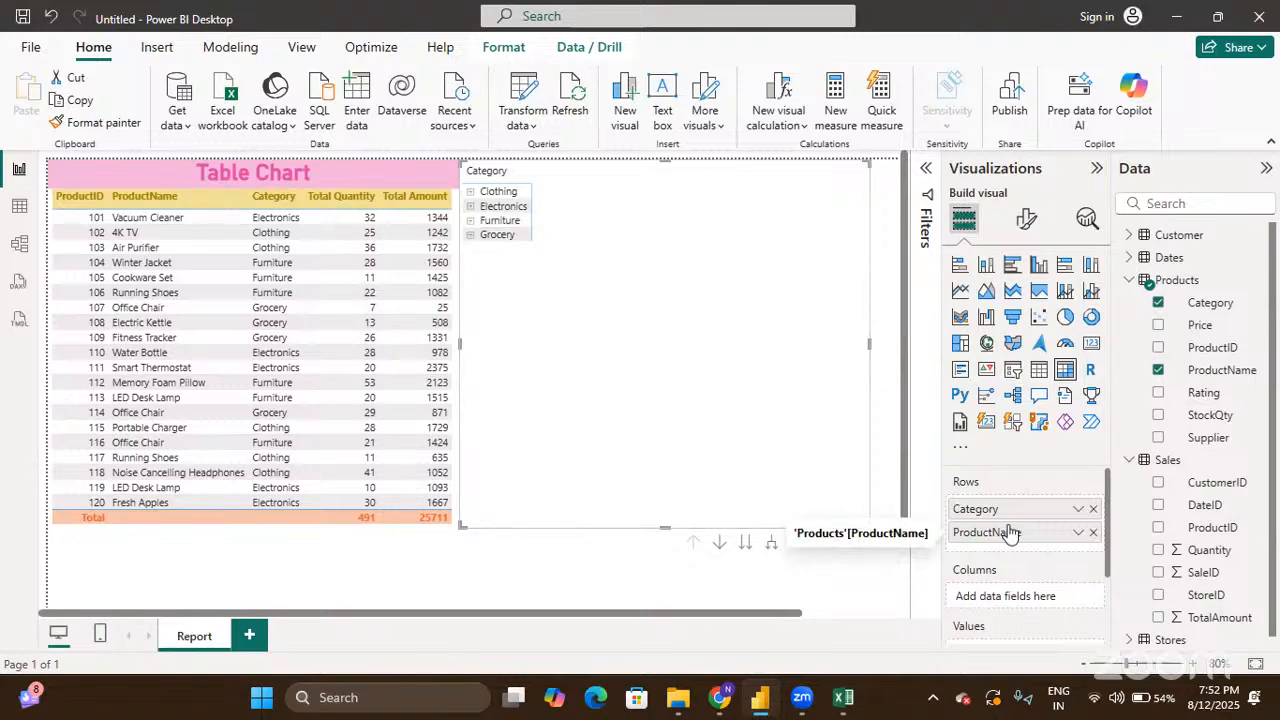
Step: Add Location and then StoreName from Stores as the matrix's column fields
scroll(1016, 548, down, 2)
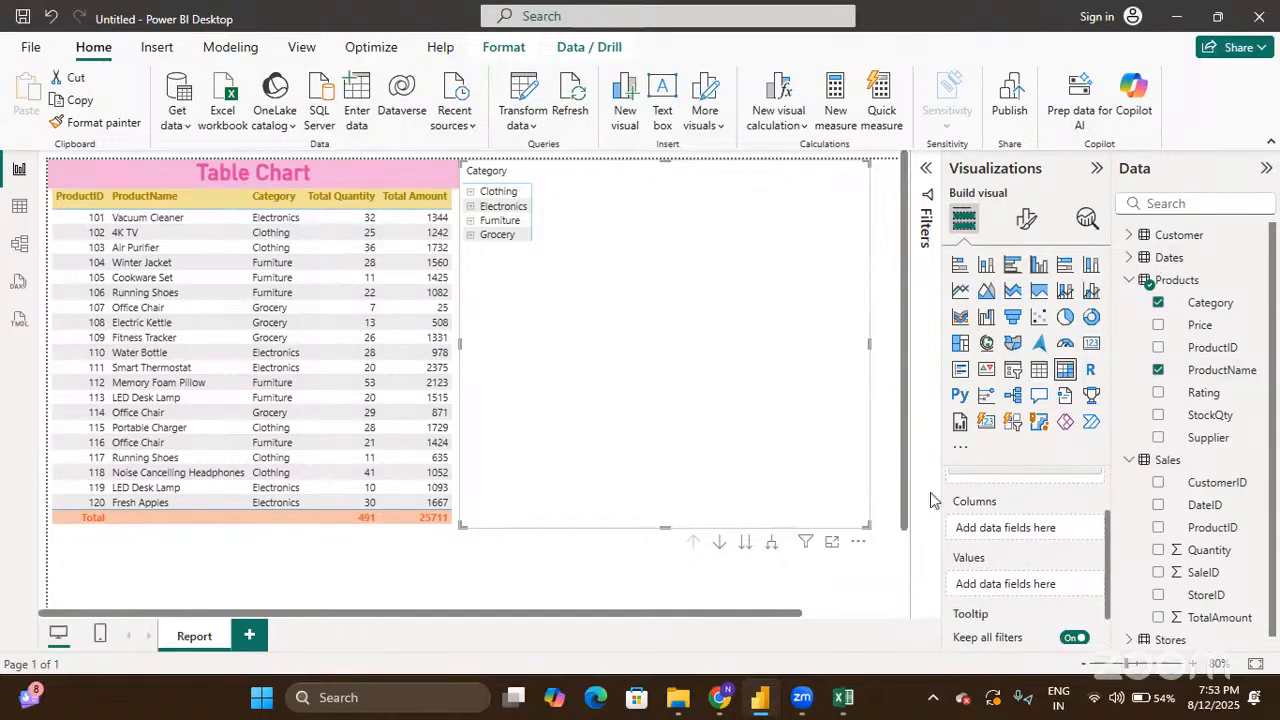
scroll(1033, 510, down, 1)
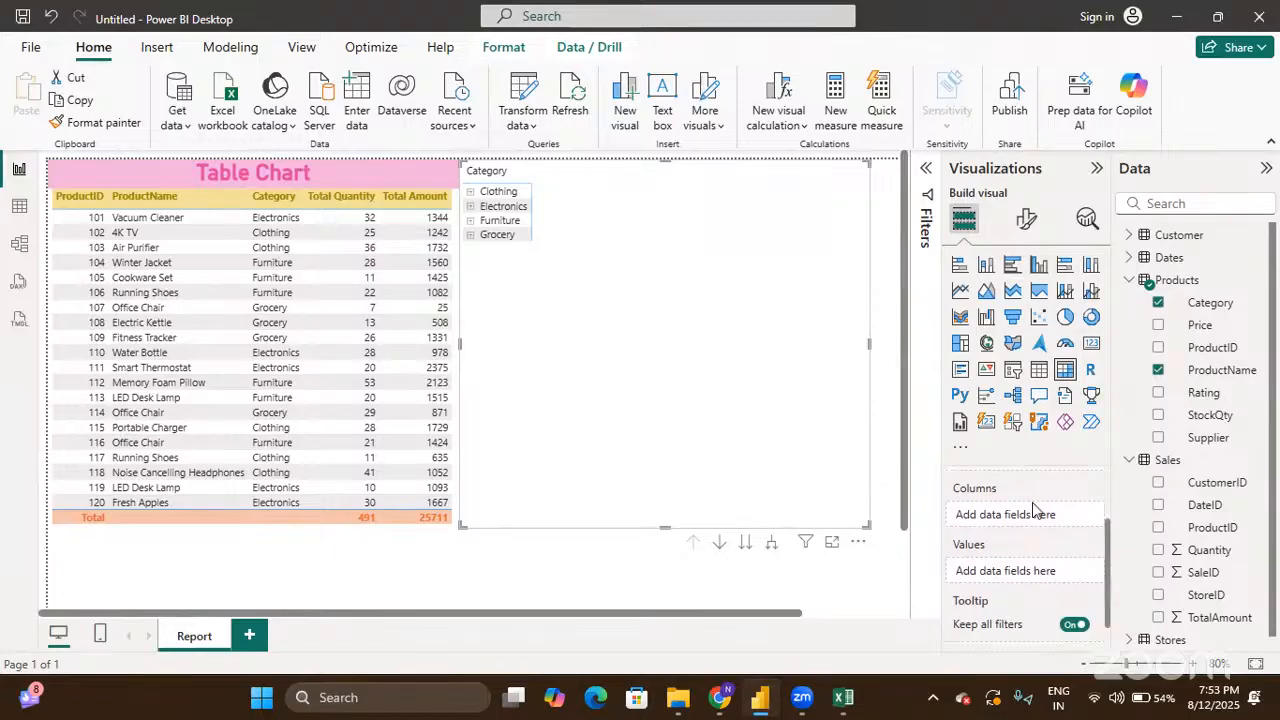
scroll(1160, 462, down, 1)
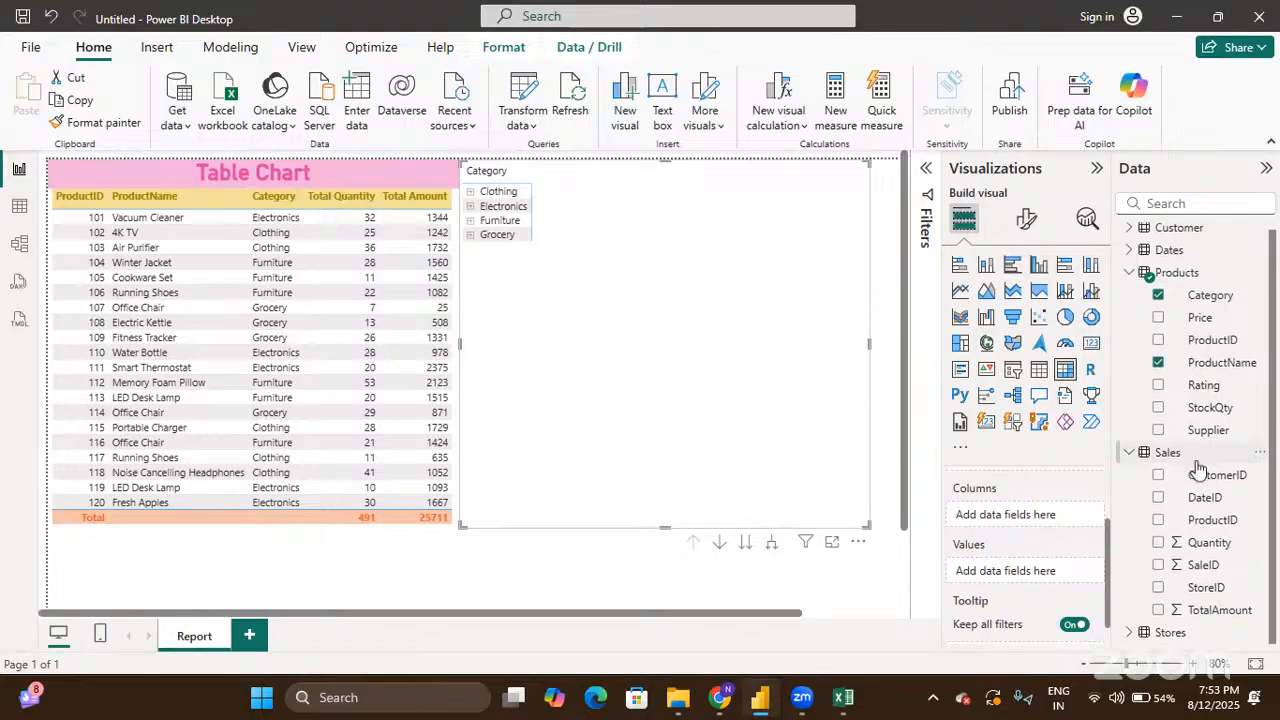
click(1130, 632)
scroll(1172, 587, down, 3)
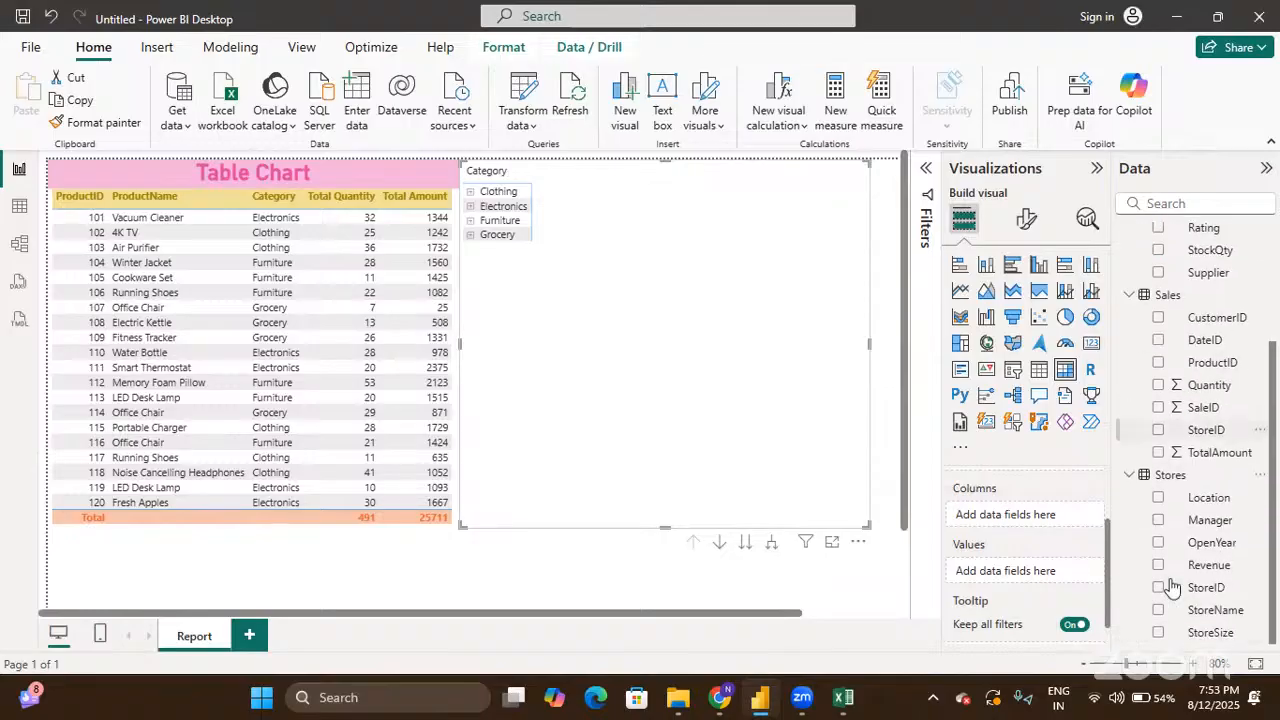
click(1158, 498)
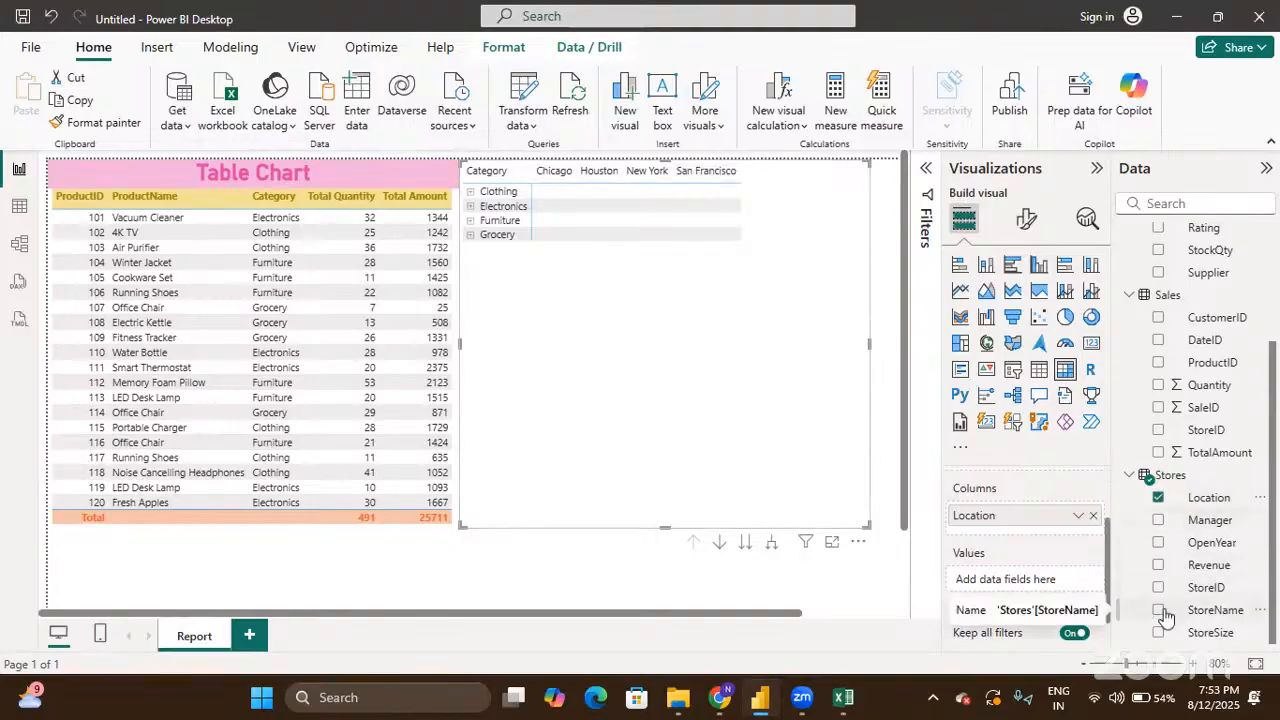
drag(1206, 612, 1035, 525)
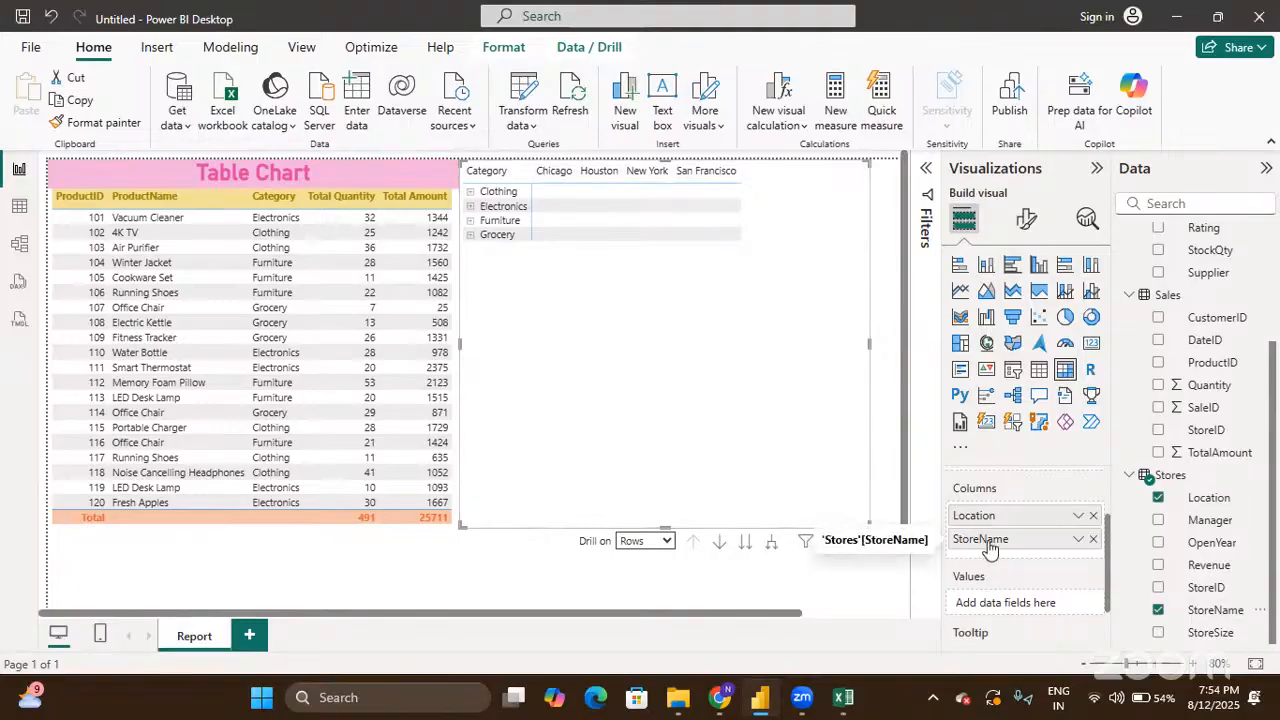
Step: Add TotalAmount from Sales as the matrix's value field
scroll(989, 548, down, 1)
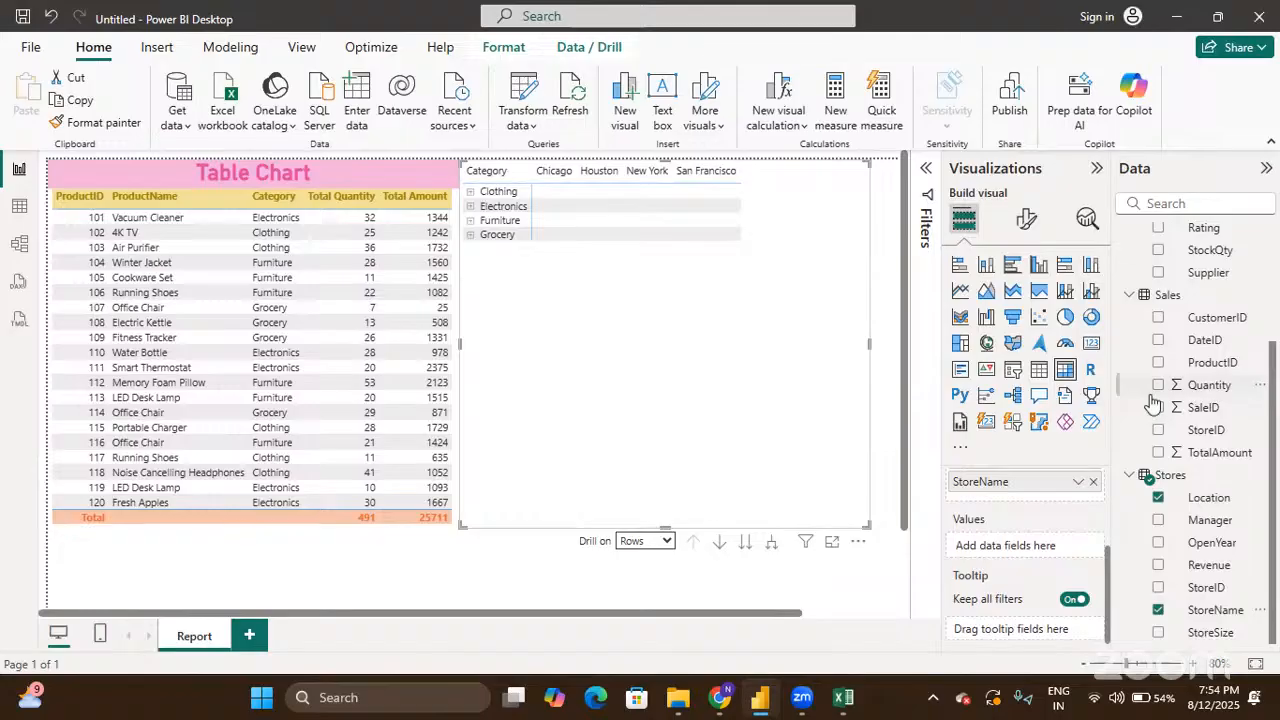
scroll(1152, 403, up, 1)
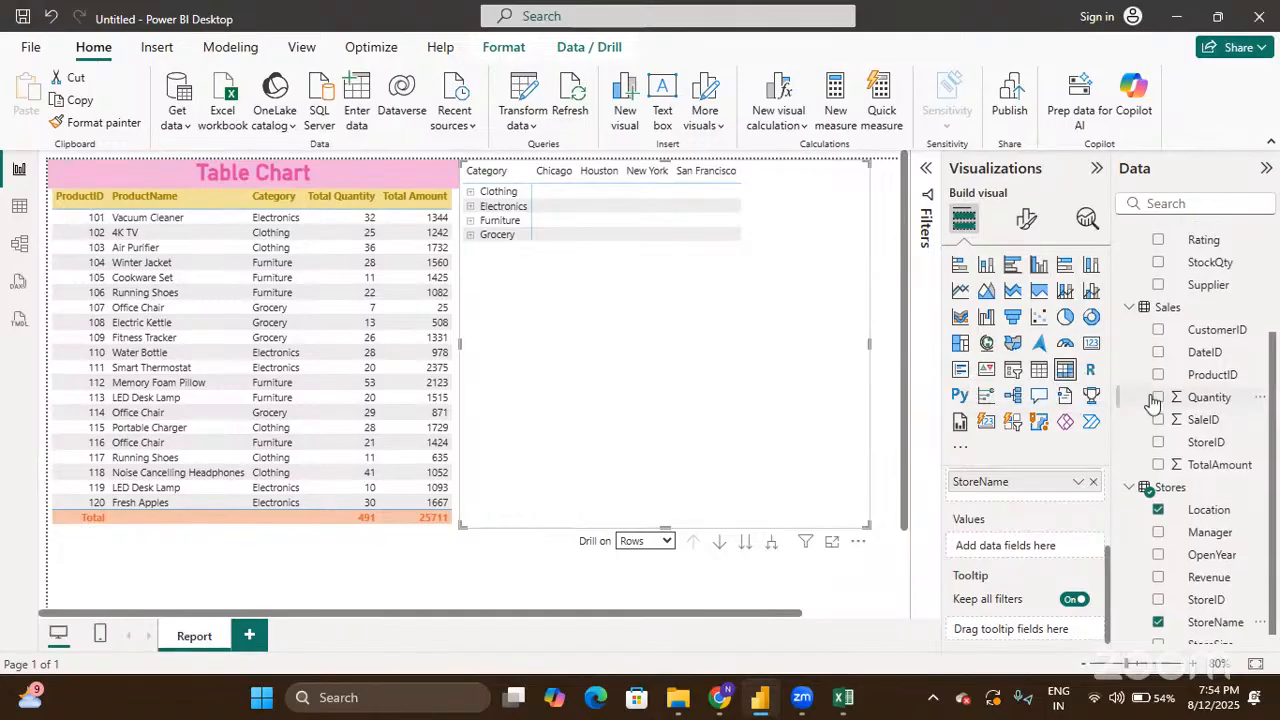
click(1158, 465)
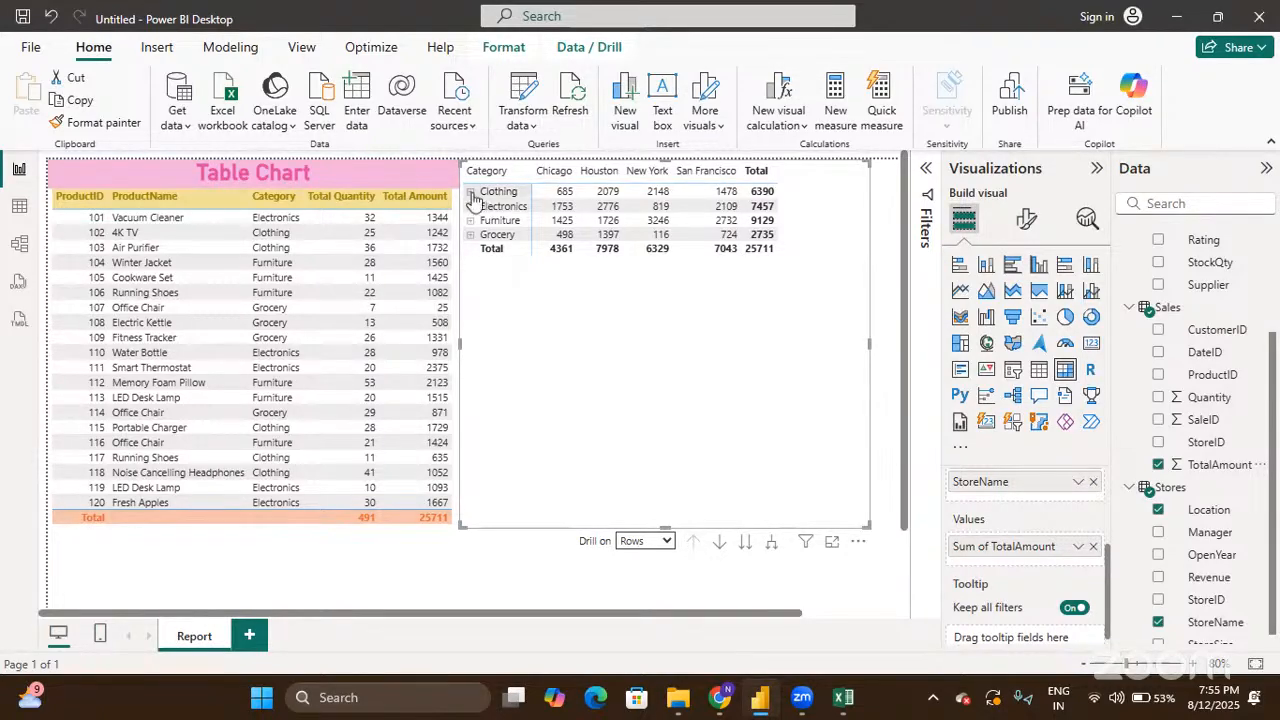
Step: Switch the matrix's drill direction to Columns and back to Rows
click(667, 542)
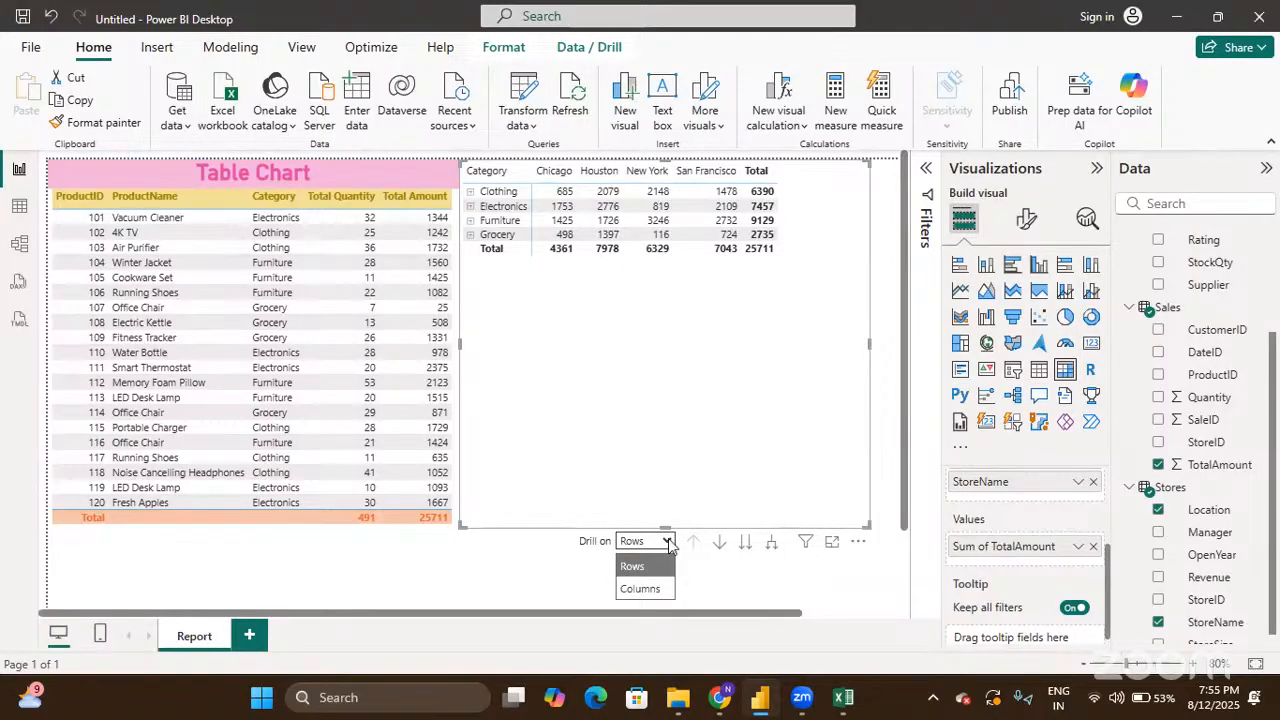
click(660, 587)
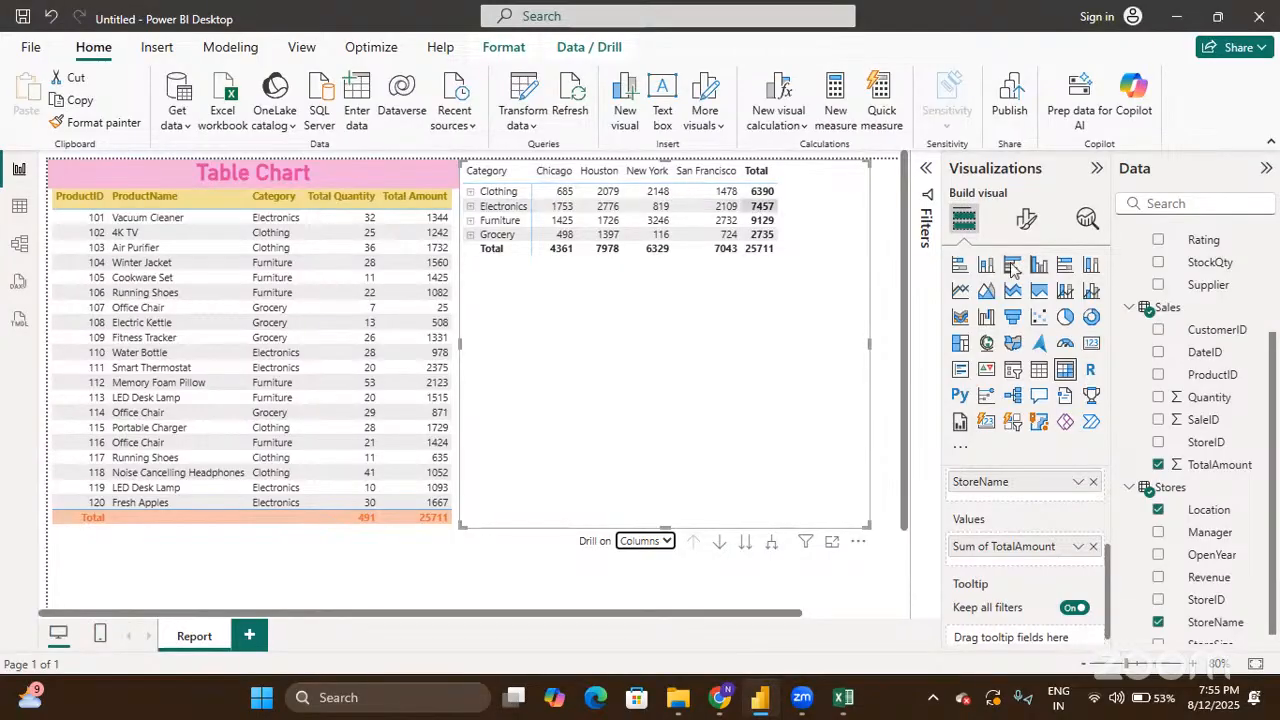
click(658, 541)
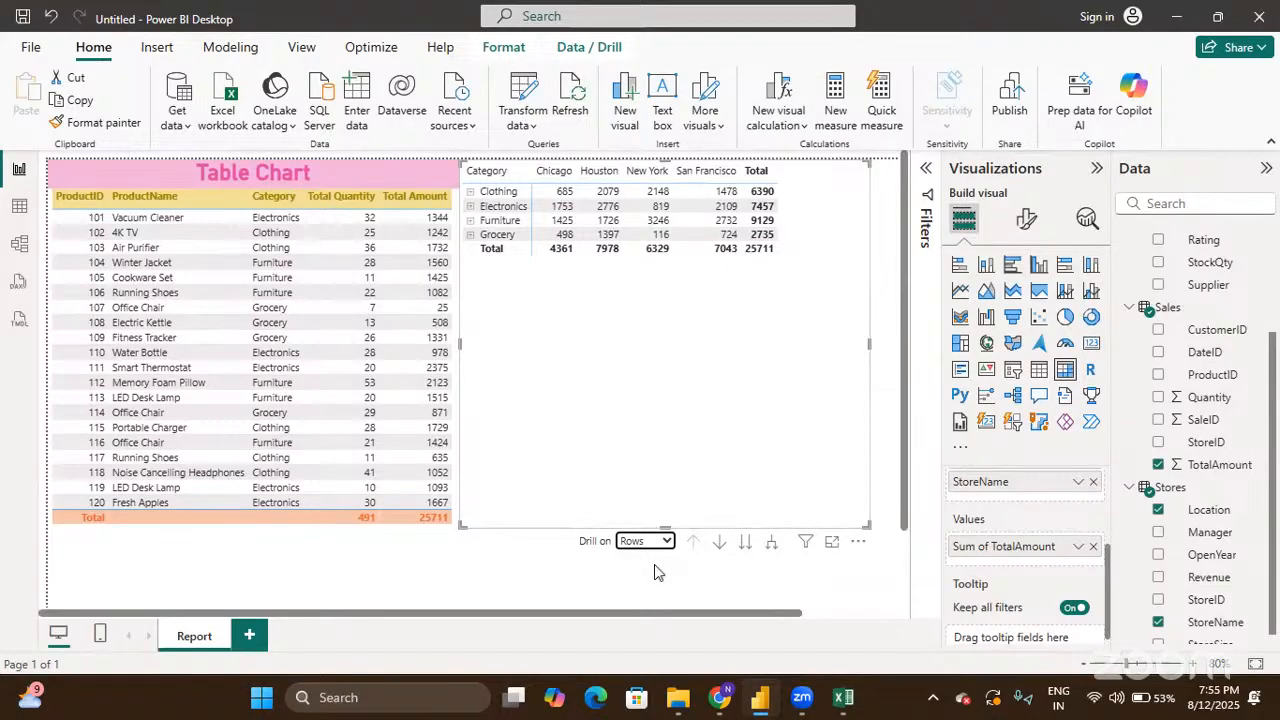
Step: Expand the Clothing, Electronics, Furniture and Grocery categories in the matrix to view their products' amounts by location
click(470, 193)
click(470, 193)
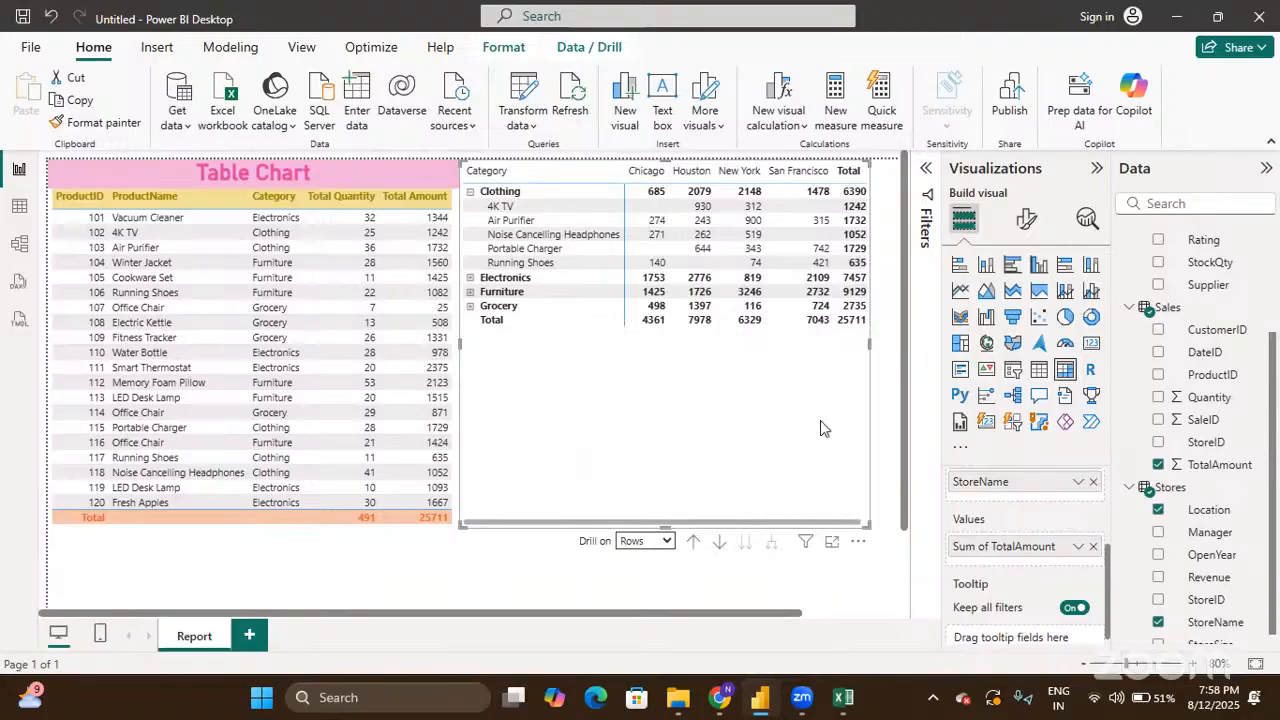
click(470, 279)
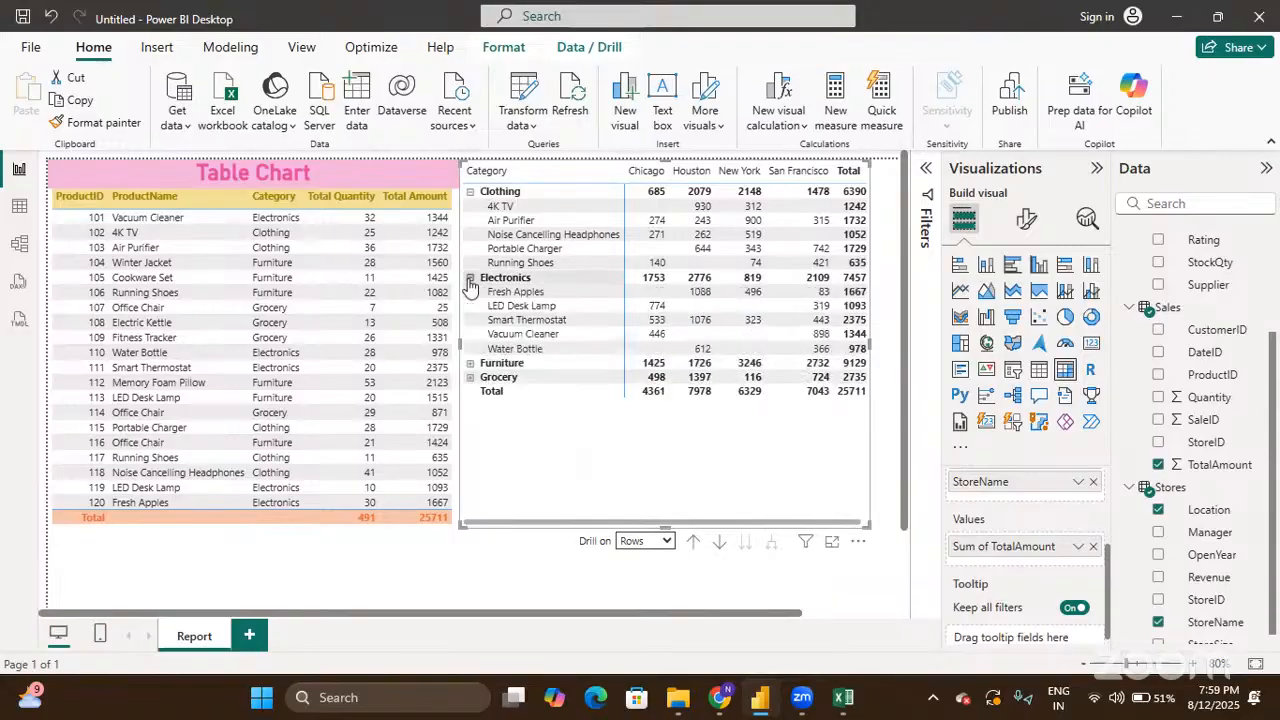
click(470, 364)
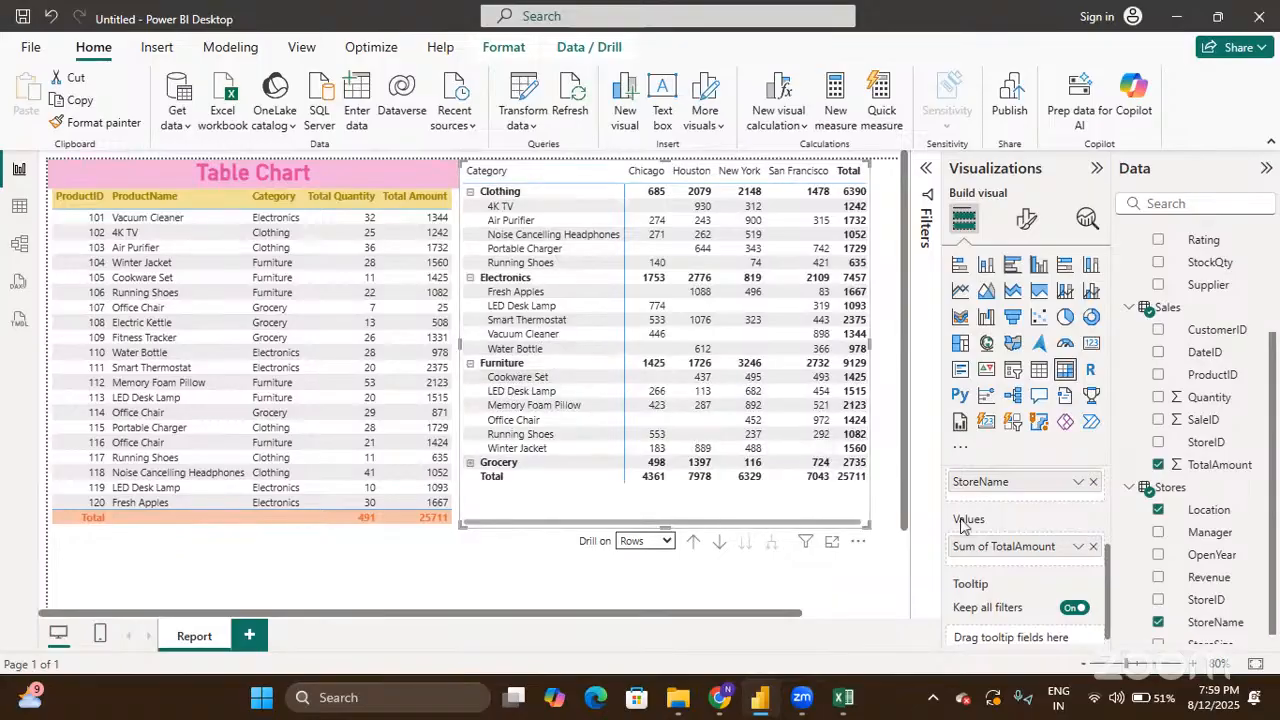
scroll(961, 525, up, 3)
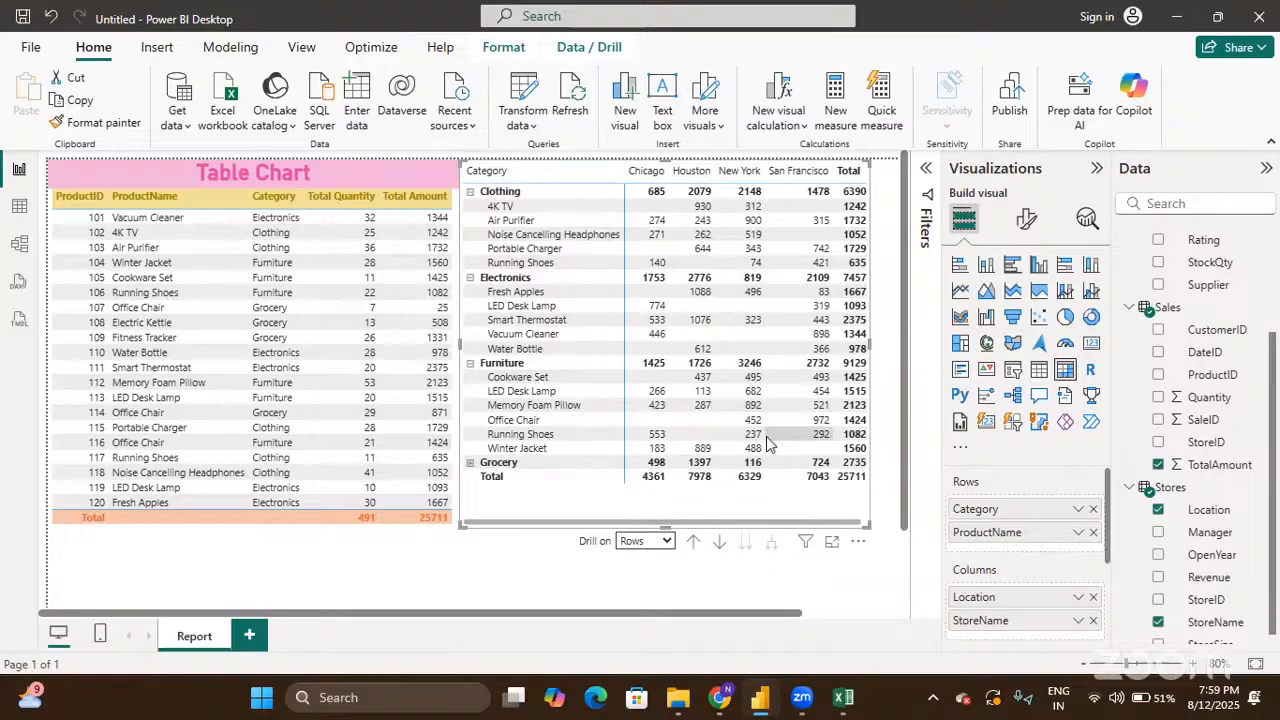
click(472, 466)
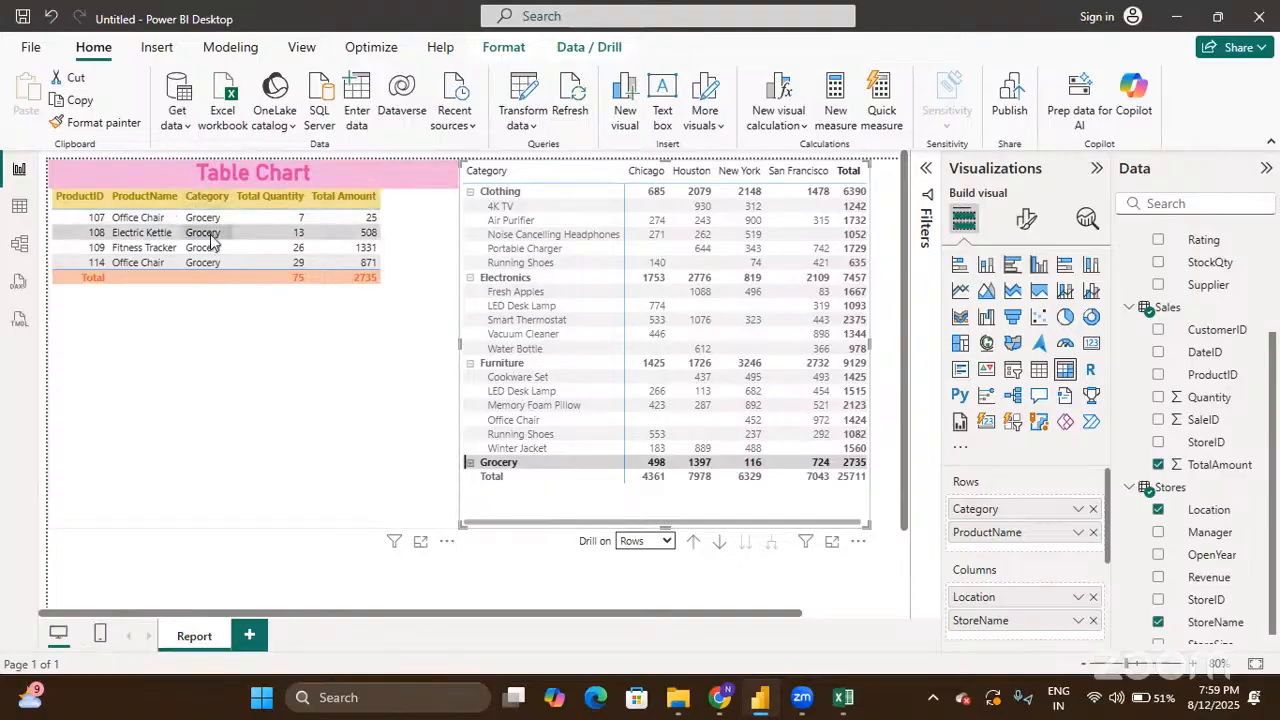
click(500, 464)
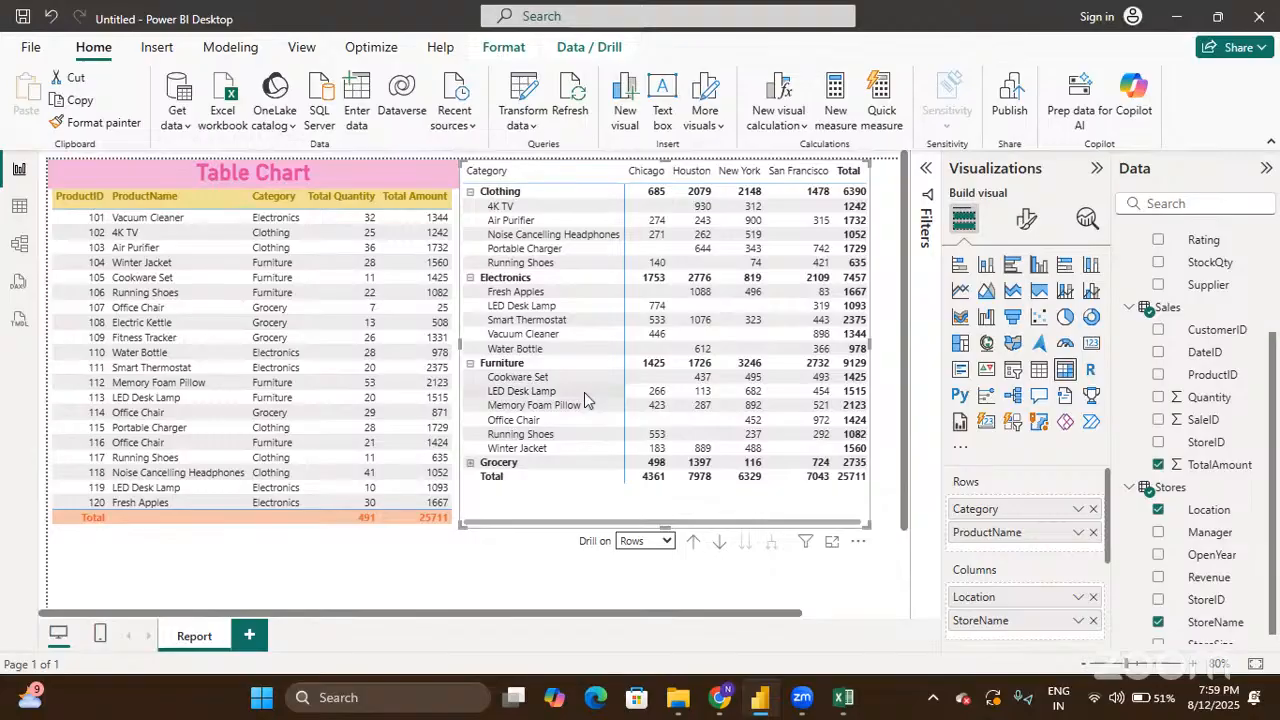
click(471, 463)
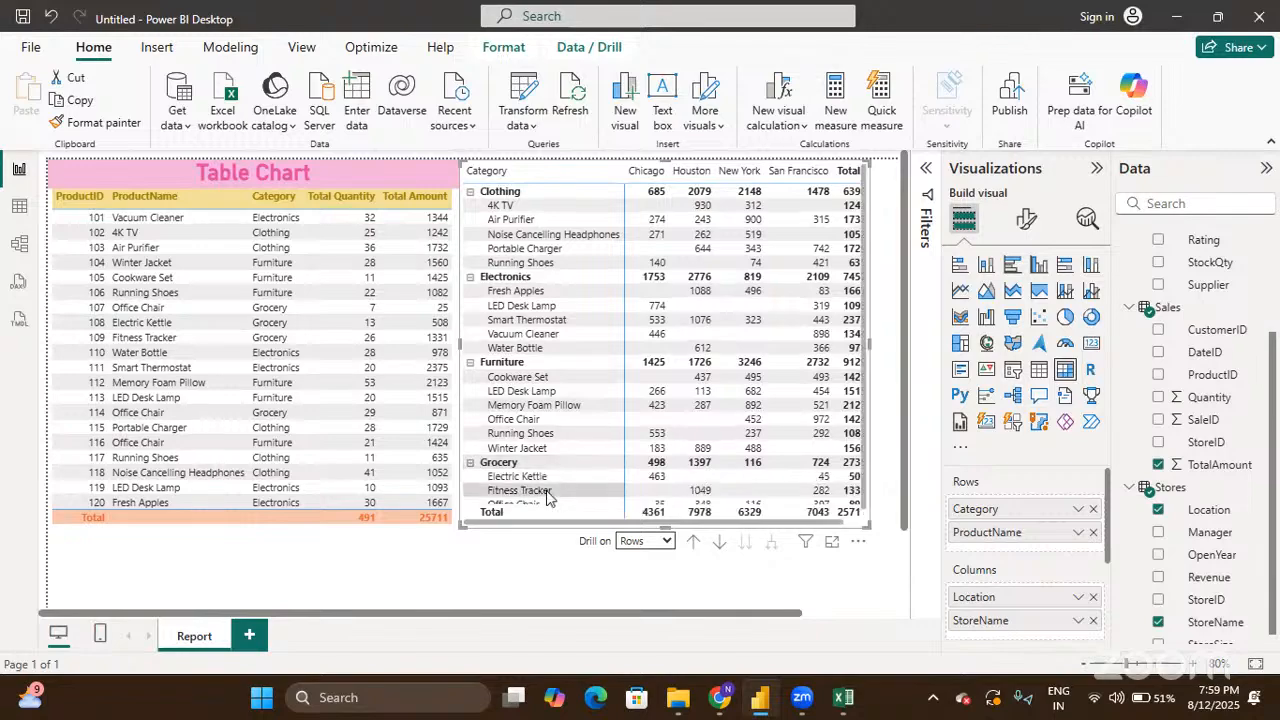
scroll(505, 473, down, 1)
scroll(576, 462, up, 1)
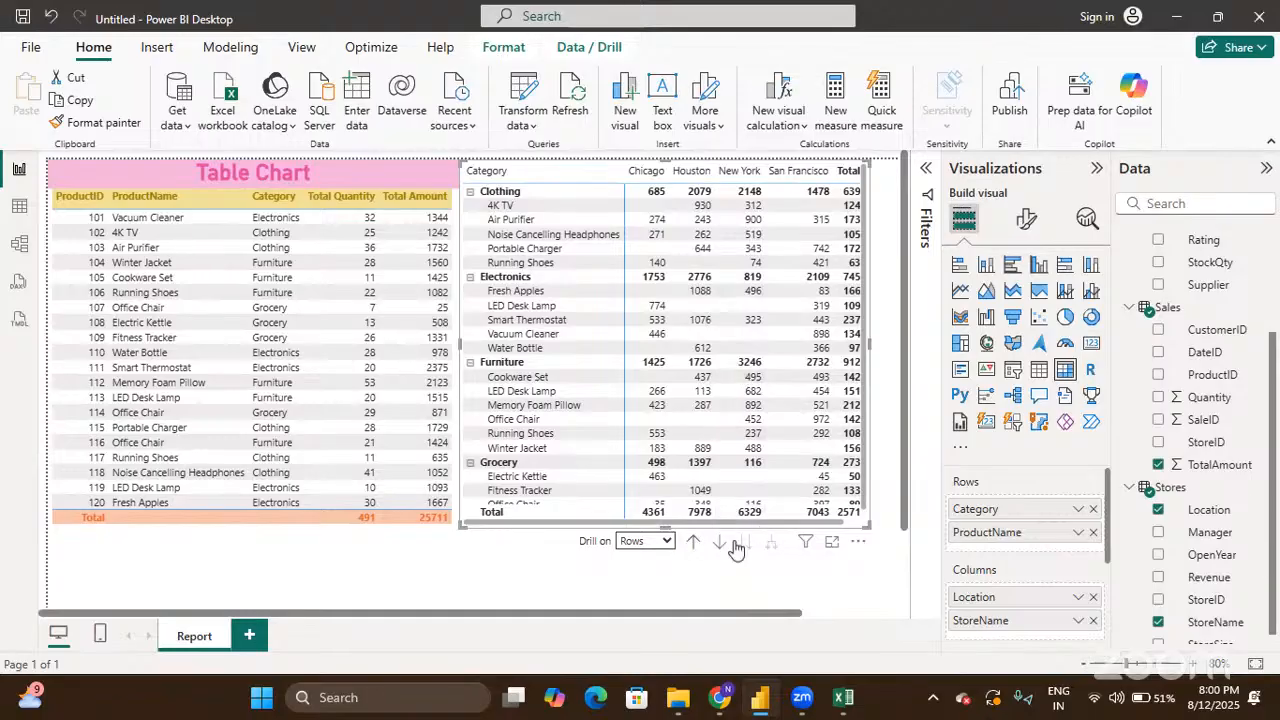
Step: Collapse all four categories so the matrix rows show only the Category level
click(471, 193)
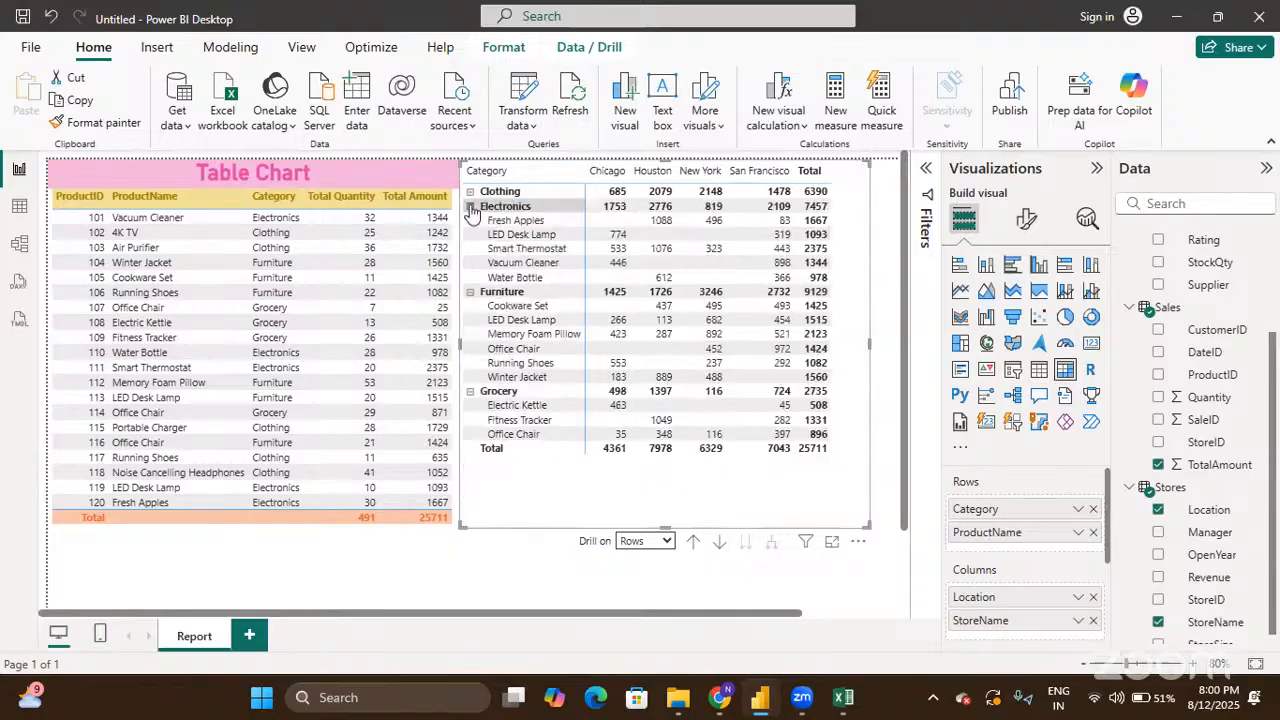
click(472, 207)
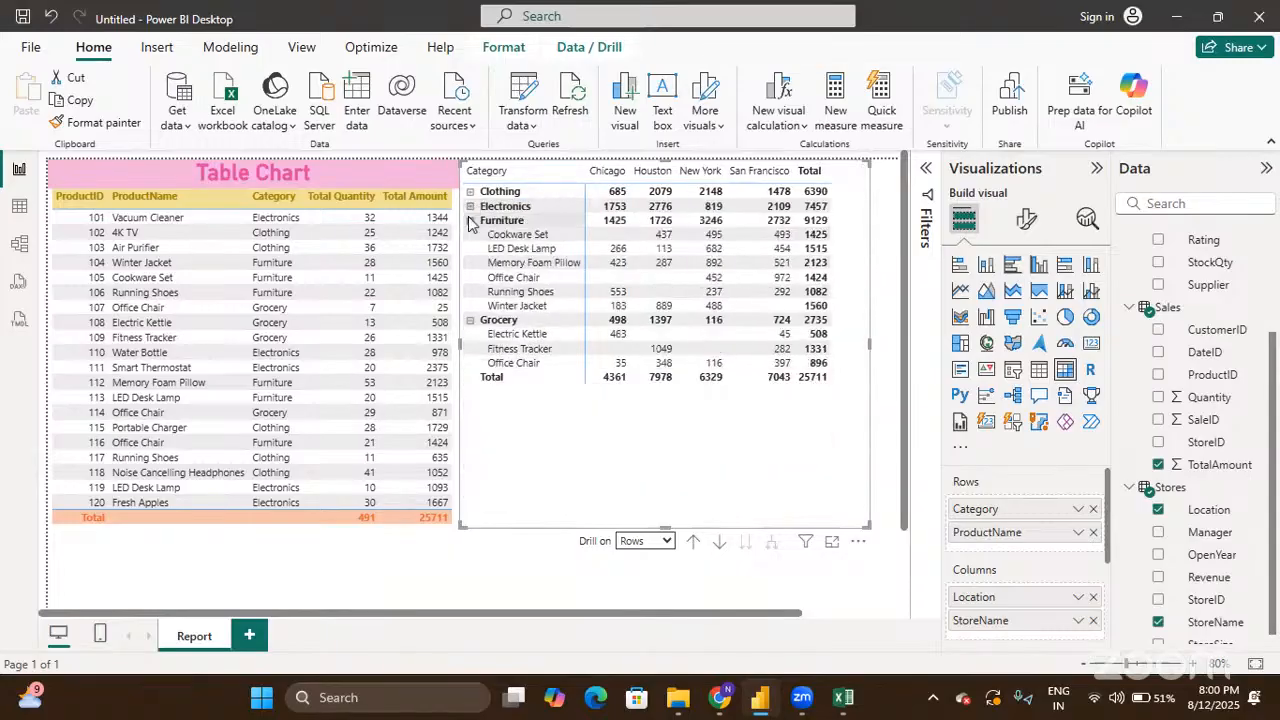
click(471, 220)
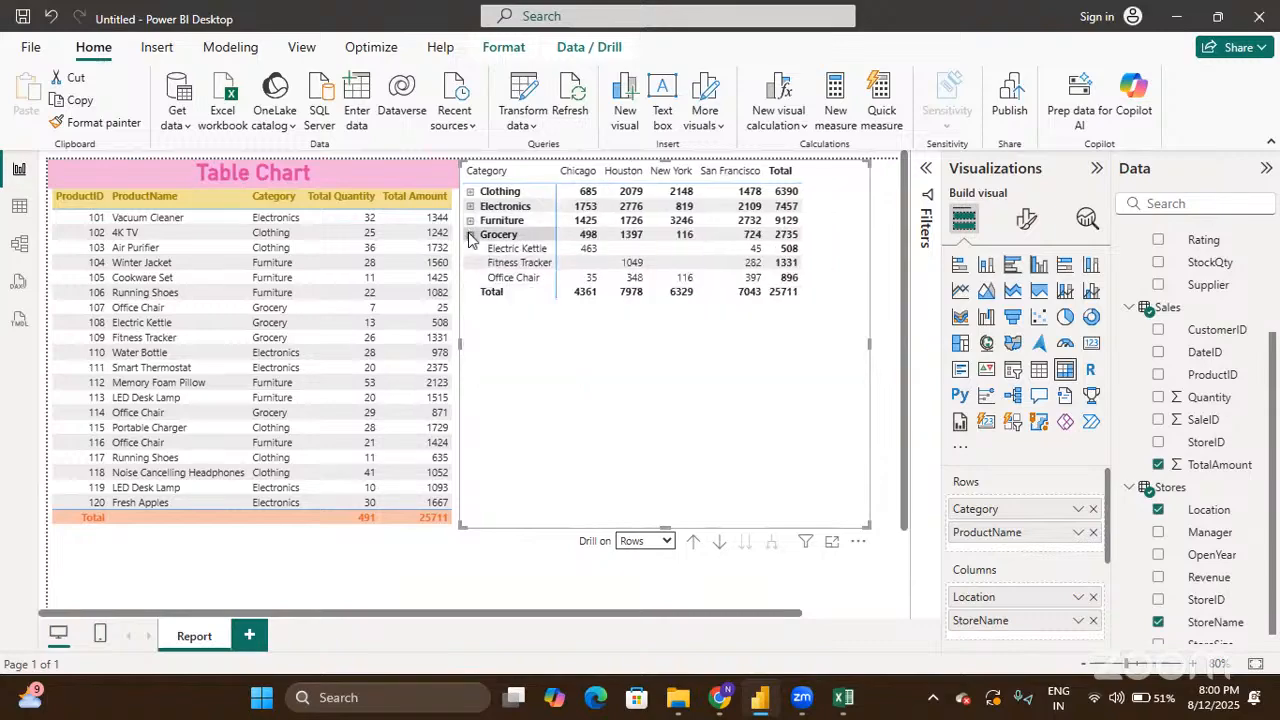
click(470, 235)
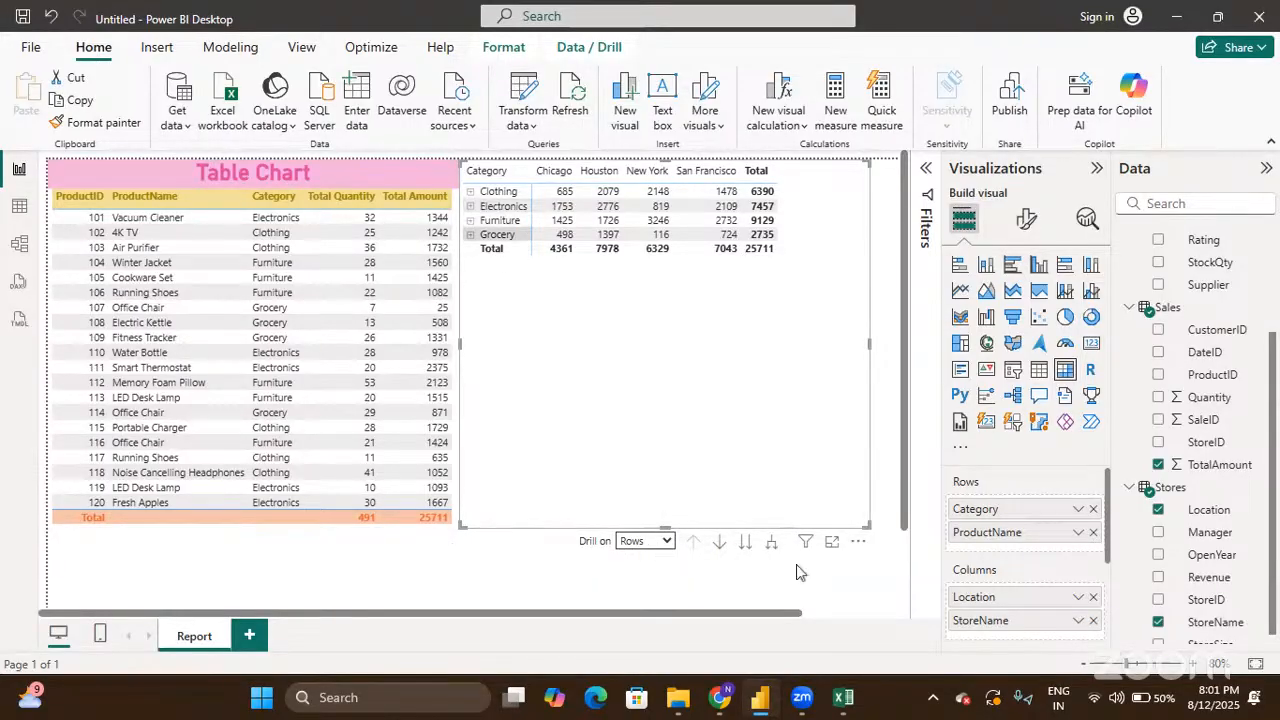
Step: Turn on drill-down mode for the matrix, and take its rows to the ProductName level and back up to Category
click(719, 543)
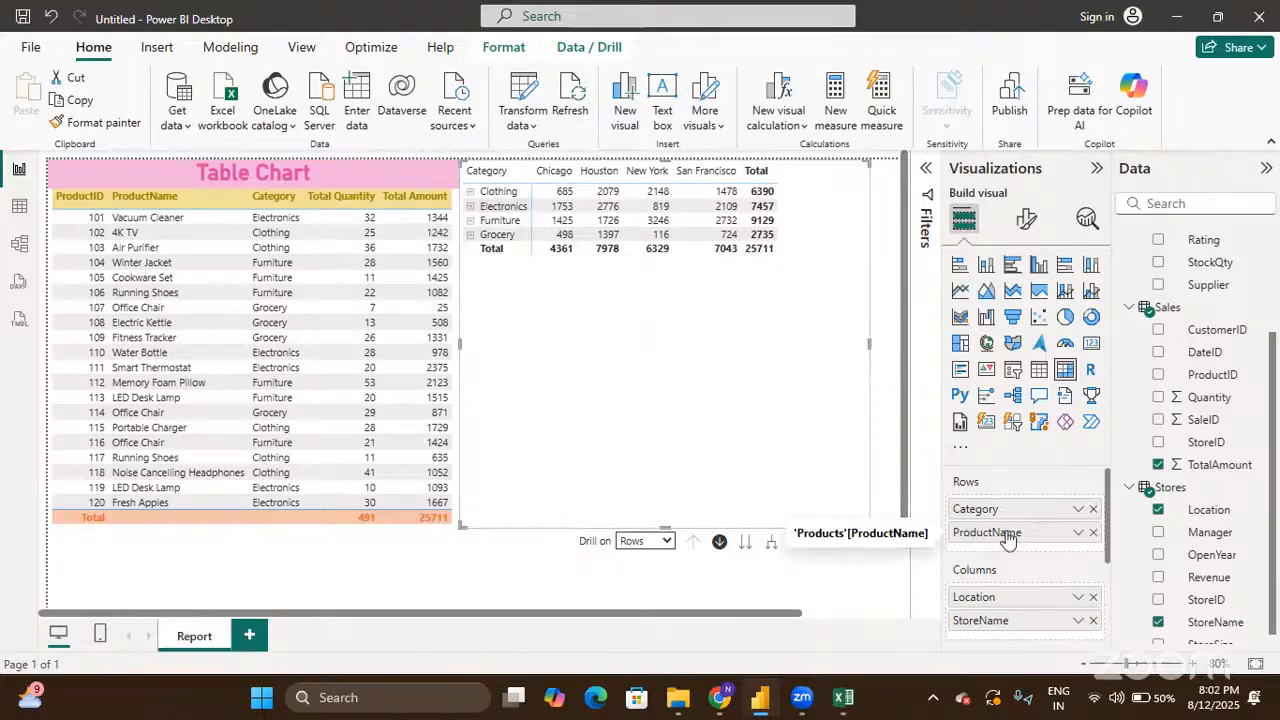
click(745, 545)
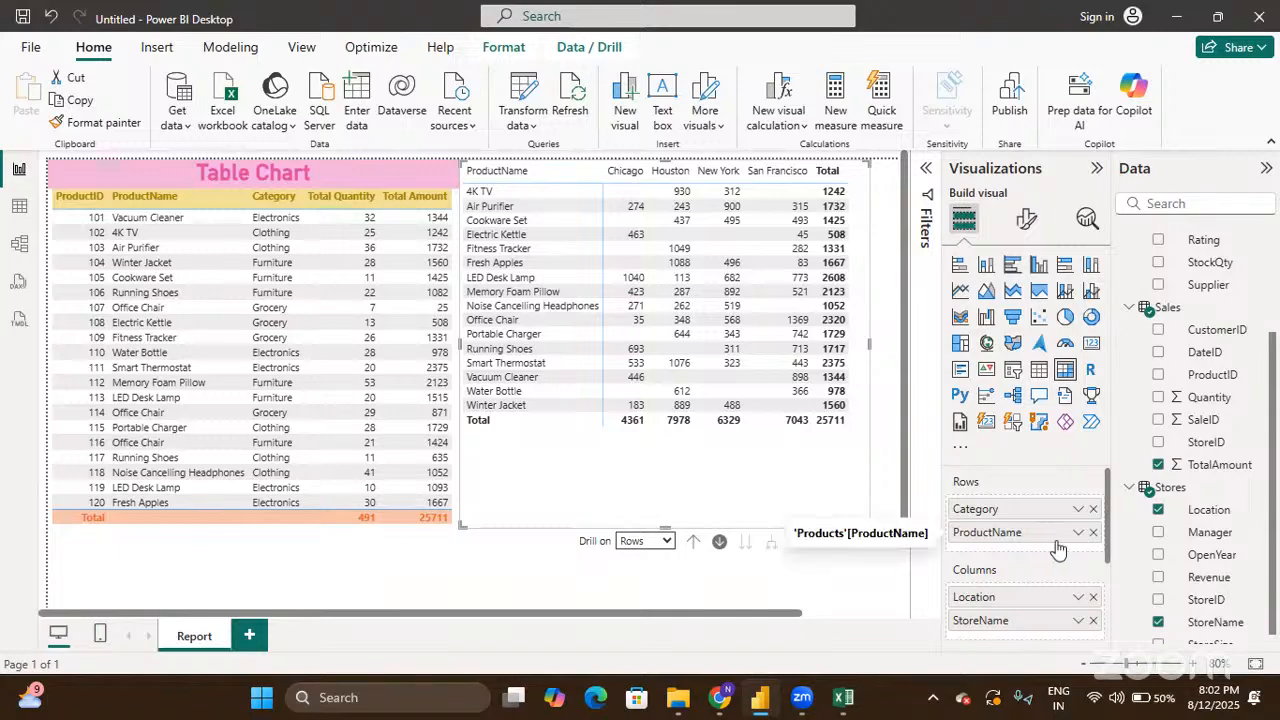
click(694, 544)
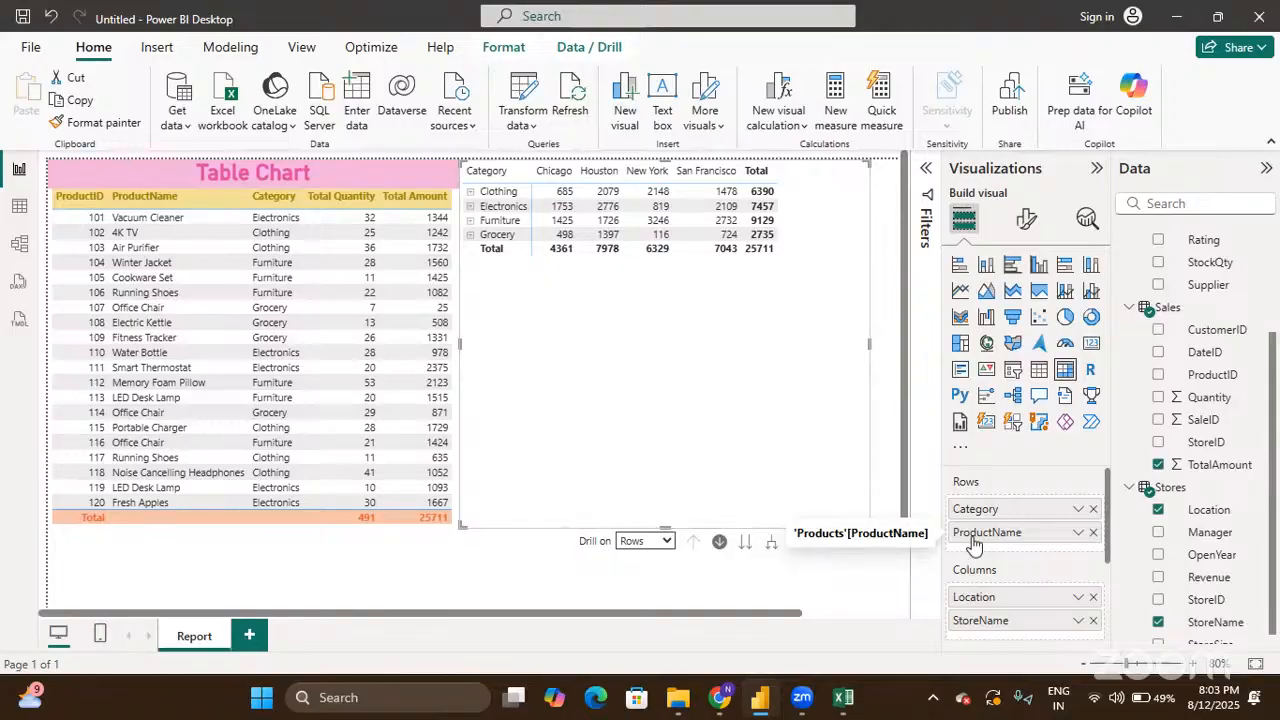
Step: Expand all matrix rows down one hierarchy level to view products under each category, and drill back up
click(772, 543)
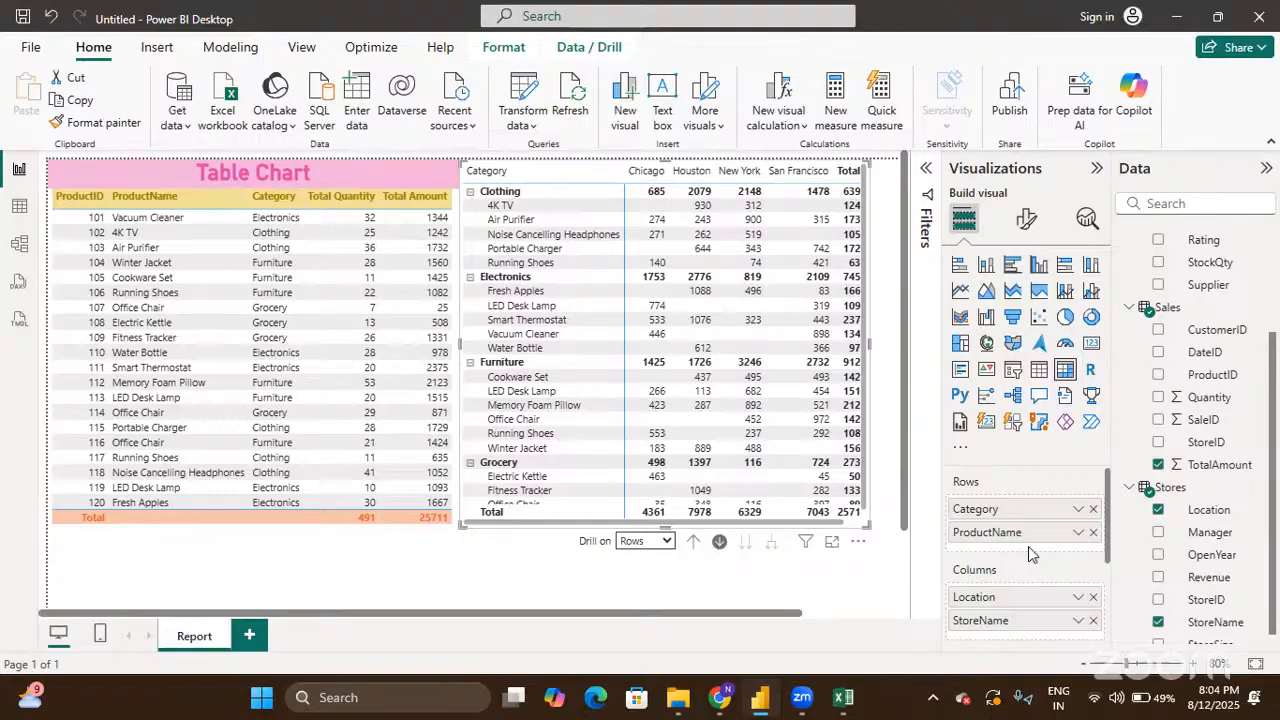
click(693, 541)
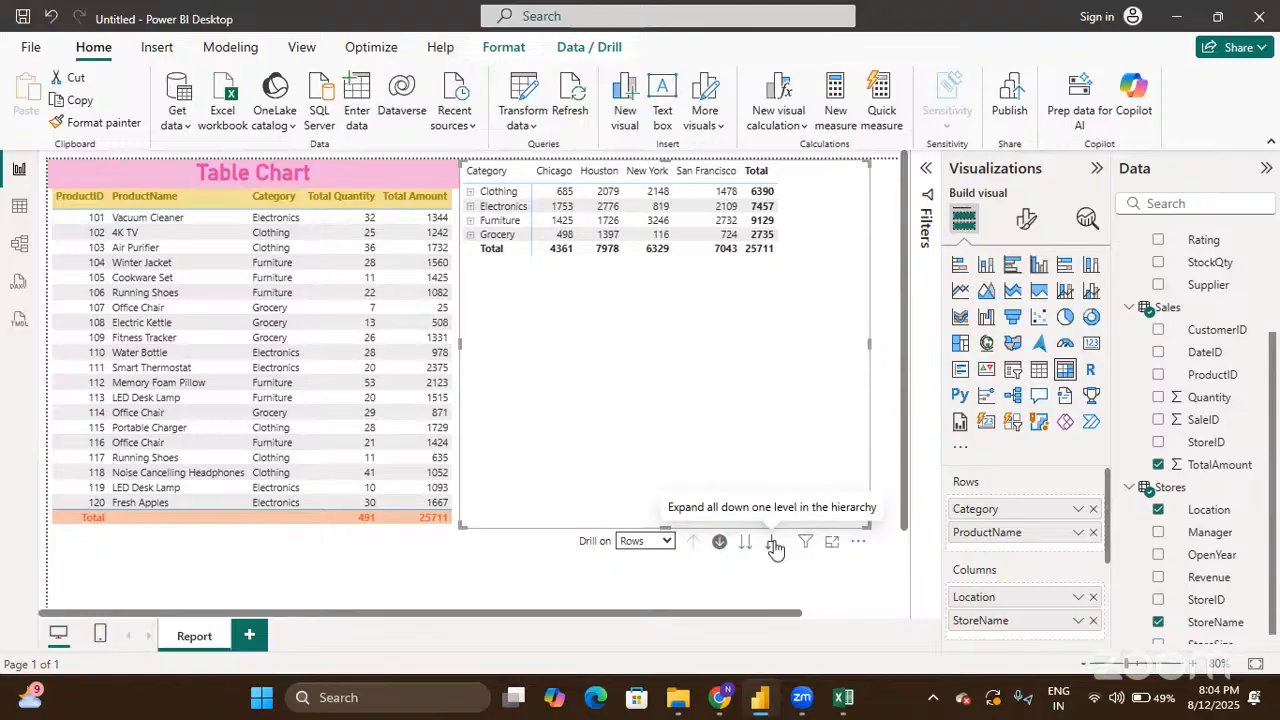
Step: Set the matrix to drill on Columns, and take the columns from Location to the StoreName level
click(666, 542)
click(658, 586)
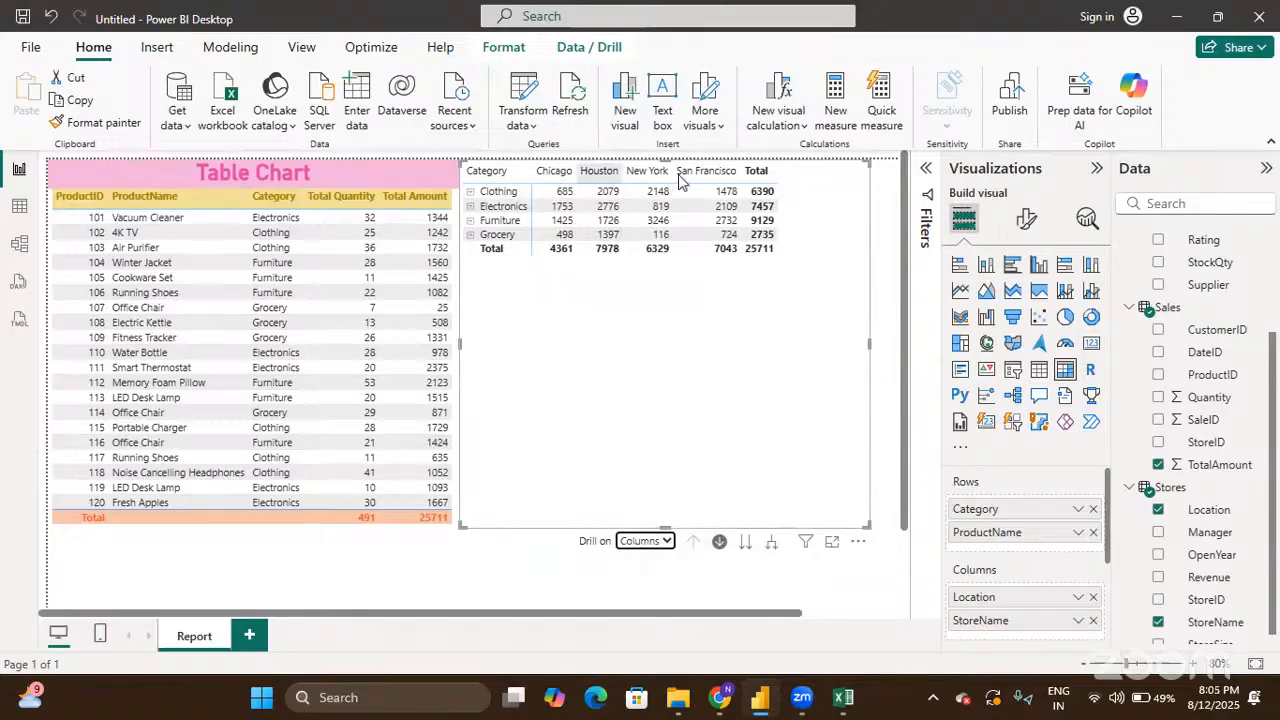
scroll(998, 538, down, 2)
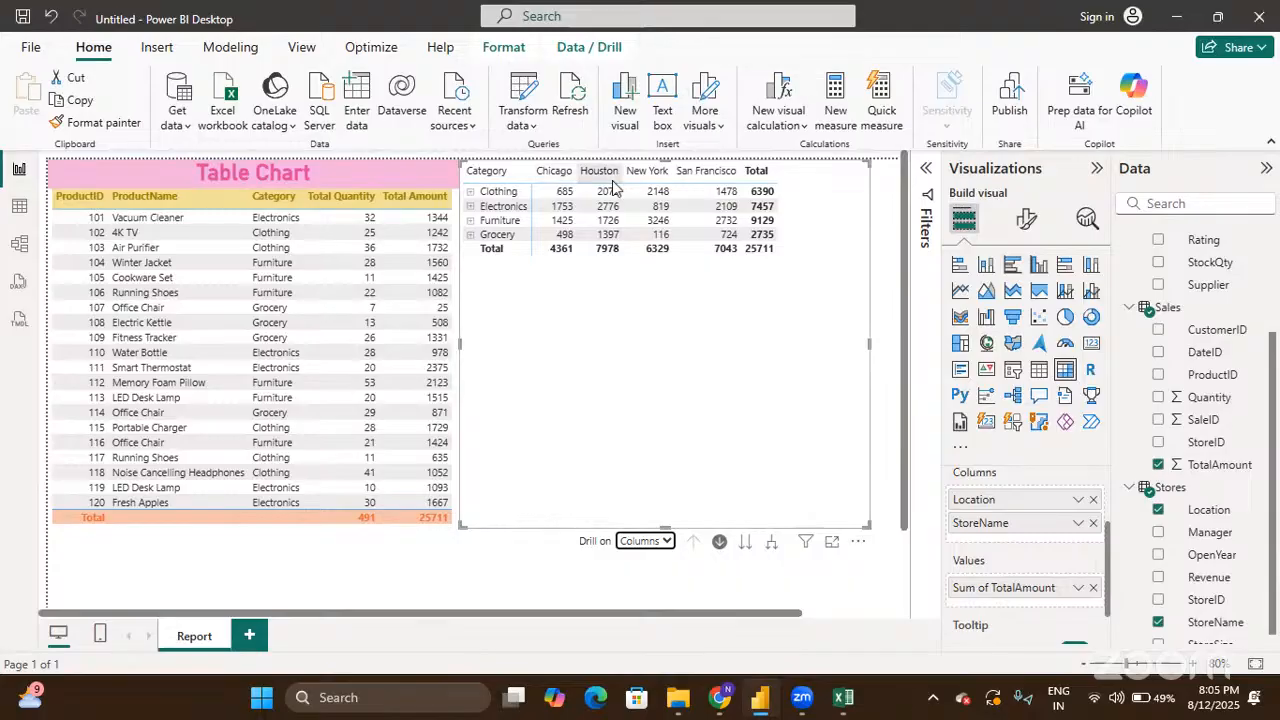
click(745, 543)
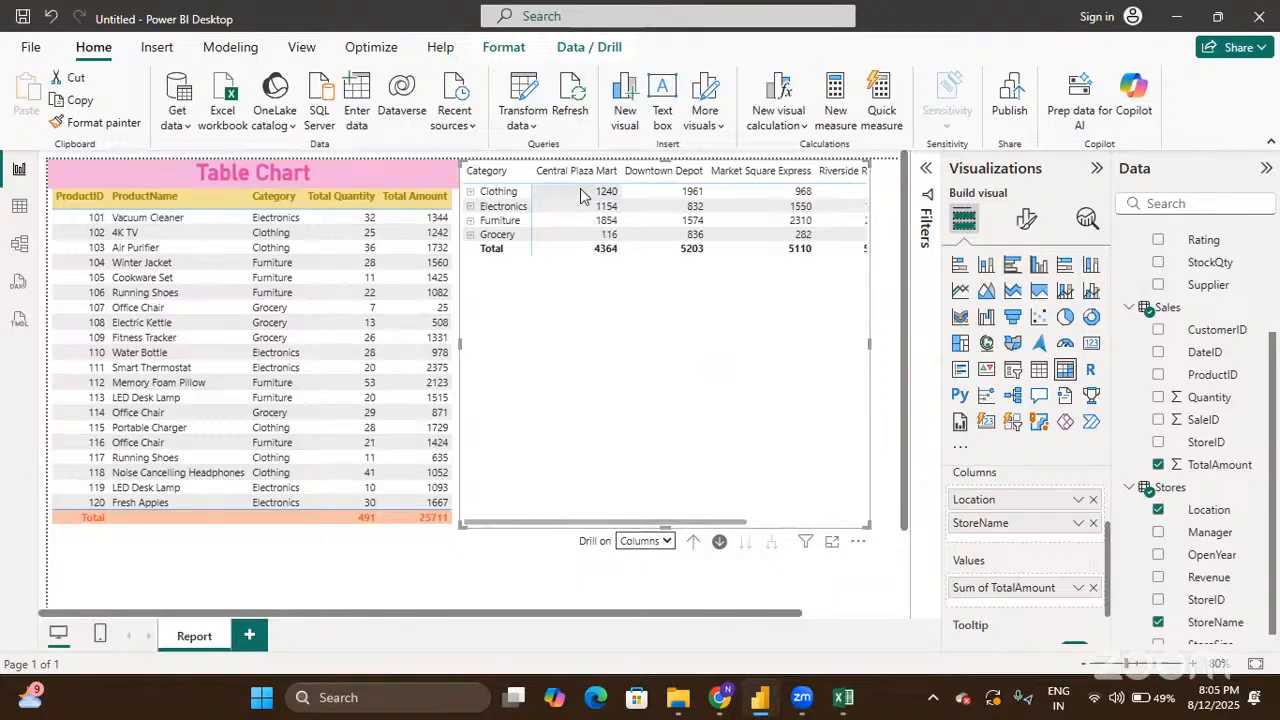
scroll(646, 270, right, 5)
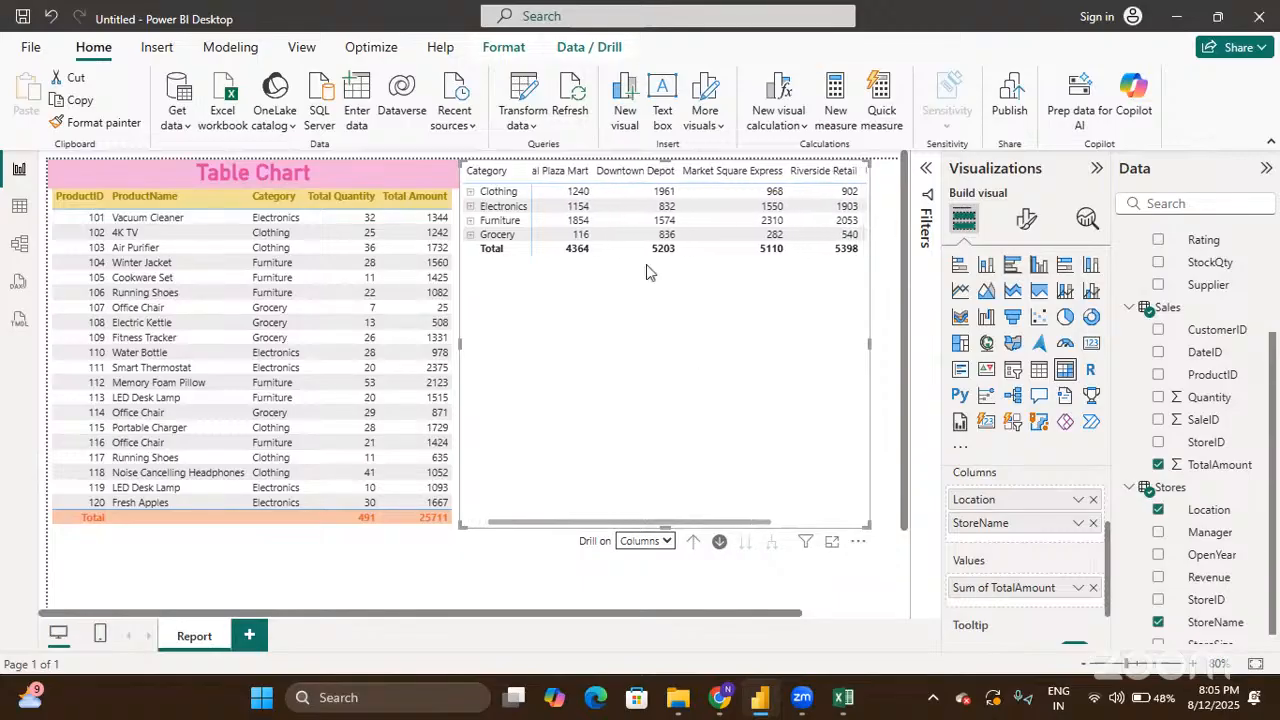
Step: Review the matrix's store columns across to the total, and drill the columns back up to the Location level
scroll(646, 264, right, 5)
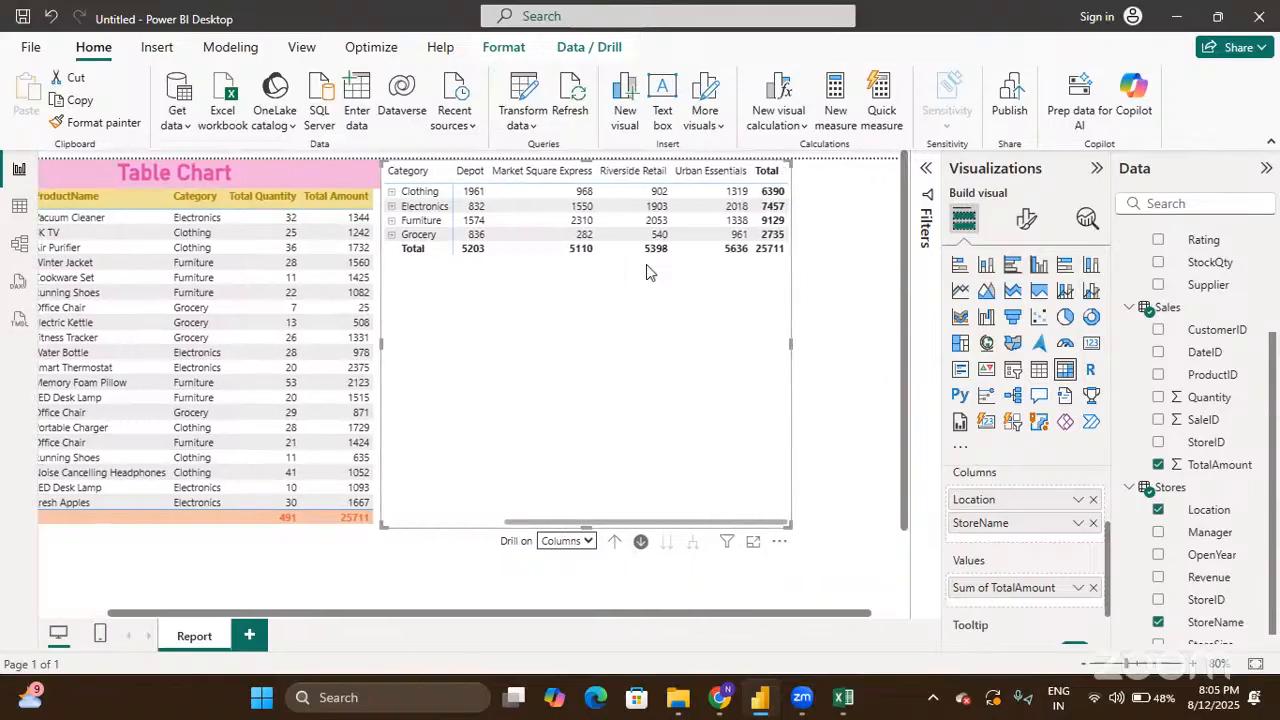
scroll(643, 268, left, 5)
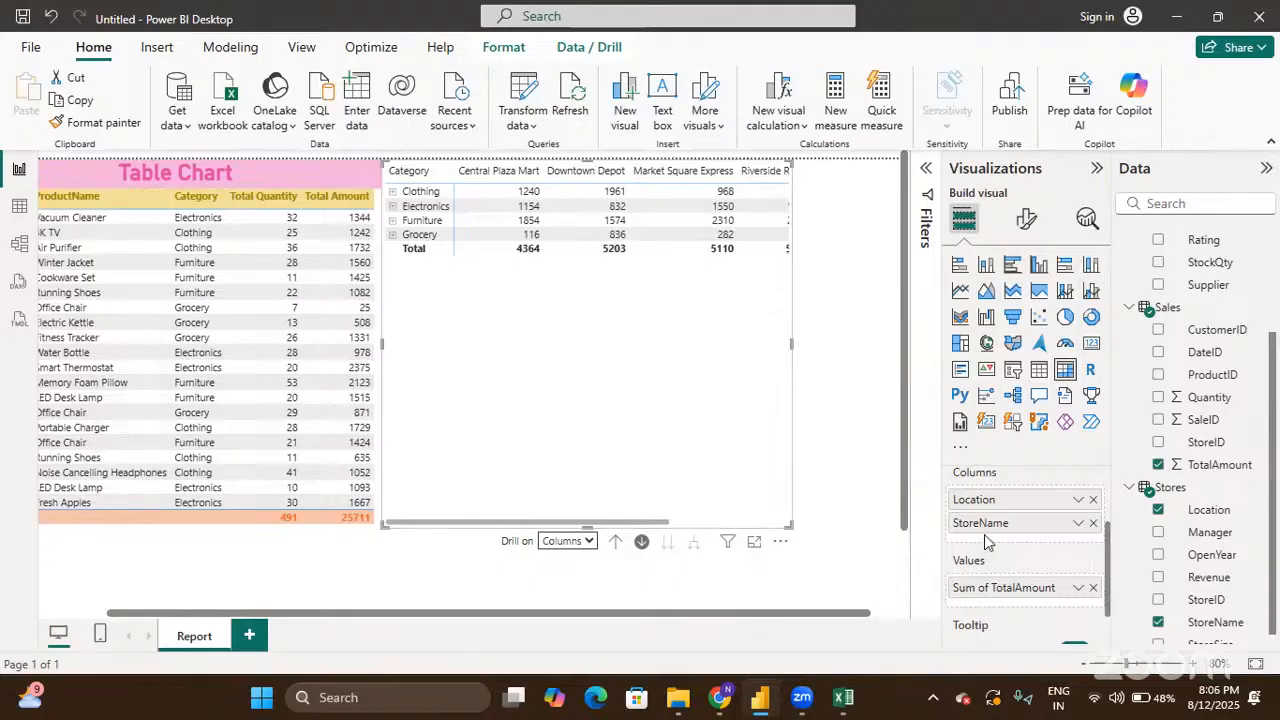
click(614, 545)
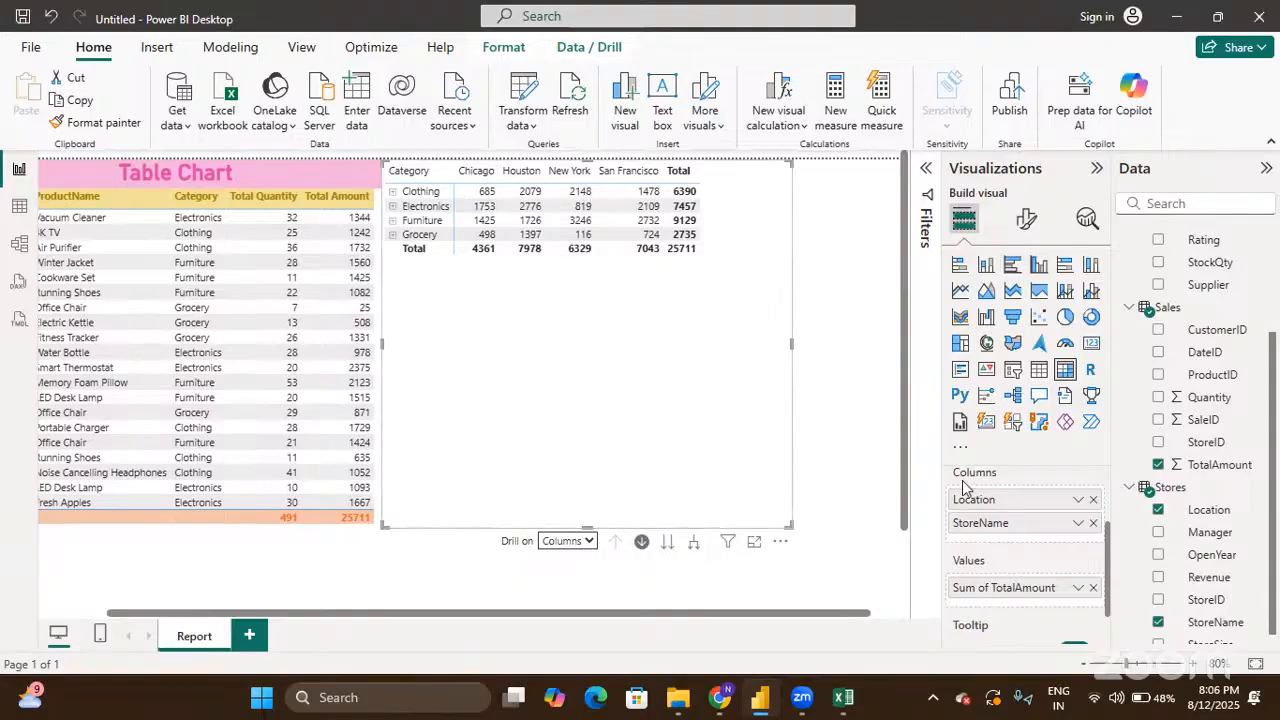
Step: Expand all matrix columns down one hierarchy level, and examine the store amounts under each location through to the grand total
click(694, 549)
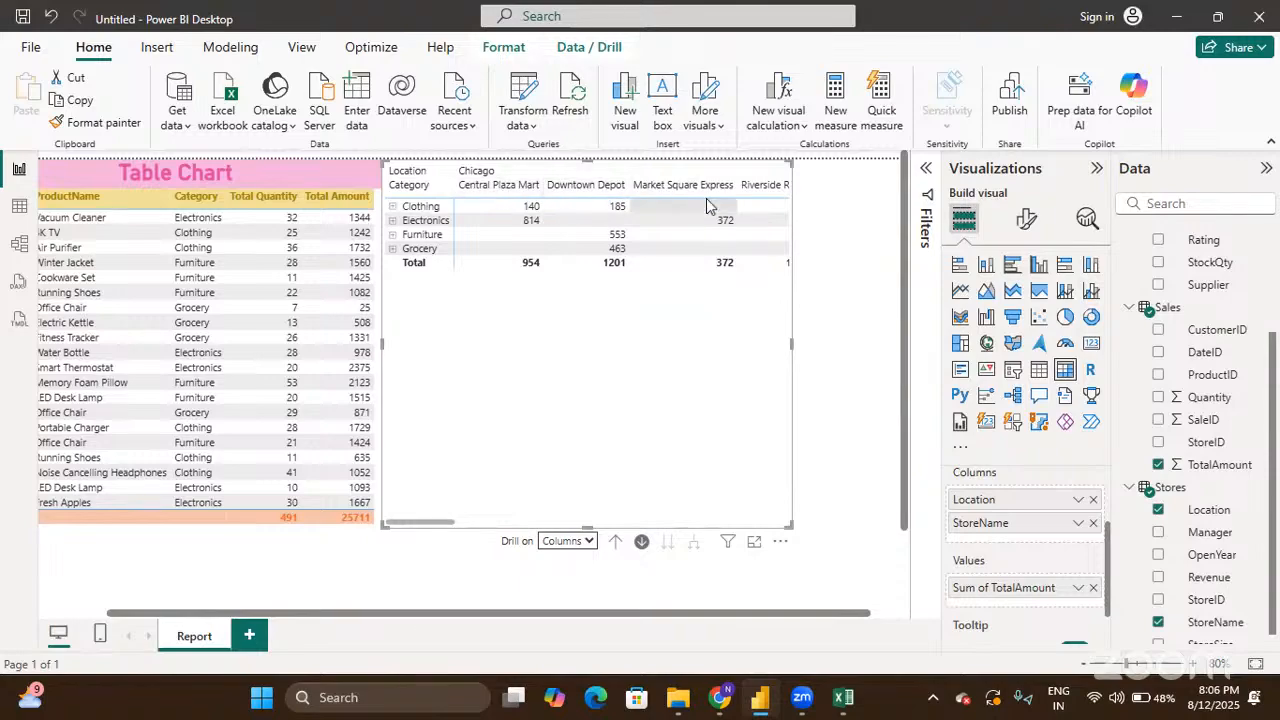
scroll(700, 200, right, 2)
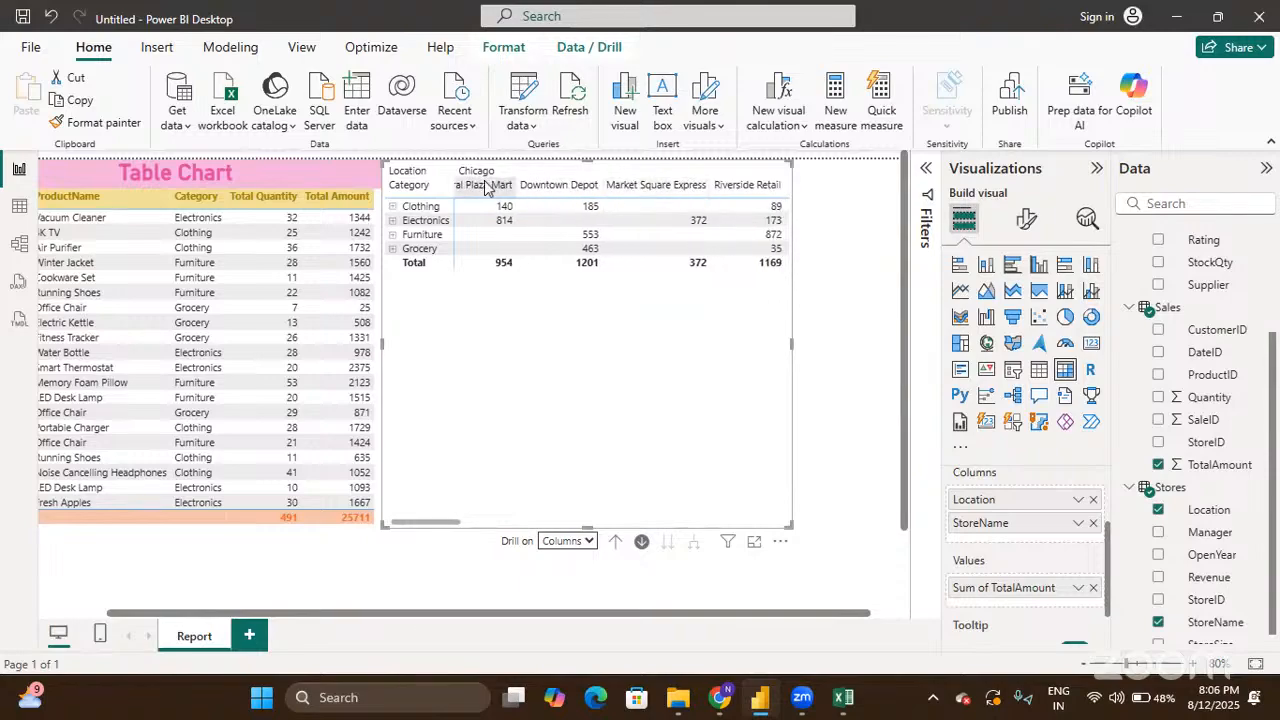
scroll(646, 192, right, 5)
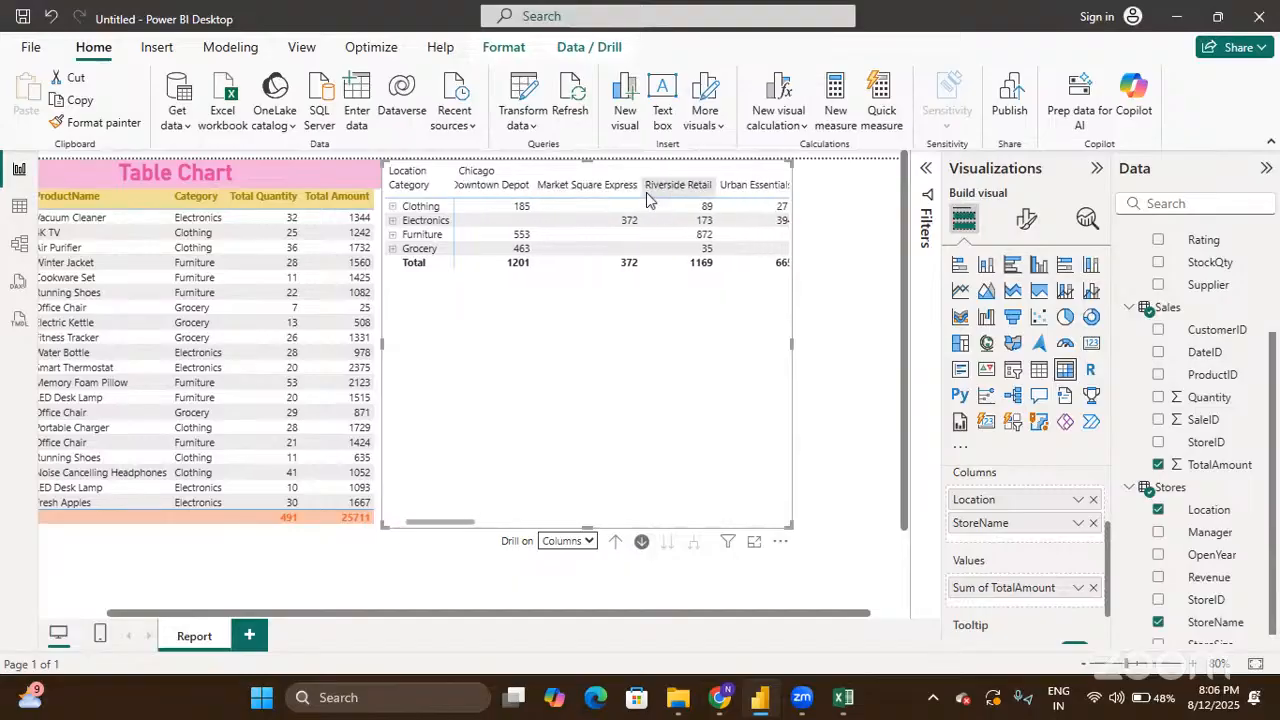
scroll(646, 195, right, 2)
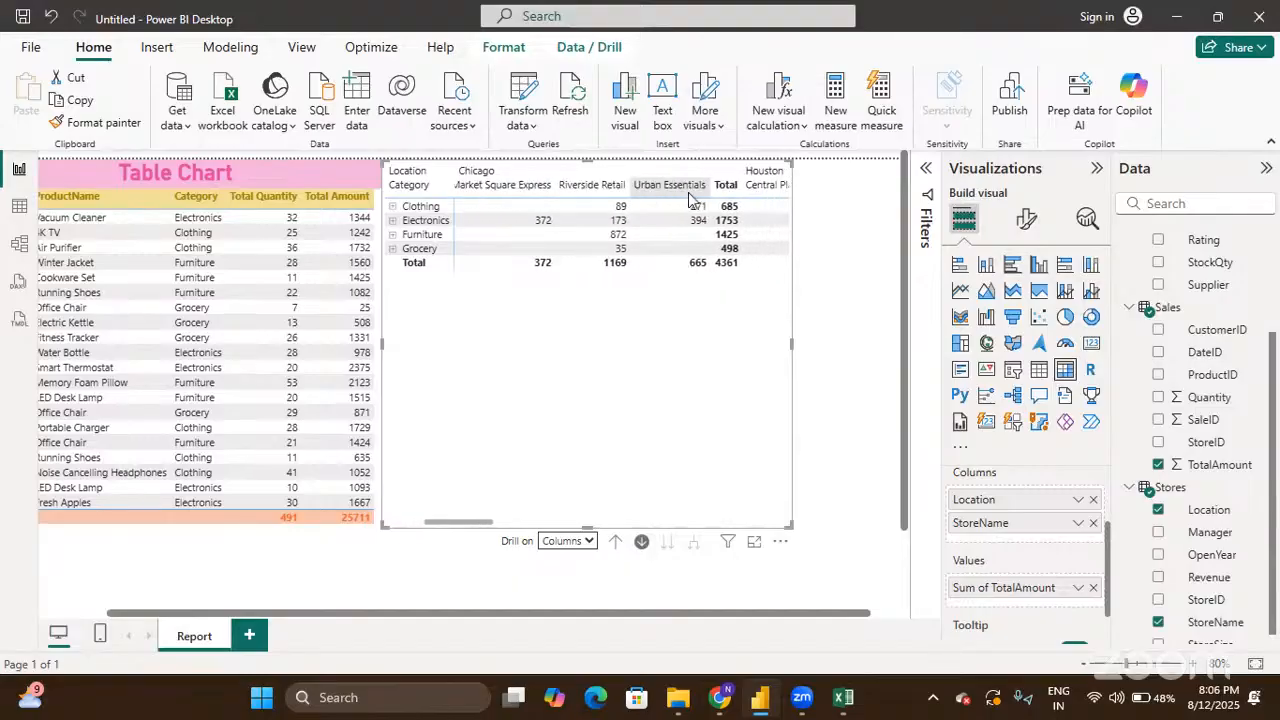
scroll(688, 198, right, 4)
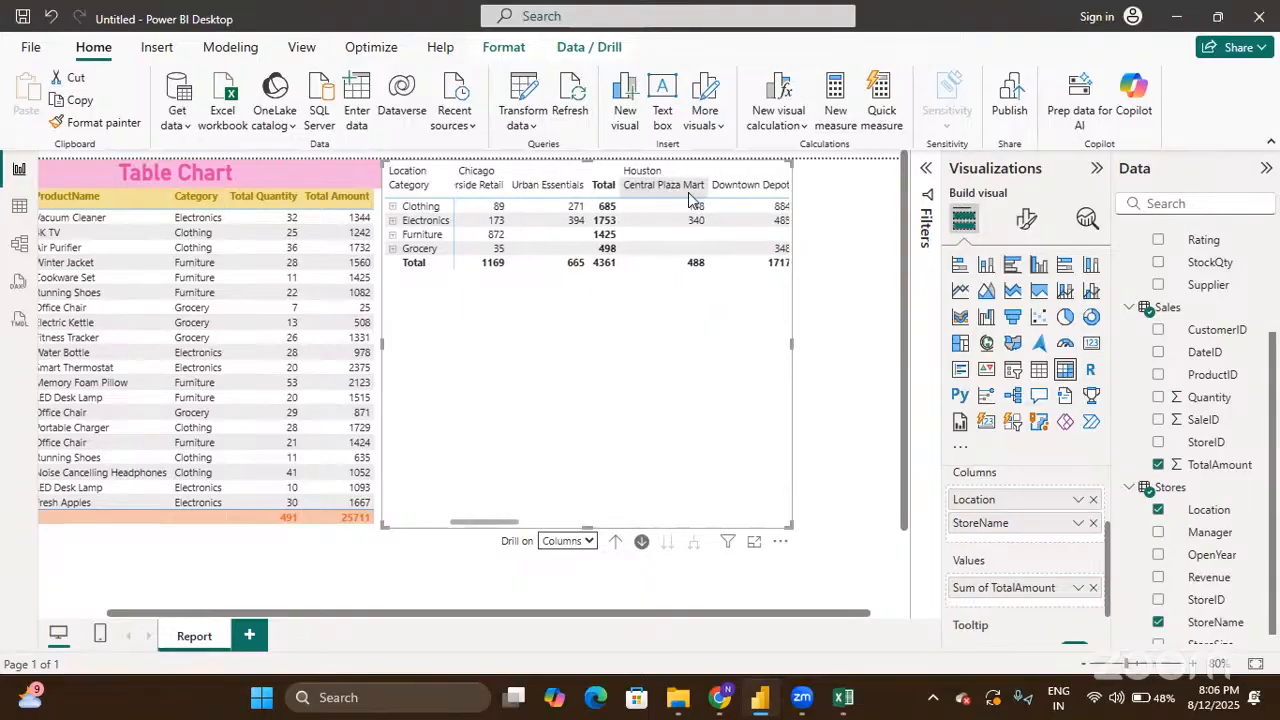
scroll(688, 198, right, 4)
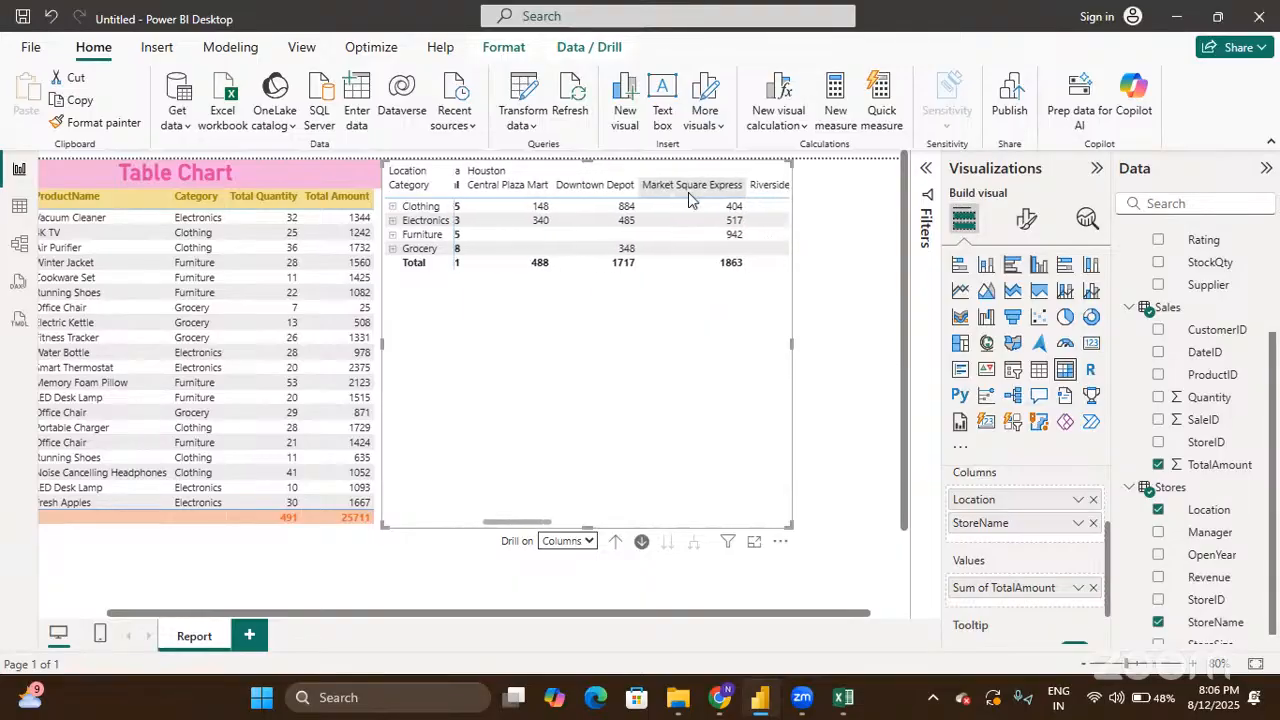
scroll(688, 198, right, 4)
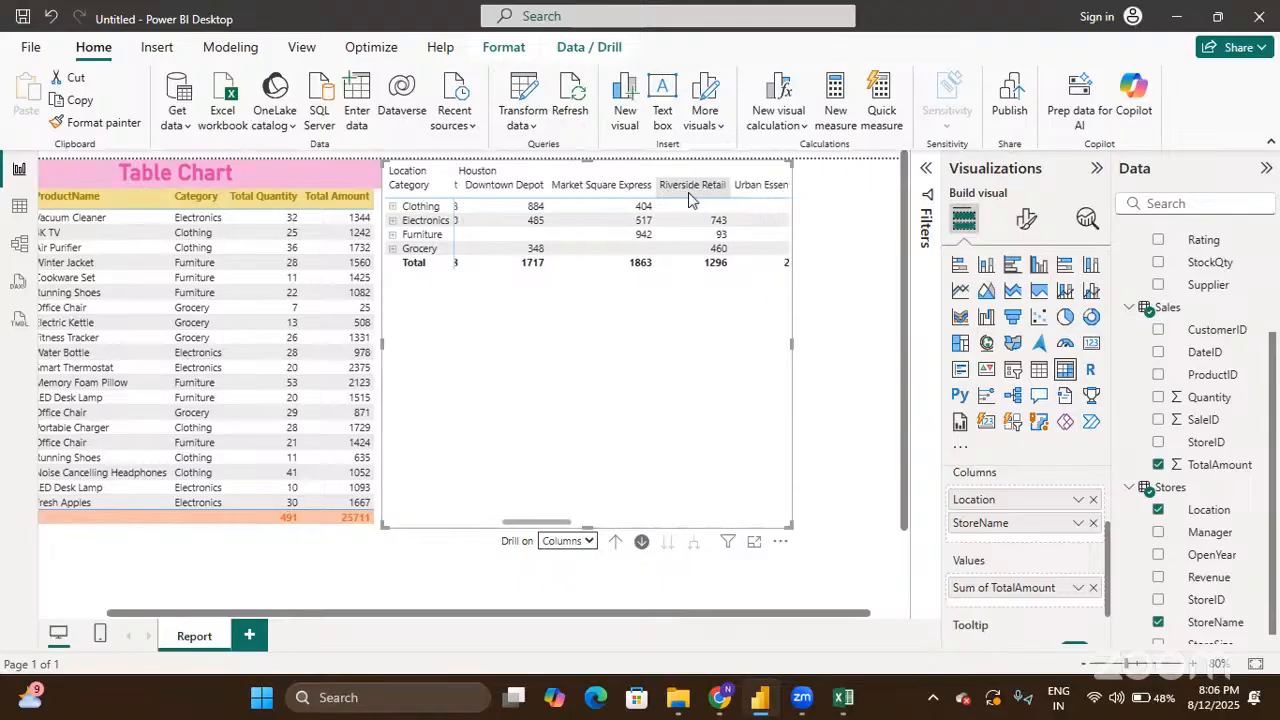
scroll(688, 198, right, 2)
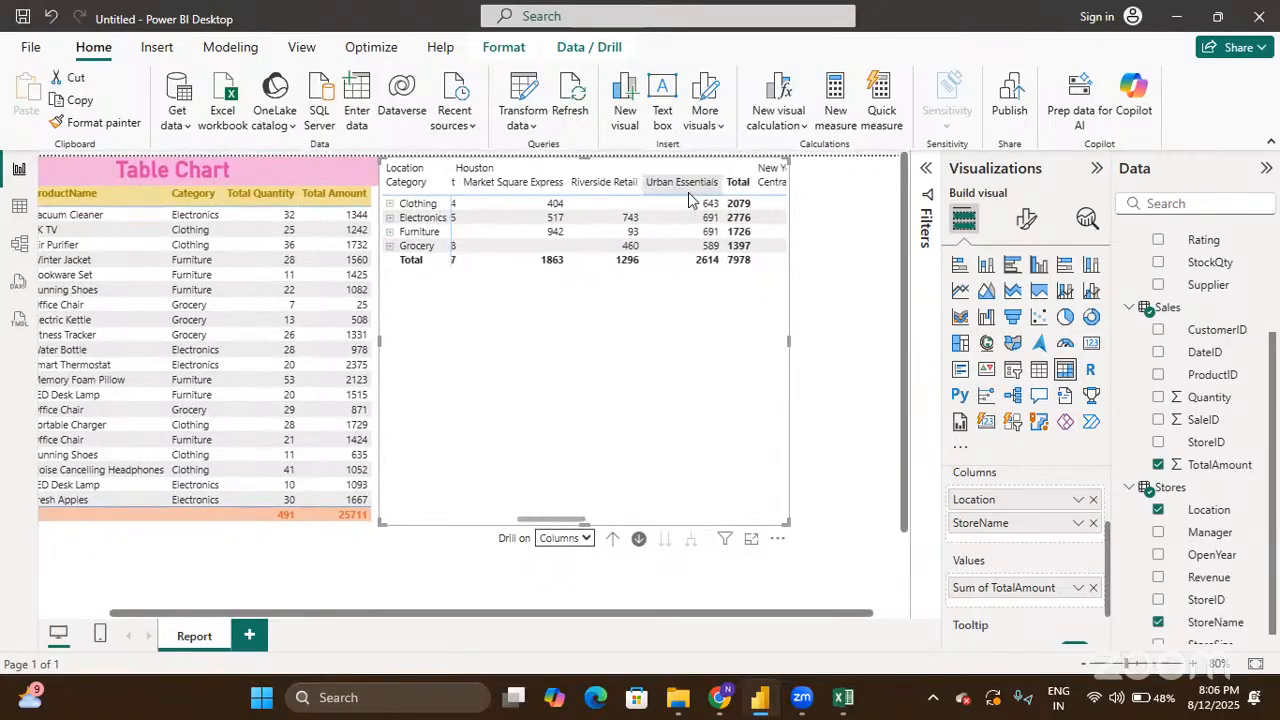
scroll(688, 200, right, 5)
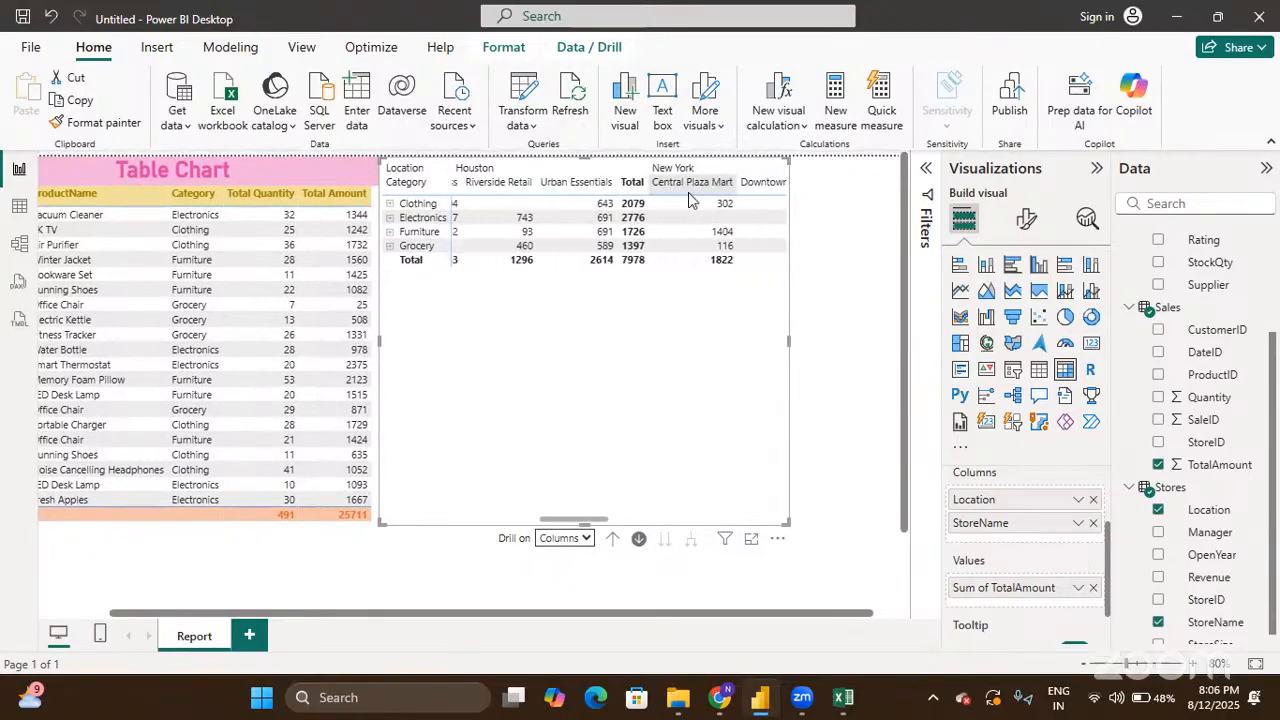
scroll(688, 200, right, 3)
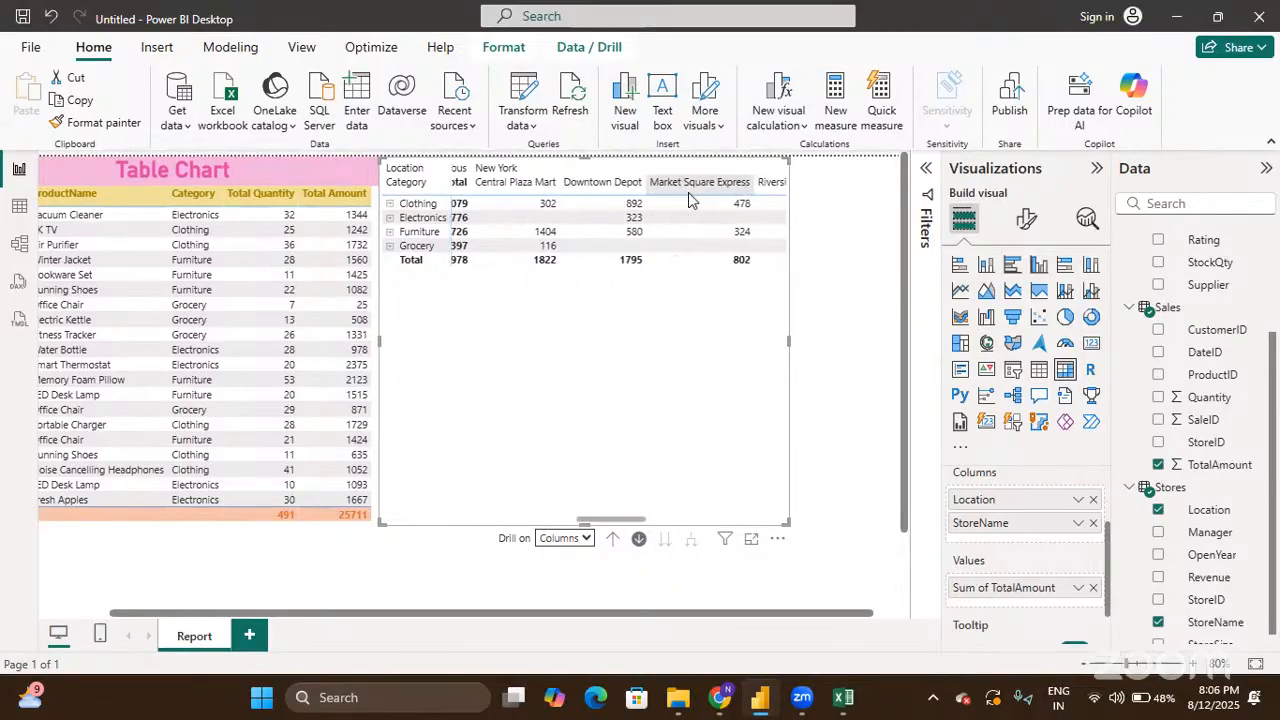
scroll(688, 198, right, 3)
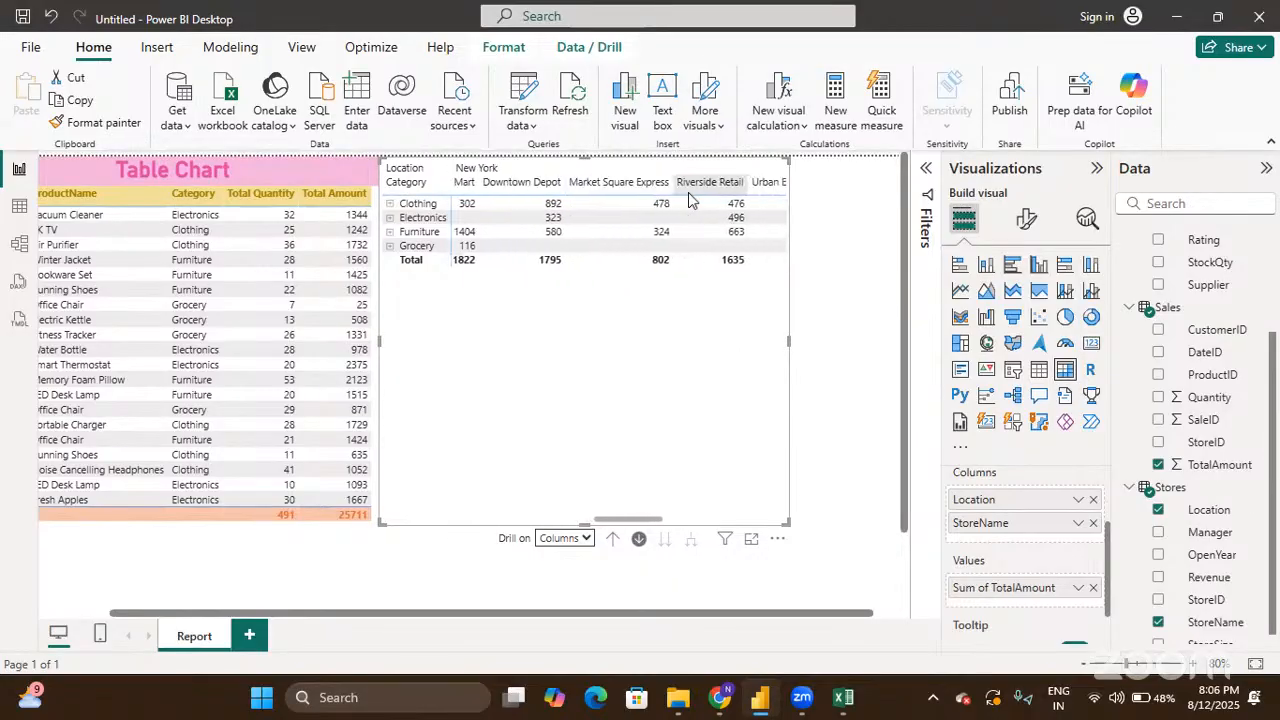
scroll(688, 200, right, 4)
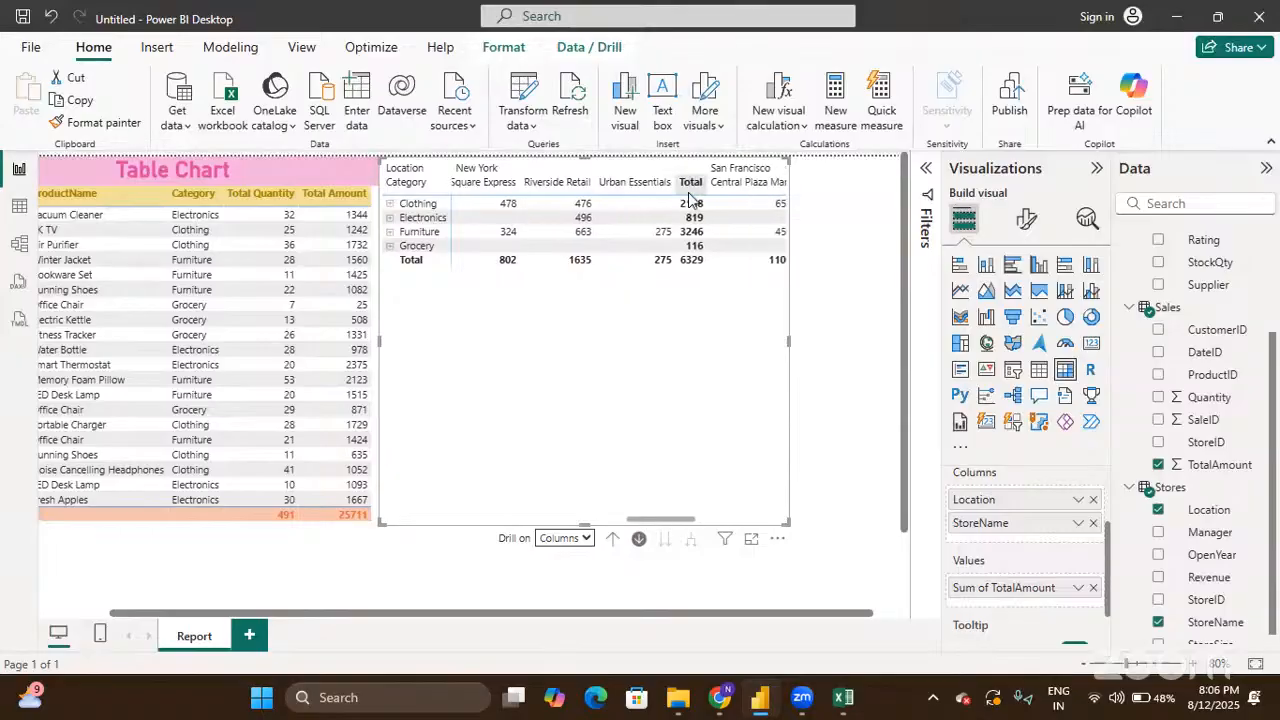
scroll(688, 200, right, 4)
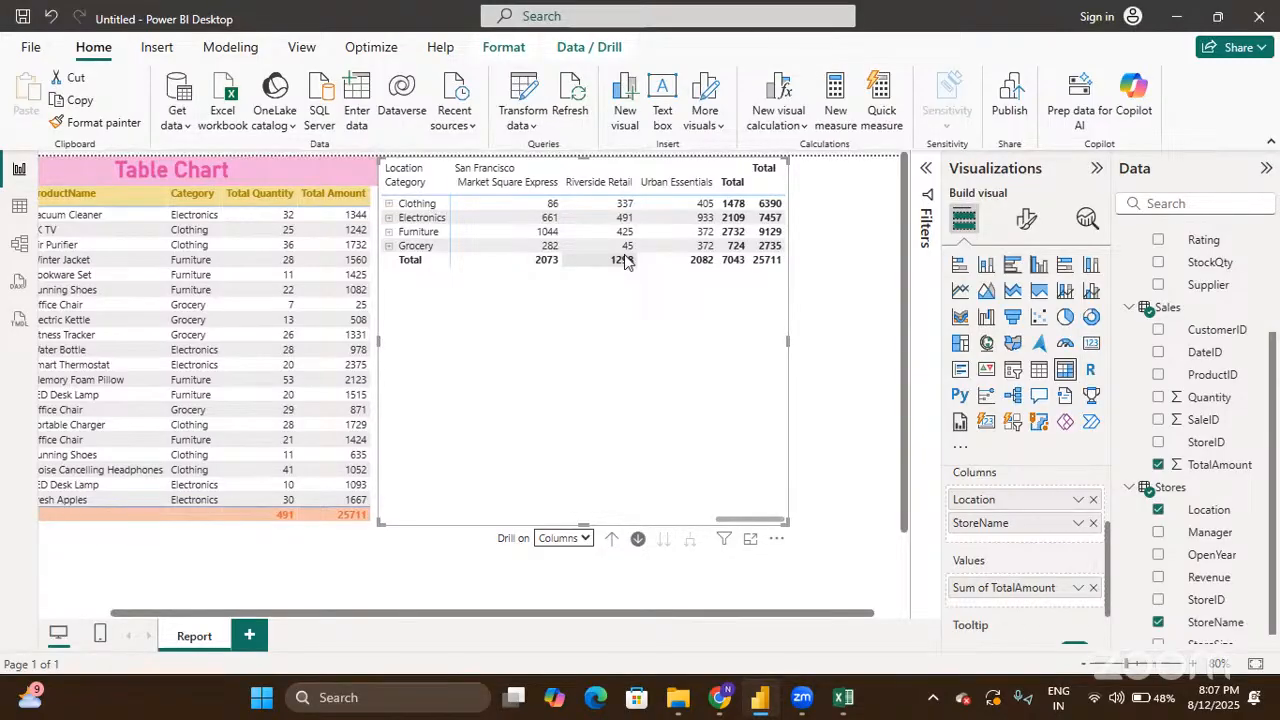
Step: Drill the matrix columns back up to Location, and turn off drill-down mode
click(612, 543)
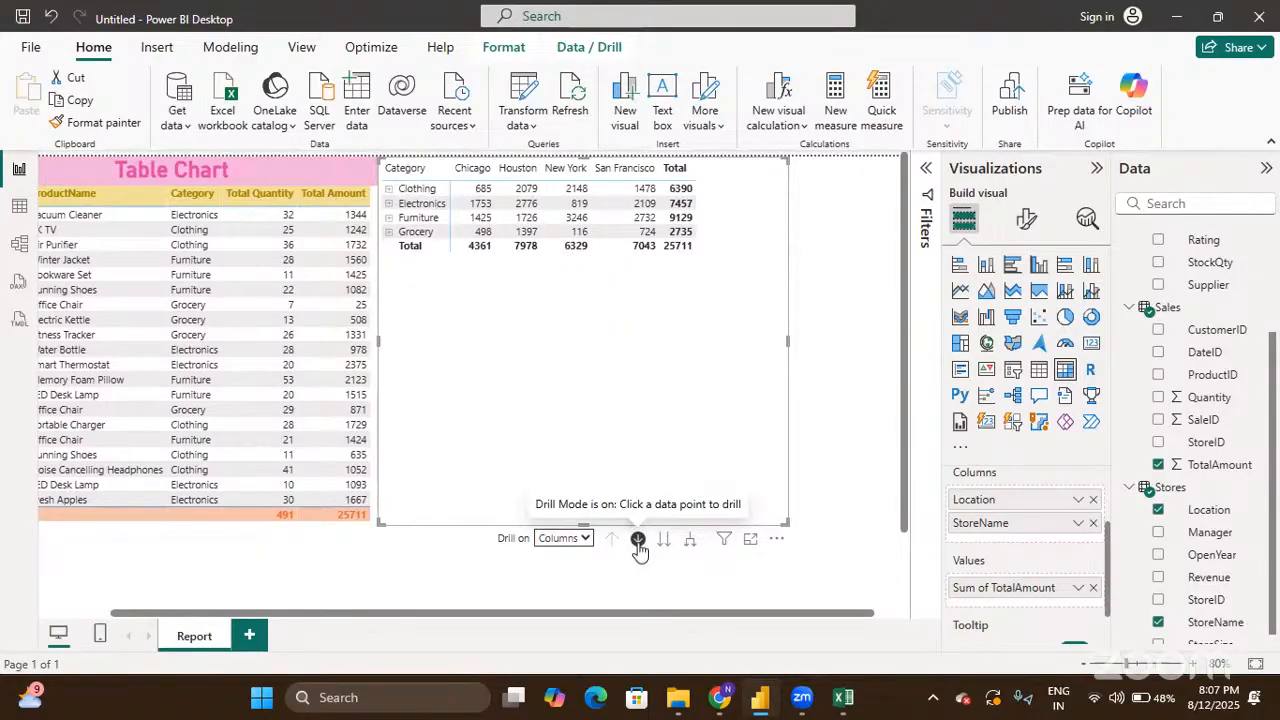
click(639, 545)
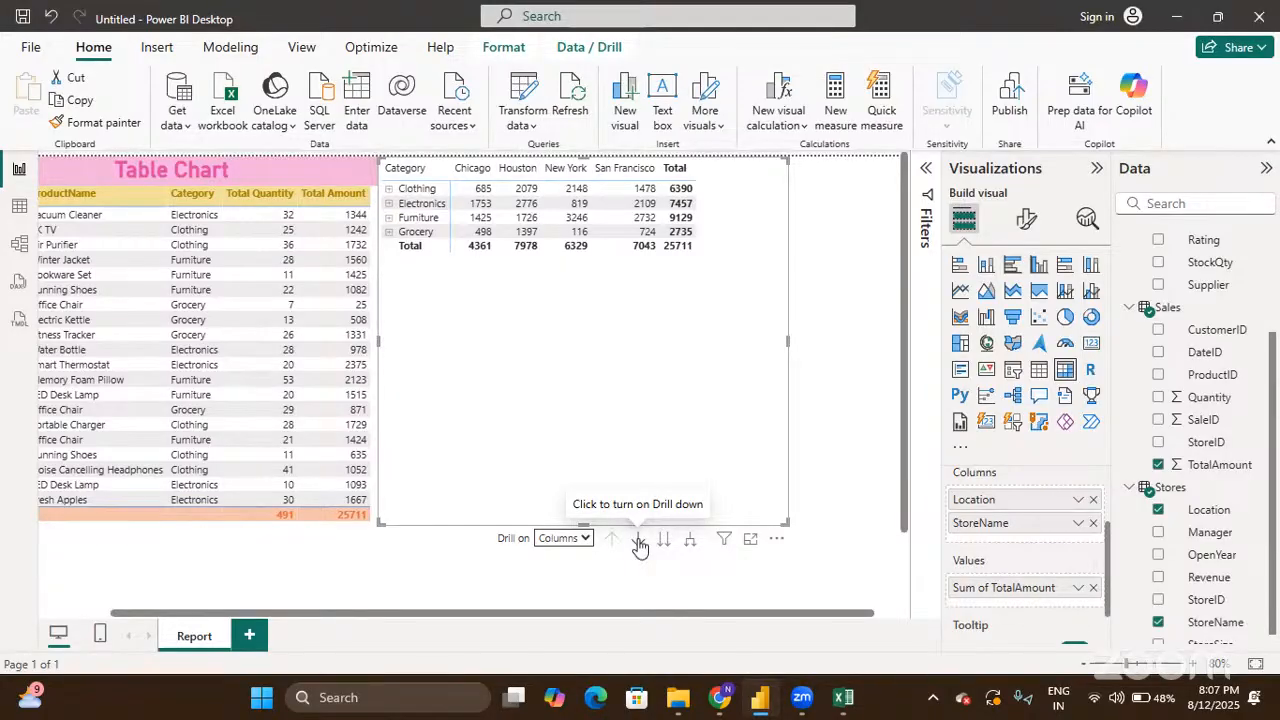
click(639, 541)
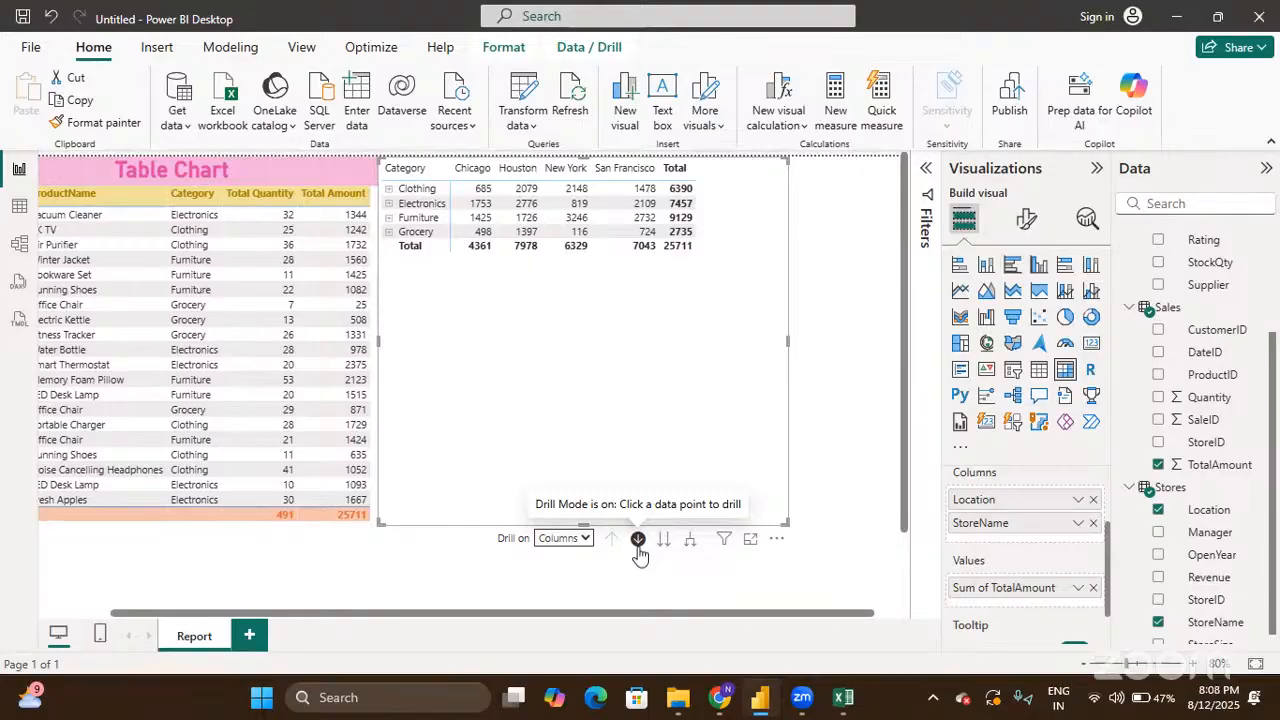
click(638, 545)
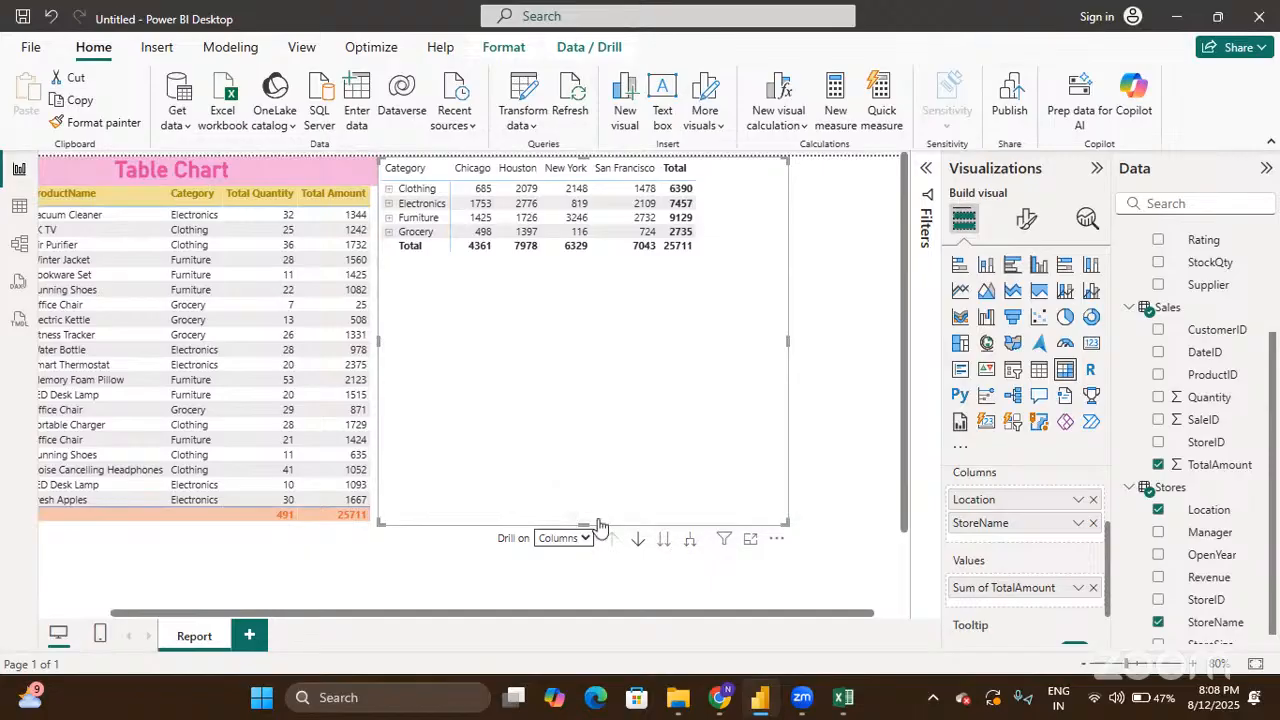
Step: Look through the matrix's style presets, try the Outline layout, and set the layout to Tabular
click(1025, 224)
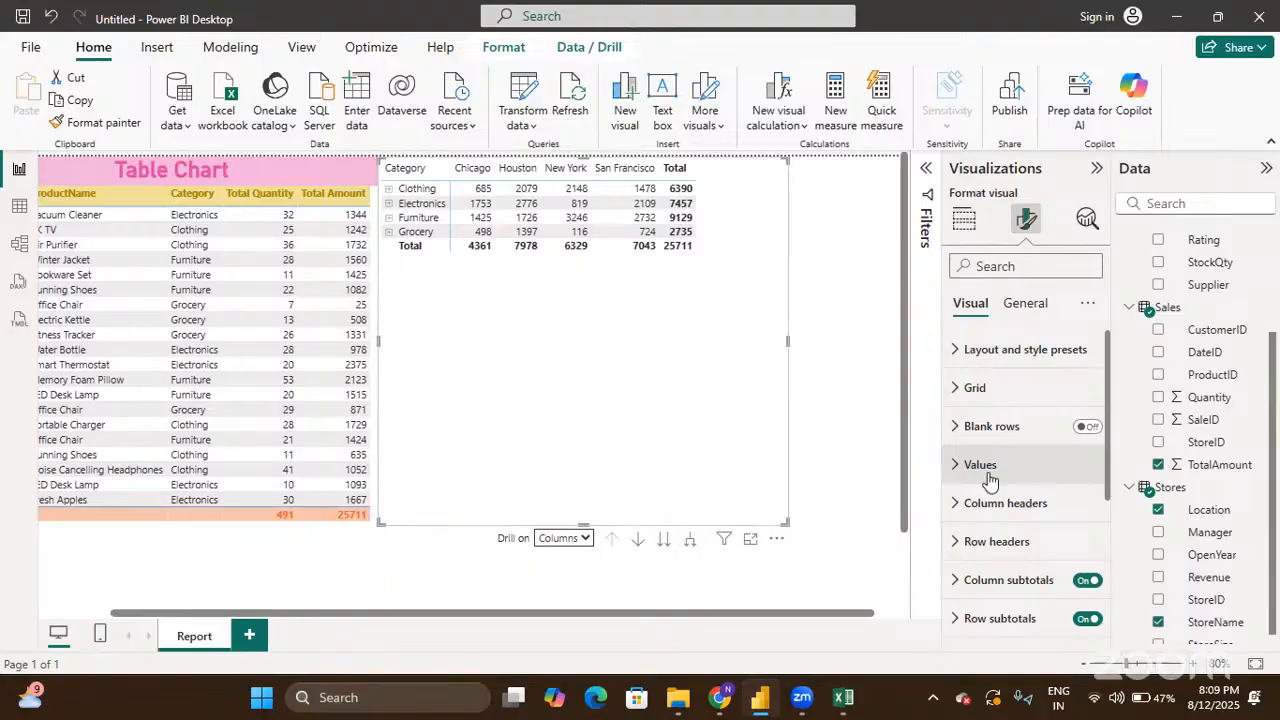
click(958, 352)
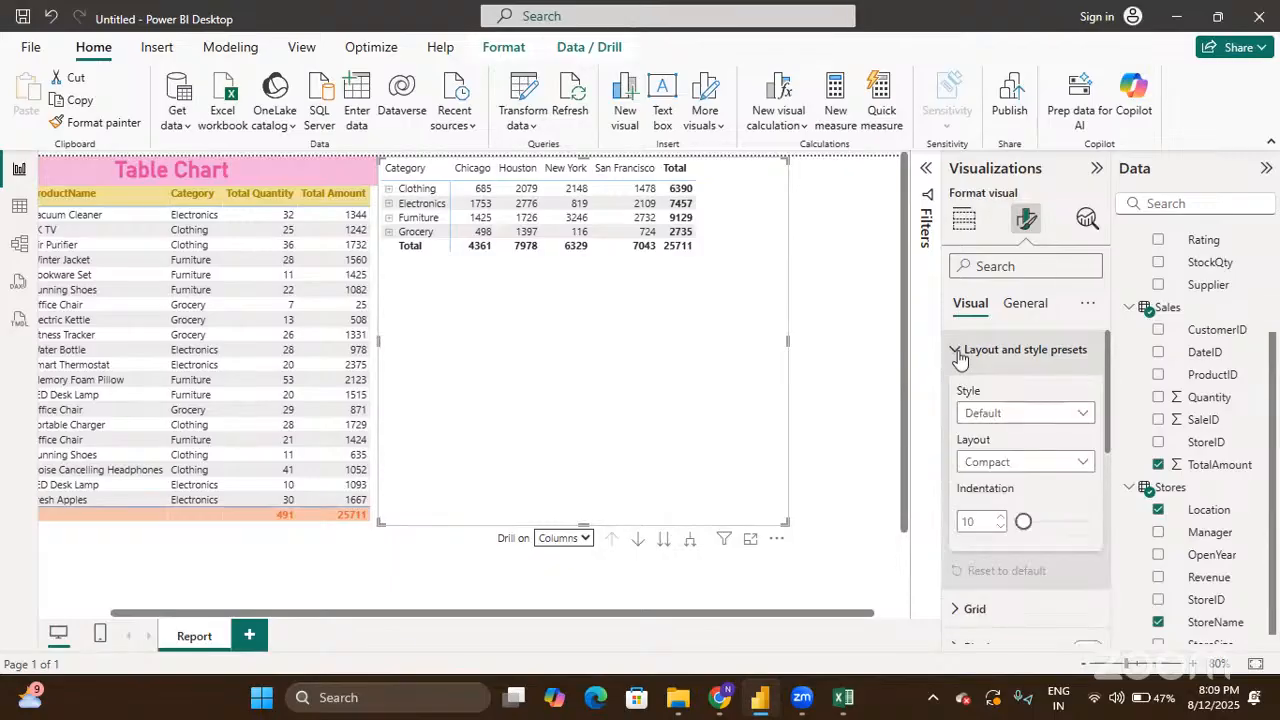
click(1005, 414)
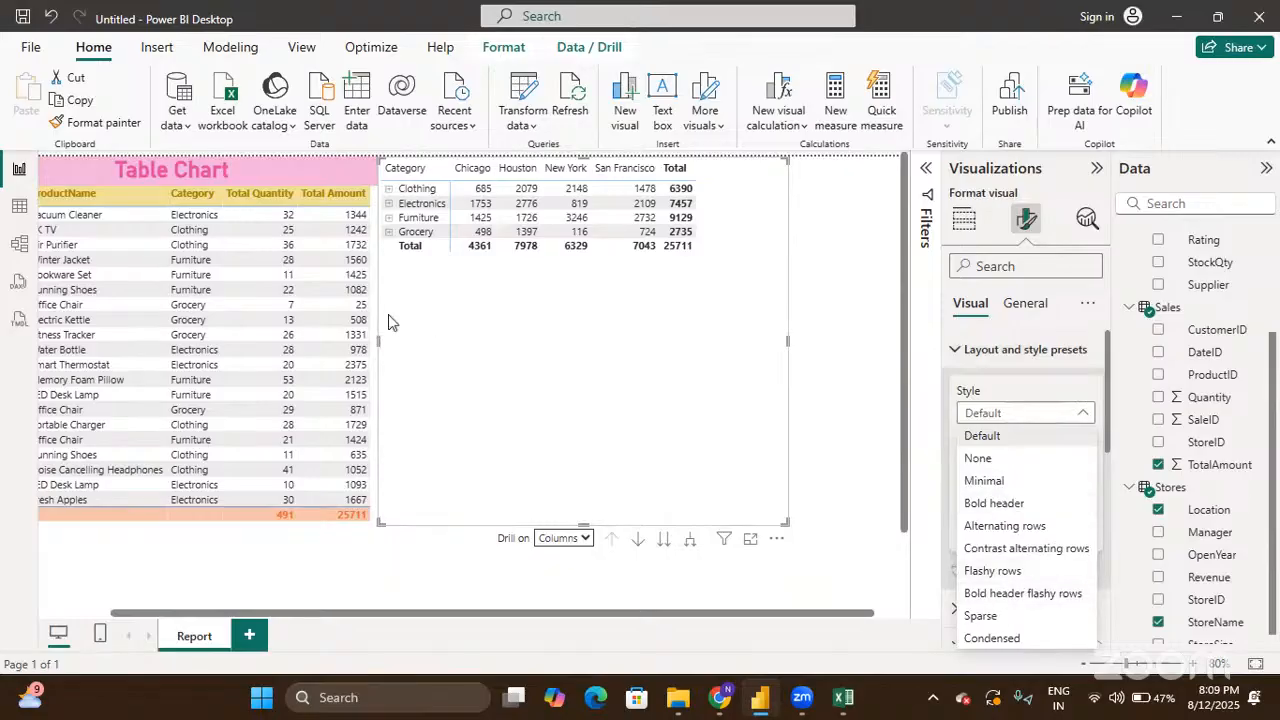
click(1027, 420)
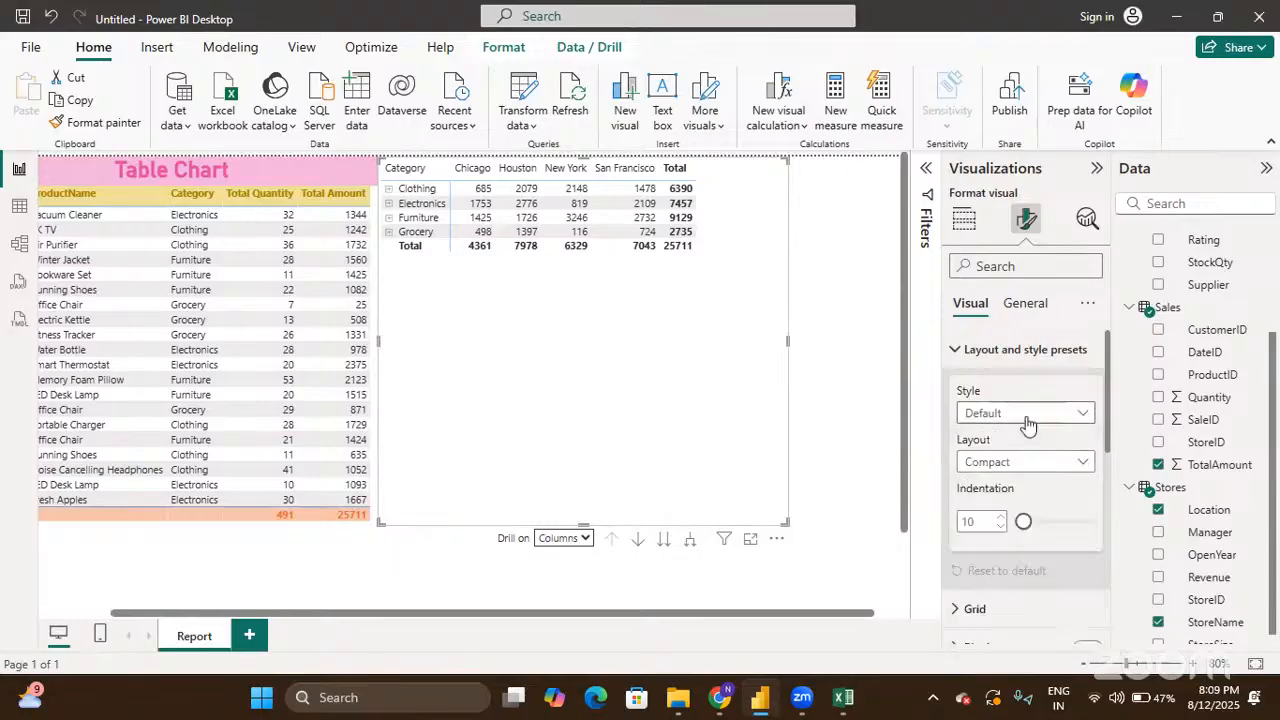
click(1023, 463)
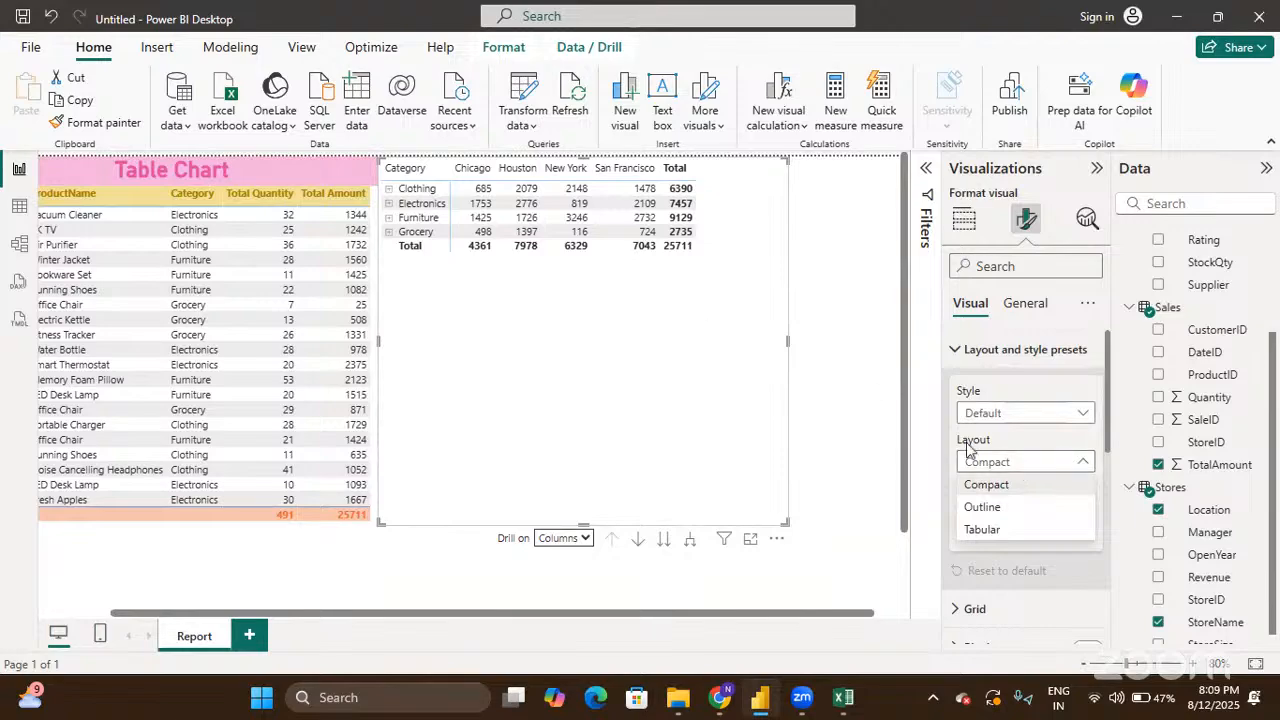
click(985, 508)
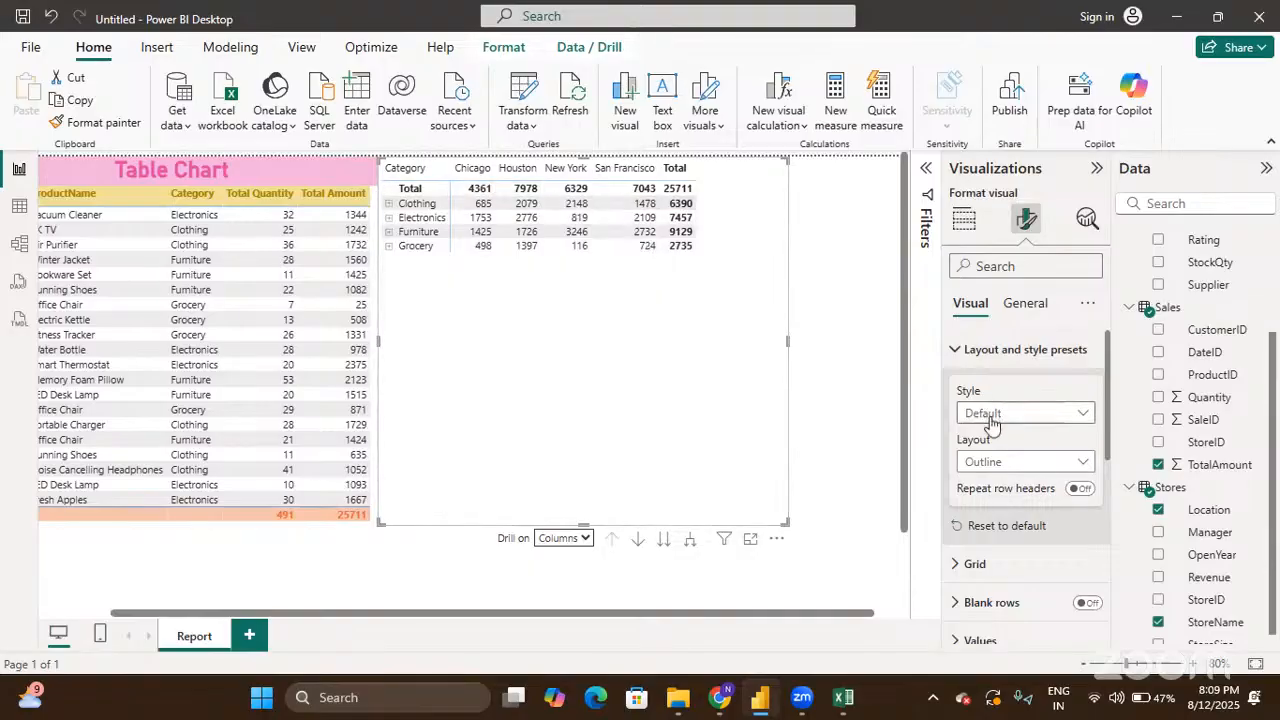
click(991, 462)
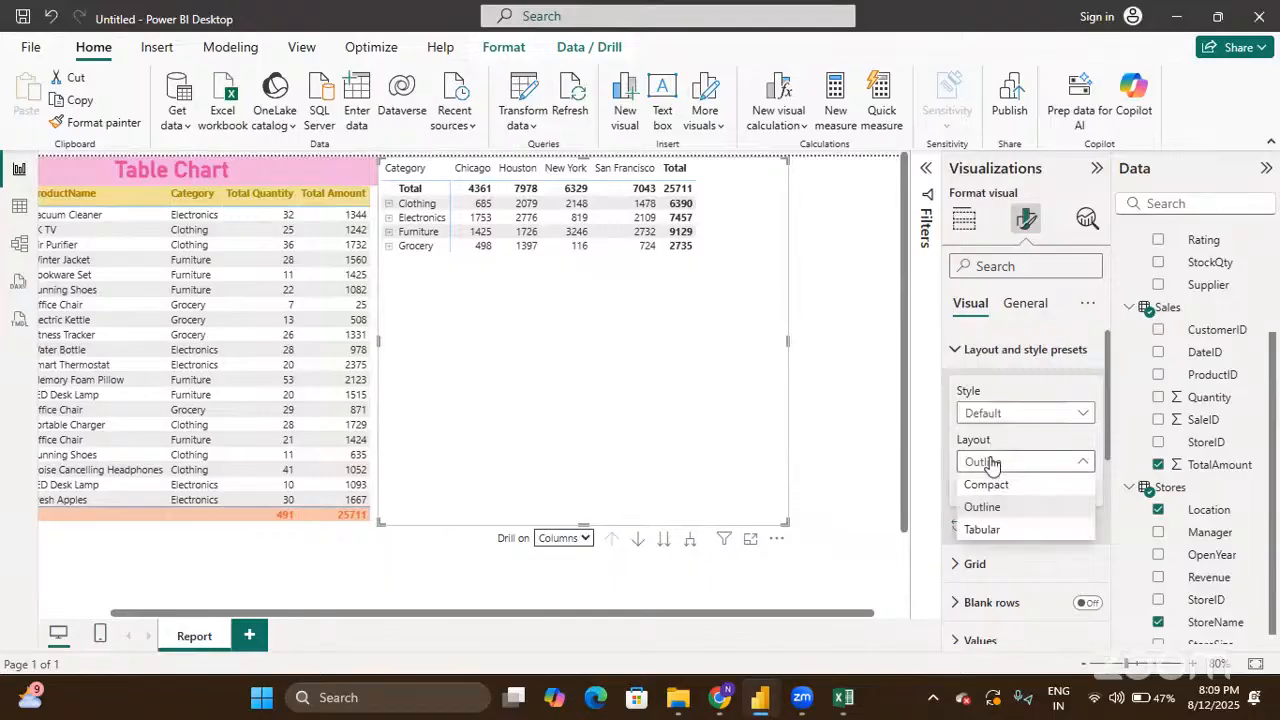
click(982, 530)
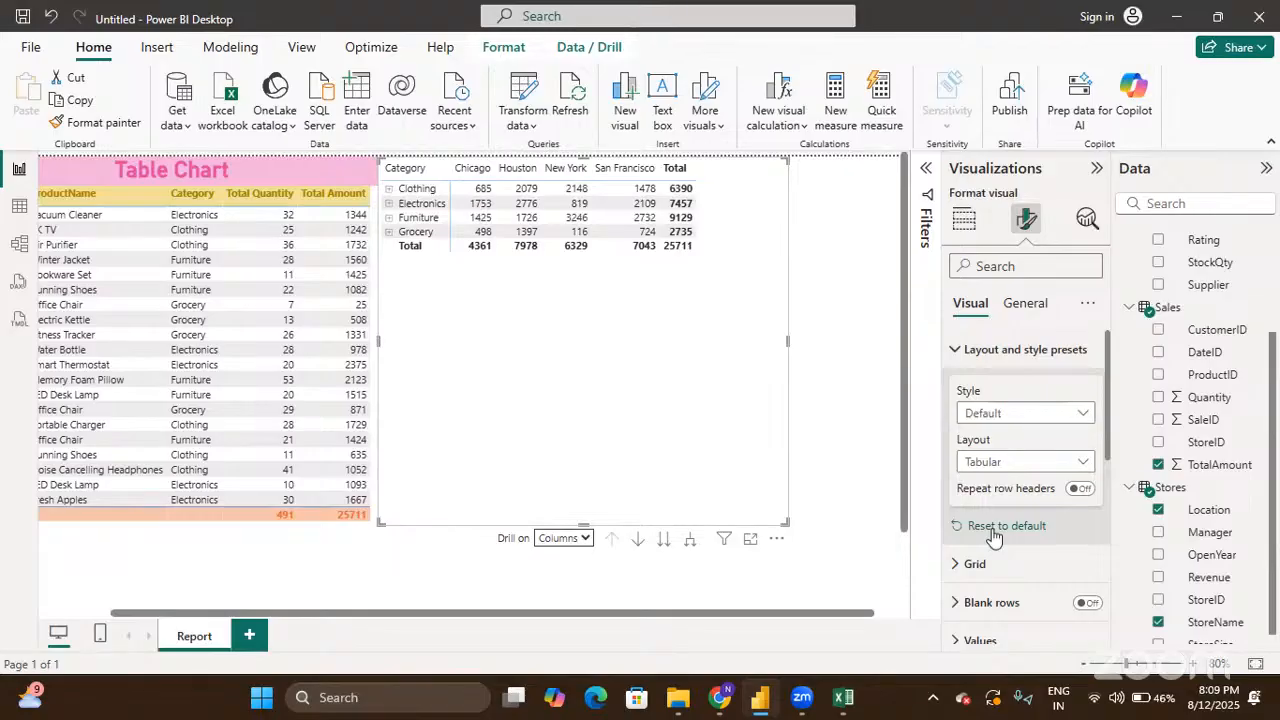
Step: Try the Repeat row headers option on the matrix's layout, and turn it off again
click(1080, 489)
click(1080, 491)
click(961, 358)
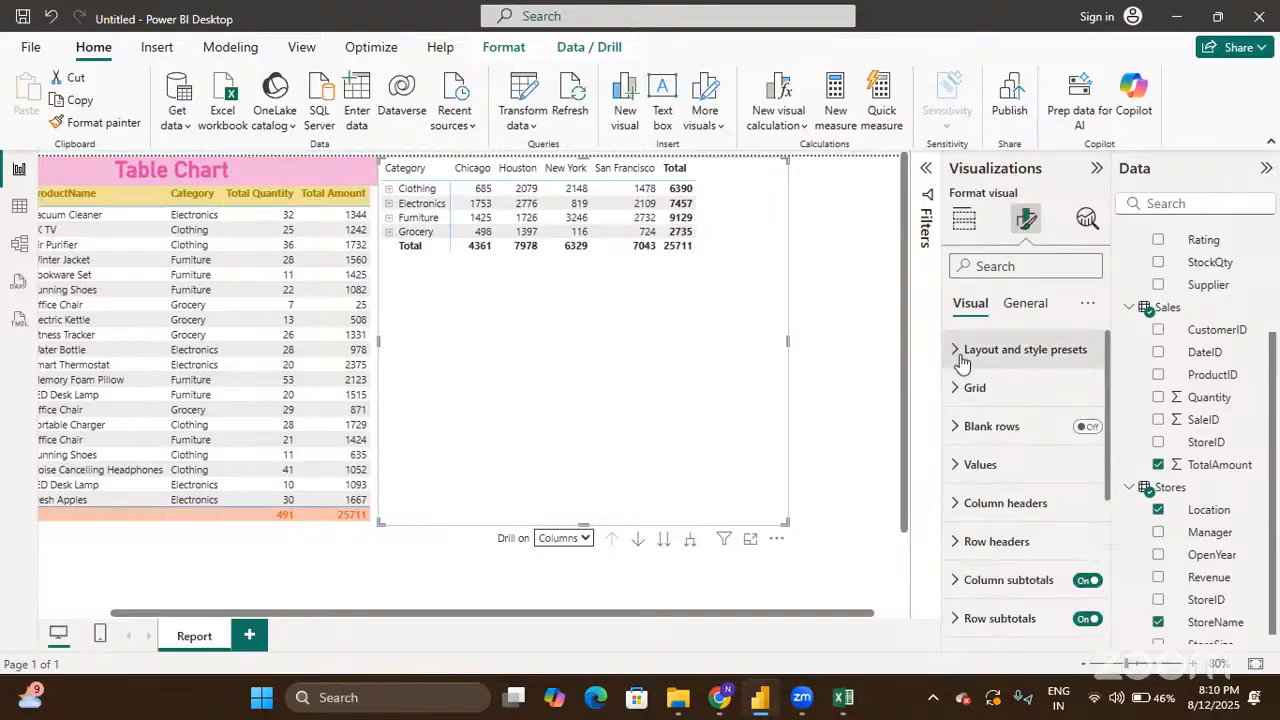
Step: Turn on the matrix's horizontal gridlines, and give them a dark purple color and a width of 3
click(958, 388)
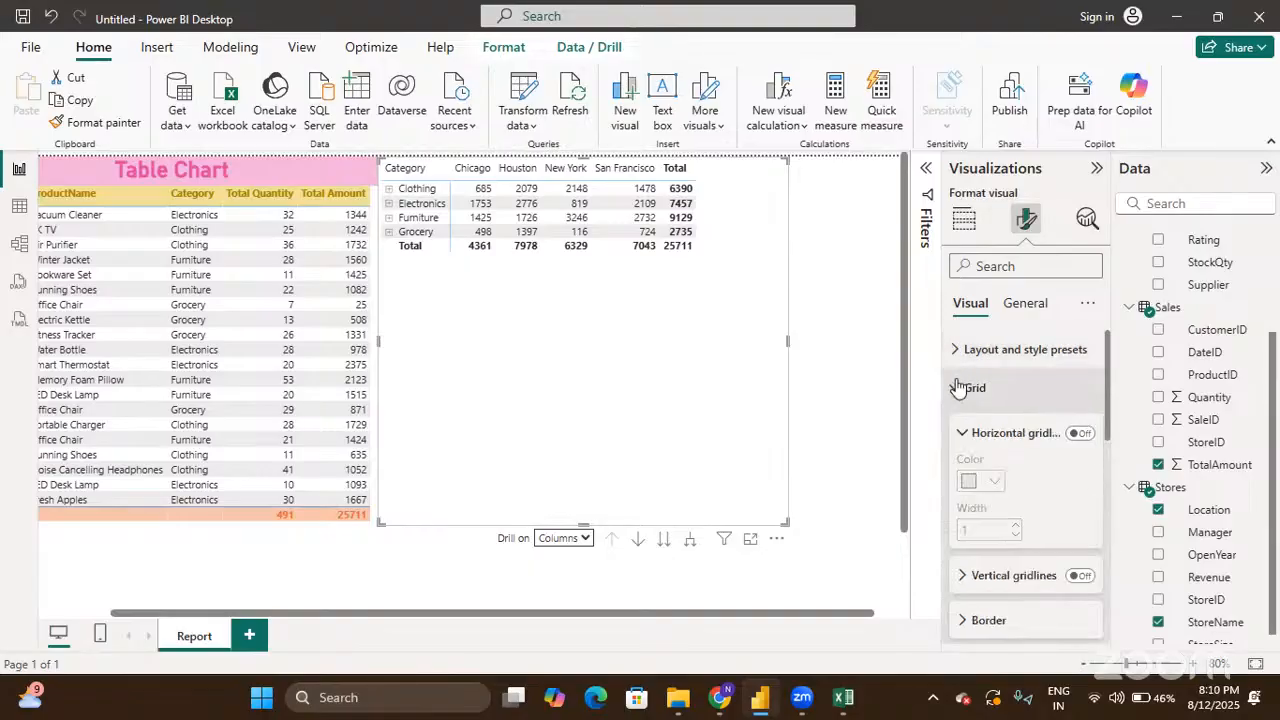
scroll(1008, 472, down, 2)
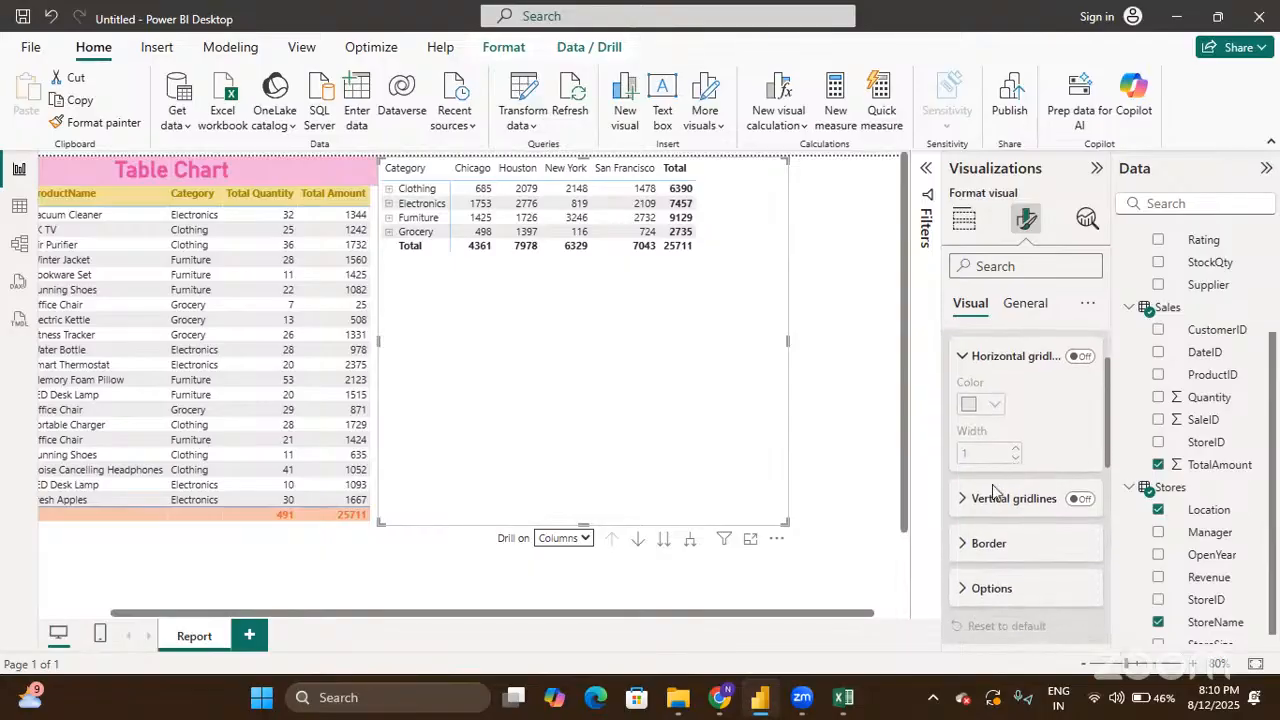
click(1083, 364)
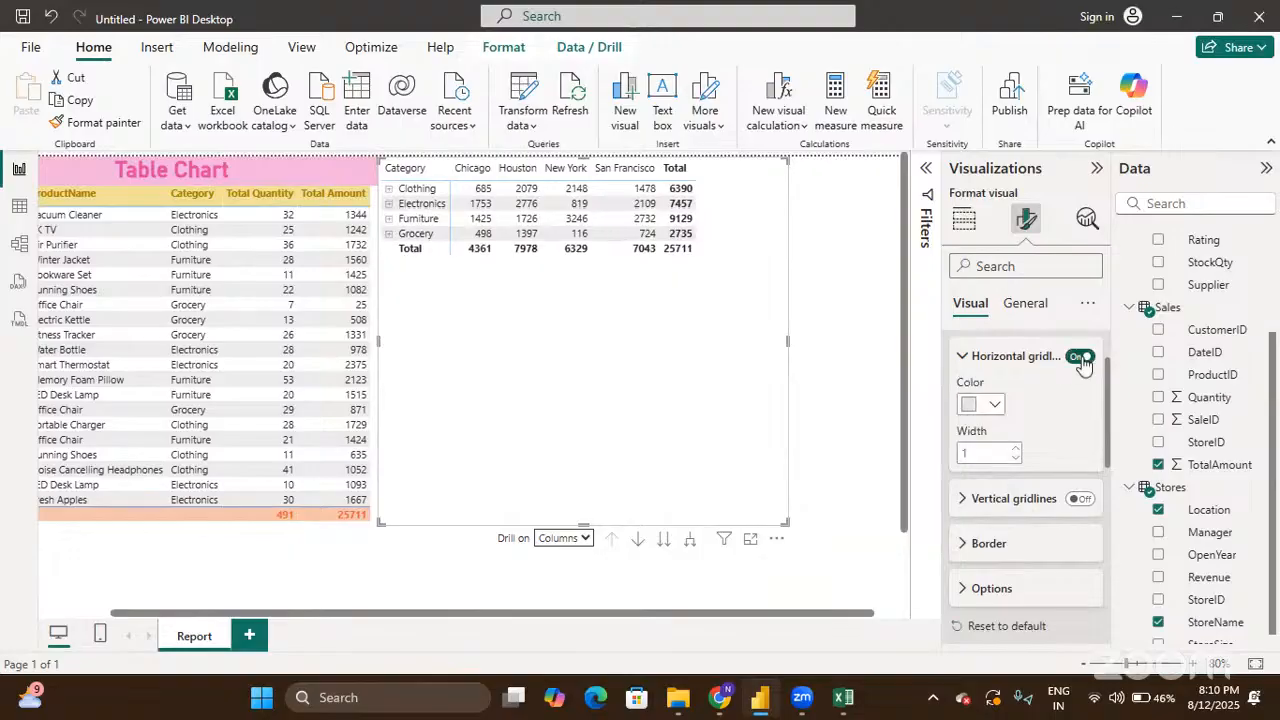
click(997, 405)
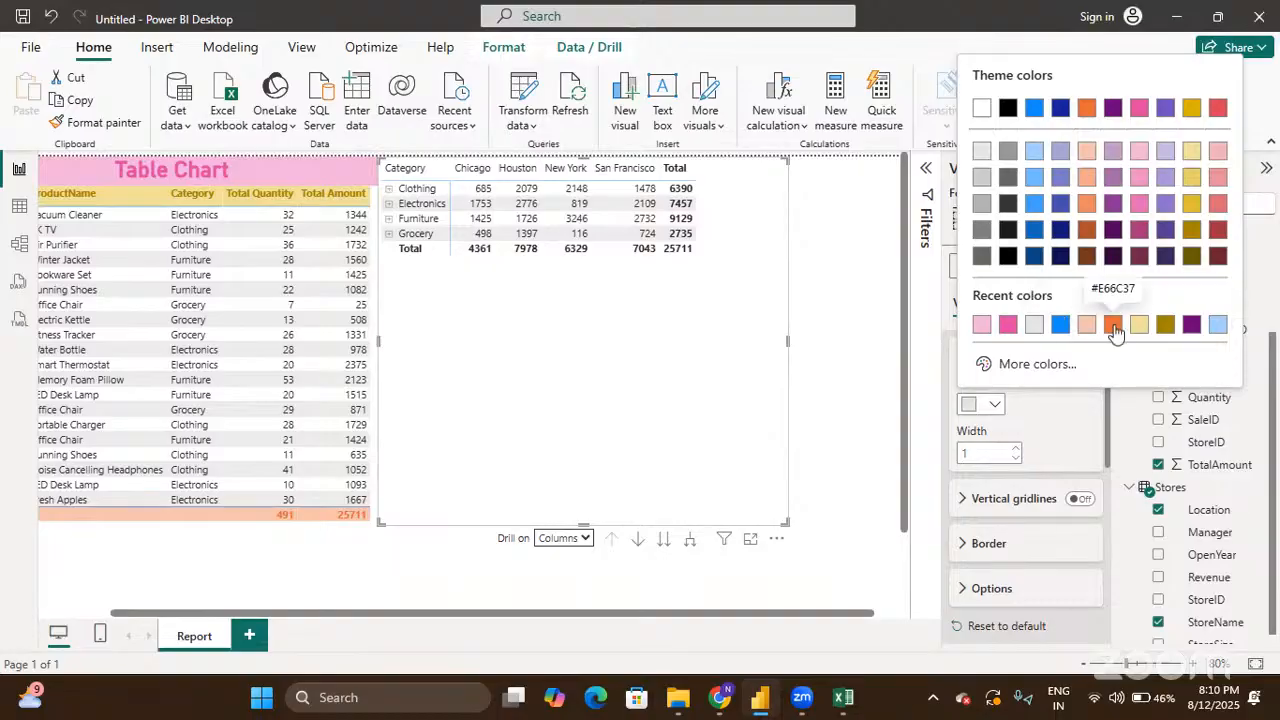
click(1170, 230)
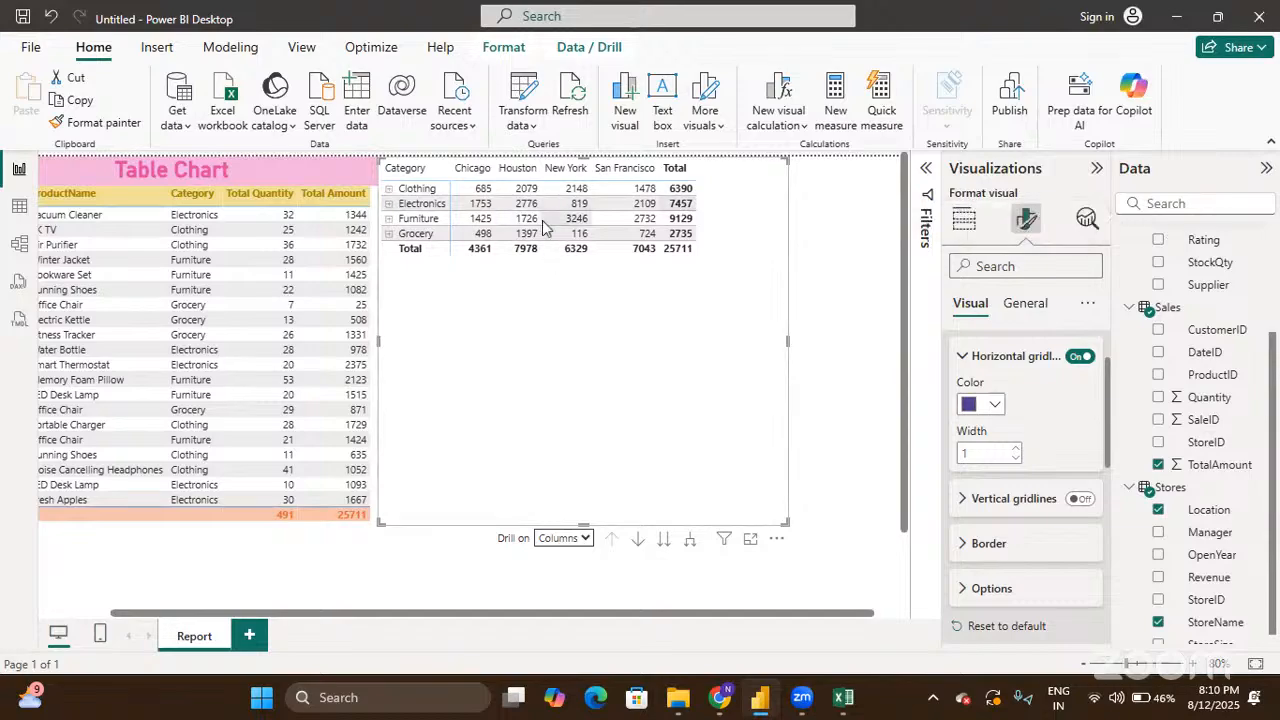
click(1018, 451)
click(1018, 451)
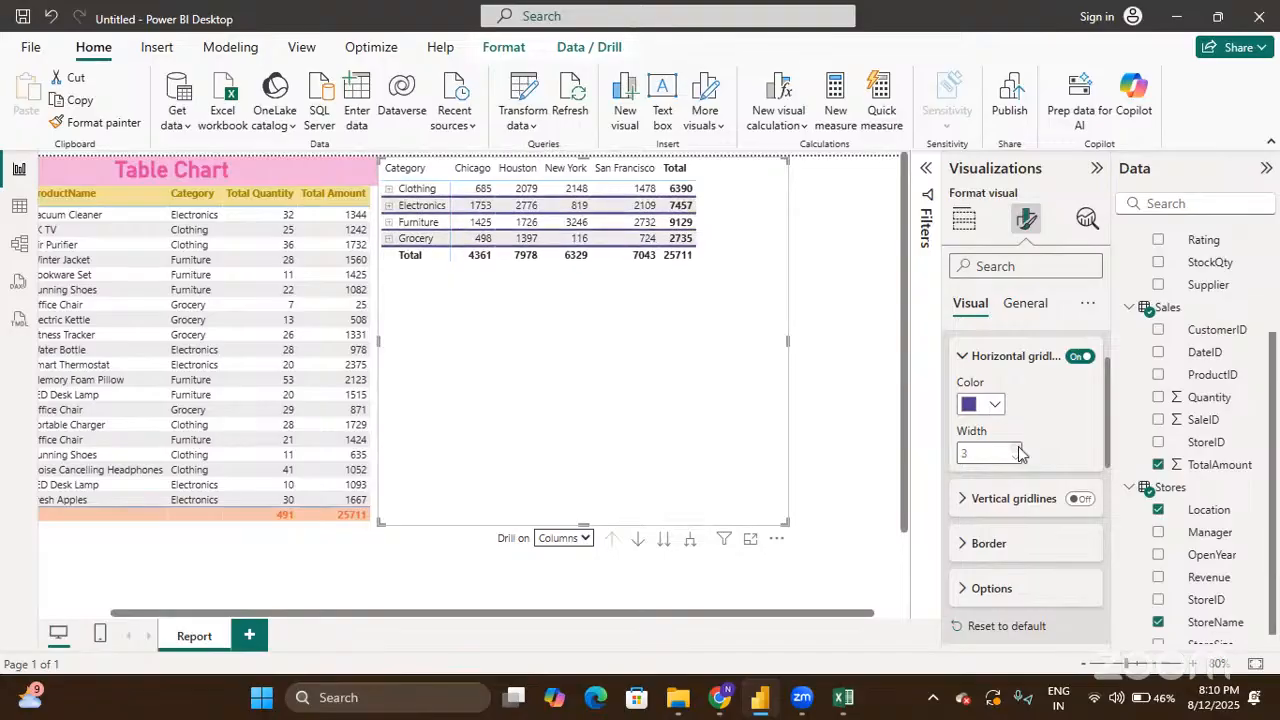
Step: Turn on the matrix's vertical gridlines, and give them the same dark purple color and a width of 3
click(1080, 498)
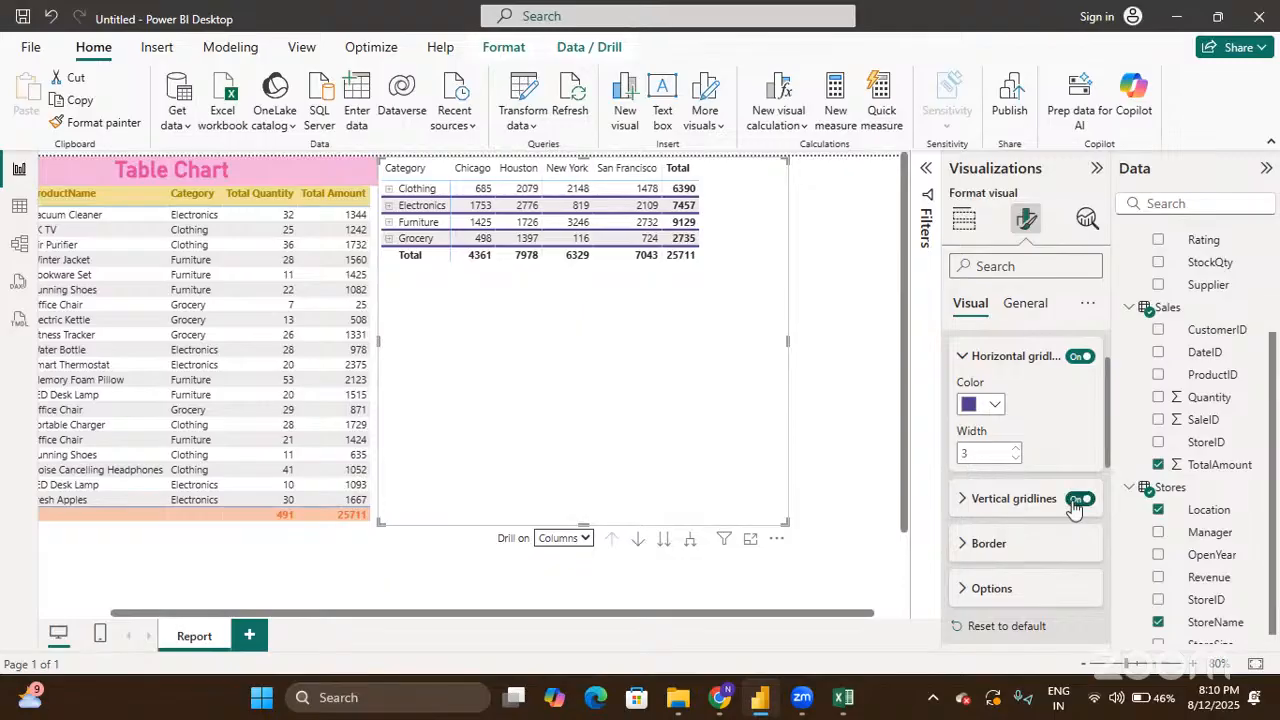
click(964, 499)
scroll(975, 490, down, 1)
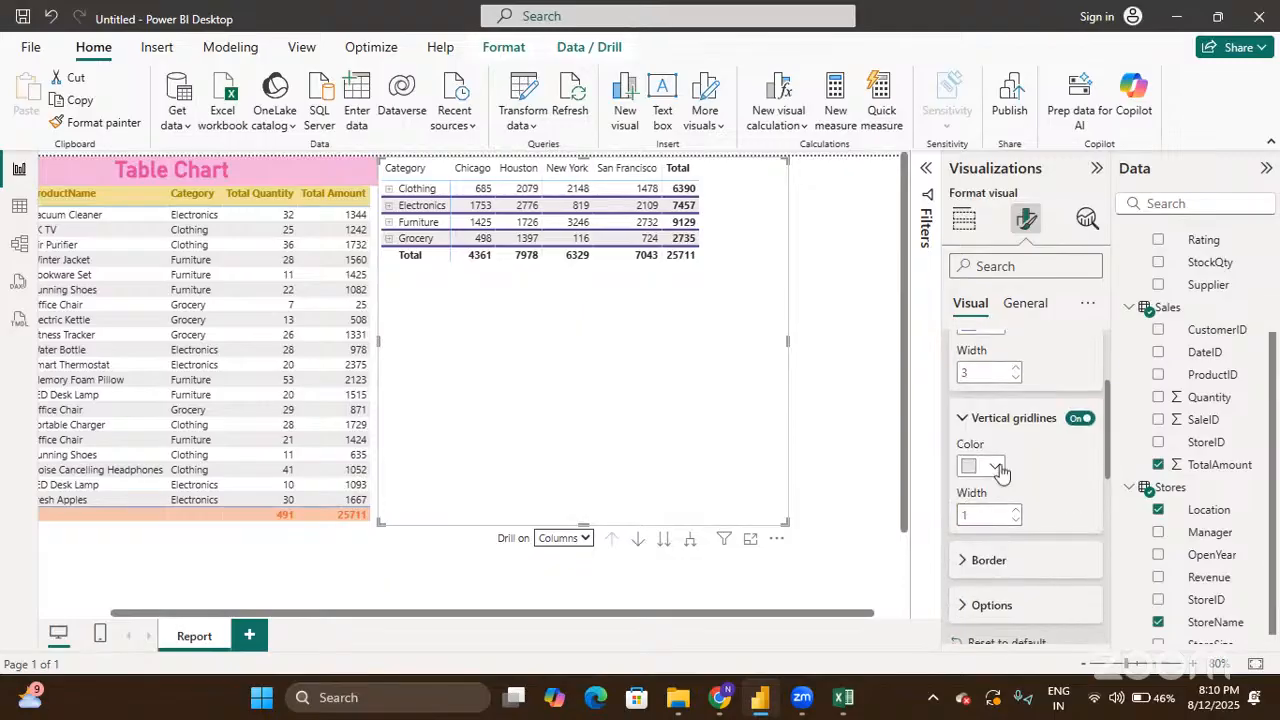
click(996, 467)
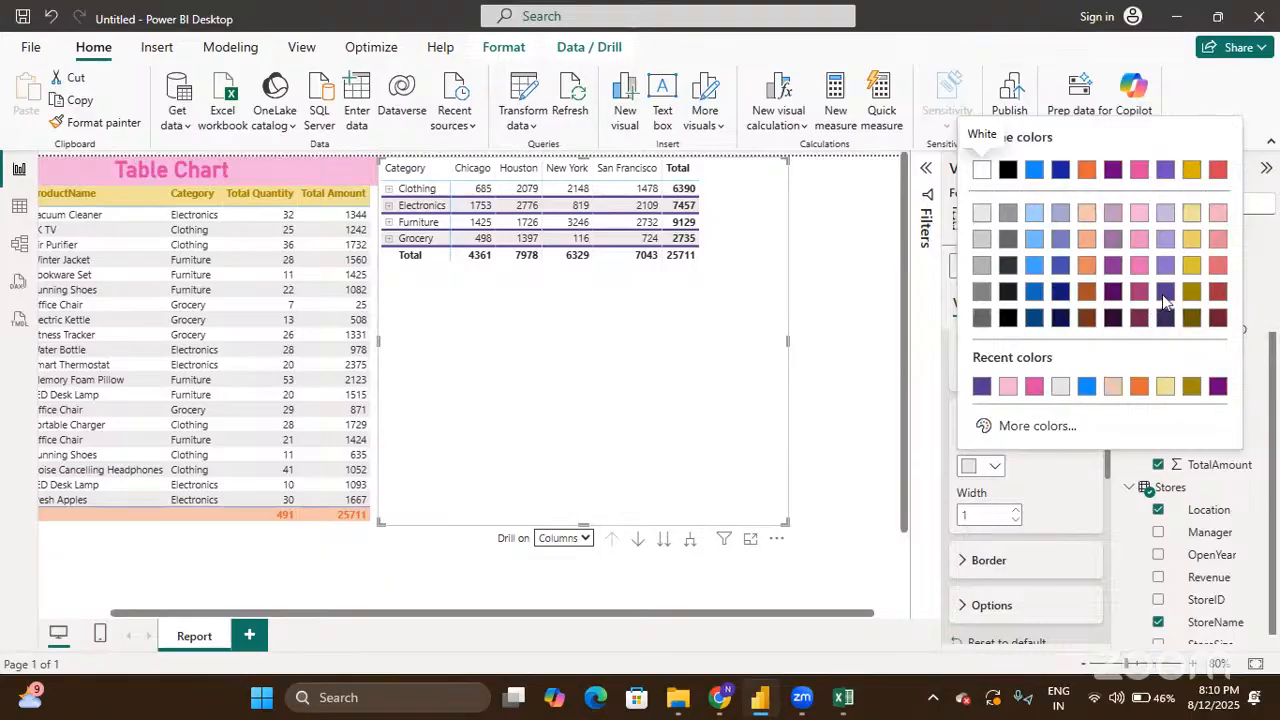
click(981, 387)
scroll(981, 393, down, 1)
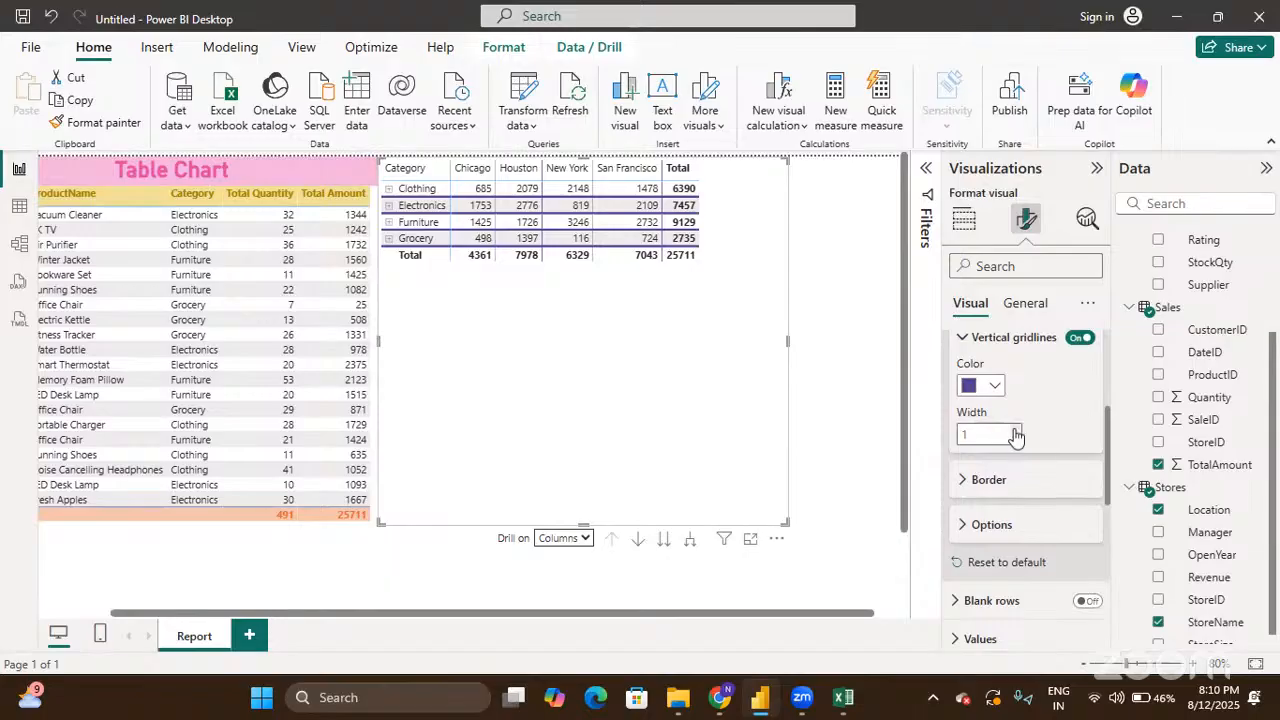
click(1015, 431)
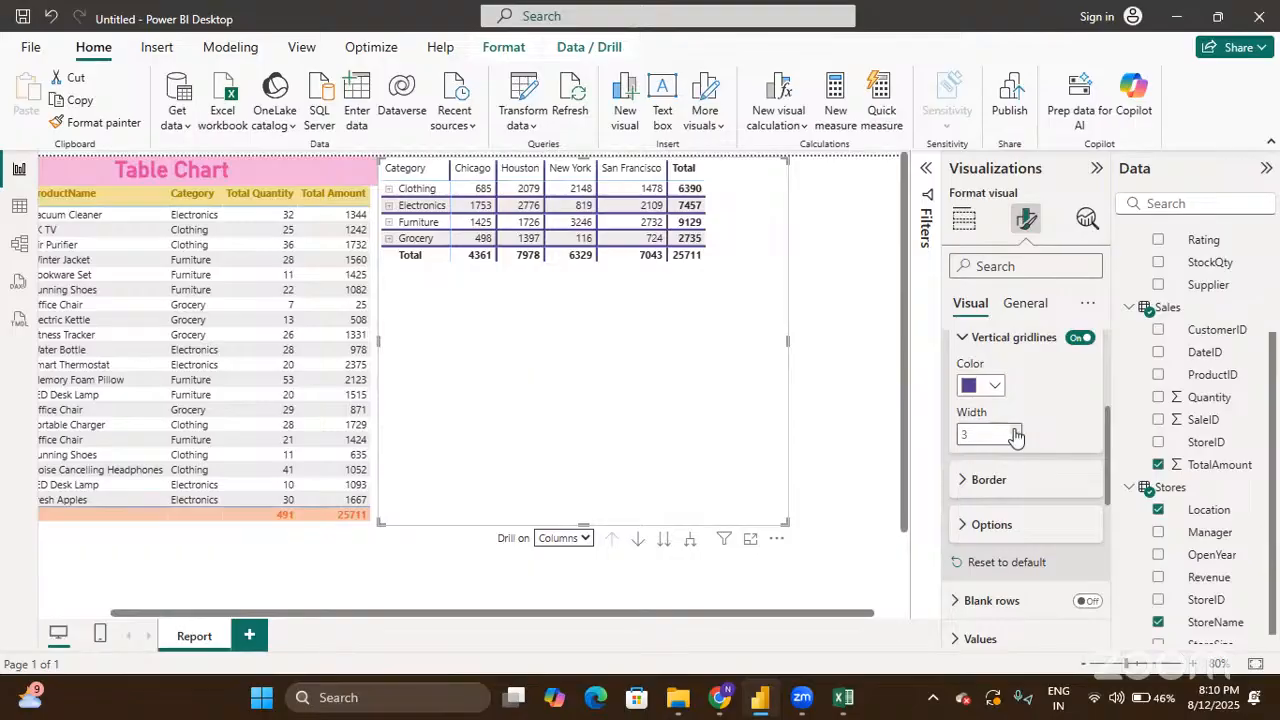
Step: Add top, bottom, left and right borders to all sections of the matrix grid
scroll(1014, 434, down, 3)
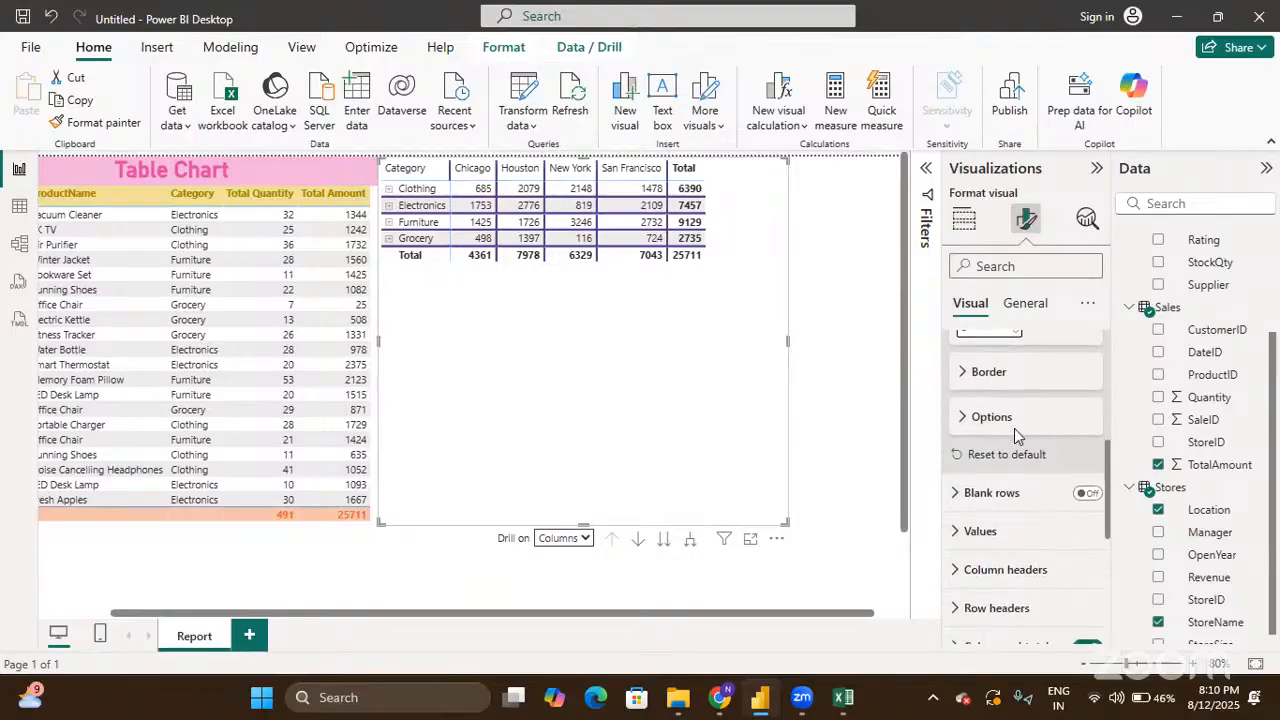
click(962, 372)
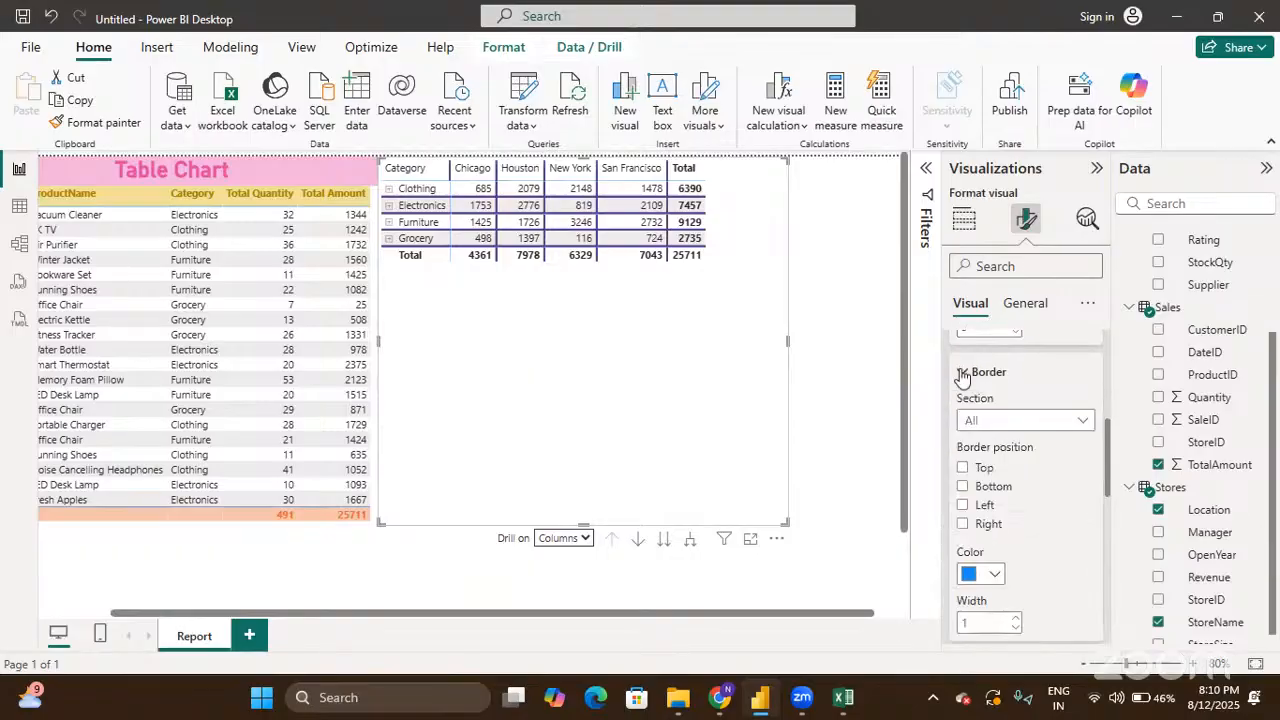
click(963, 467)
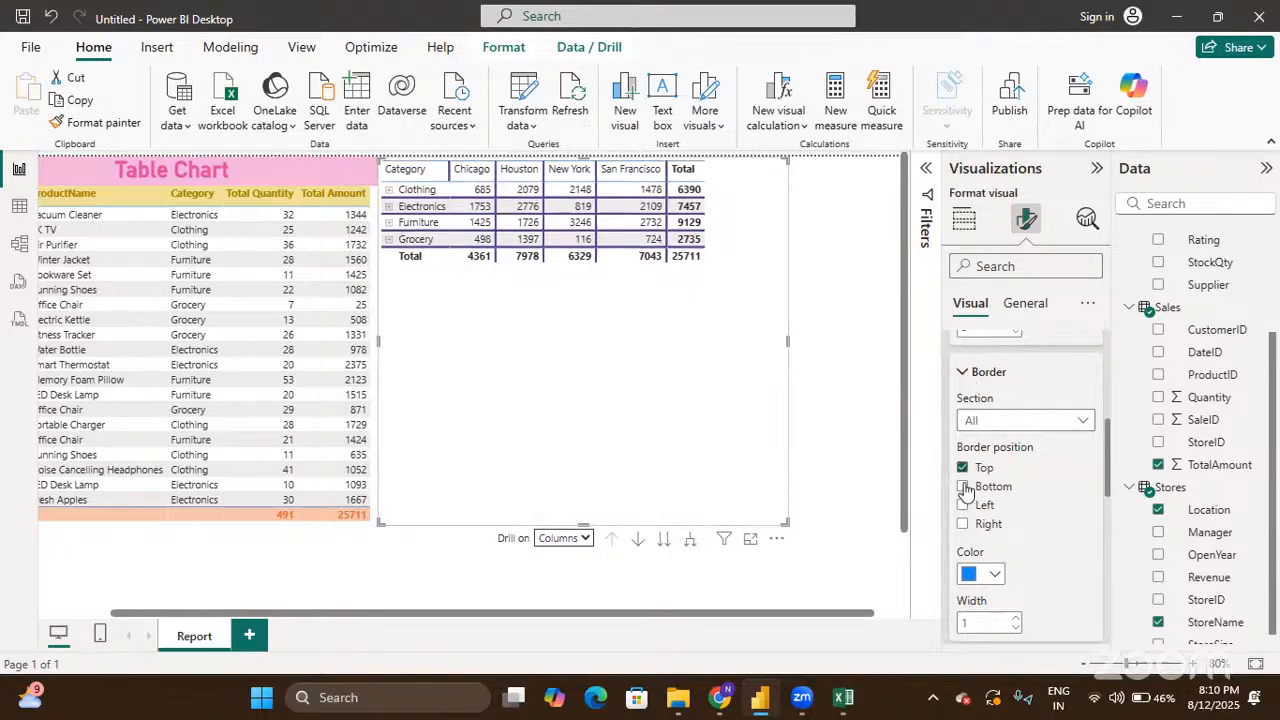
click(963, 487)
click(963, 505)
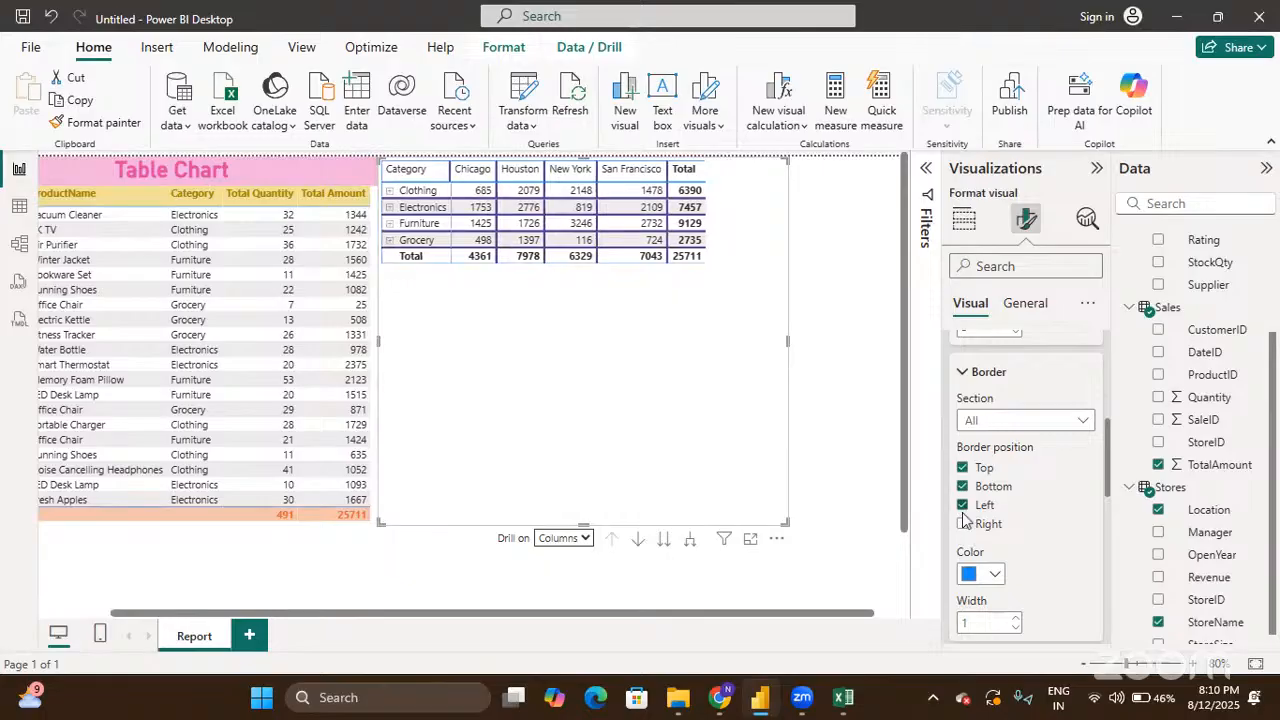
click(963, 524)
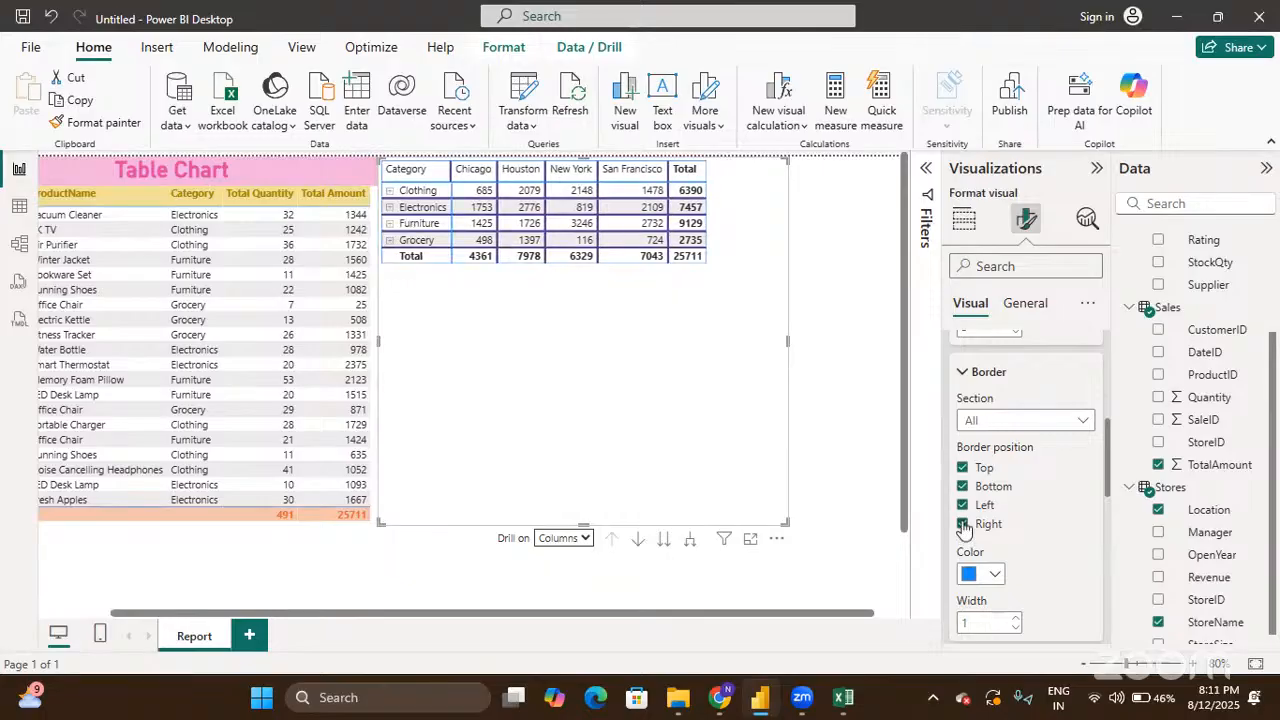
Step: Set the matrix's grid border to dark purple with a width of 3, and close the grid settings
scroll(963, 527, down, 1)
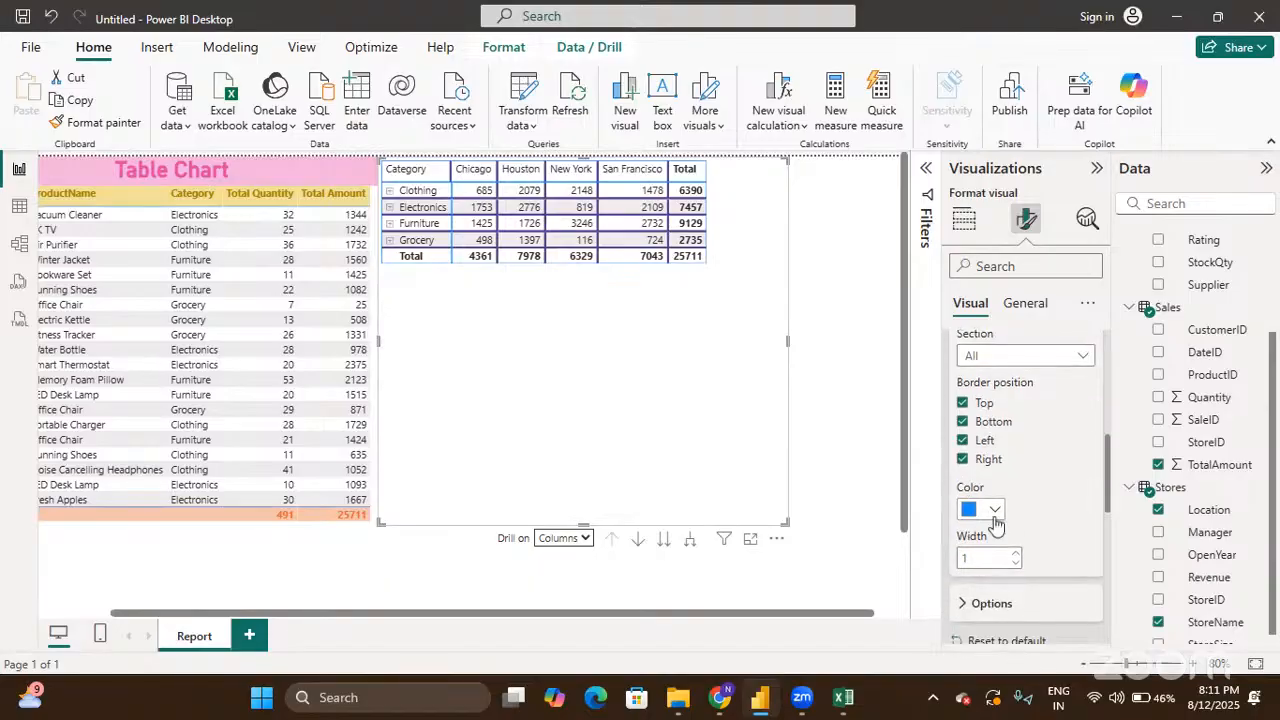
click(994, 515)
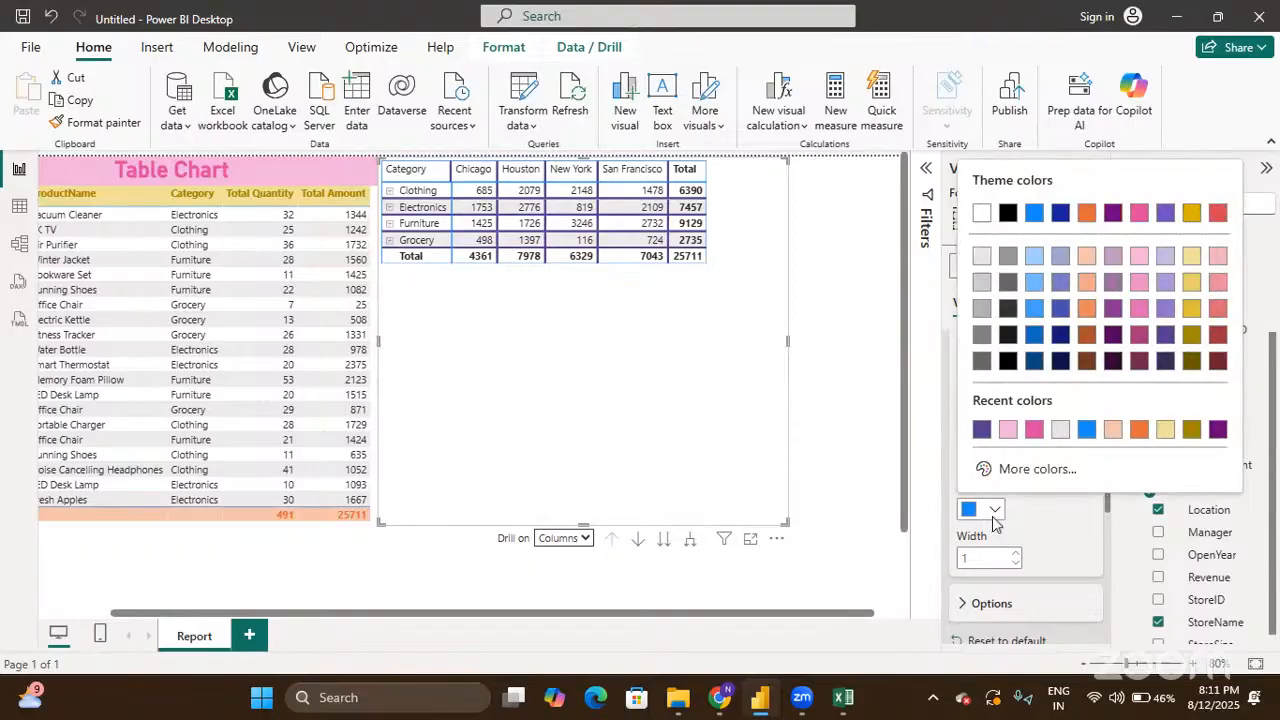
click(984, 432)
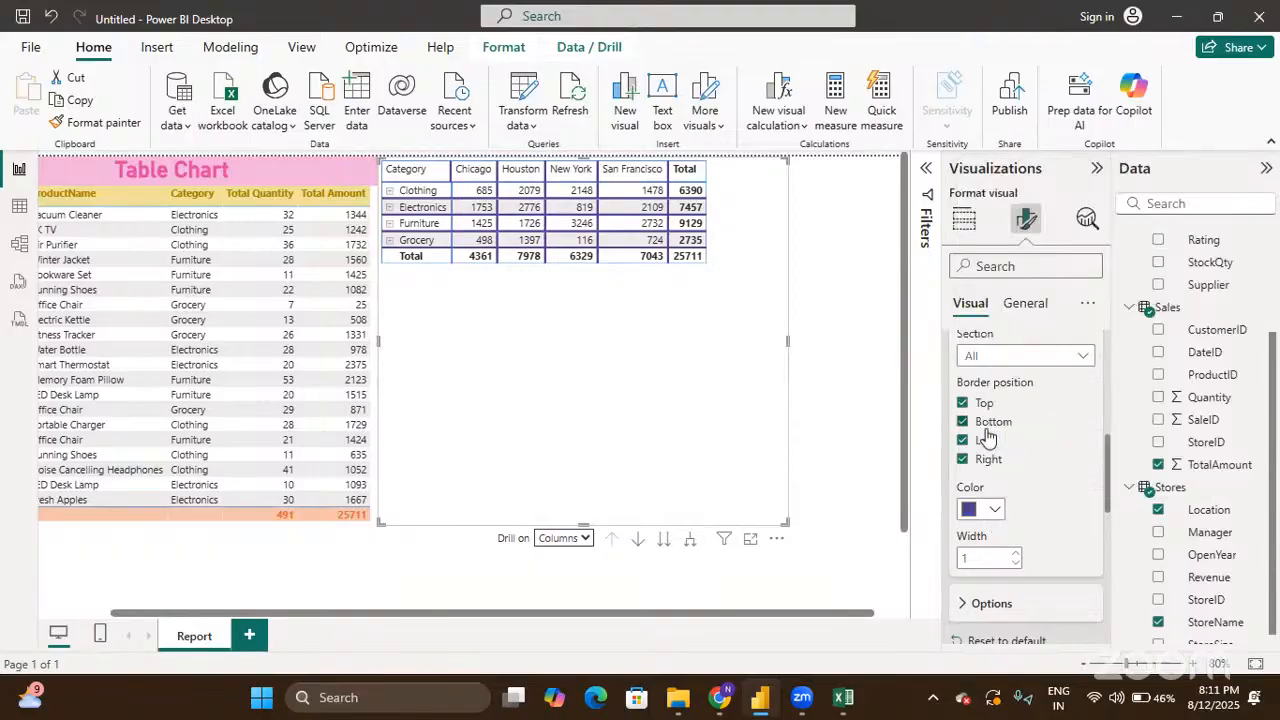
scroll(987, 437, down, 1)
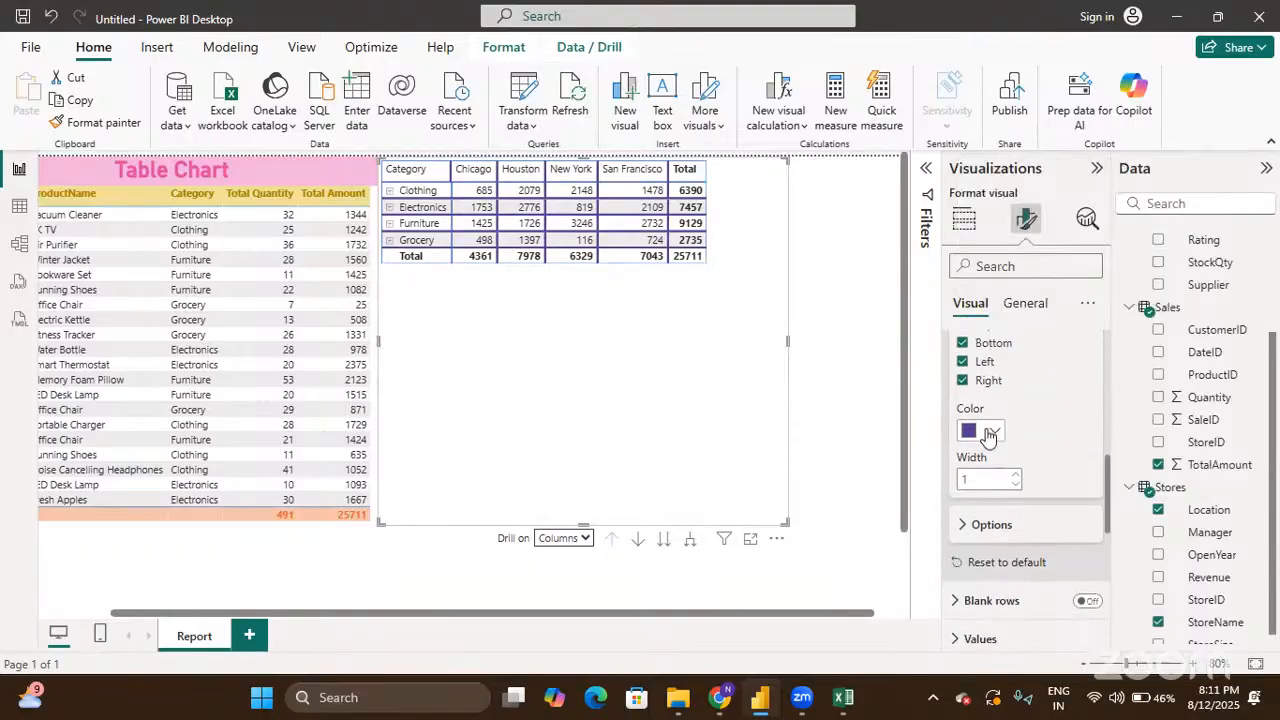
click(1013, 477)
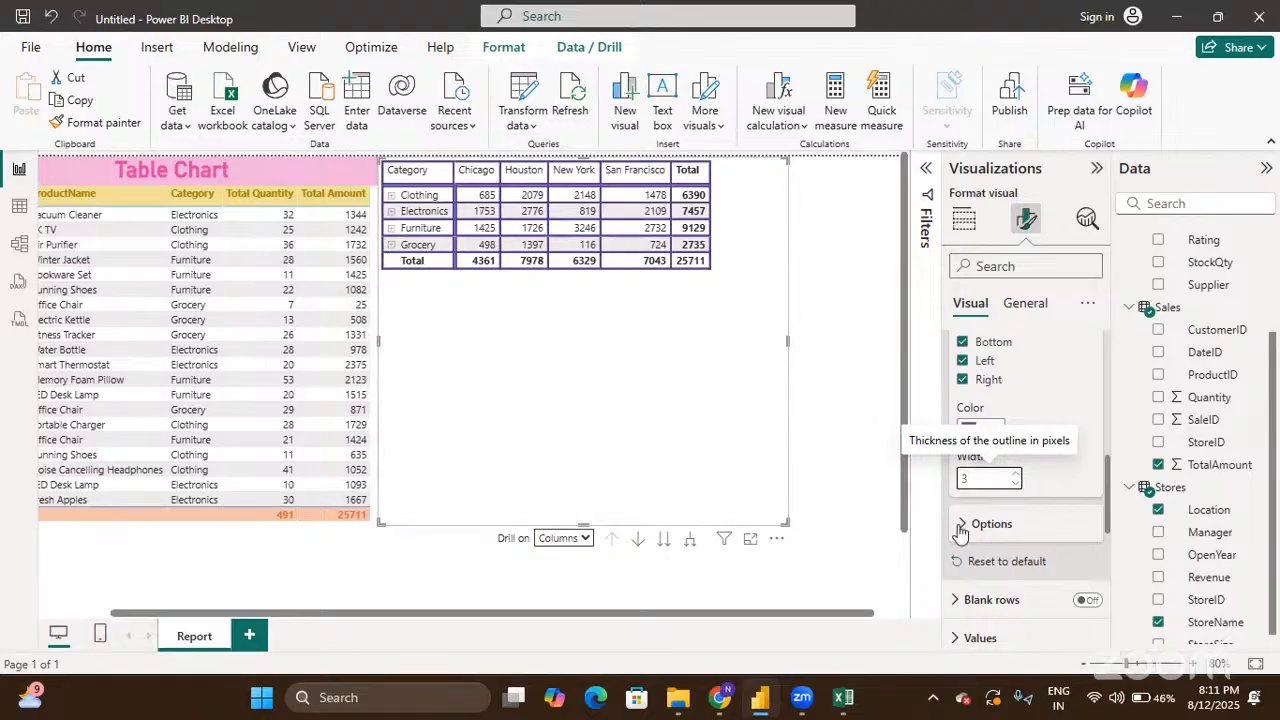
scroll(958, 528, up, 5)
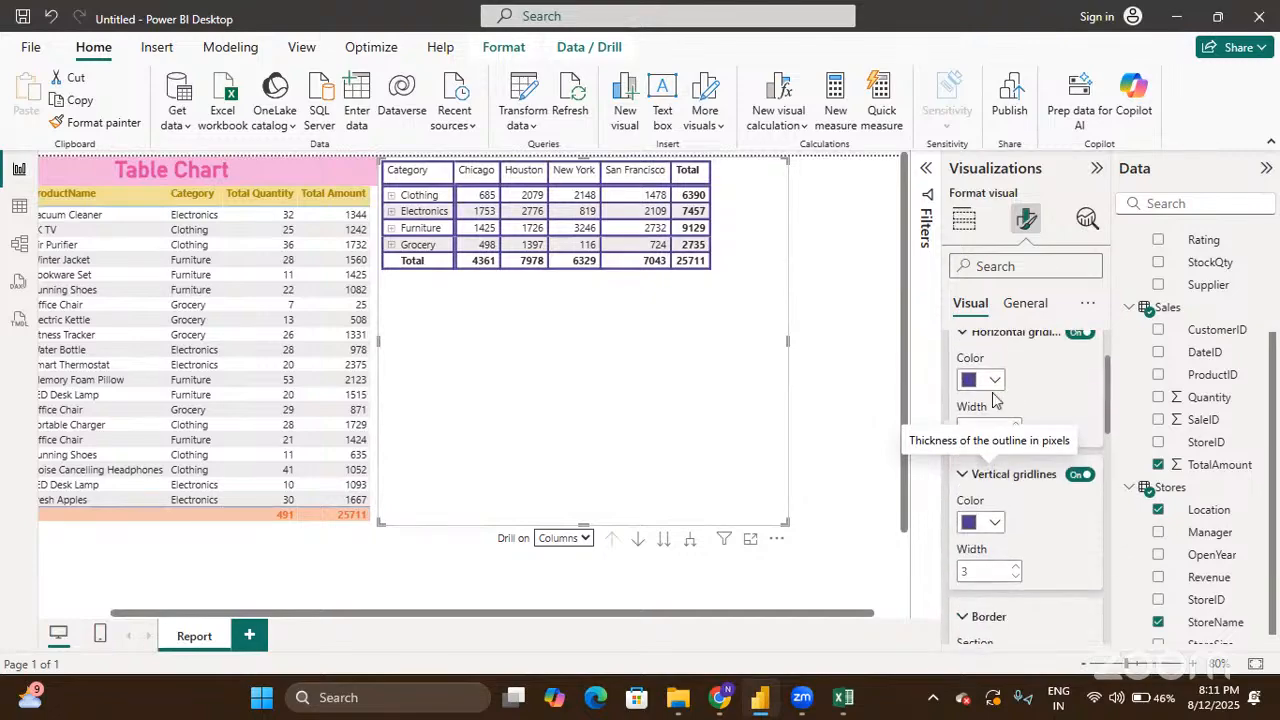
scroll(1000, 470, up, 2)
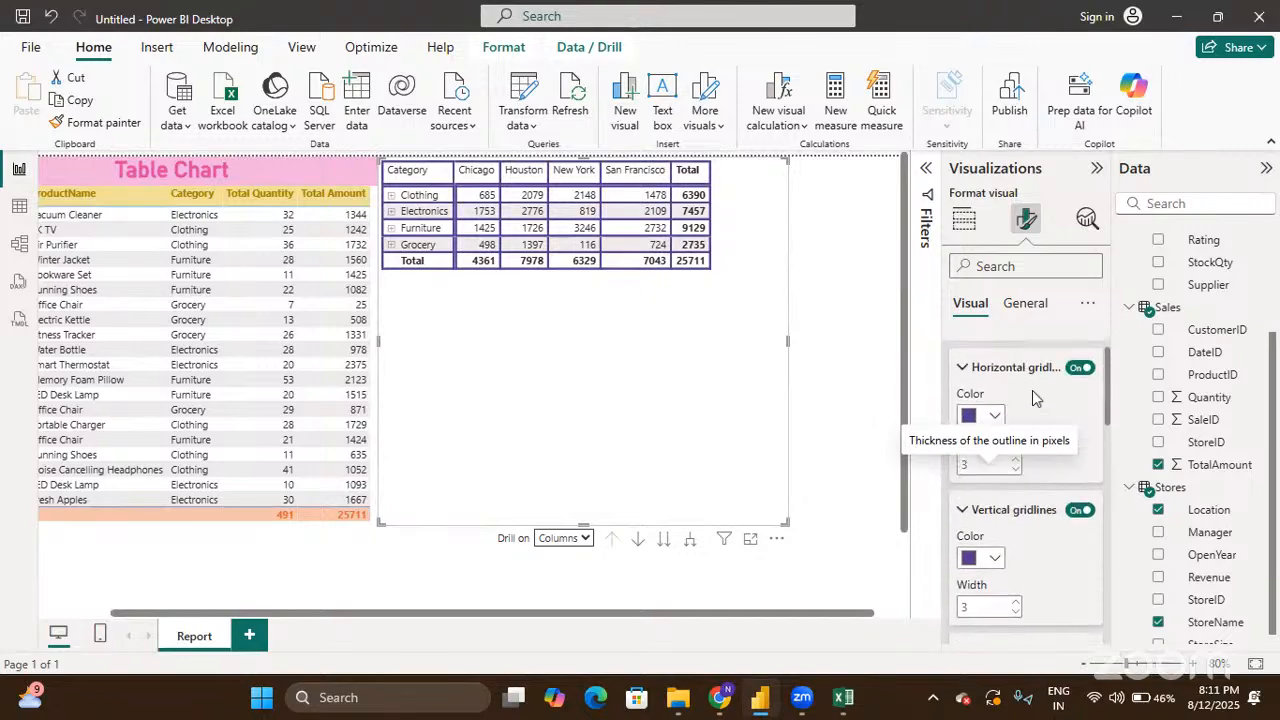
scroll(1040, 405, up, 2)
click(960, 386)
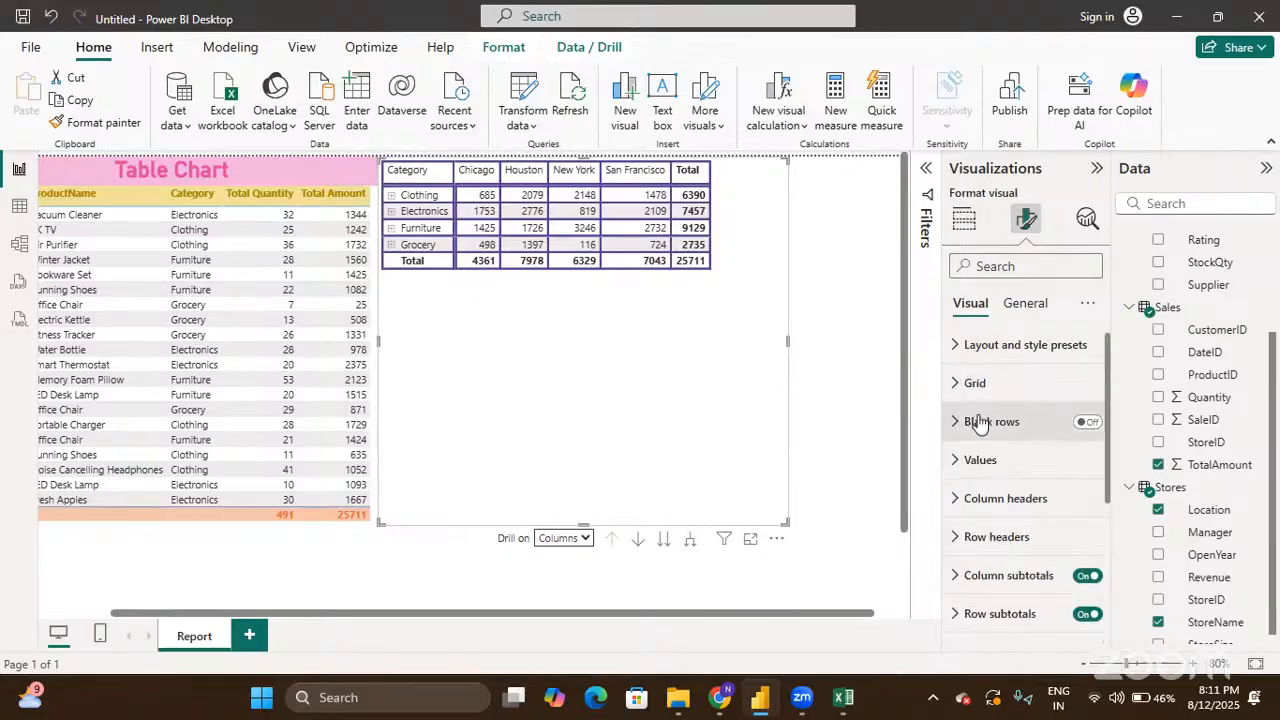
Step: Try blank rows between the matrix's categories, with a light purple color and 43% transparency
click(953, 424)
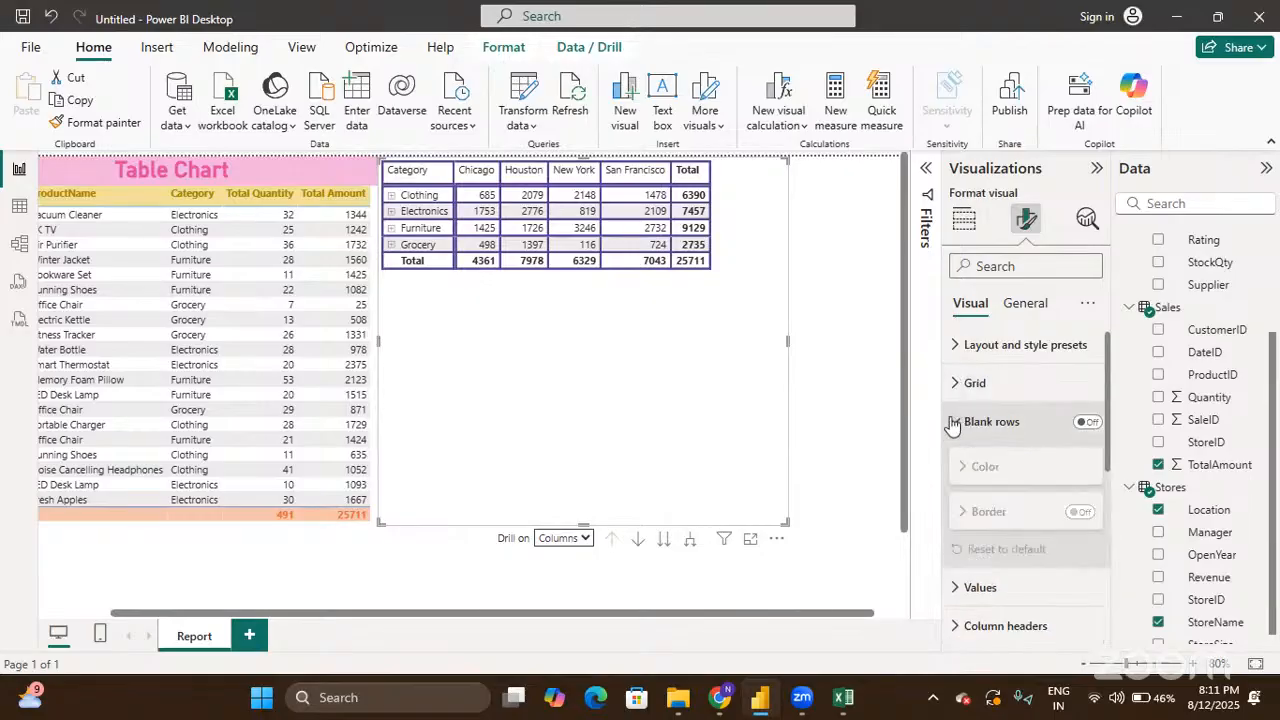
click(1087, 424)
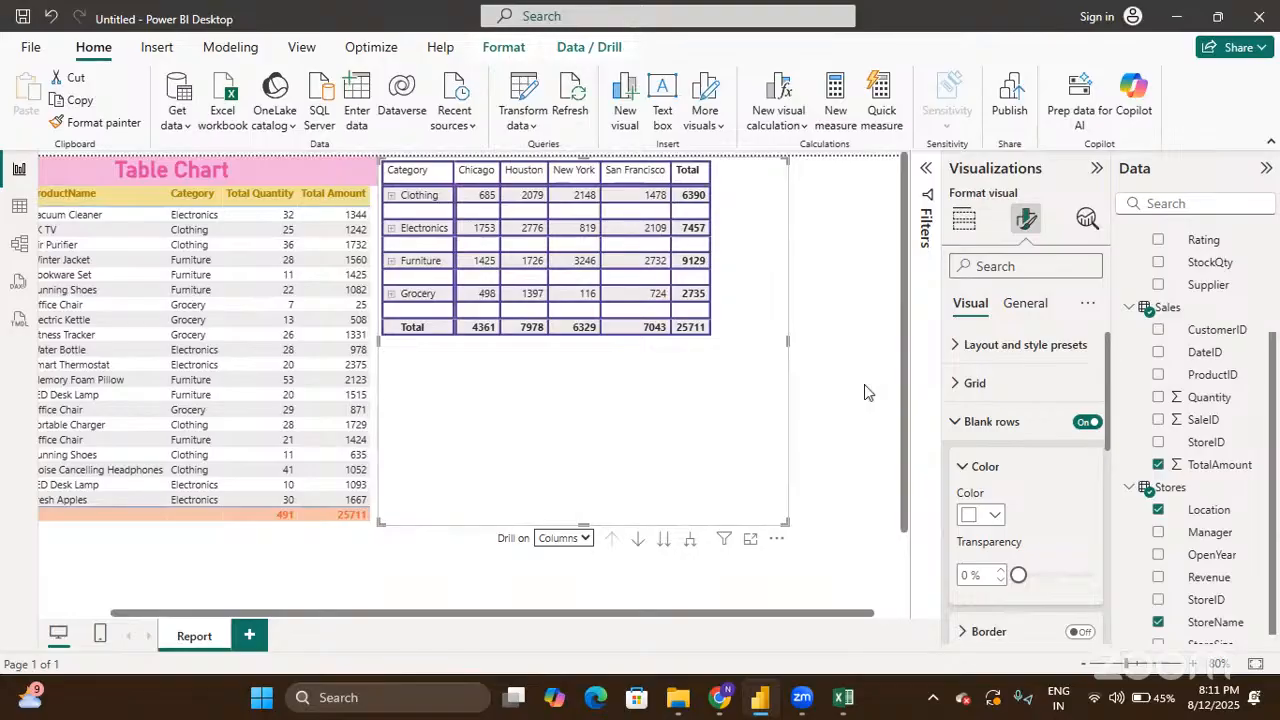
click(990, 515)
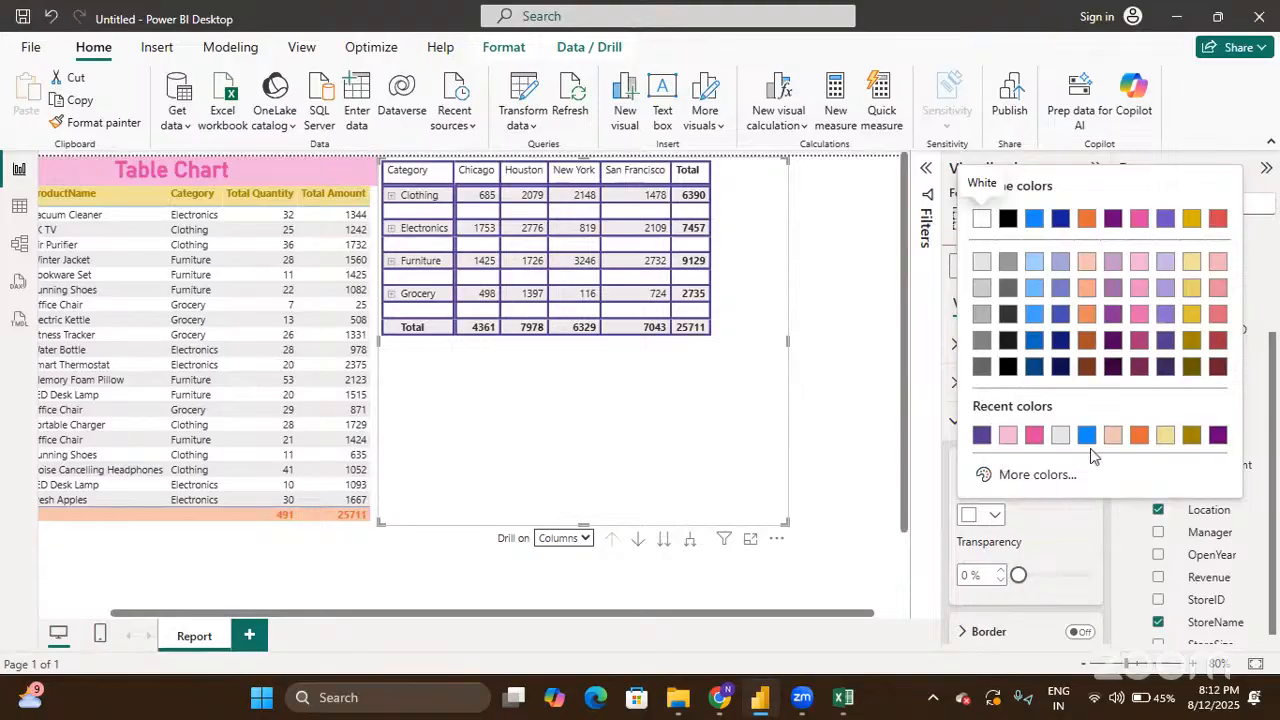
click(1165, 264)
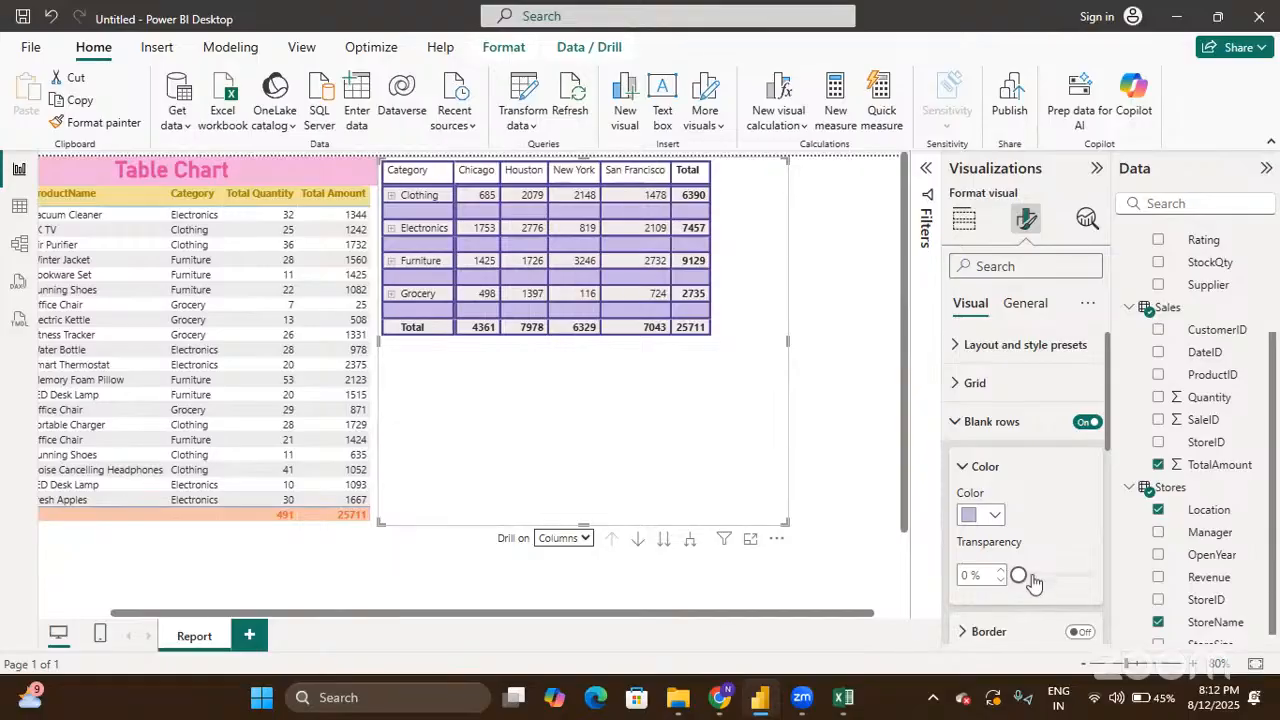
drag(1019, 575, 1051, 583)
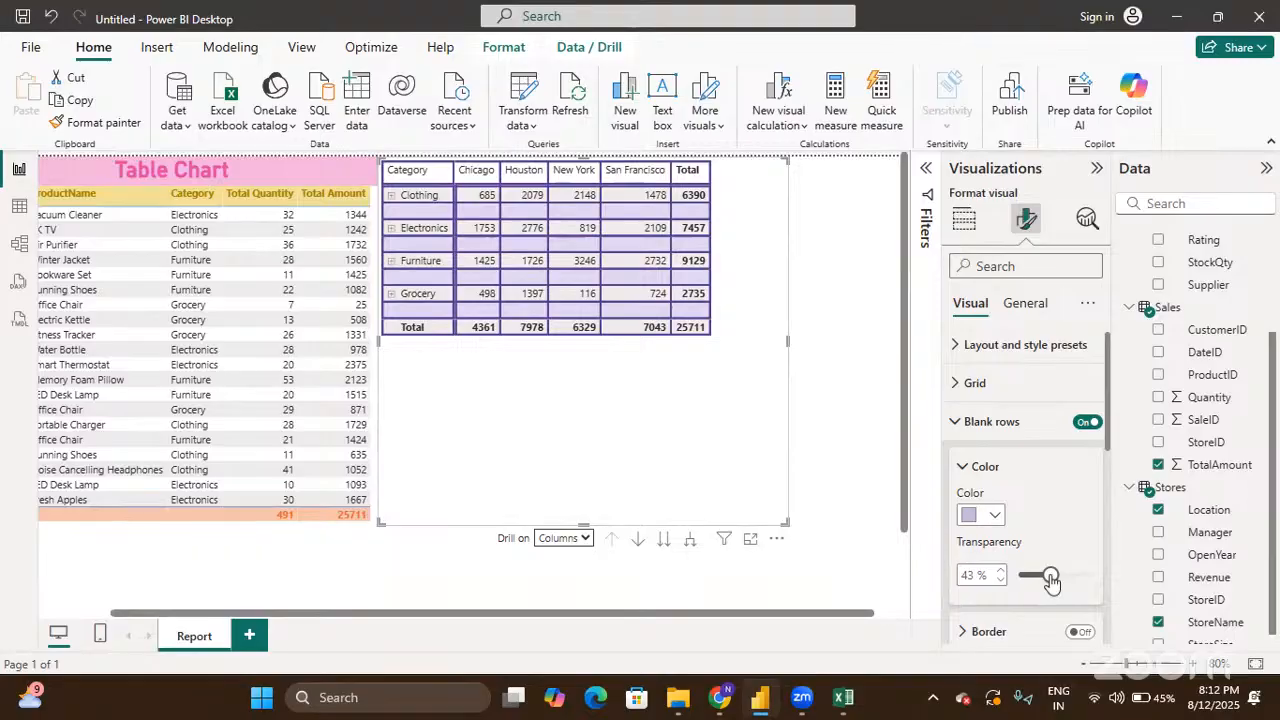
Step: Try a border on the matrix's blank rows, and reset the blank rows settings to default
scroll(1050, 577, down, 2)
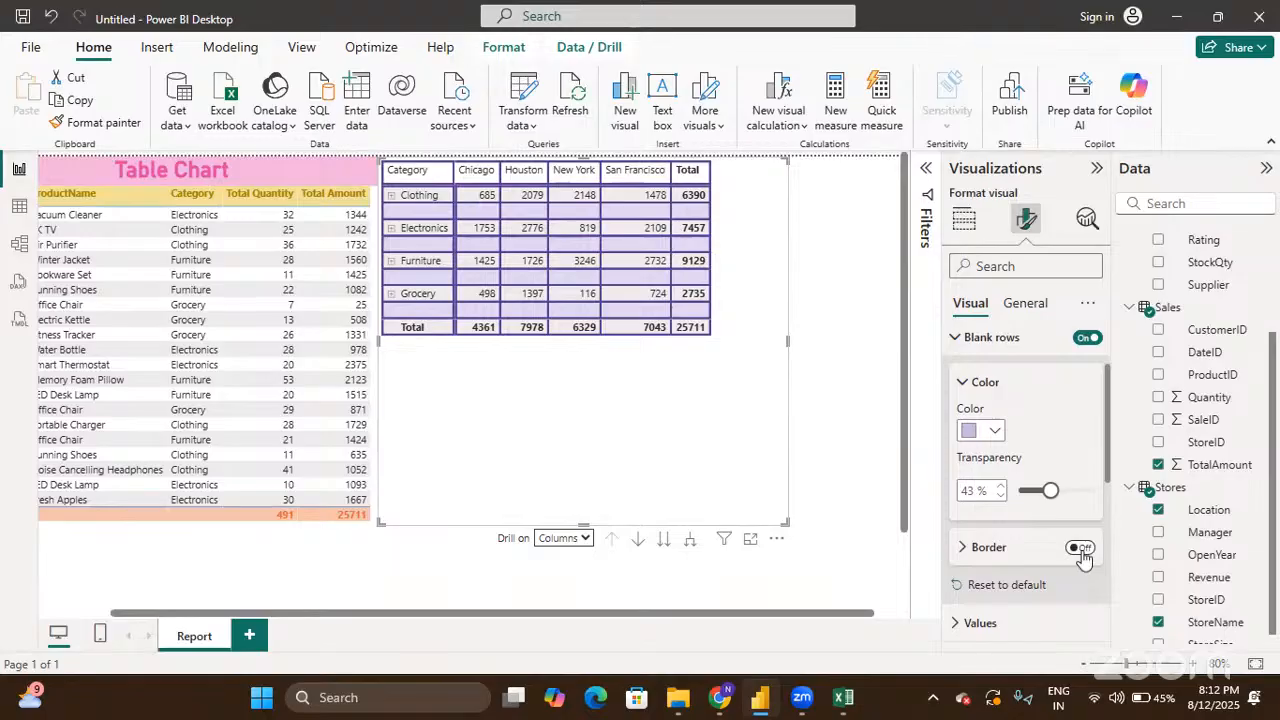
click(1080, 548)
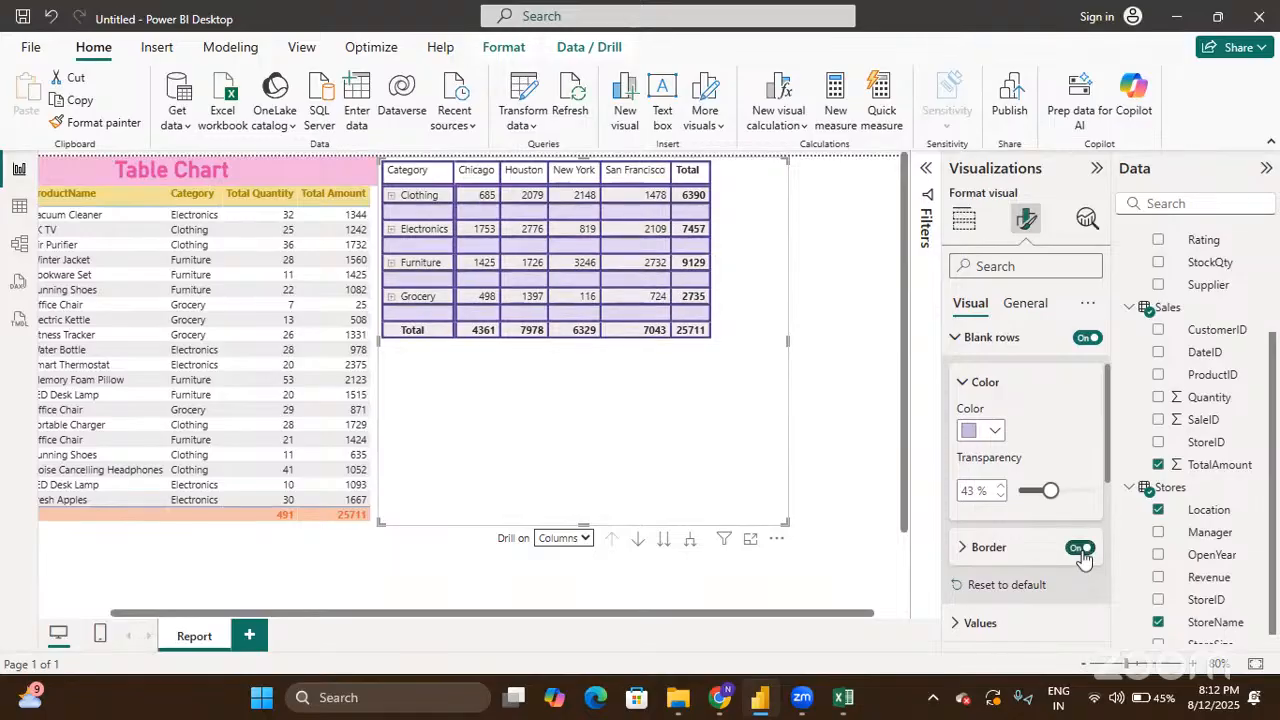
click(998, 586)
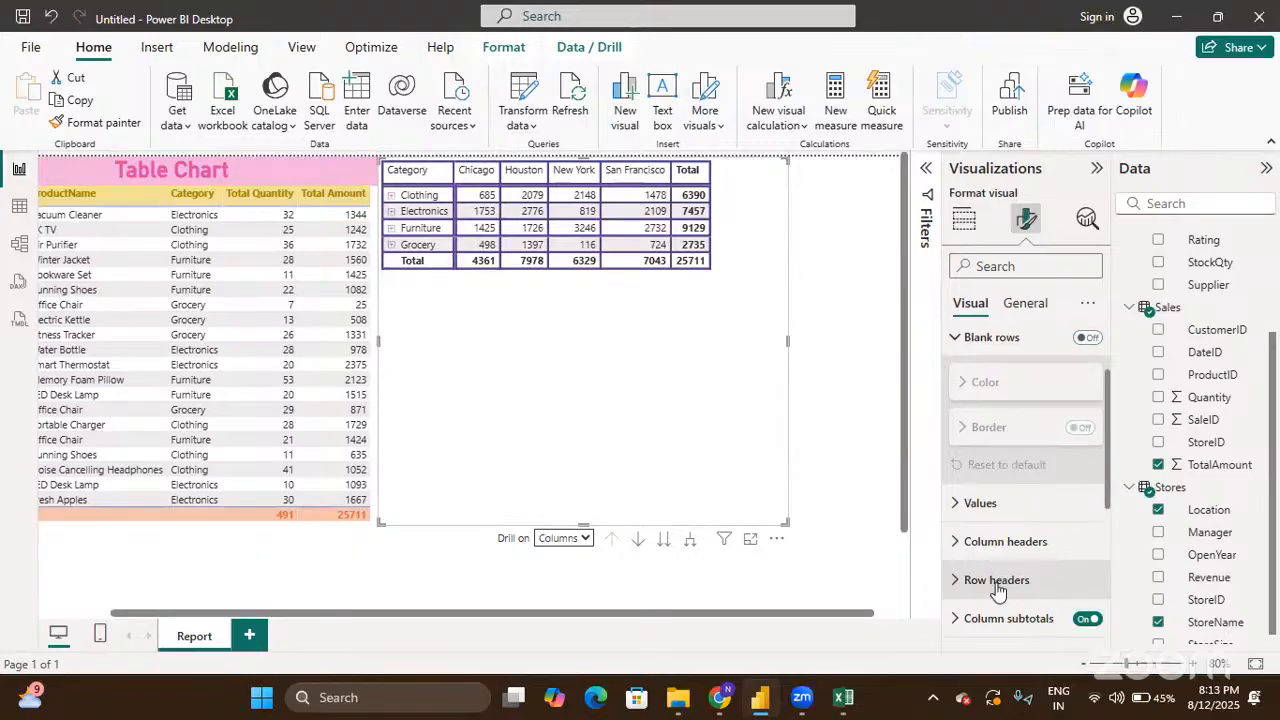
scroll(991, 460, up, 1)
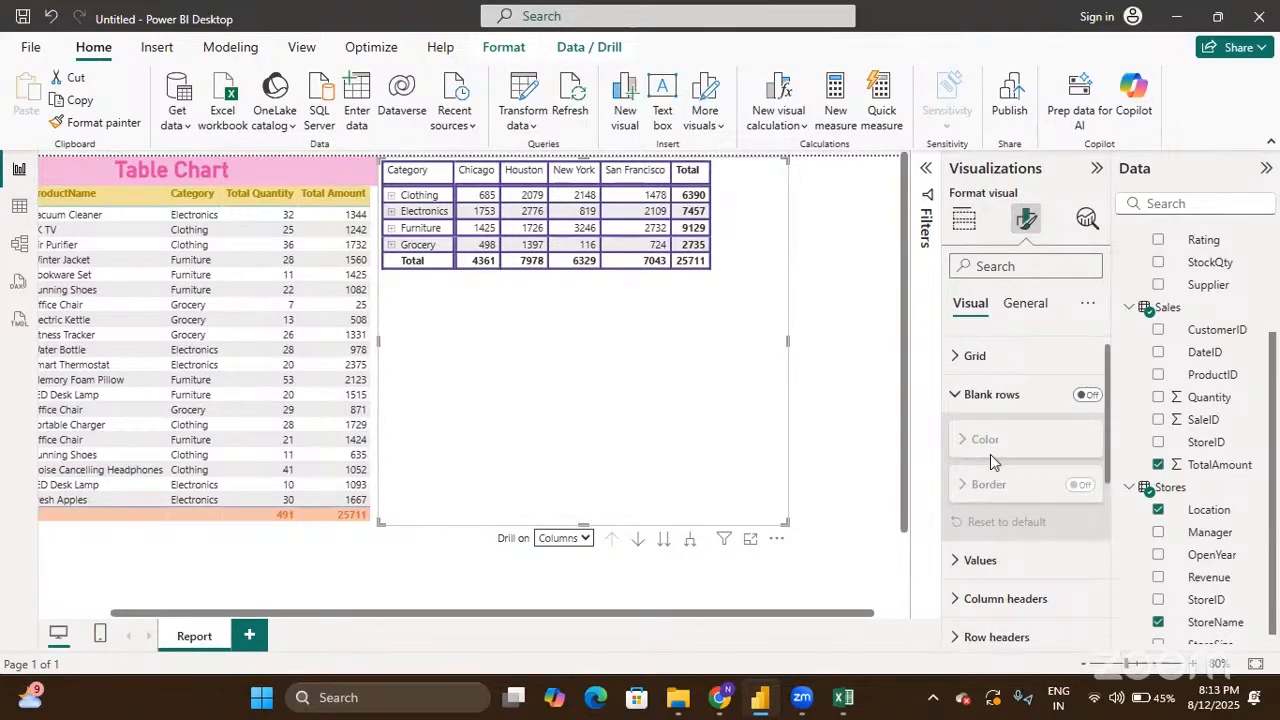
click(958, 400)
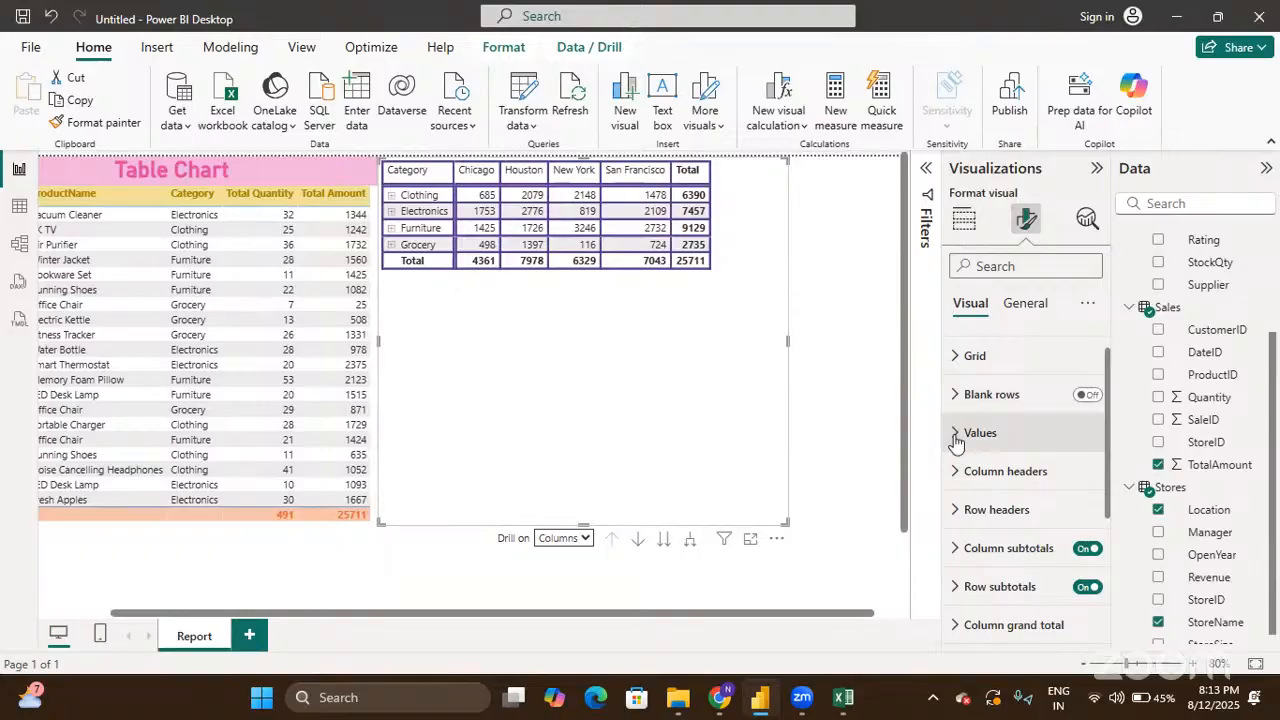
Step: Examine the font, text color, background color and text wrap options for the matrix's values
click(957, 437)
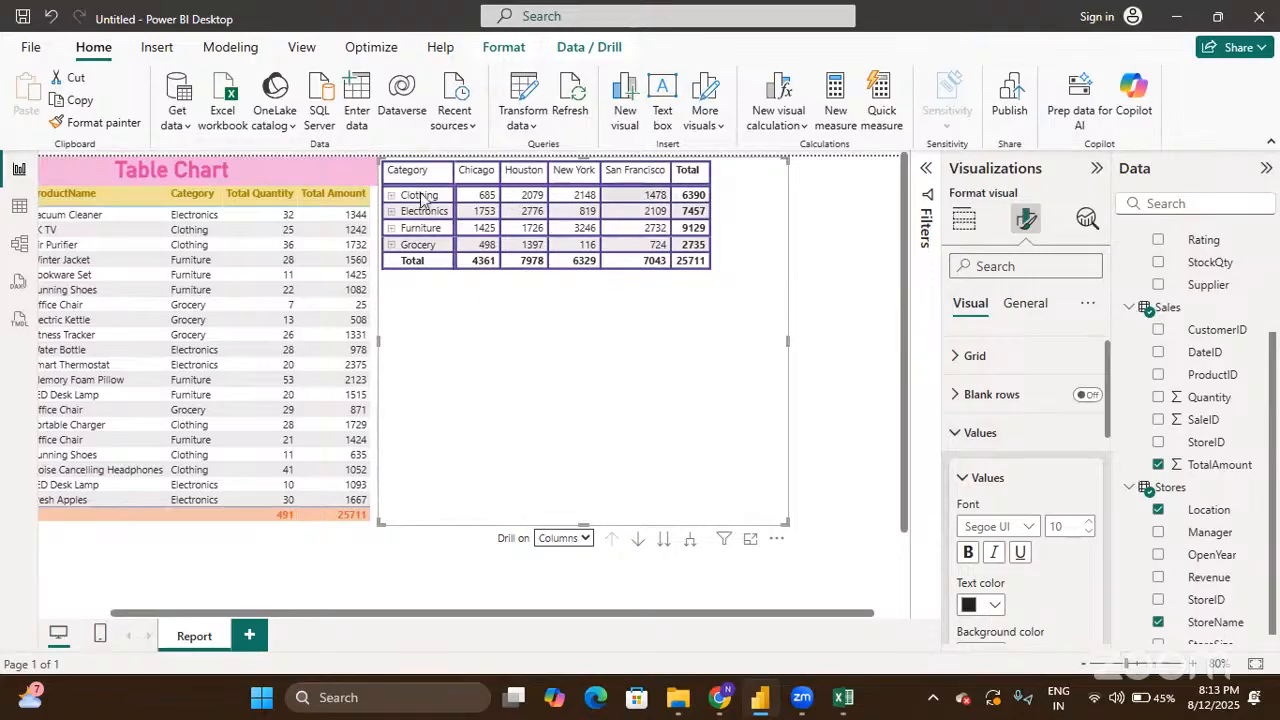
scroll(998, 460, down, 1)
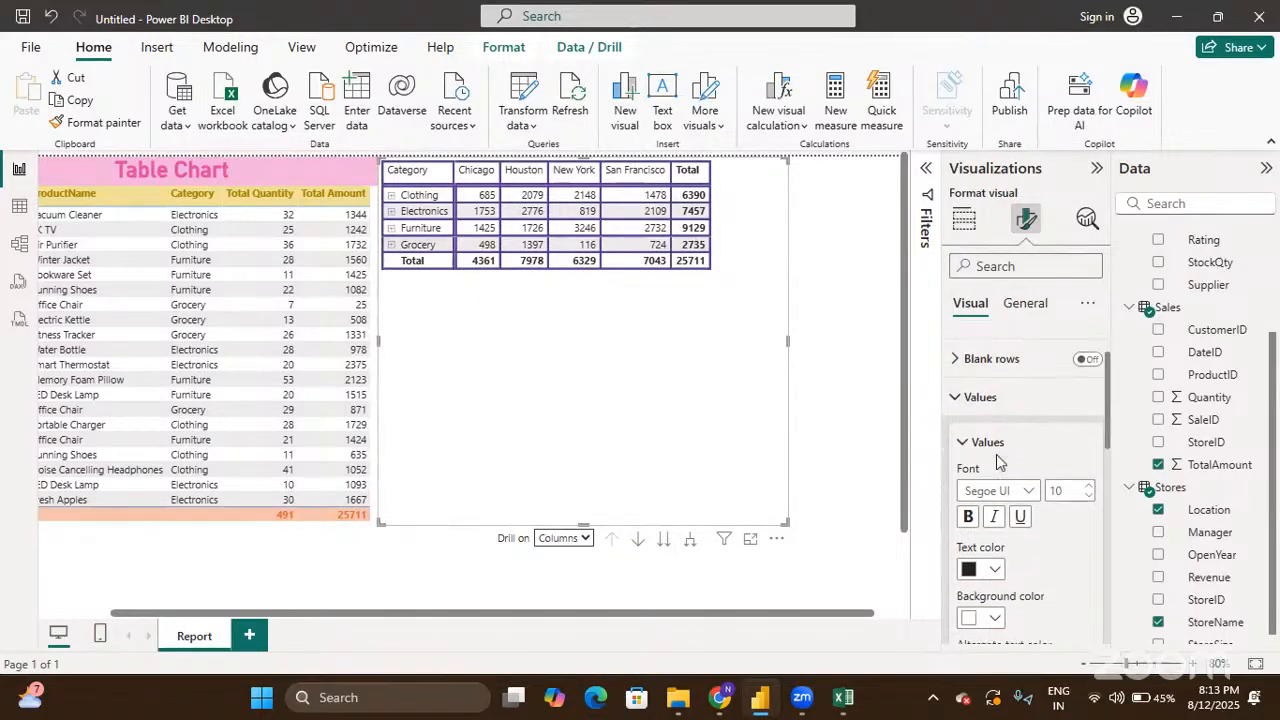
scroll(998, 460, down, 1)
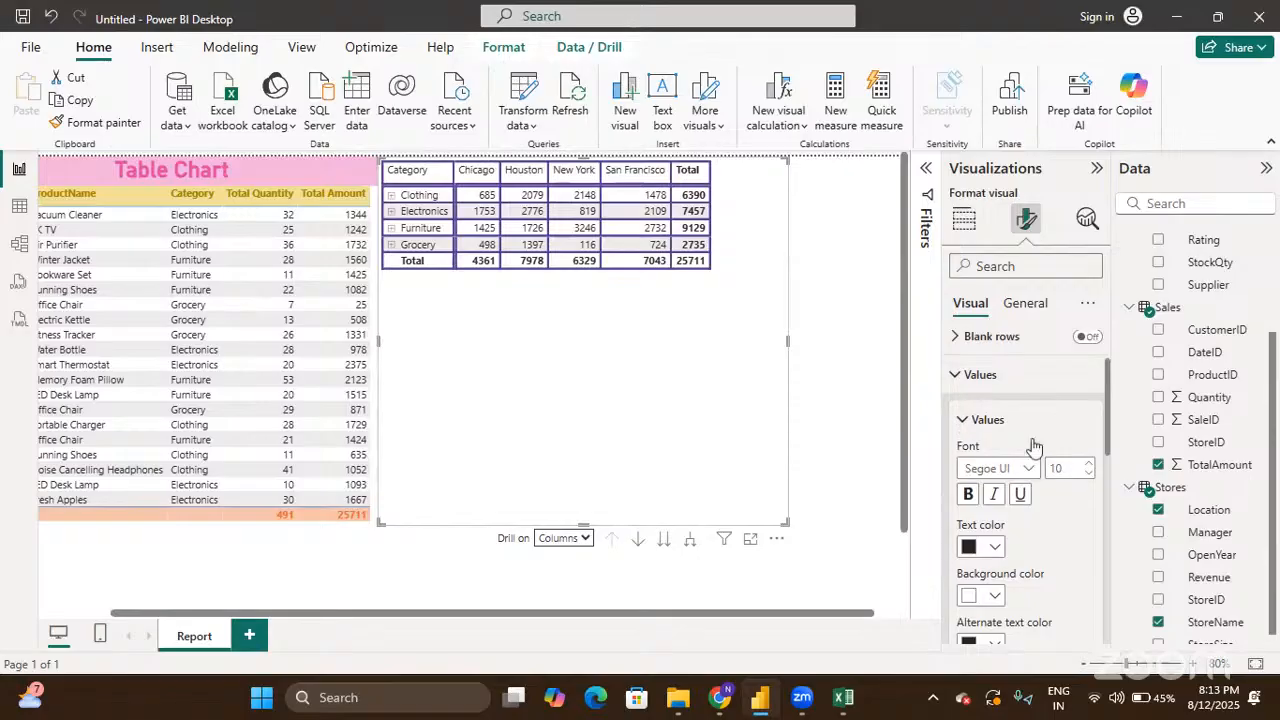
scroll(1032, 438, down, 1)
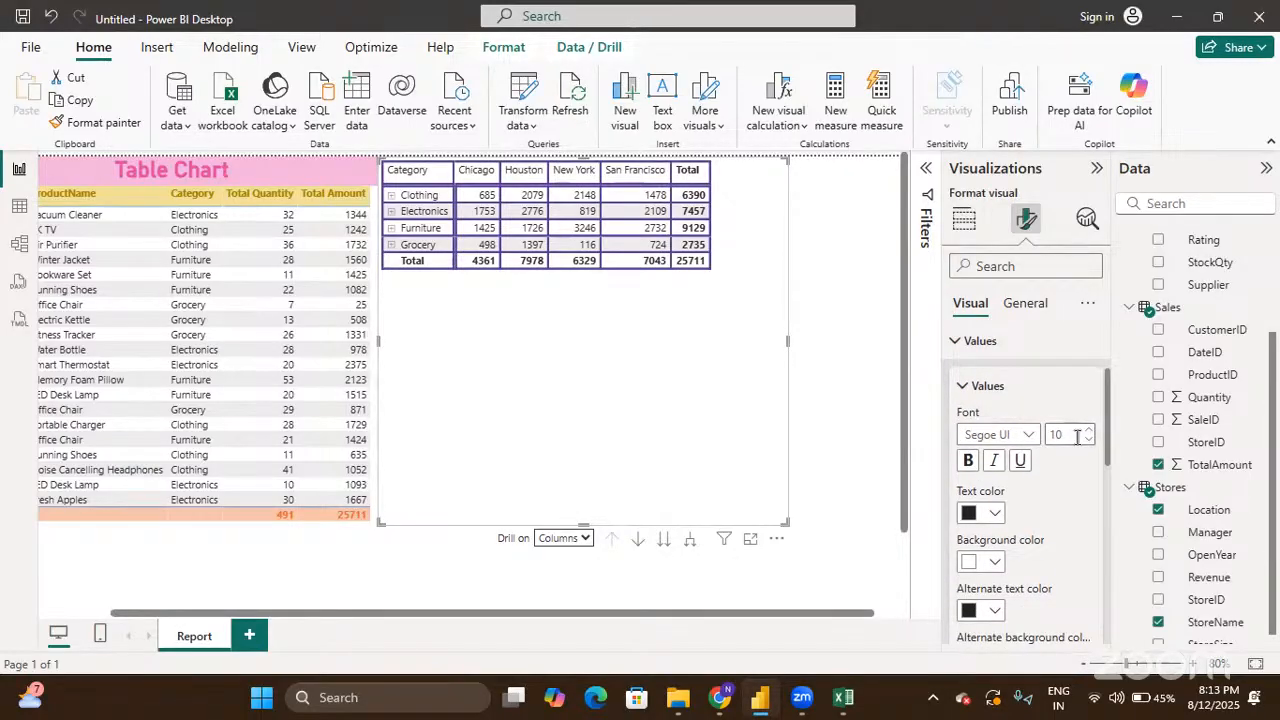
click(961, 466)
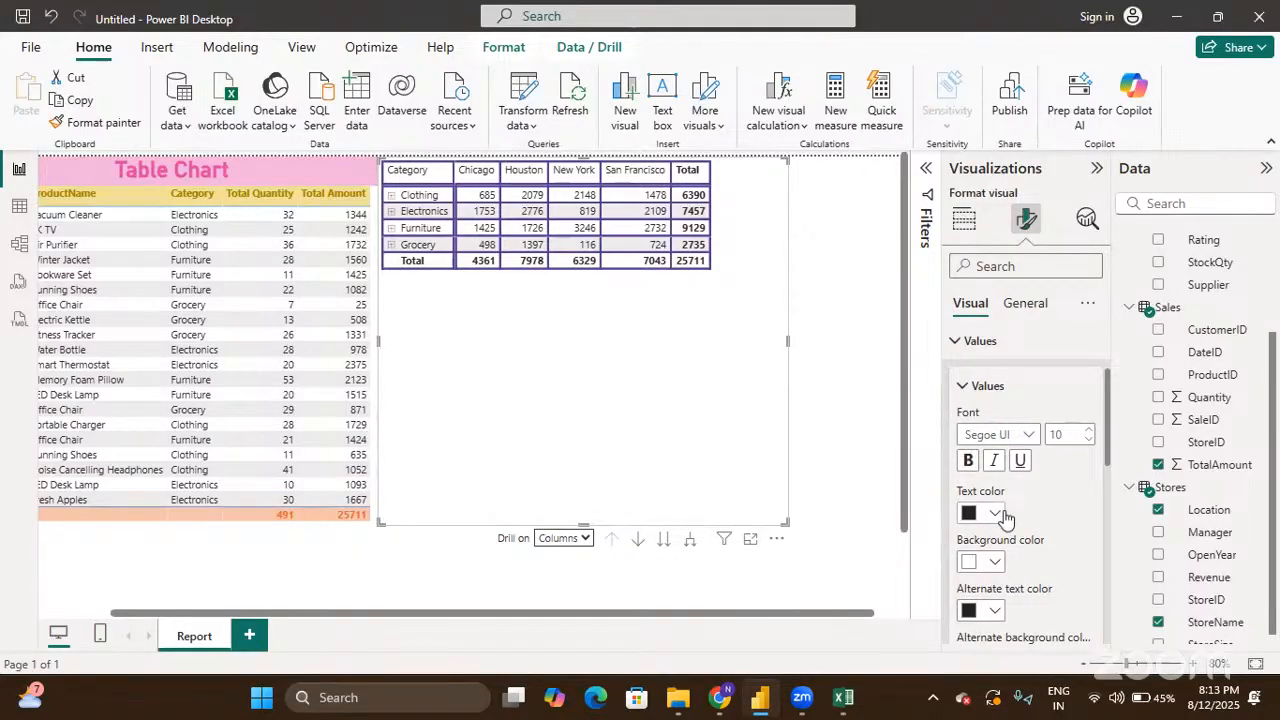
scroll(1000, 518, down, 1)
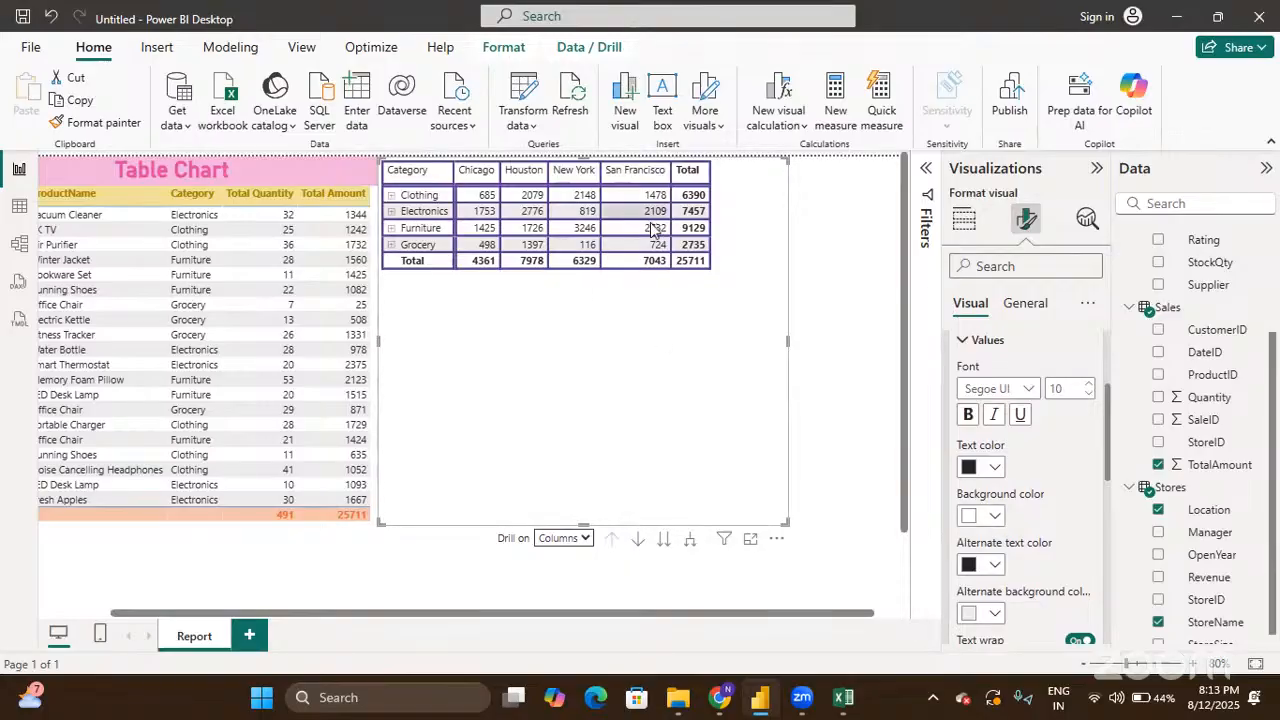
scroll(980, 450, down, 1)
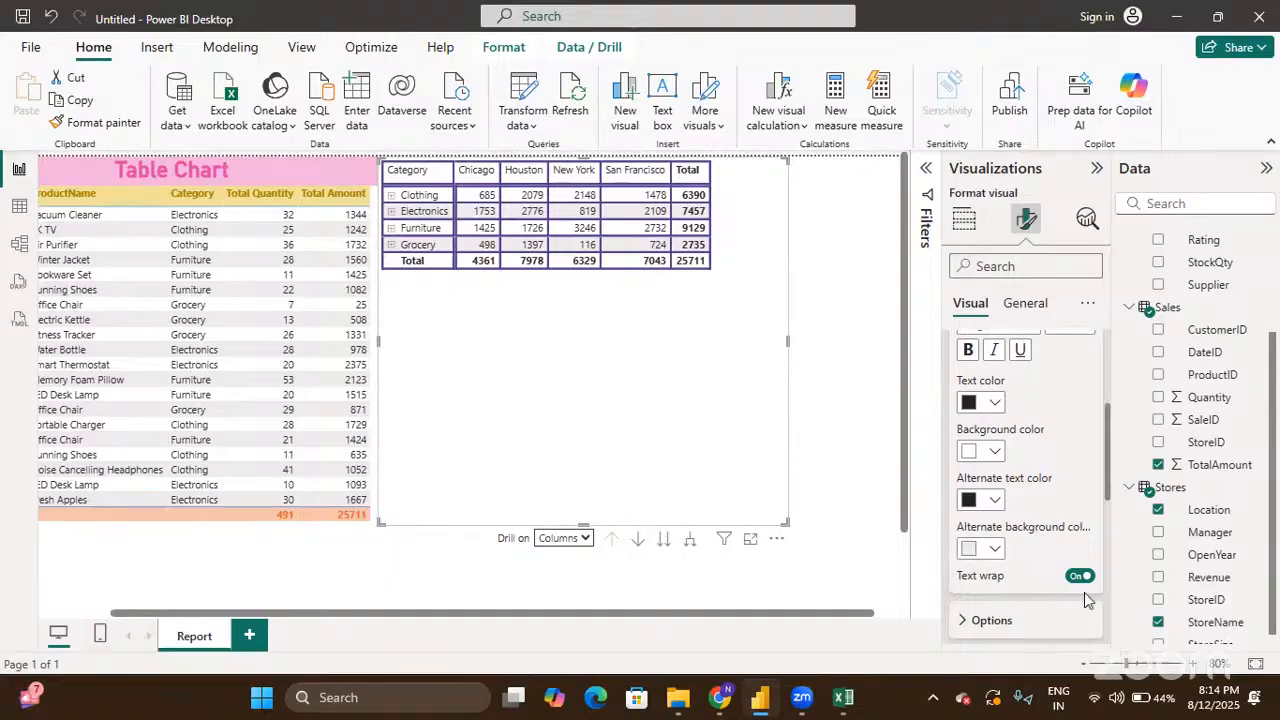
Step: Examine the option for switching the matrix's values to rows, and close the values settings
scroll(1084, 592, down, 1)
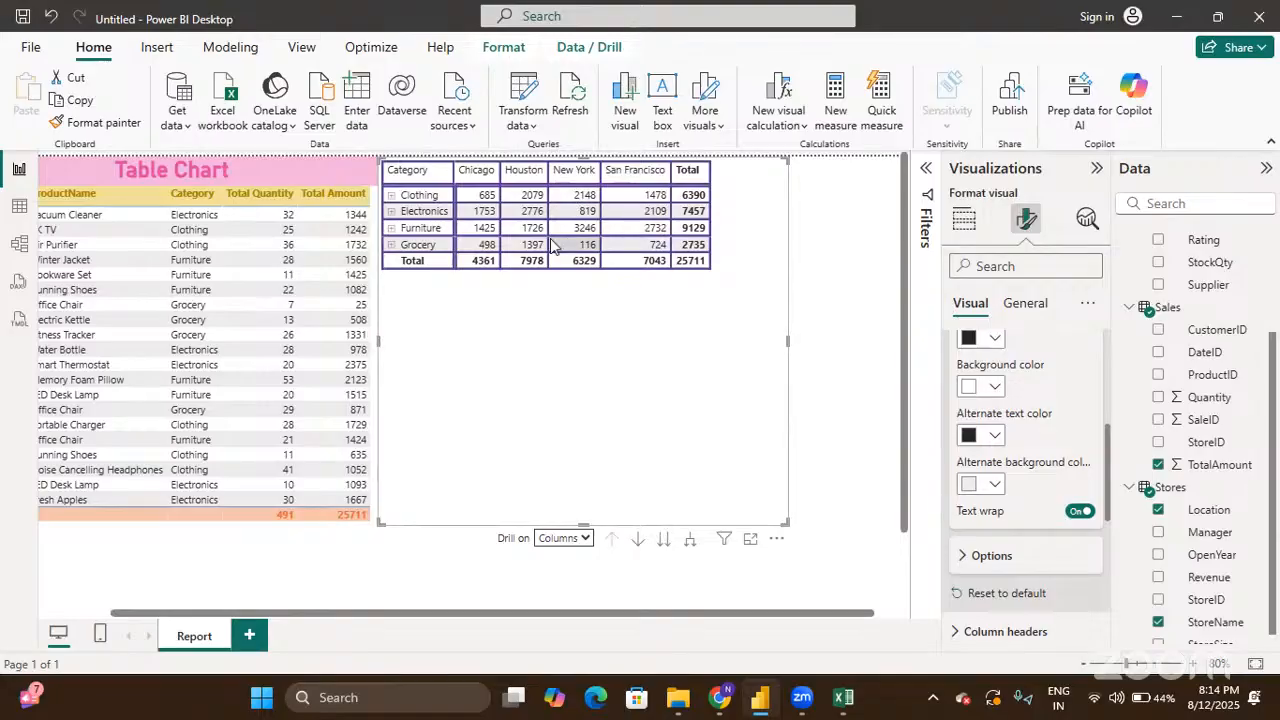
scroll(1033, 445, down, 3)
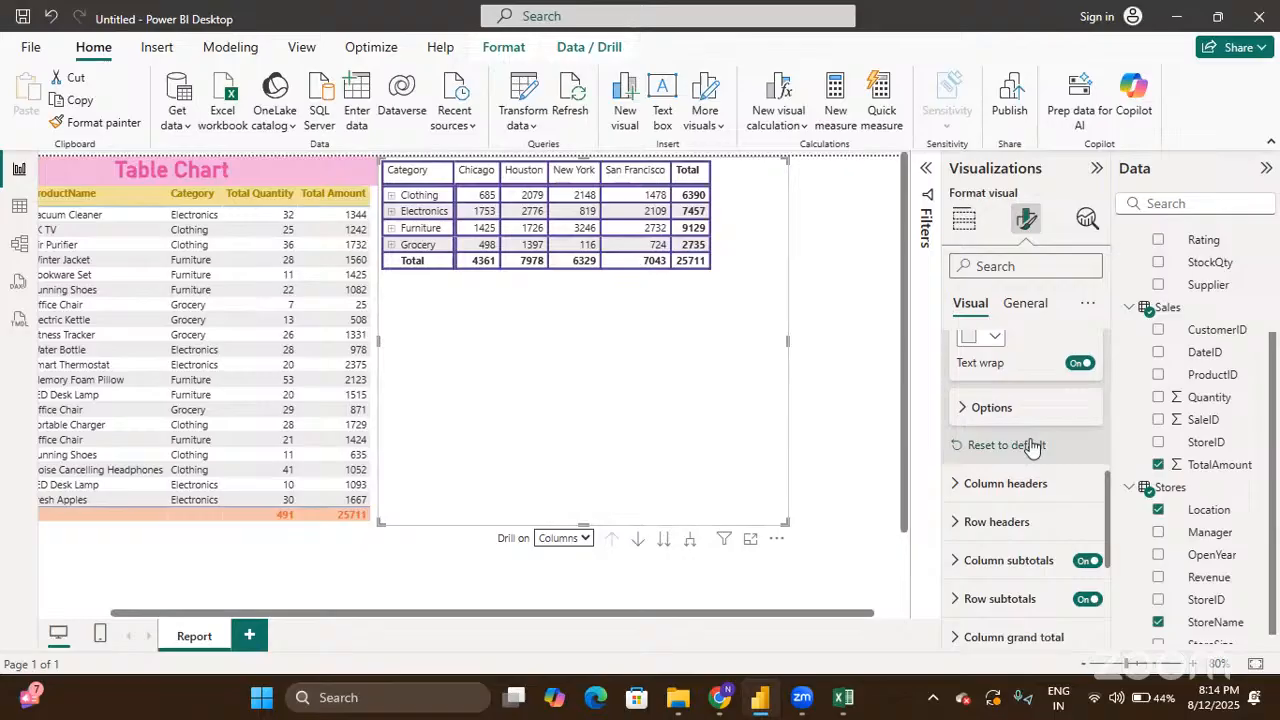
click(972, 401)
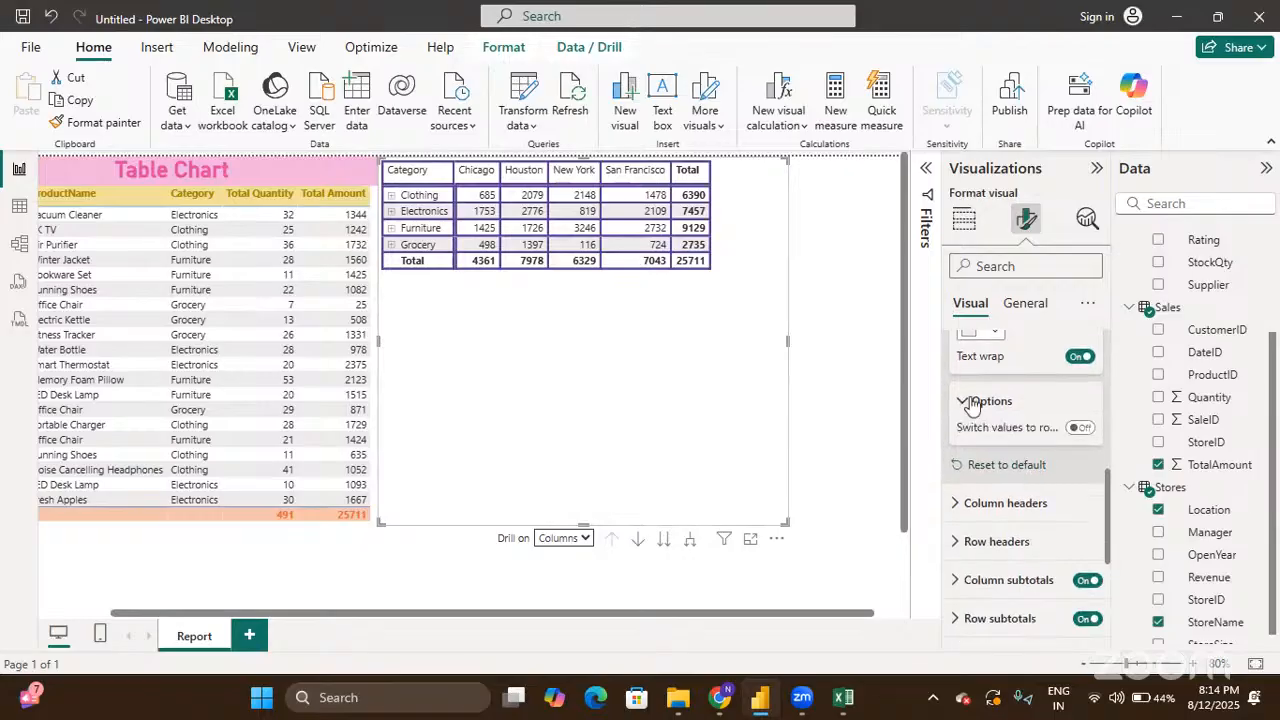
click(972, 401)
scroll(972, 403, up, 5)
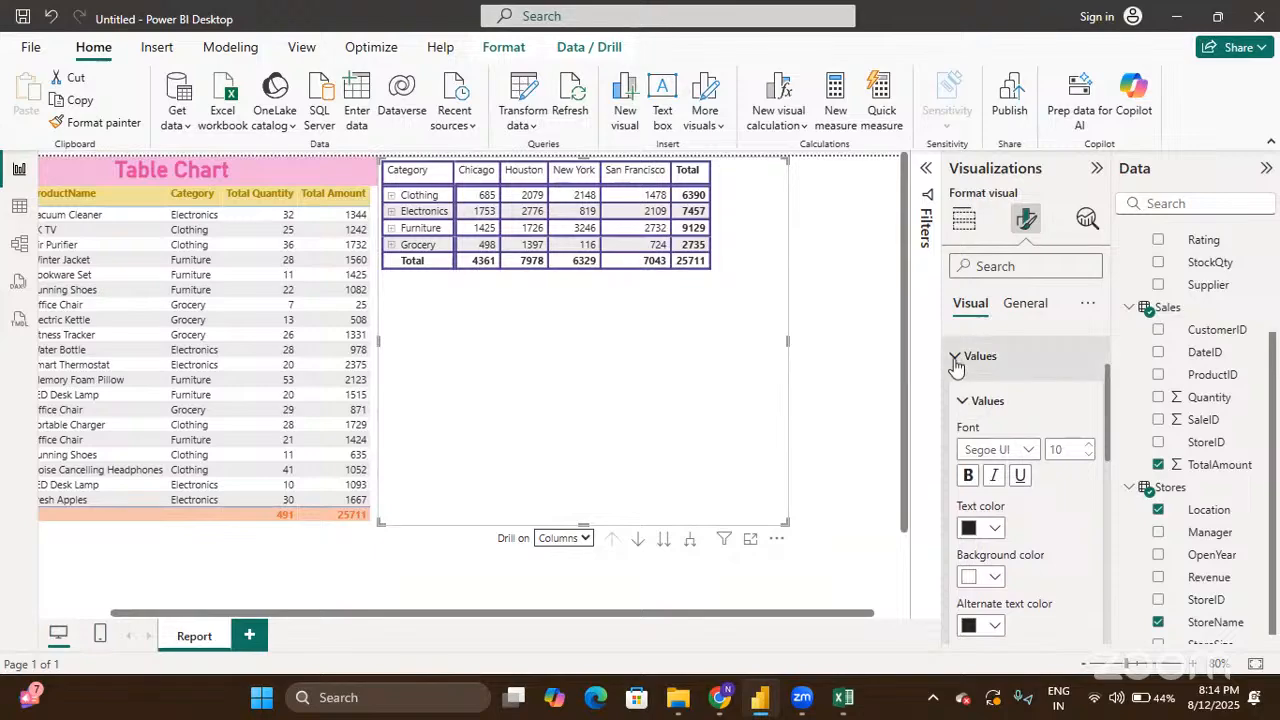
click(955, 360)
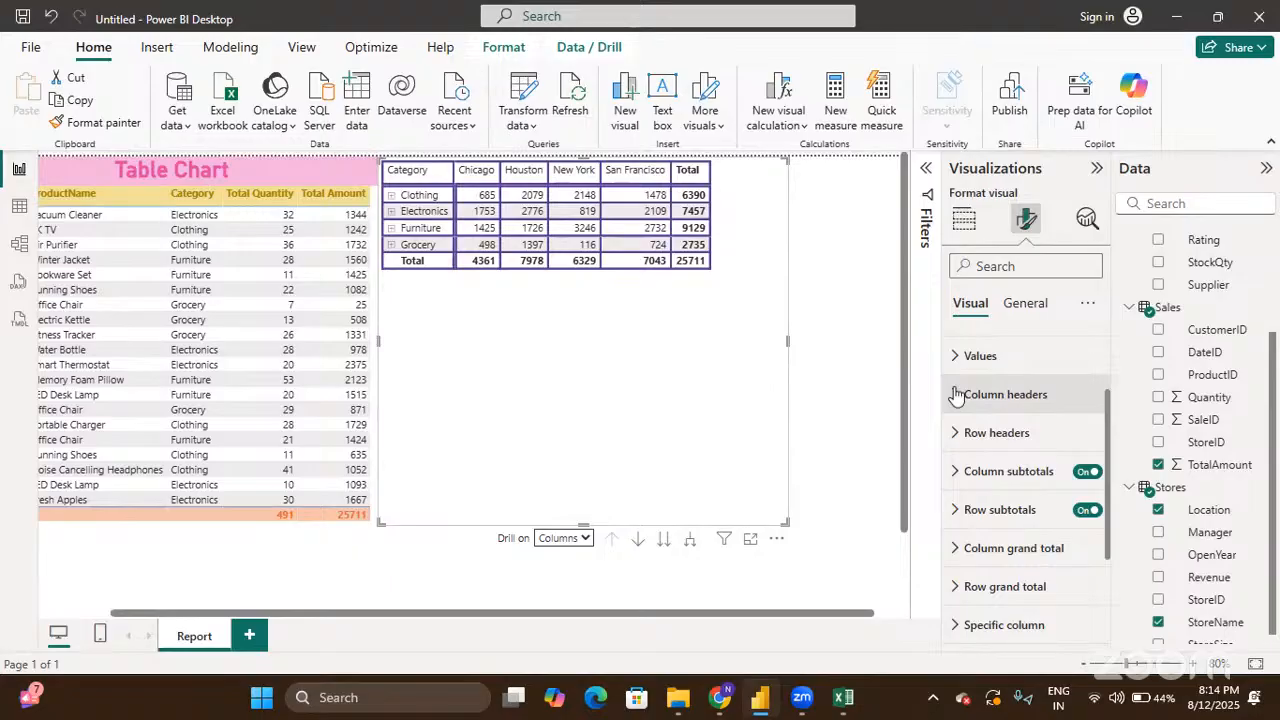
Step: Make the matrix's column headers bold with red text
click(955, 395)
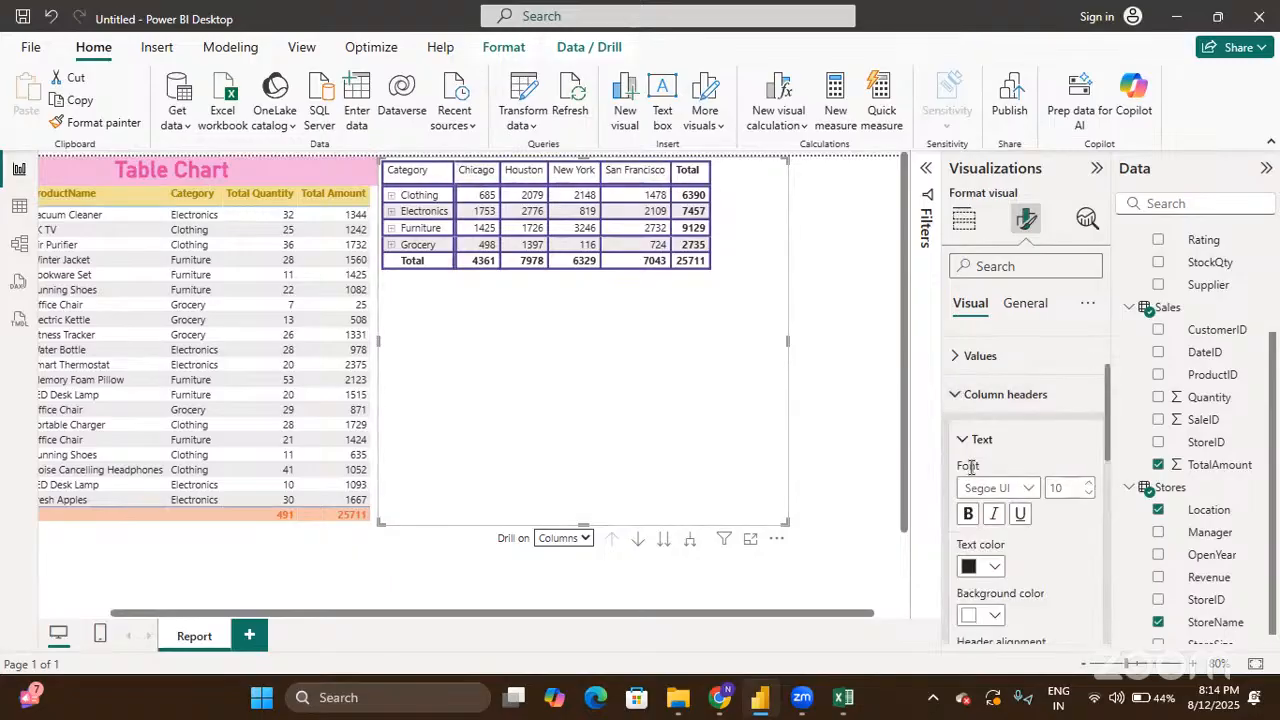
scroll(1047, 470, down, 1)
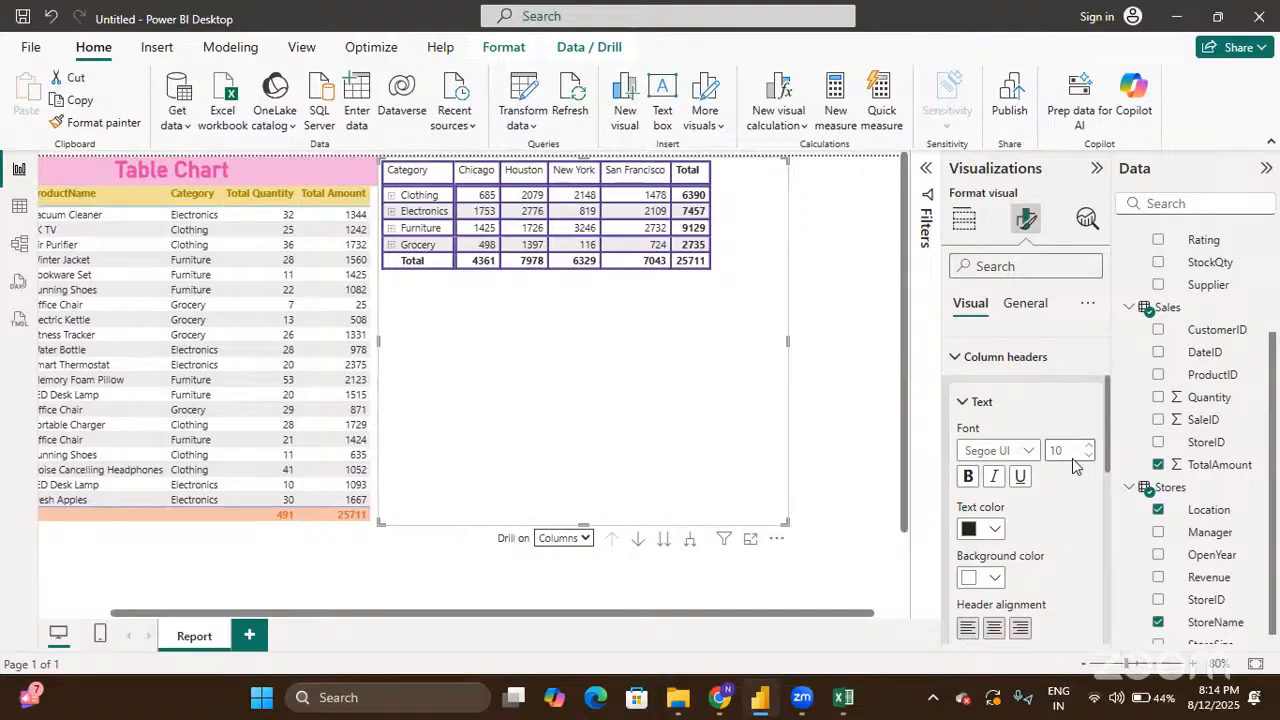
click(967, 477)
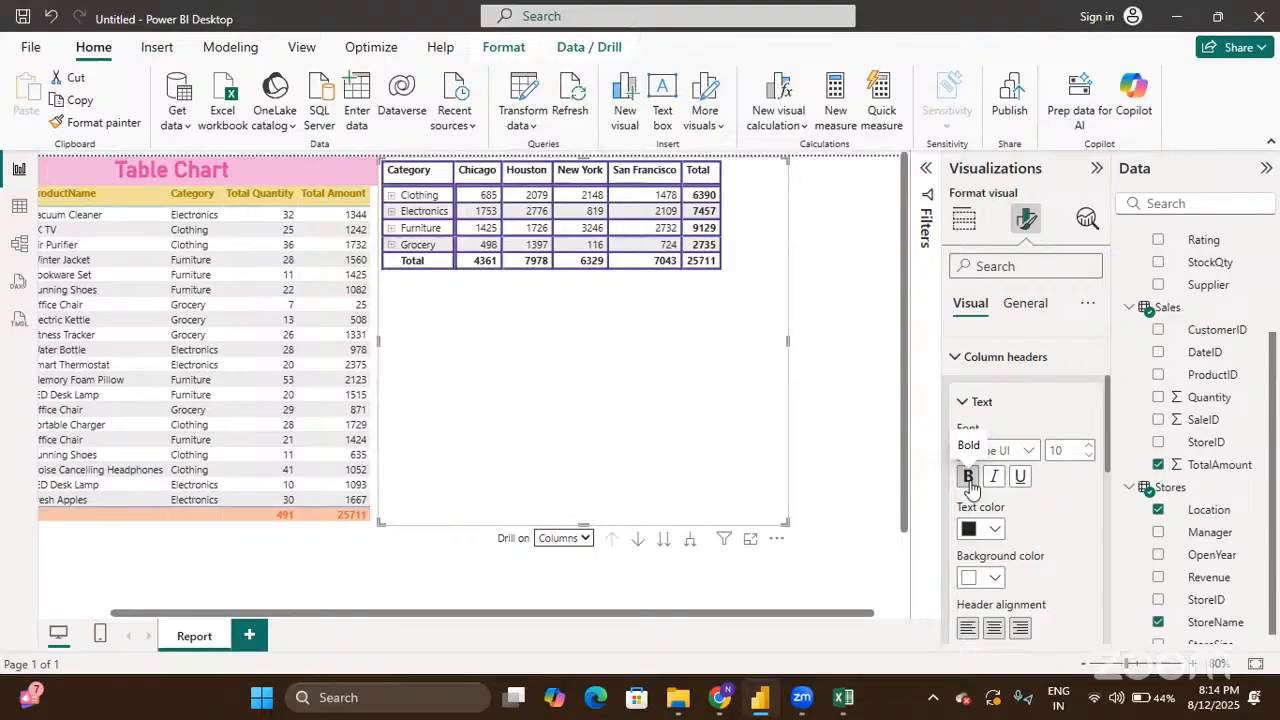
click(995, 530)
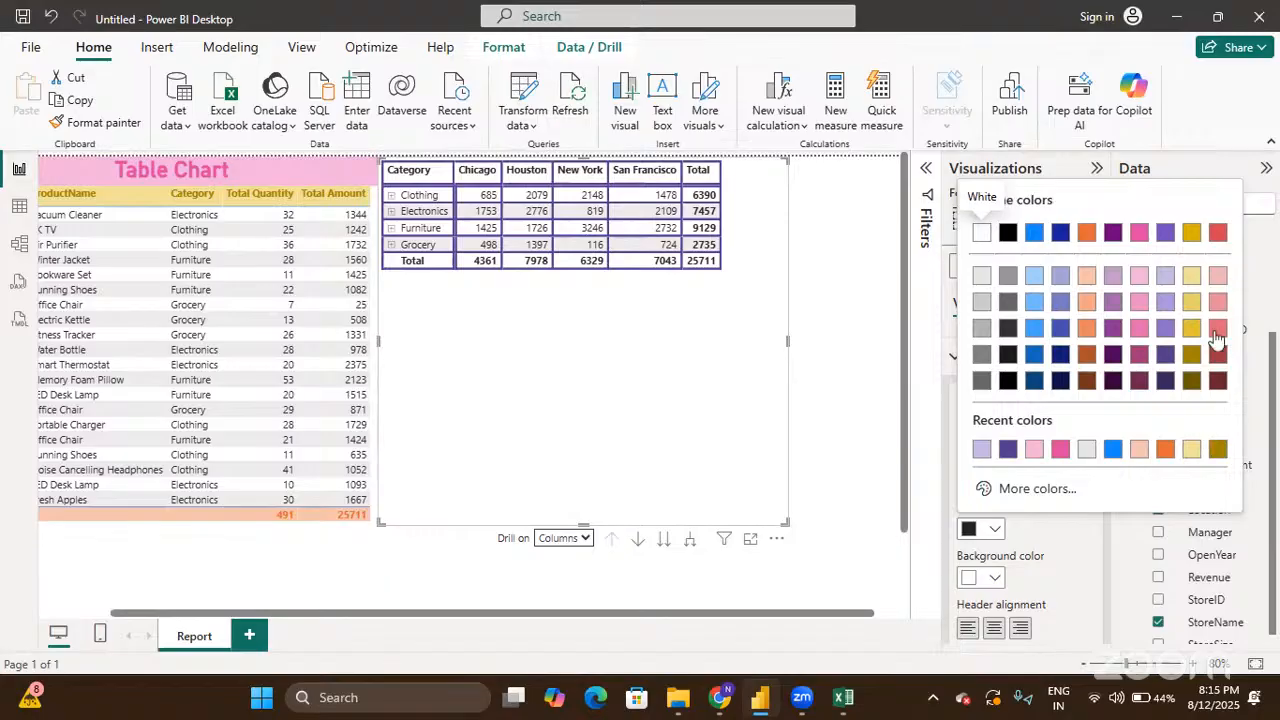
click(1219, 238)
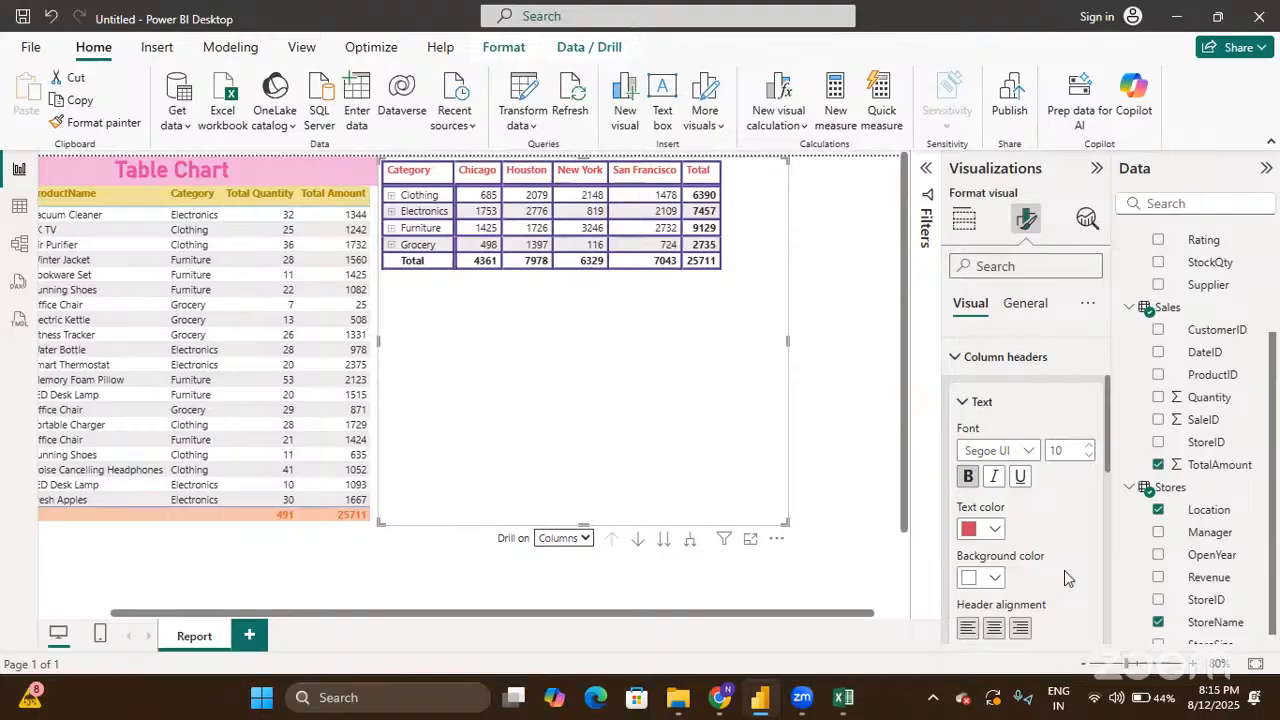
Step: Set the column headers' background color to light red and their font size to 12
scroll(1064, 570, down, 1)
click(995, 527)
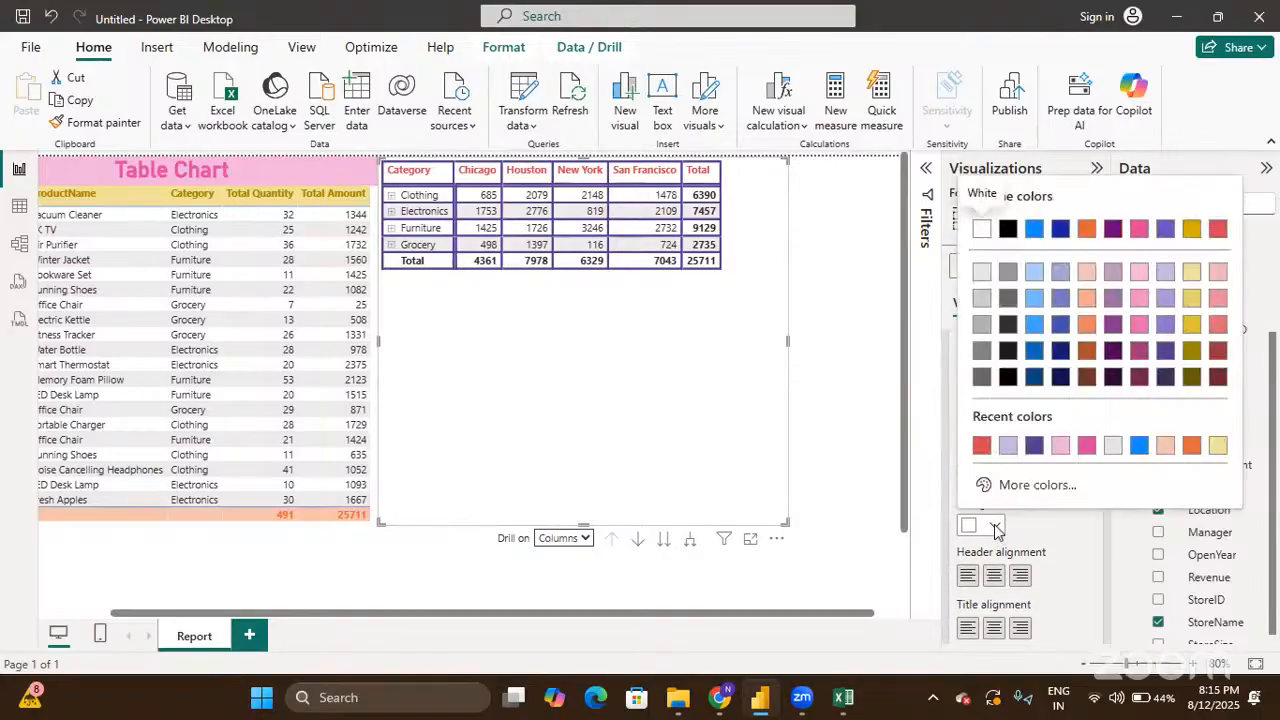
click(1218, 272)
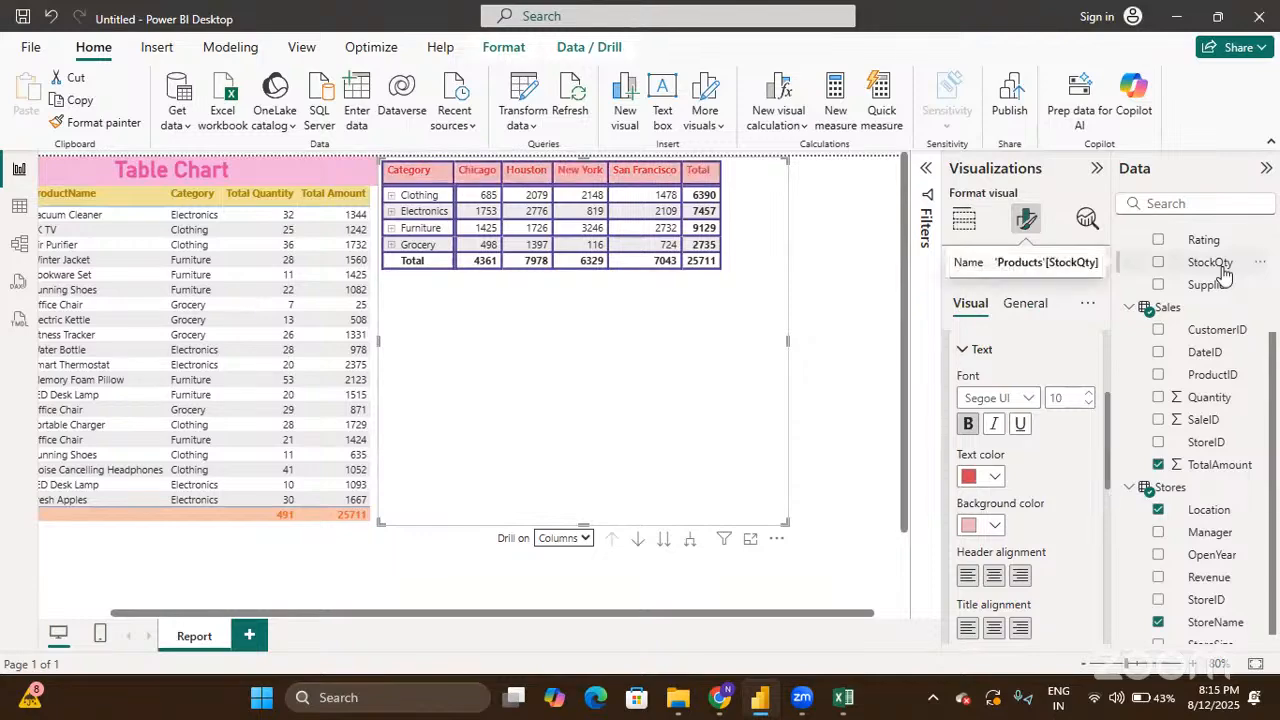
click(1087, 396)
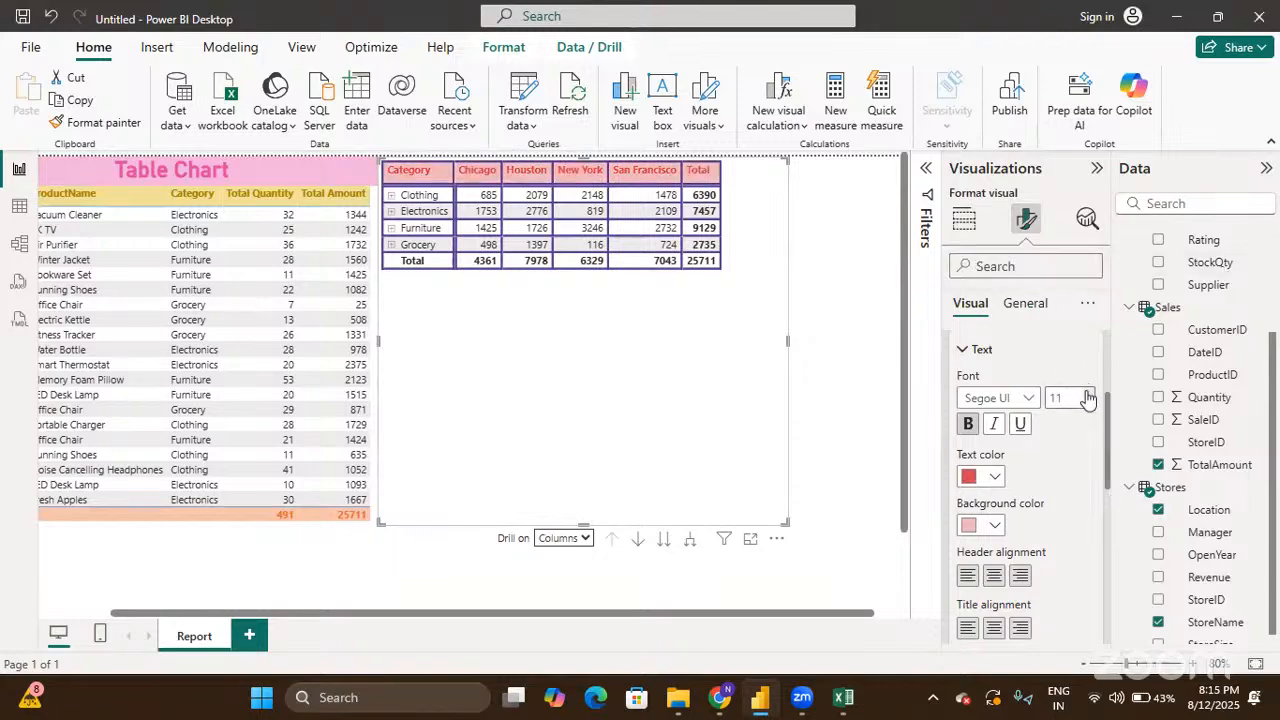
click(1087, 394)
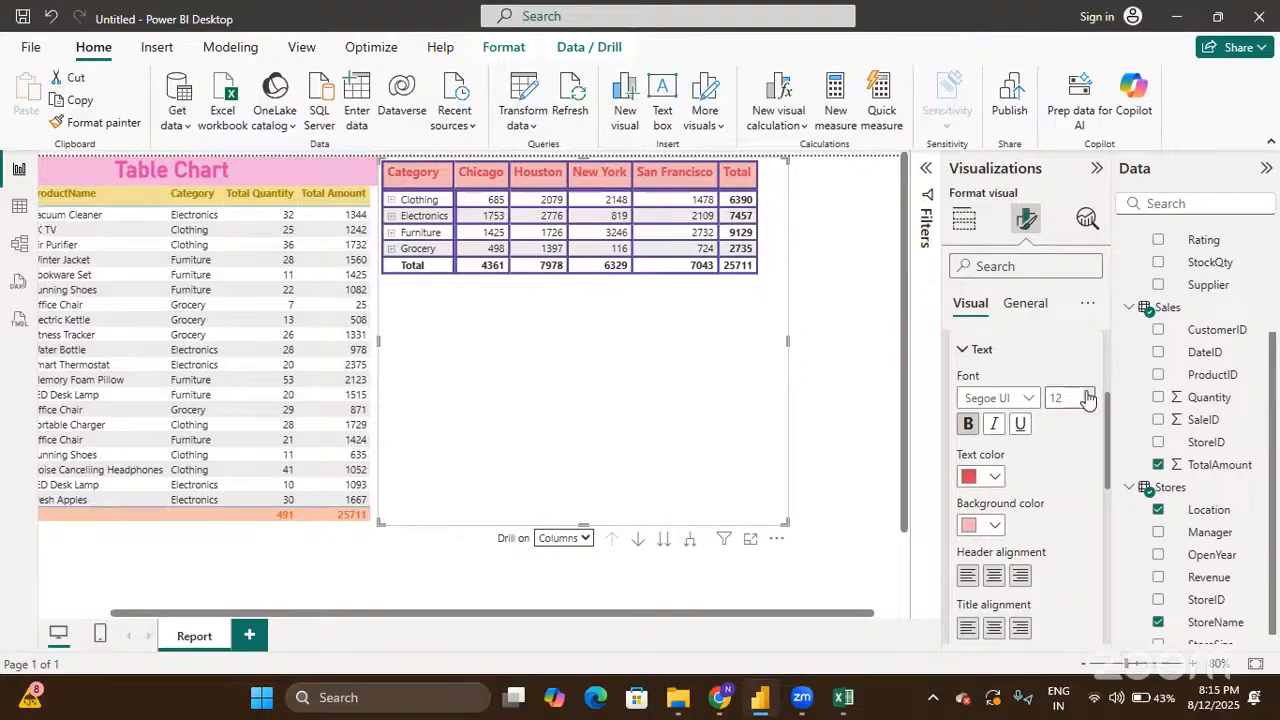
Step: Examine the column headers' alignment, text wrap and auto-size width options, and close the column headers settings
scroll(1043, 490, down, 1)
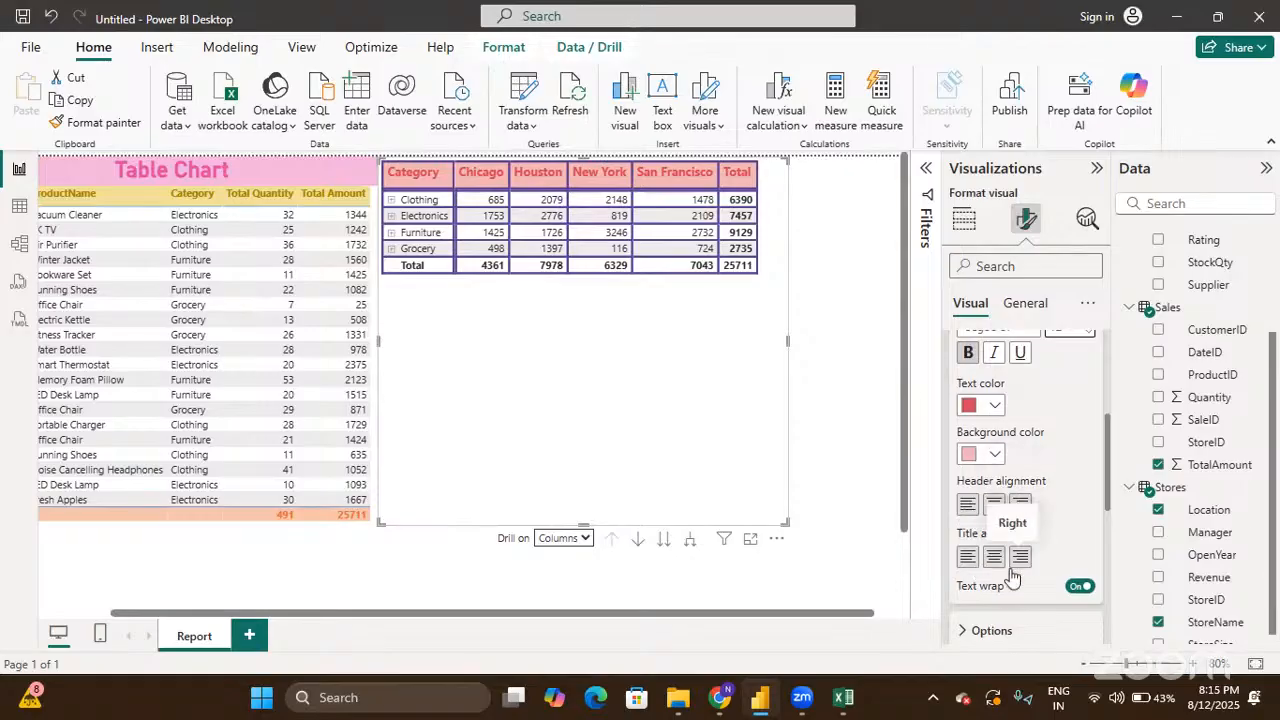
scroll(1012, 577, down, 2)
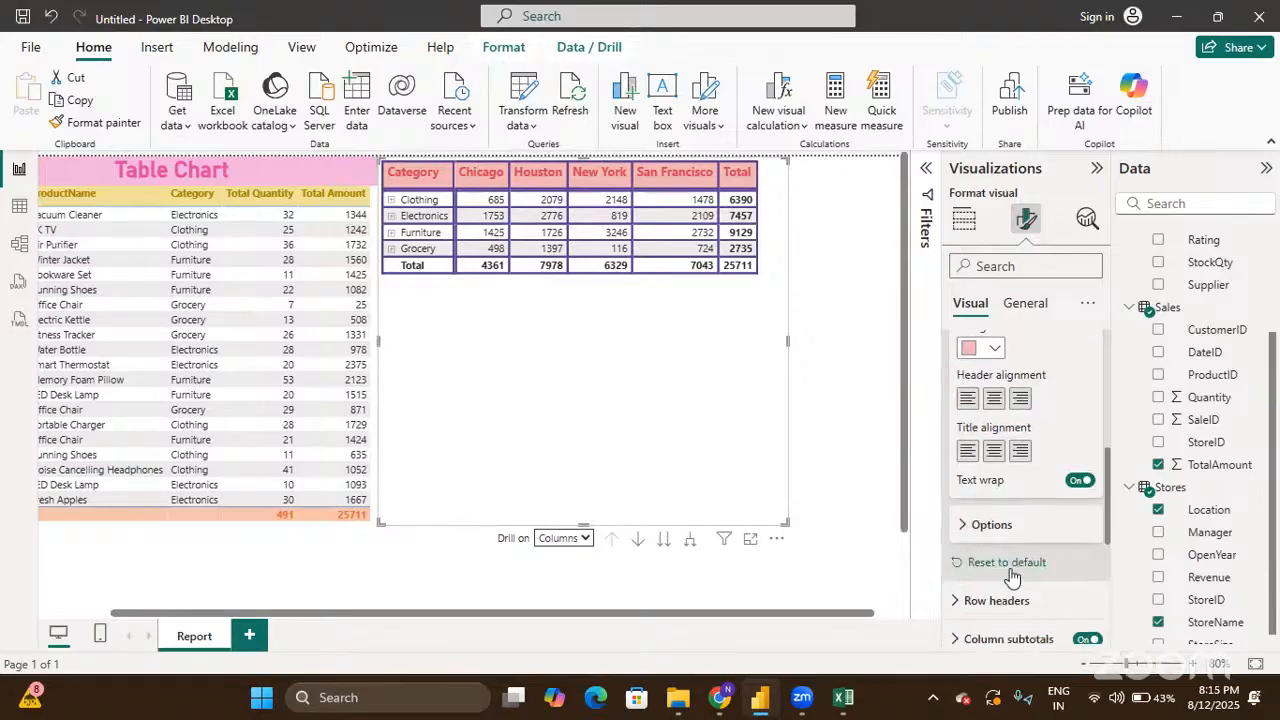
click(962, 523)
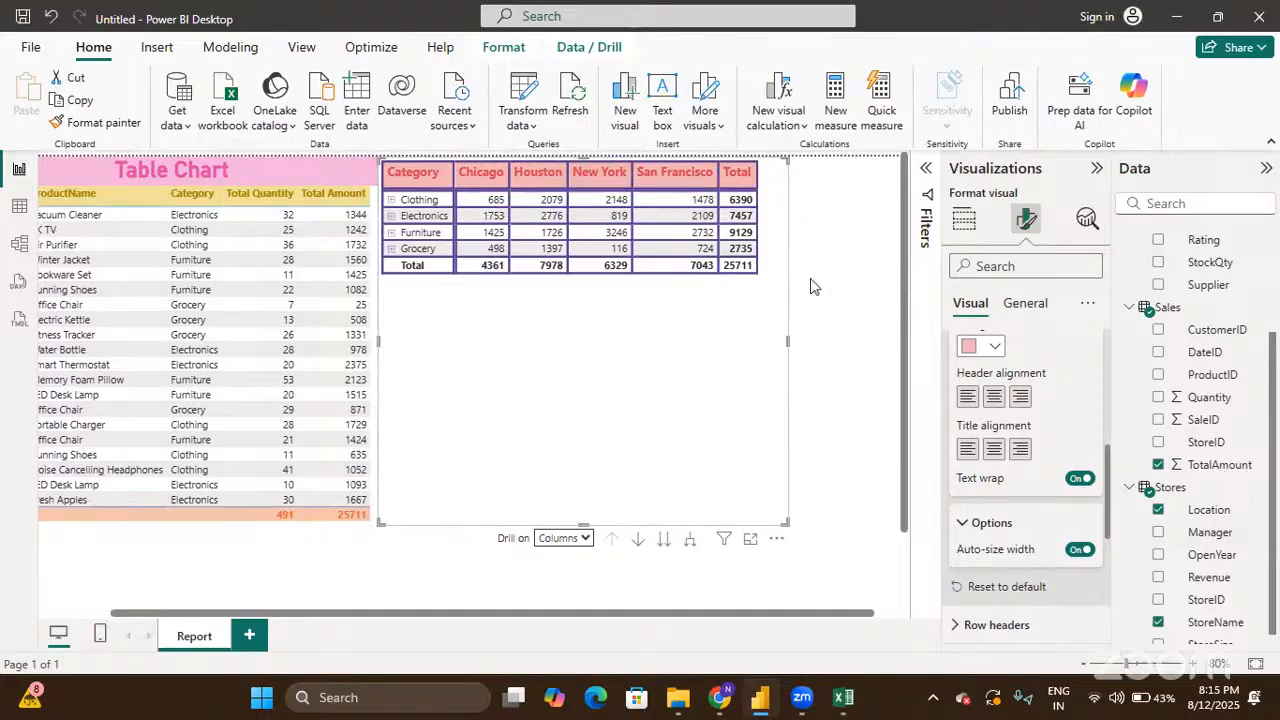
scroll(1000, 437, up, 6)
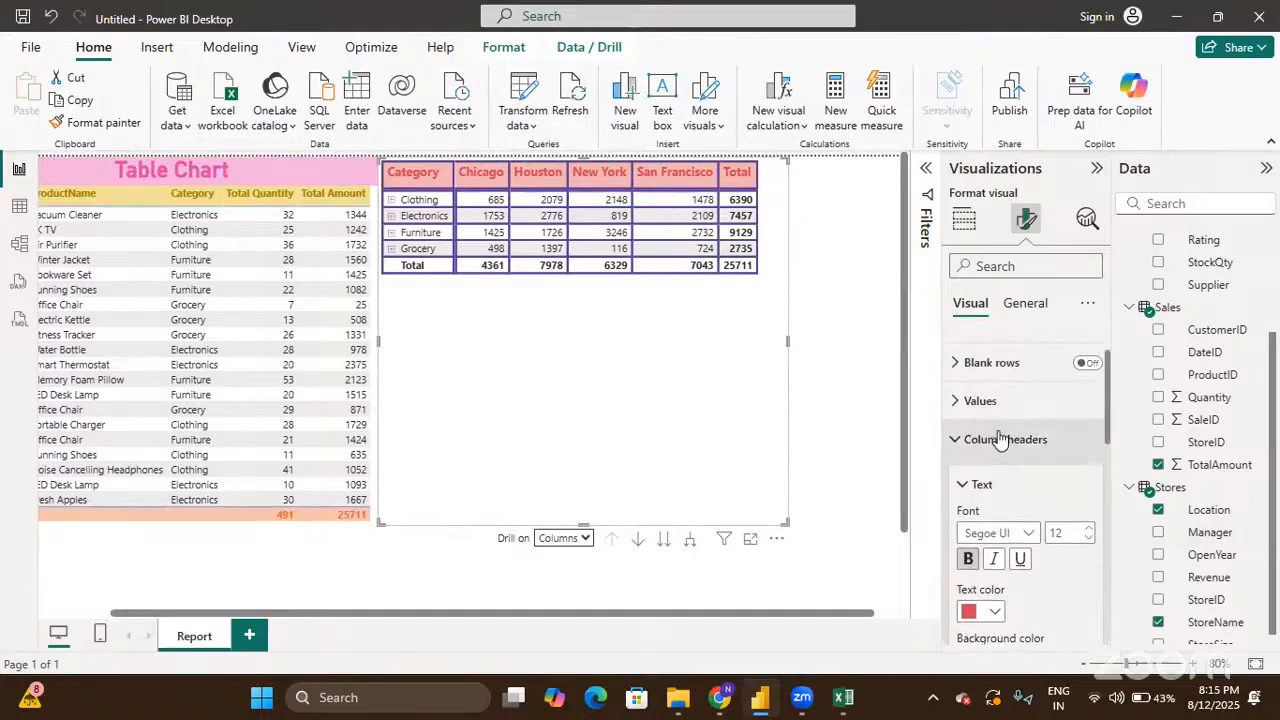
click(957, 439)
scroll(960, 438, down, 2)
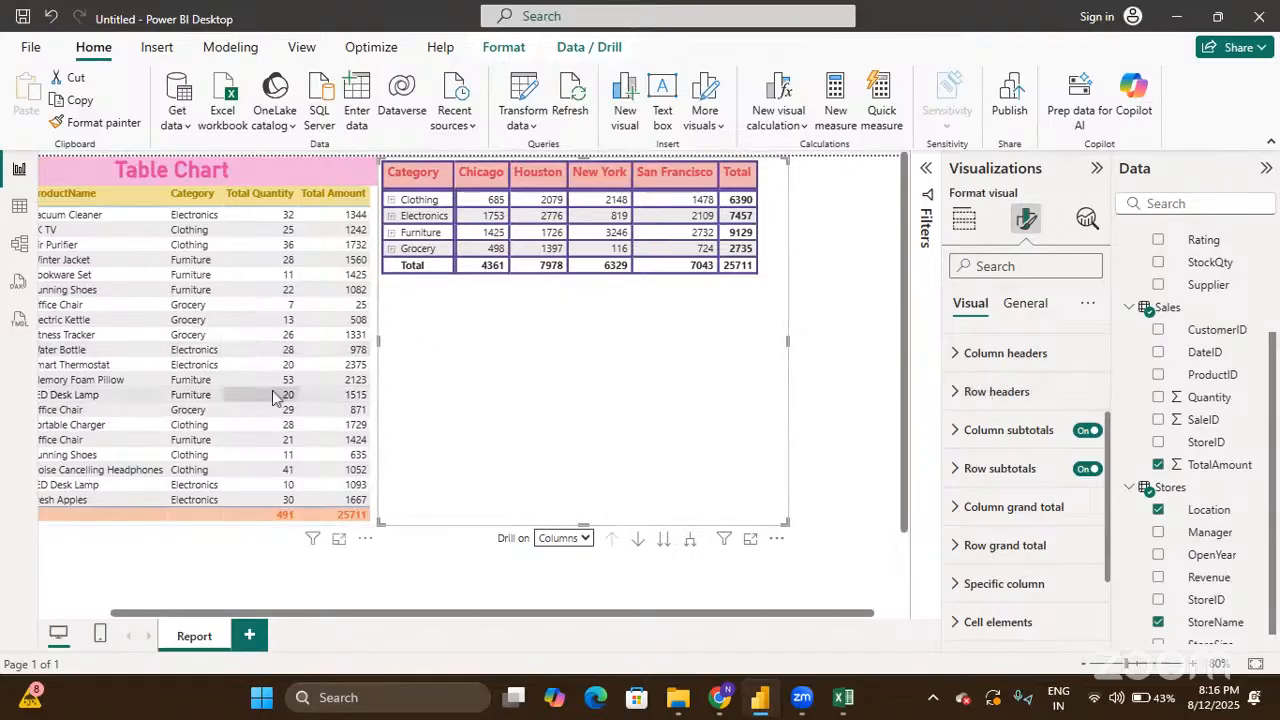
Step: Set the matrix's row headers to font size 12 and make them bold
scroll(298, 395, left, 2)
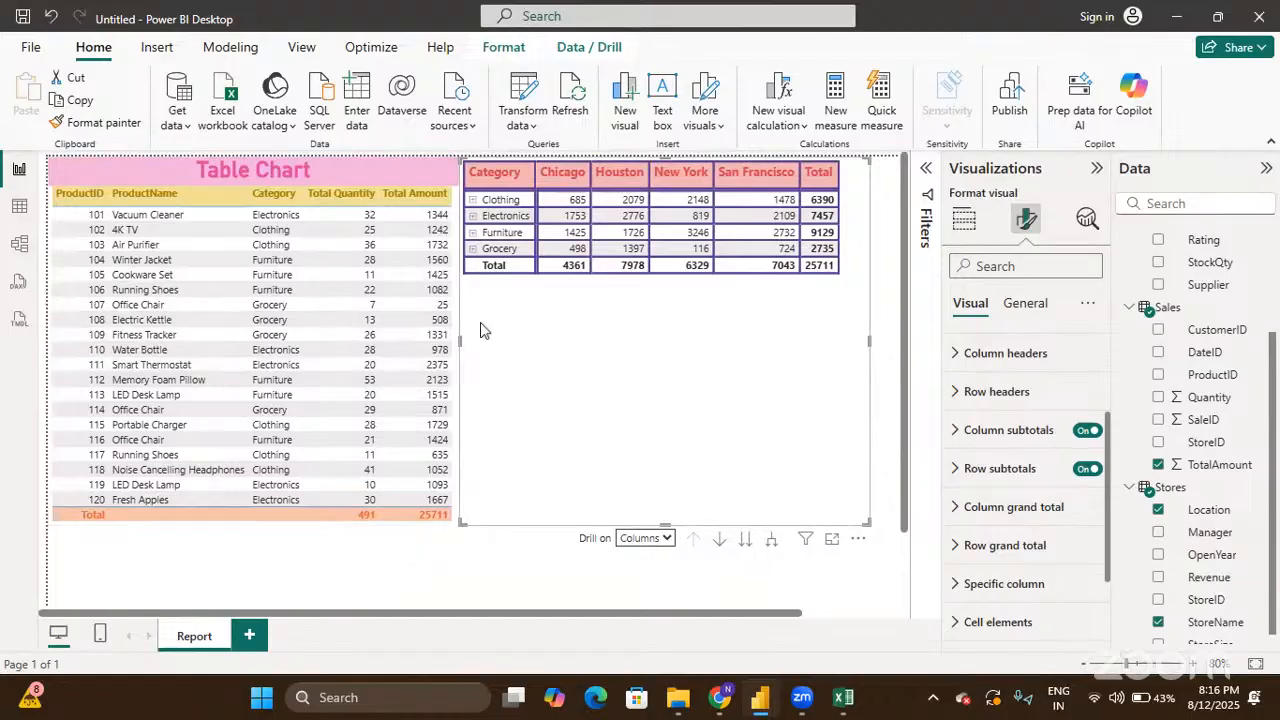
scroll(571, 329, right, 3)
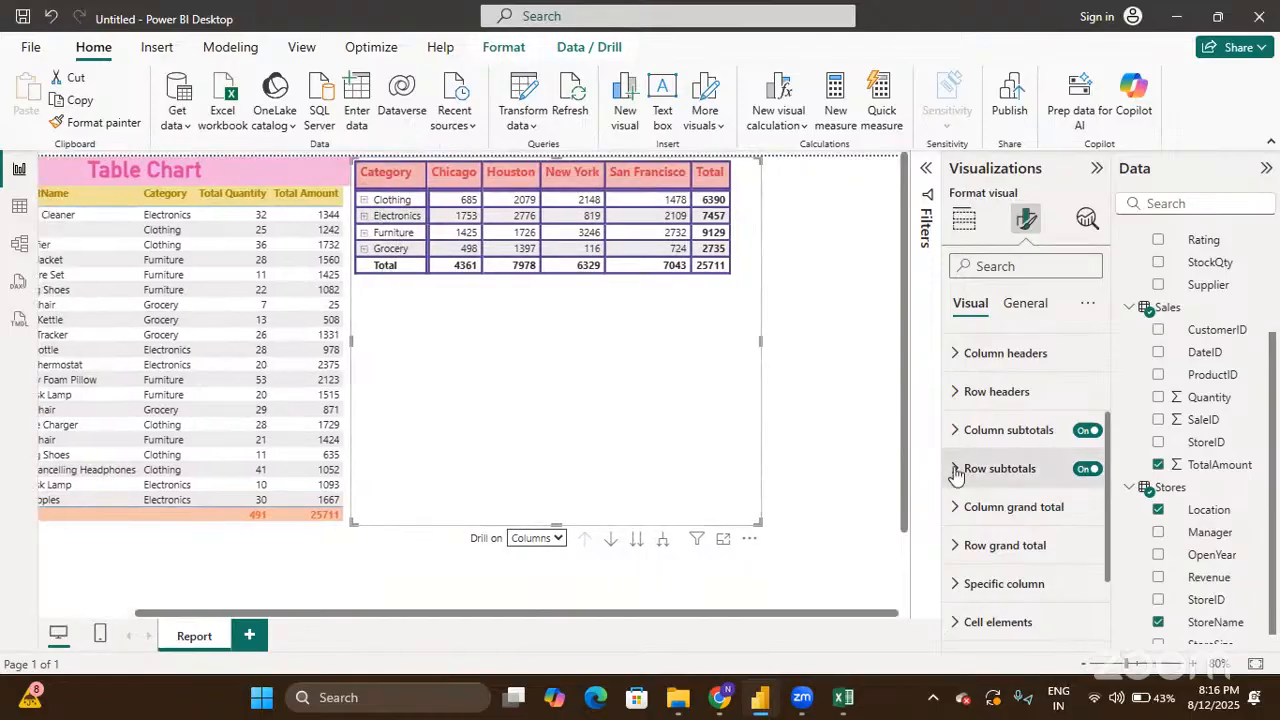
click(951, 393)
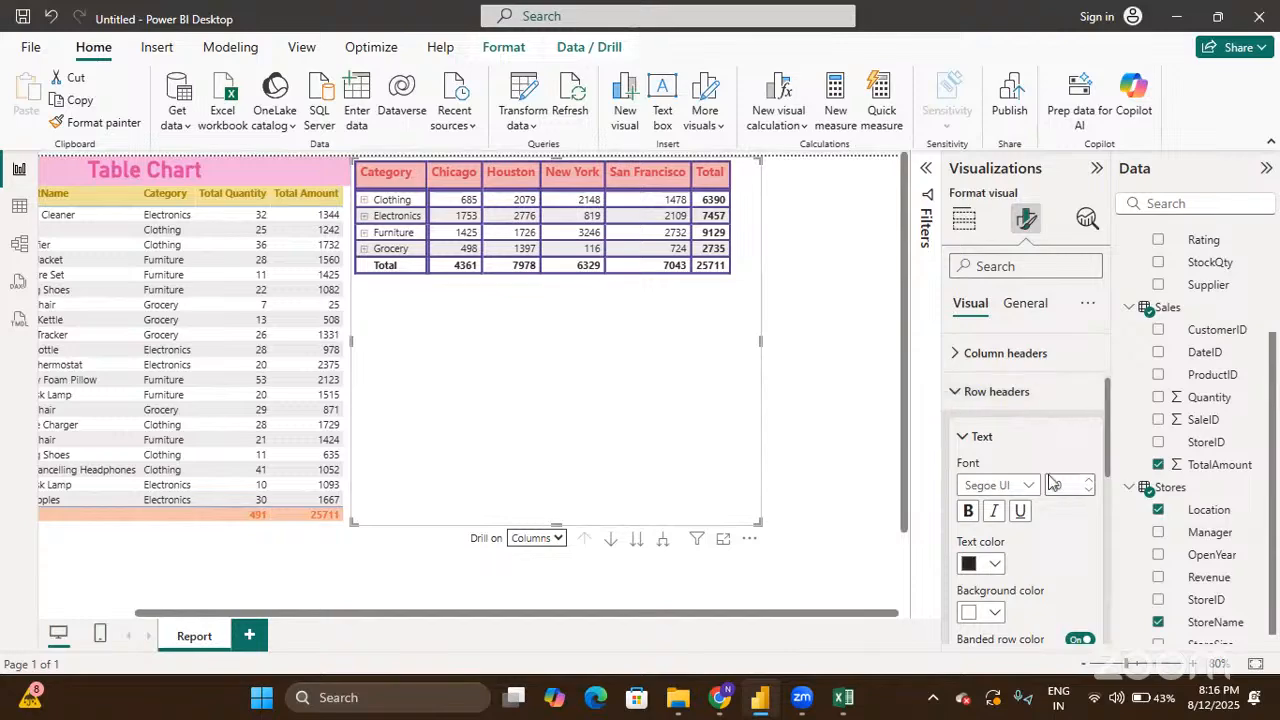
scroll(1052, 483, down, 1)
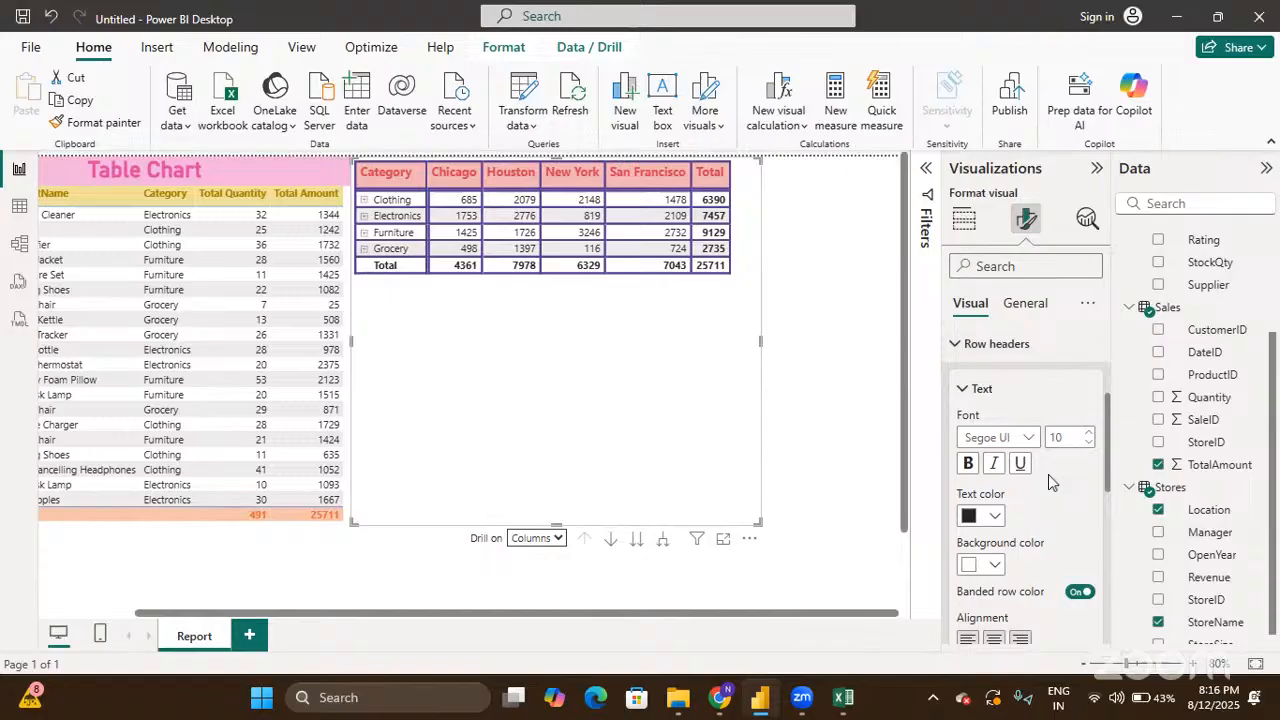
click(1089, 433)
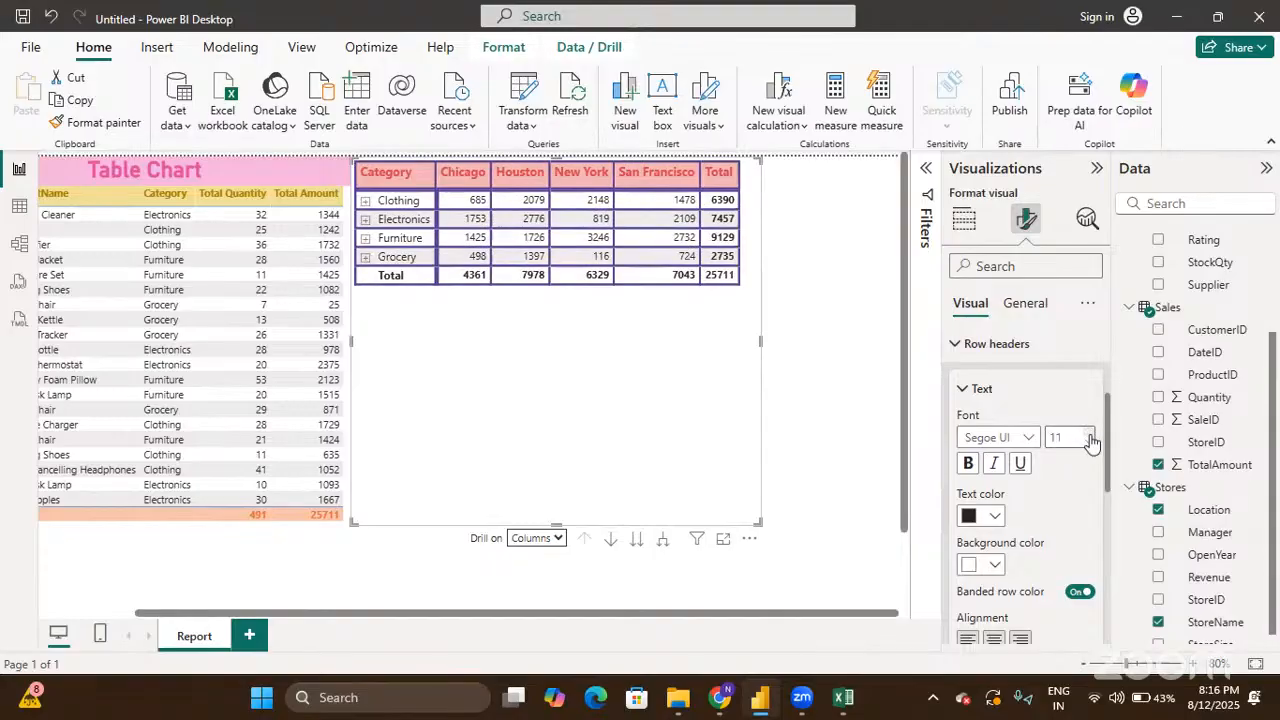
click(1089, 436)
click(970, 464)
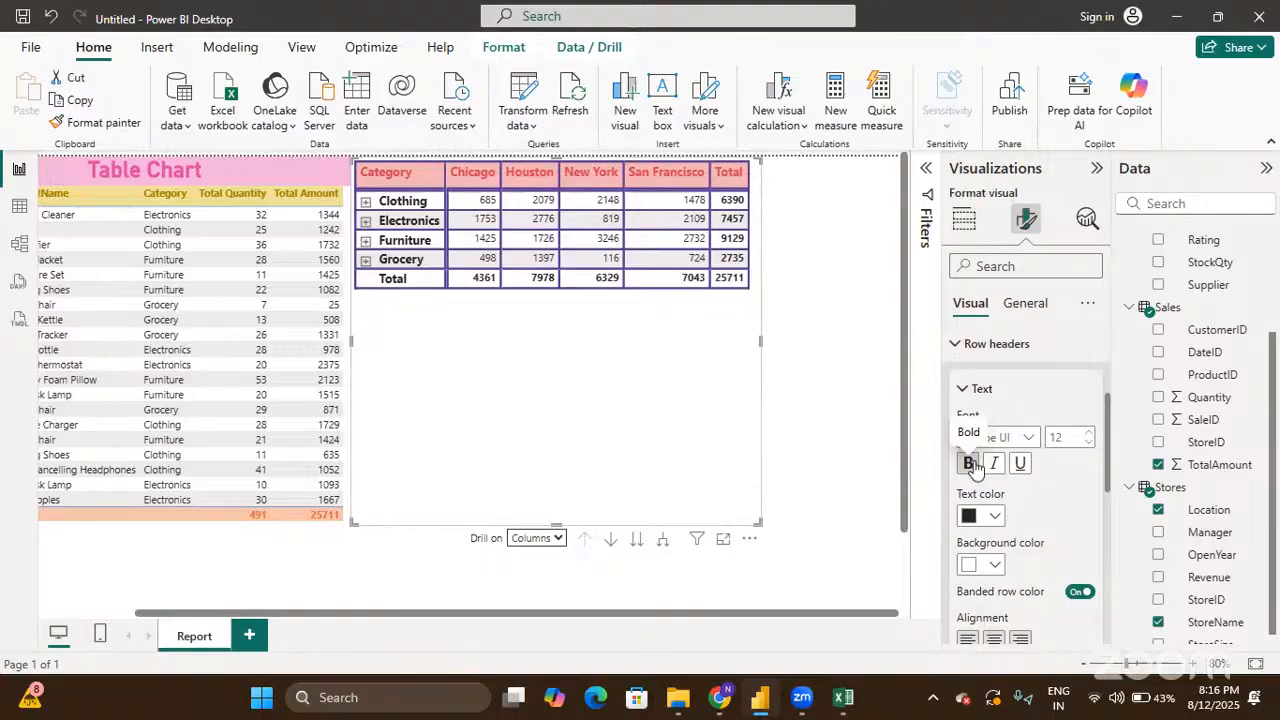
Step: Set the row headers' text color to orange and turn off their banded row color
click(994, 517)
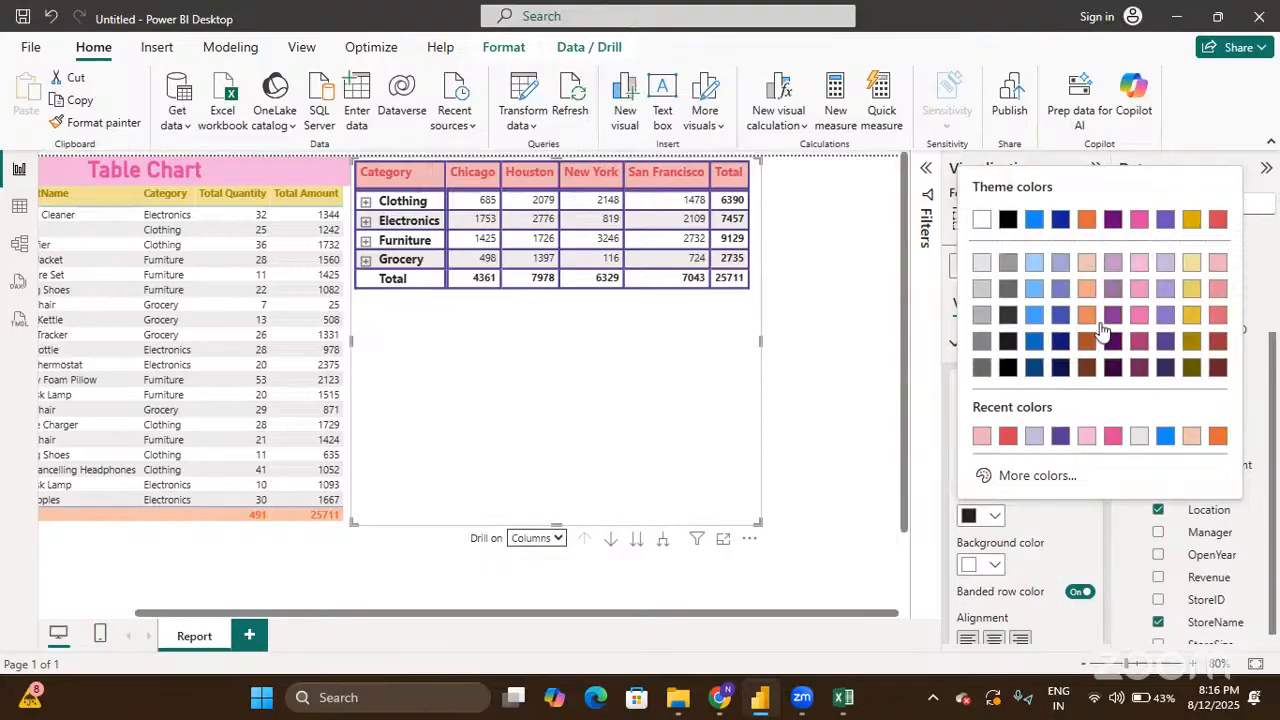
click(1090, 220)
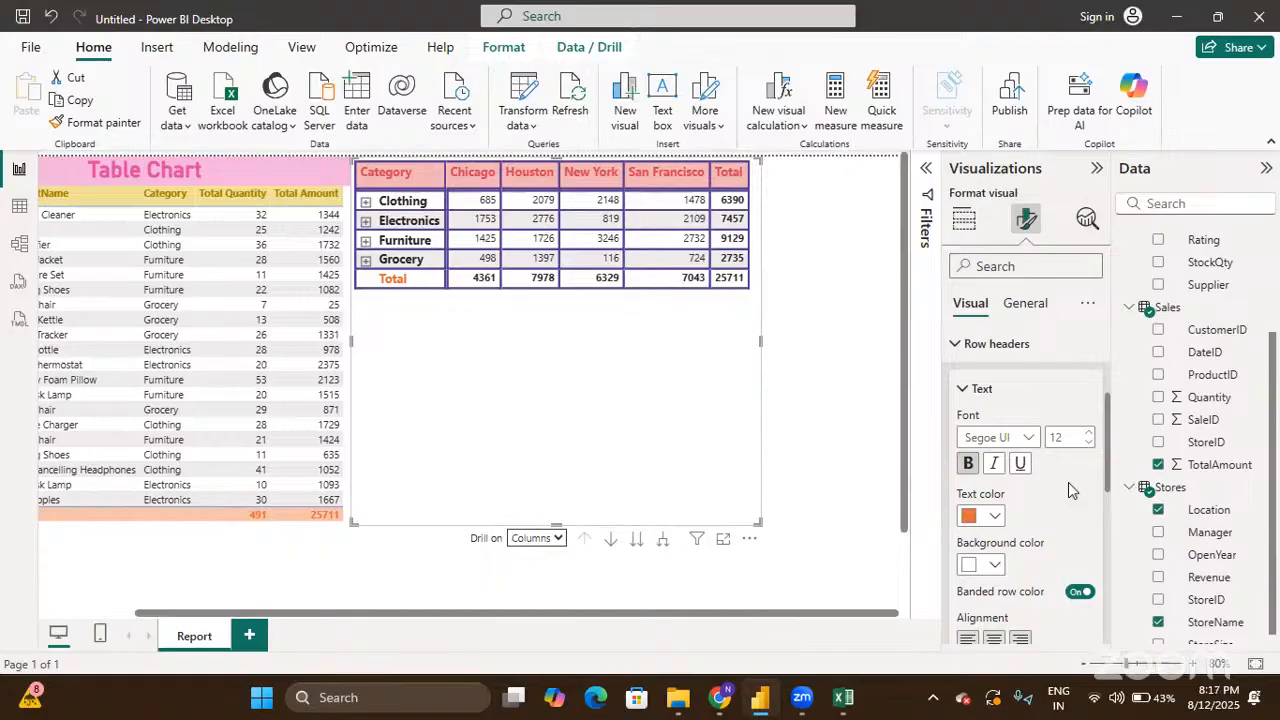
scroll(1068, 490, down, 1)
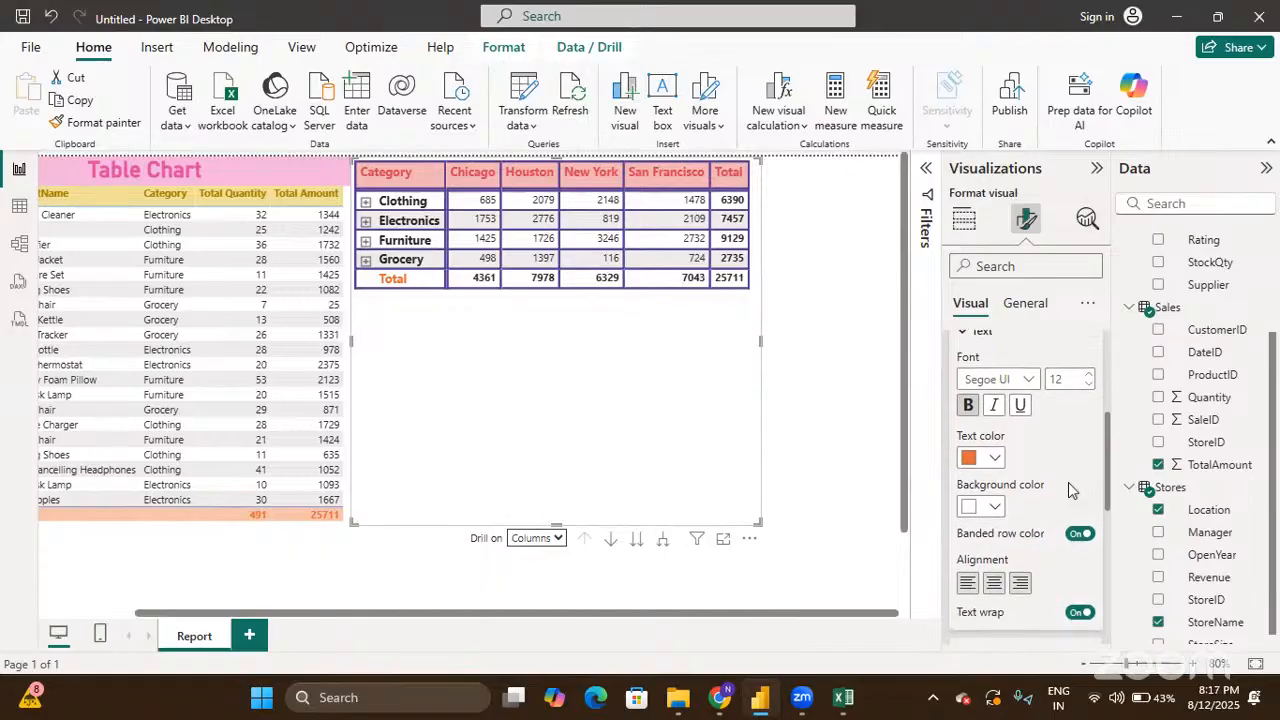
scroll(1068, 490, down, 1)
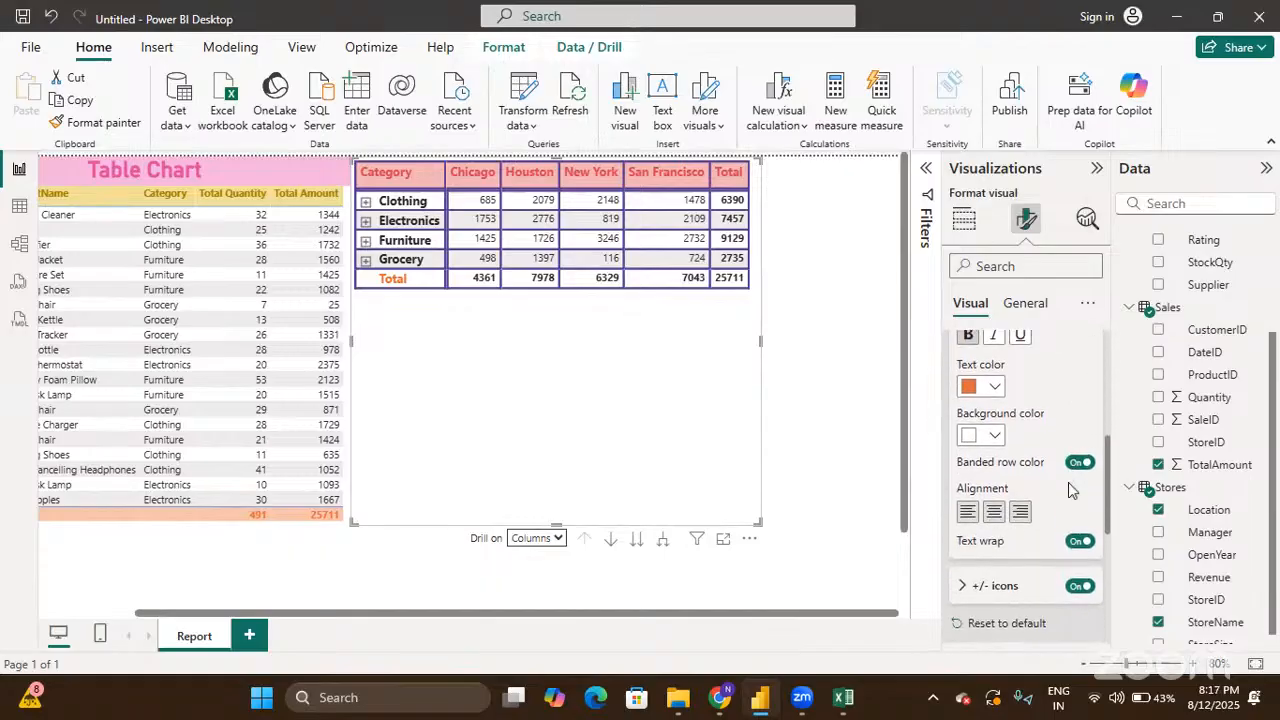
scroll(1068, 490, down, 1)
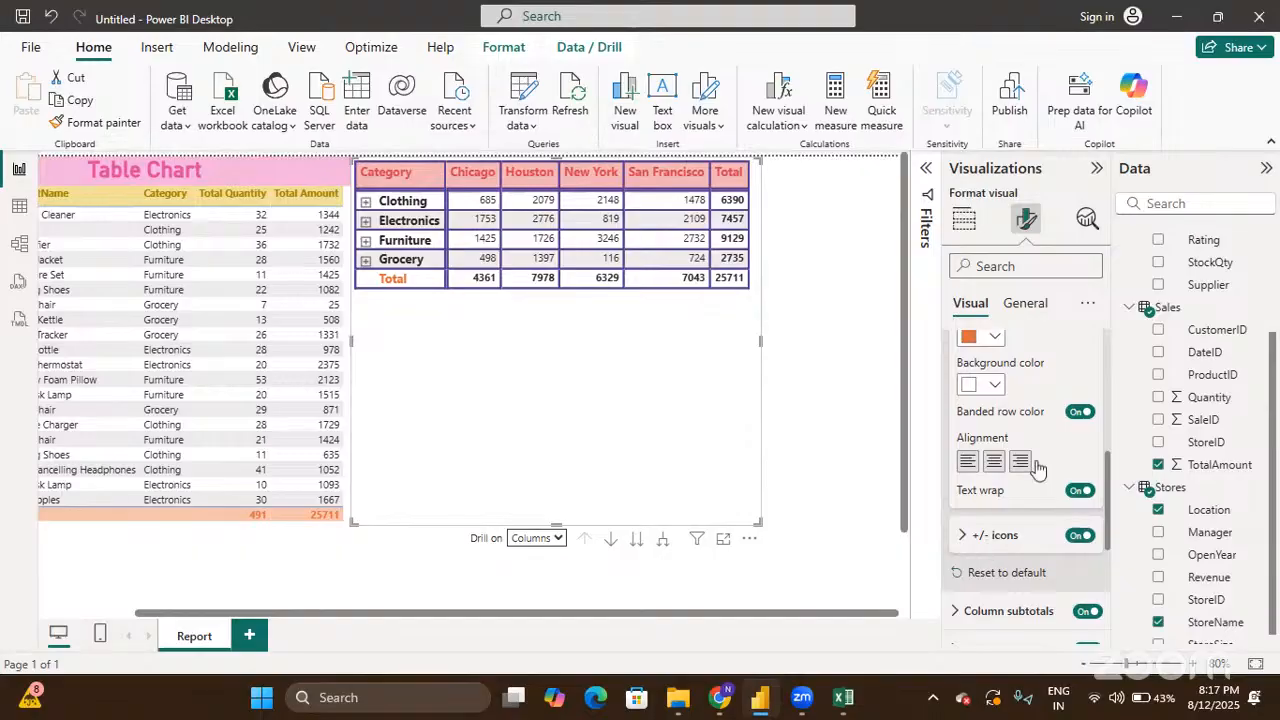
click(1078, 413)
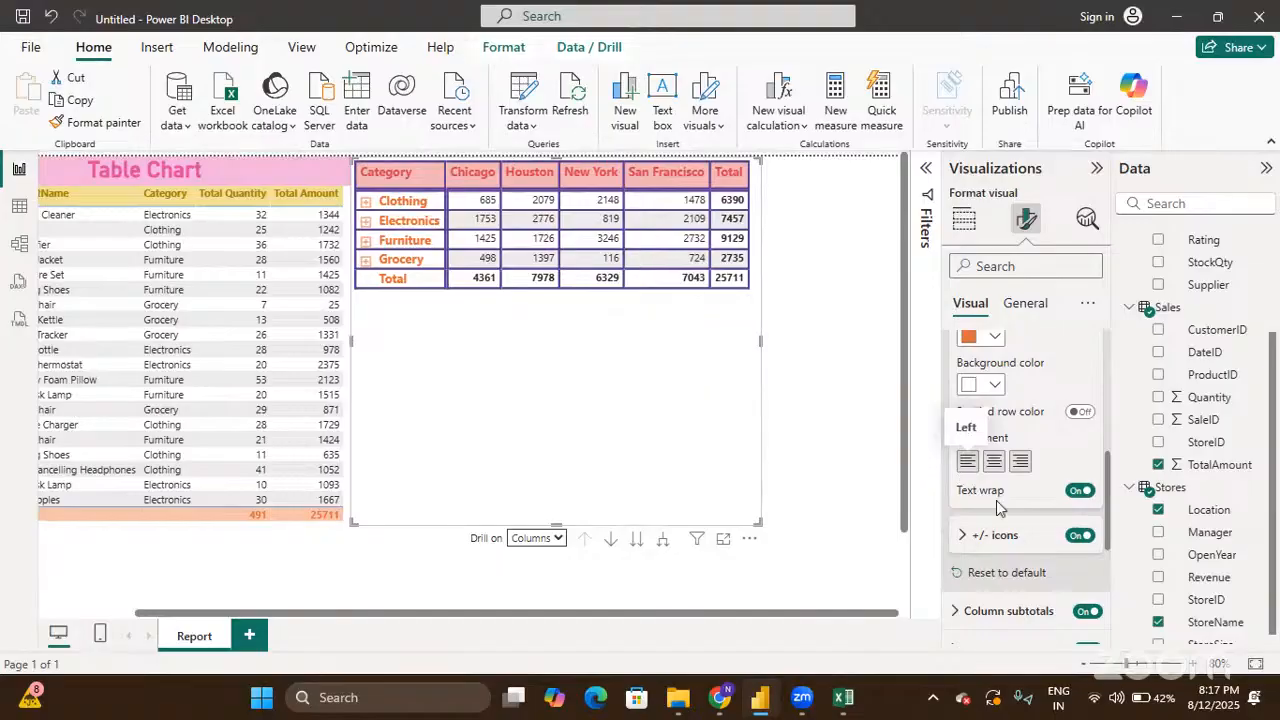
Step: Try hiding the +/- icons on the matrix's row headers, and turn them back on
scroll(1000, 520, down, 1)
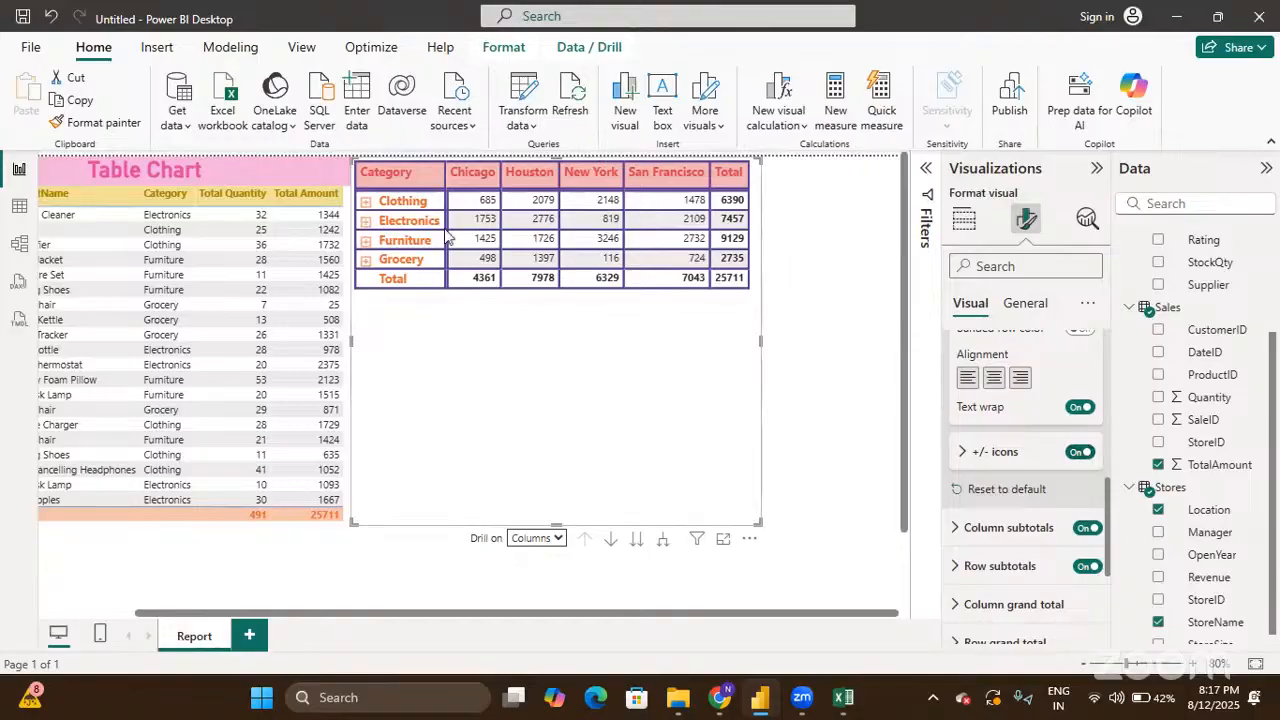
click(1077, 453)
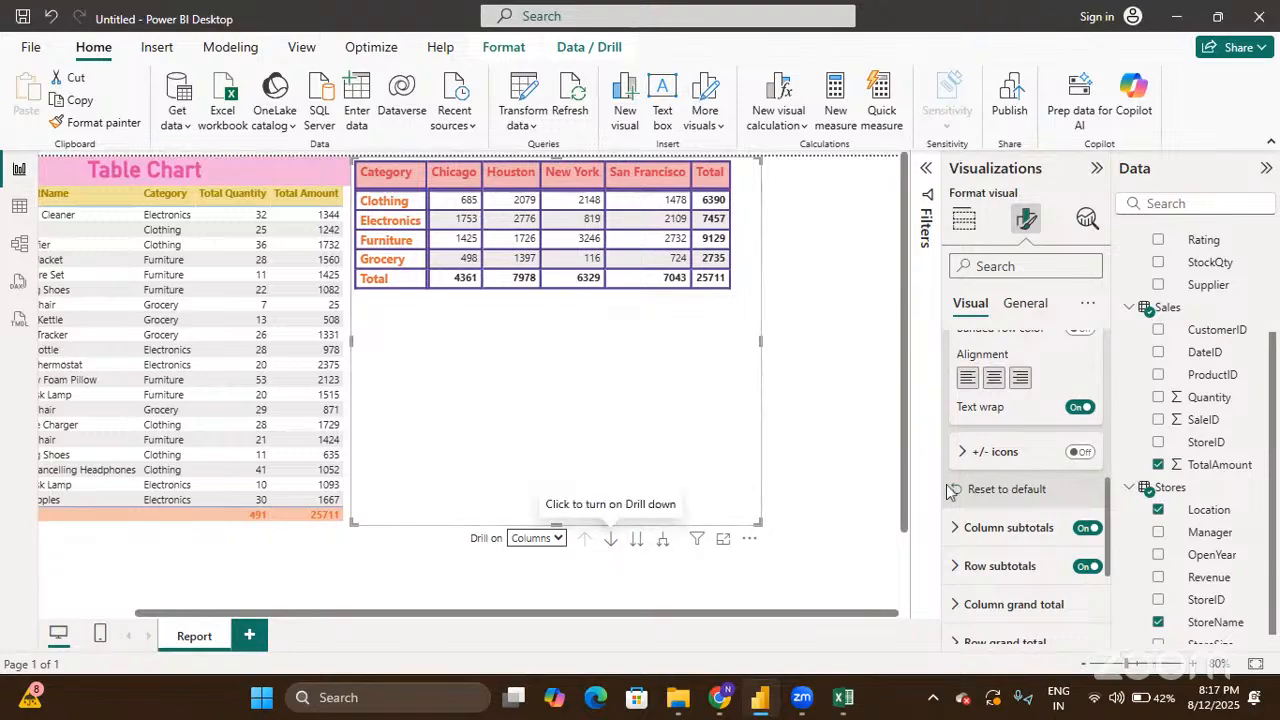
click(1081, 453)
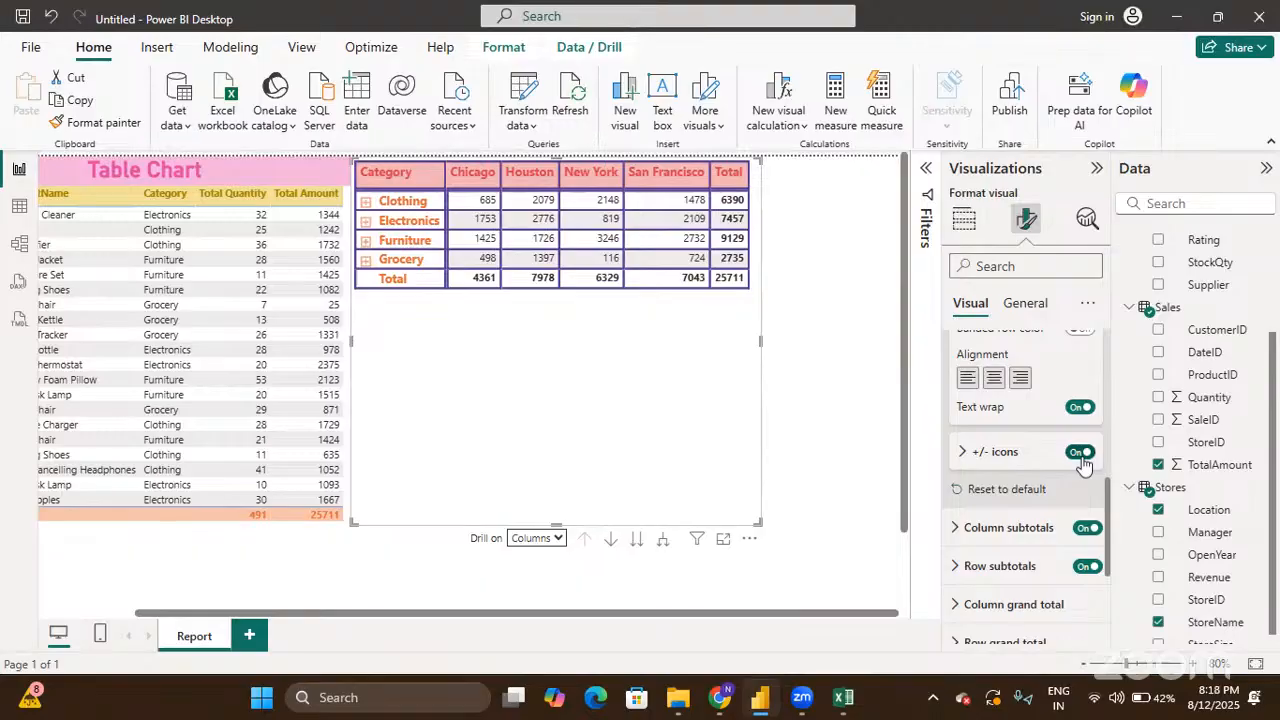
Step: Try light orange and pink as the color of the row headers' +/- icons
click(962, 452)
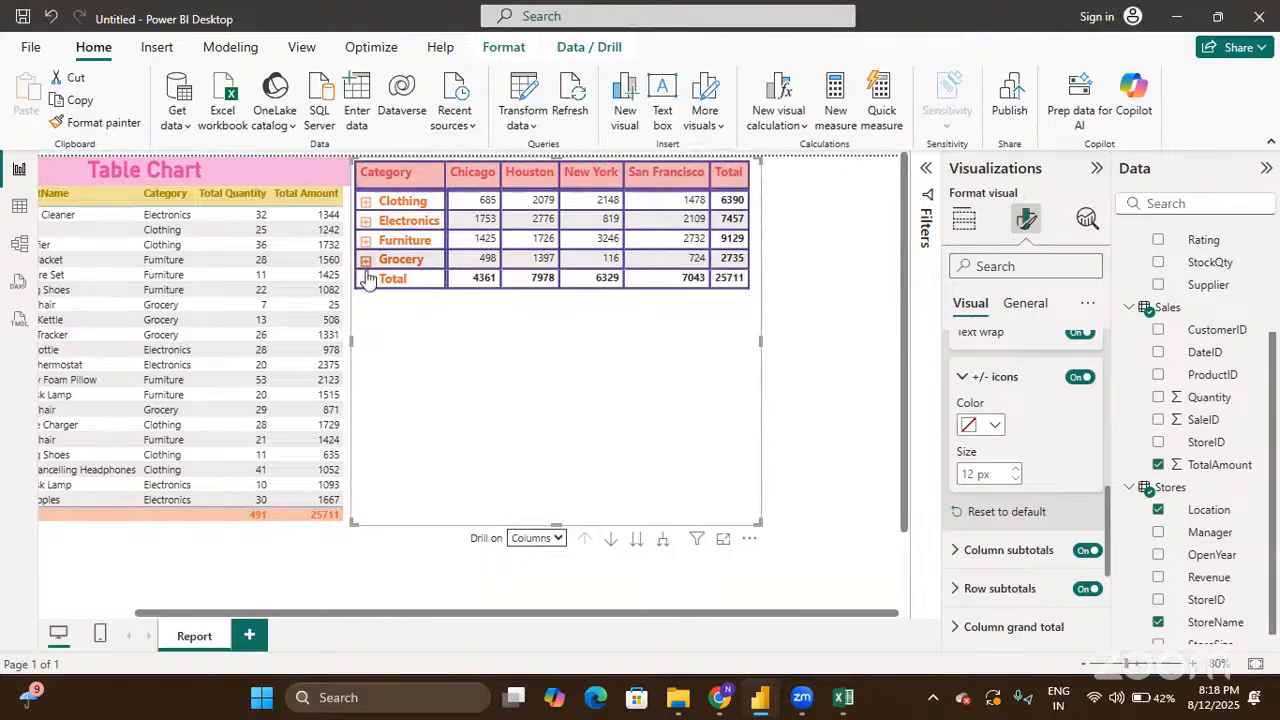
click(997, 428)
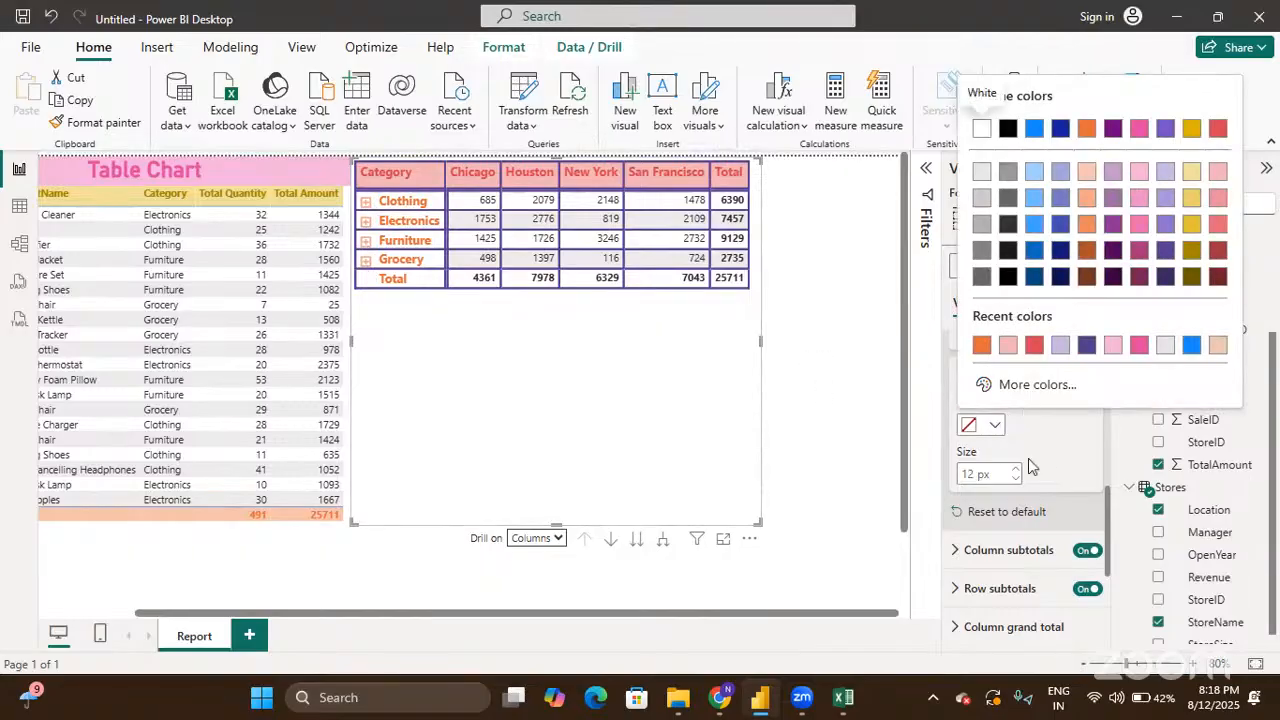
click(1085, 172)
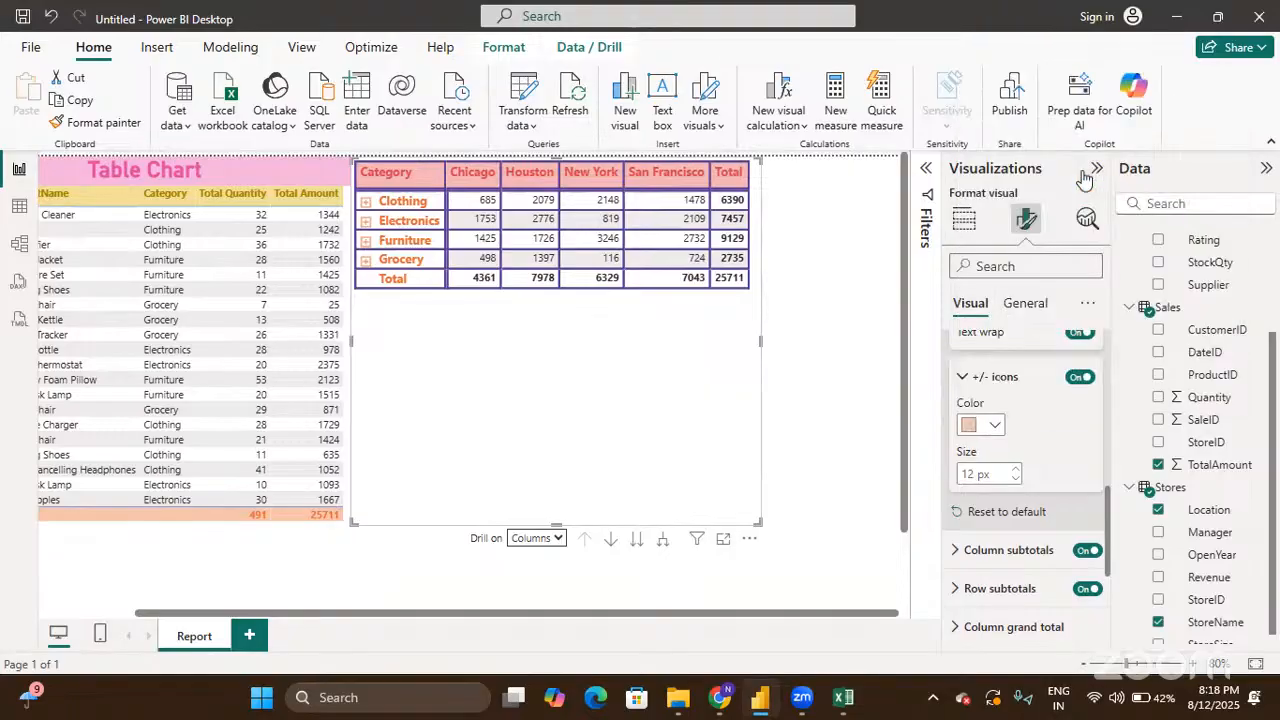
click(996, 426)
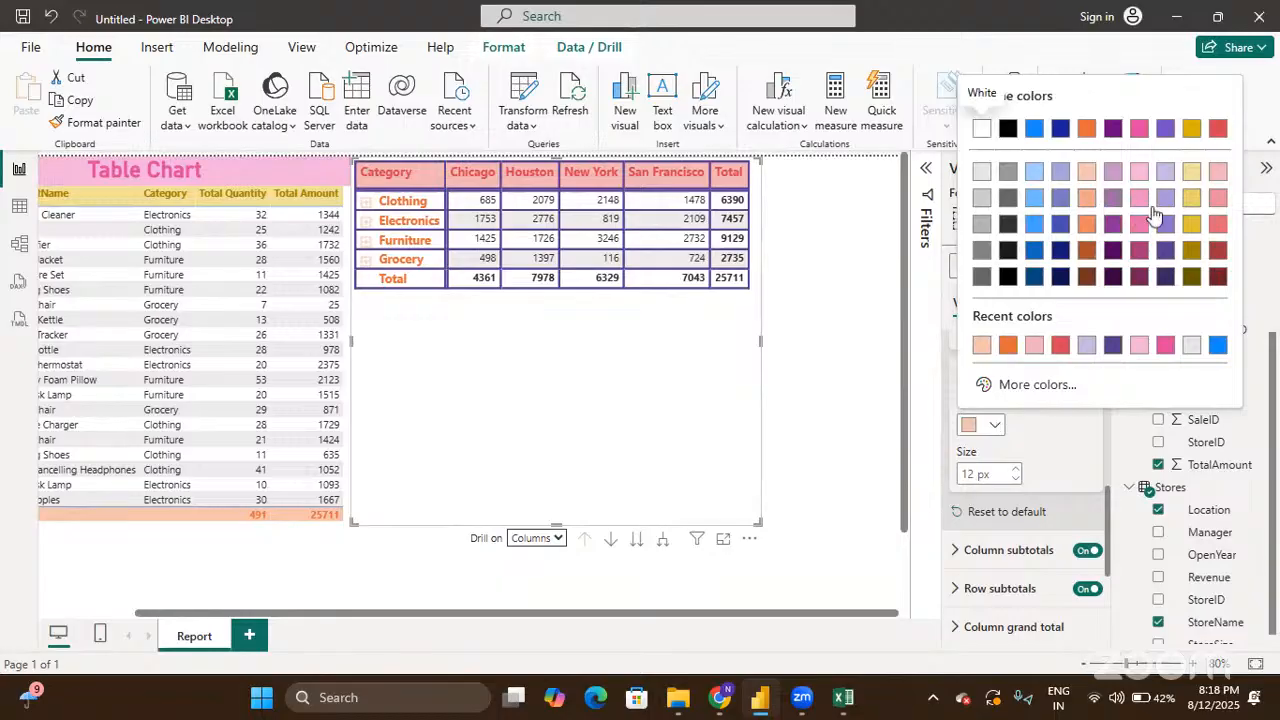
click(1138, 129)
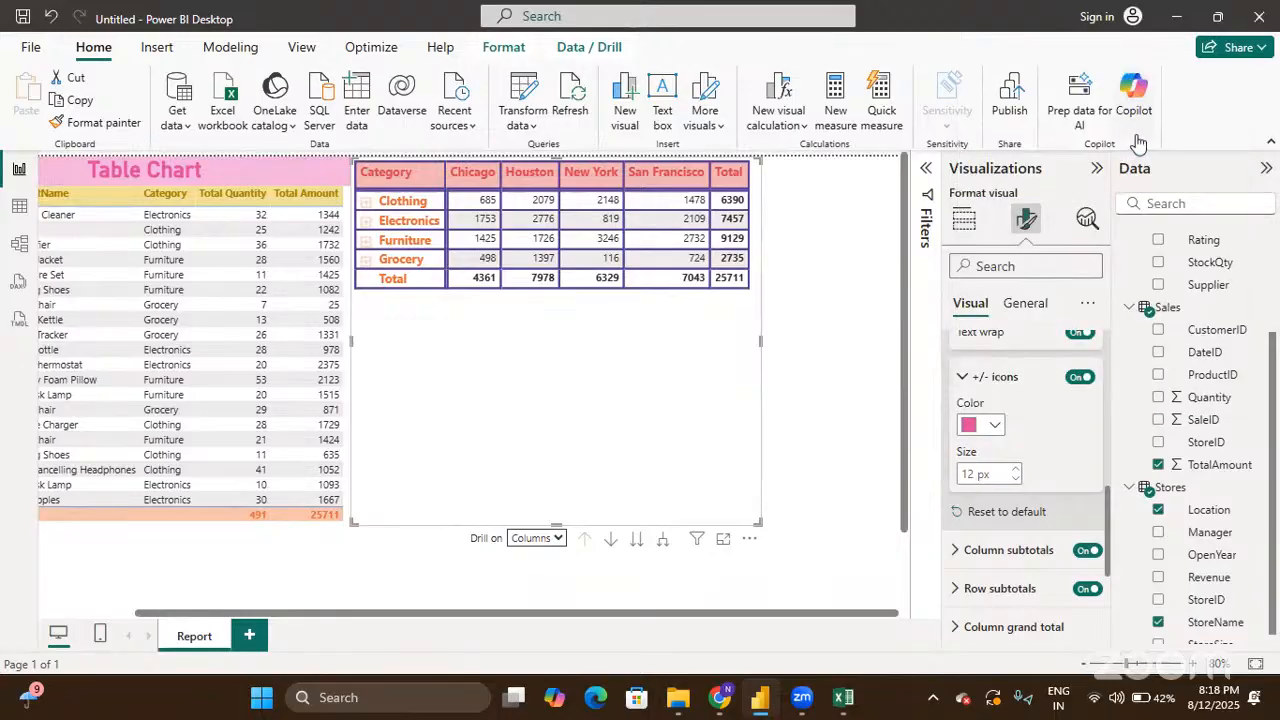
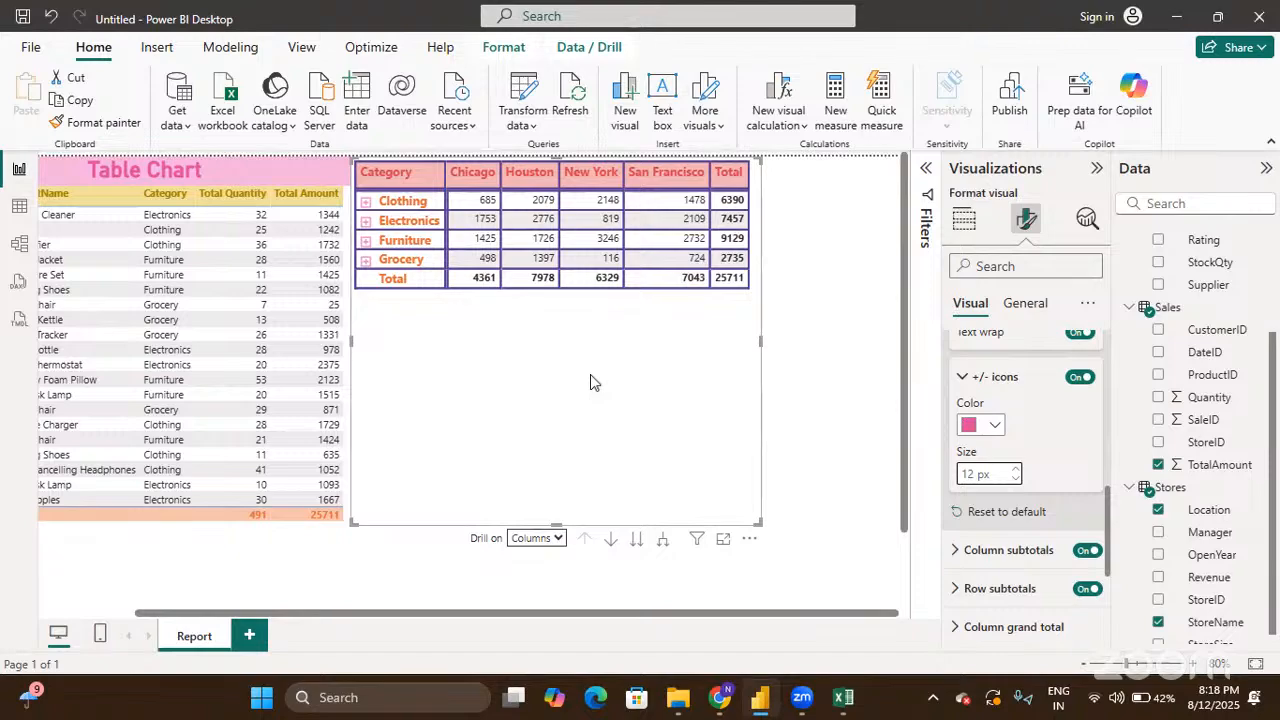
Step: Reset the matrix's row headers formatting to default and close the row headers settings
click(1006, 512)
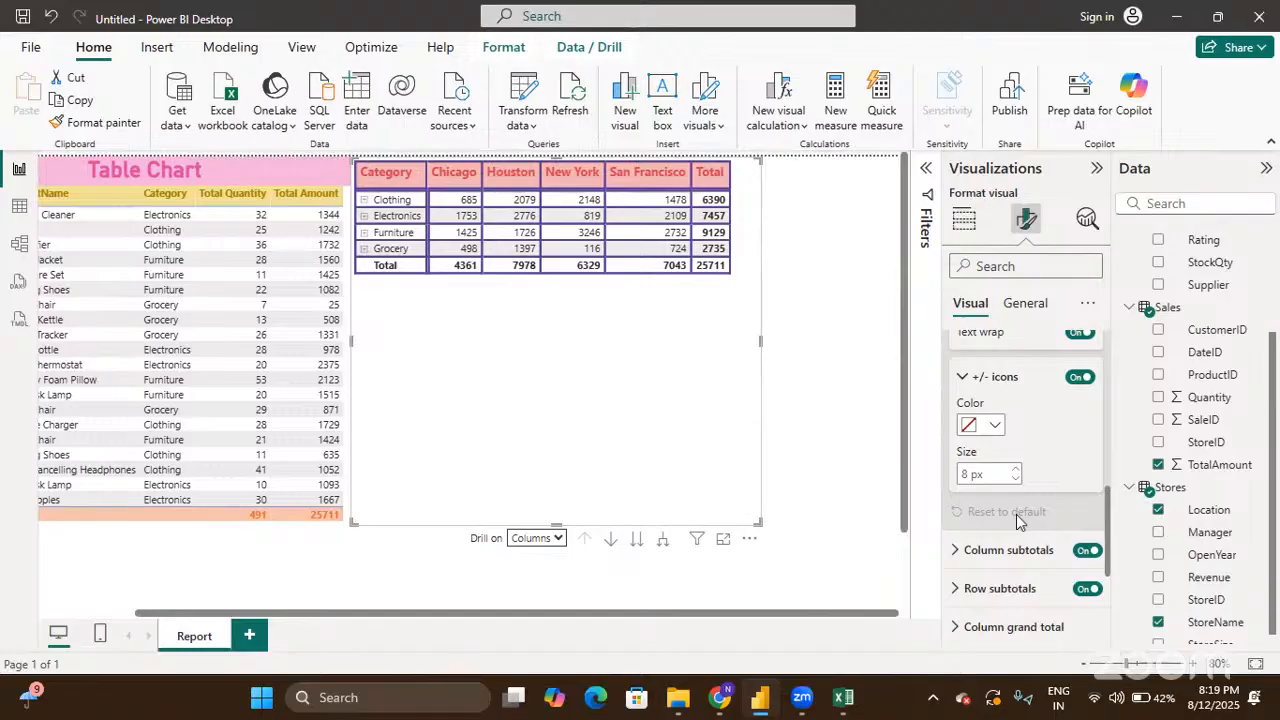
scroll(1016, 514, up, 4)
scroll(1018, 520, up, 1)
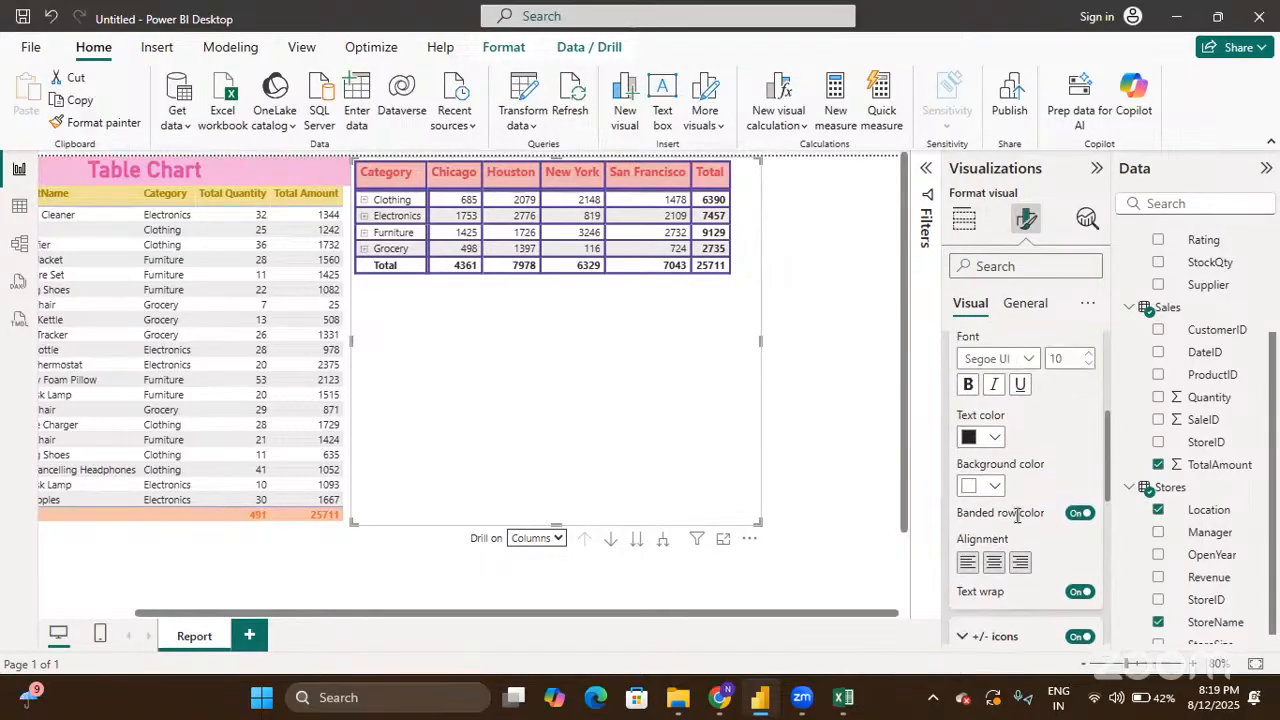
scroll(1015, 433, up, 2)
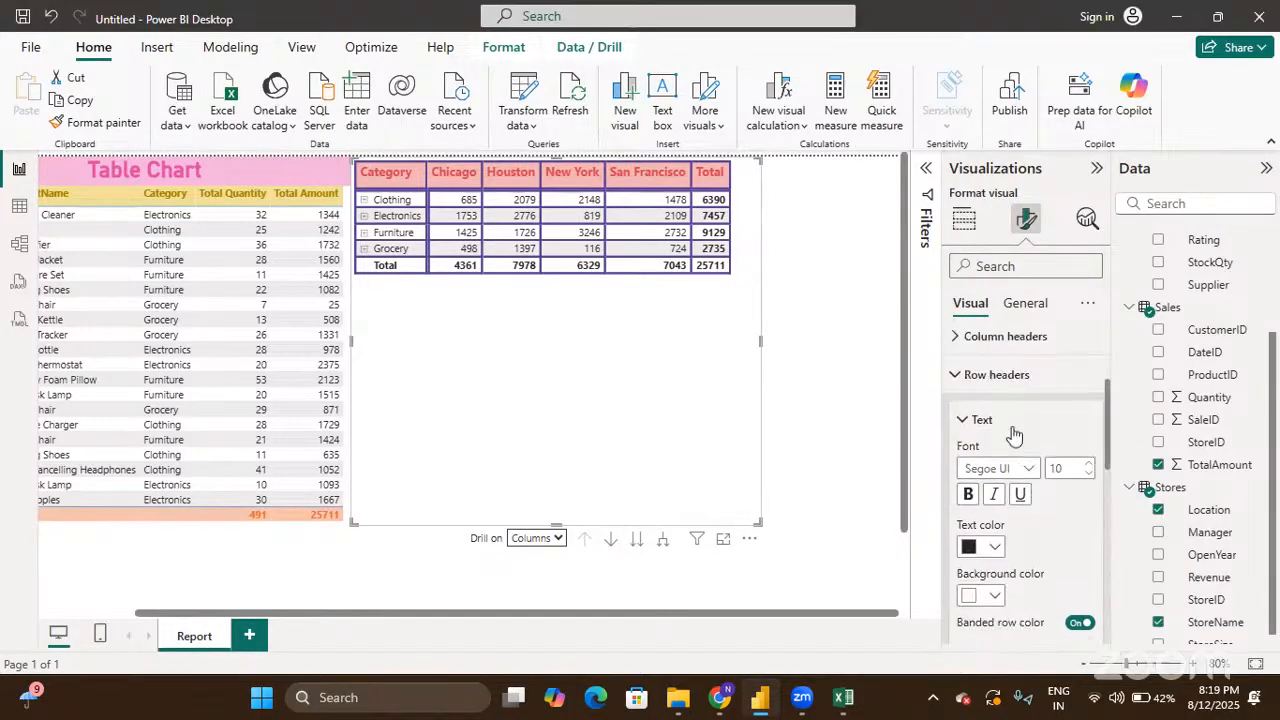
click(957, 376)
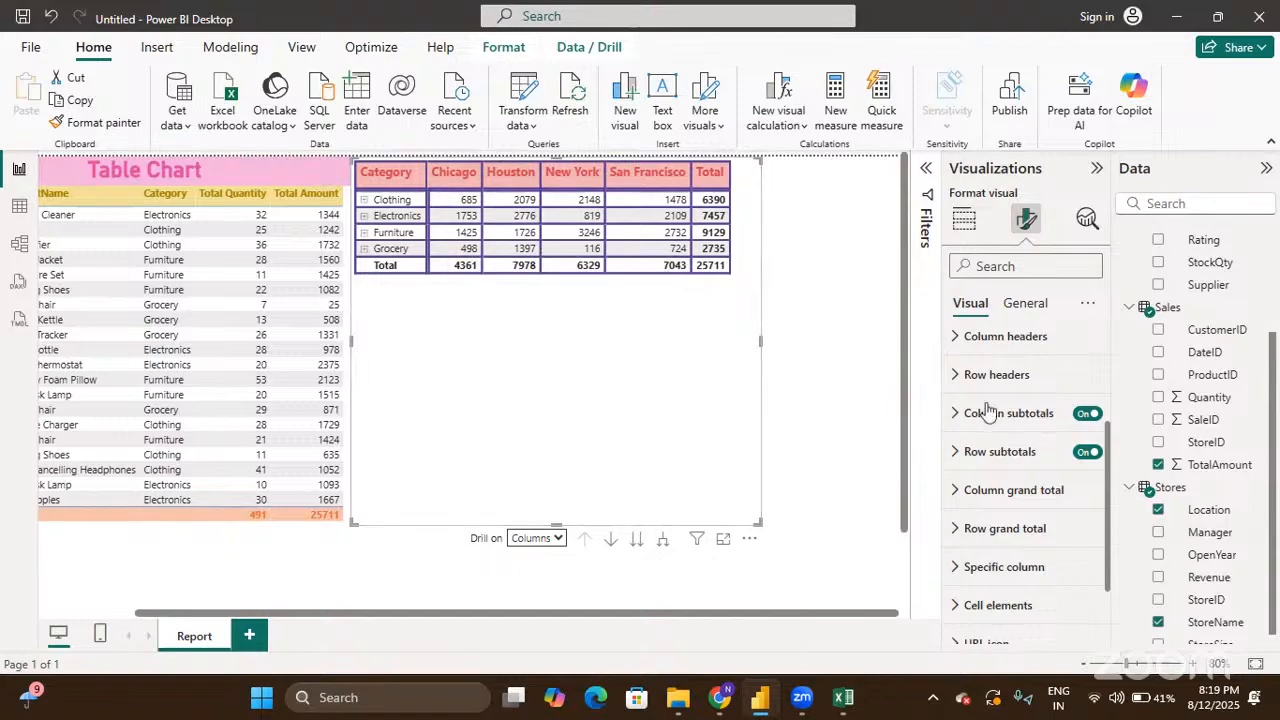
Step: Try hiding the matrix's column subtotals, turn them back on, and enable their per column level settings
click(1086, 414)
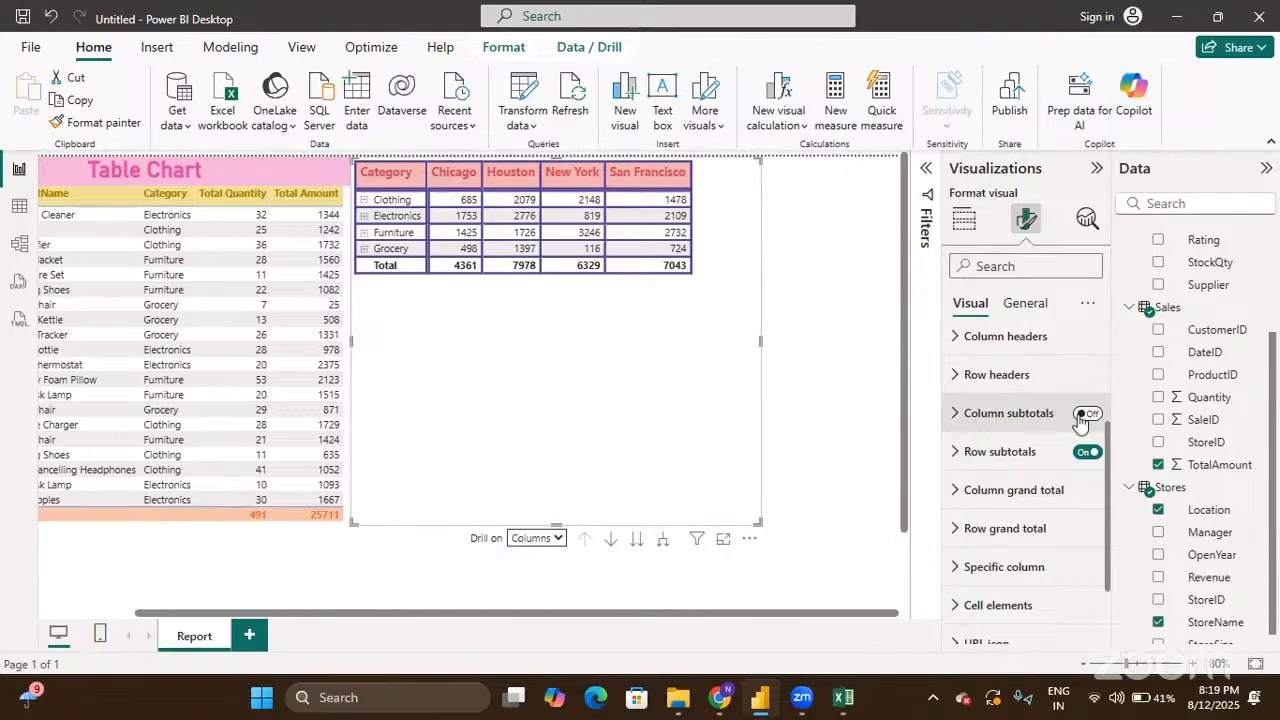
click(1082, 415)
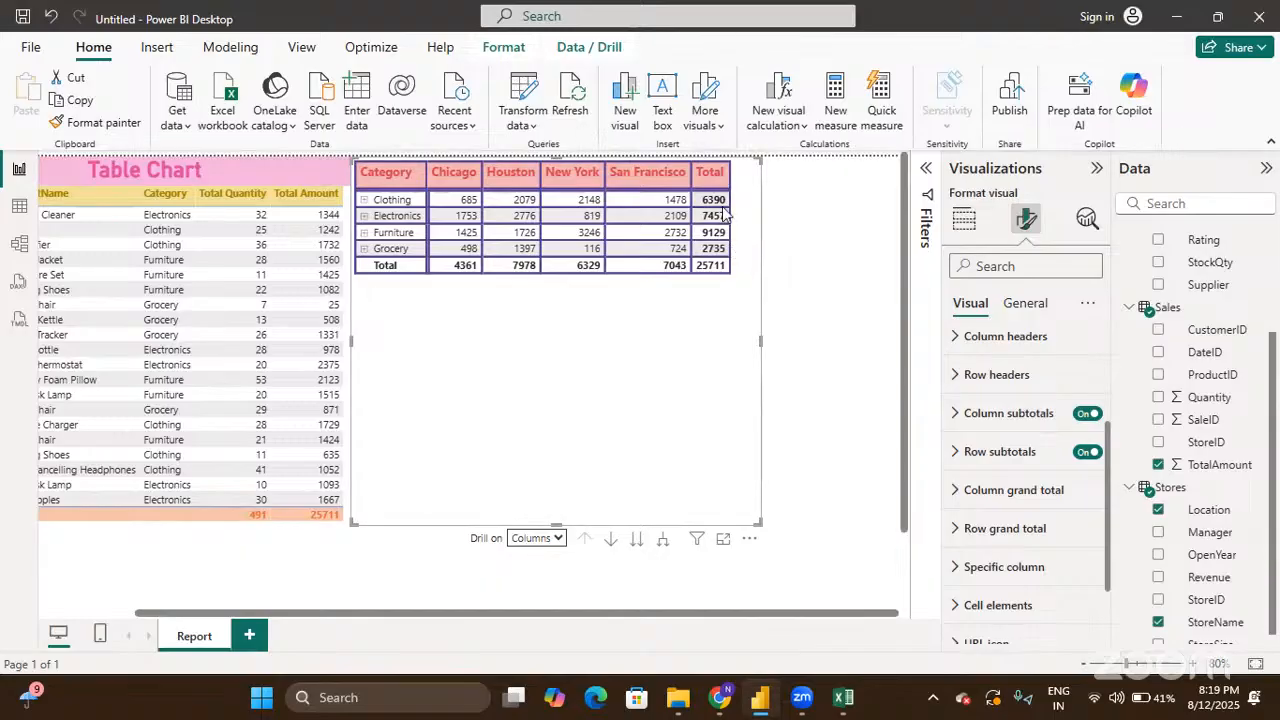
click(963, 418)
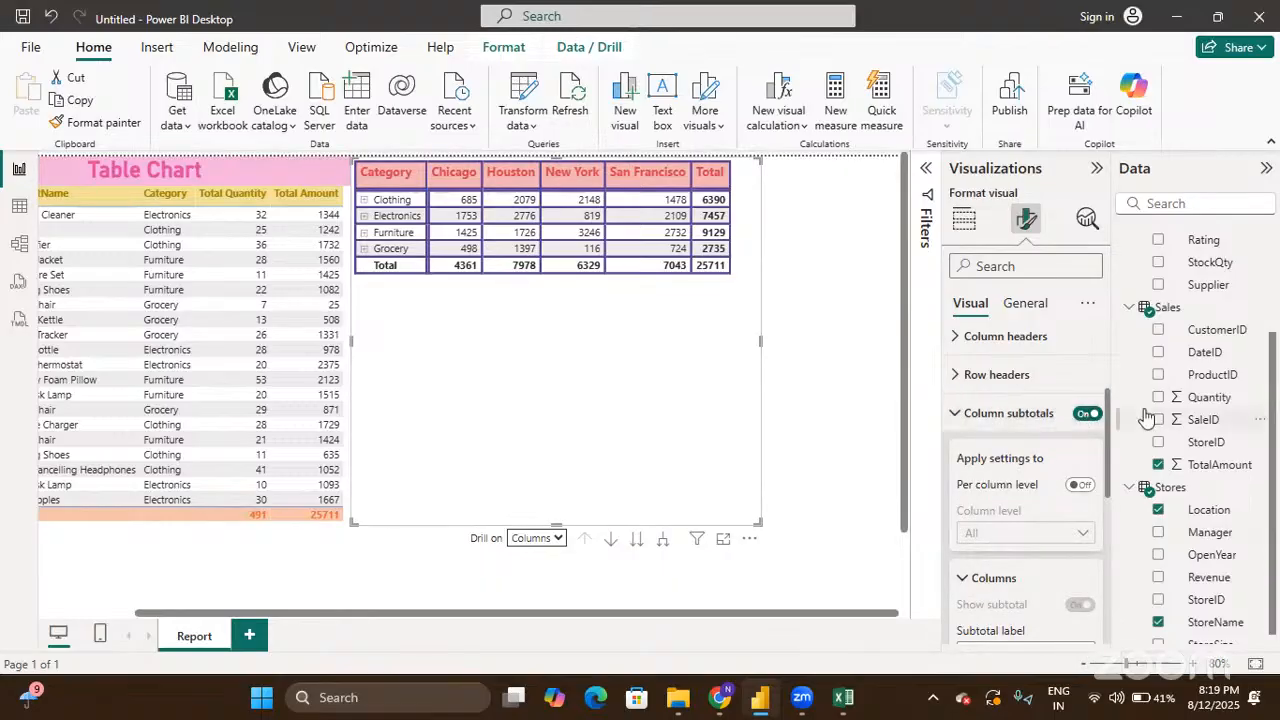
click(1082, 485)
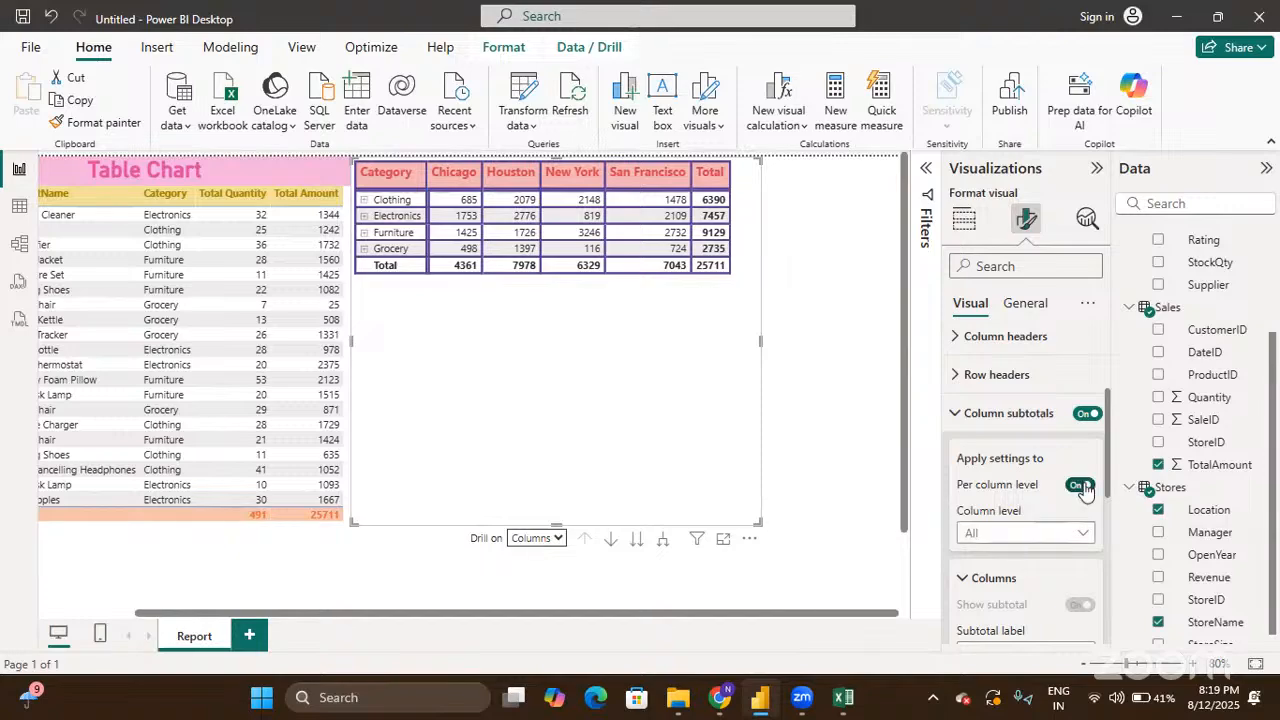
scroll(1082, 485, down, 1)
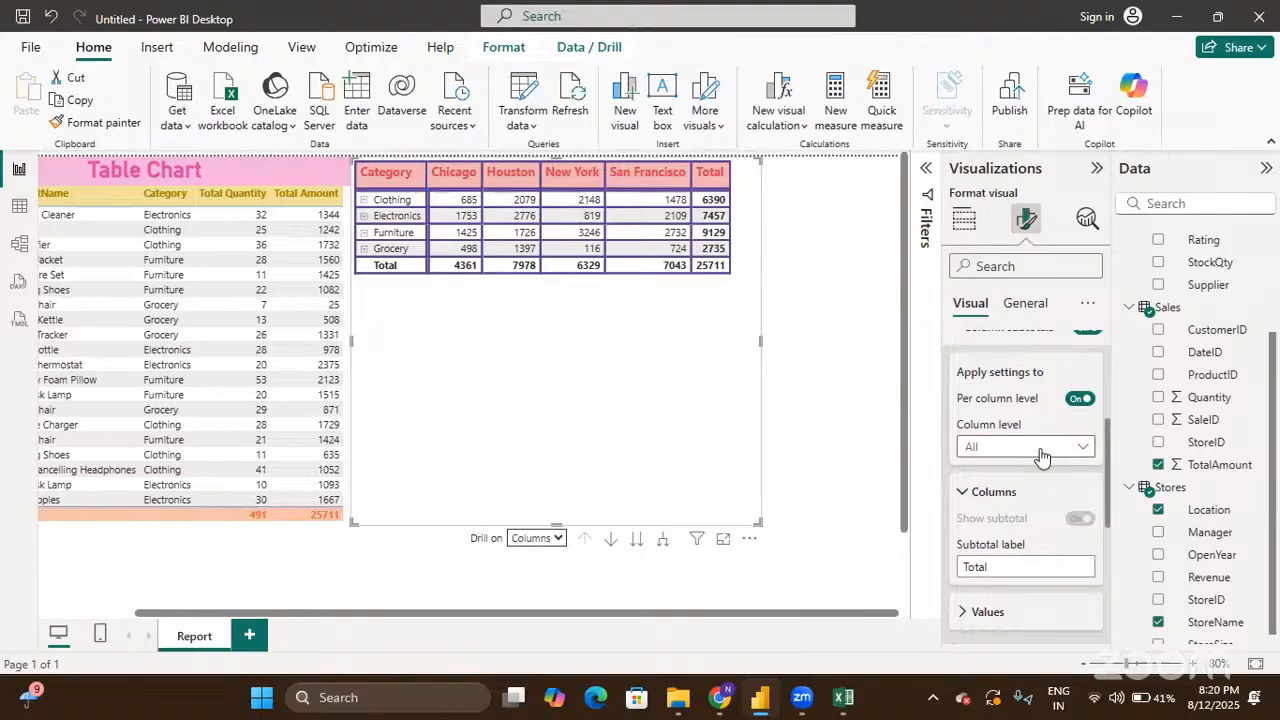
scroll(1040, 455, down, 1)
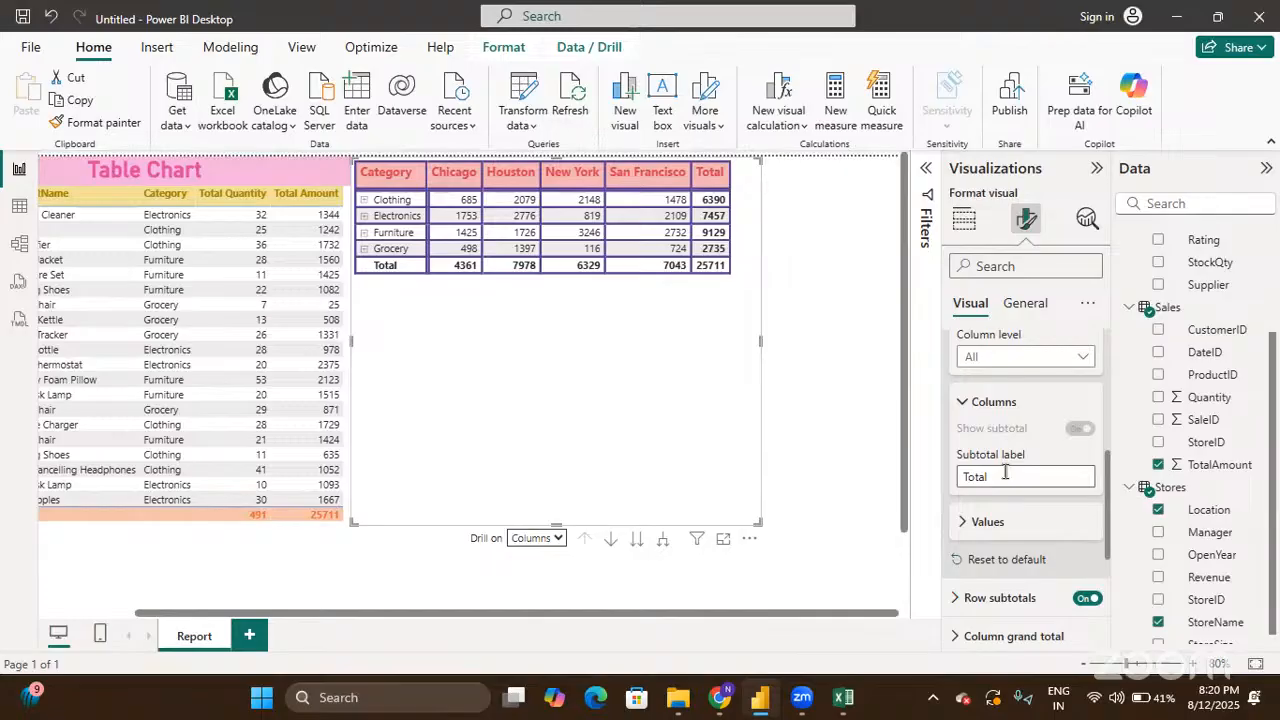
Step: Set the column subtotal values to font size 12 with orange text, keeping them bold
click(968, 522)
scroll(980, 480, down, 2)
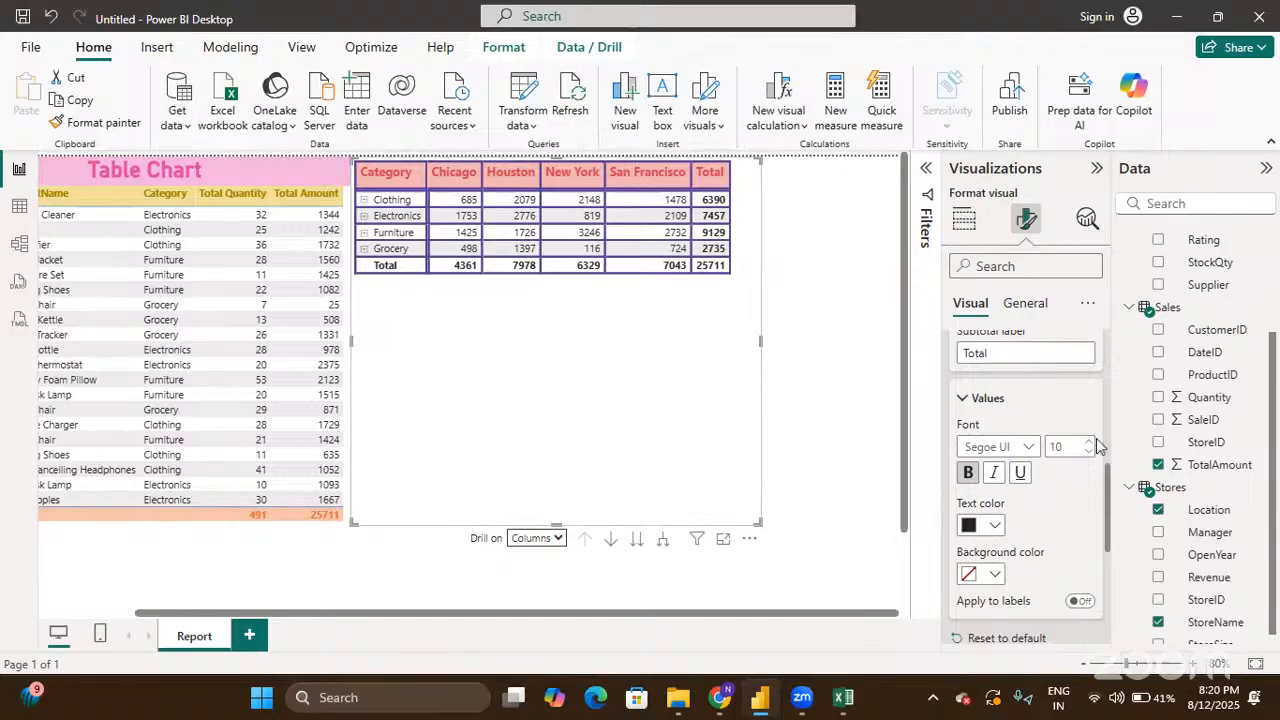
click(969, 474)
click(1089, 442)
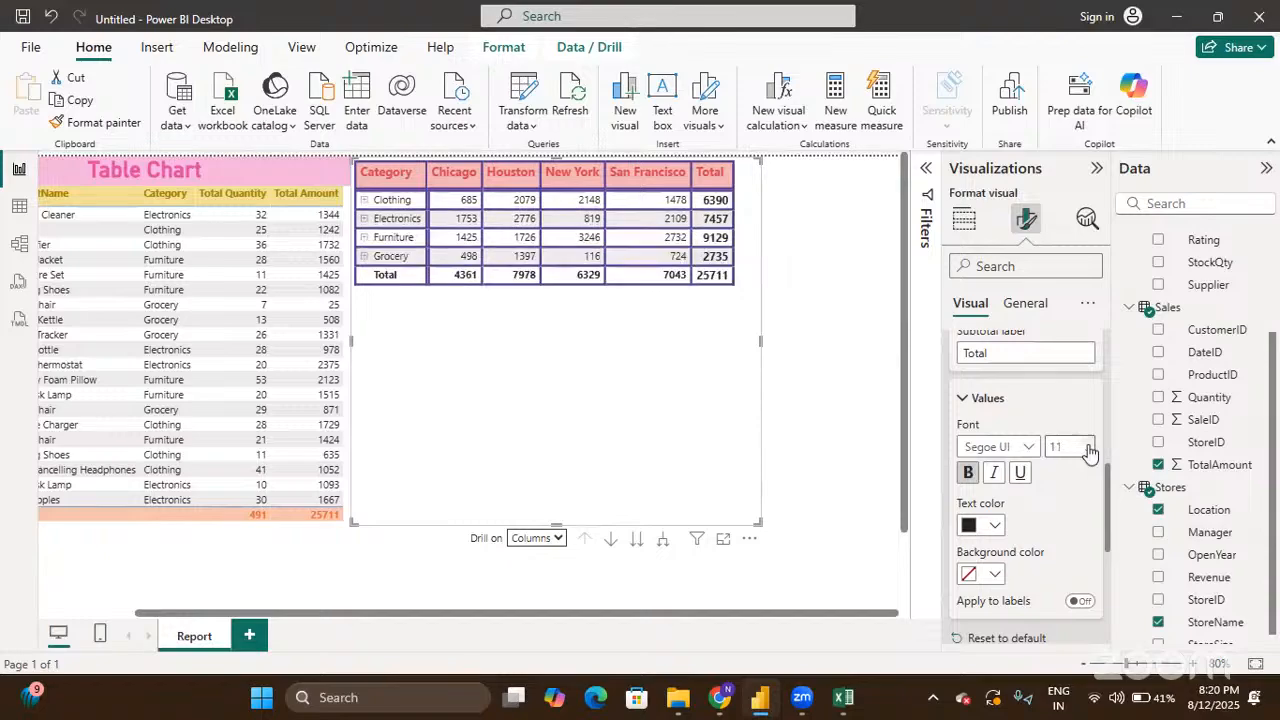
click(995, 526)
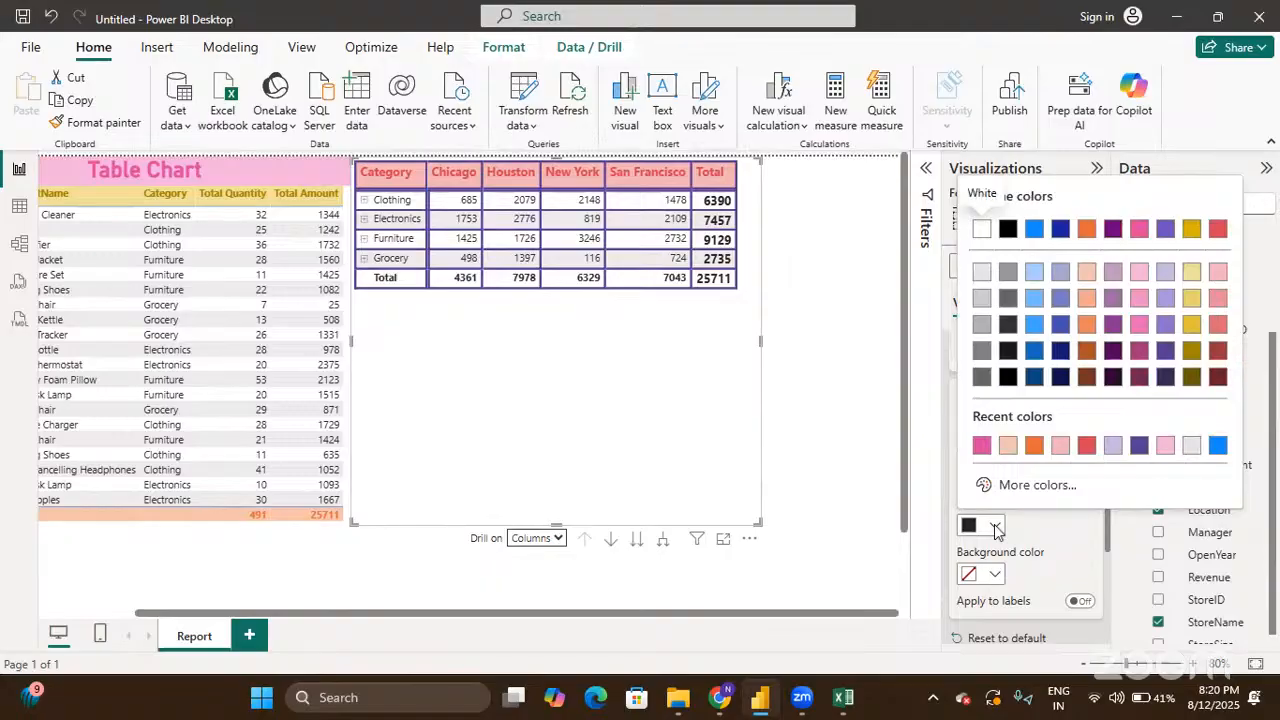
click(1034, 445)
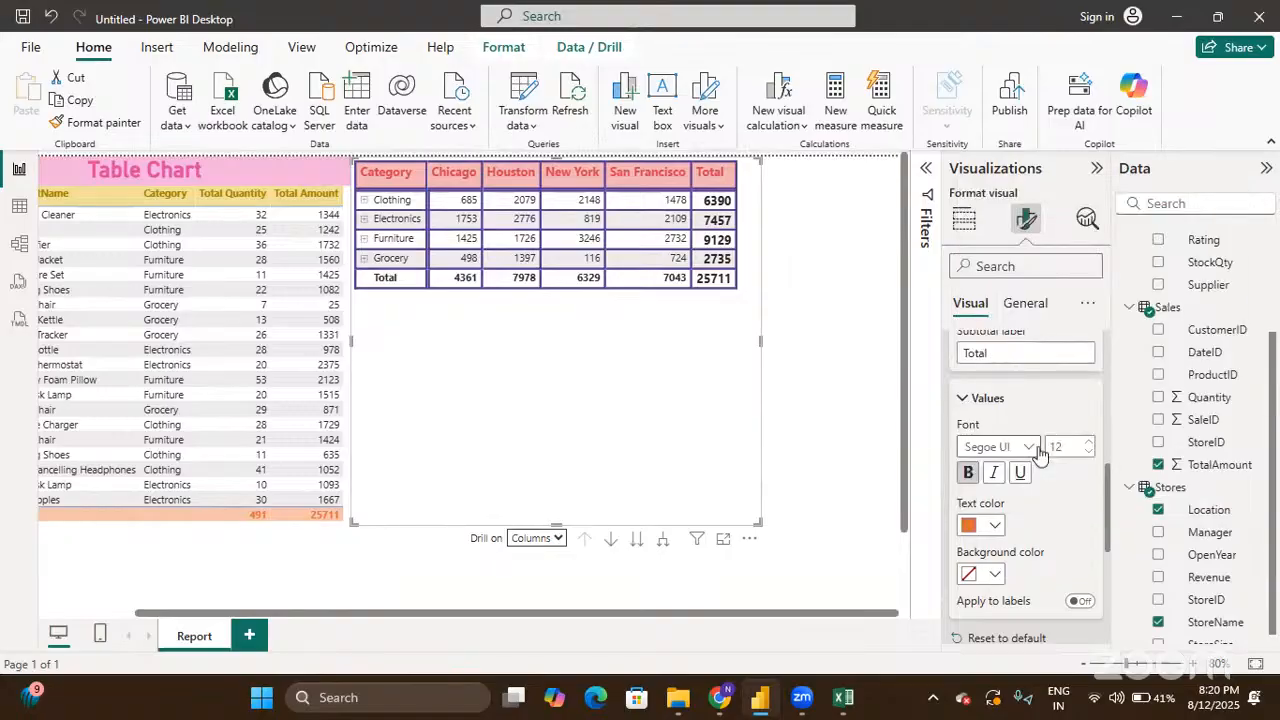
Step: Try applying the column subtotal value formatting to the labels, and turn that option back off
scroll(1048, 512, down, 1)
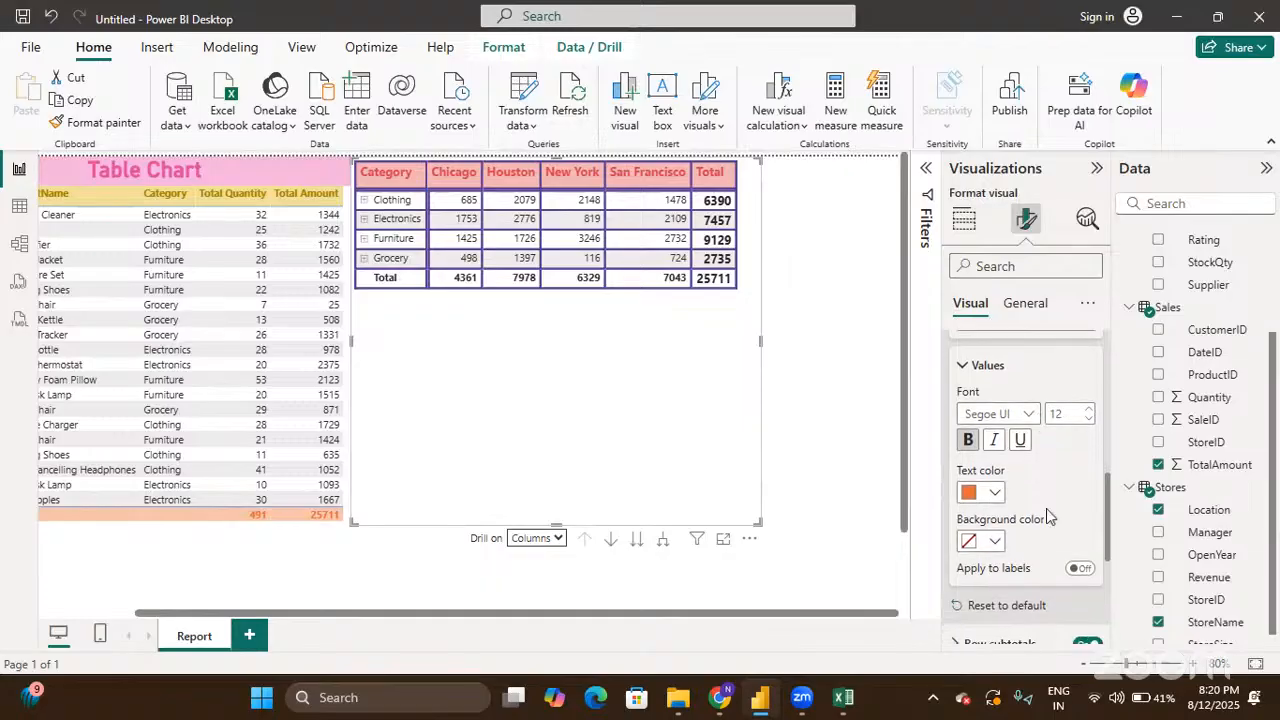
scroll(1048, 515, down, 1)
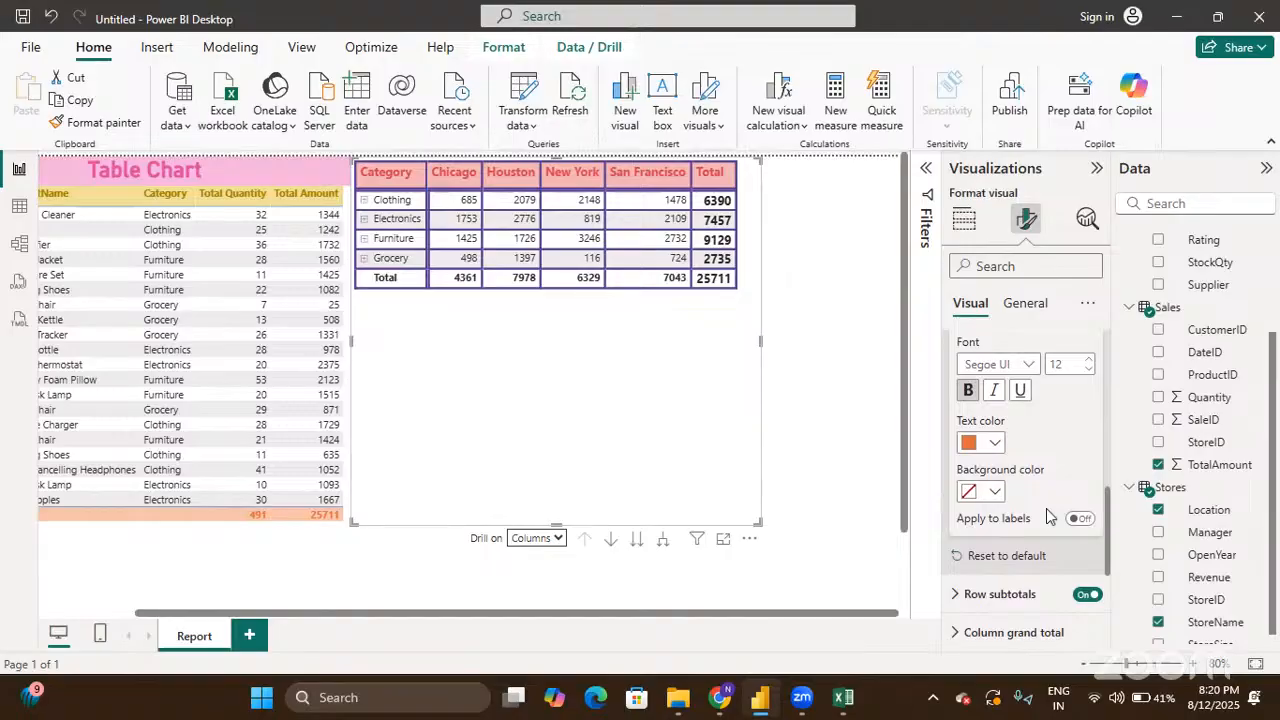
click(1076, 527)
click(1076, 527)
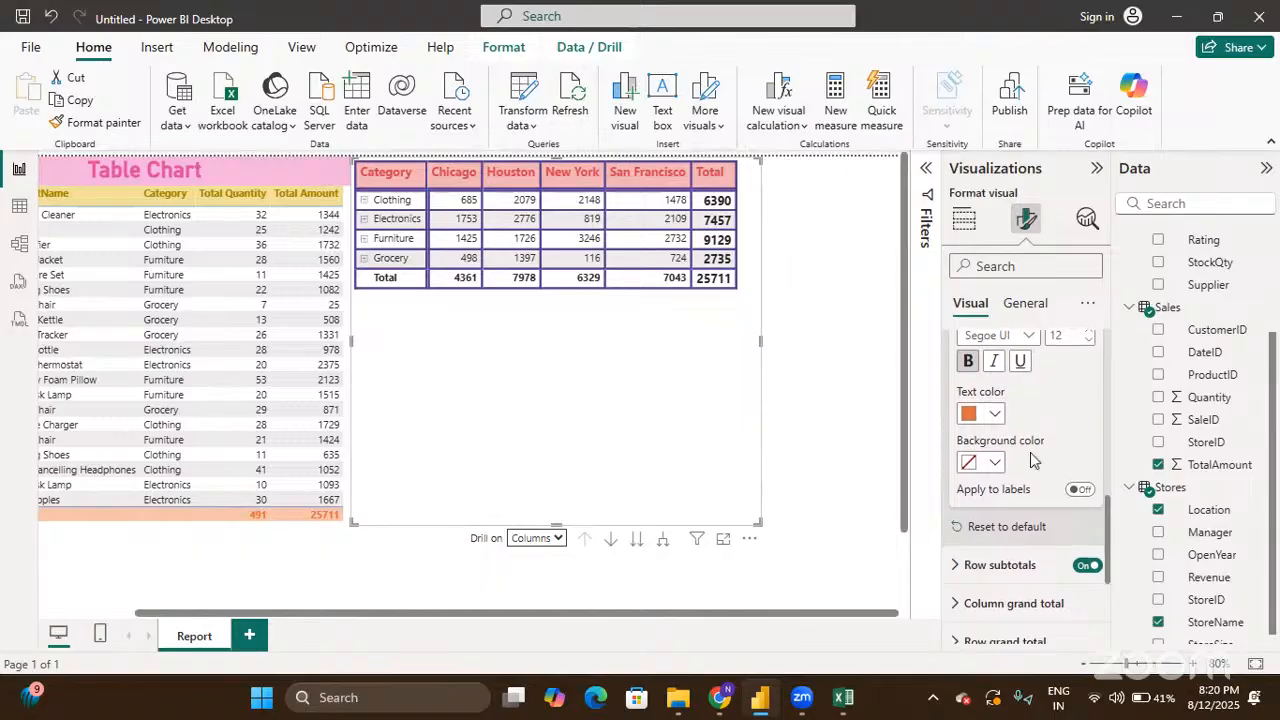
Step: Set the column subtotals' column level to Location and close the column subtotals settings
scroll(1032, 455, up, 4)
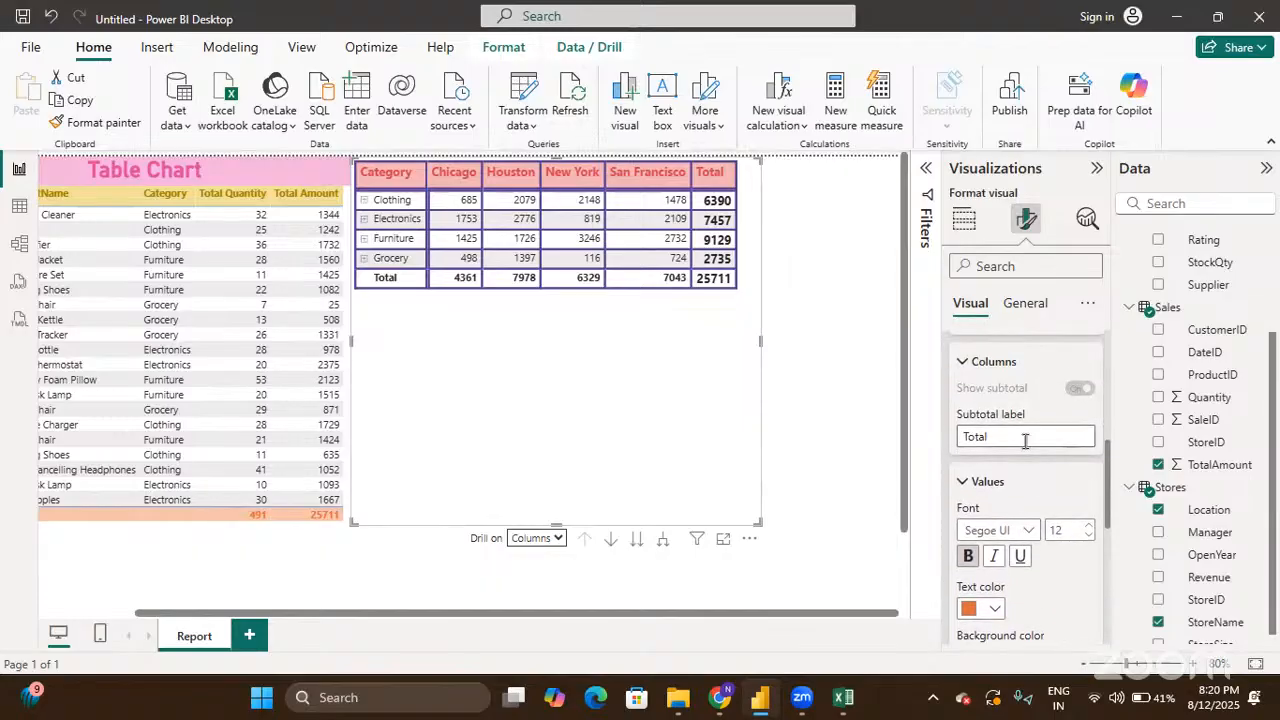
scroll(1025, 441, up, 2)
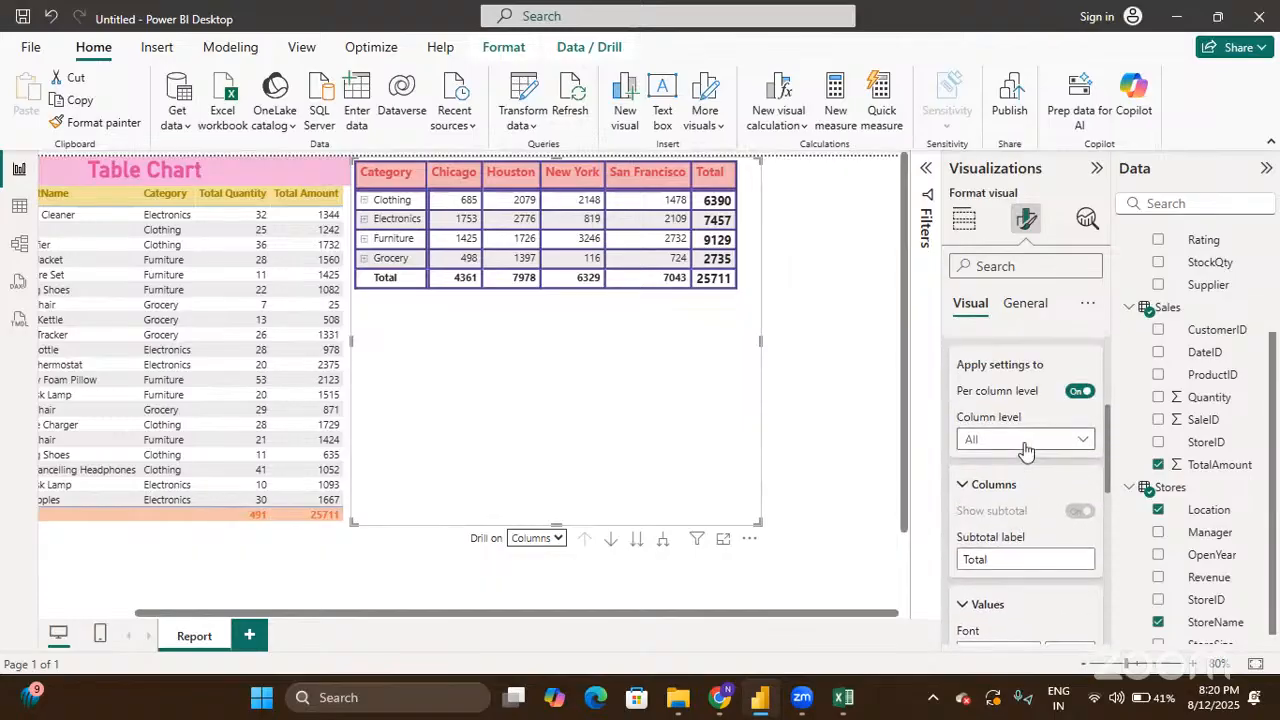
click(1025, 440)
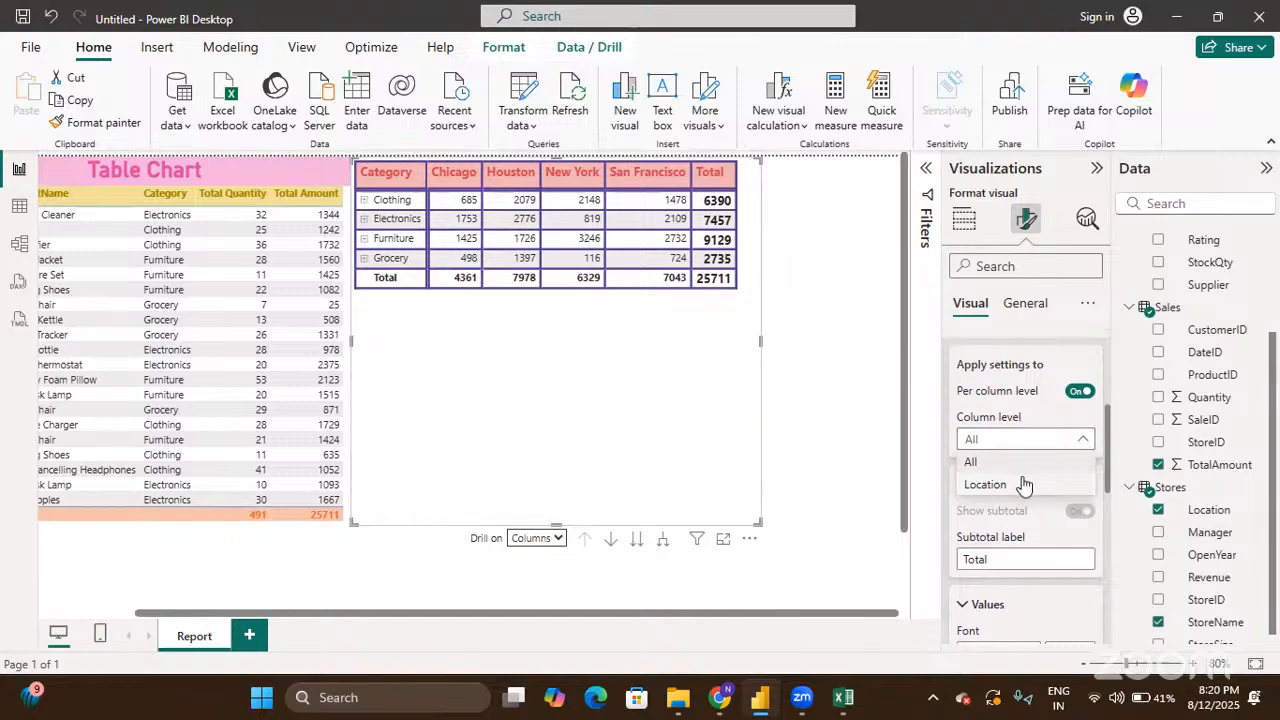
click(1024, 485)
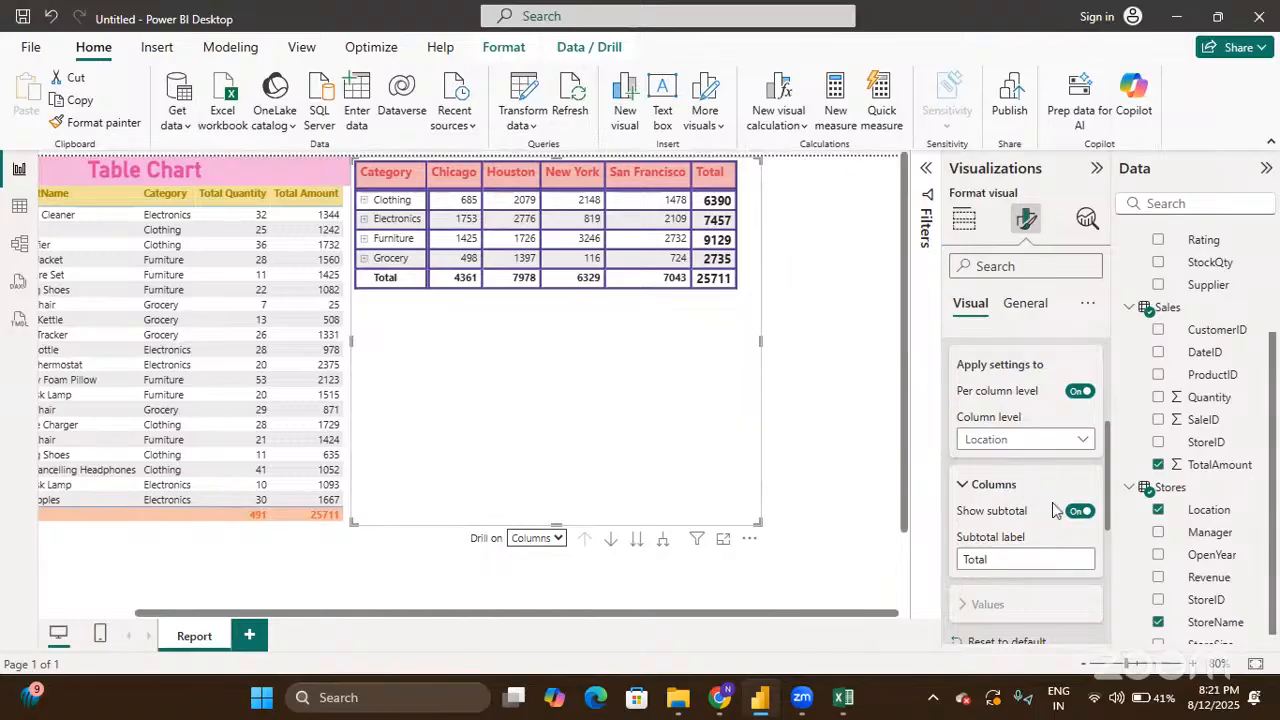
scroll(1055, 512, up, 2)
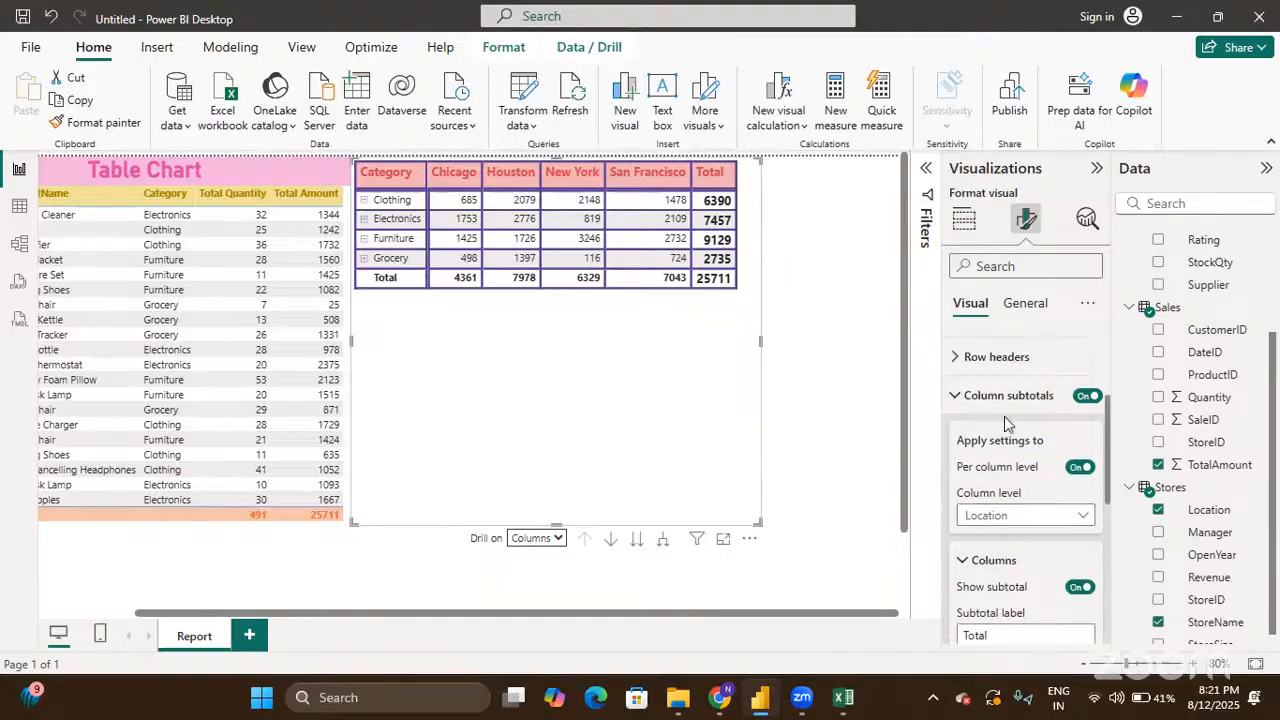
click(957, 399)
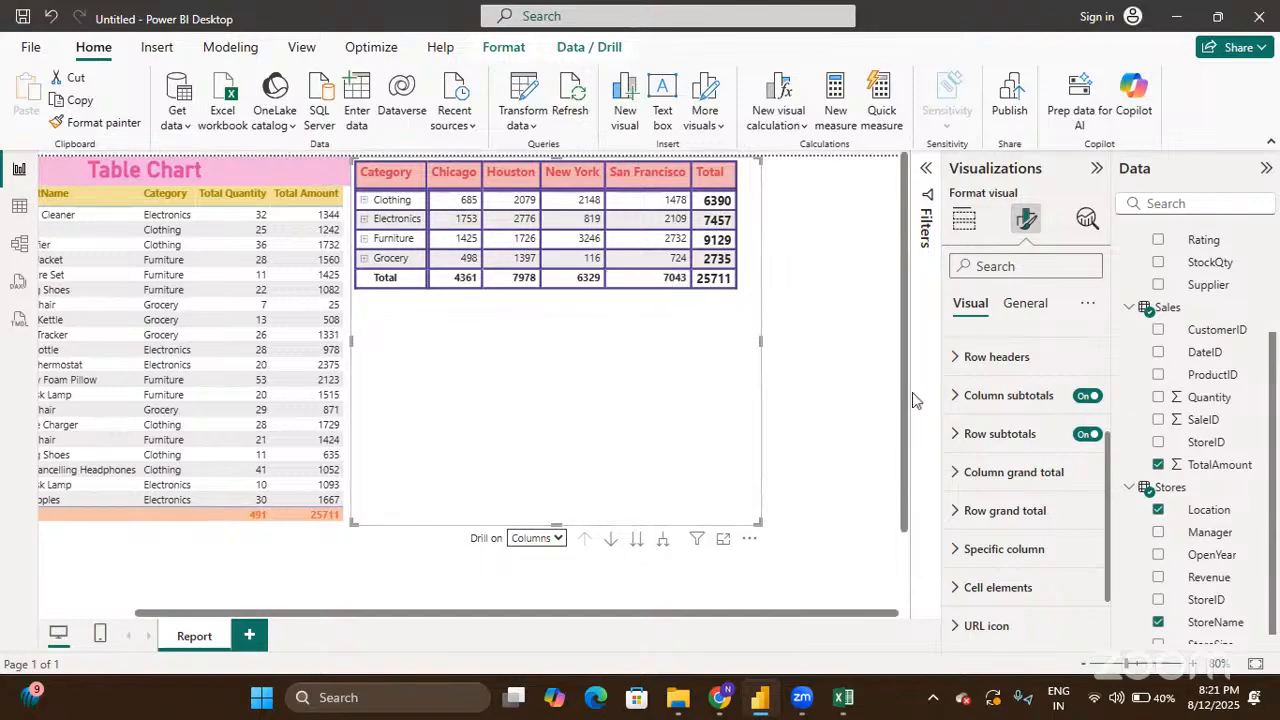
Step: Try hiding the matrix's row subtotals, turn them back on, and enable their per row level settings
click(1089, 436)
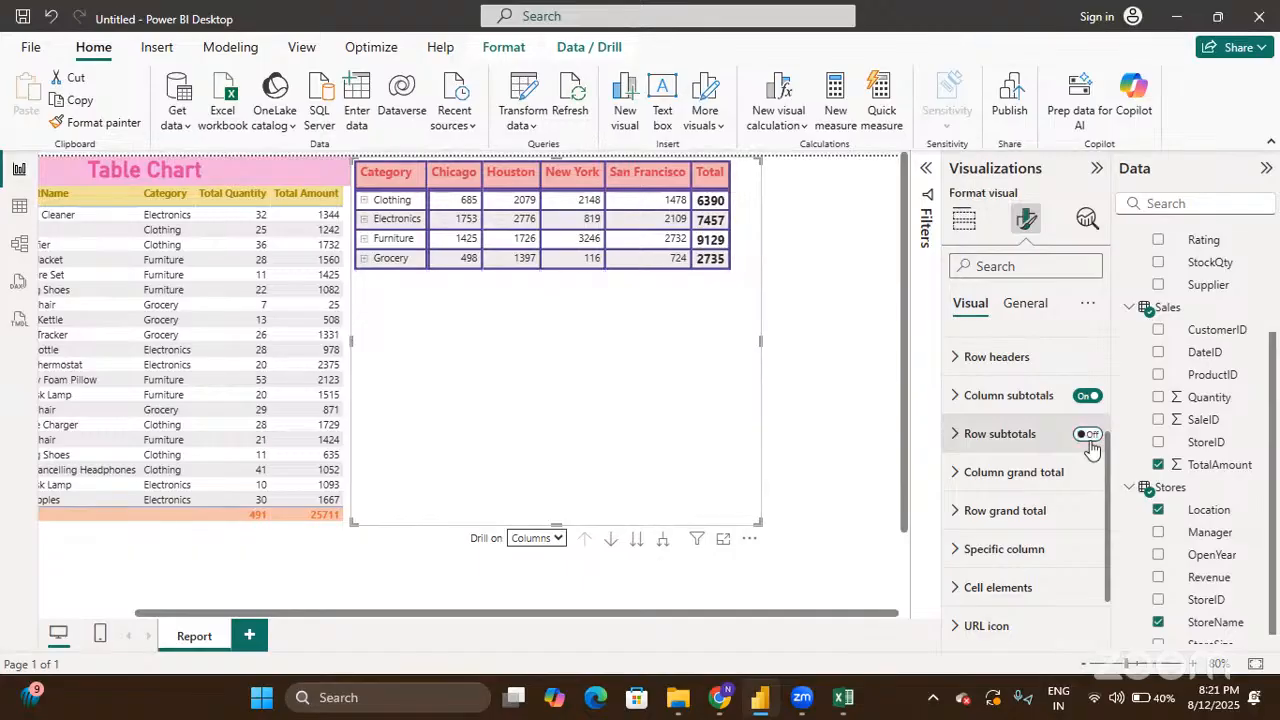
click(1089, 436)
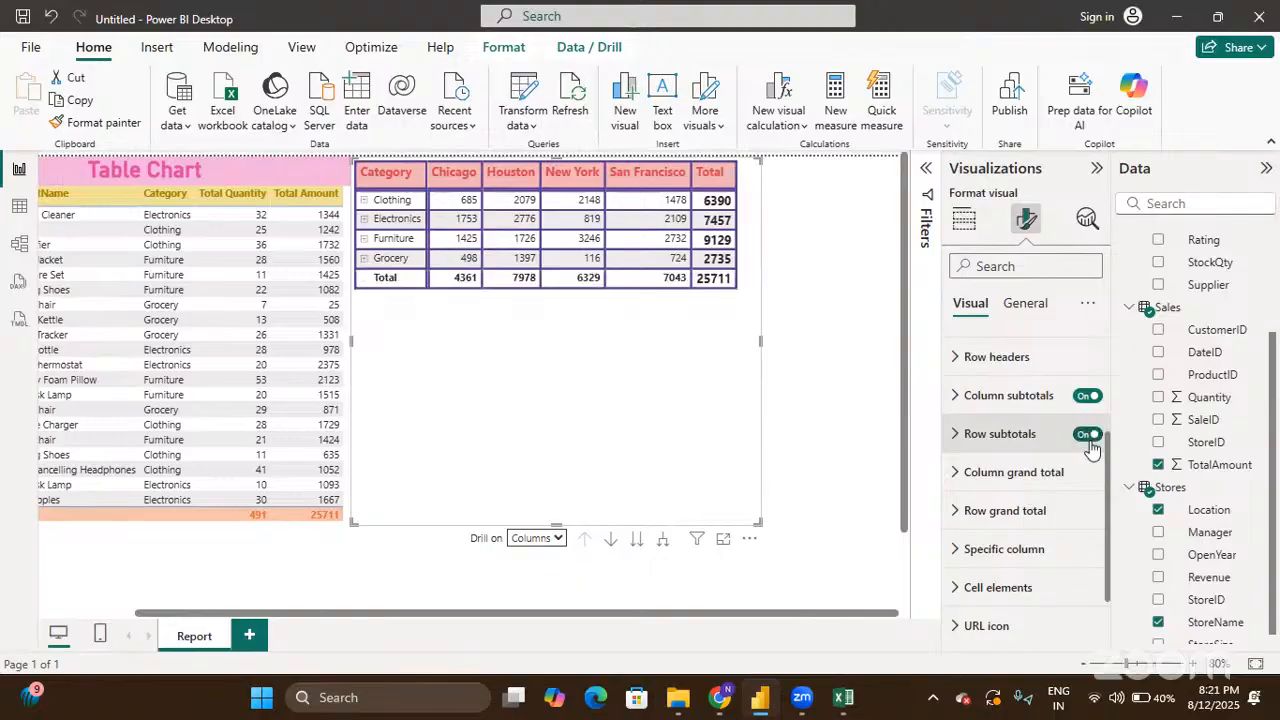
click(960, 437)
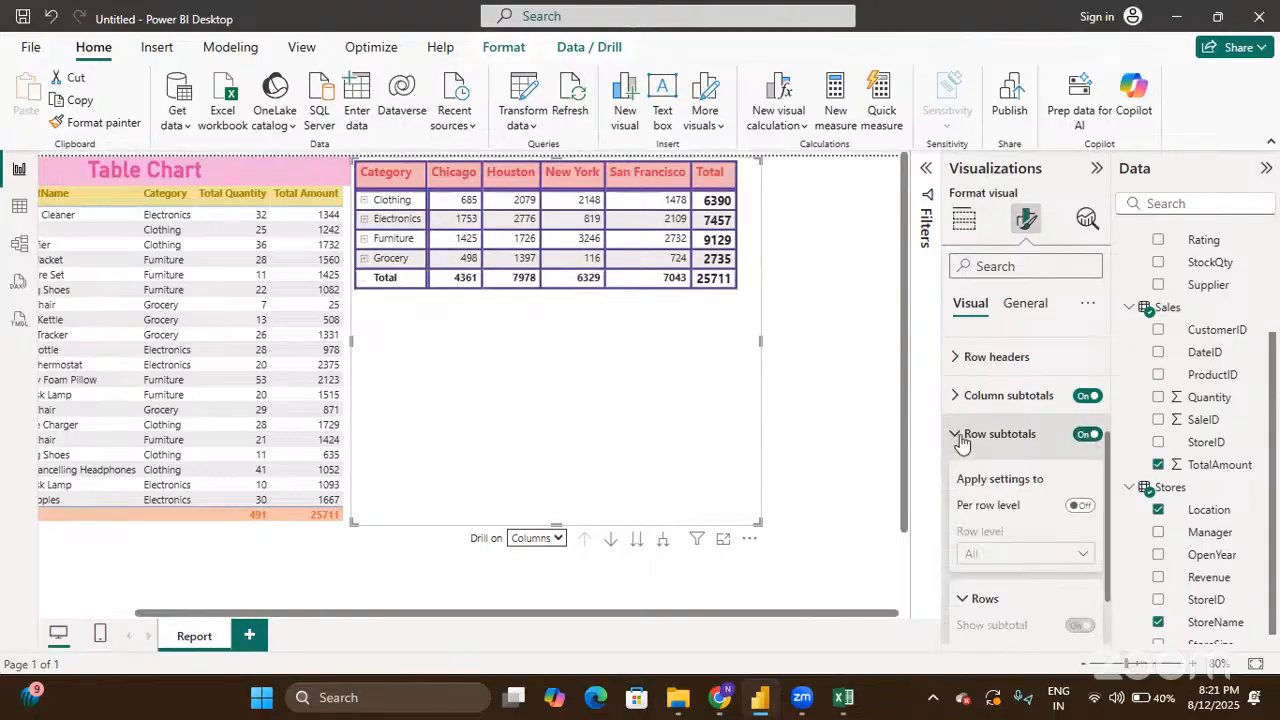
click(1078, 506)
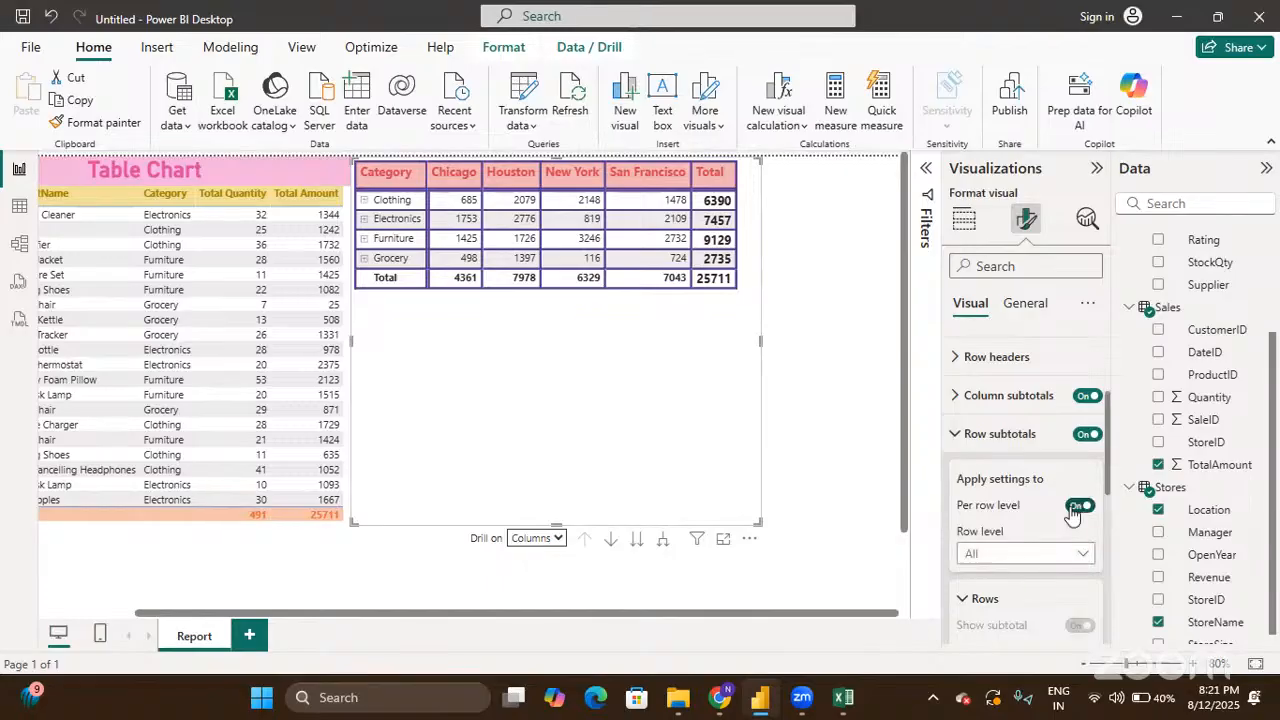
scroll(1001, 532, down, 3)
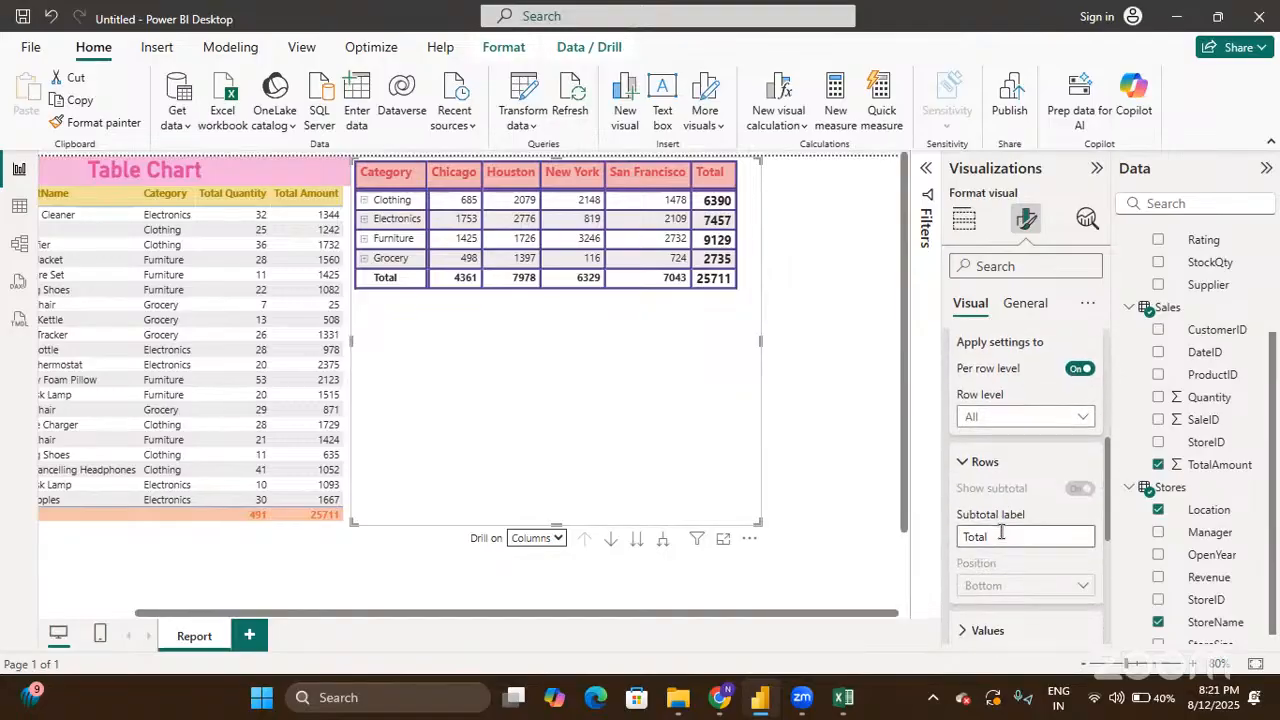
scroll(1000, 532, down, 3)
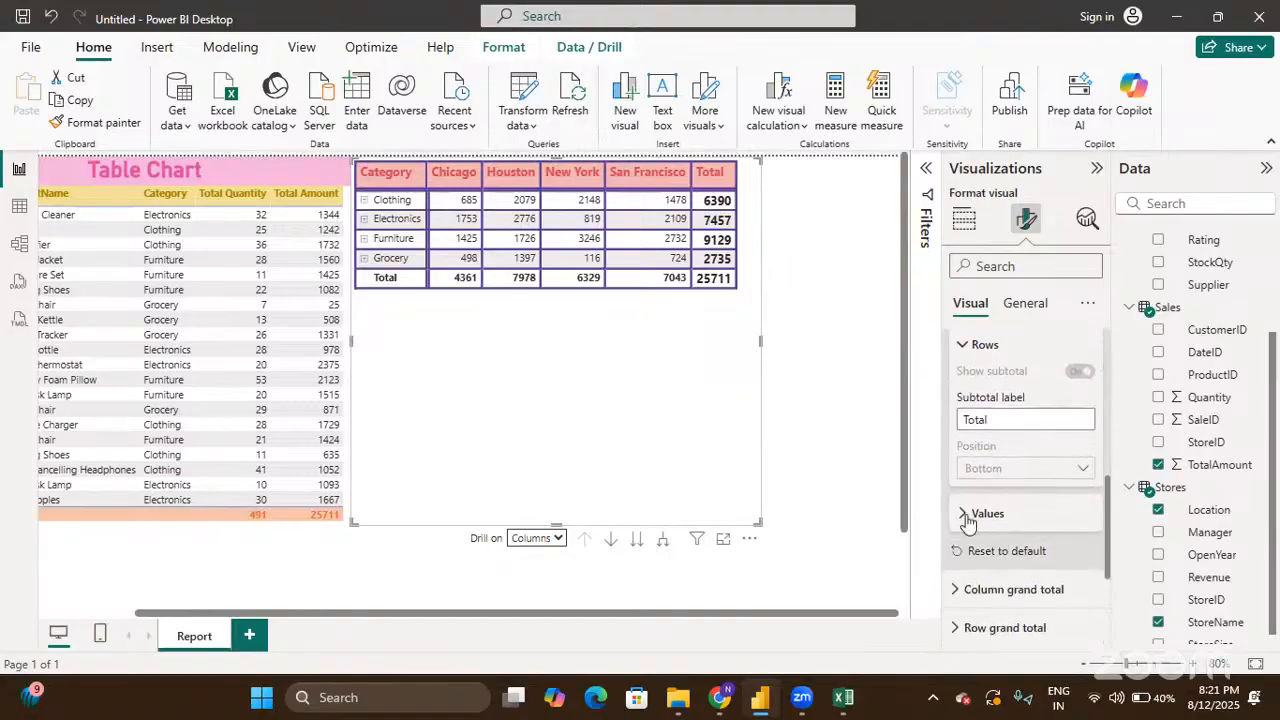
Step: Set the row subtotal values to font size 12 and close the row subtotals settings
click(967, 516)
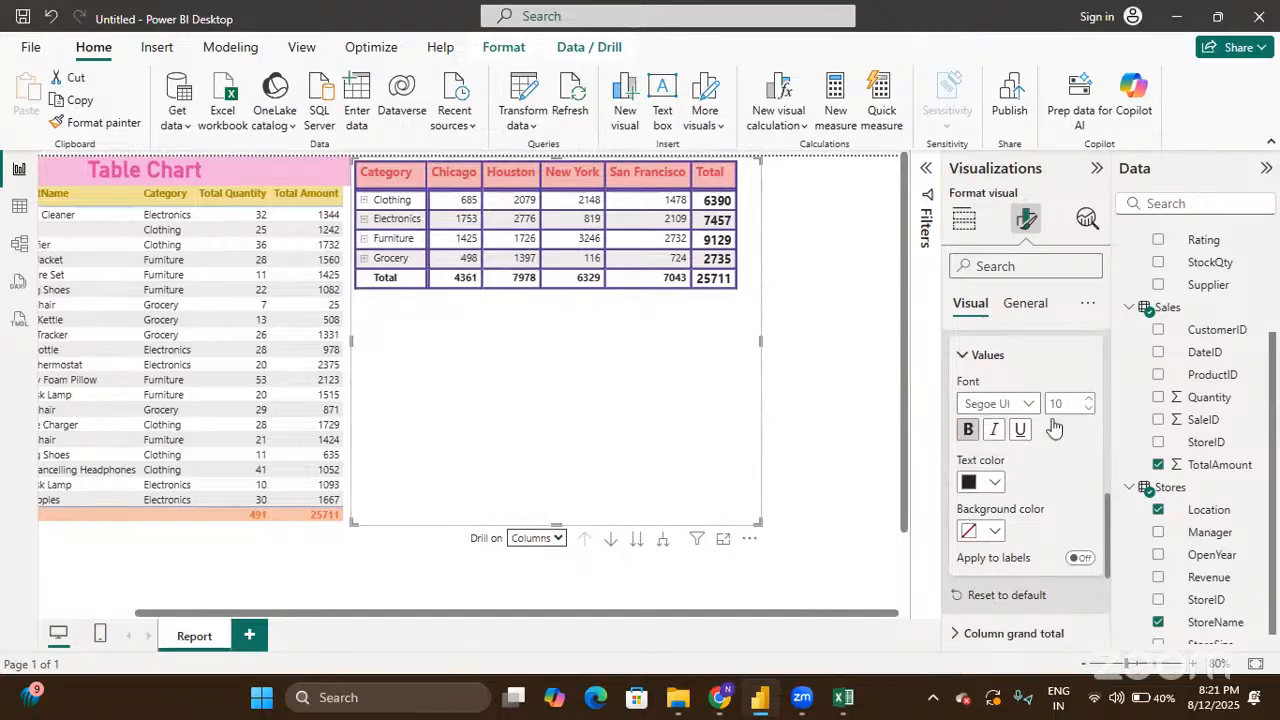
click(1093, 400)
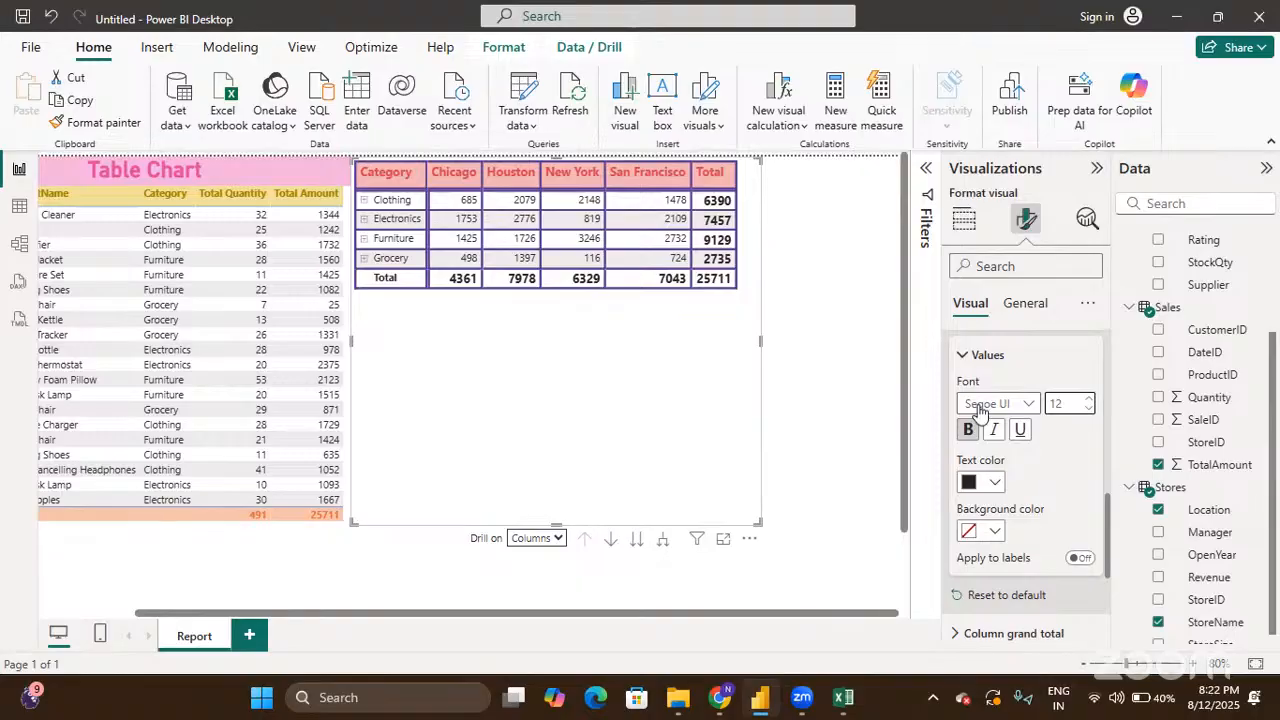
scroll(978, 410, up, 5)
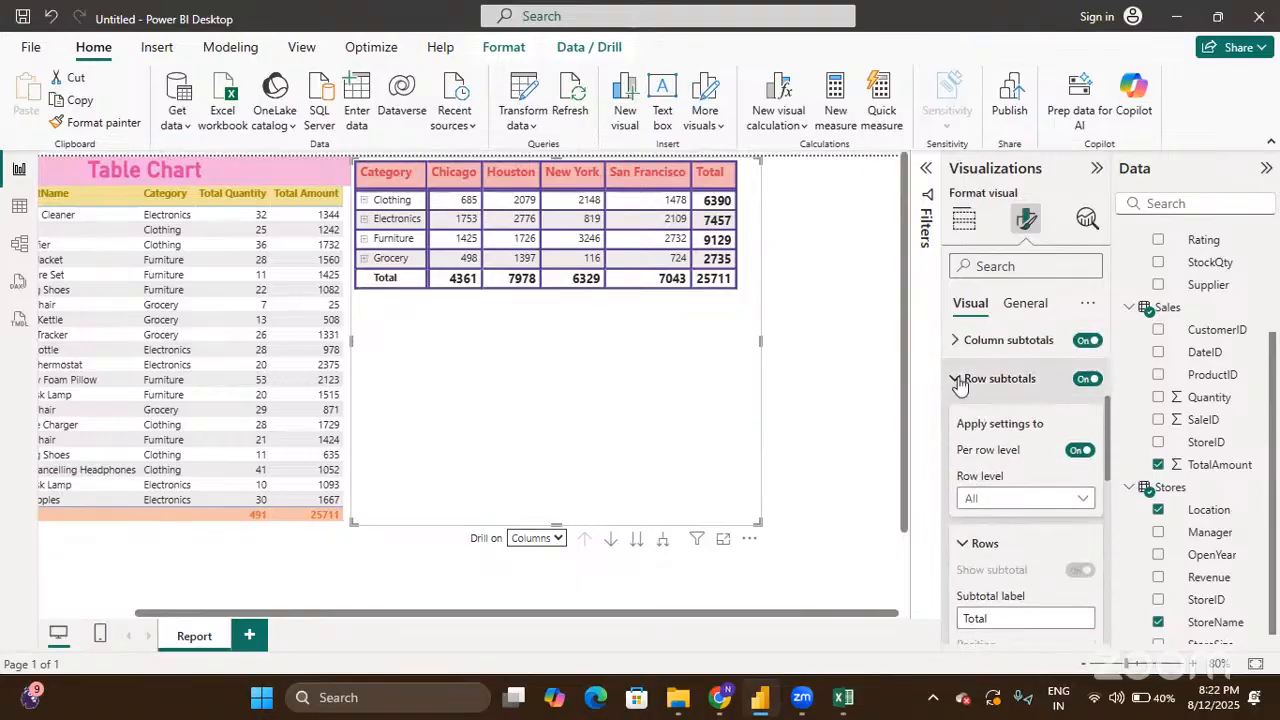
click(958, 381)
scroll(966, 420, down, 1)
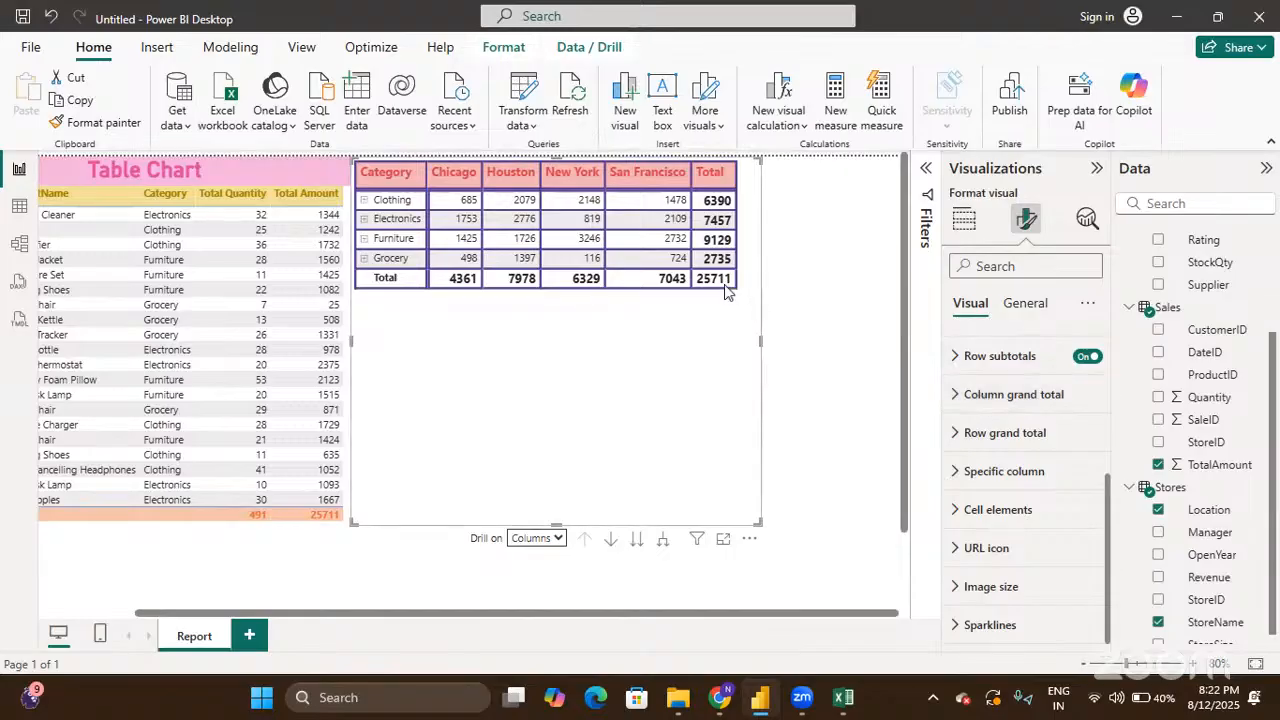
Step: Expand the Clothing category in the matrix and set the column grand total values' text color to orange
click(955, 396)
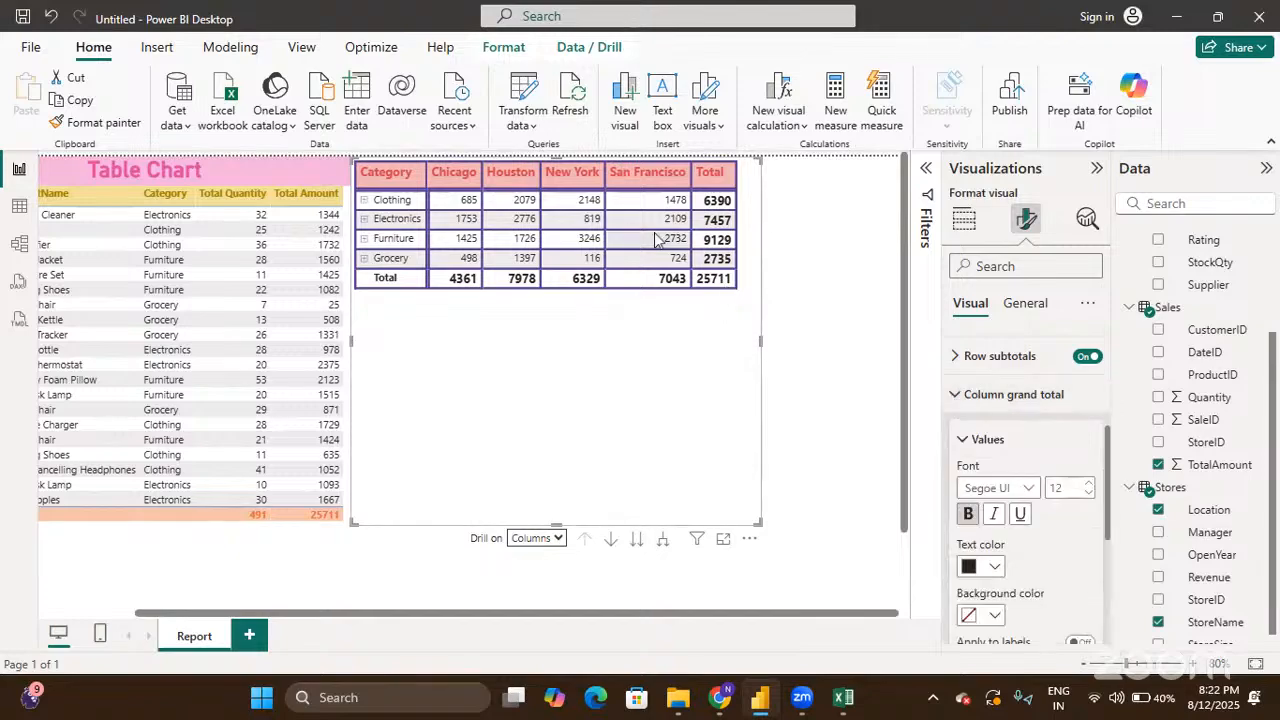
click(365, 203)
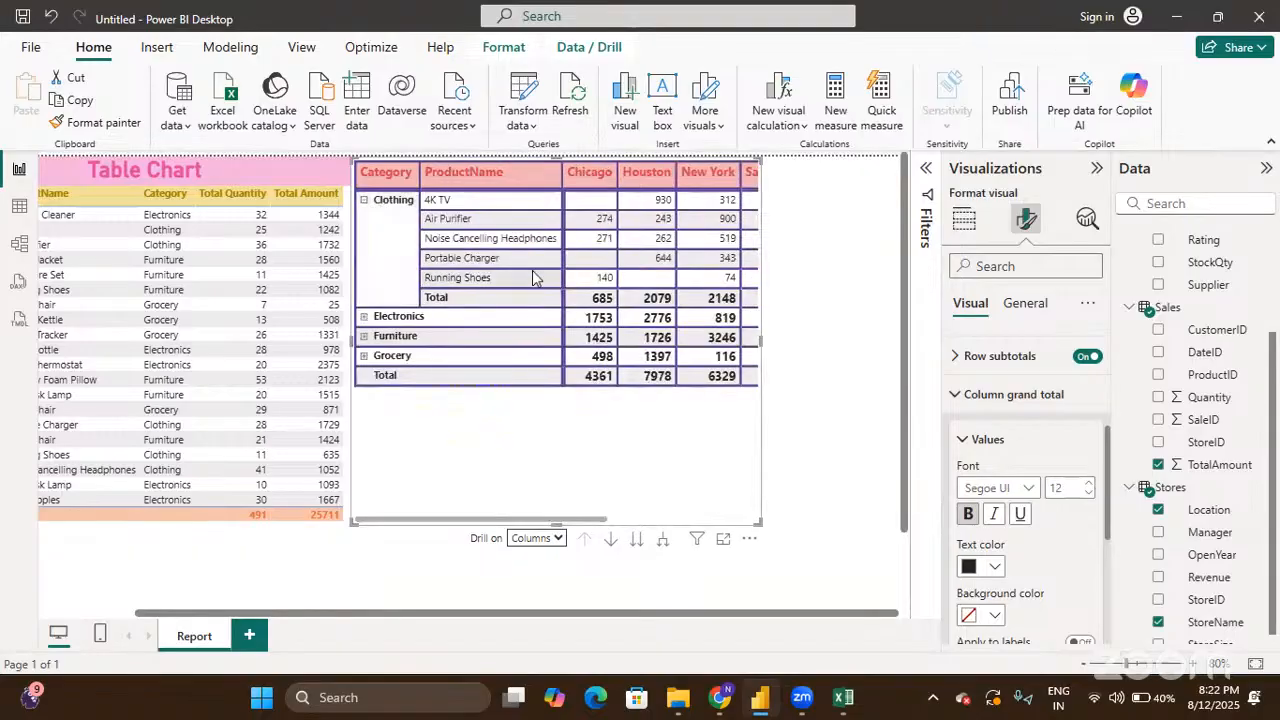
scroll(500, 277, right, 3)
scroll(659, 271, right, 2)
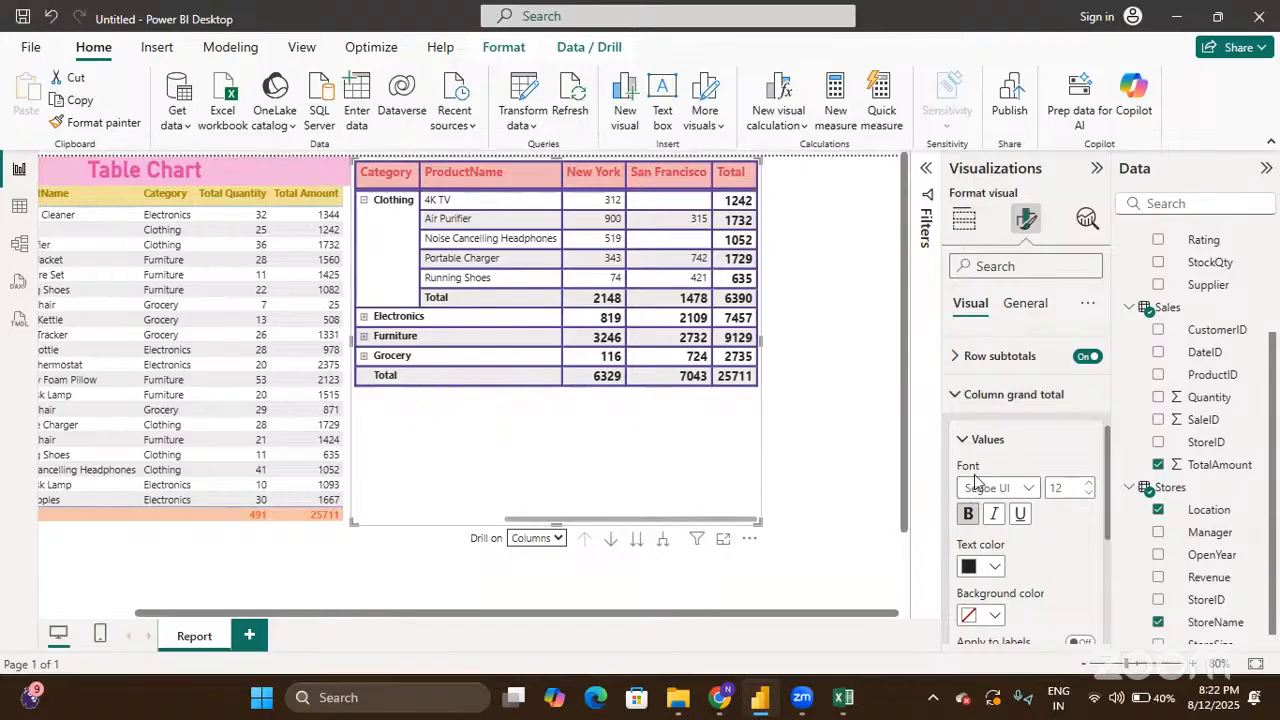
scroll(975, 481, down, 1)
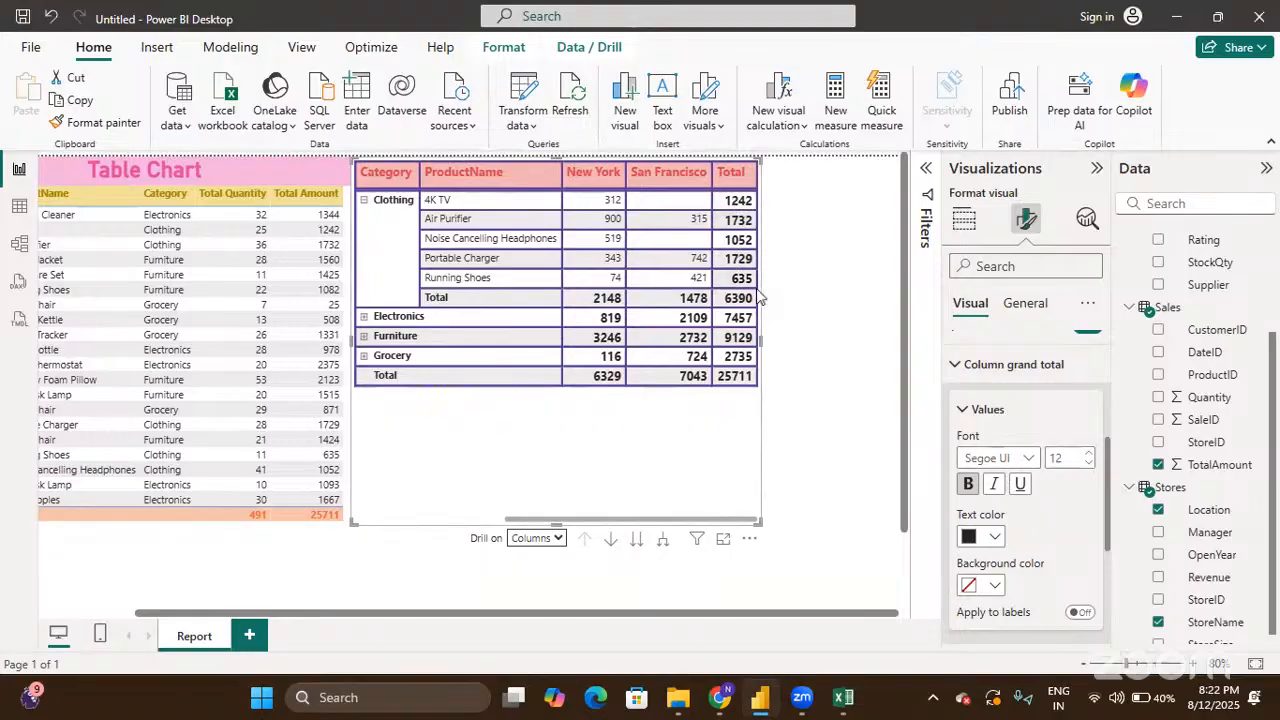
click(994, 538)
click(982, 456)
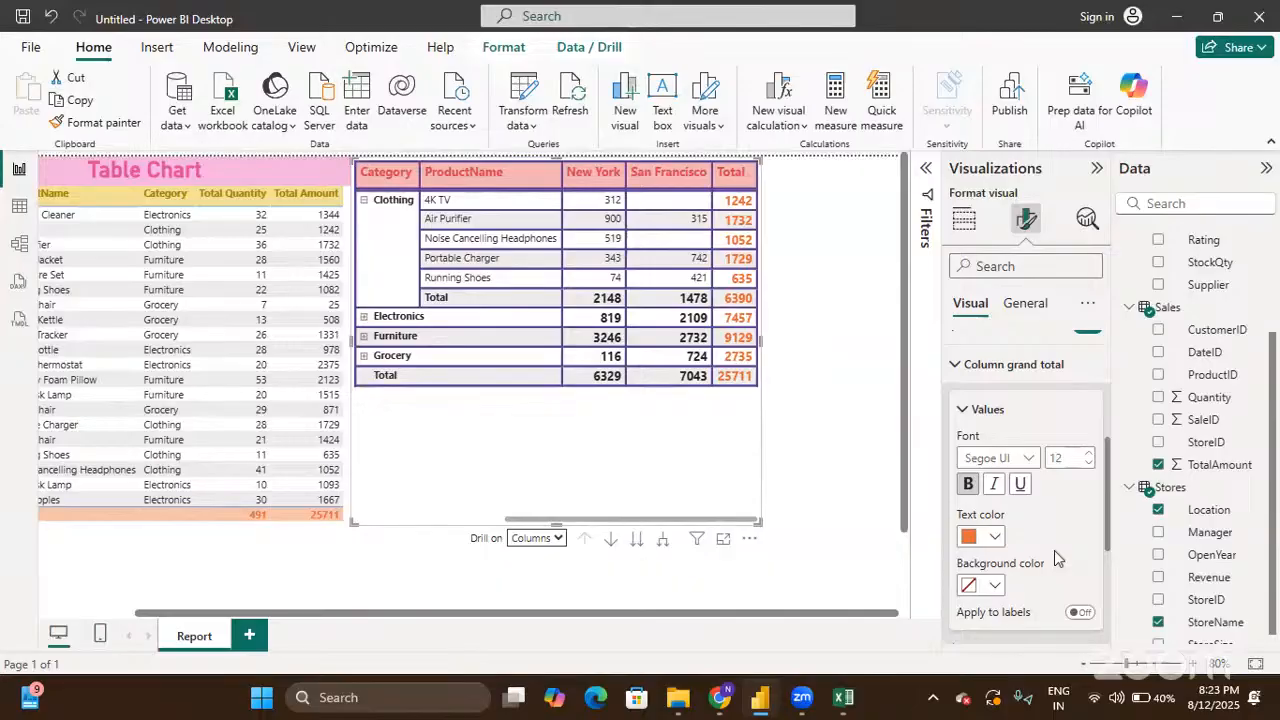
Step: Give the column grand total values a light orange background and close the column grand total settings
click(996, 587)
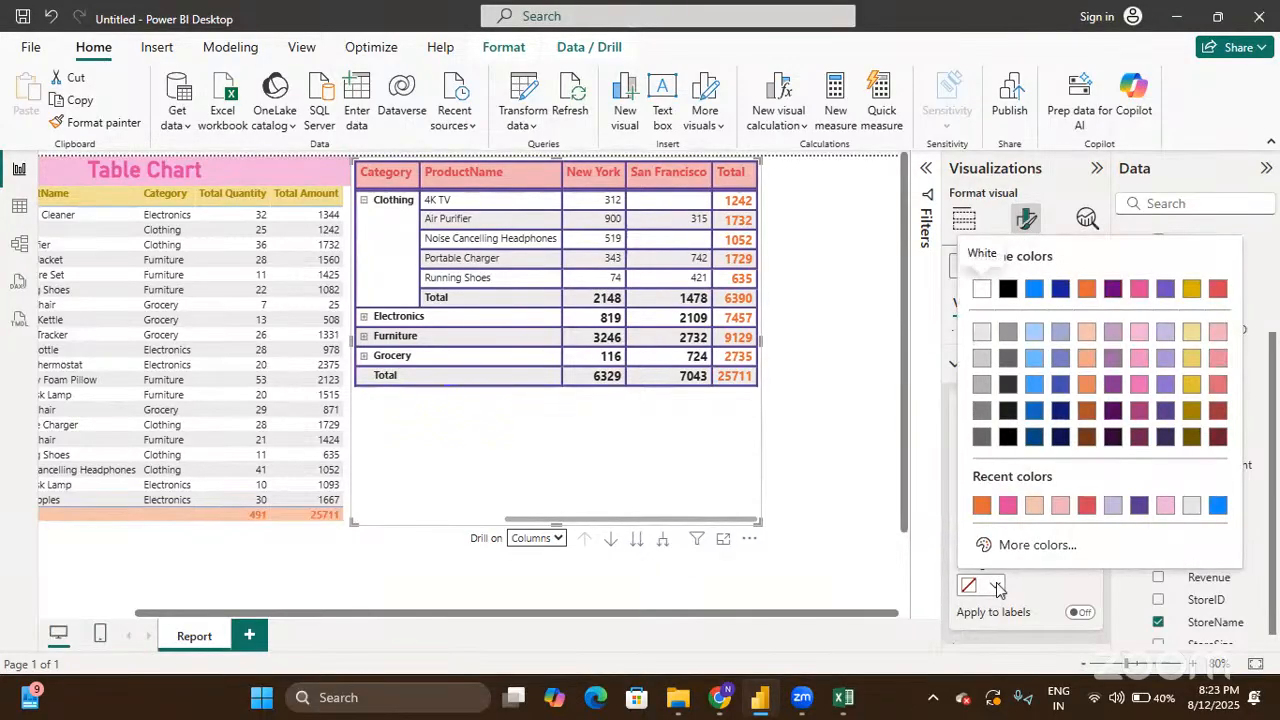
click(1087, 332)
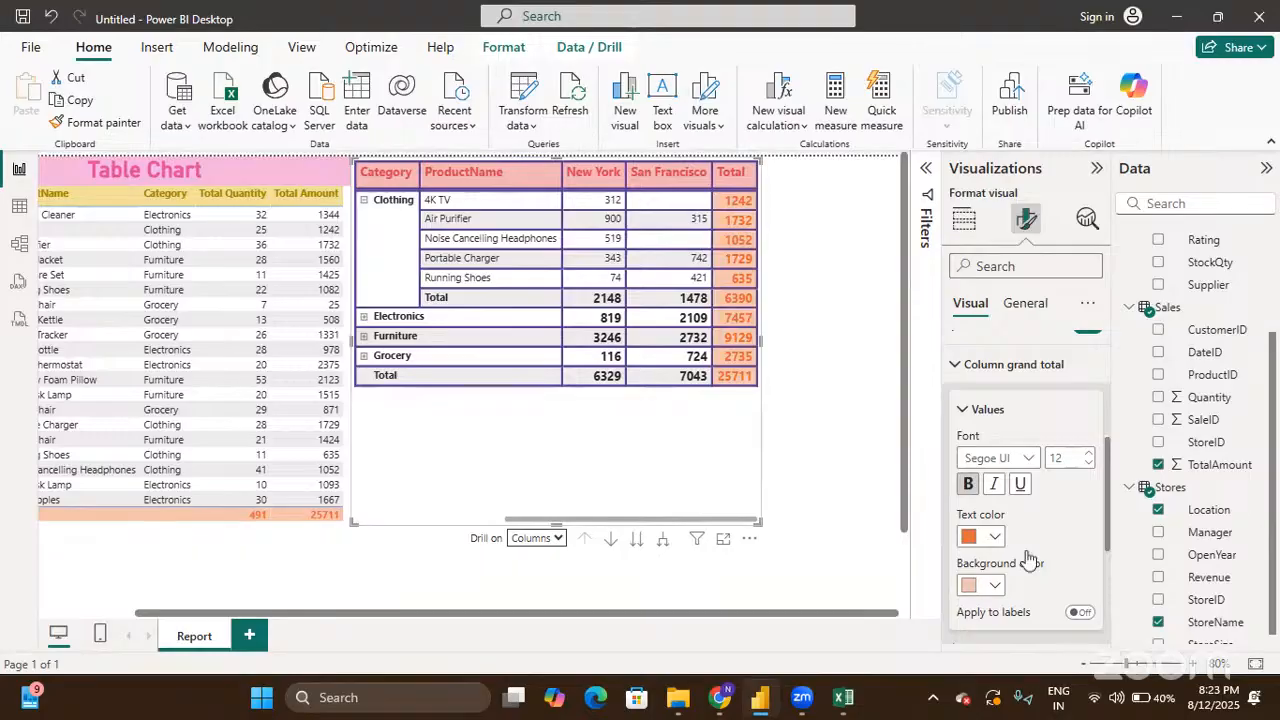
scroll(1027, 558, down, 2)
scroll(1027, 558, up, 2)
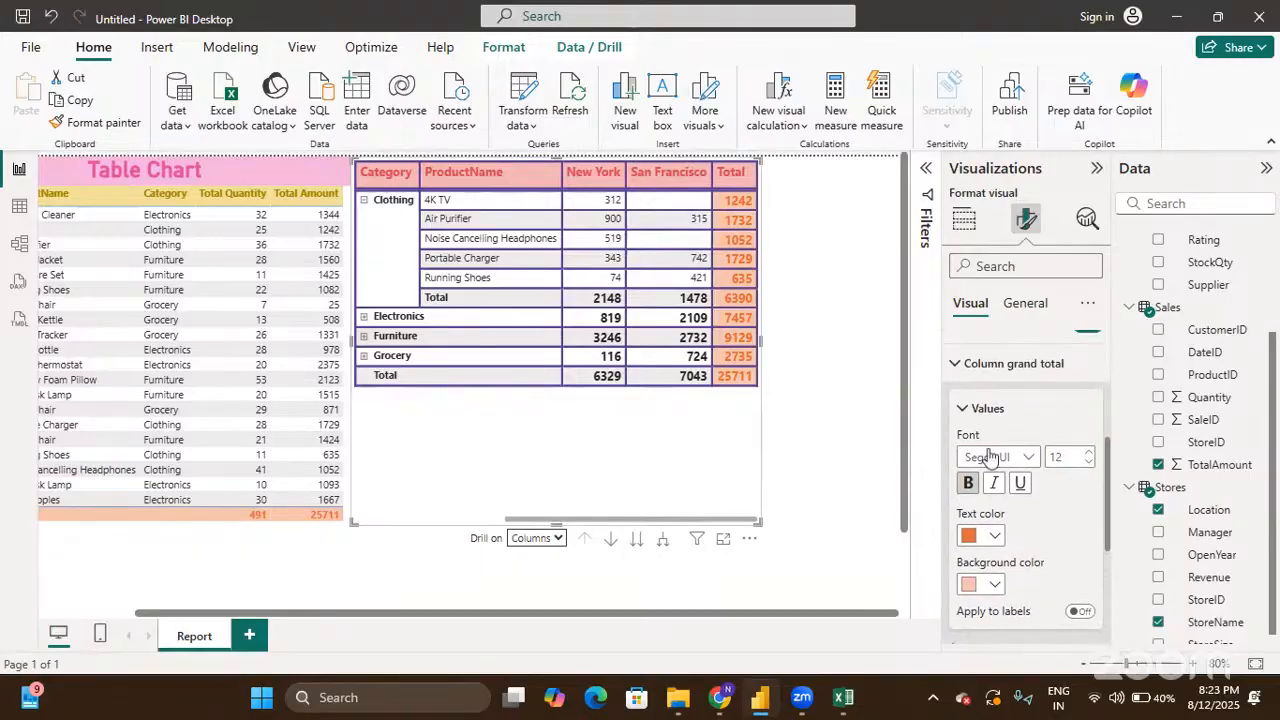
click(955, 368)
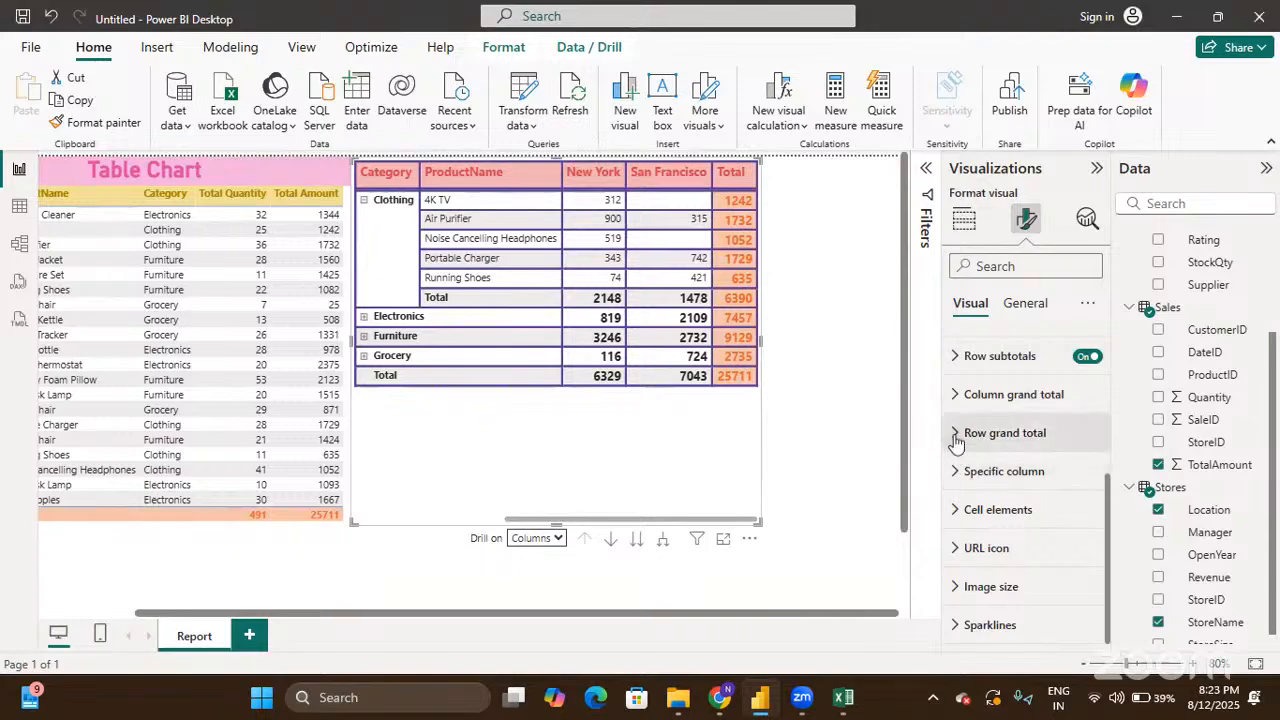
Step: Set the row grand total values' text color to orange
click(956, 436)
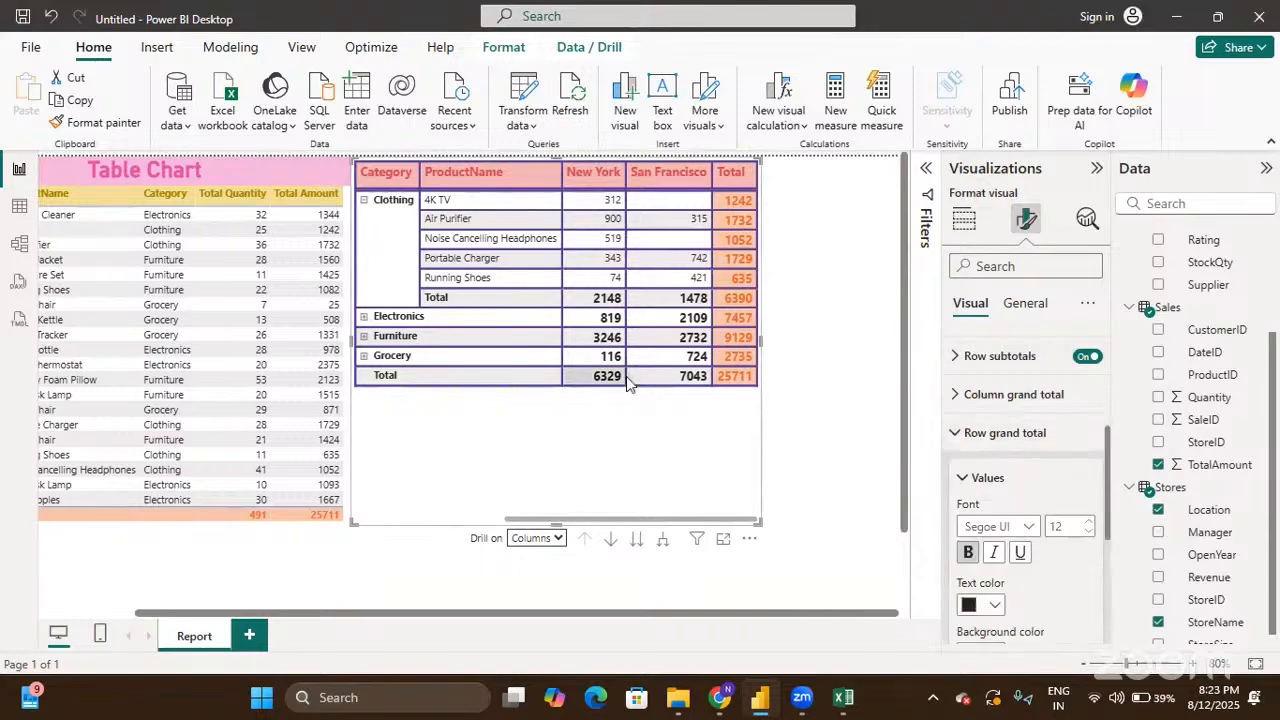
scroll(628, 384, left, 3)
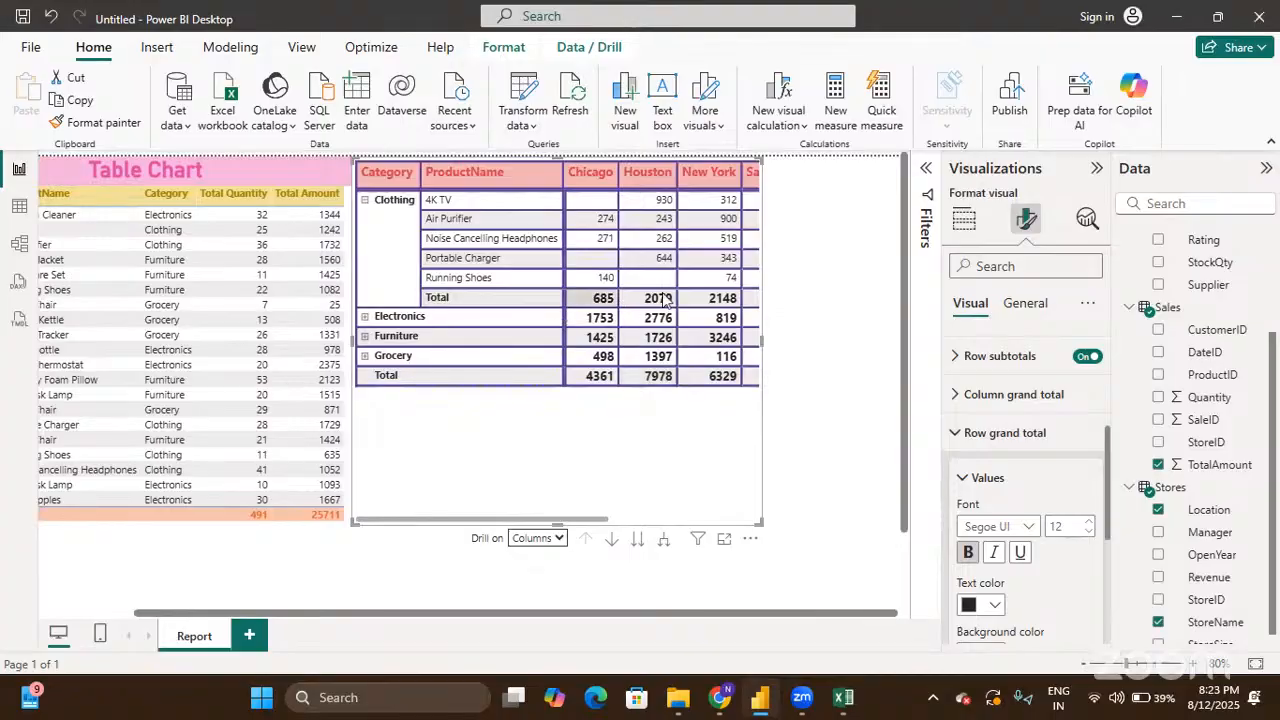
scroll(662, 414, right, 3)
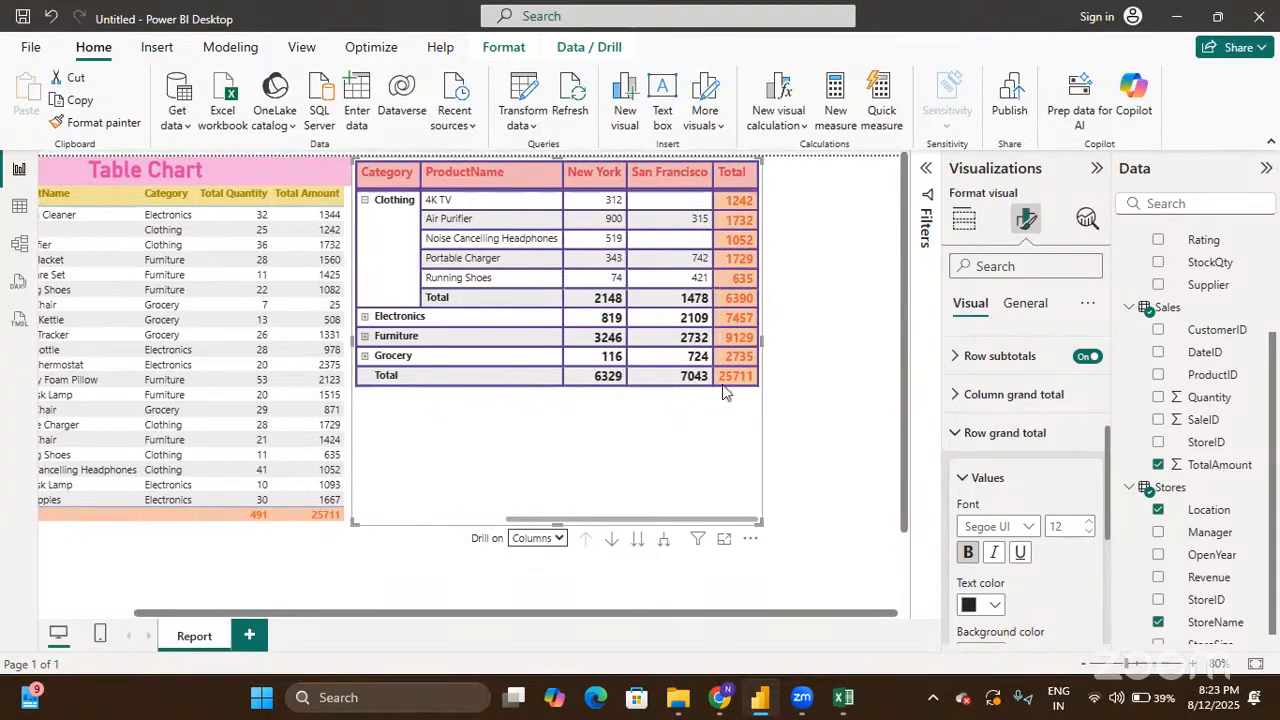
scroll(1000, 490, down, 2)
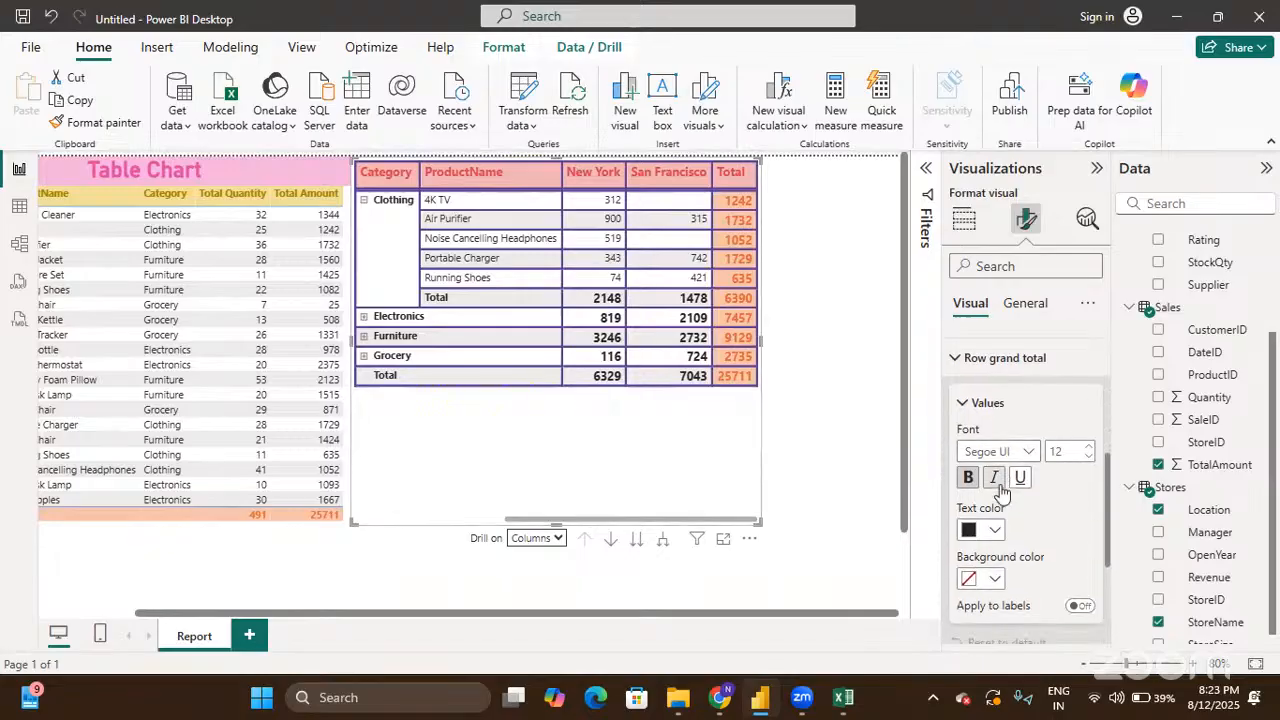
click(995, 523)
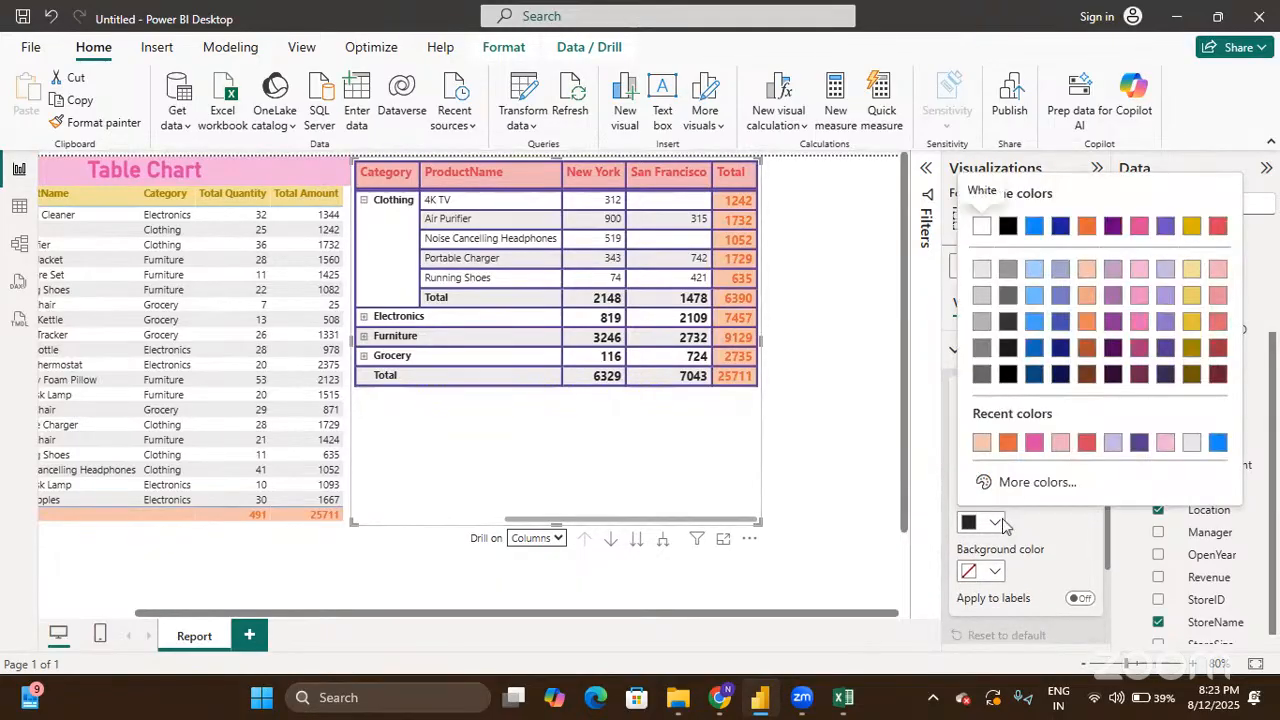
click(1008, 442)
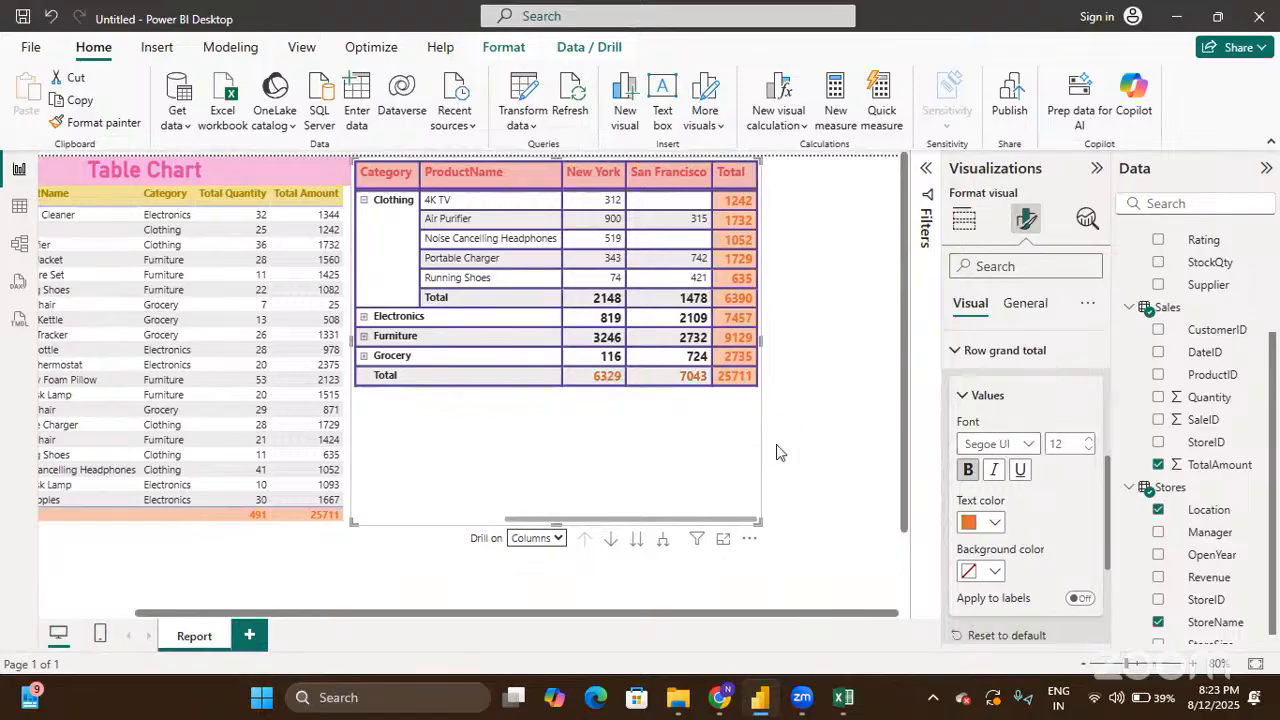
scroll(644, 406, left, 3)
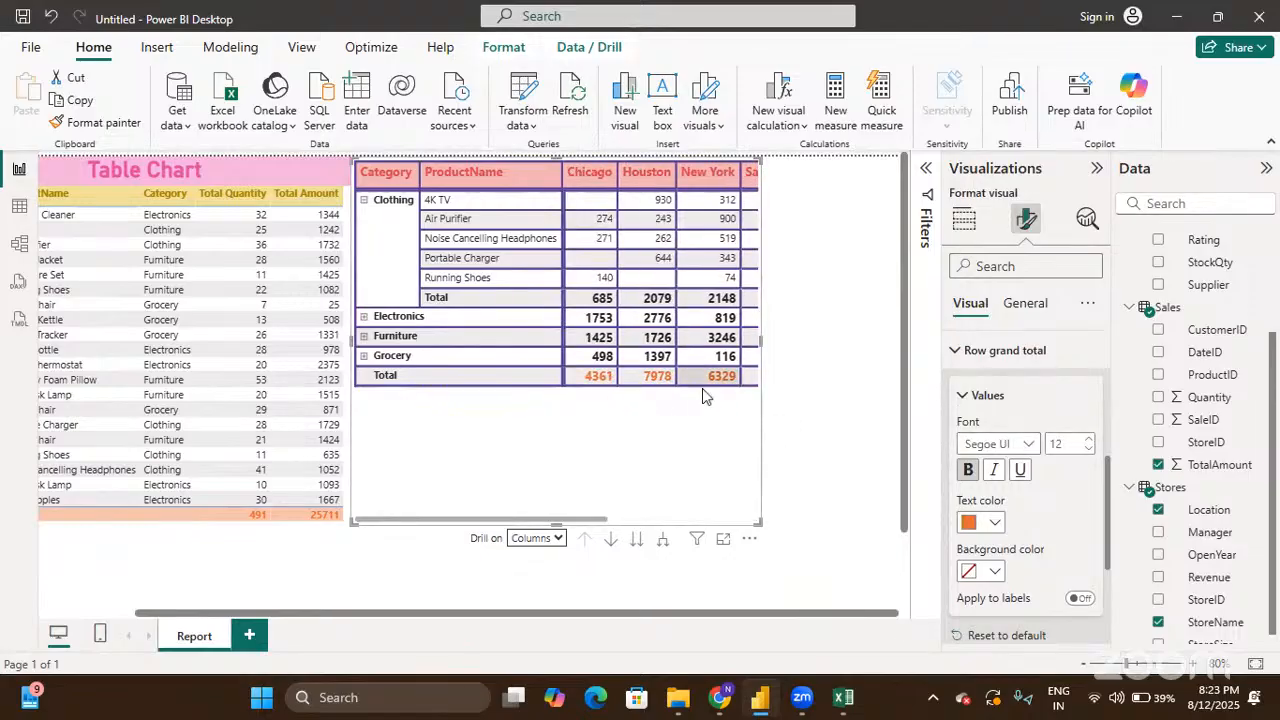
Step: Give the row grand total values a light orange background, collapse the Clothing category and close the row grand total settings
click(963, 572)
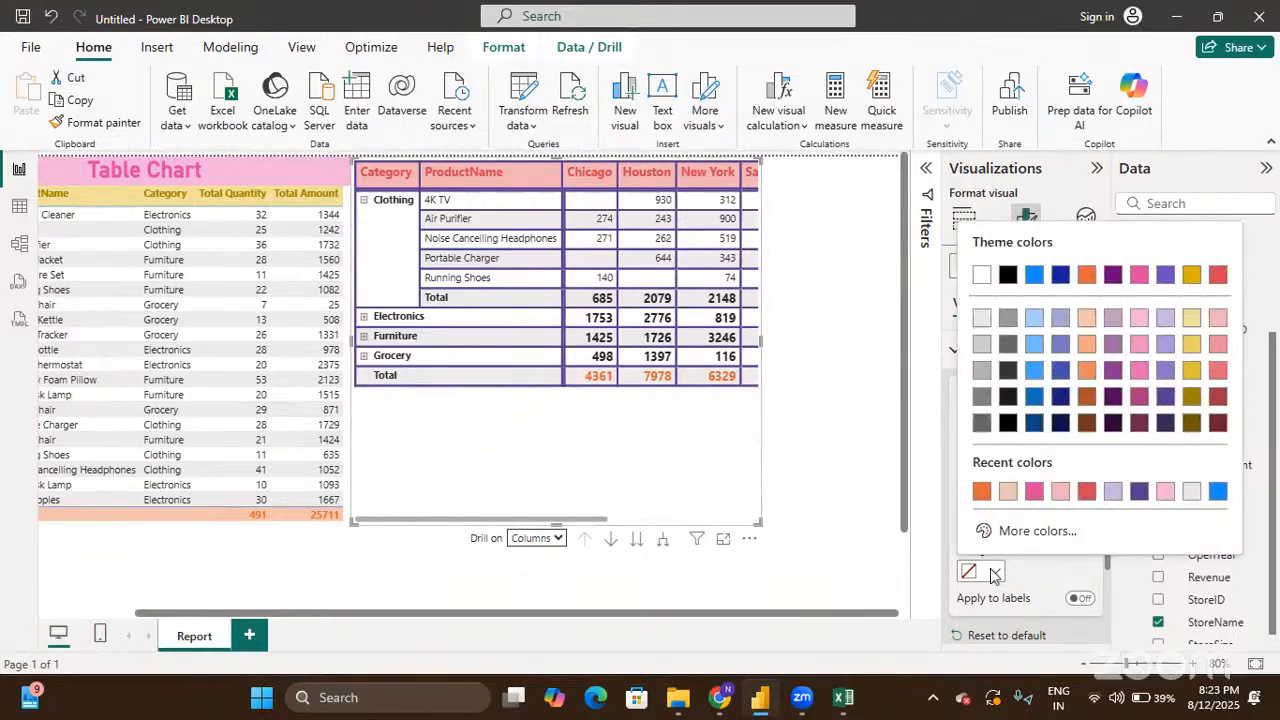
click(1008, 490)
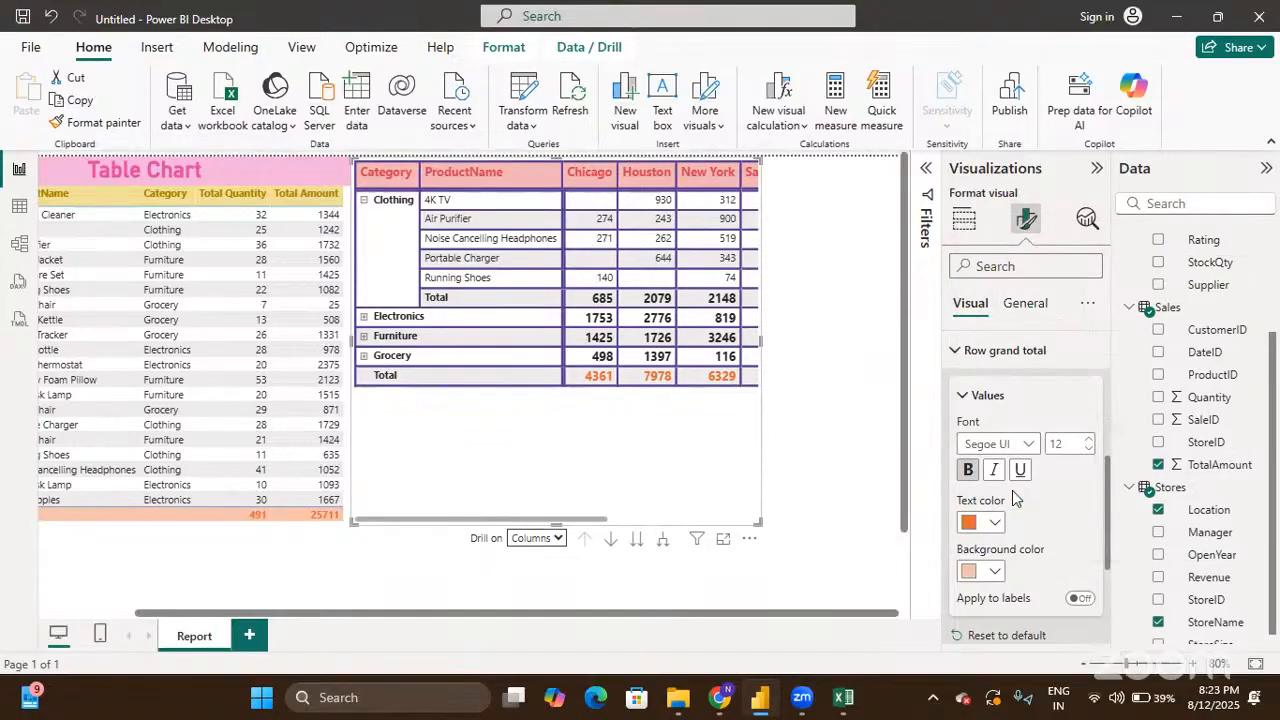
scroll(666, 448, right, 3)
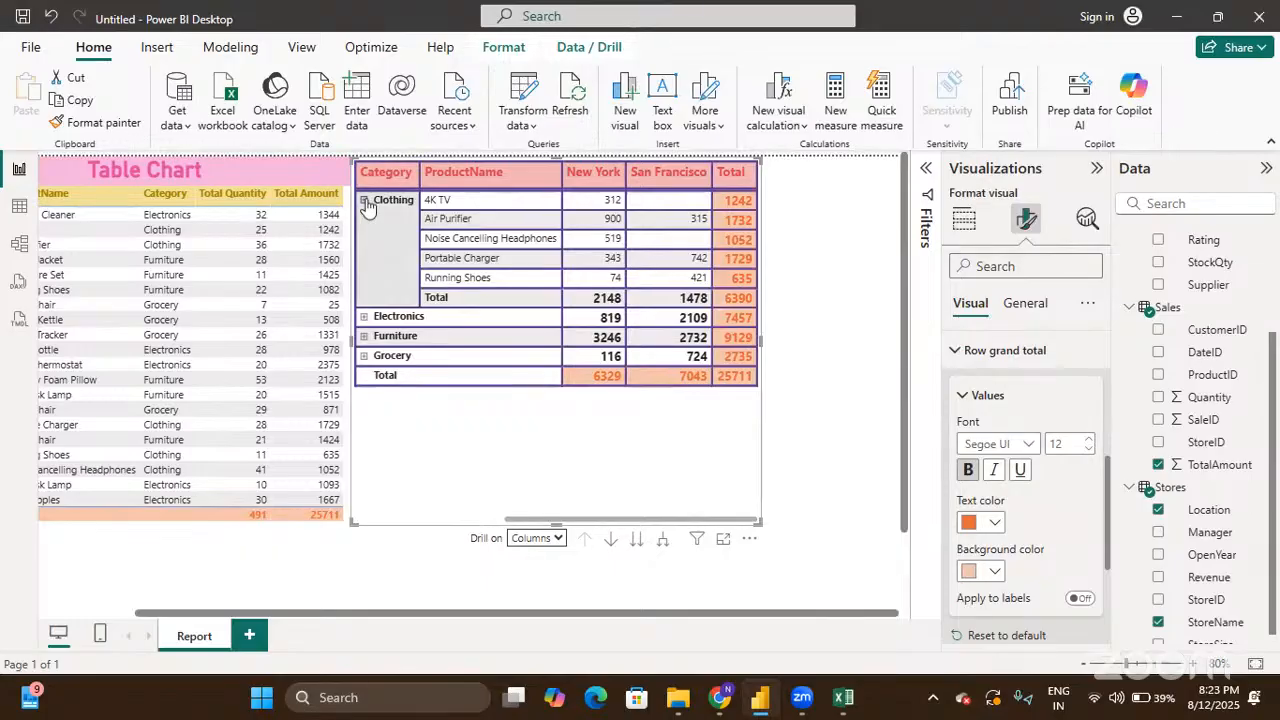
click(365, 201)
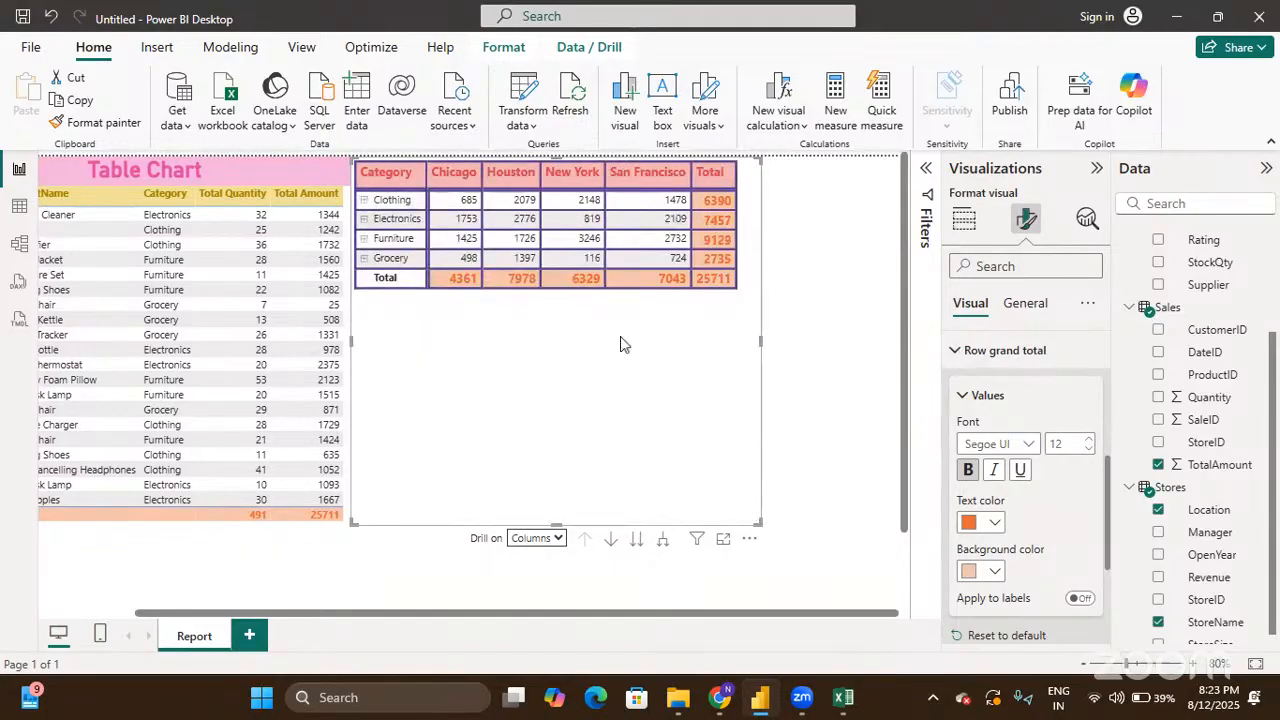
scroll(1024, 520, up, 1)
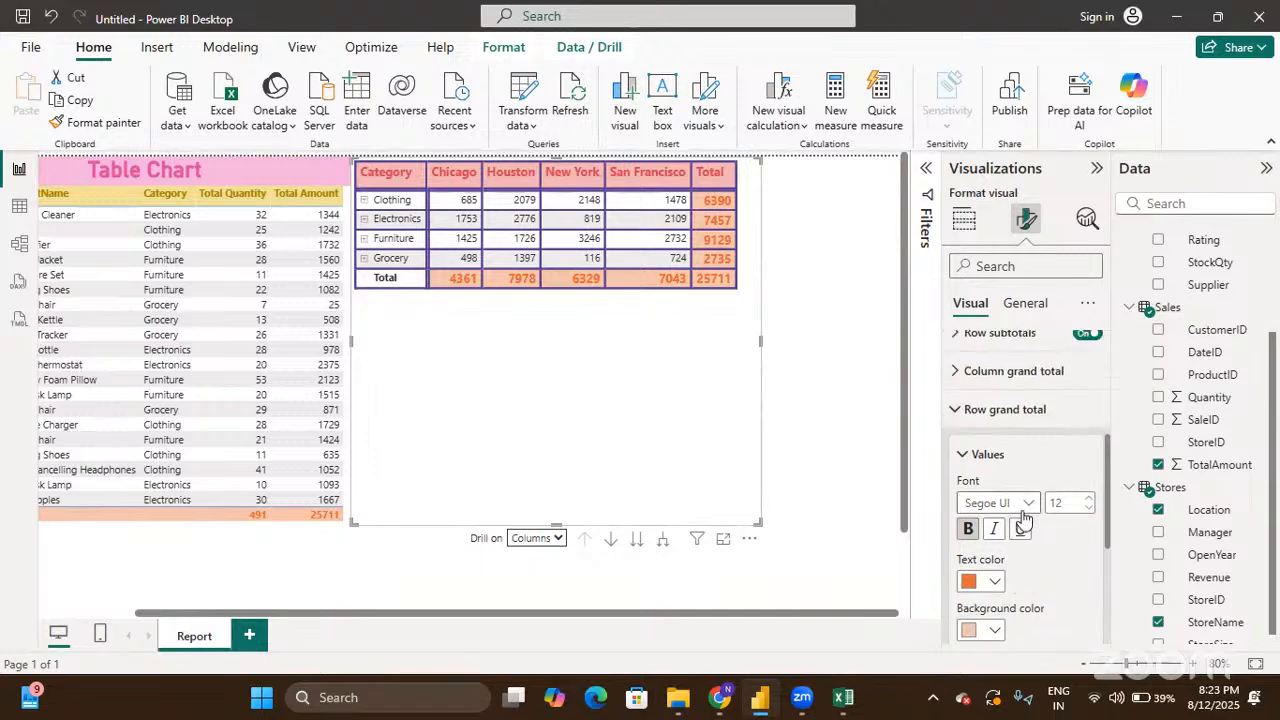
click(960, 418)
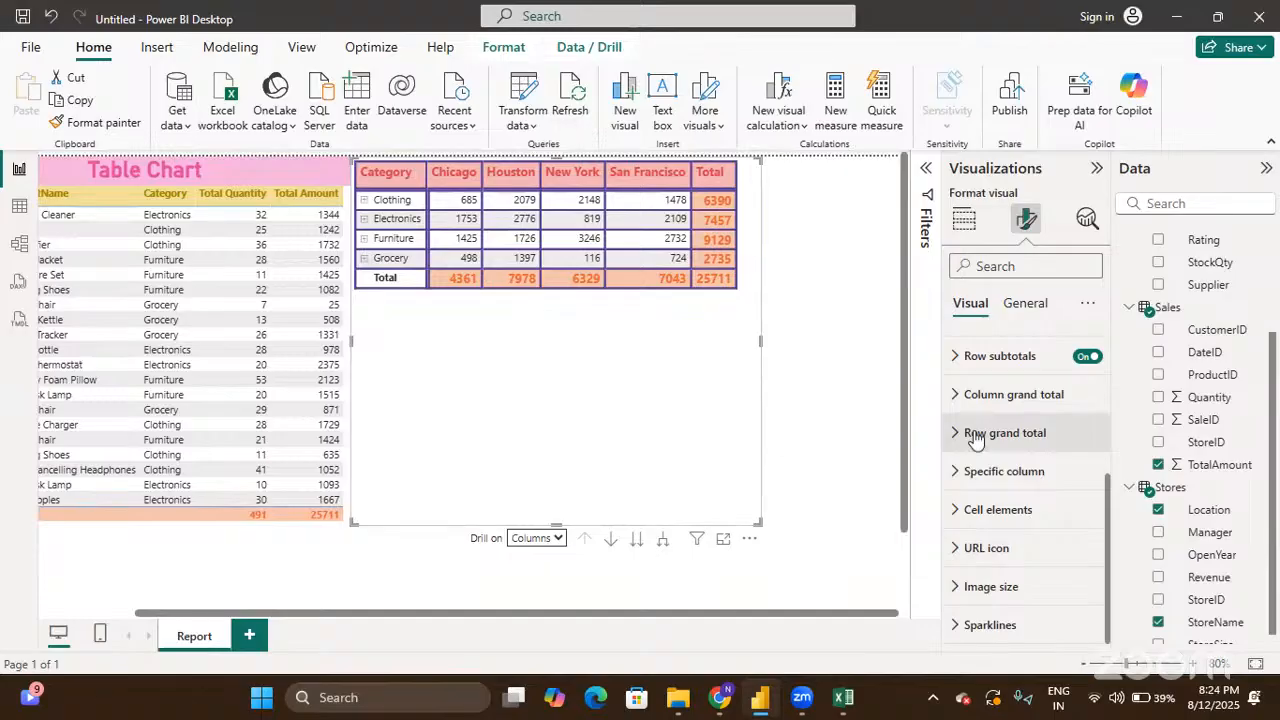
Step: Examine the specific column settings for Sum of TotalAmount, including its apply-to options and value formatting, and close them
scroll(975, 440, up, 1)
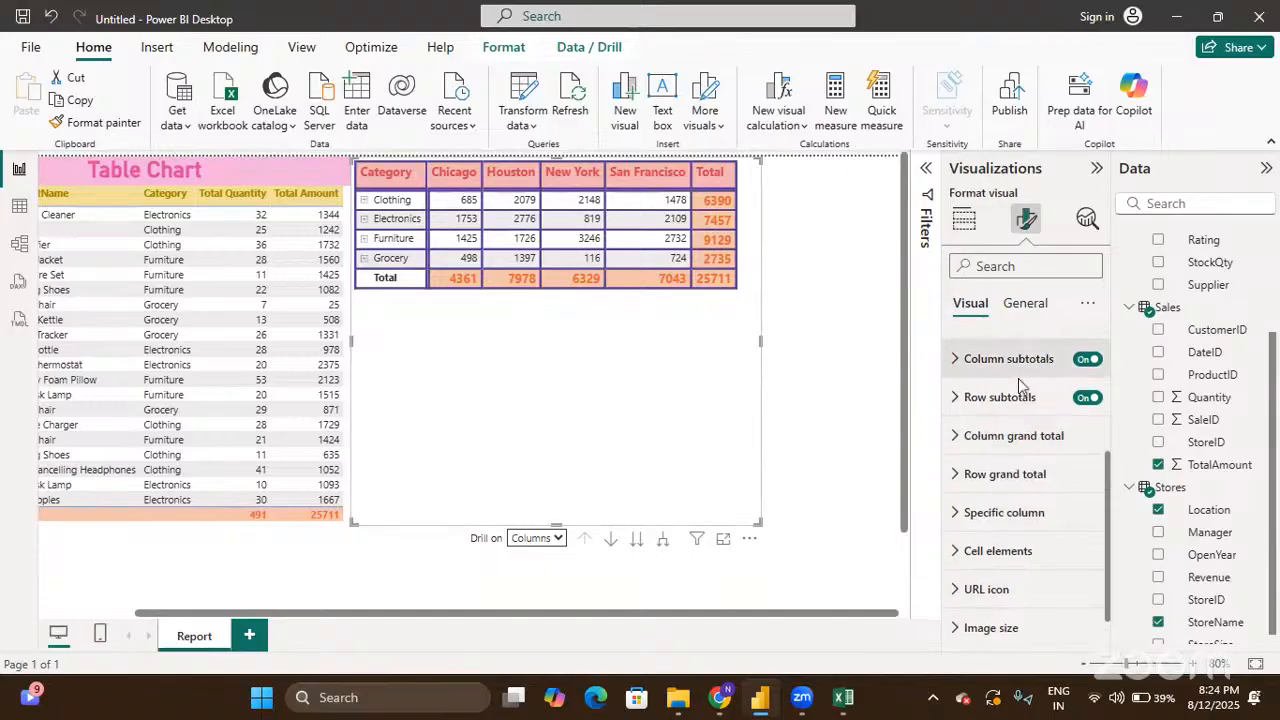
scroll(1000, 475, up, 2)
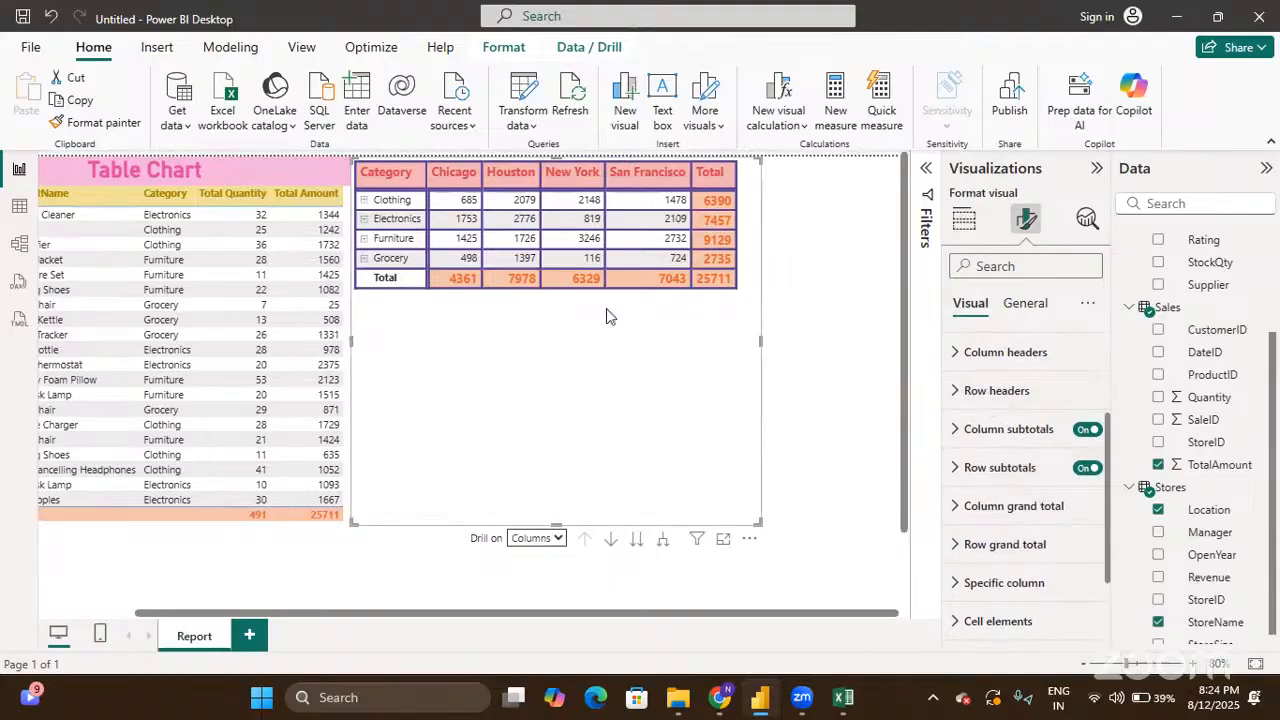
scroll(997, 503, down, 3)
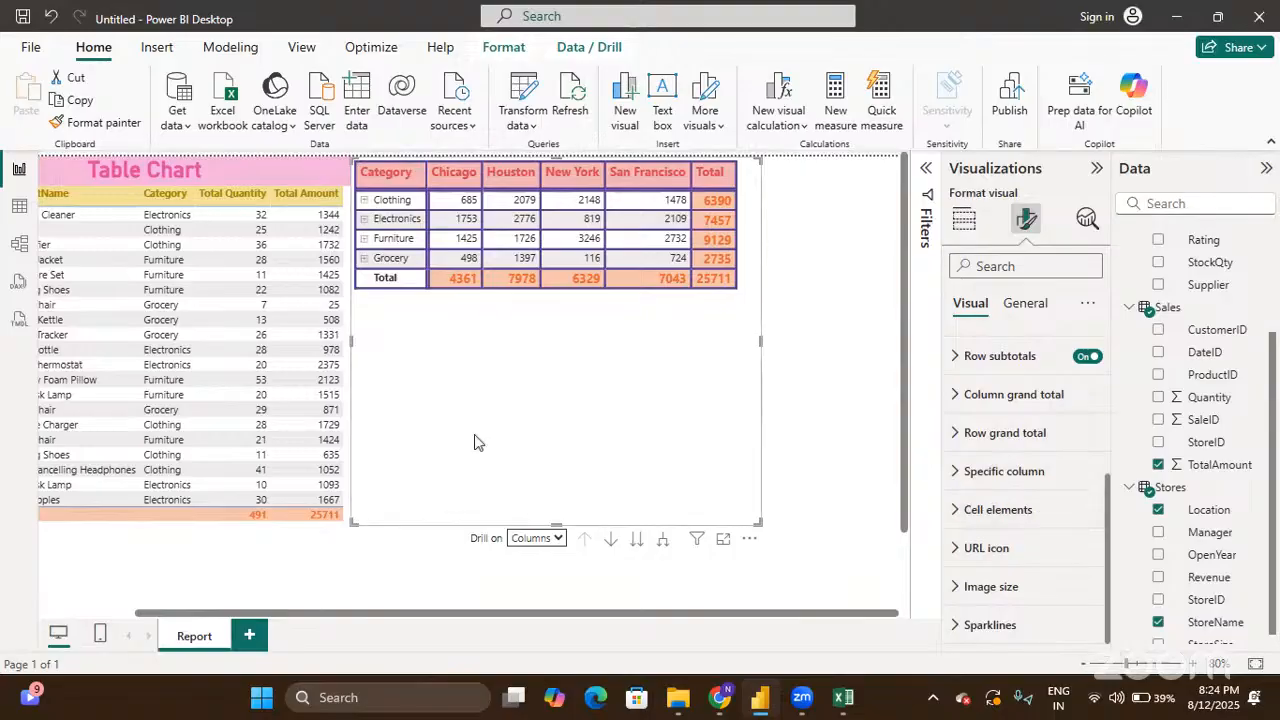
click(957, 471)
scroll(957, 476, down, 2)
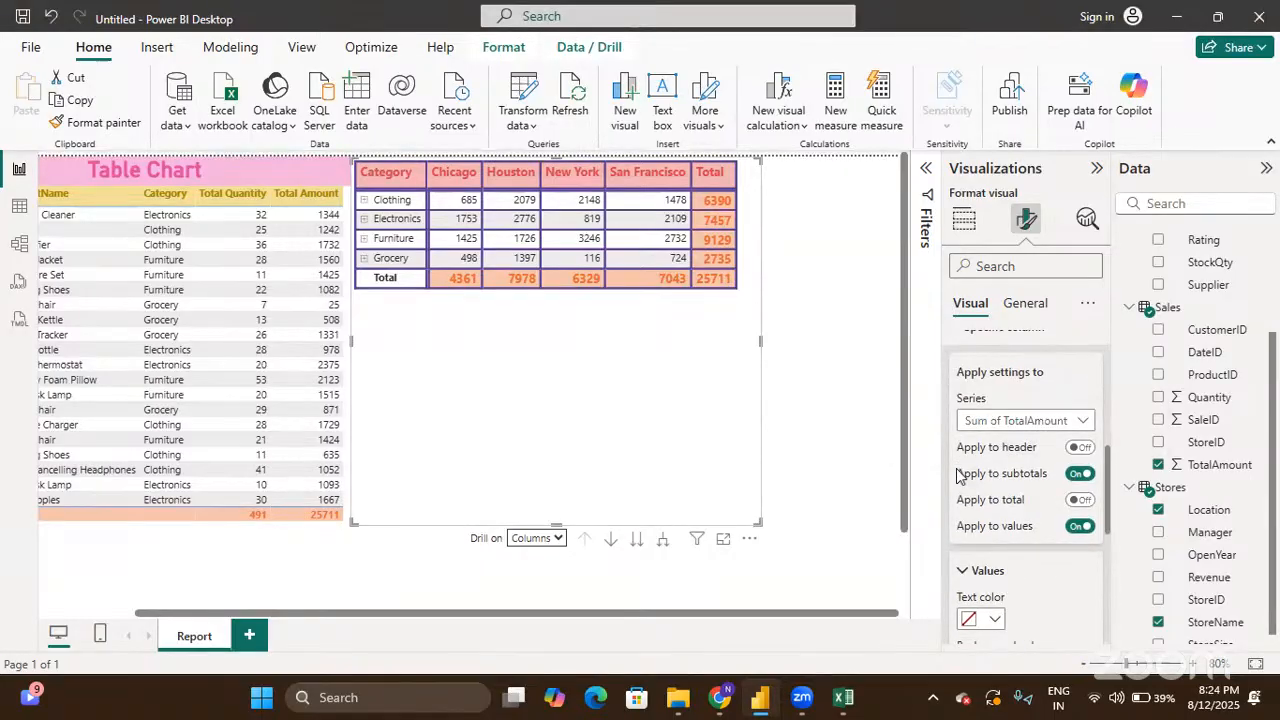
scroll(1003, 550, down, 2)
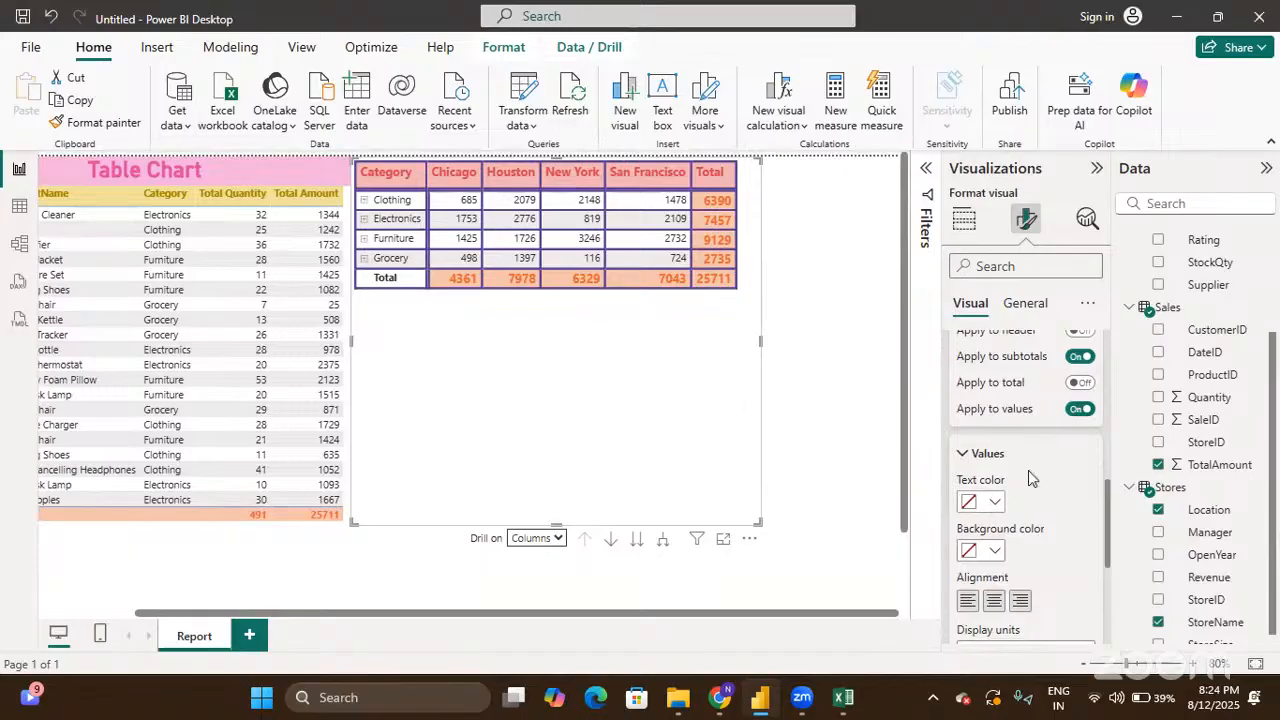
scroll(1012, 476, up, 1)
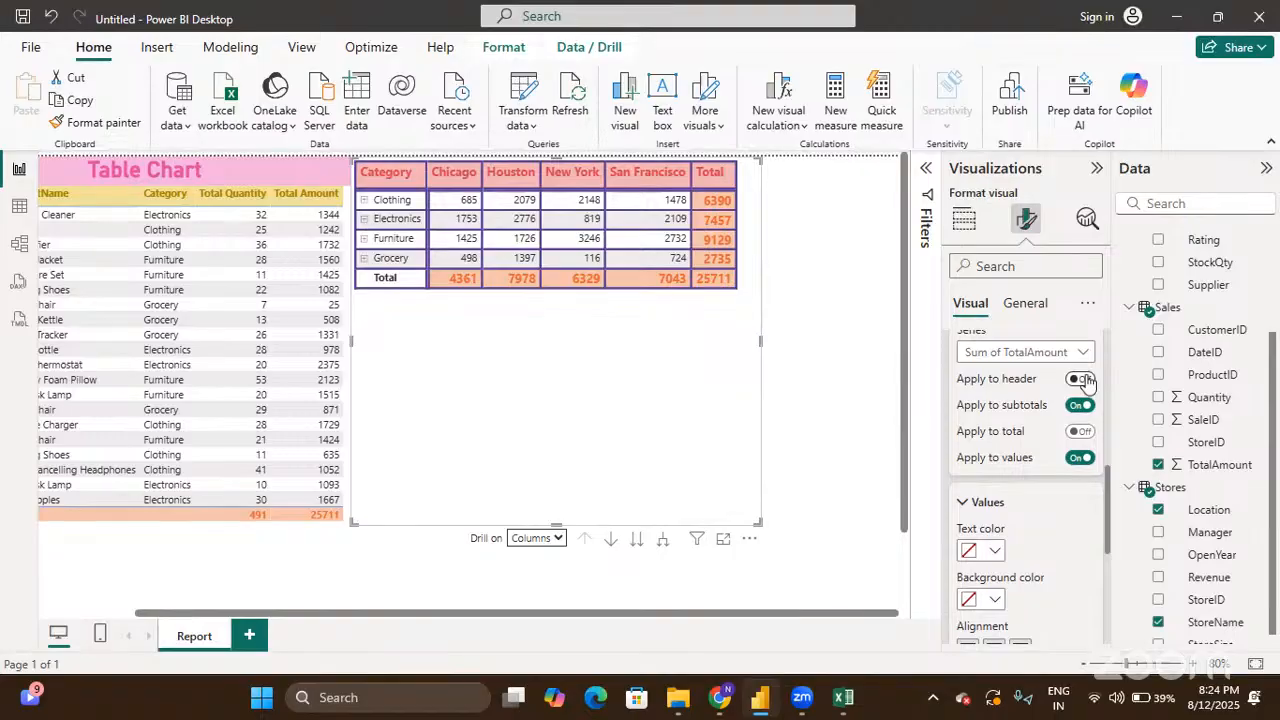
scroll(1088, 382, up, 2)
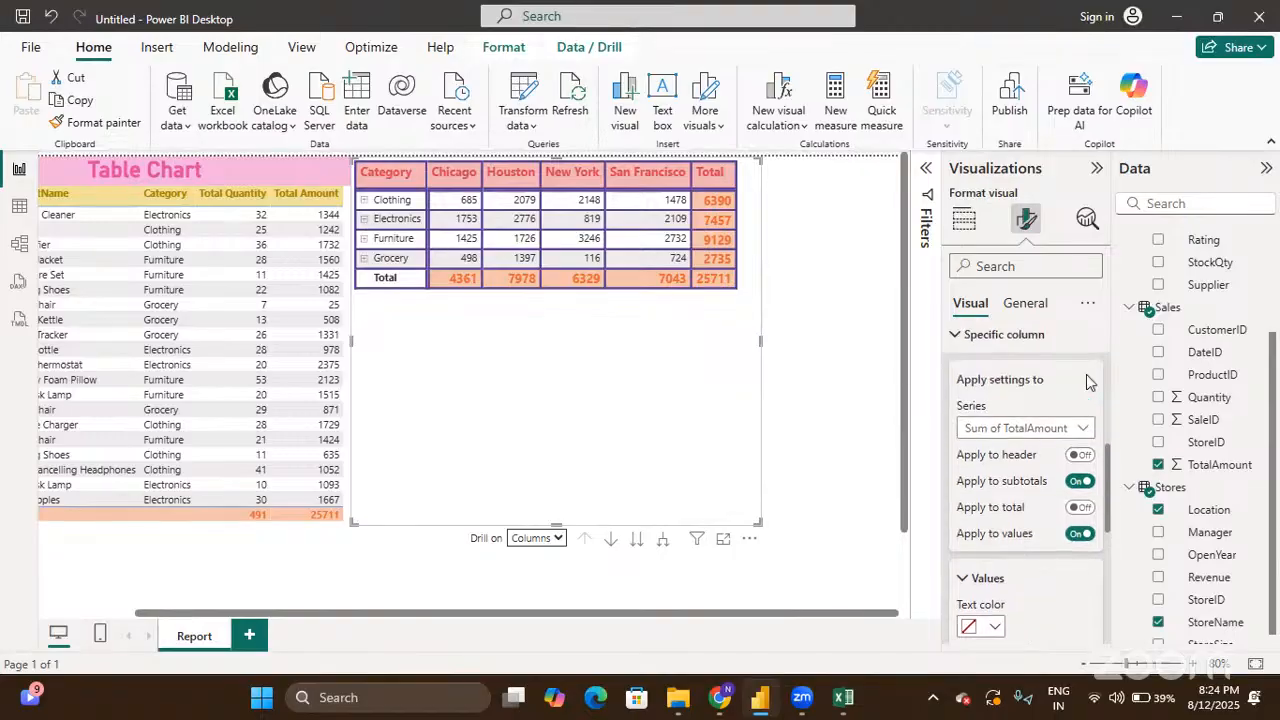
scroll(1088, 382, up, 1)
click(979, 389)
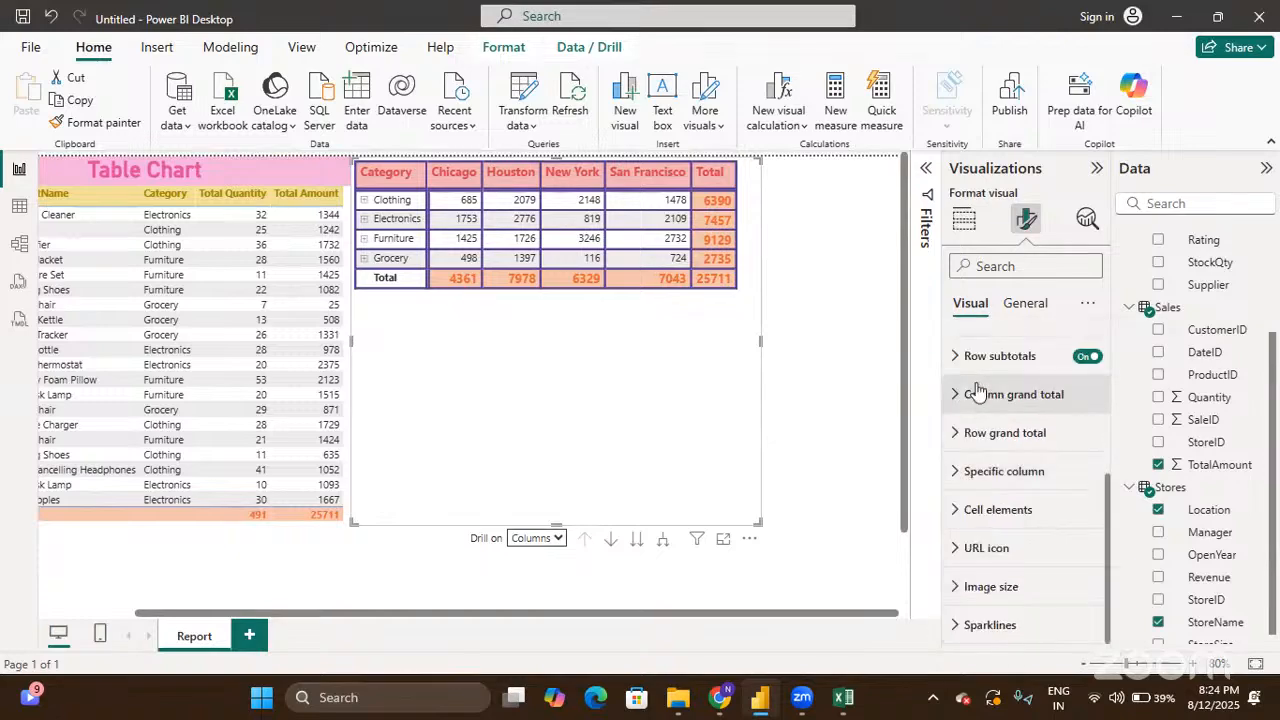
Step: Examine the matrix's cell elements settings, including background color, font color, data bars, icons and web URL
click(1020, 525)
scroll(1020, 518, down, 3)
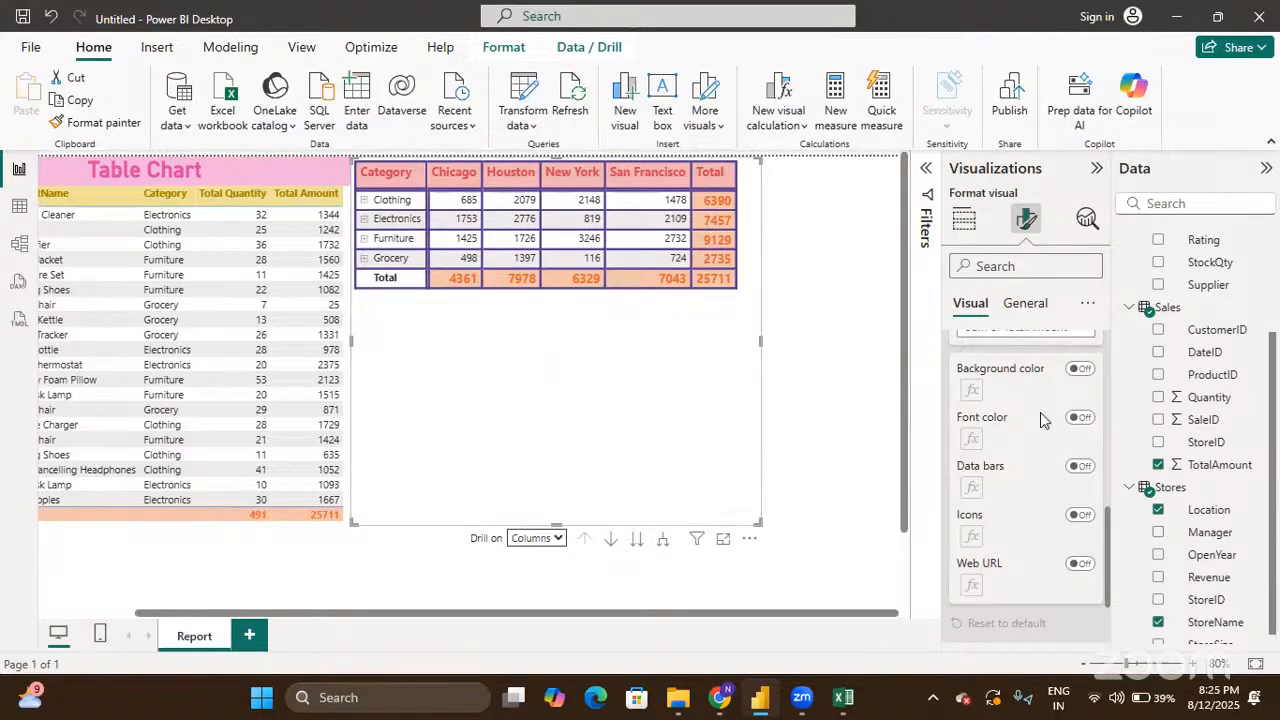
scroll(1040, 420, up, 1)
scroll(1040, 420, up, 1)
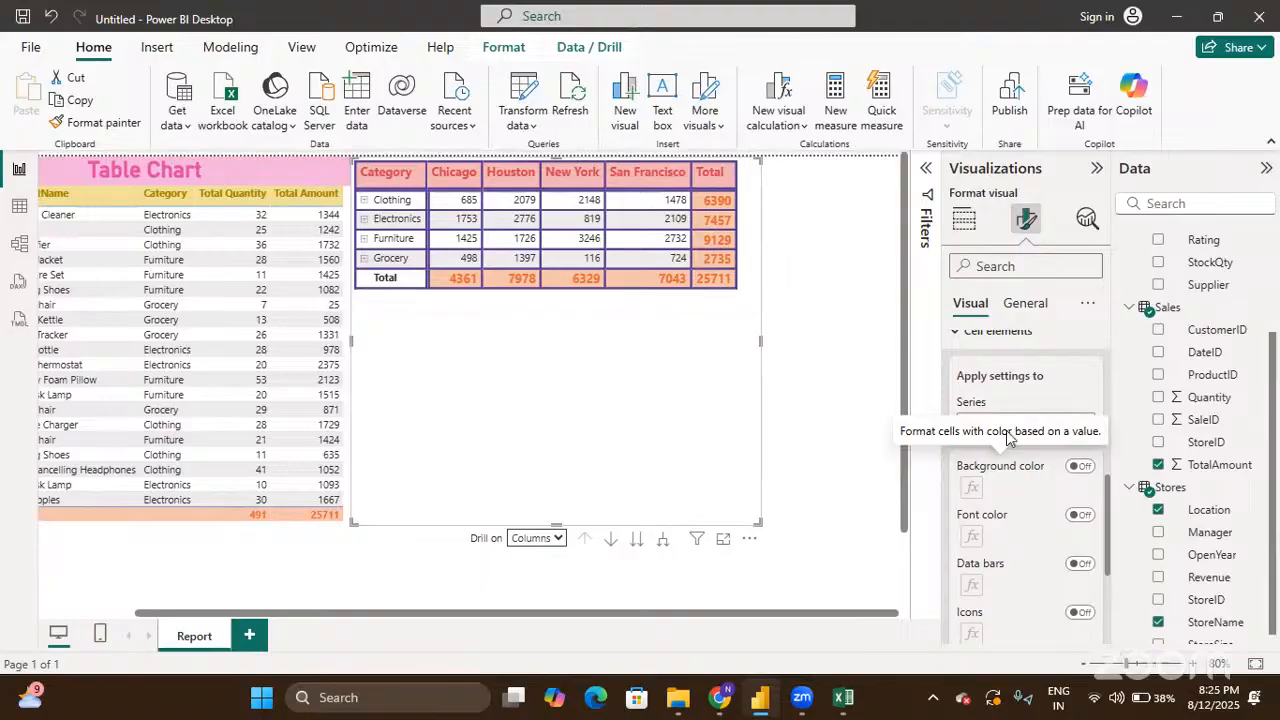
Step: Turn on the matrix's title and set its text to "Matrix Visual"
click(1016, 312)
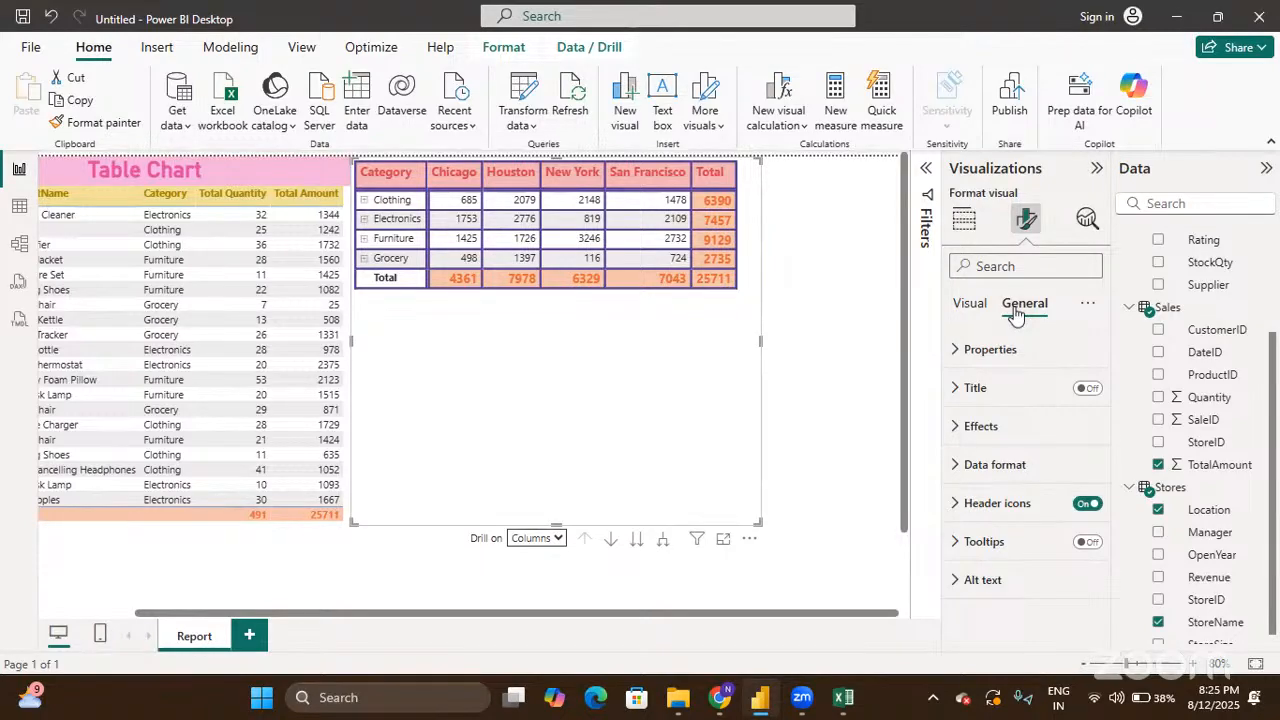
click(1086, 389)
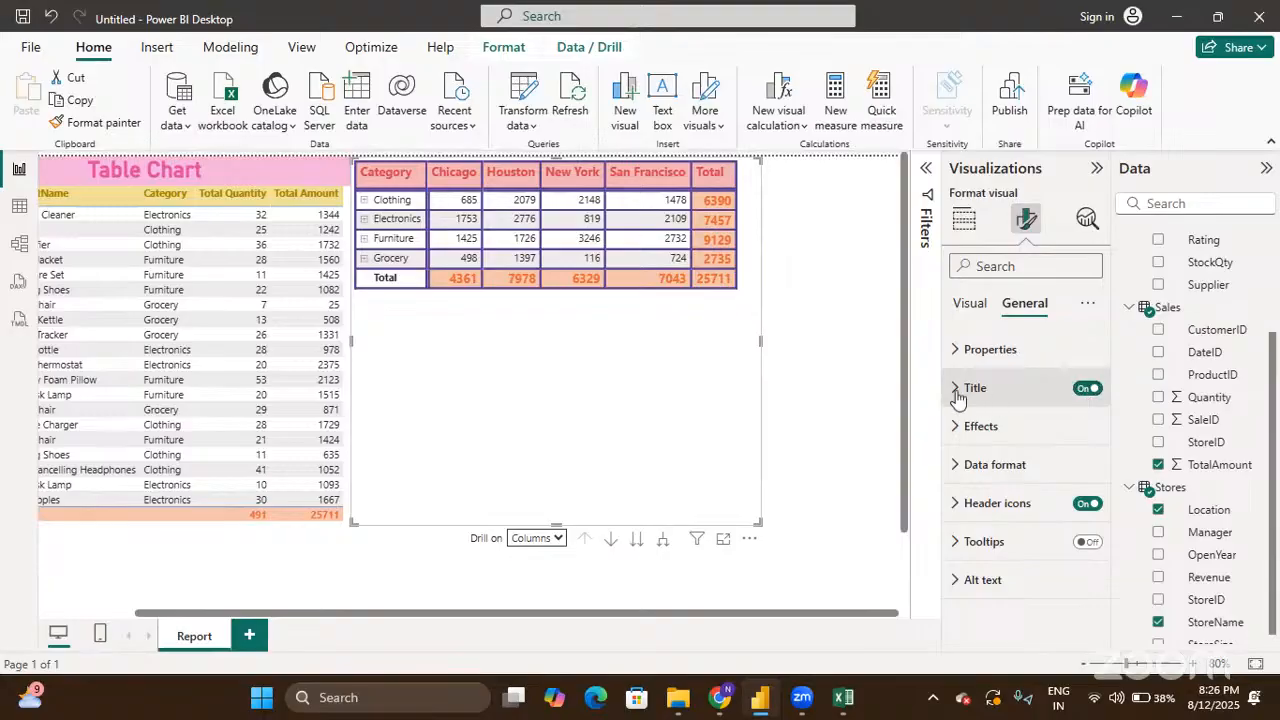
click(956, 394)
click(989, 480)
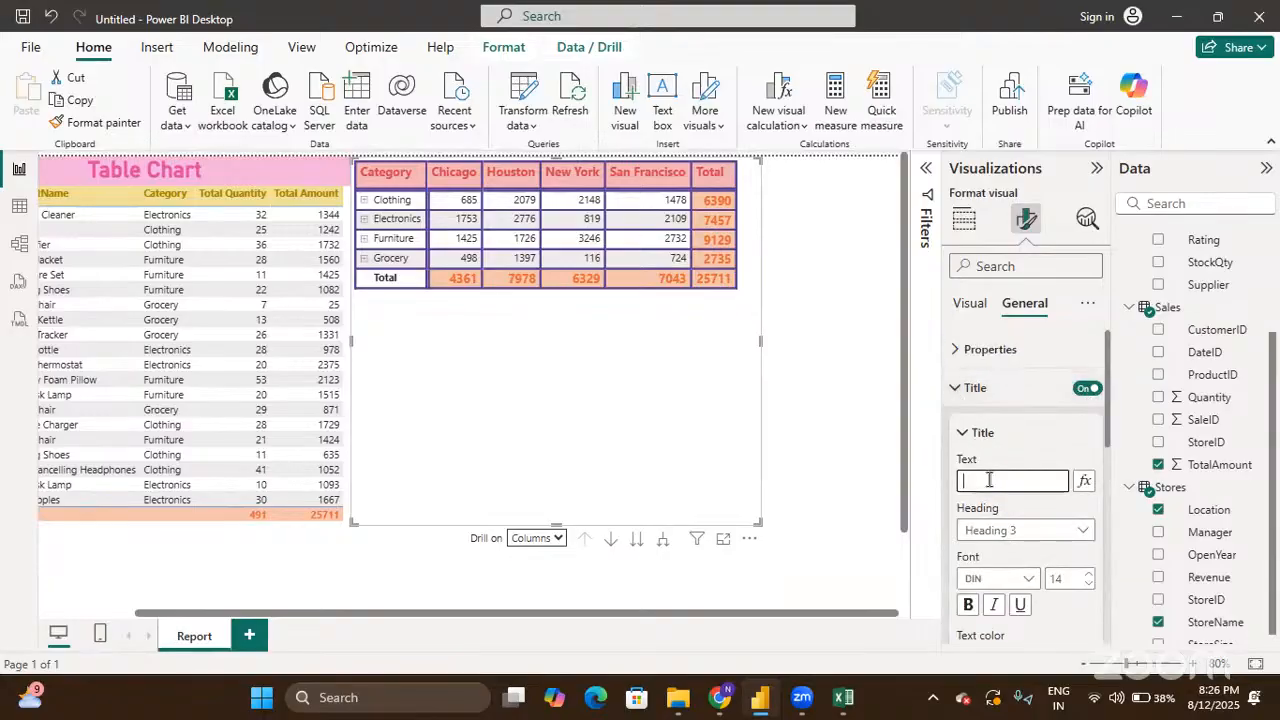
text(Ma)
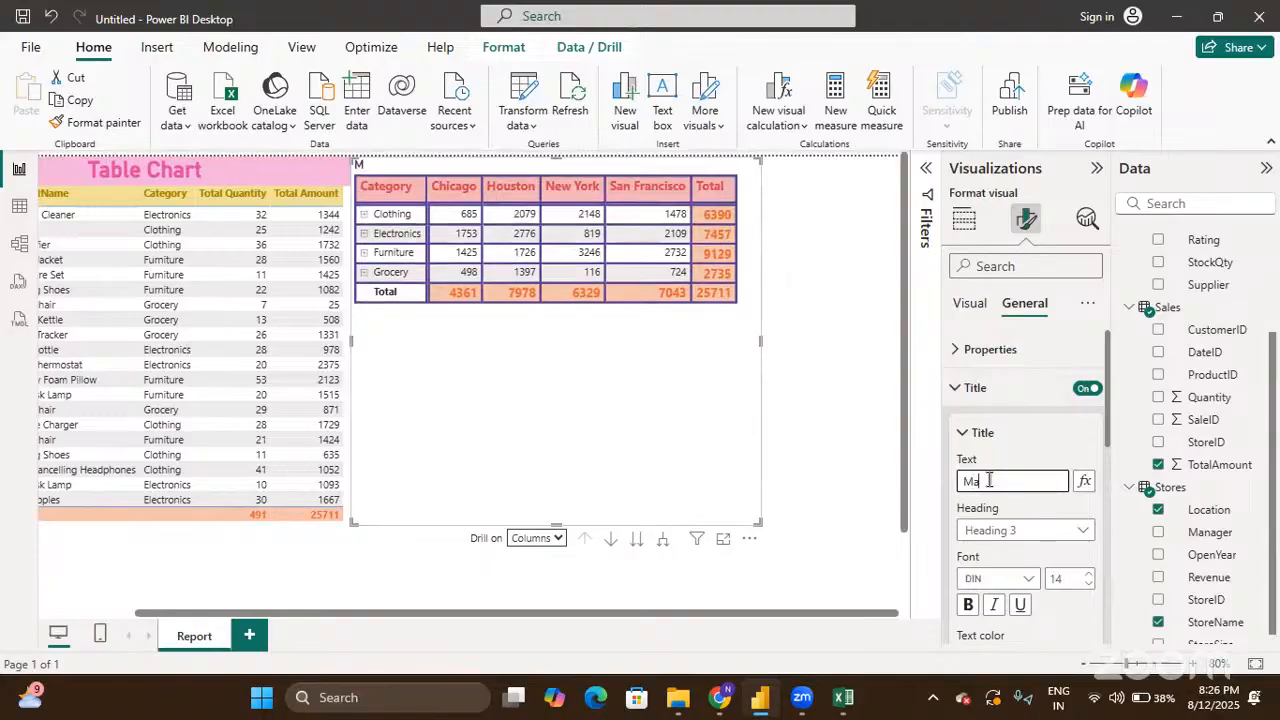
text(trix Viusal)
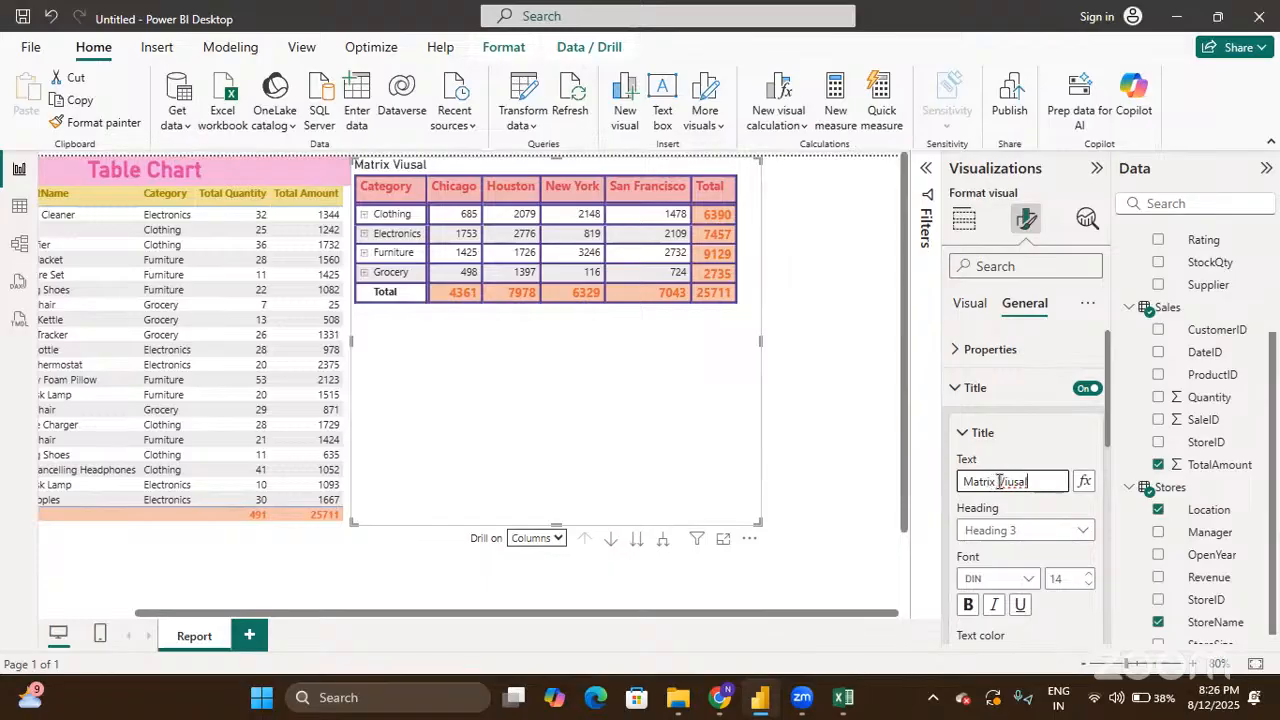
key(Left)
key(Left)
key(Left)
key(BackSpace)
key(Right)
text(u)
click(1028, 458)
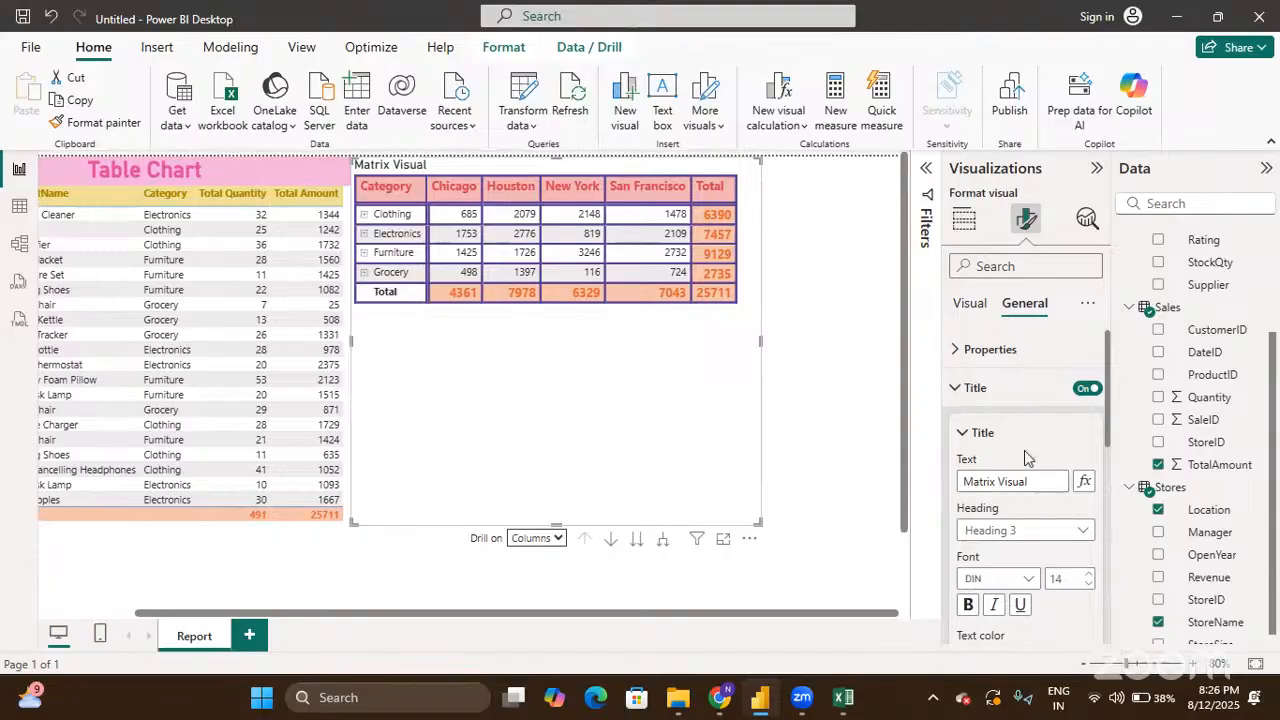
Step: Format the matrix title as Heading 6 with a bold font at size 25
scroll(1025, 457, down, 1)
click(1036, 491)
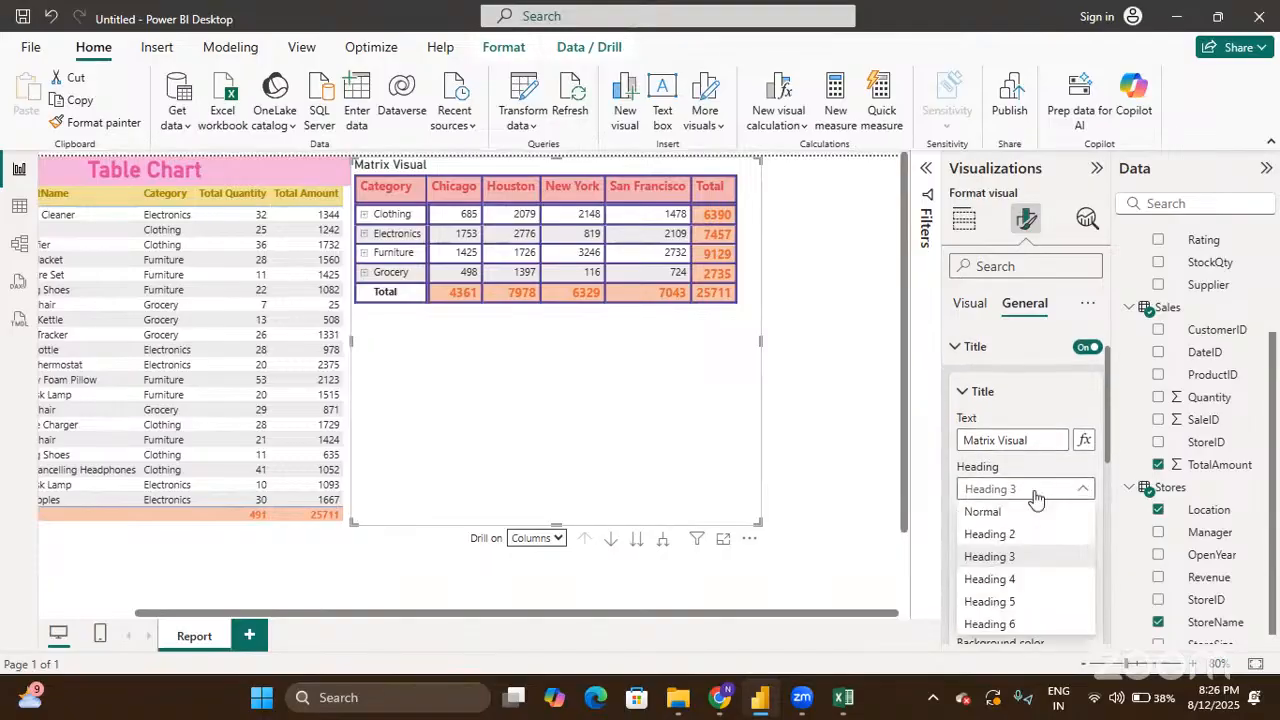
click(1028, 629)
scroll(1037, 545, down, 1)
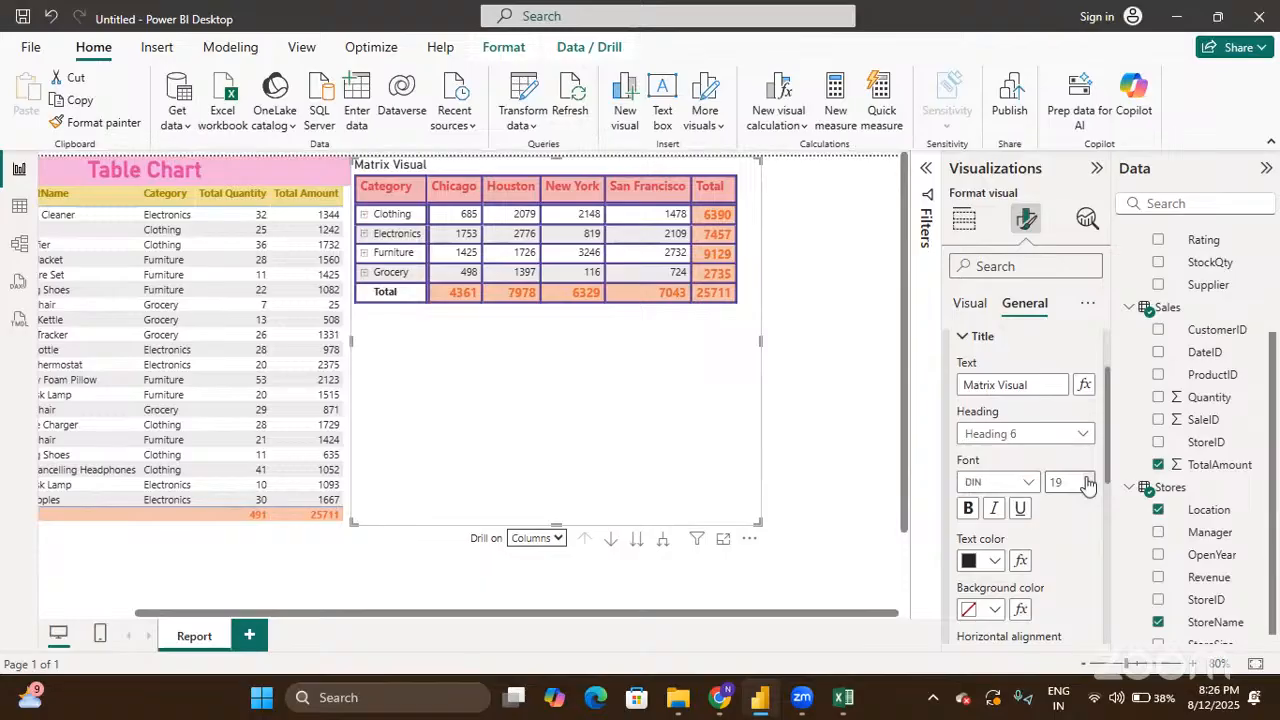
click(1087, 482)
click(1087, 482)
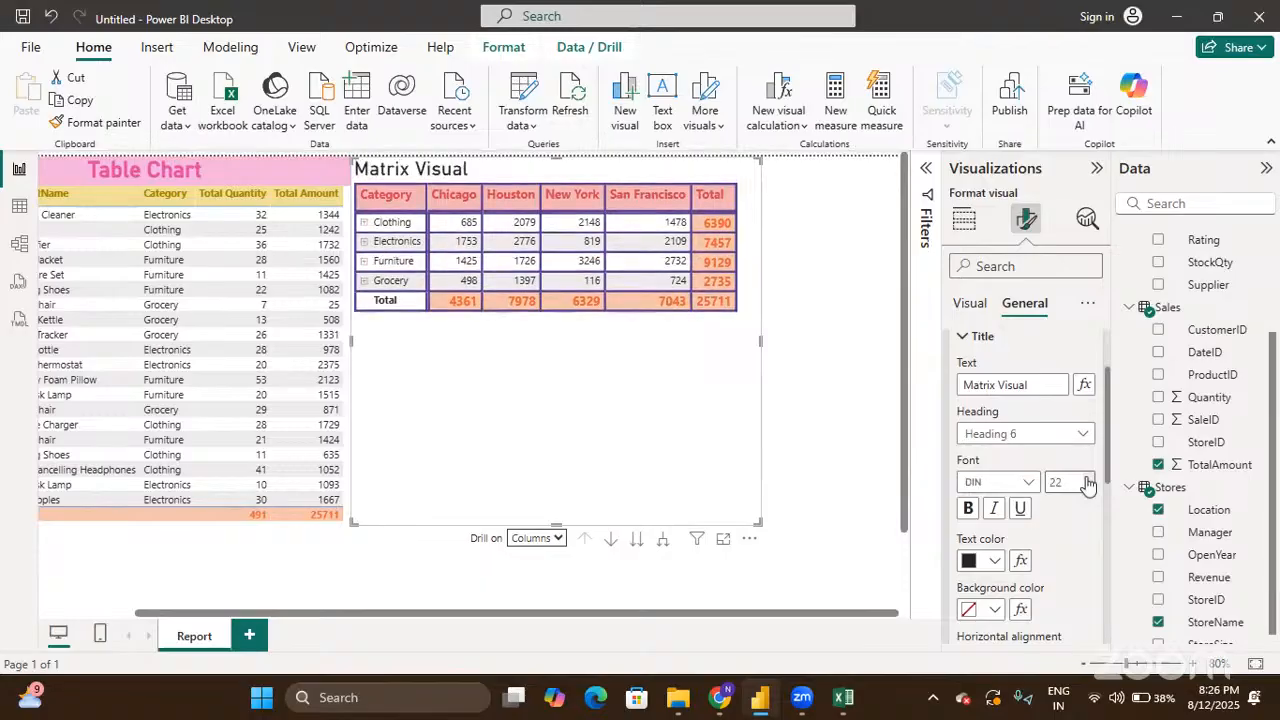
click(1087, 482)
click(1087, 482)
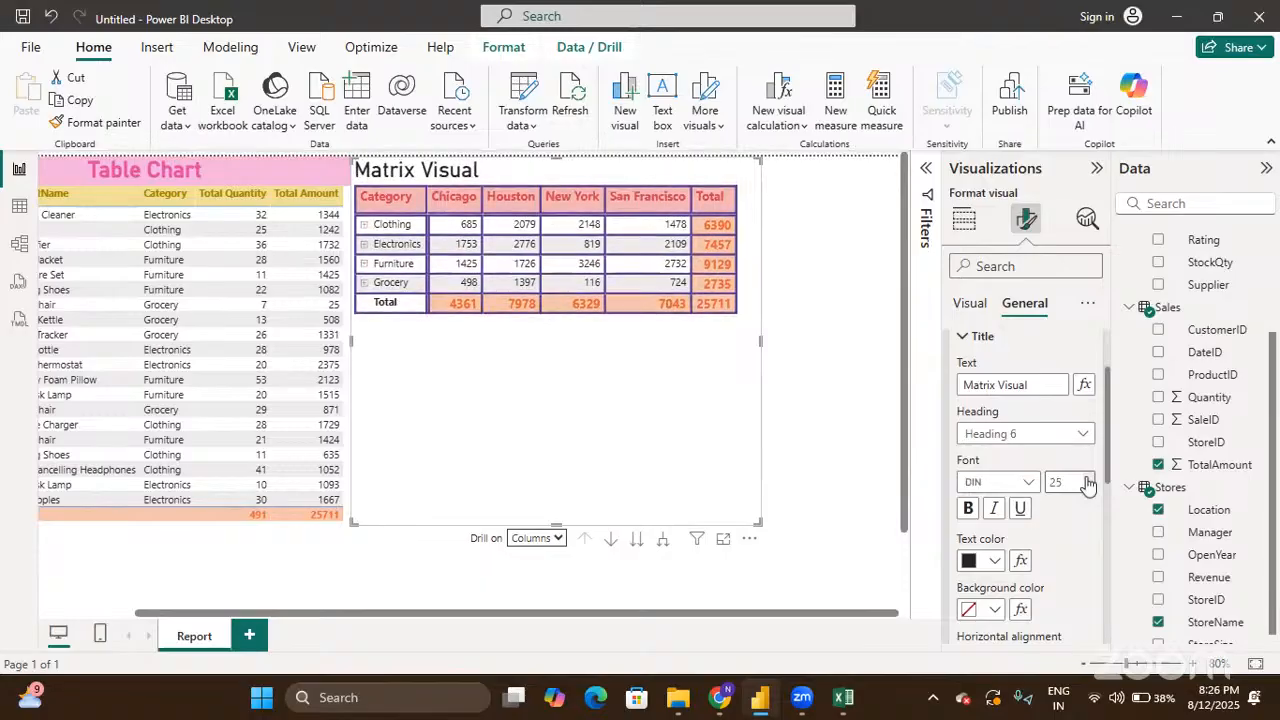
click(970, 508)
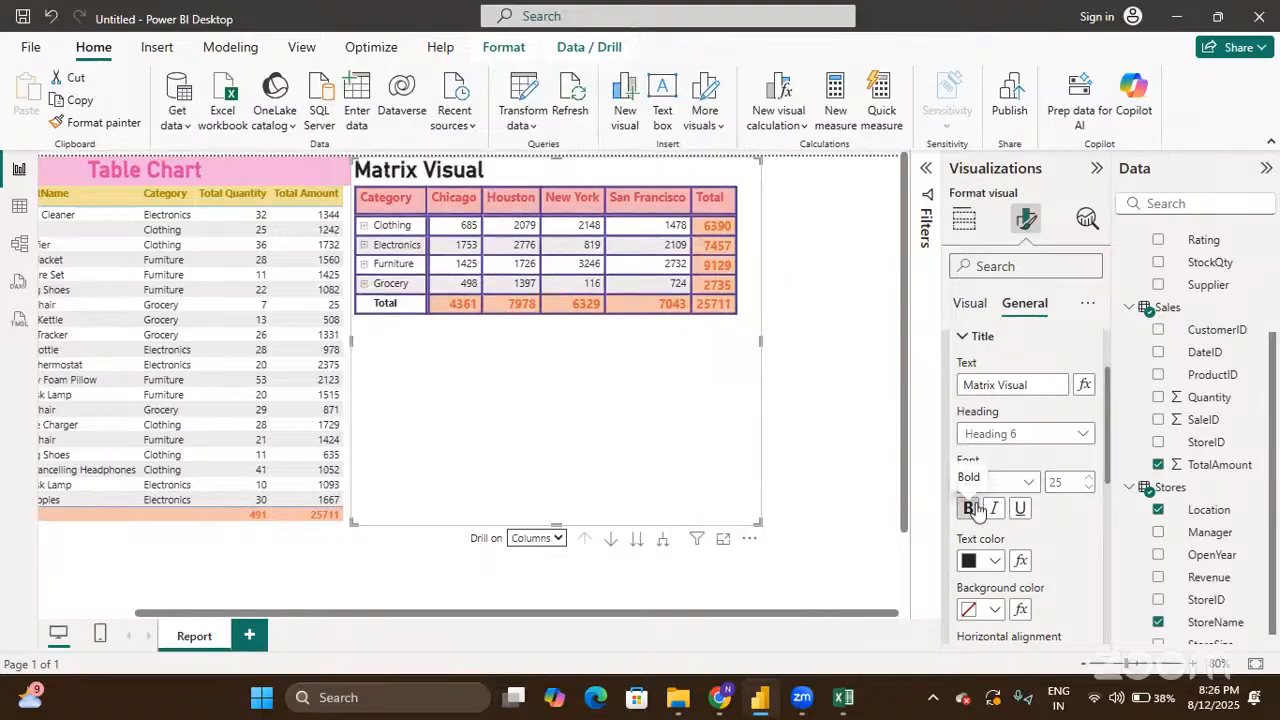
Step: Give the matrix title dark yellow text on a light yellow background and center it horizontally
click(994, 561)
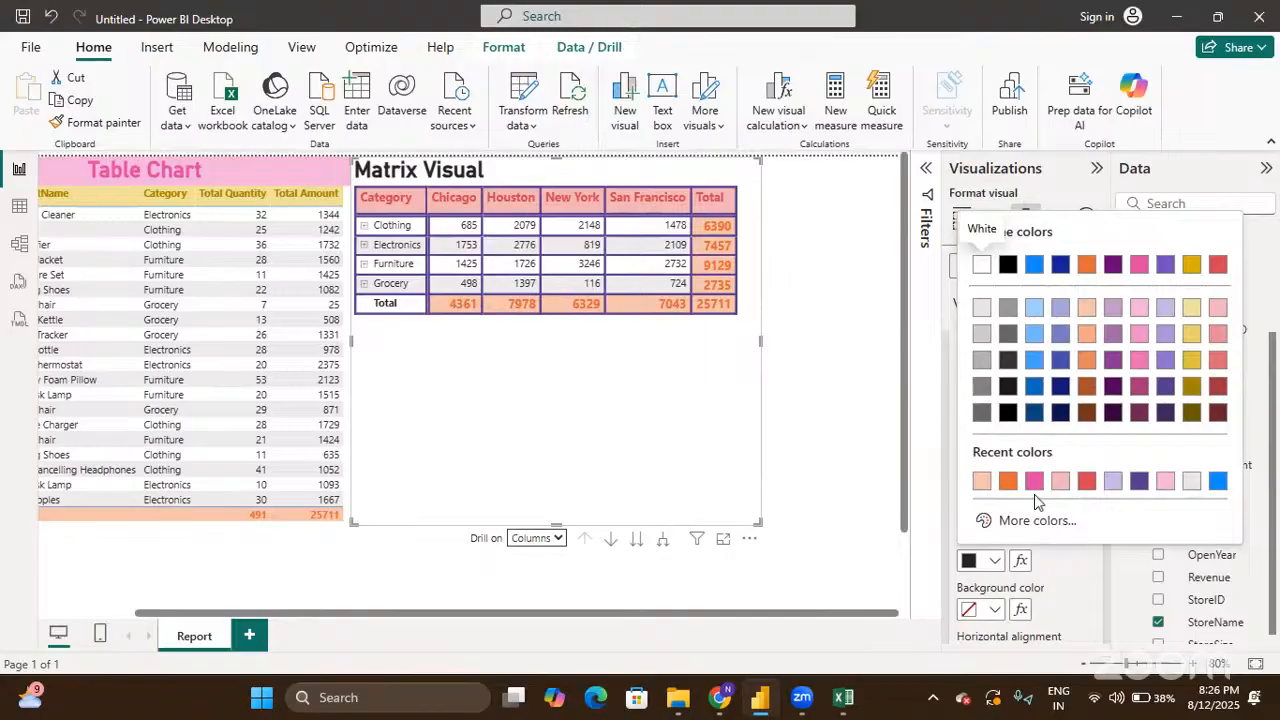
click(1191, 386)
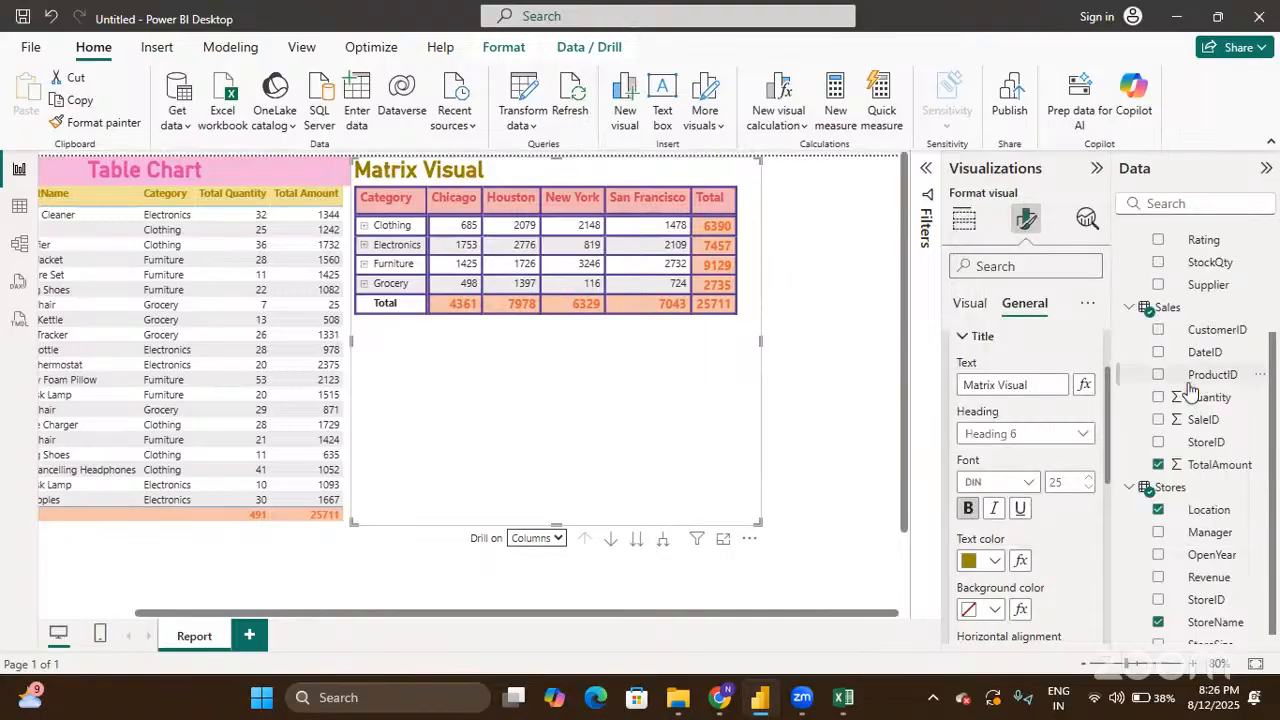
scroll(997, 585, down, 1)
click(995, 581)
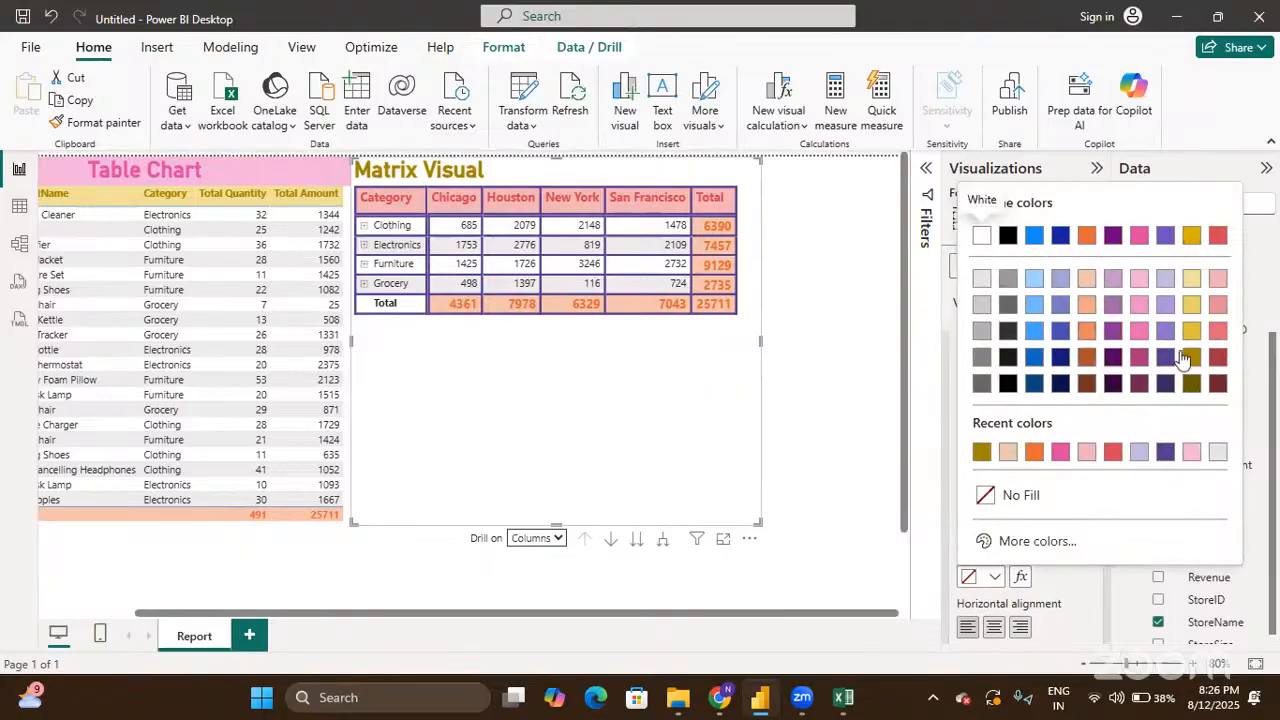
click(1190, 280)
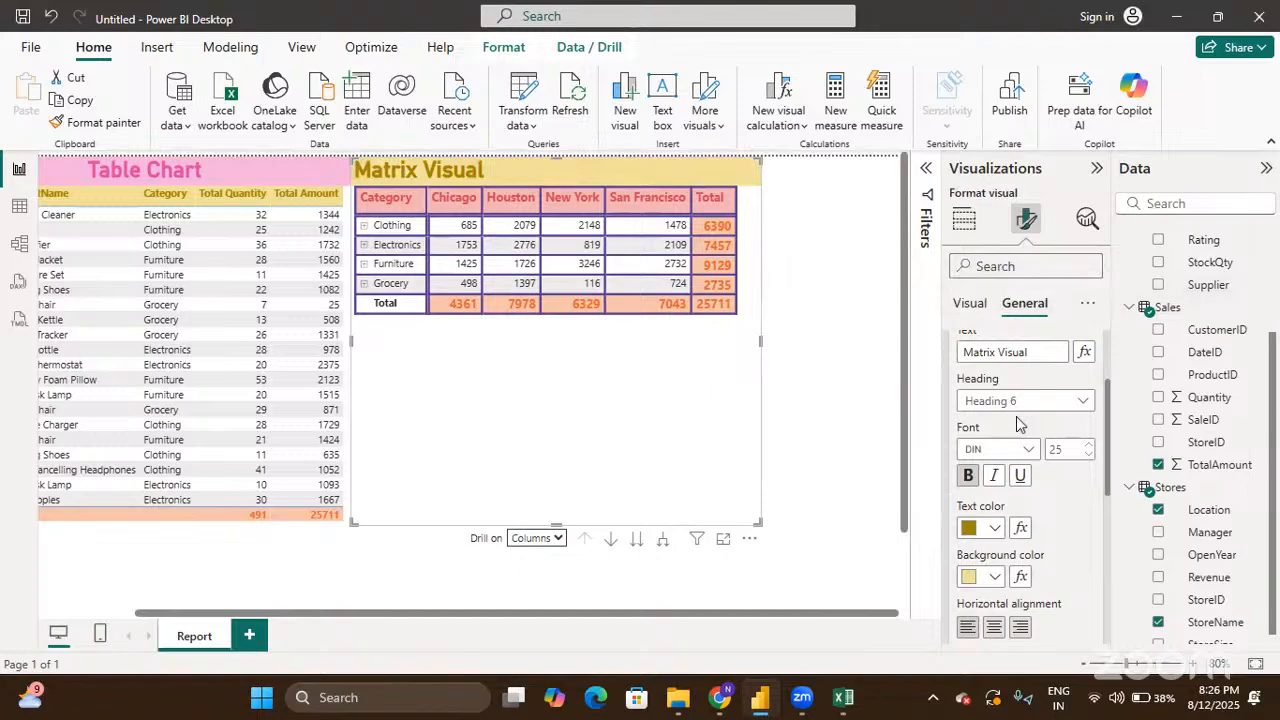
scroll(1017, 428, down, 1)
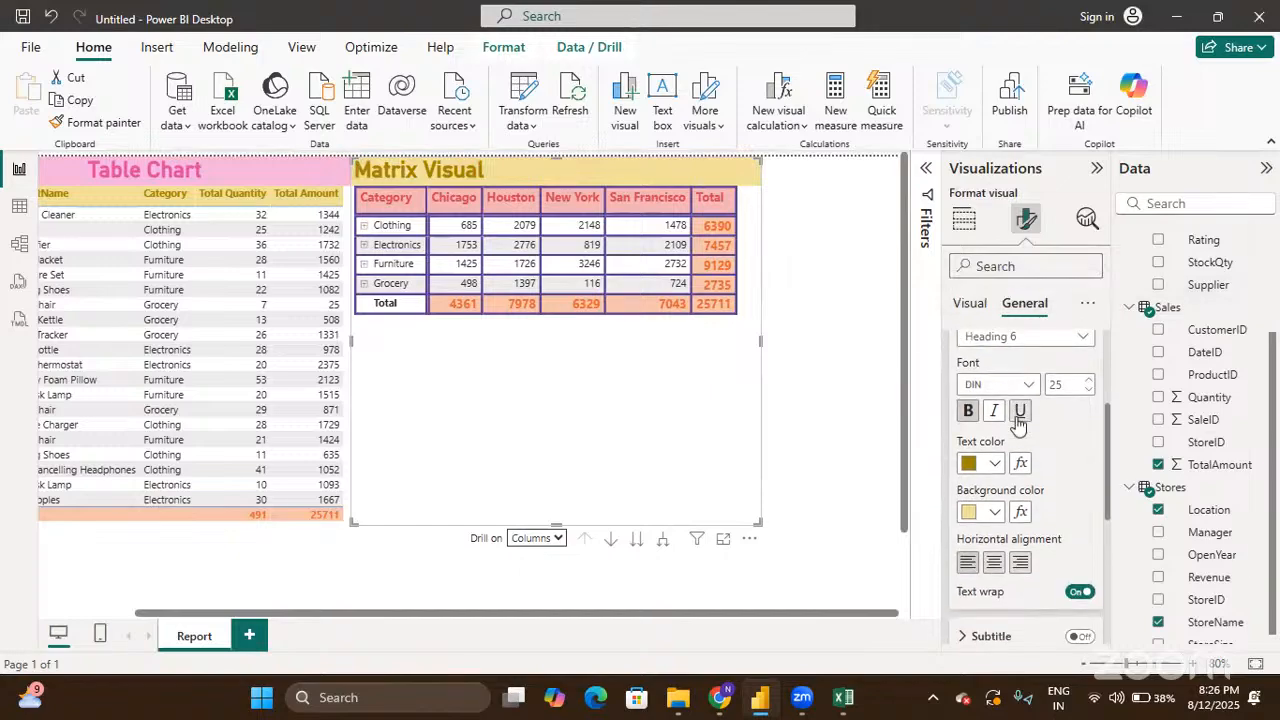
click(994, 563)
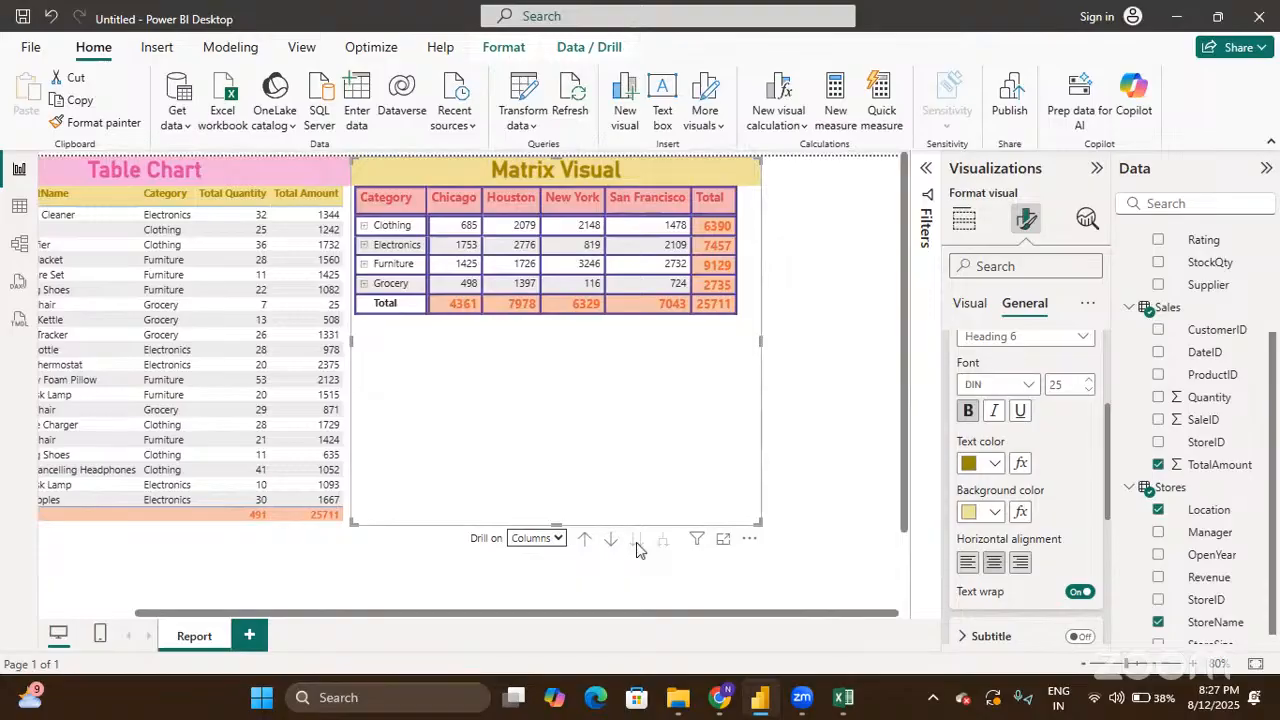
Step: Drill the matrix columns to the StoreName level and back up to Location, and set drilling to act on Rows
click(637, 542)
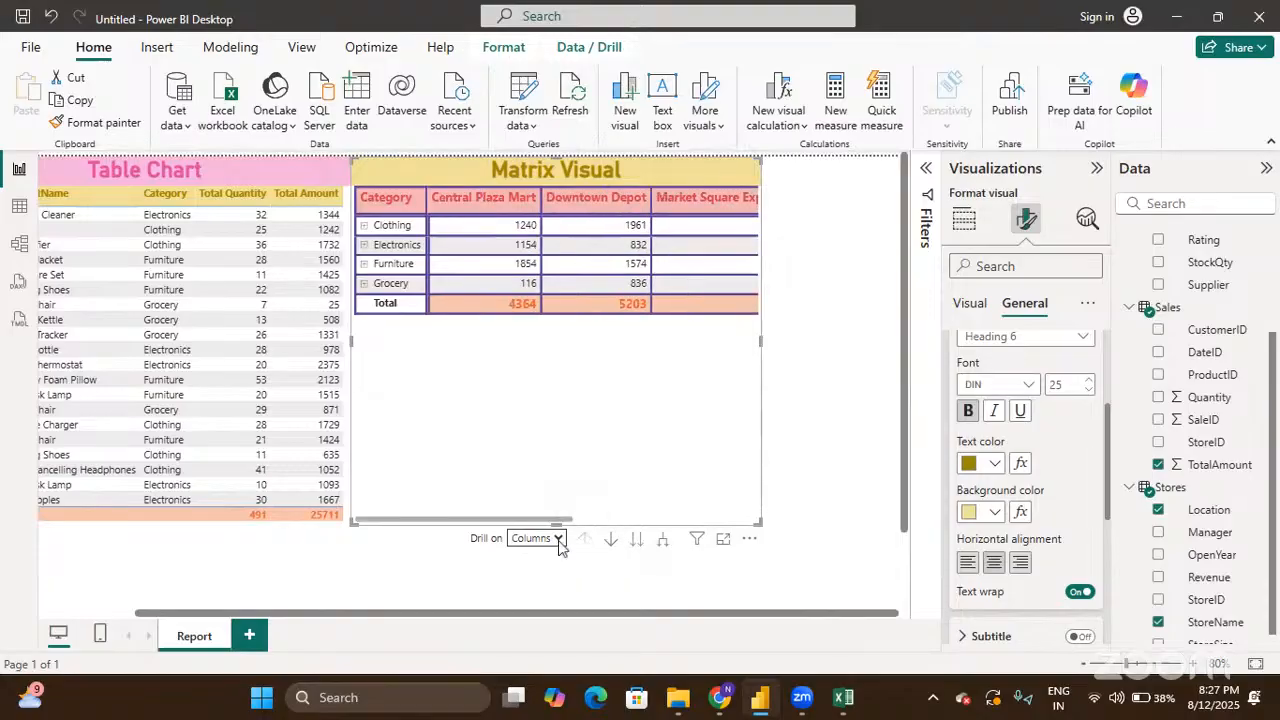
click(558, 540)
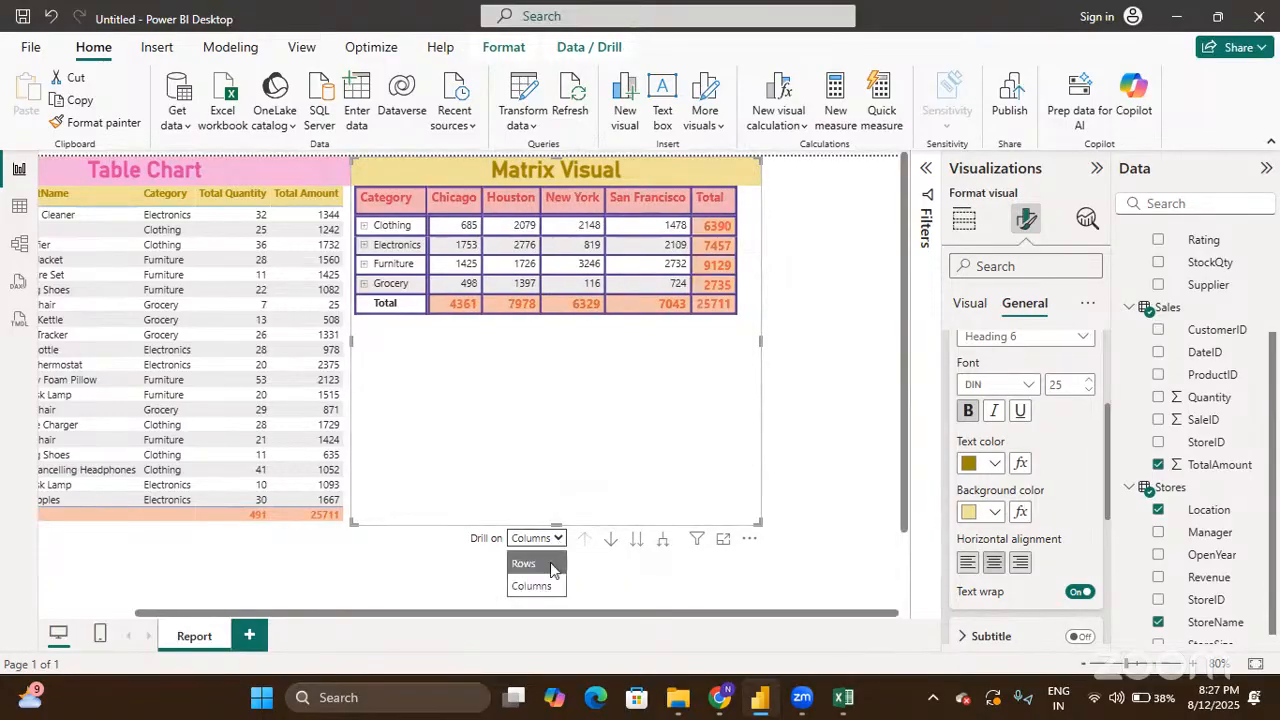
click(551, 566)
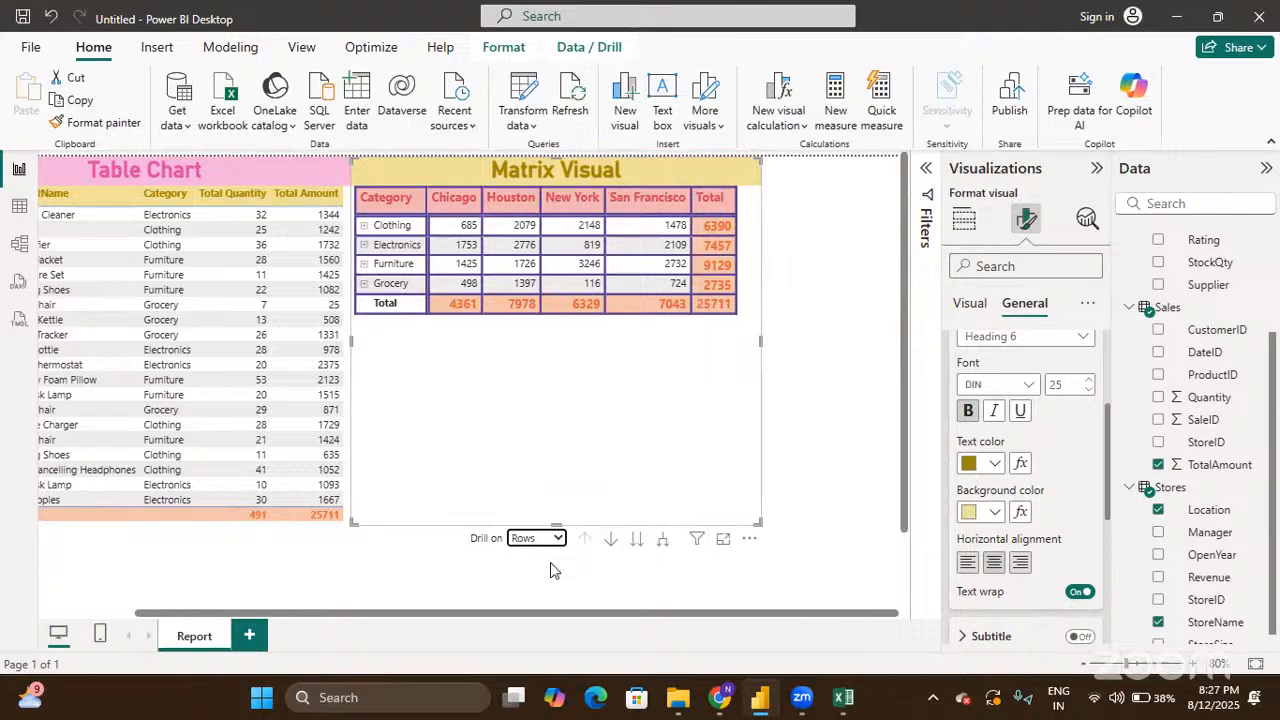
Step: Drill all rows to the ProductName level, review the product values and totals per city, and return to the Category level
click(630, 541)
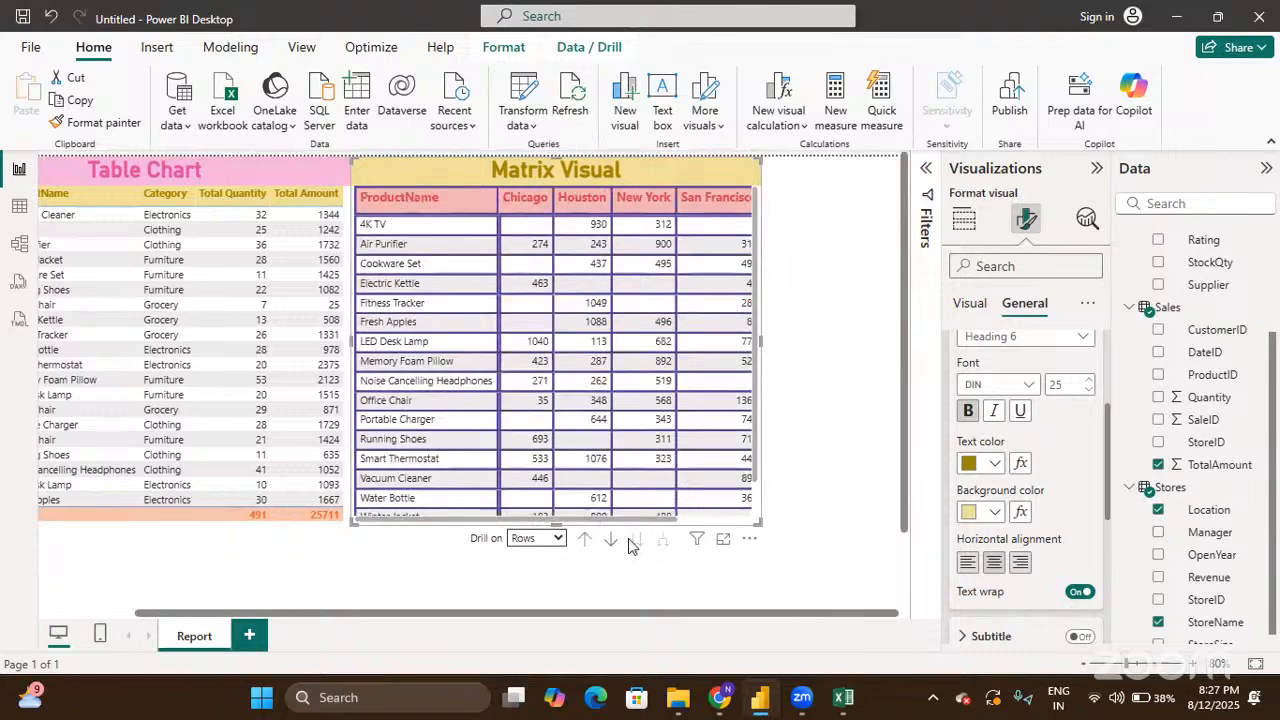
scroll(643, 446, right, 2)
scroll(642, 447, down, 2)
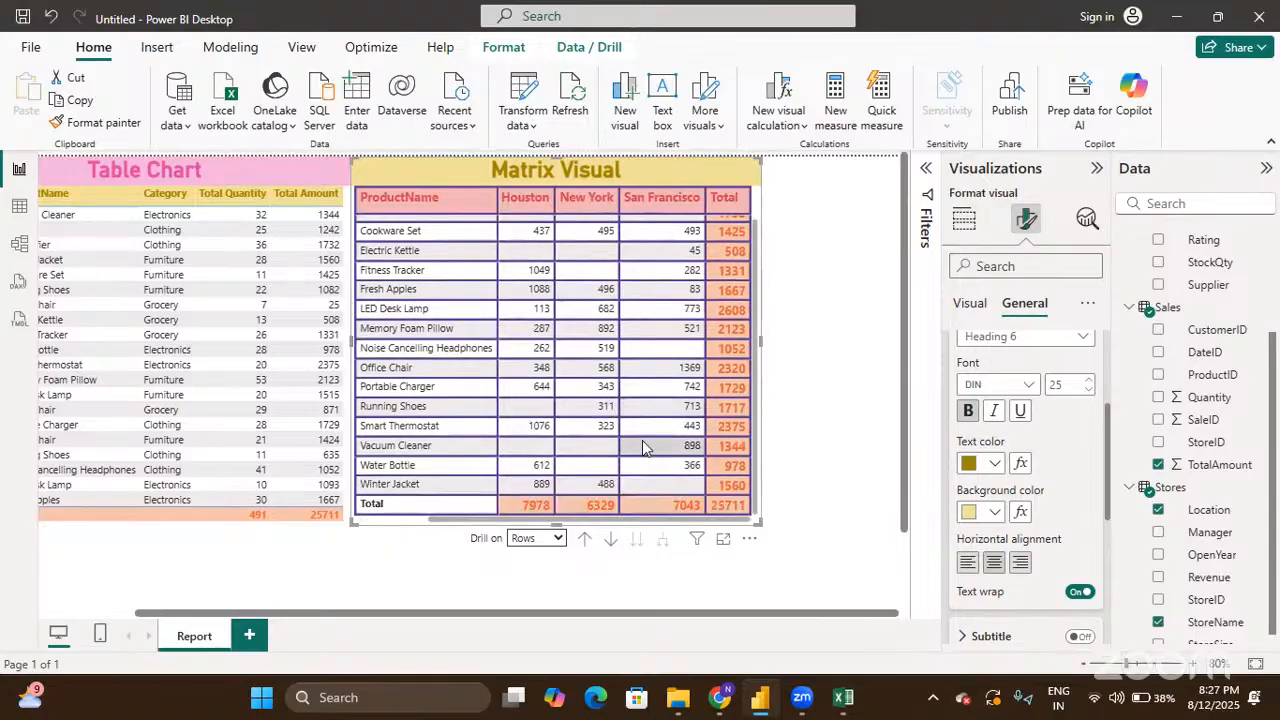
scroll(642, 448, left, 1)
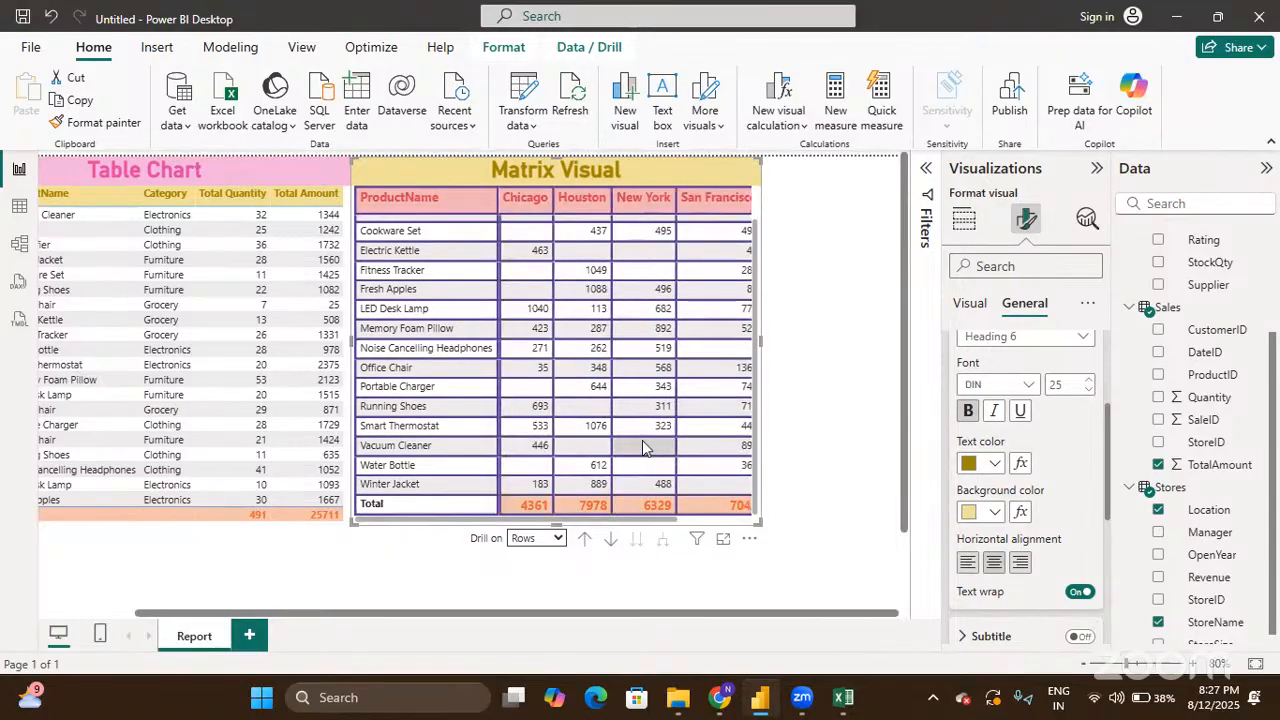
scroll(642, 448, right, 1)
scroll(642, 447, left, 1)
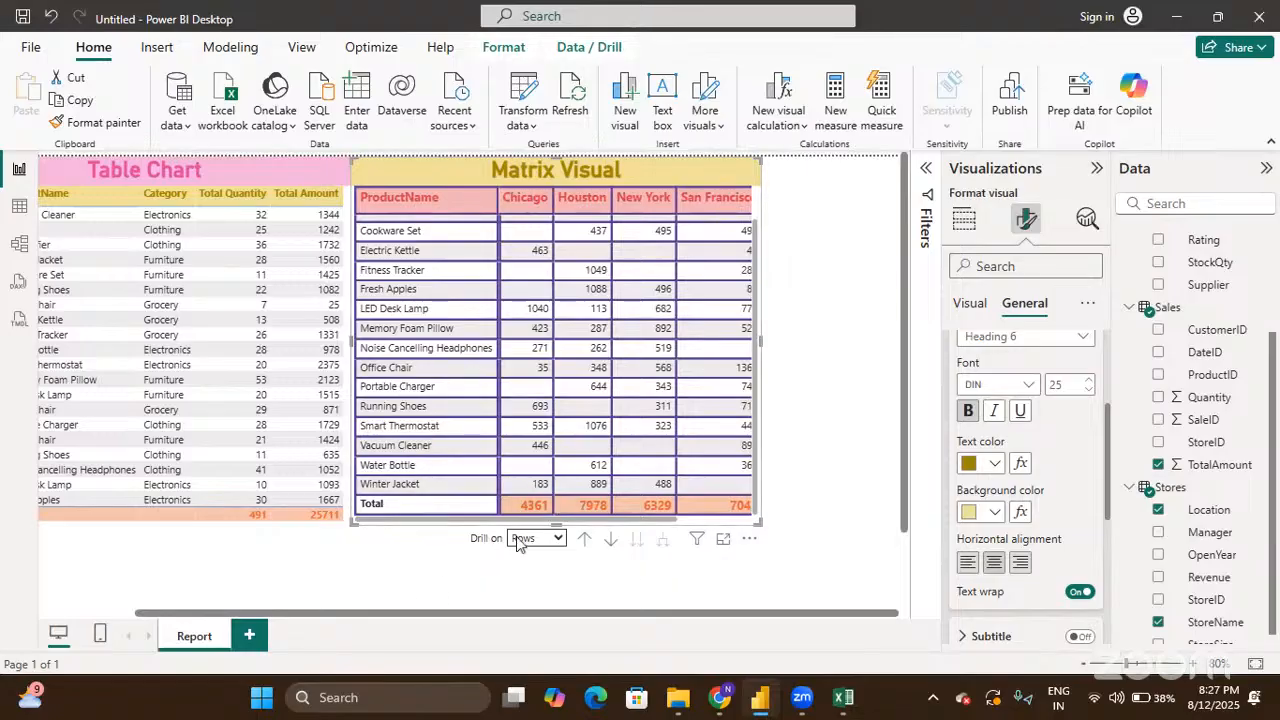
click(589, 541)
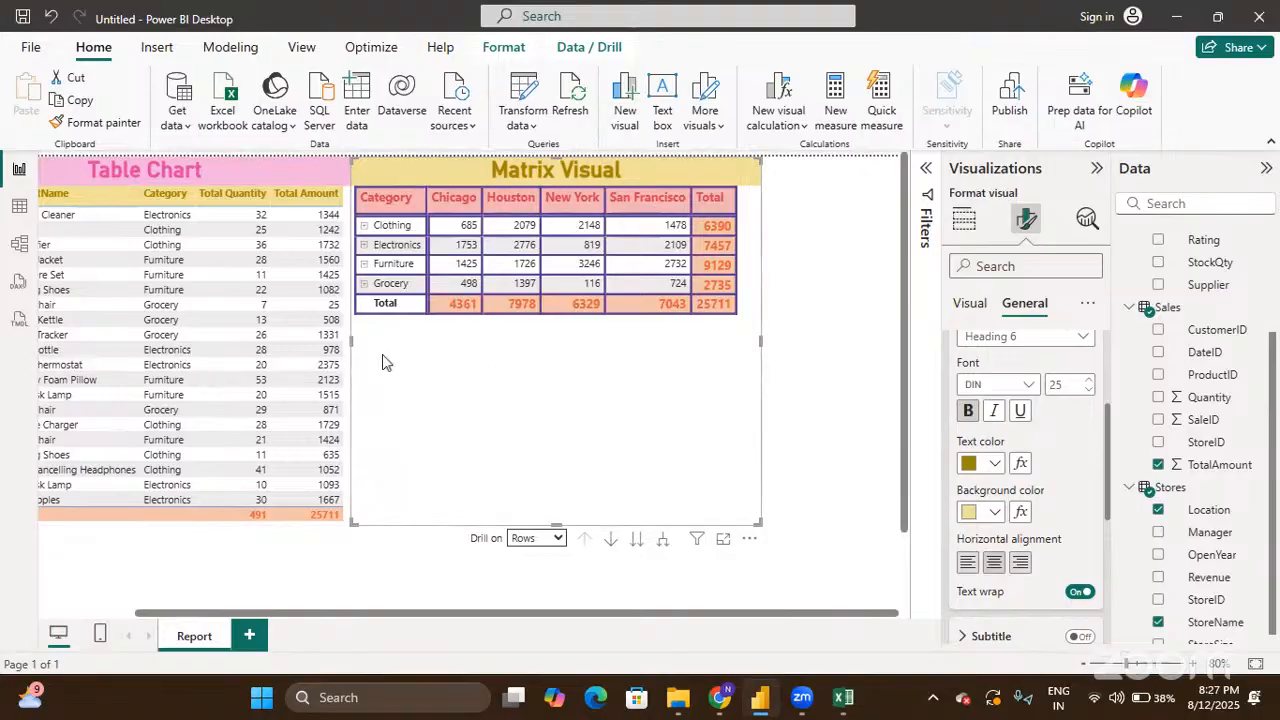
Step: Cross-filter the table chart by the matrix's Furniture category, review both visuals side by side, and clear the selection
click(393, 264)
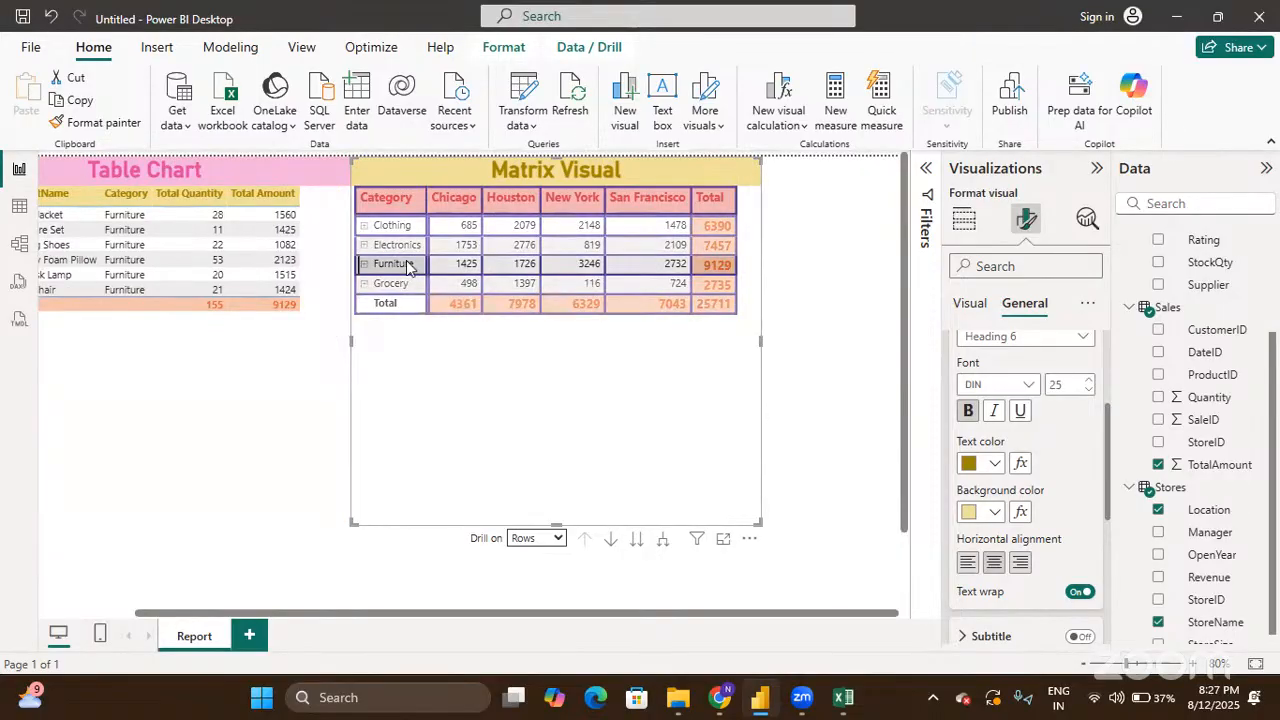
scroll(137, 434, left, 2)
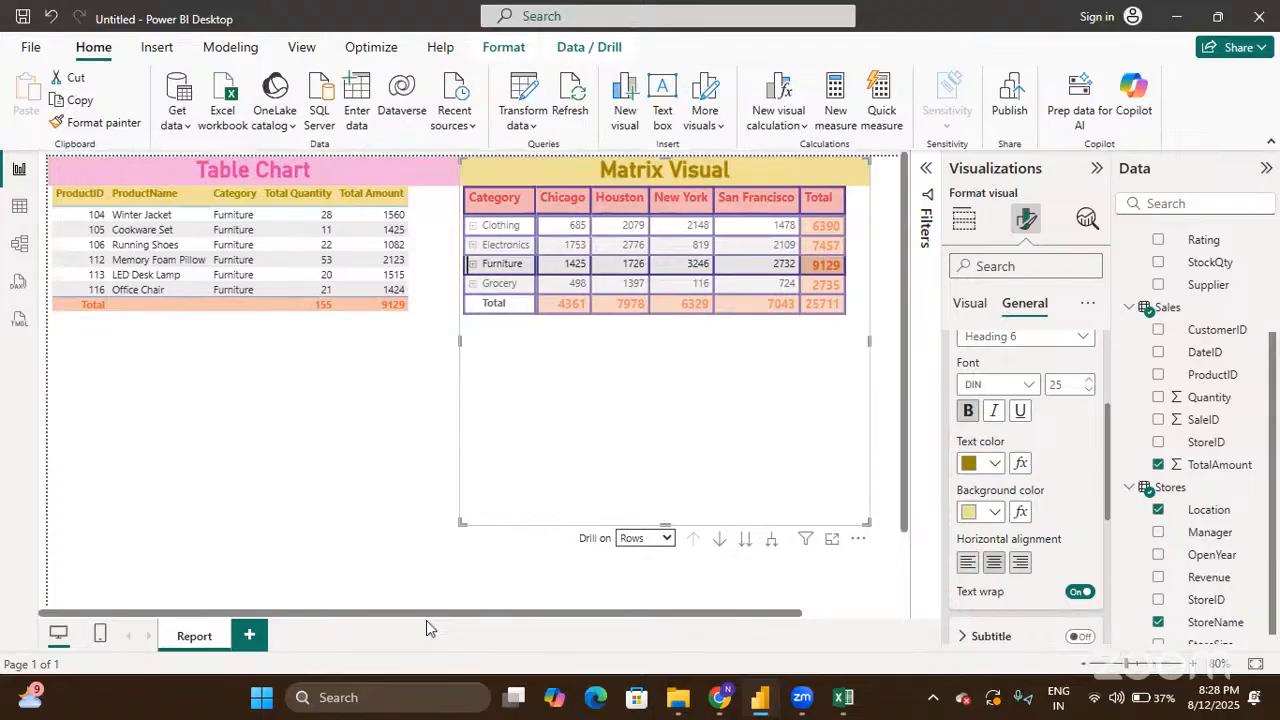
click(497, 268)
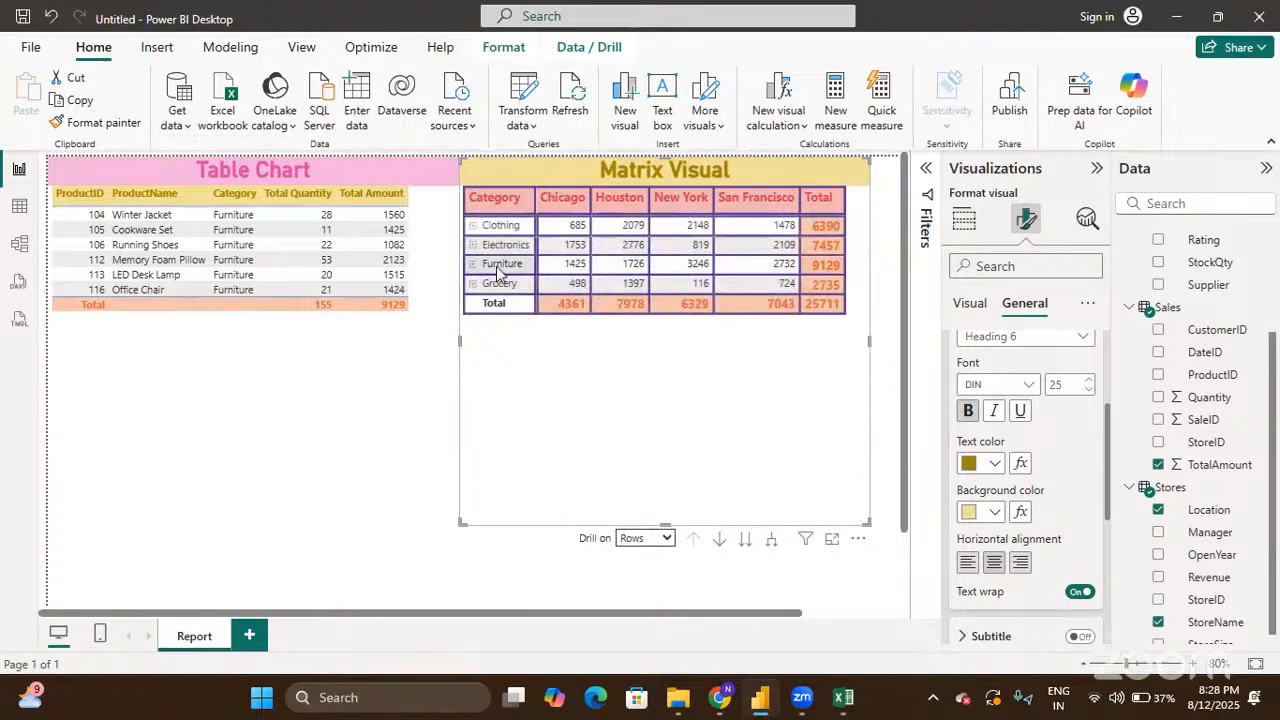
Step: Show the matrix's field assignments for rows and columns and deselect the matrix
click(966, 224)
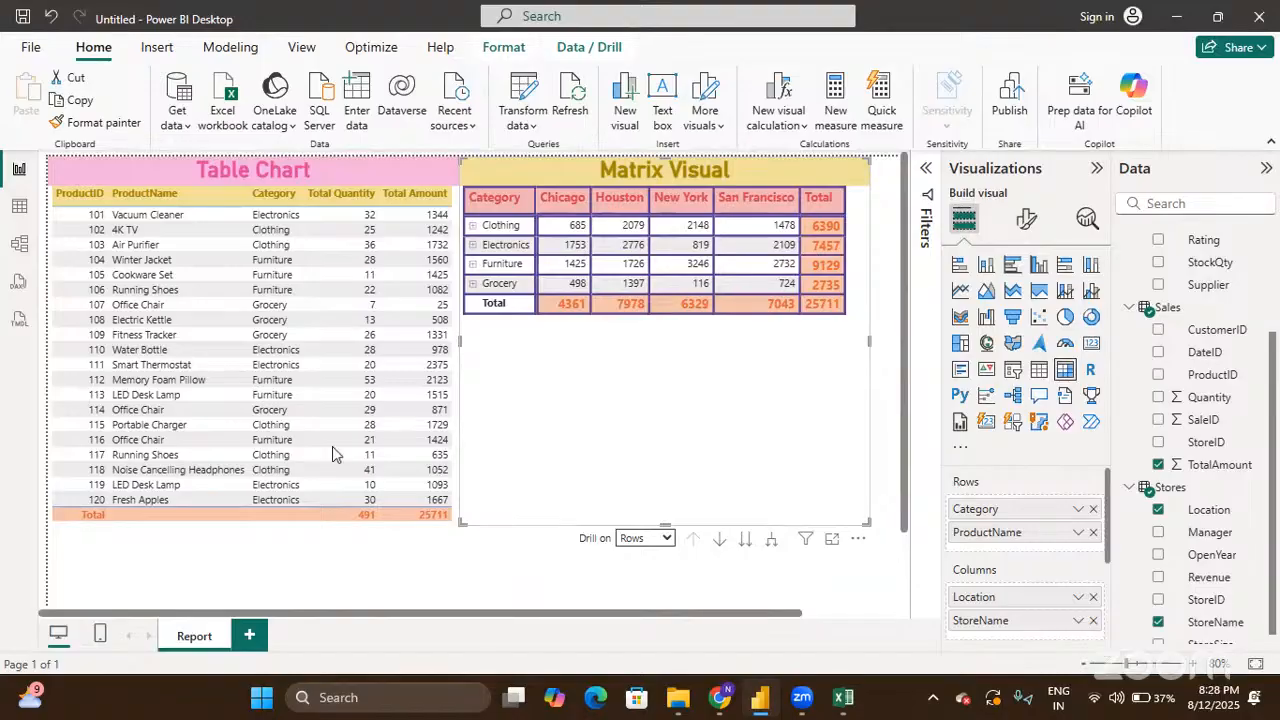
key(Escape)
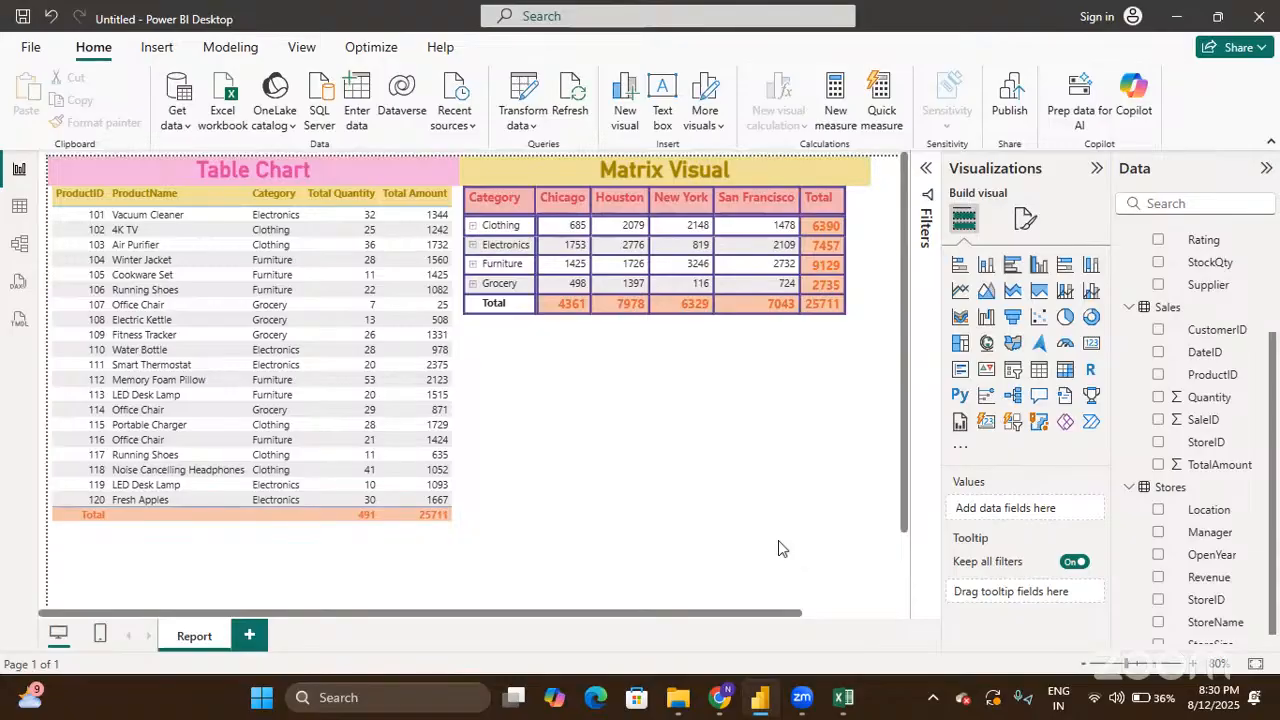
mouse_move(853, 386)
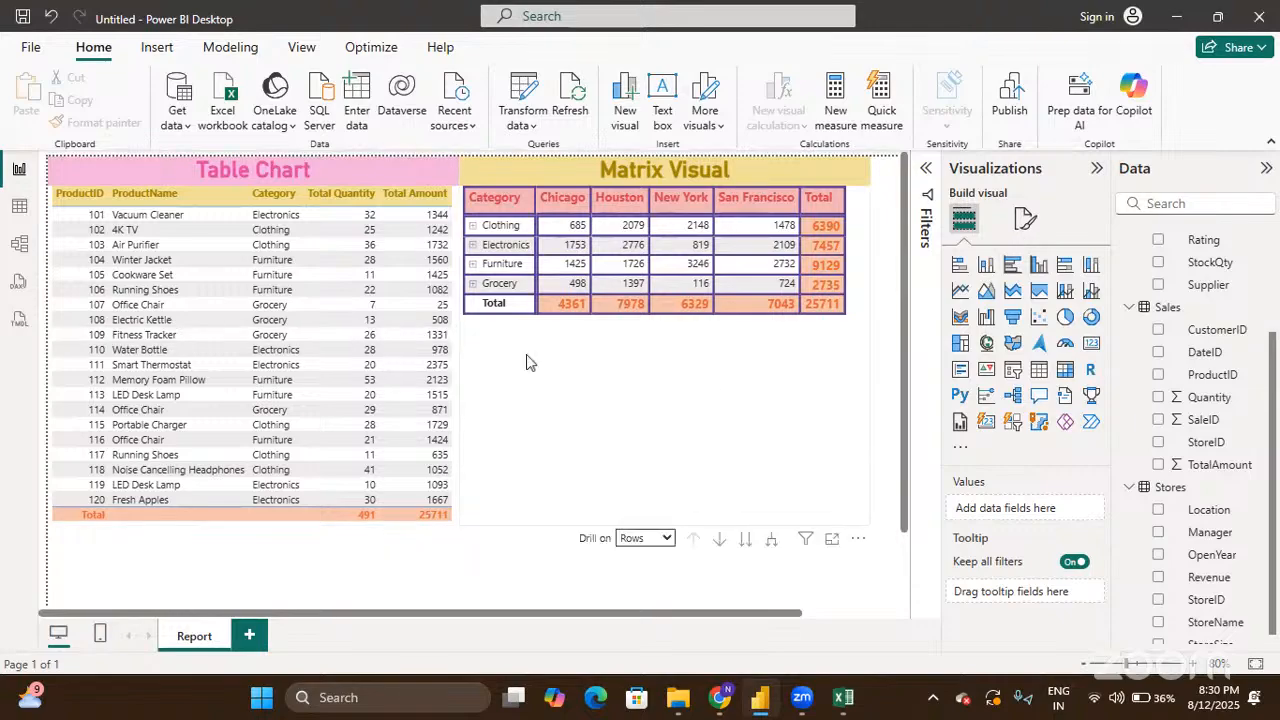
mouse_move(451, 402)
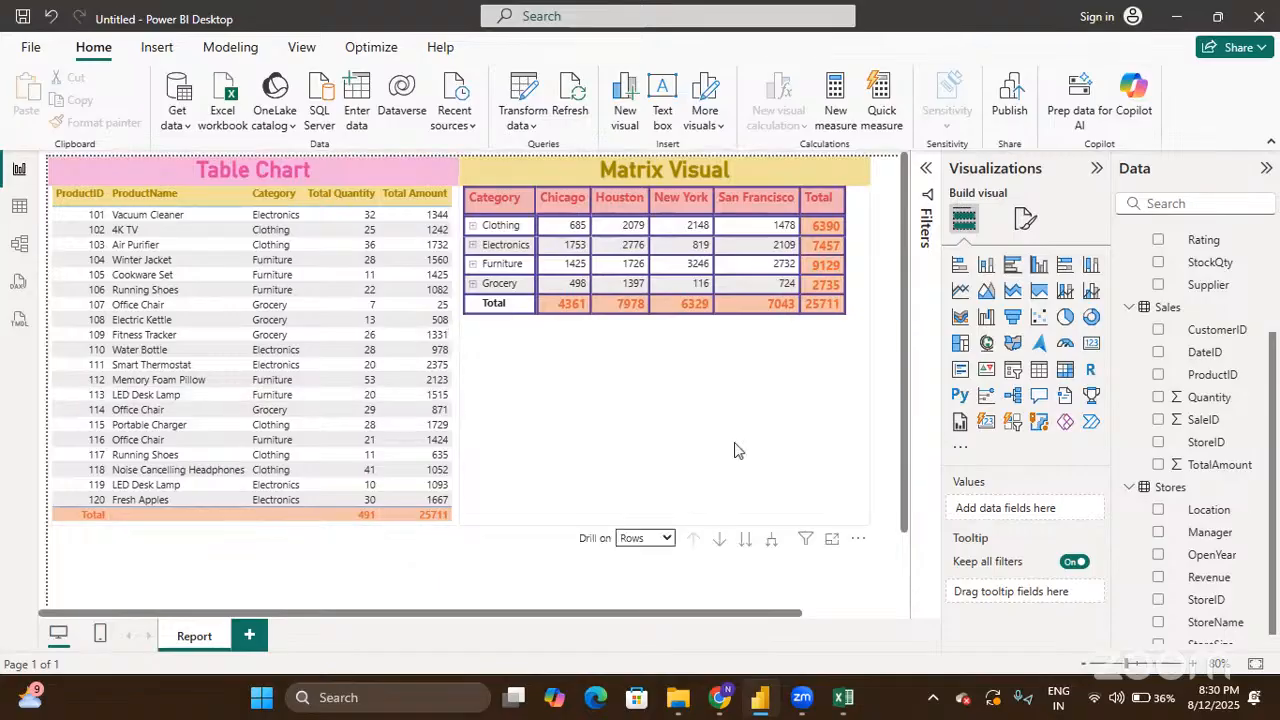